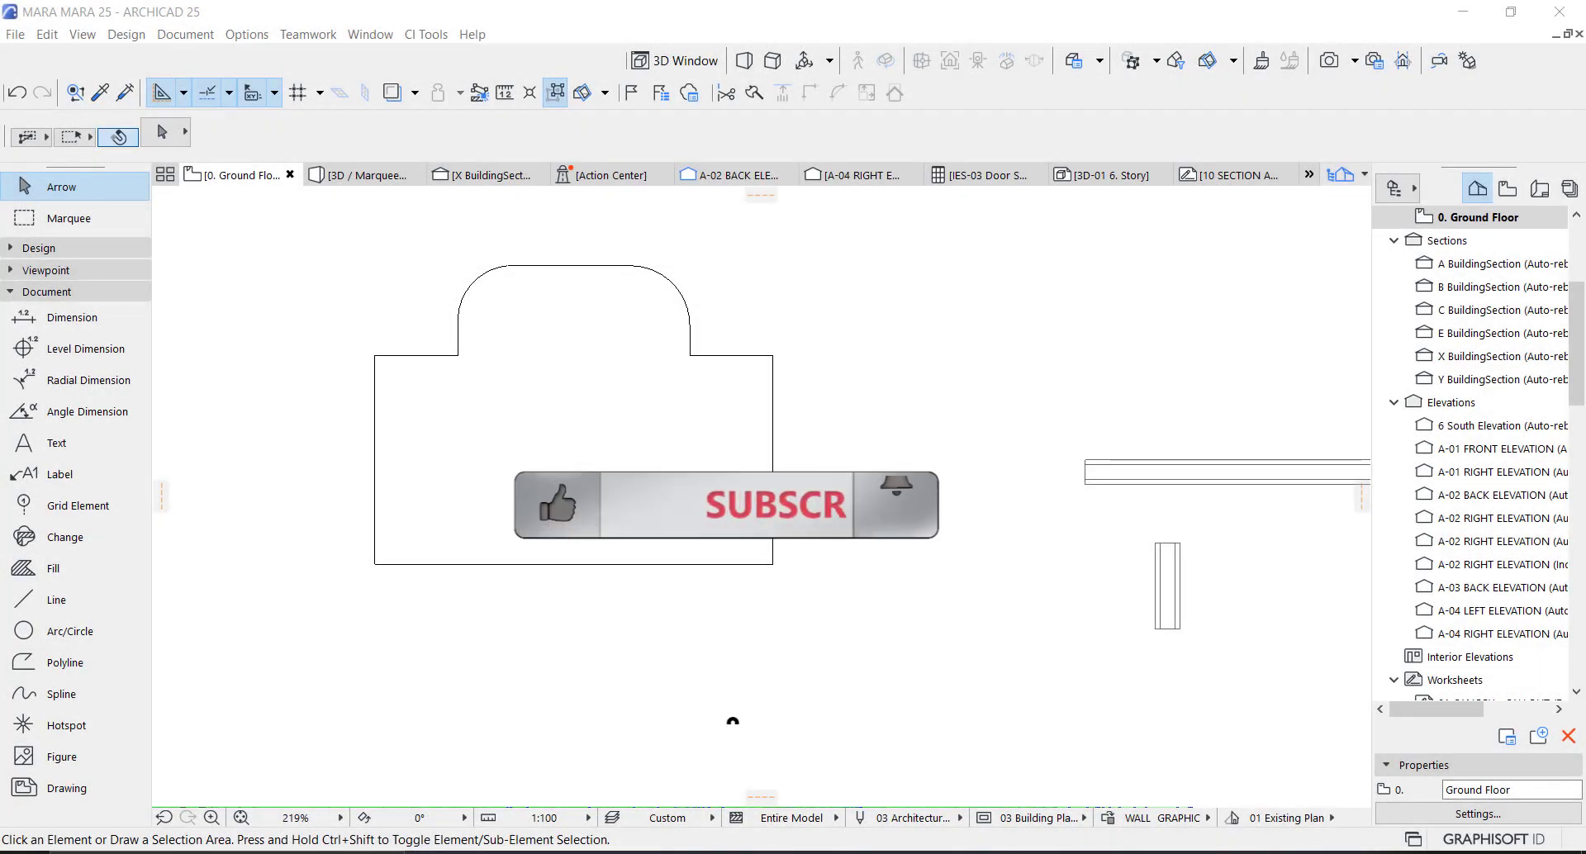
# Step: Draw a rectangular slab with the existing panel slab's settings, spanning from its lower-left corner to its full width and height
pyautogui.scroll(-1, 648, 487)
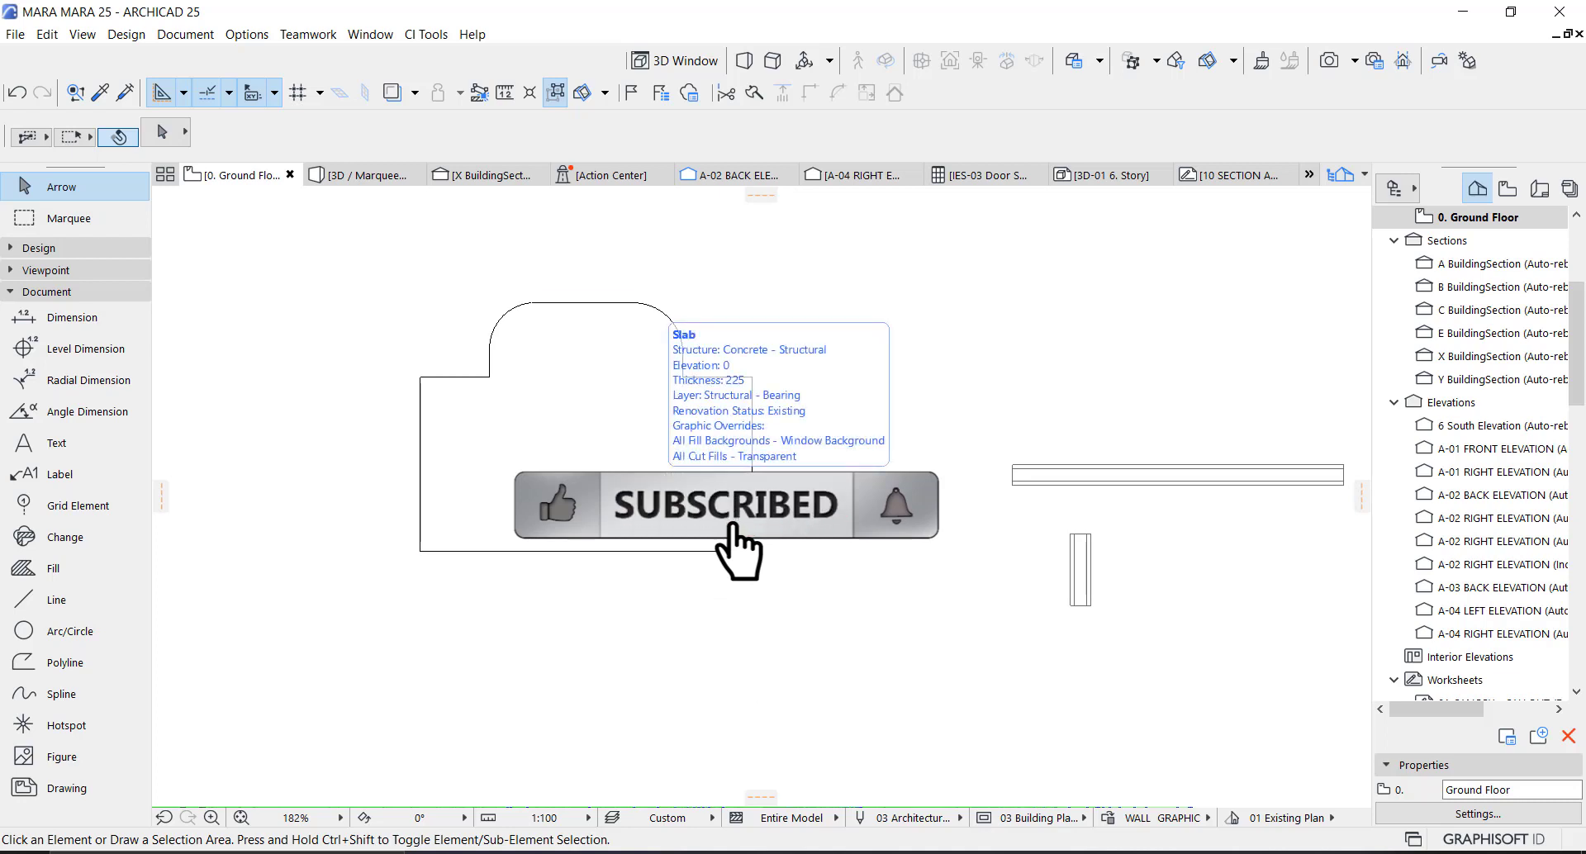
pyautogui.scroll(1, 359, 406)
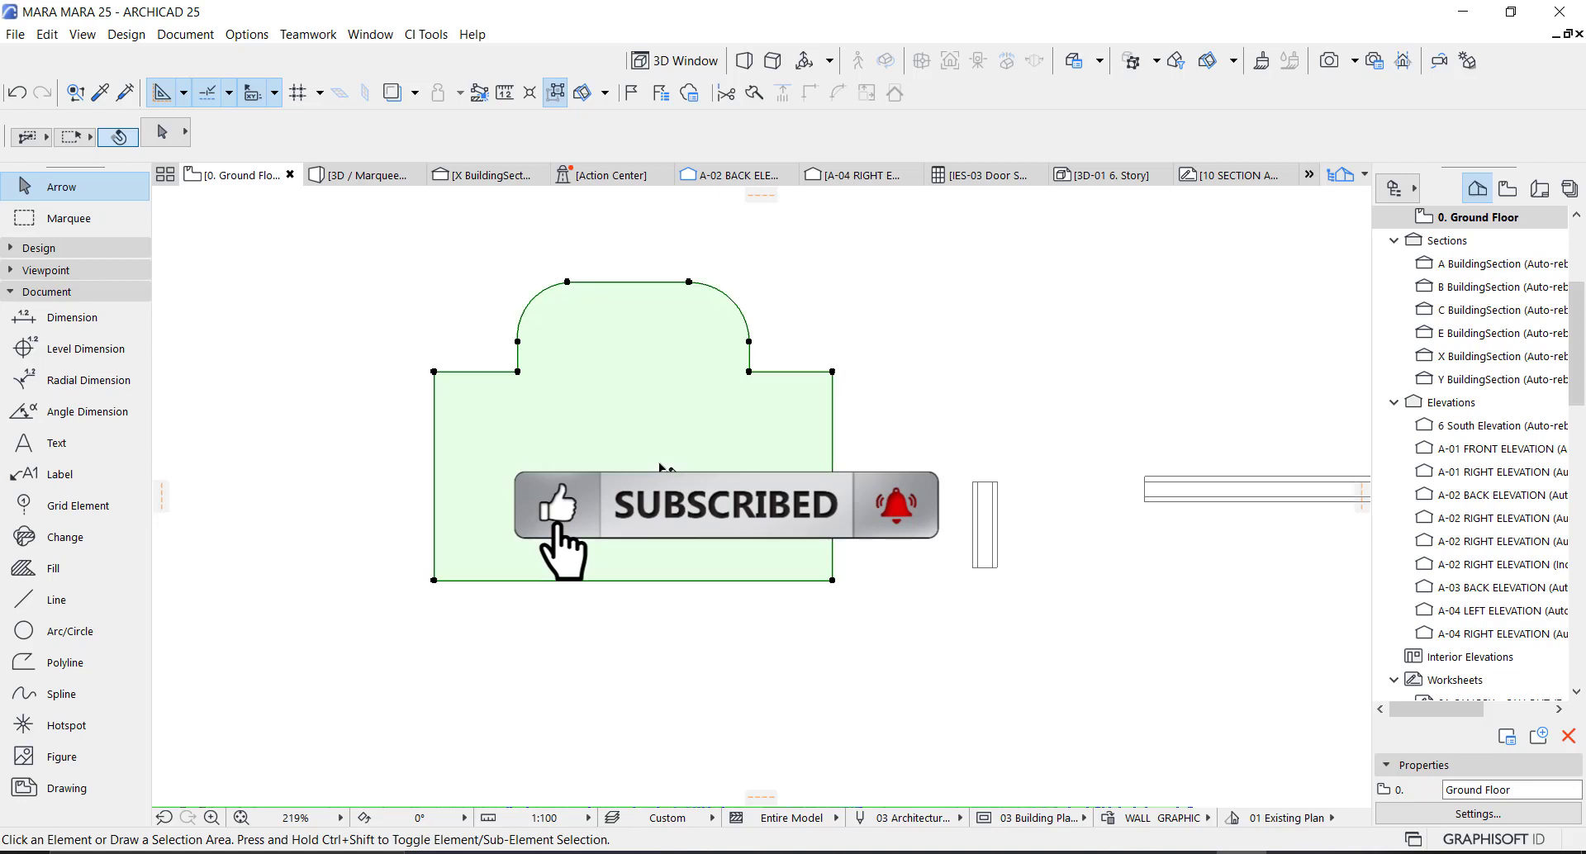
pyautogui.scroll(1, 698, 396)
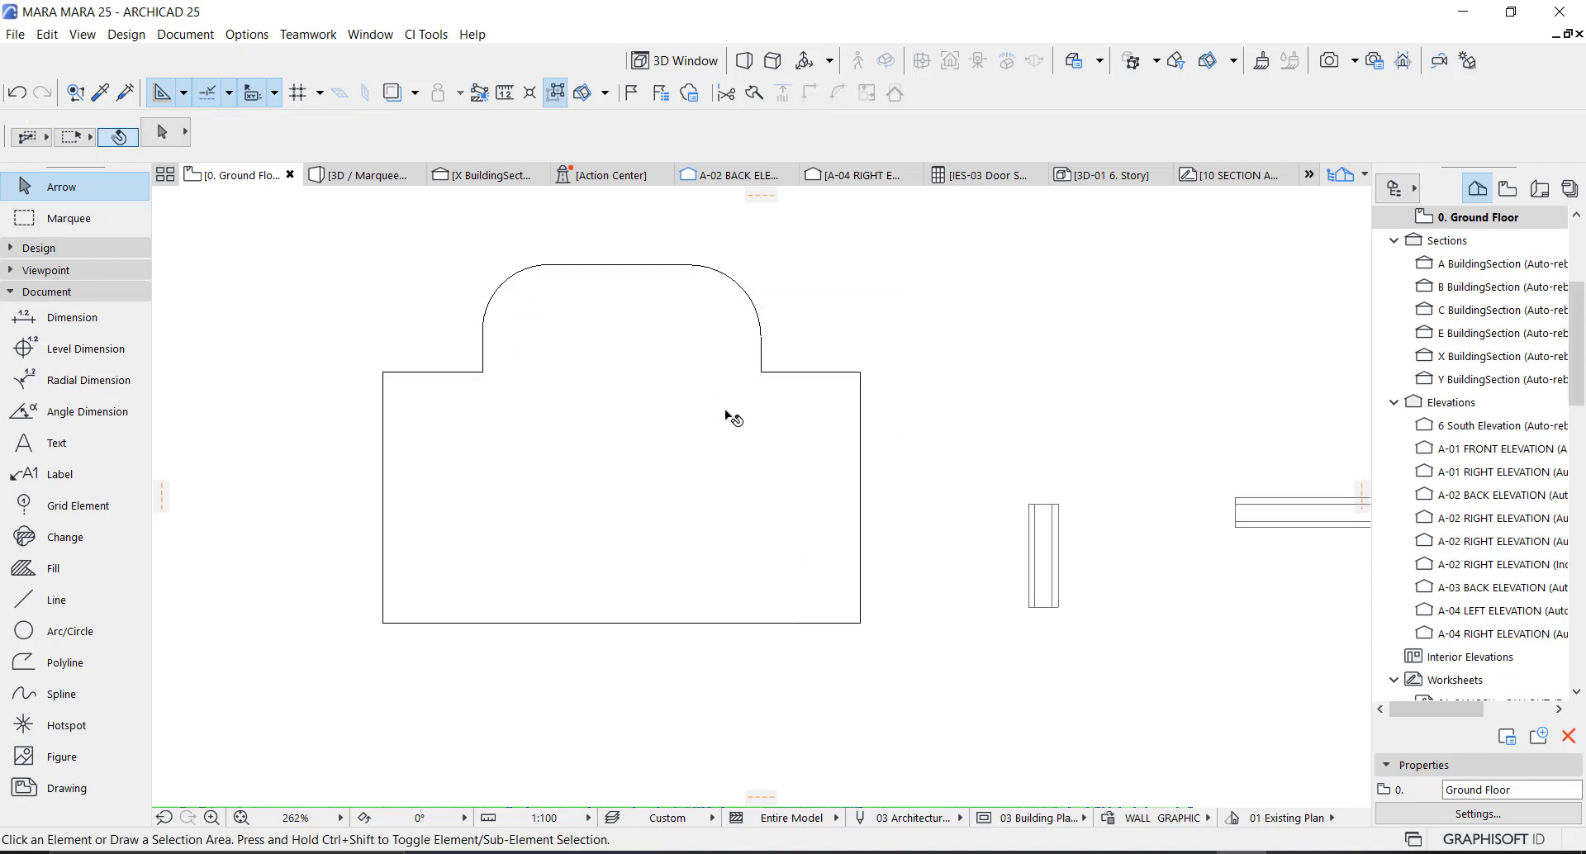
pyautogui.click(728, 417)
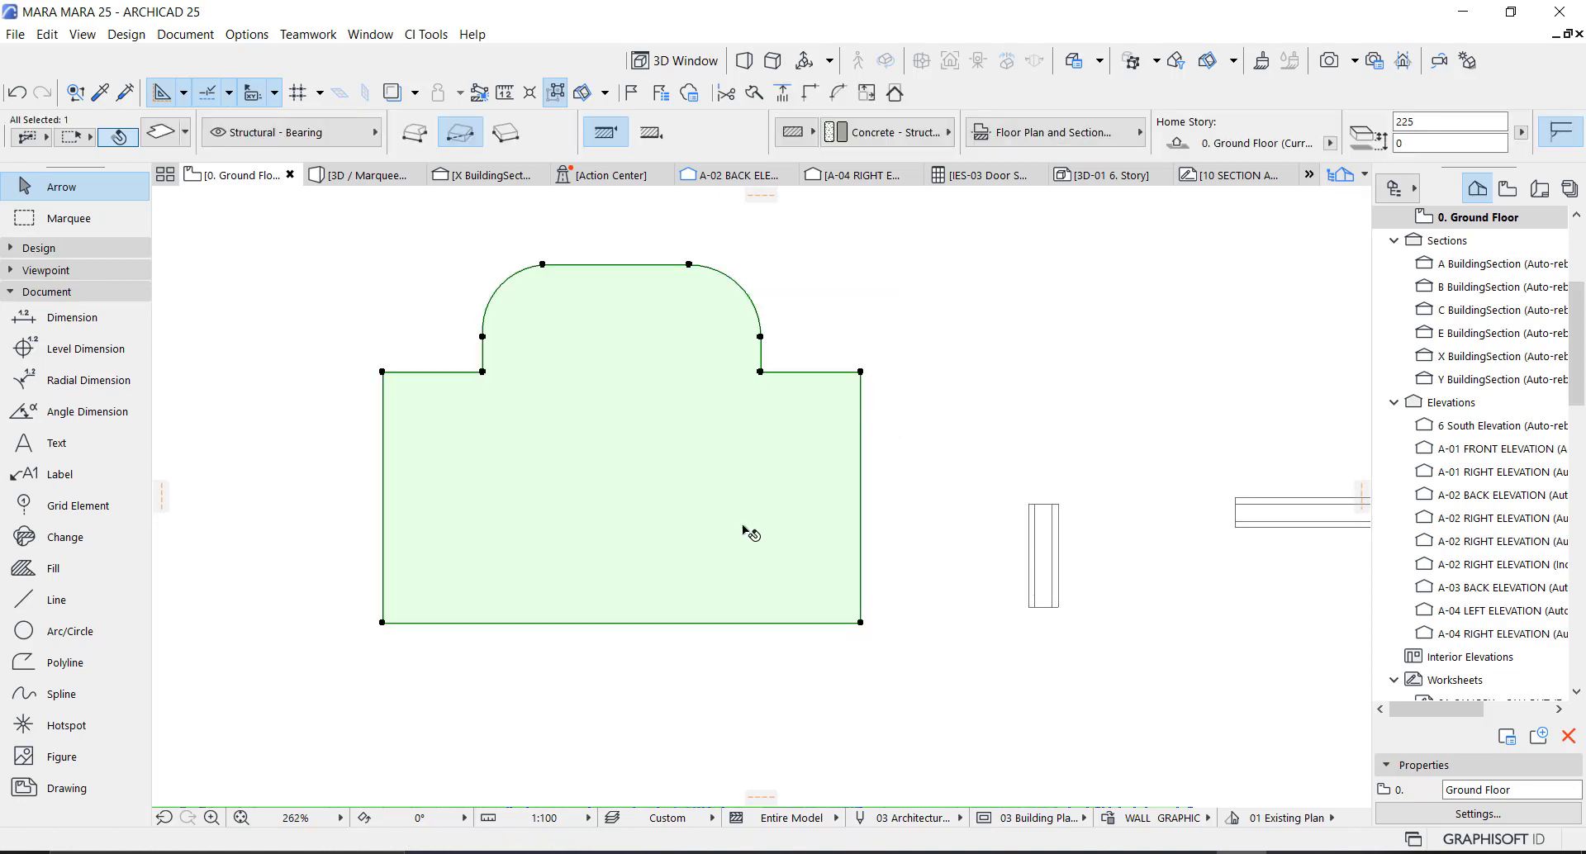
pyautogui.keyDown('alt'); pyautogui.click(694, 520); pyautogui.keyUp('alt')
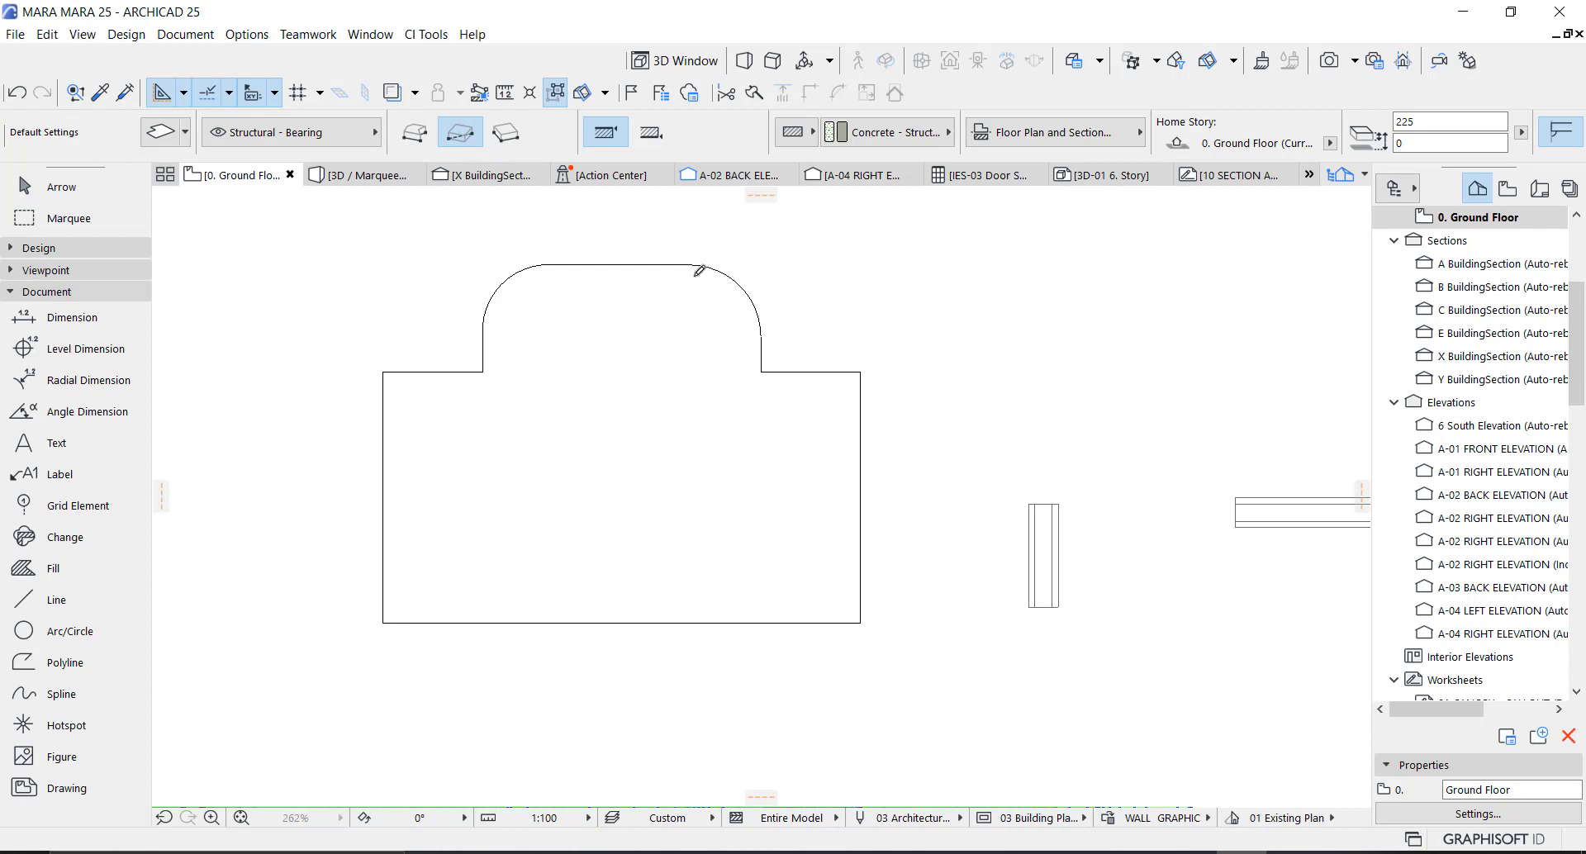
pyautogui.click(383, 623)
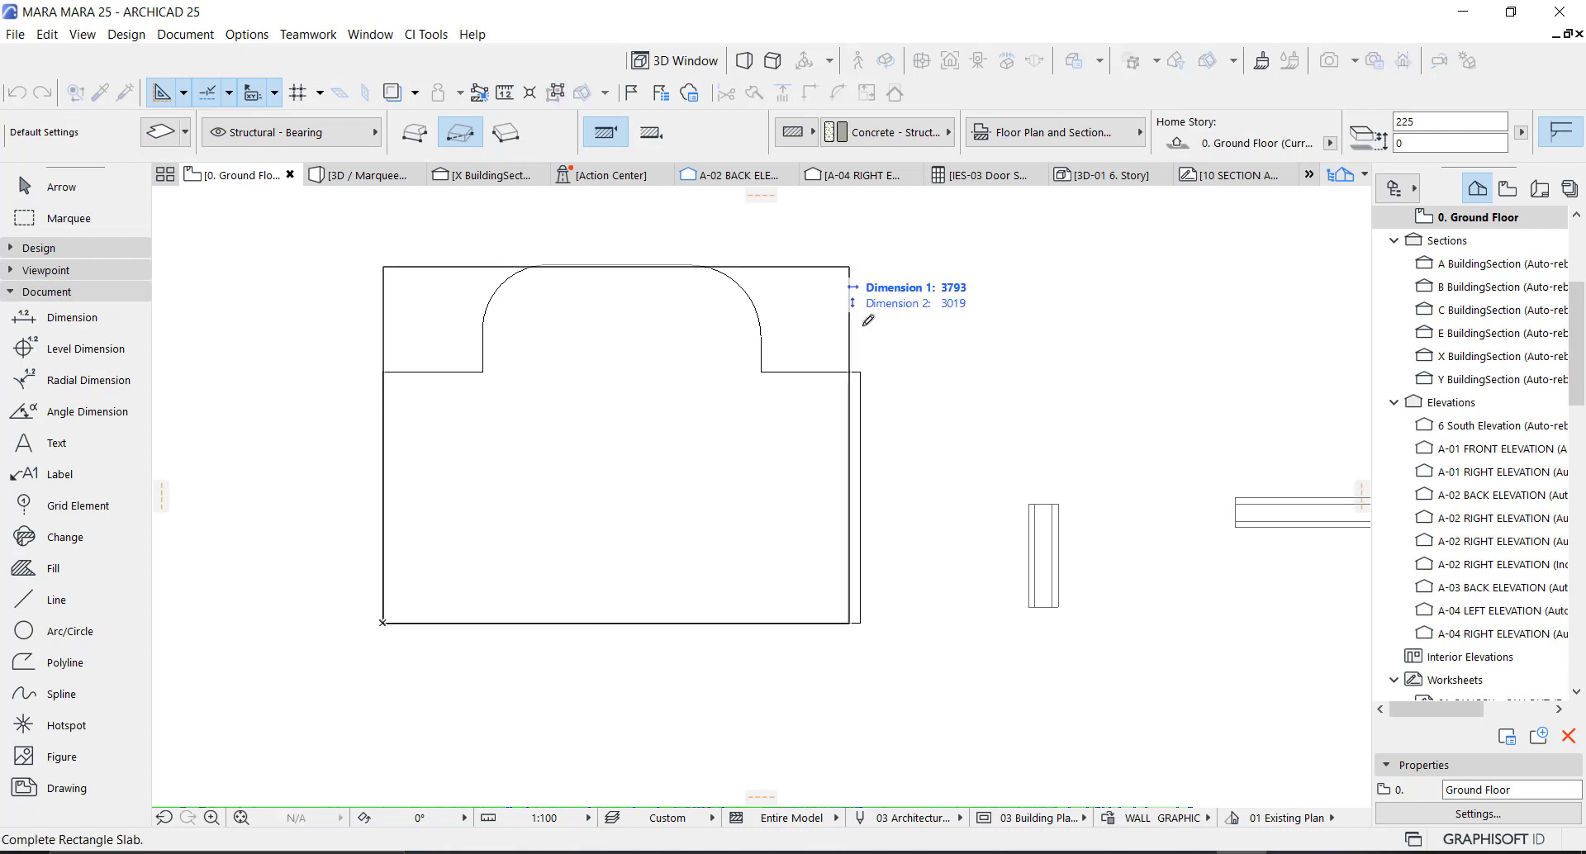
pyautogui.click(861, 264)
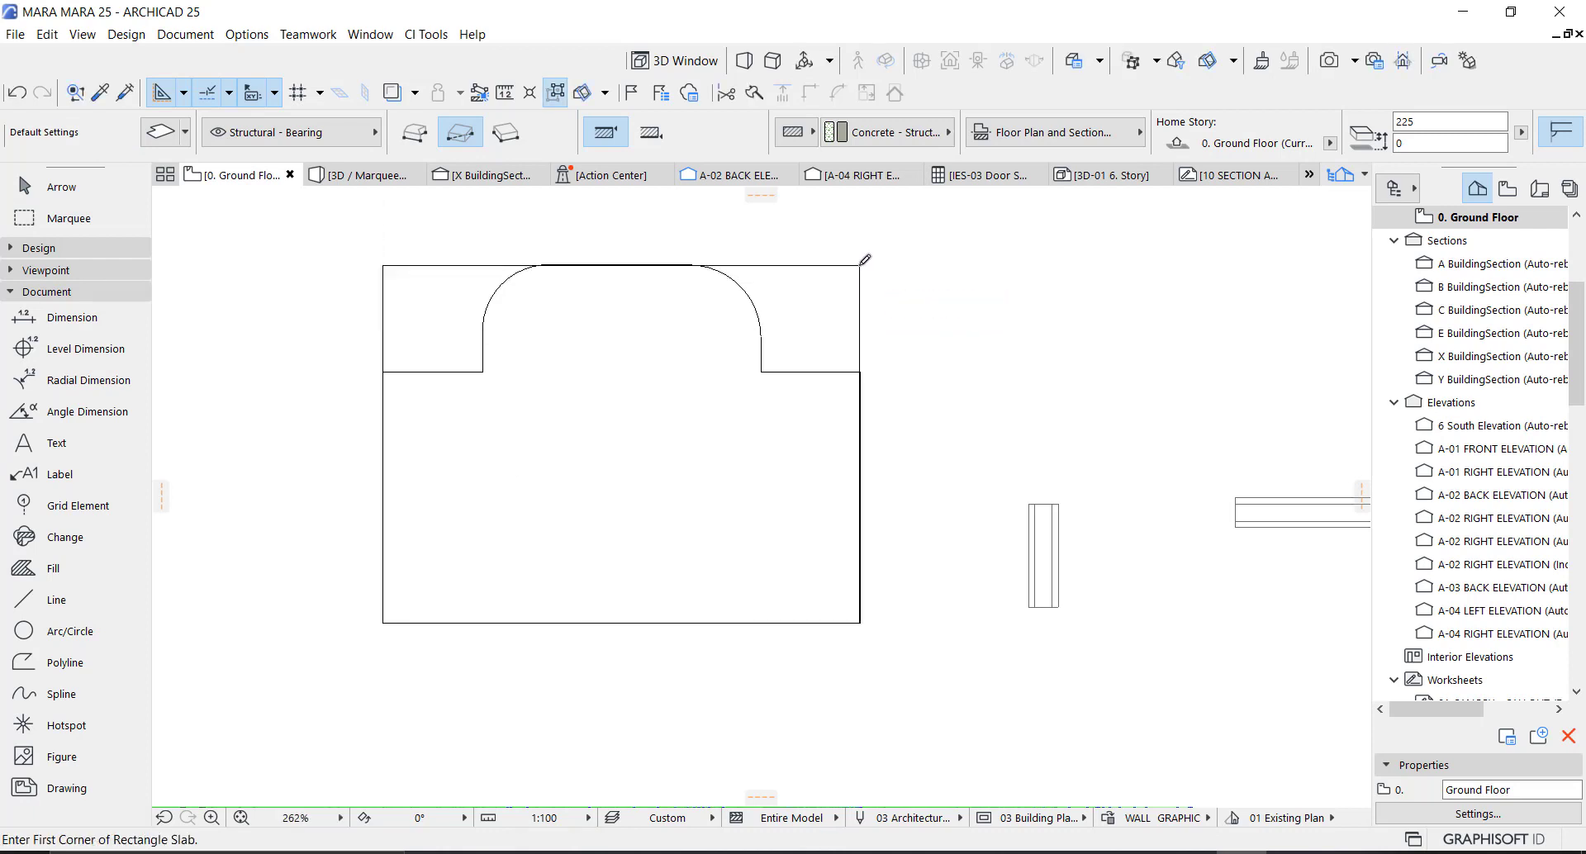
# Step: Subtract a rectangle from each upper corner of the new slab, following the stepped outline of the original slab
pyautogui.keyDown('shift'); pyautogui.click(859, 266); pyautogui.keyUp('shift')
pyautogui.click(860, 266)
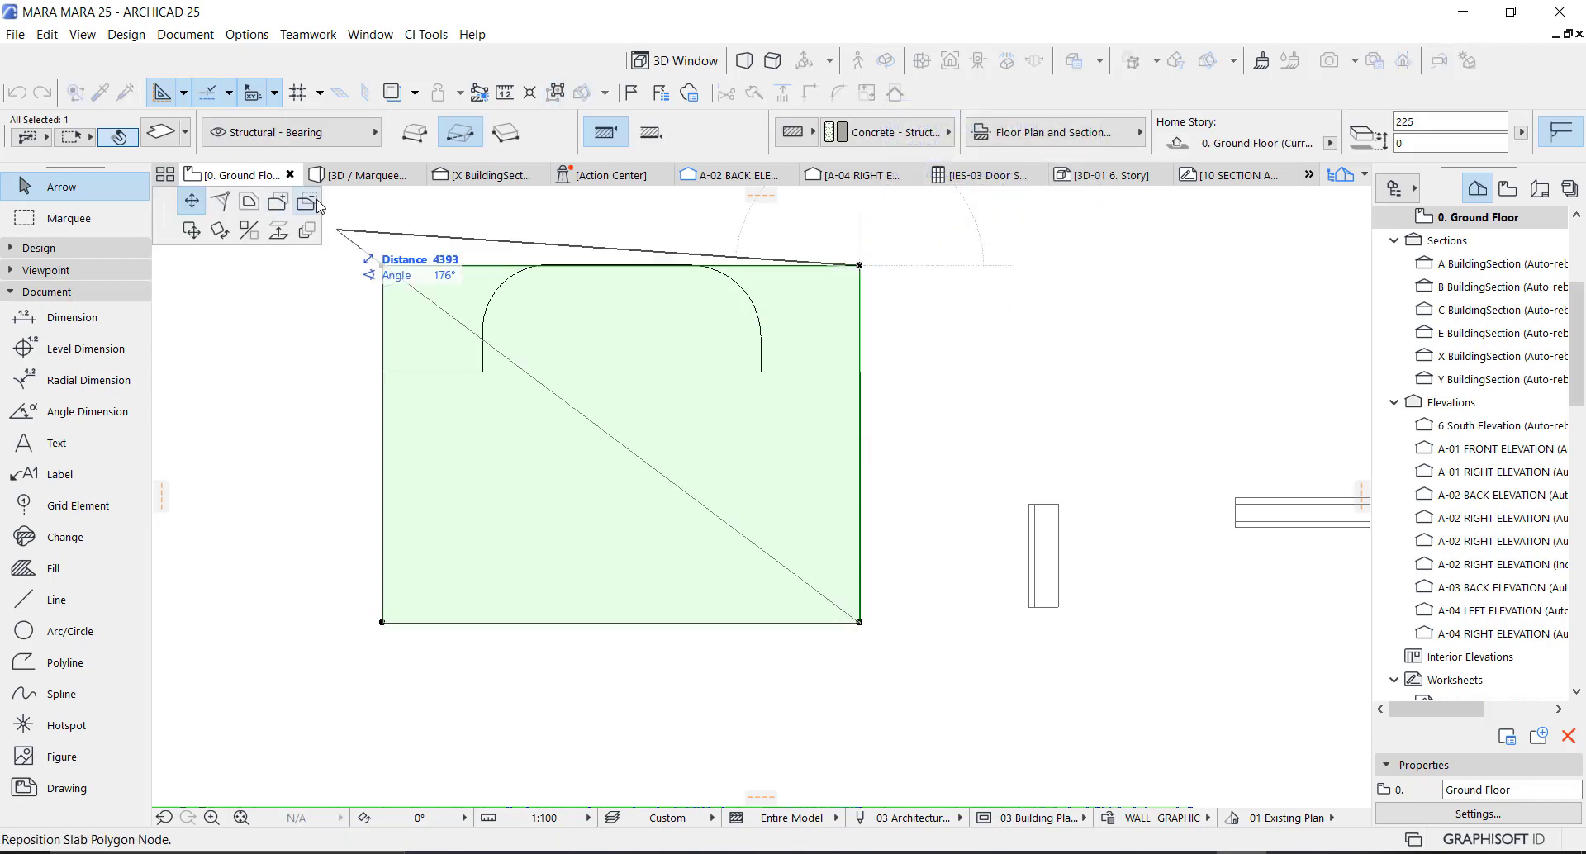
pyautogui.click(859, 266)
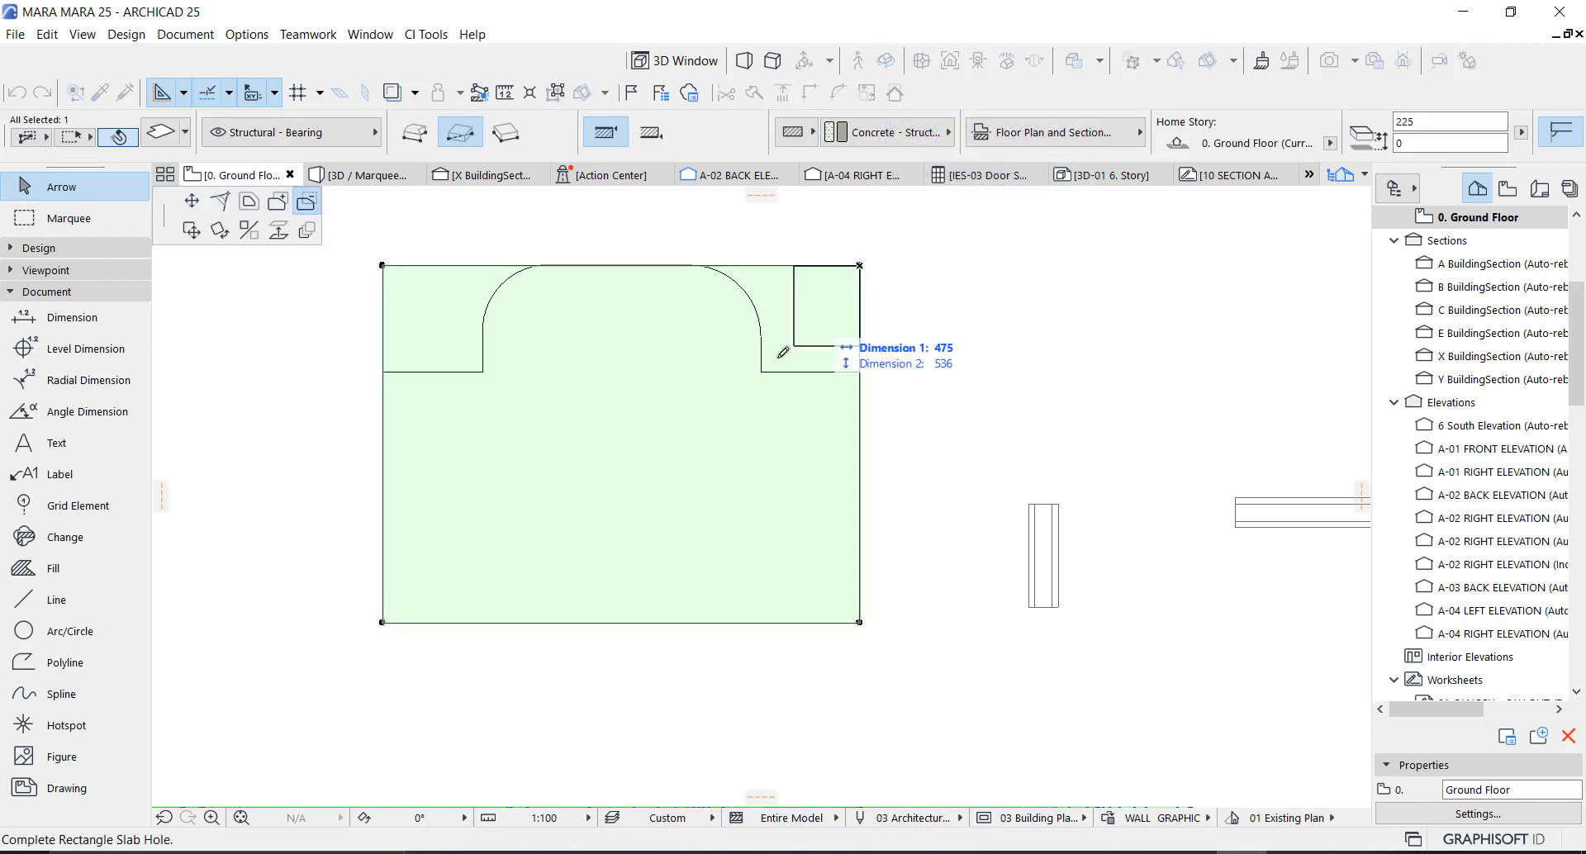
pyautogui.click(761, 372)
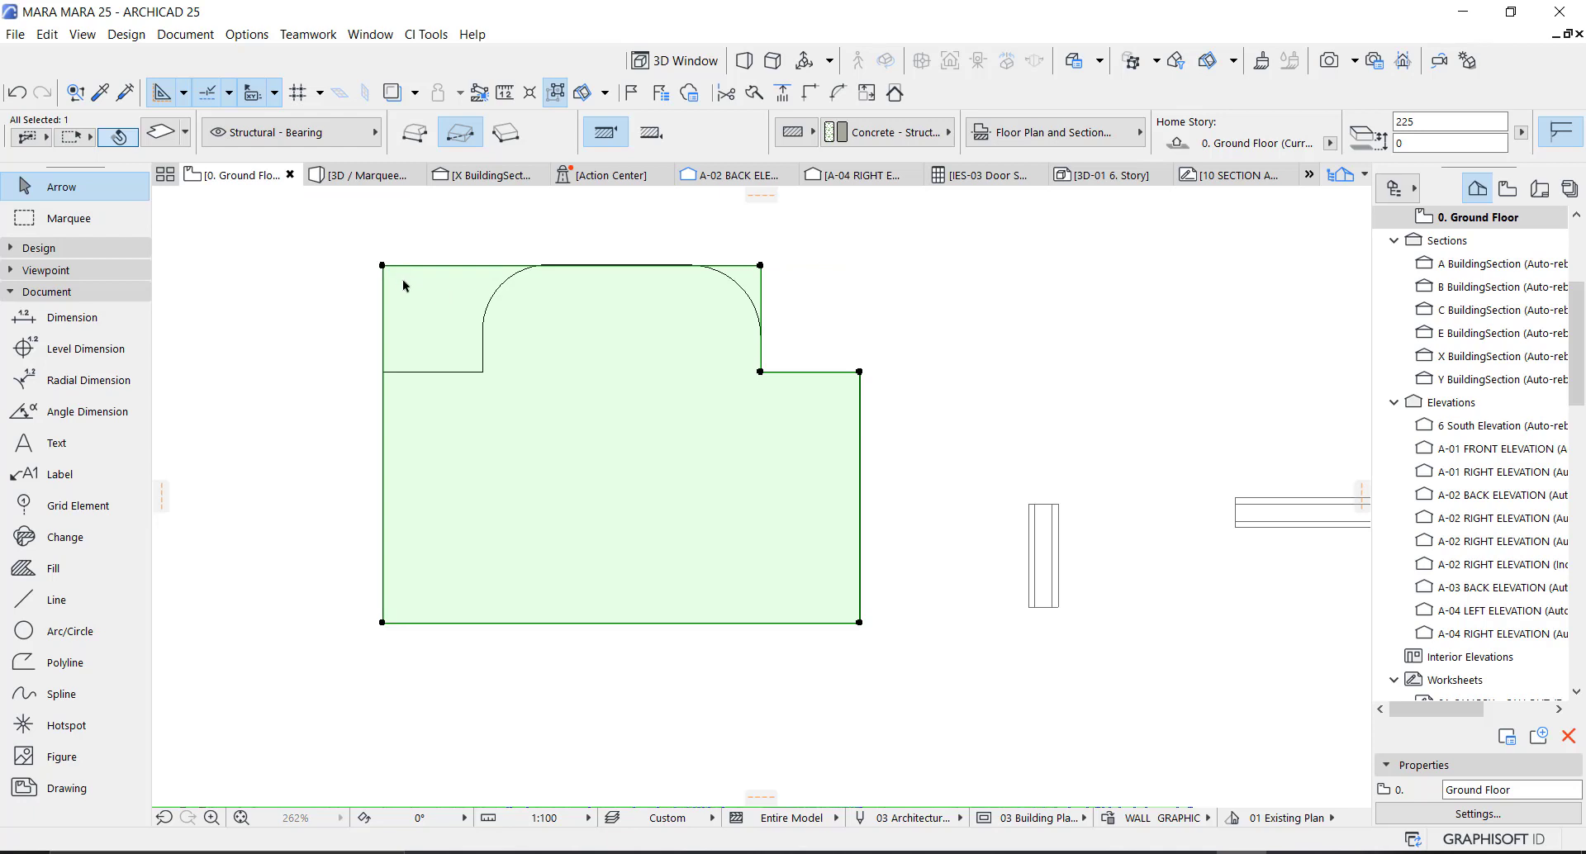
pyautogui.click(456, 346)
pyautogui.click(382, 265)
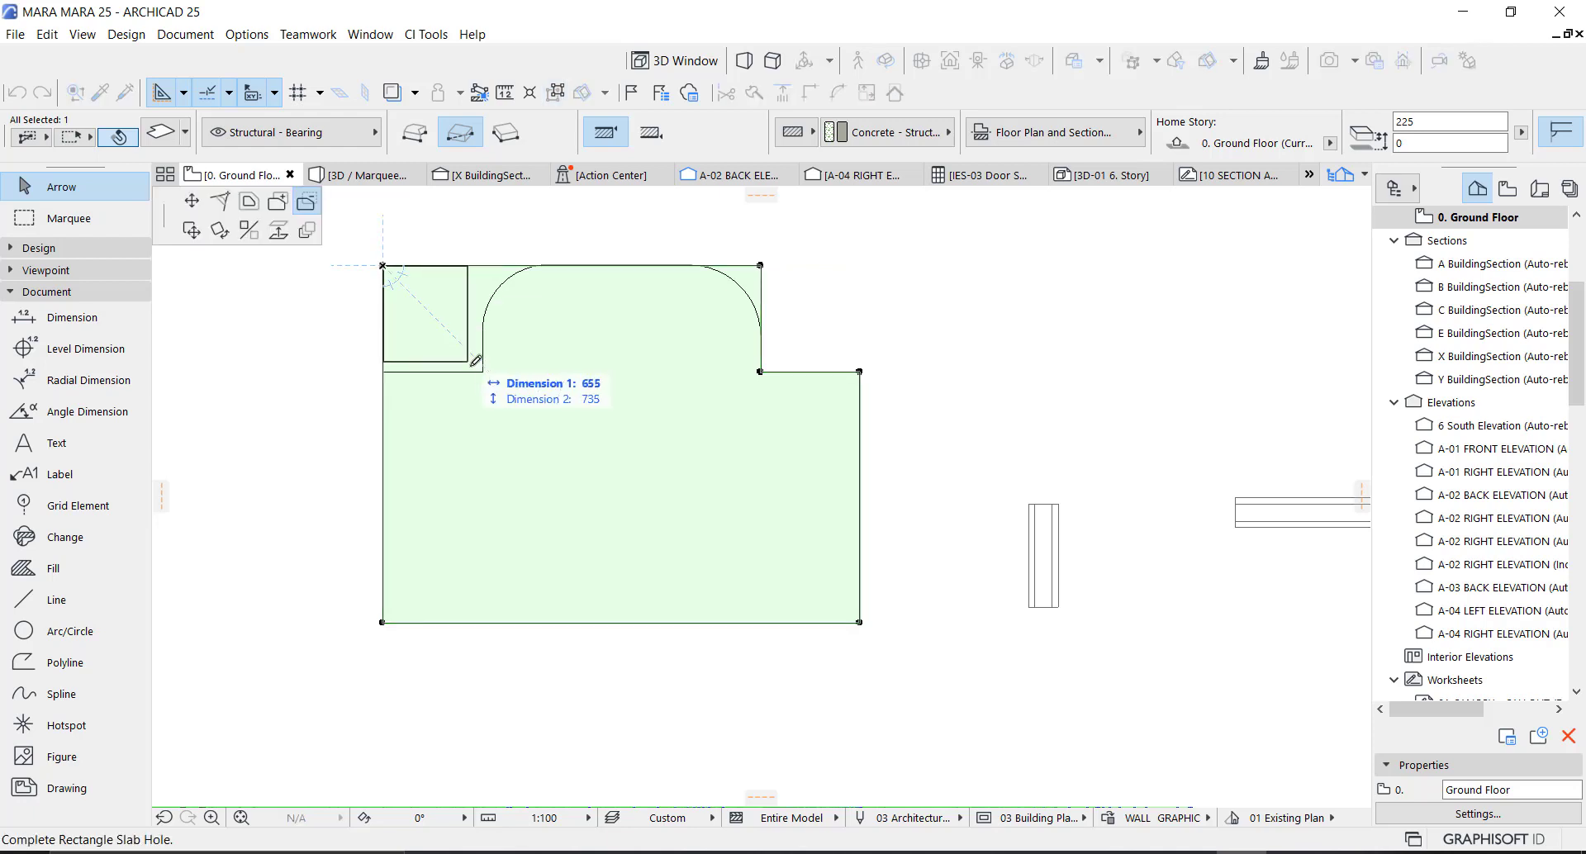
pyautogui.click(485, 372)
# Step: Fillet both upper corners of the new slab's raised part to follow the original slab's rounded outline
pyautogui.scroll(3, 486, 273)
pyautogui.scroll(1, 486, 265)
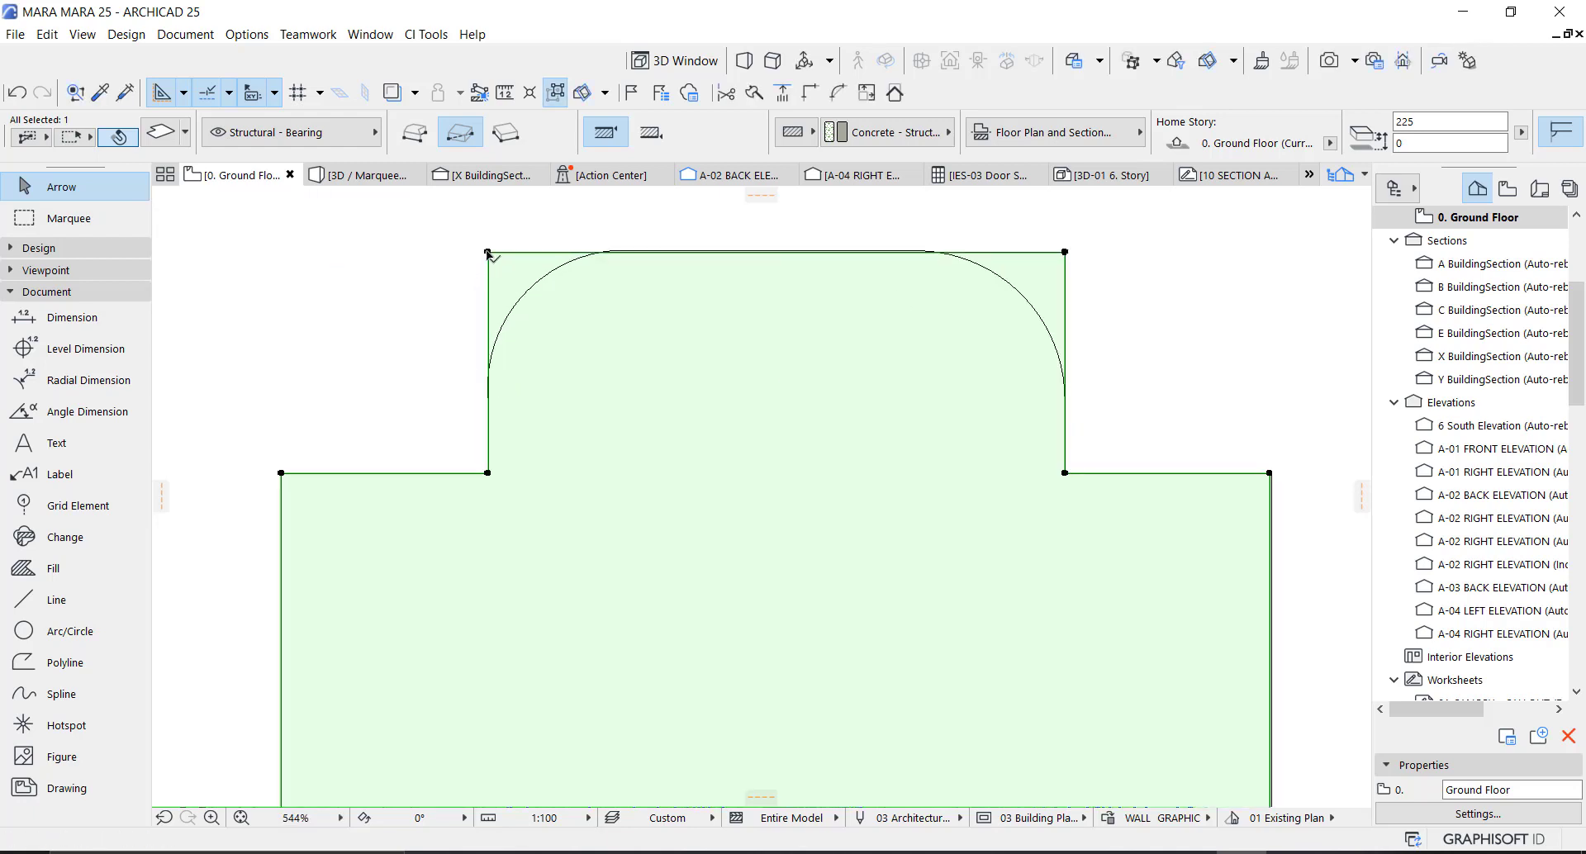
pyautogui.click(487, 252)
pyautogui.click(231, 201)
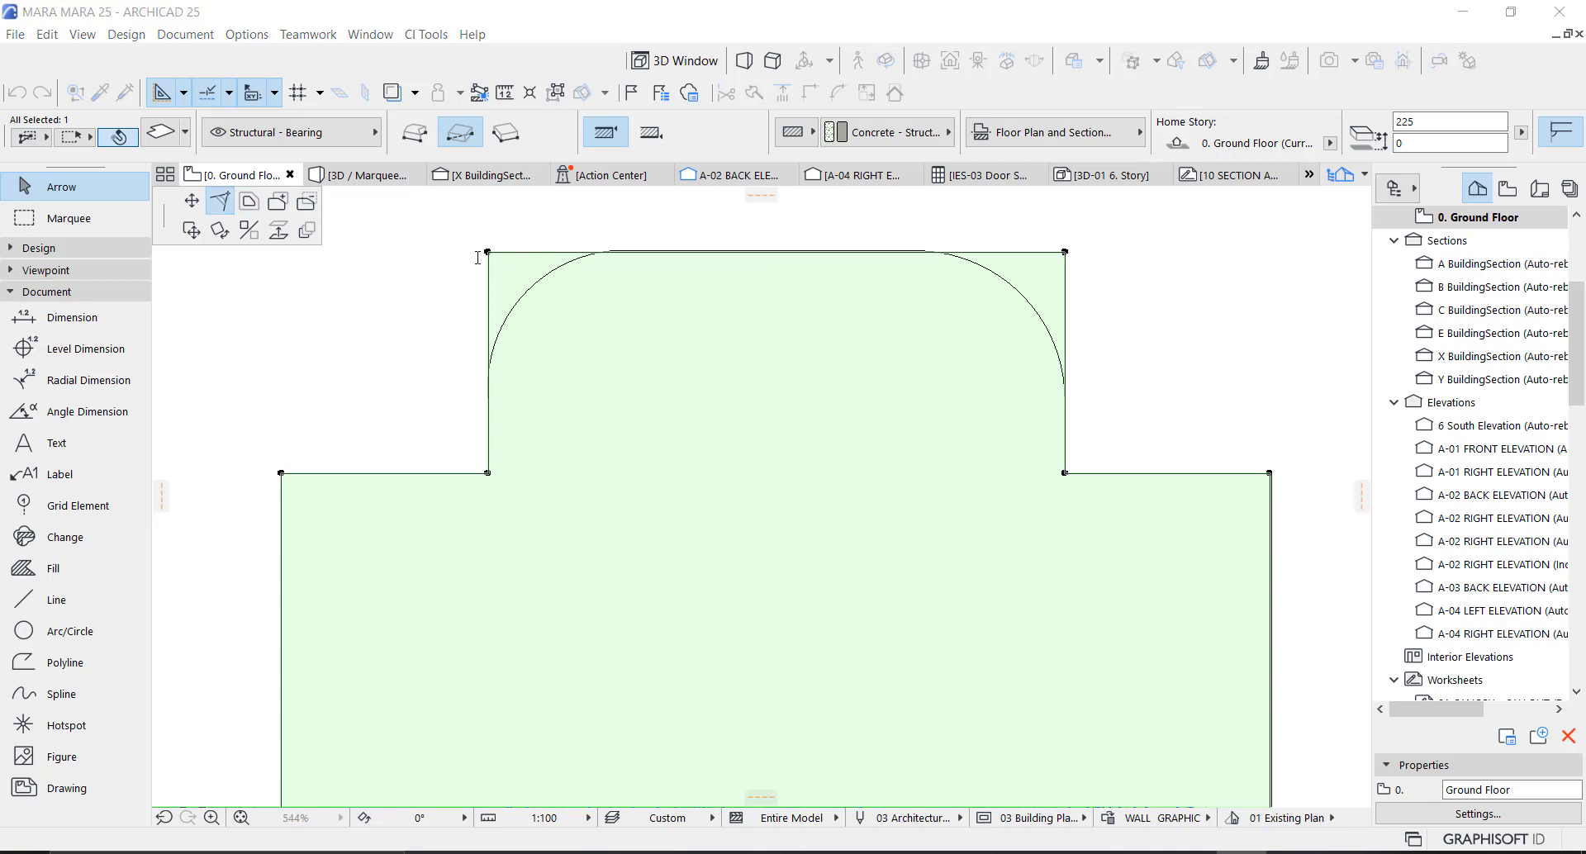
pyautogui.press('Return')
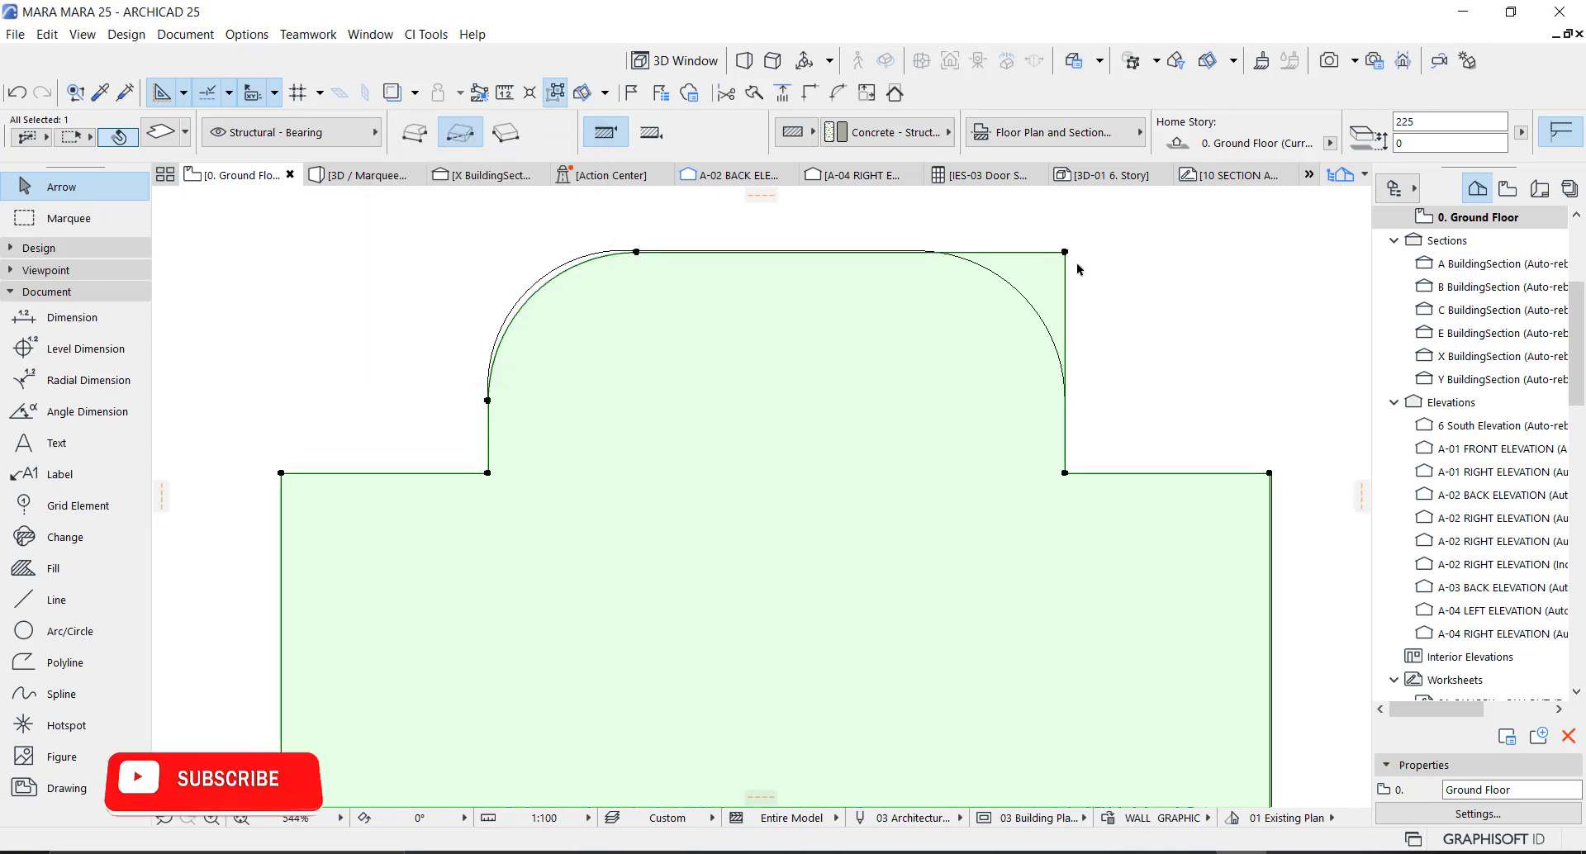
pyautogui.click(1066, 252)
pyautogui.click(220, 200)
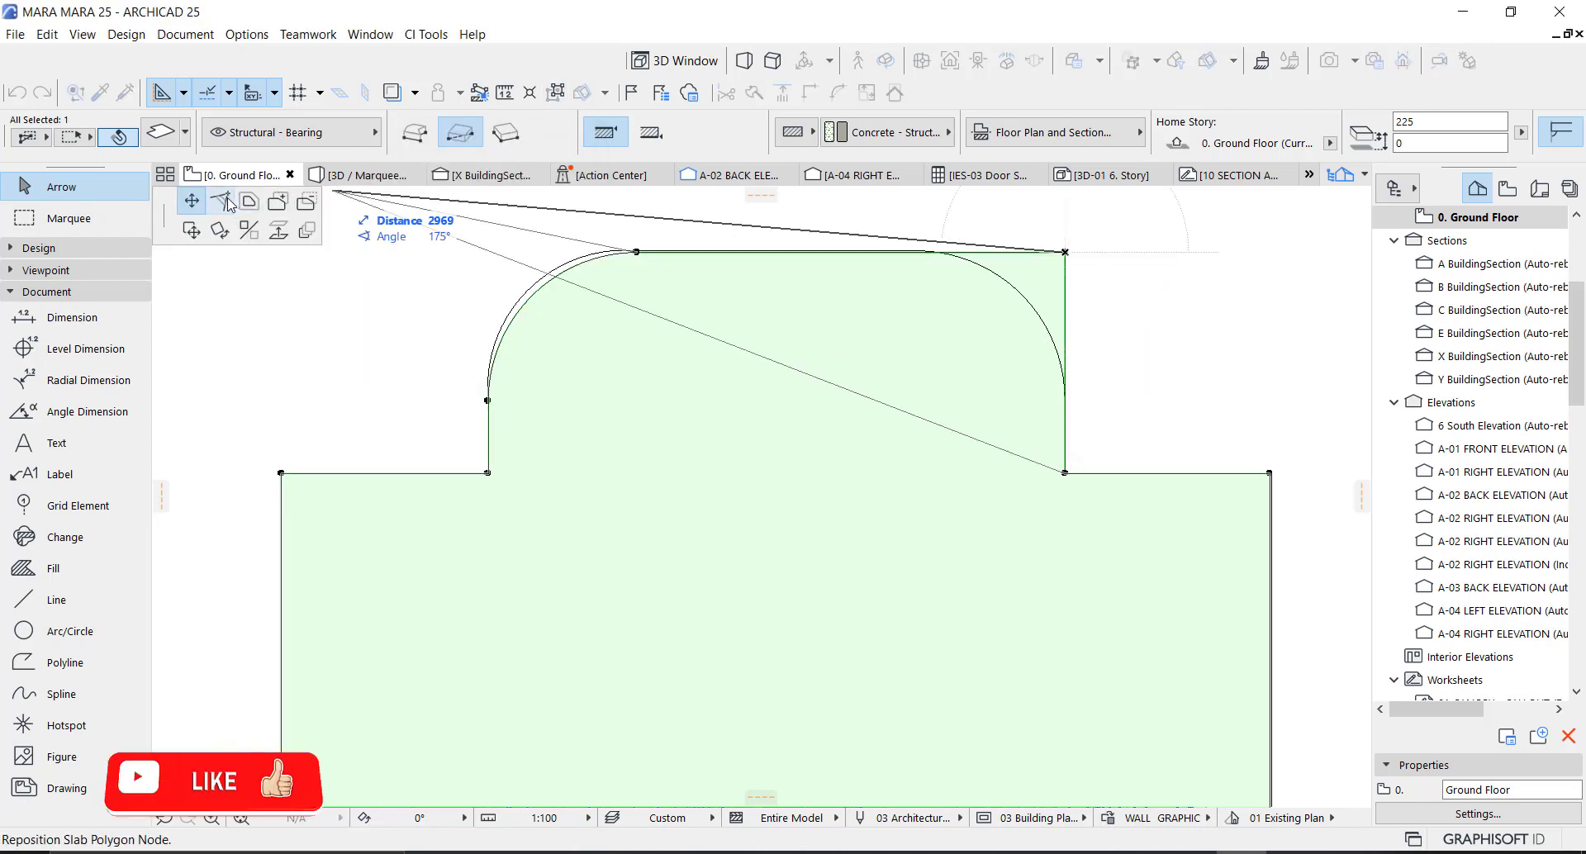
pyautogui.click(1116, 347)
pyautogui.scroll(-4, 711, 454)
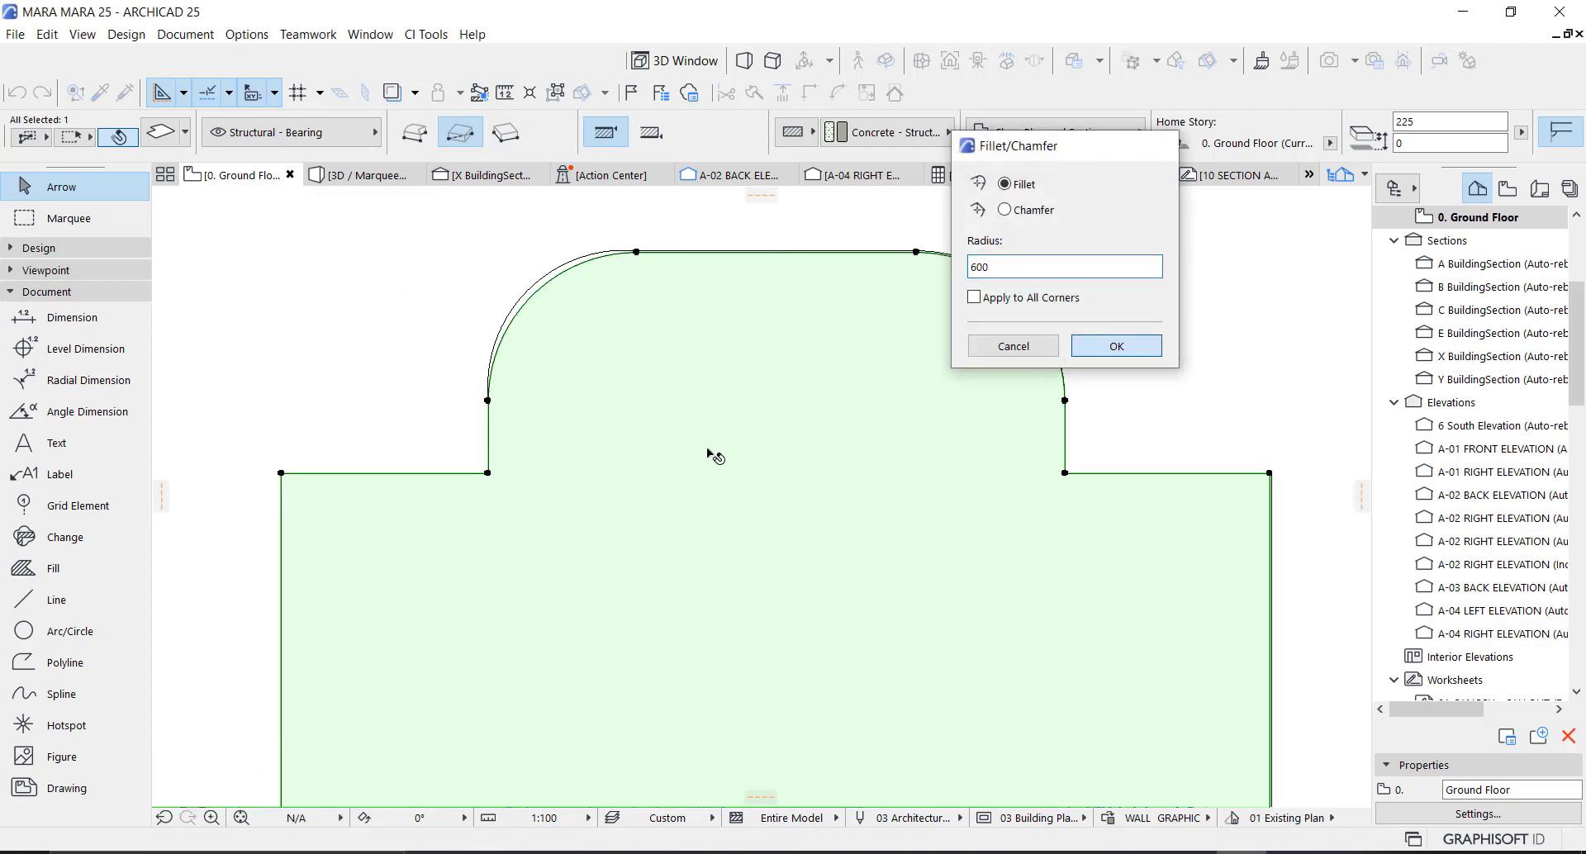
# Step: Delete the new slab lying over the original panel slab and clear the selection
pyautogui.click(800, 551)
pyautogui.click(799, 521)
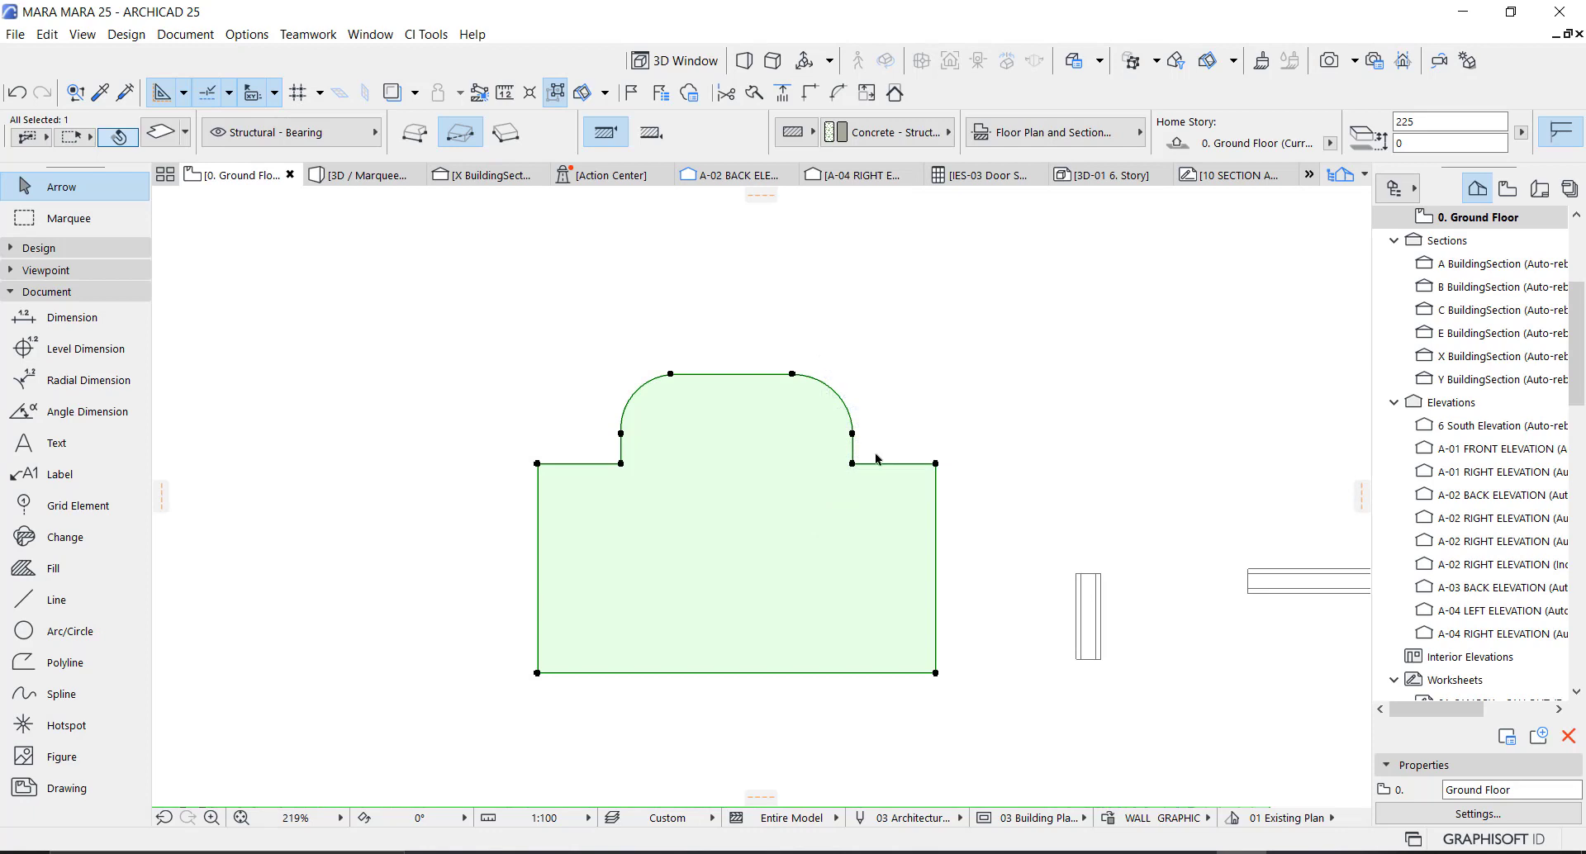
pyautogui.press('Escape')
# Step: Open the profile of the long horizontal wall beside the slab for inspection, and close it without saving changes
pyautogui.scroll(2, 748, 565)
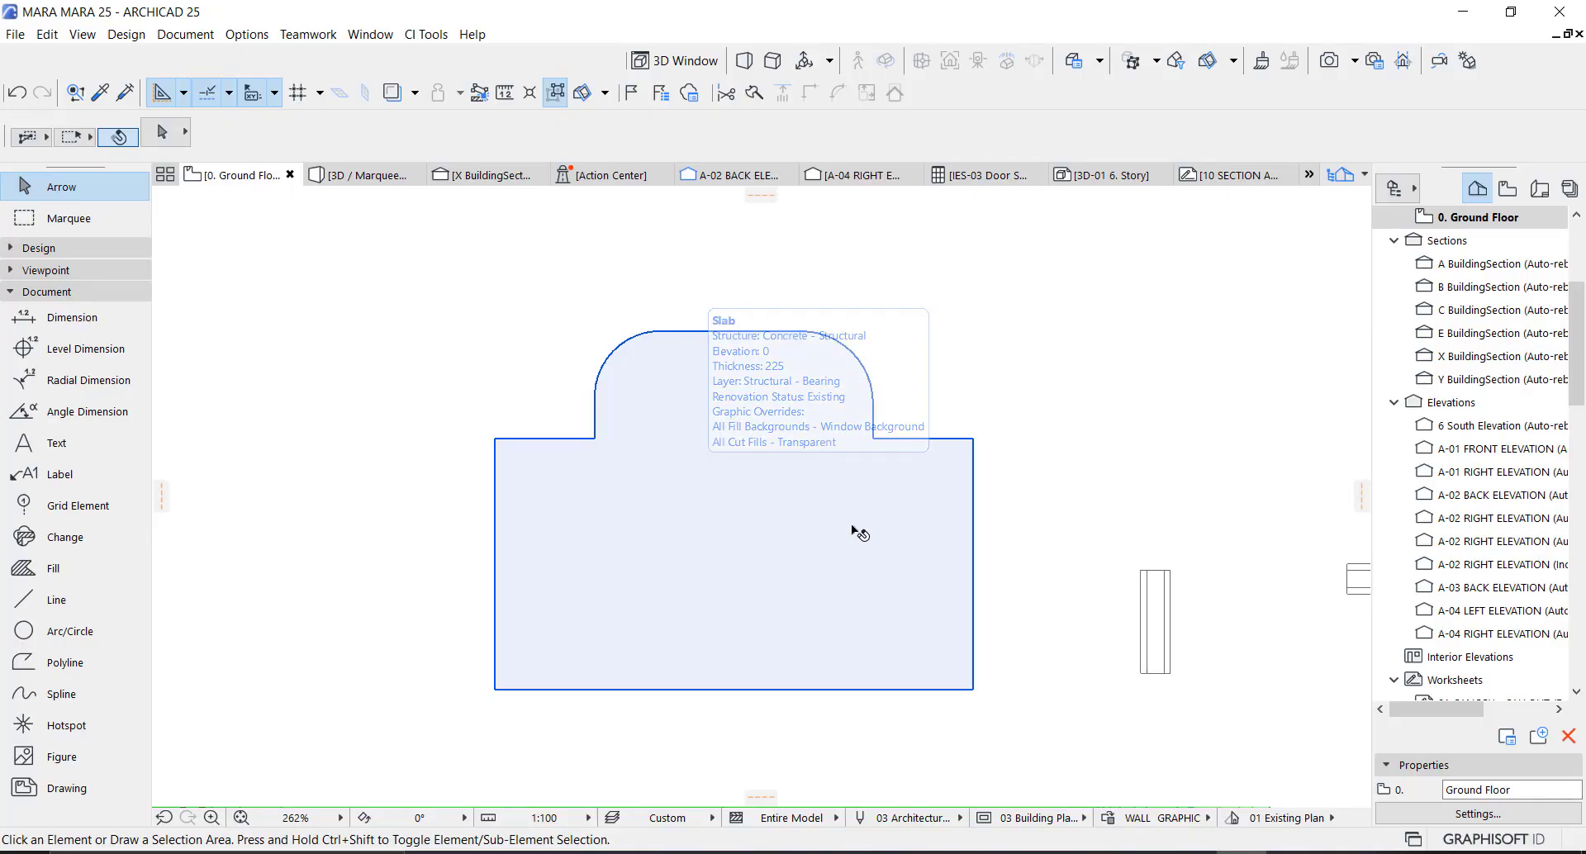
pyautogui.moveTo(1001, 449); pyautogui.dragTo(884, 432, button='middle')
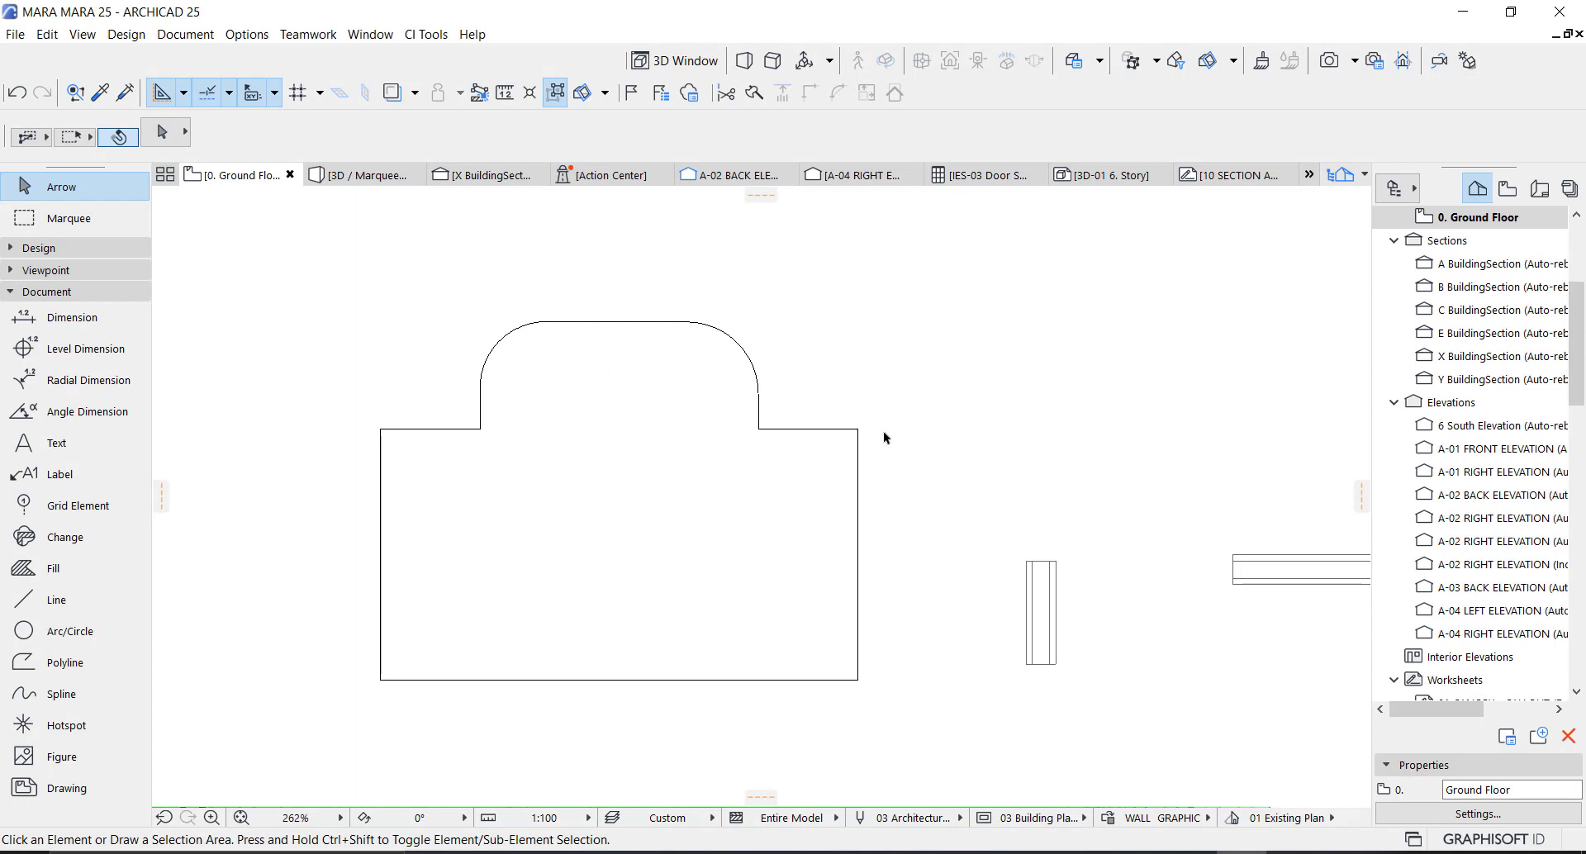
pyautogui.scroll(-3, 843, 462)
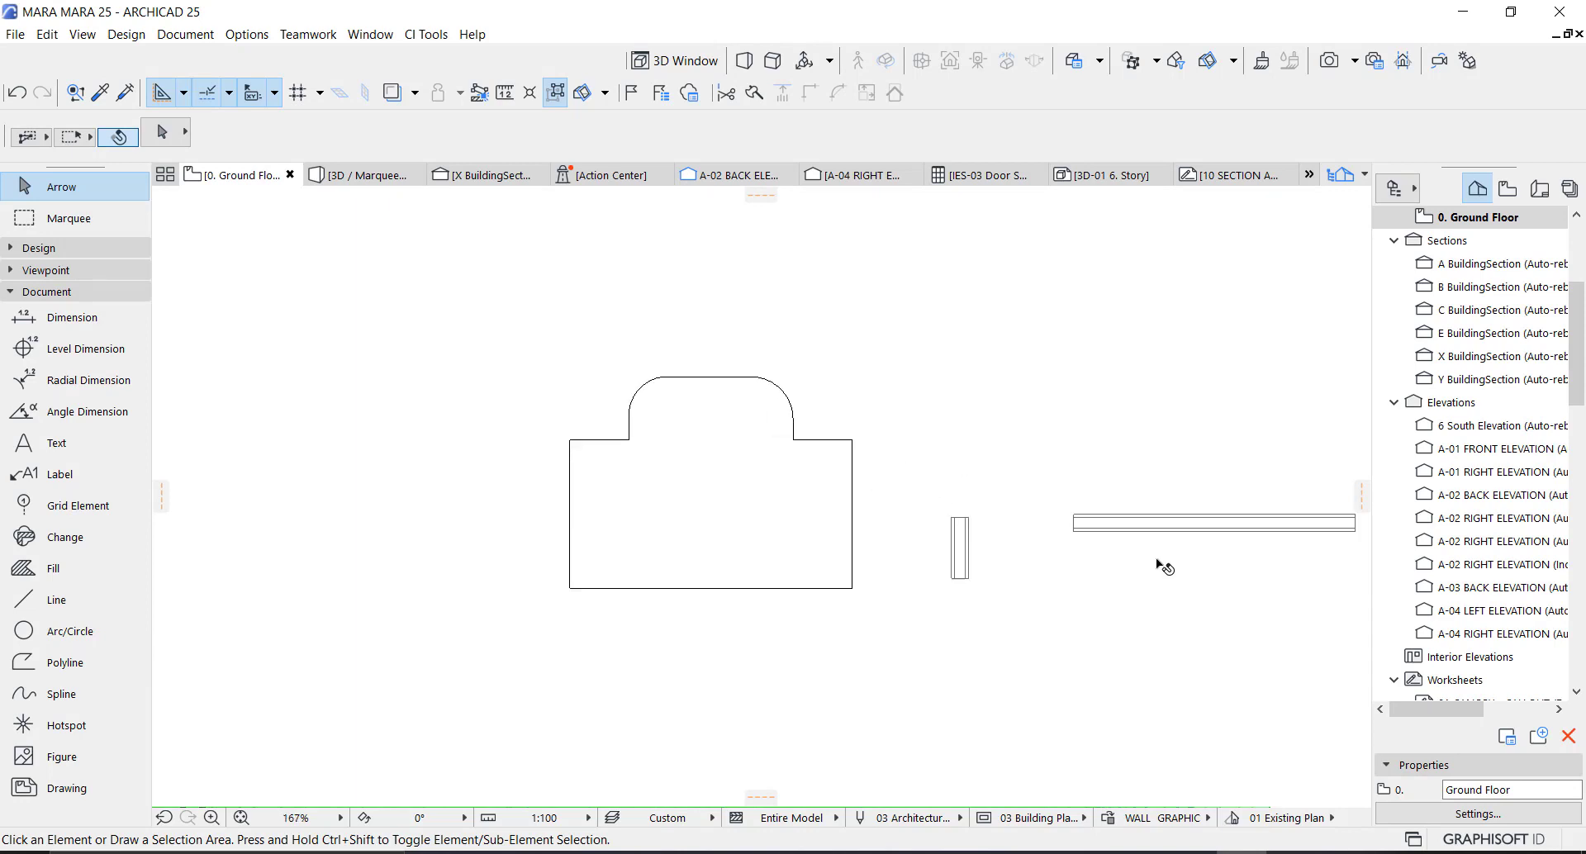
pyautogui.click(1180, 522)
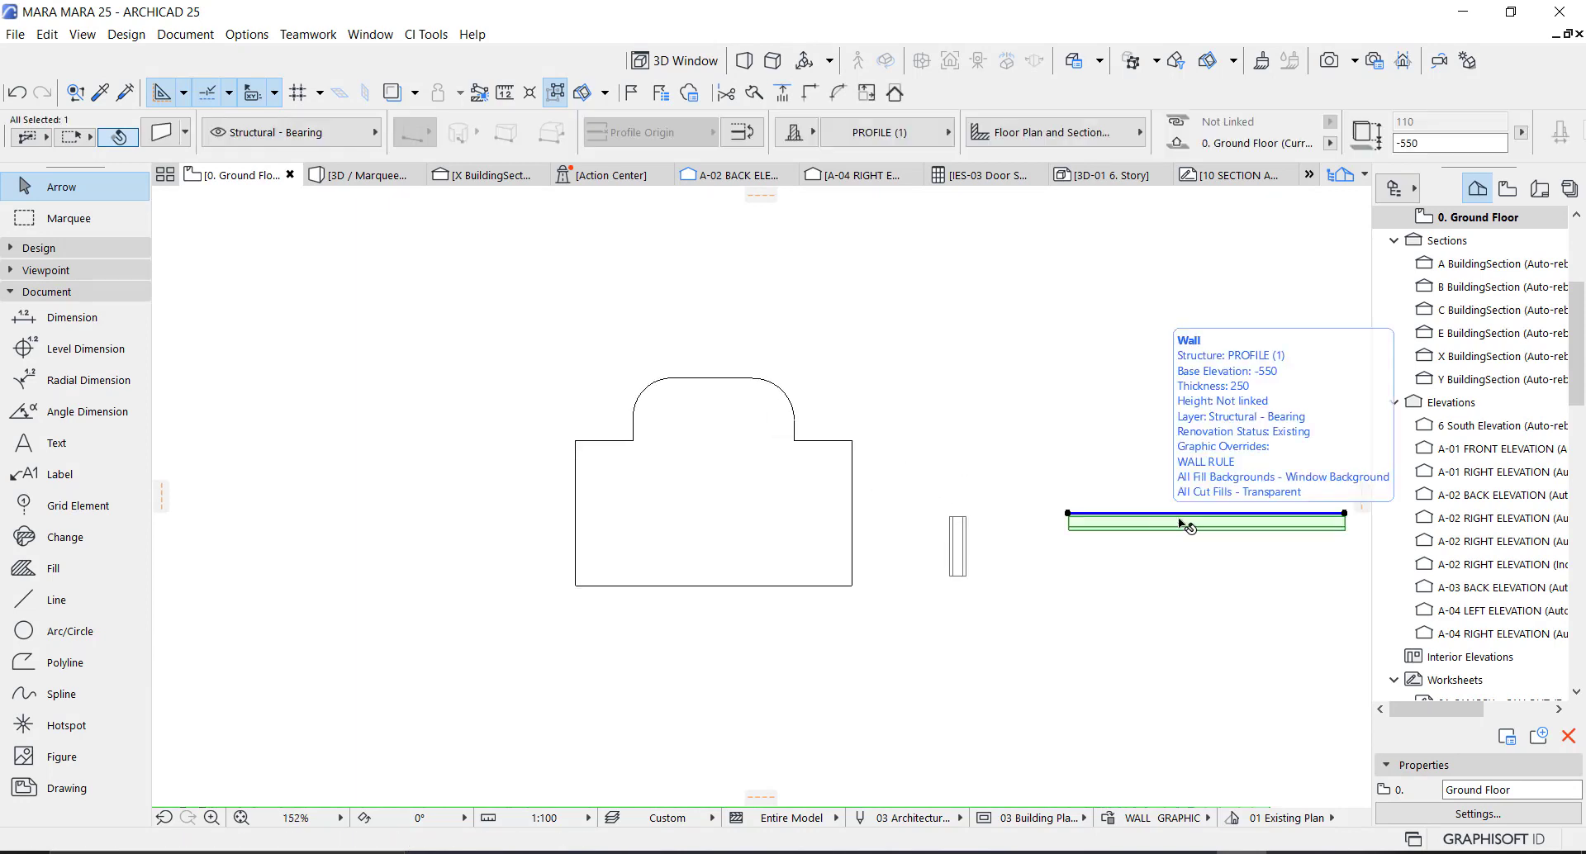
pyautogui.scroll(2, 1307, 528)
pyautogui.rightClick(1077, 520)
pyautogui.click(1135, 597)
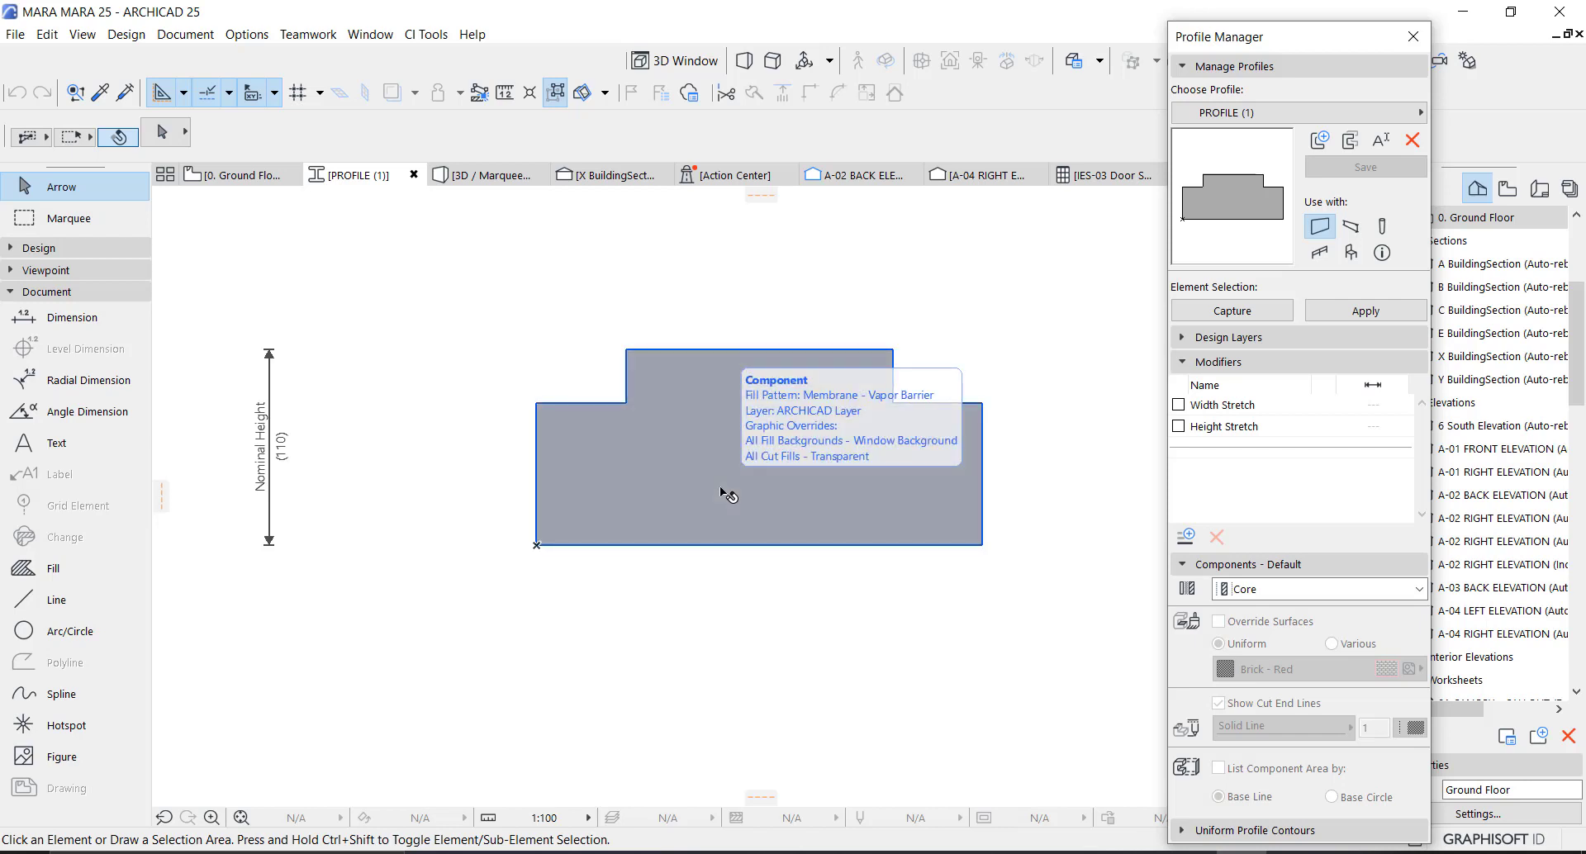
pyautogui.click(844, 539)
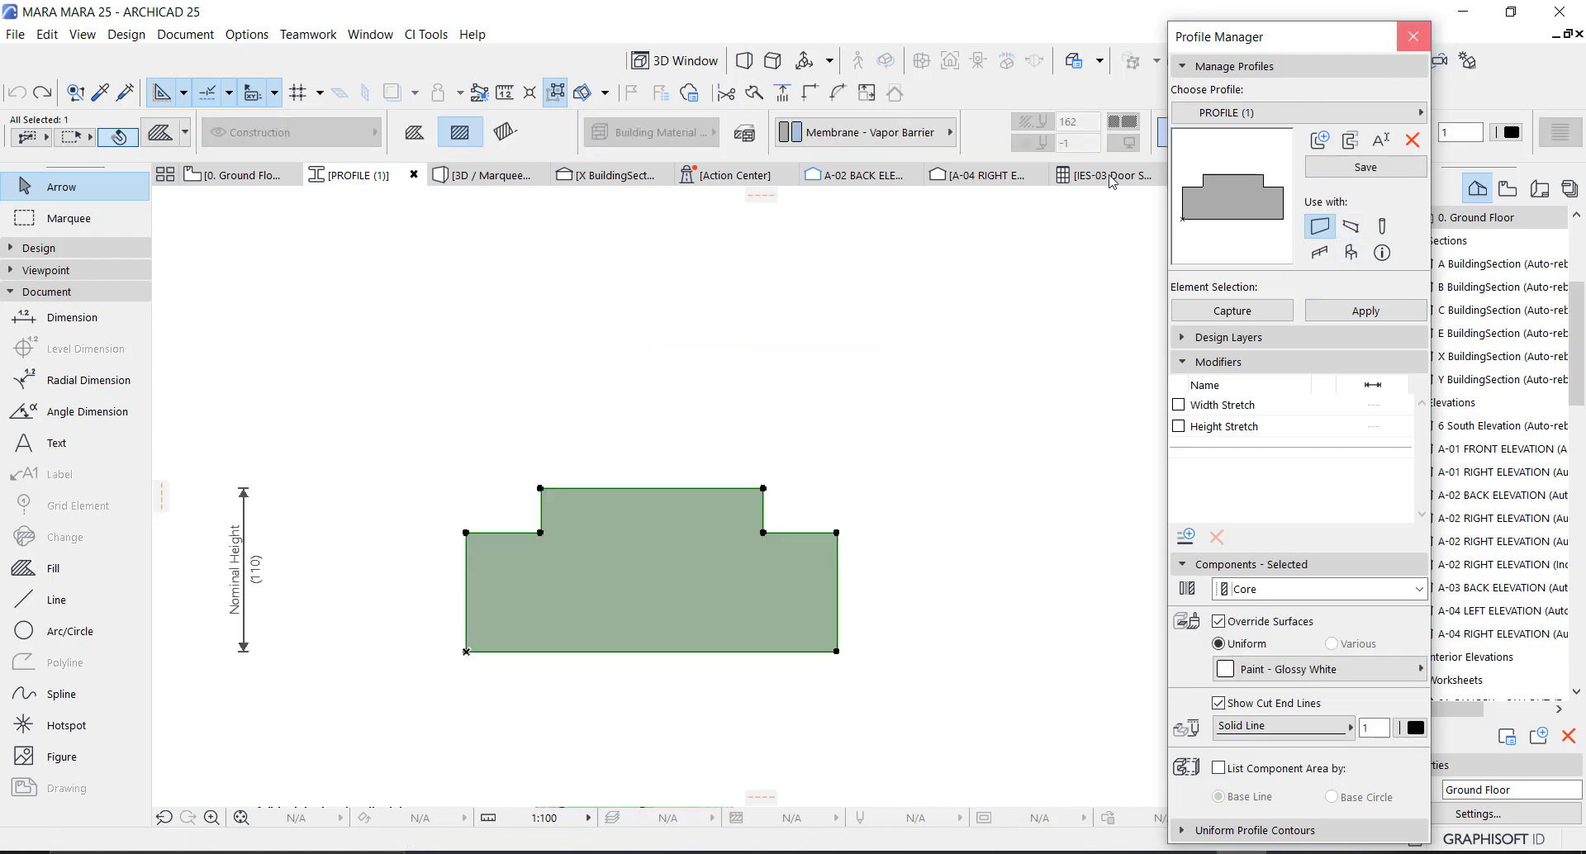
pyautogui.click(725, 352)
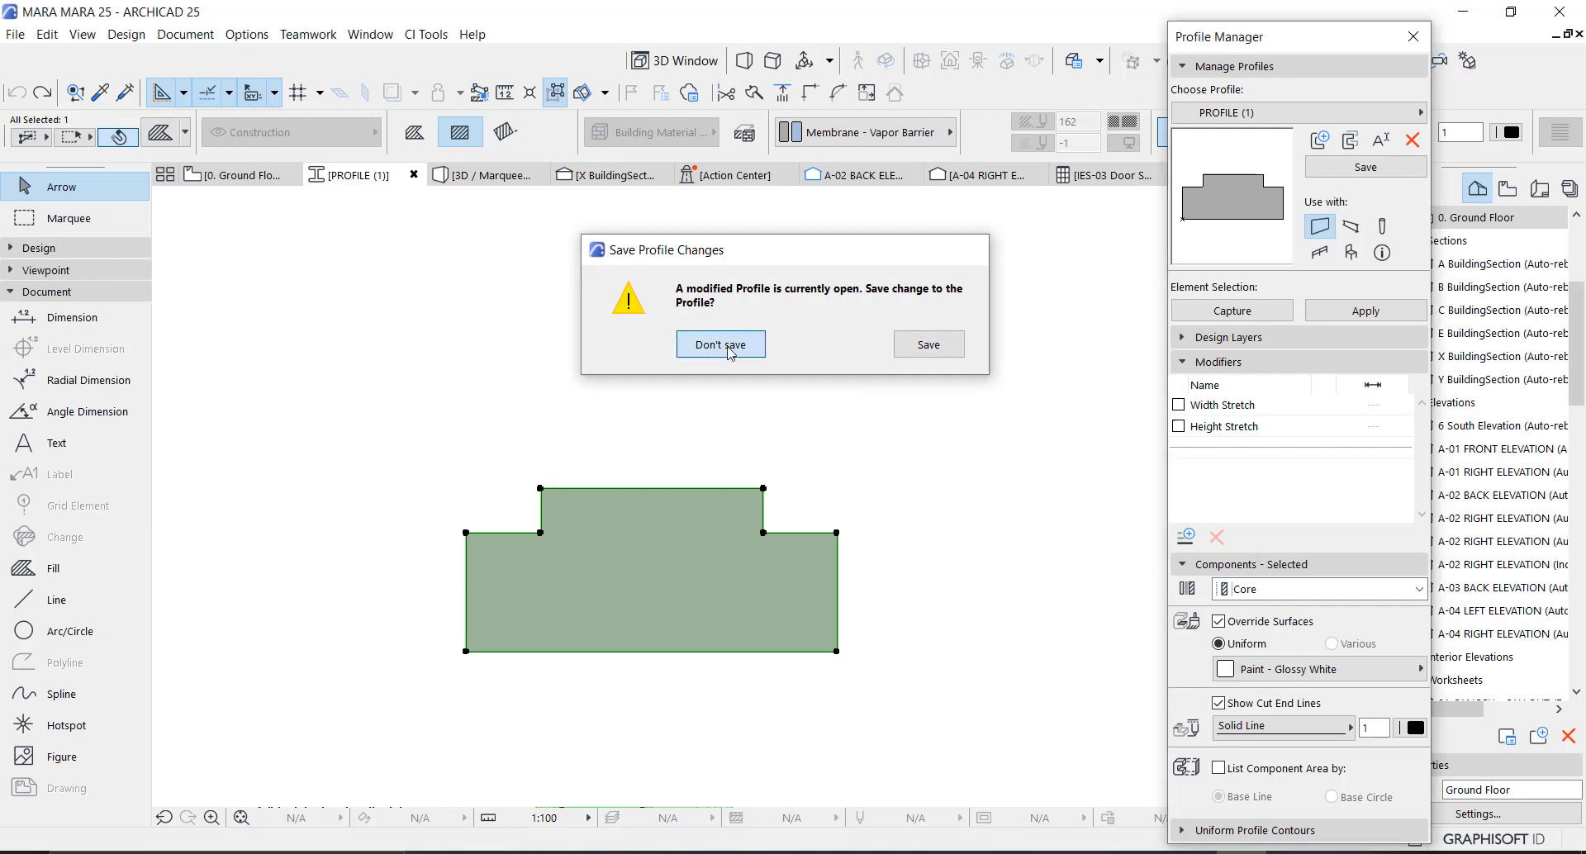
pyautogui.click(722, 344)
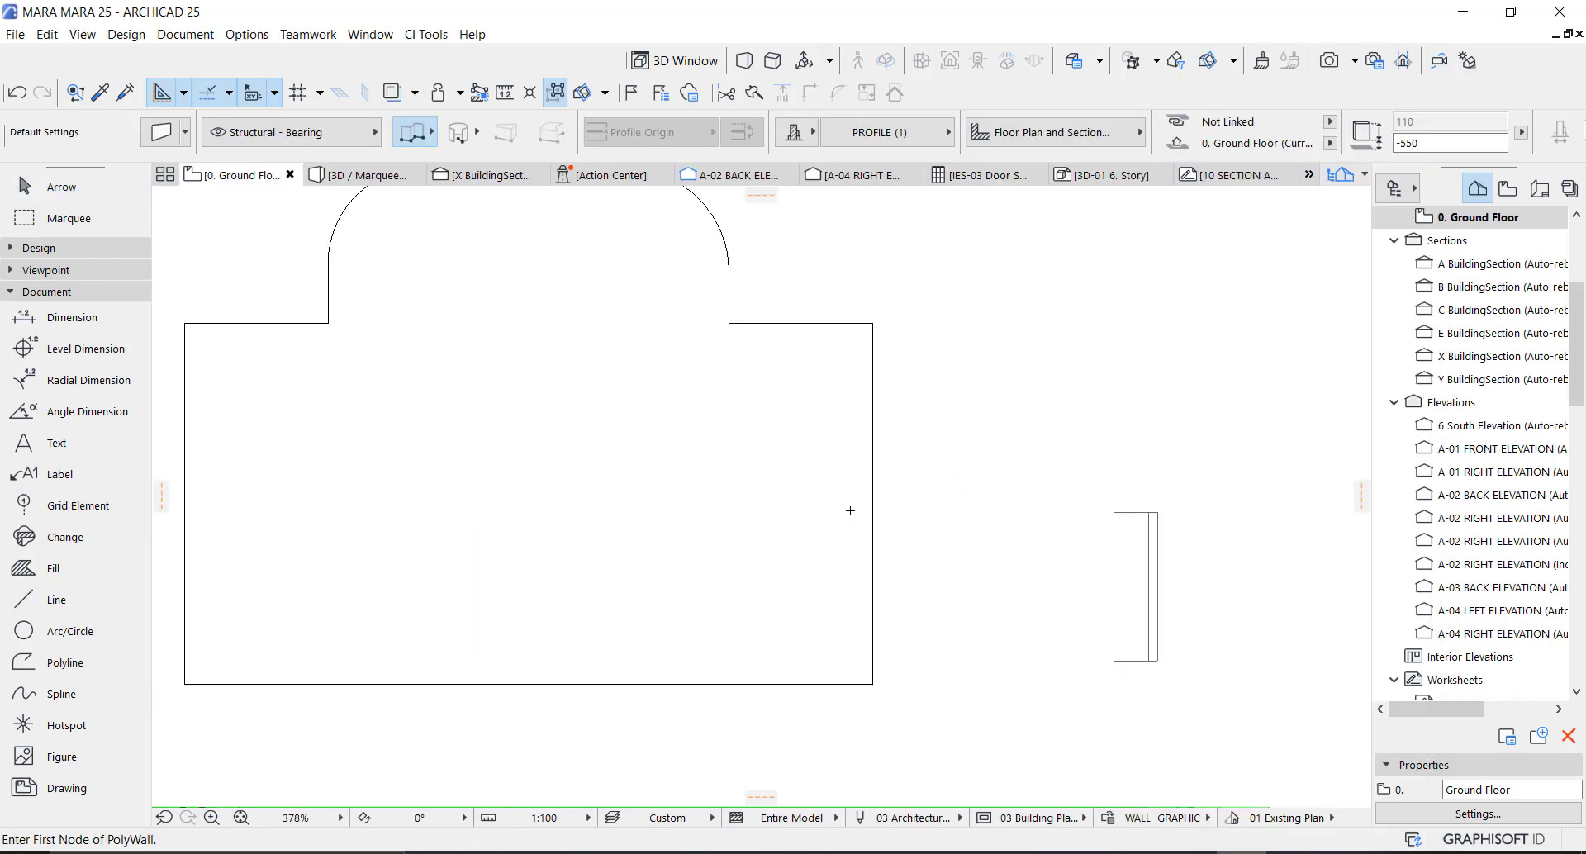
# Step: Draw a straight PROFILE (1) wall at base elevation -550 across the full width of the panel slab at mid-height
pyautogui.click(872, 496)
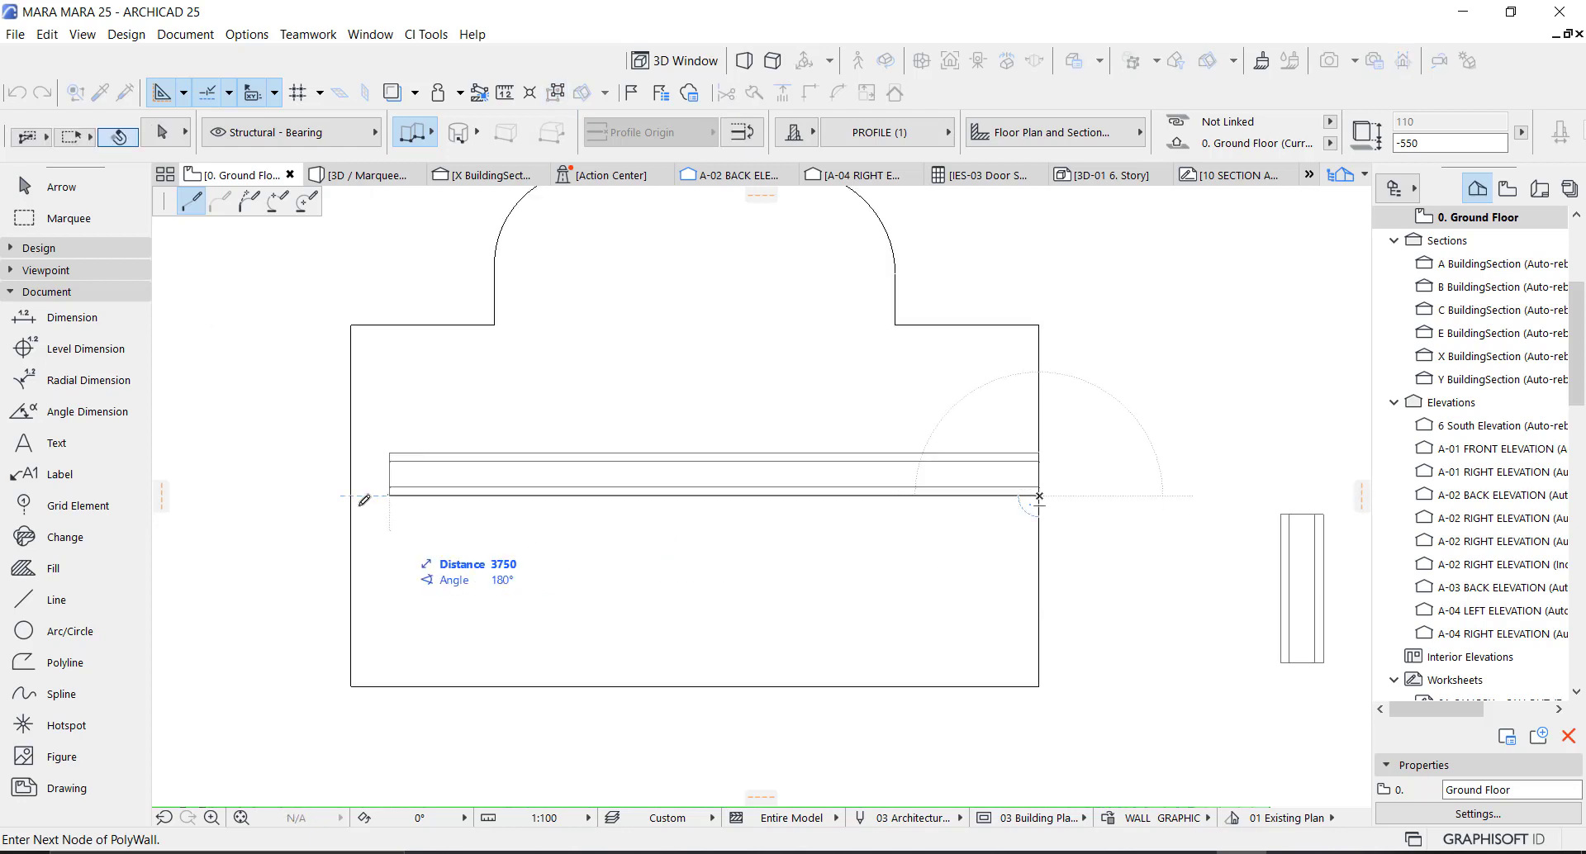
pyautogui.rightClick(351, 497)
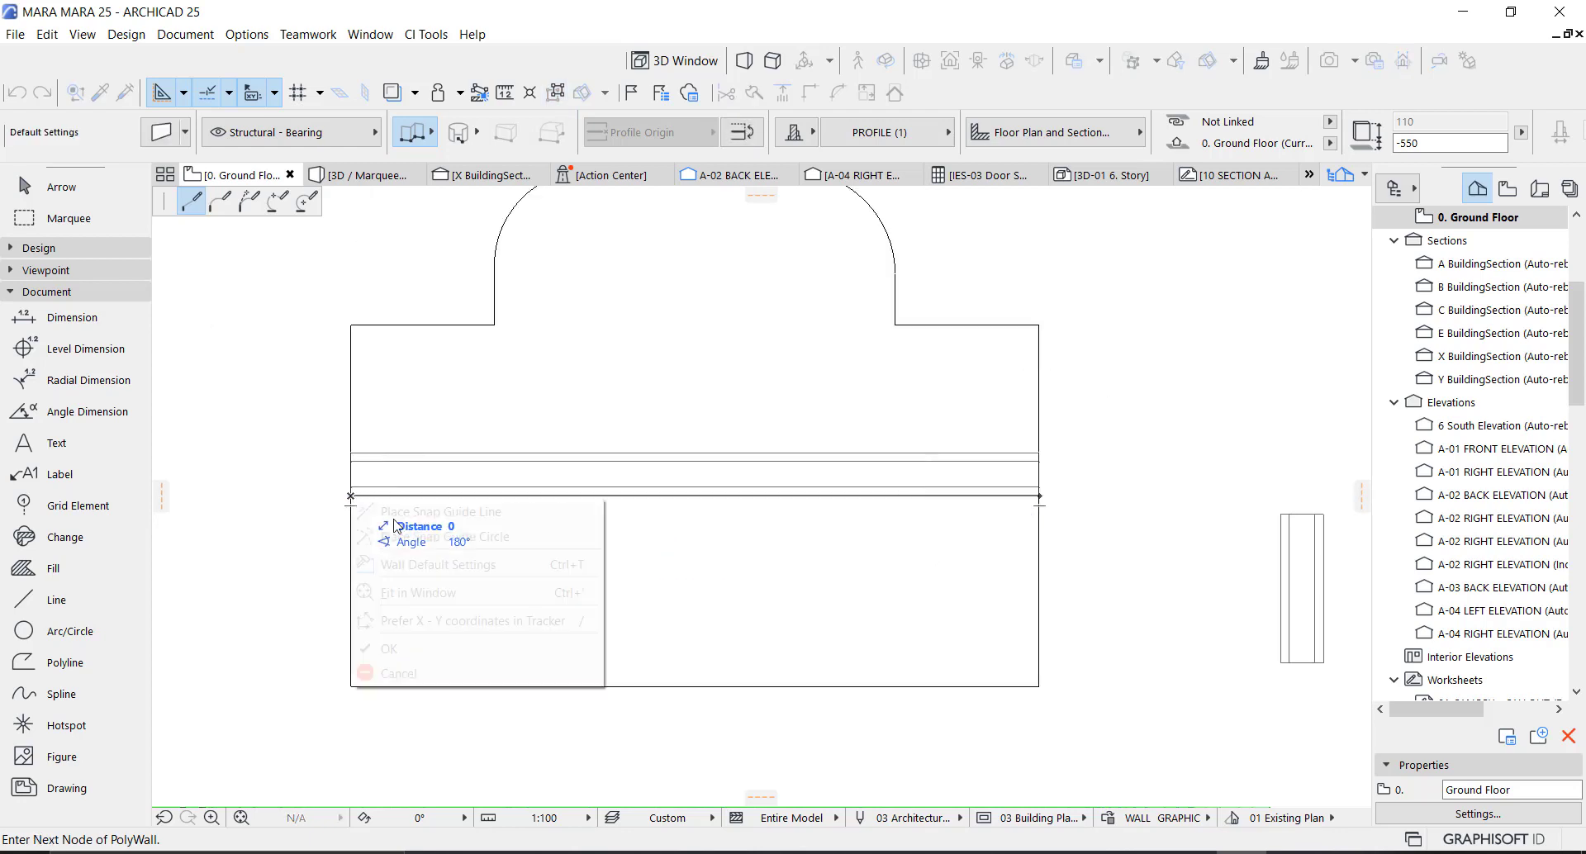
pyautogui.click(393, 649)
pyautogui.press('Escape')
# Step: Move the horizontal profile wall straight down along the slab's edge by about half its thickness and deselect it
pyautogui.click(1029, 495)
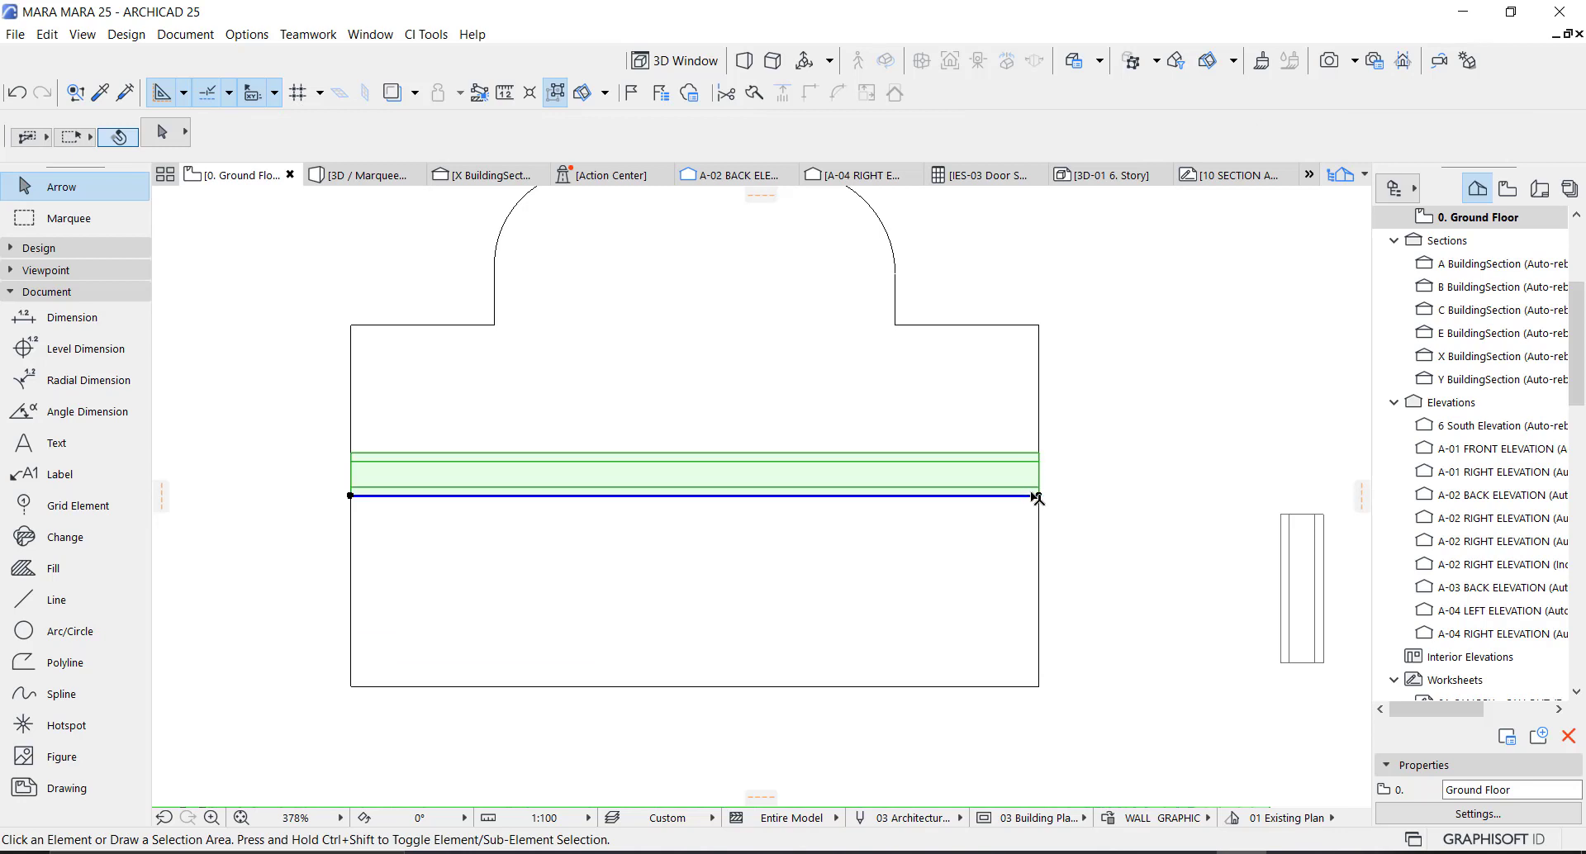
pyautogui.hotkey('ctrl', 'd')
pyautogui.click(1039, 495)
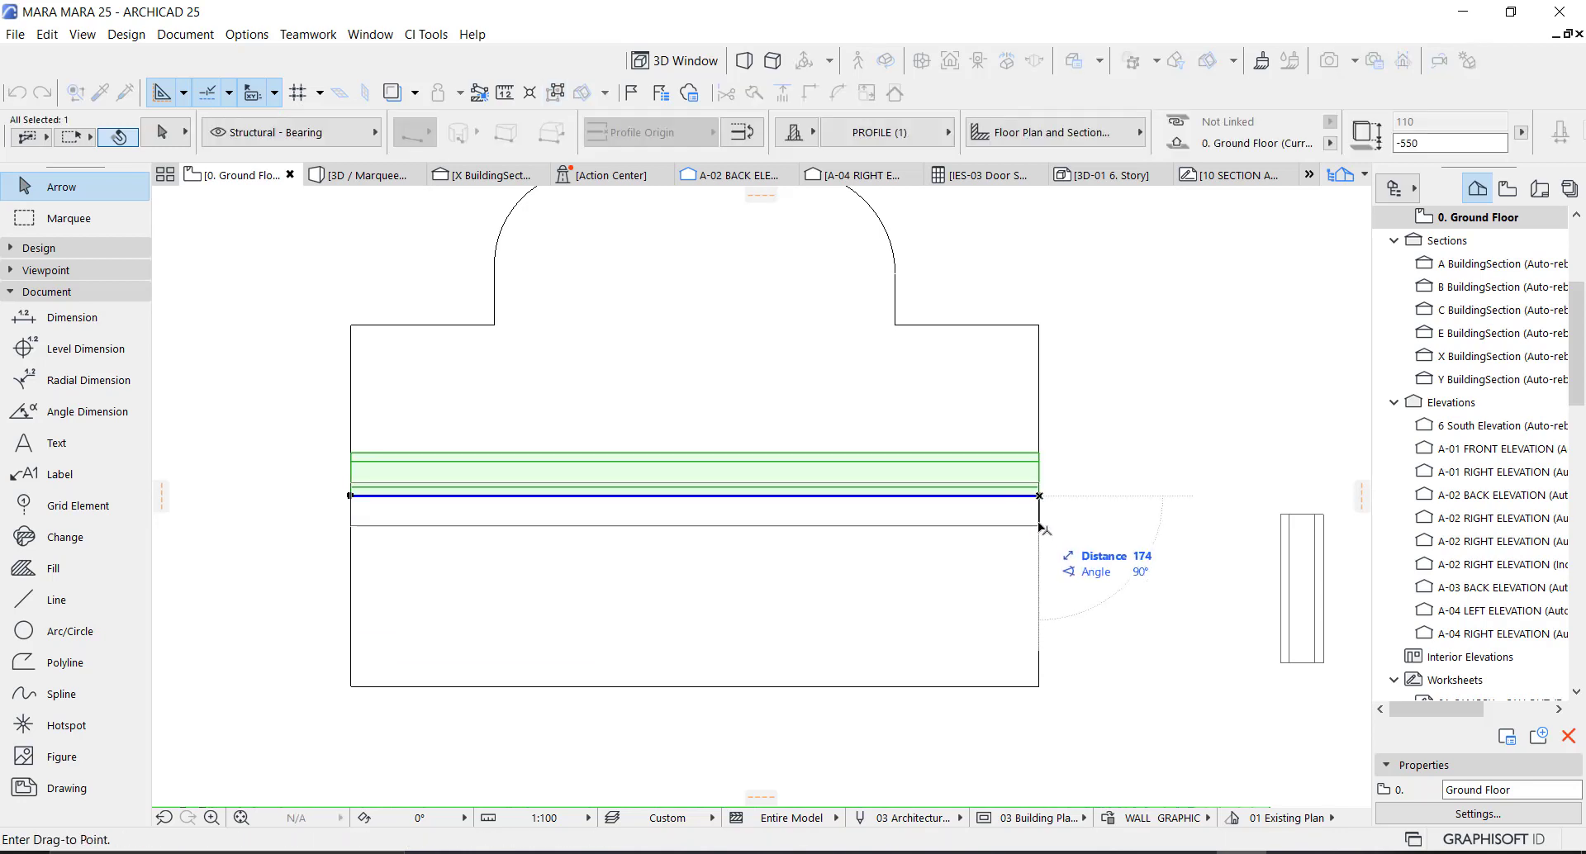
pyautogui.click(1039, 517)
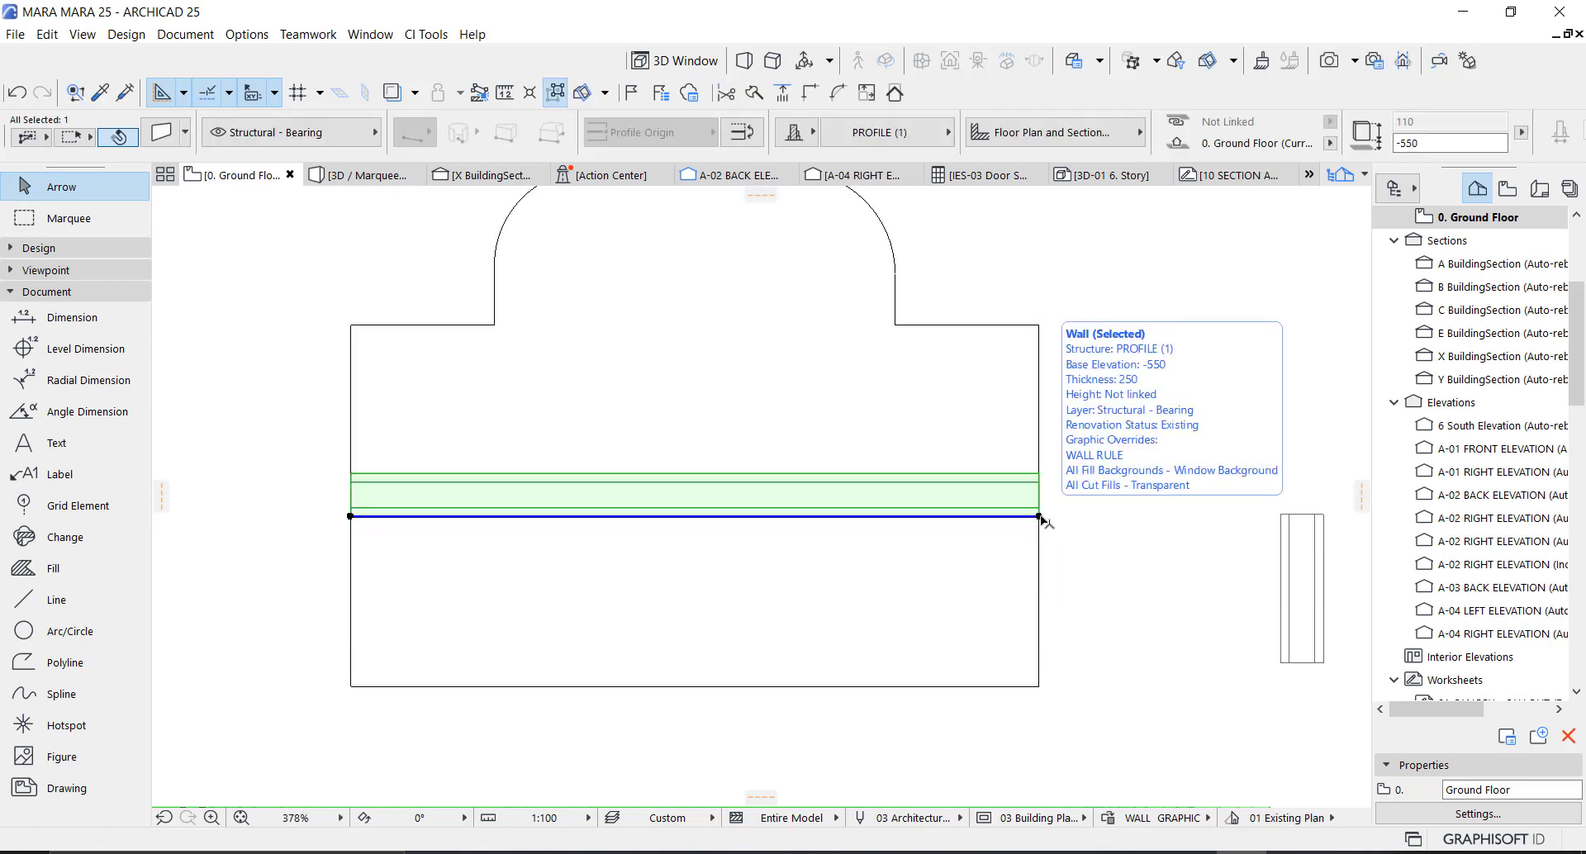
pyautogui.click(1137, 521)
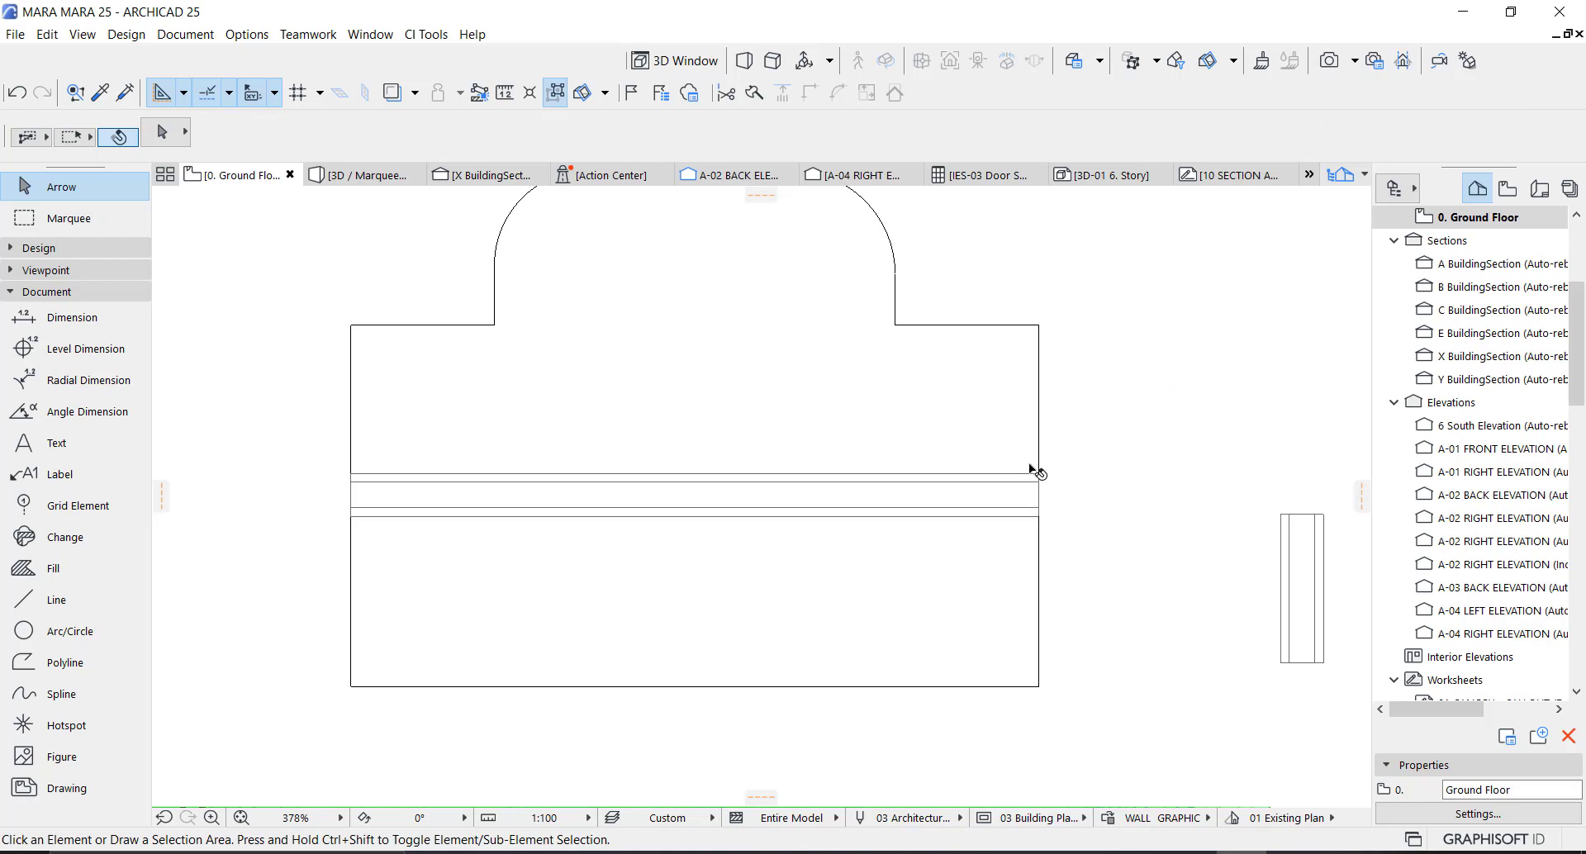
pyautogui.scroll(-3, 719, 493)
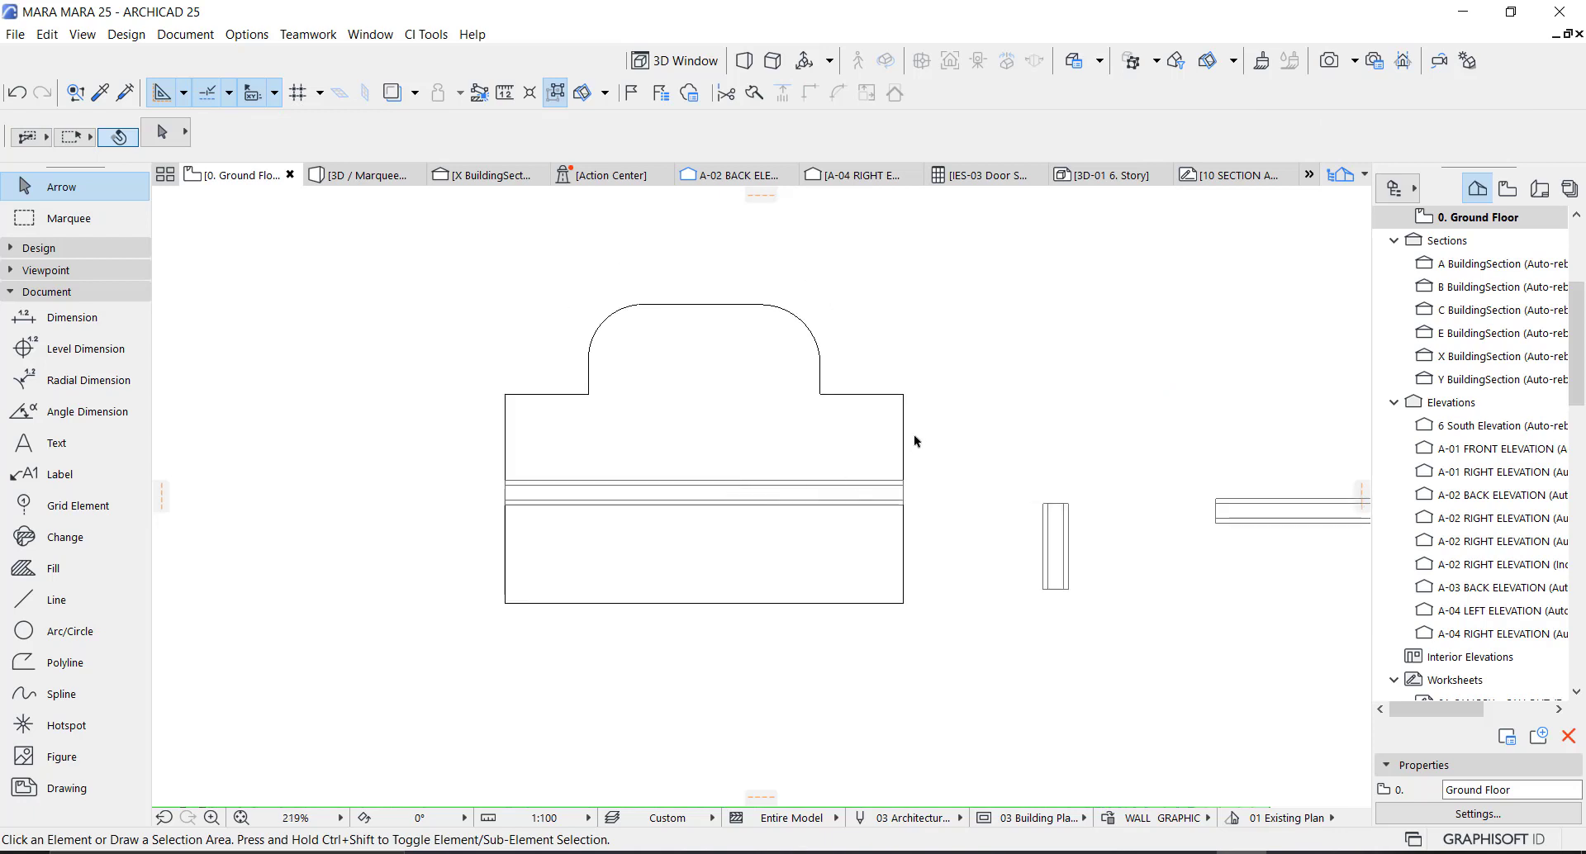
pyautogui.moveTo(883, 451); pyautogui.dragTo(814, 484, button='middle')
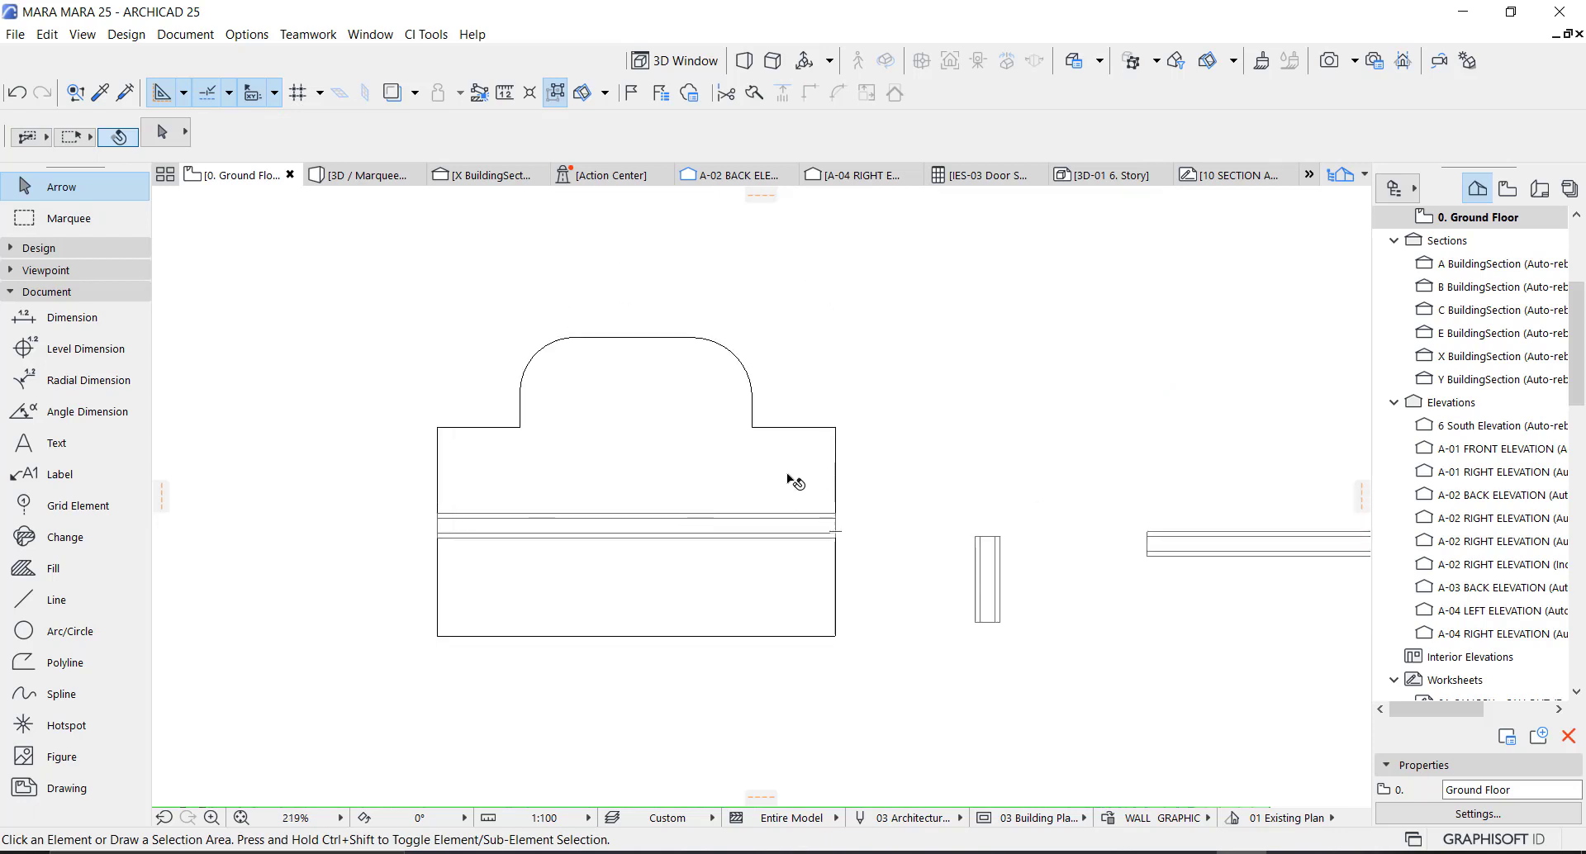
pyautogui.click(717, 469)
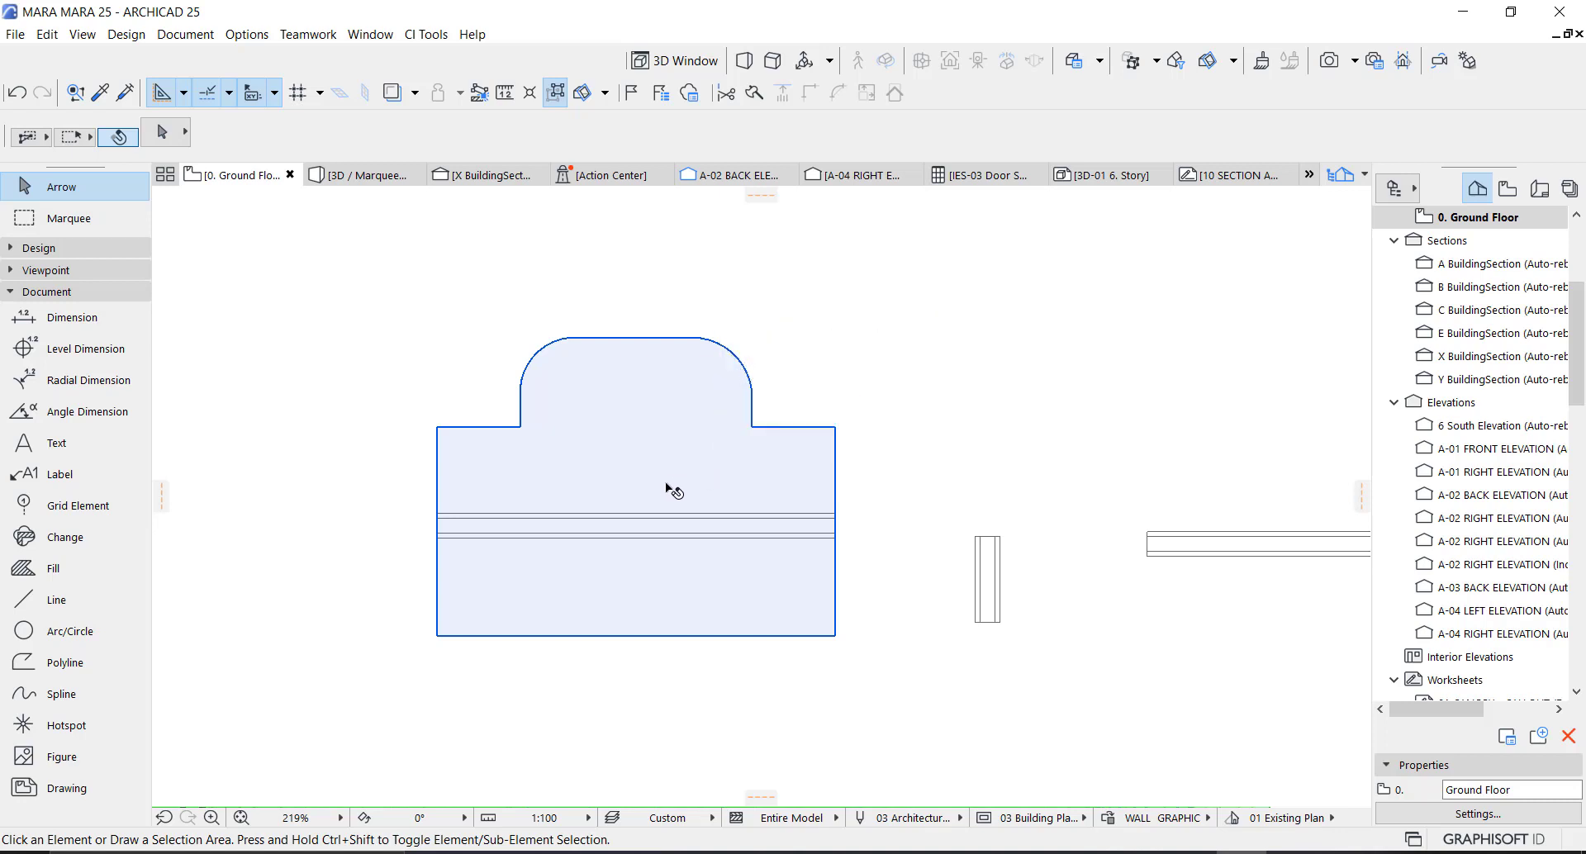
pyautogui.press('Escape')
pyautogui.scroll(-2, 677, 496)
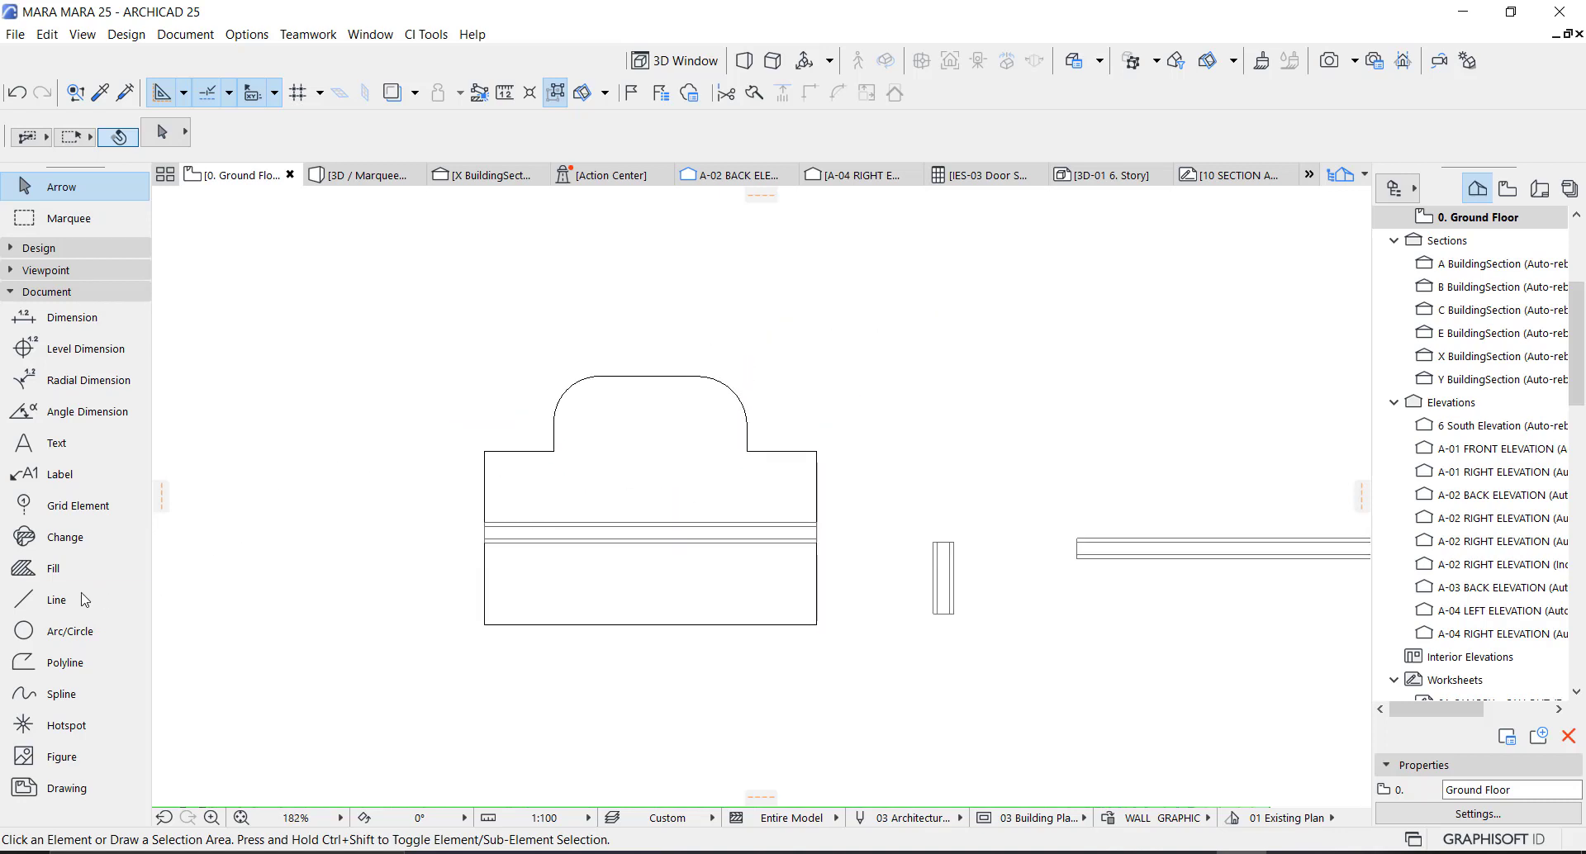
# Step: Draw a line rectangle about 1300 by 1300 mm on the horizontal wall's upper edge, beneath the raised top, and remove its bottom side
pyautogui.click(56, 600)
pyautogui.scroll(3, 611, 545)
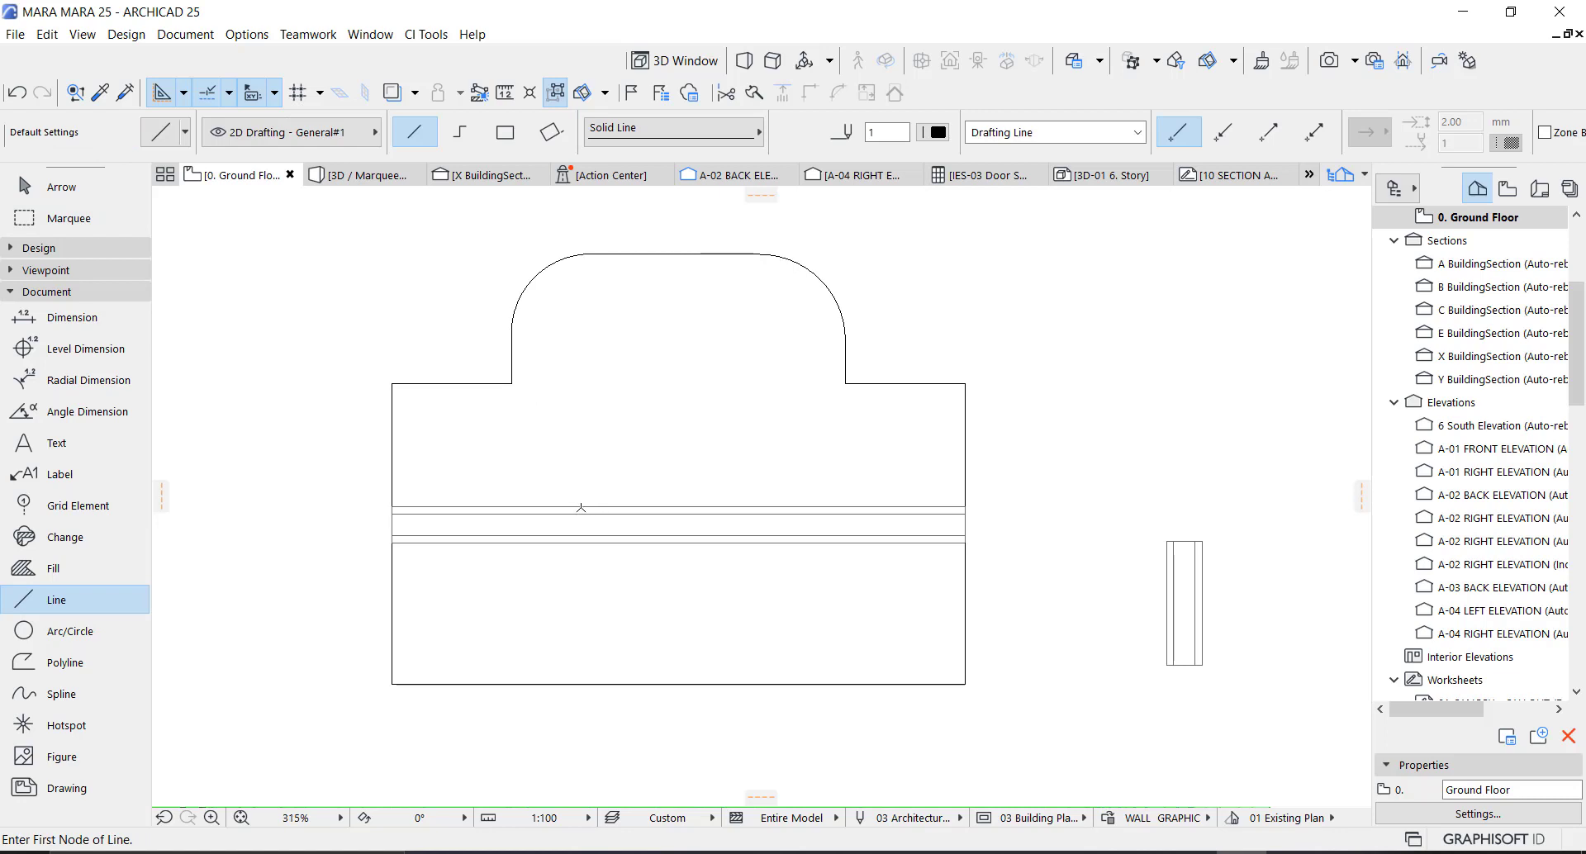
pyautogui.click(582, 506)
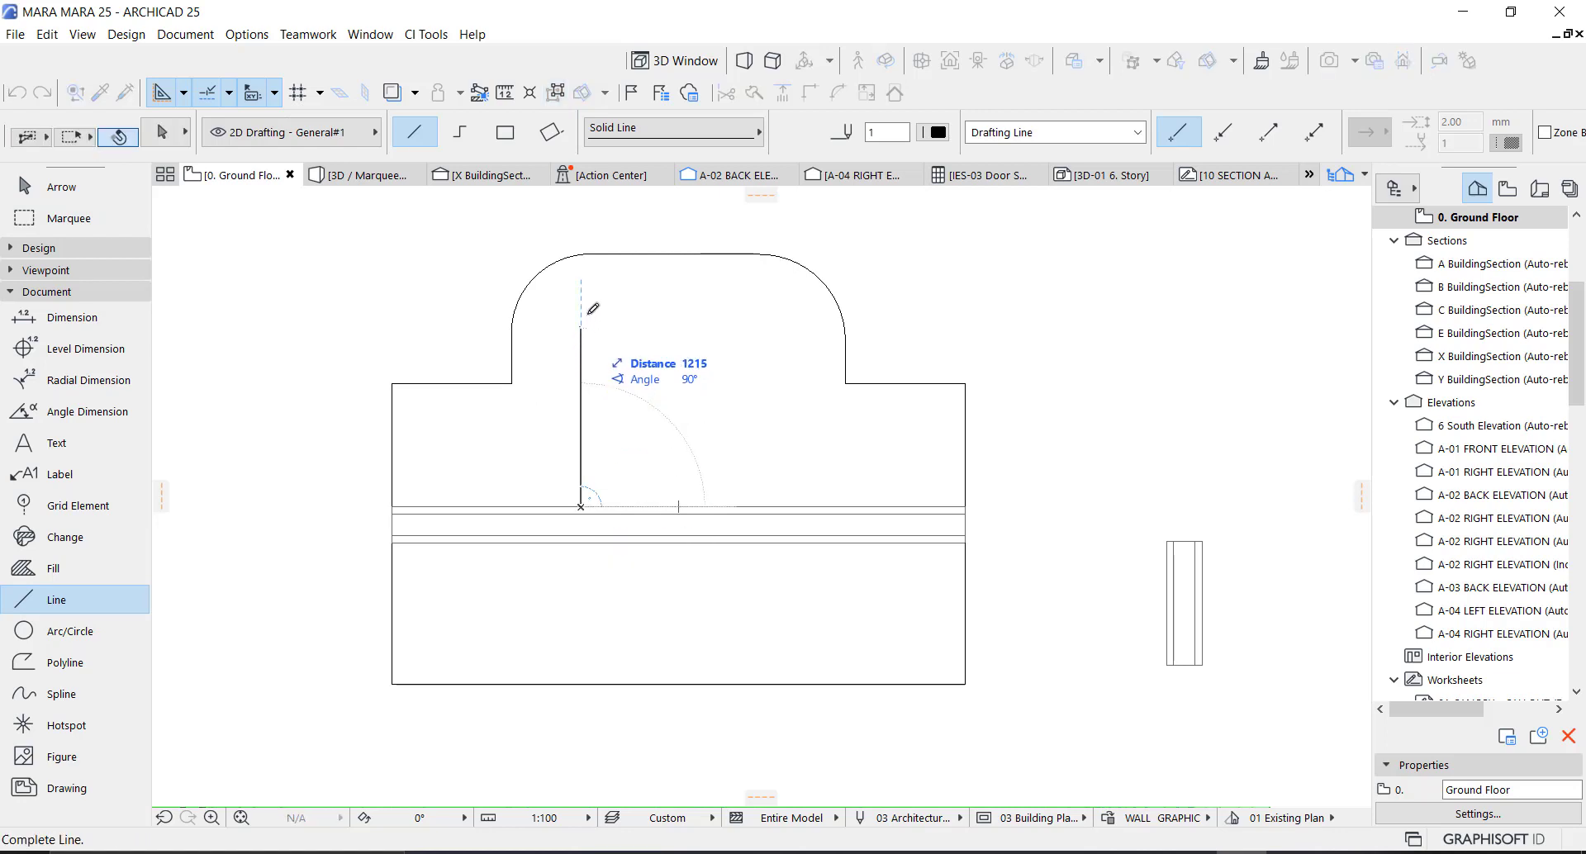
pyautogui.click(505, 132)
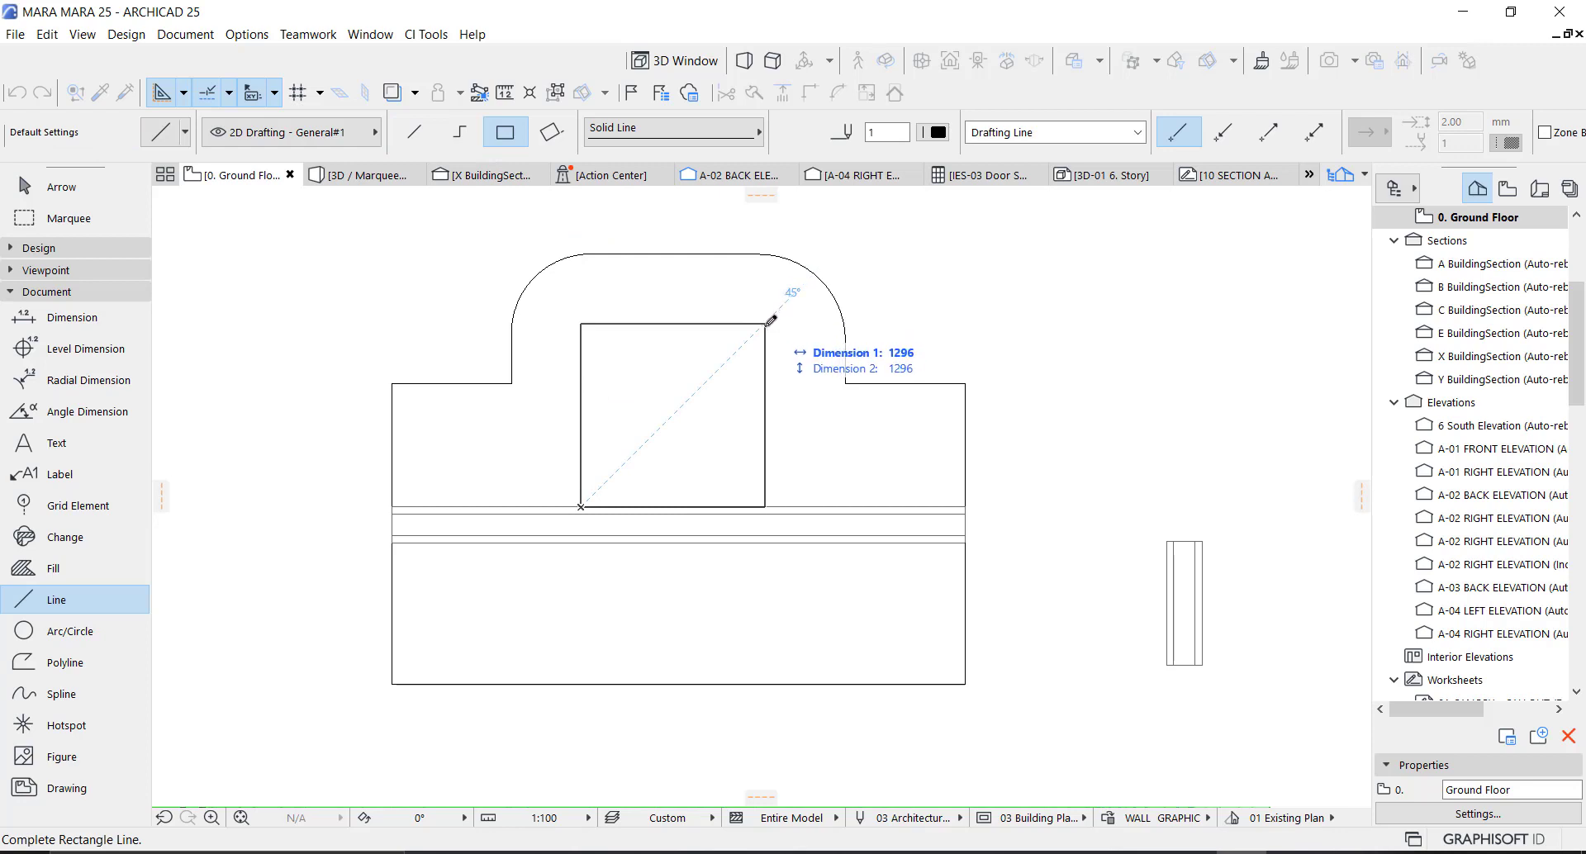
pyautogui.click(775, 323)
pyautogui.click(733, 506)
pyautogui.press('Escape')
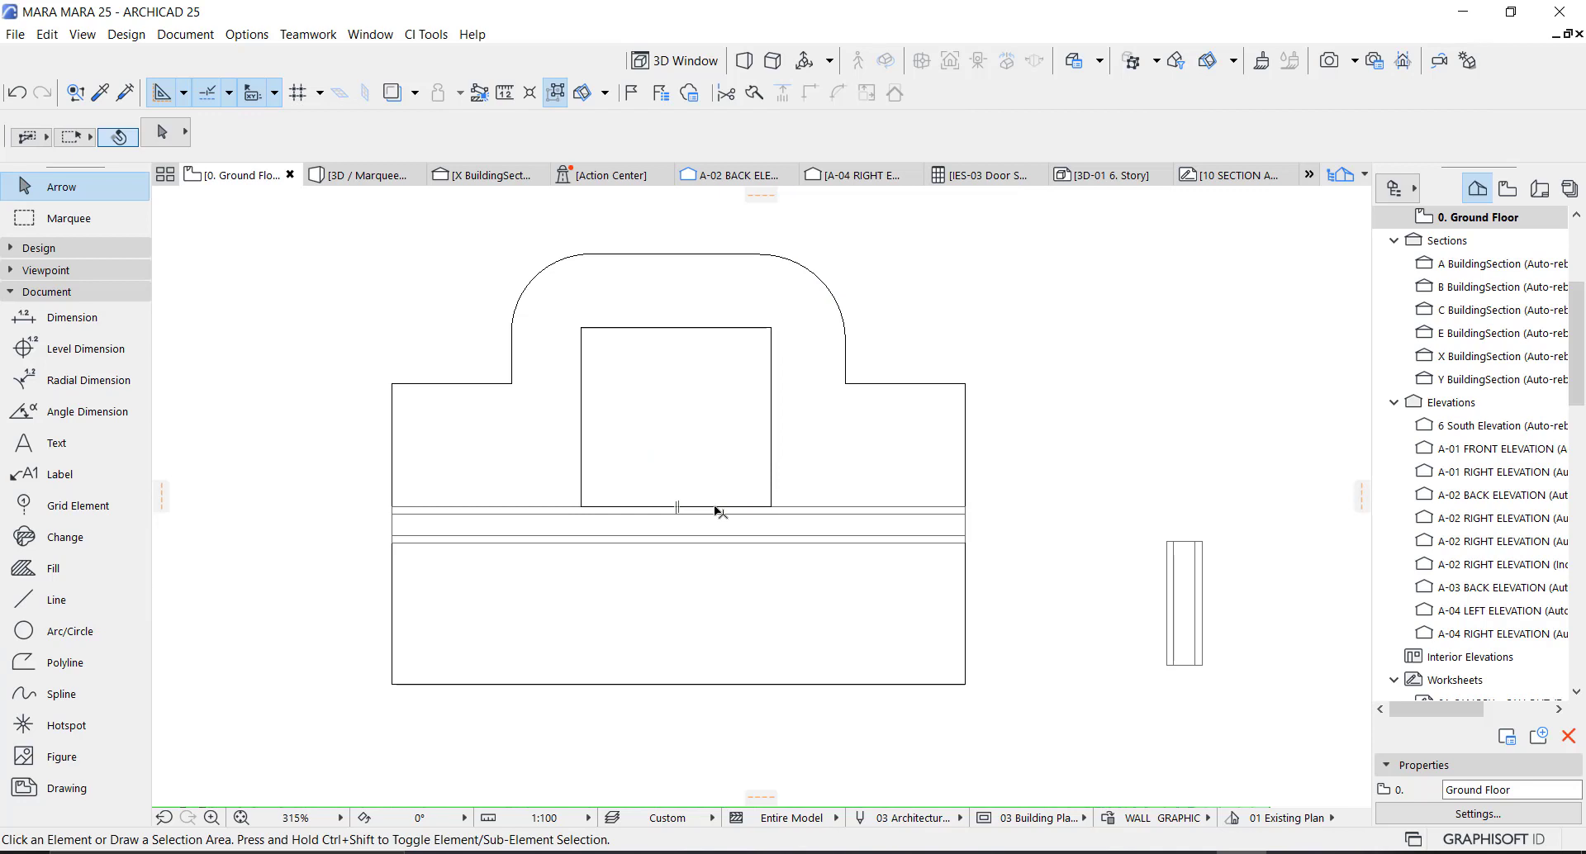
# Step: Fillet the two upper corners of the line rectangle with a radius of 350 to form an arch outline
pyautogui.click(581, 329)
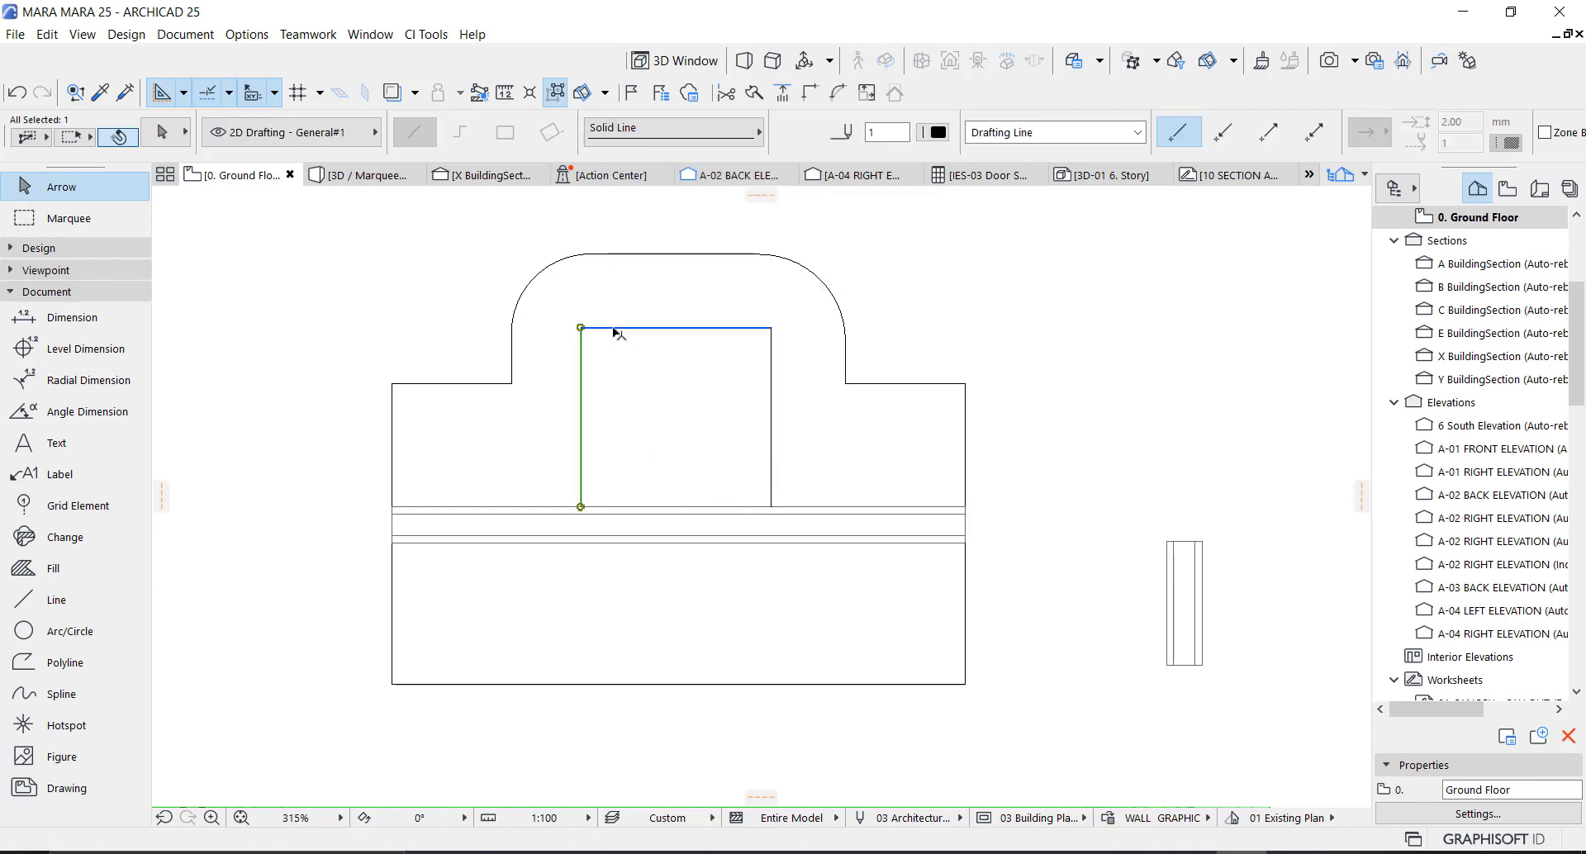
pyautogui.keyDown('shift'); pyautogui.click(613, 328); pyautogui.keyUp('shift')
pyautogui.click(581, 328)
pyautogui.click(221, 201)
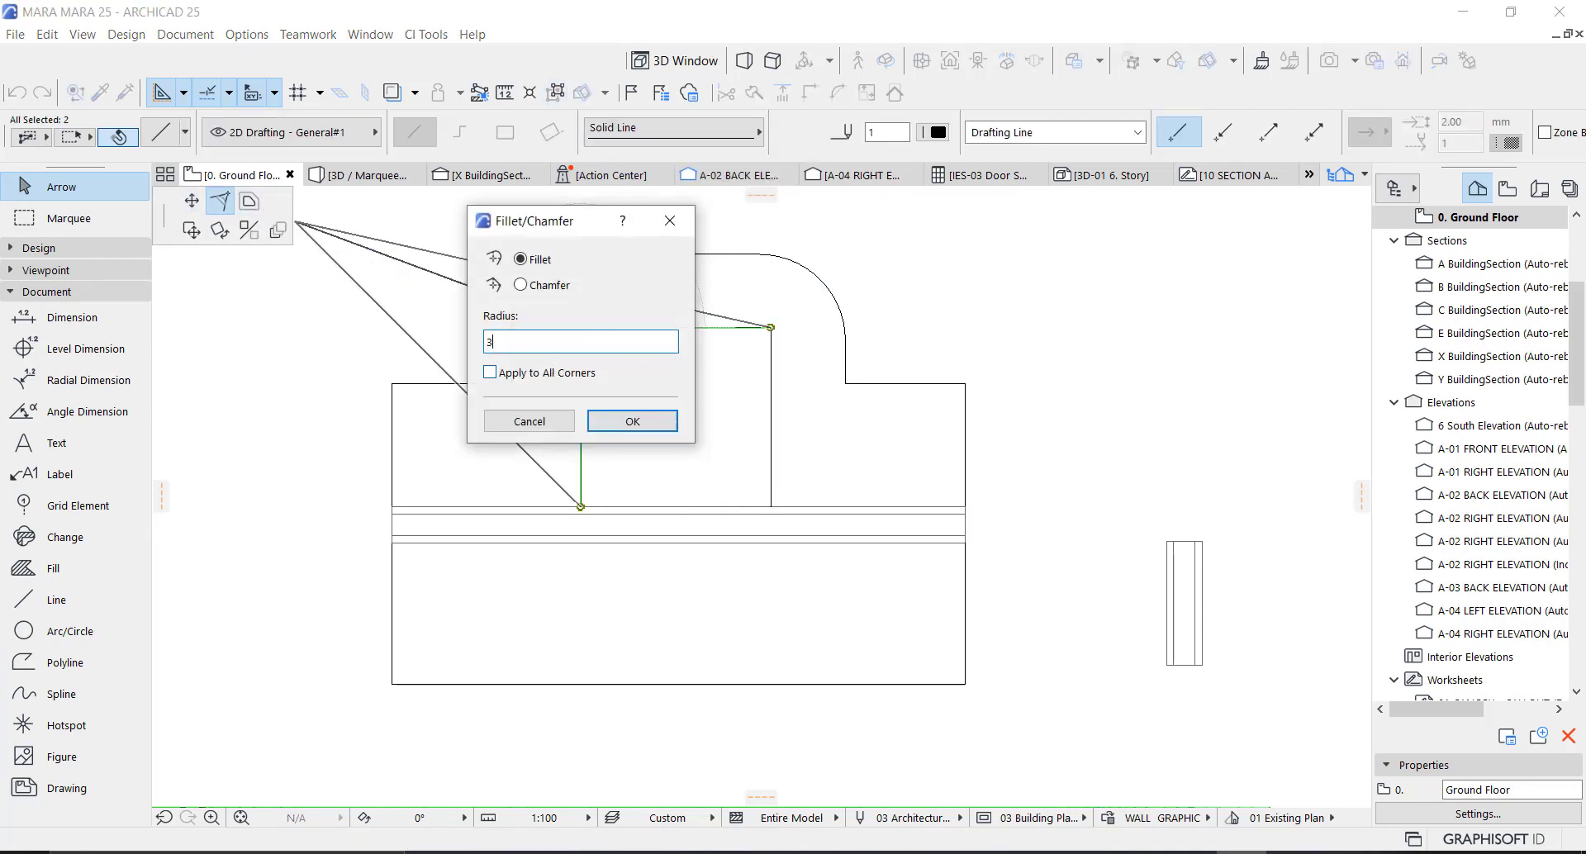
pyautogui.write('350')
pyautogui.click(633, 421)
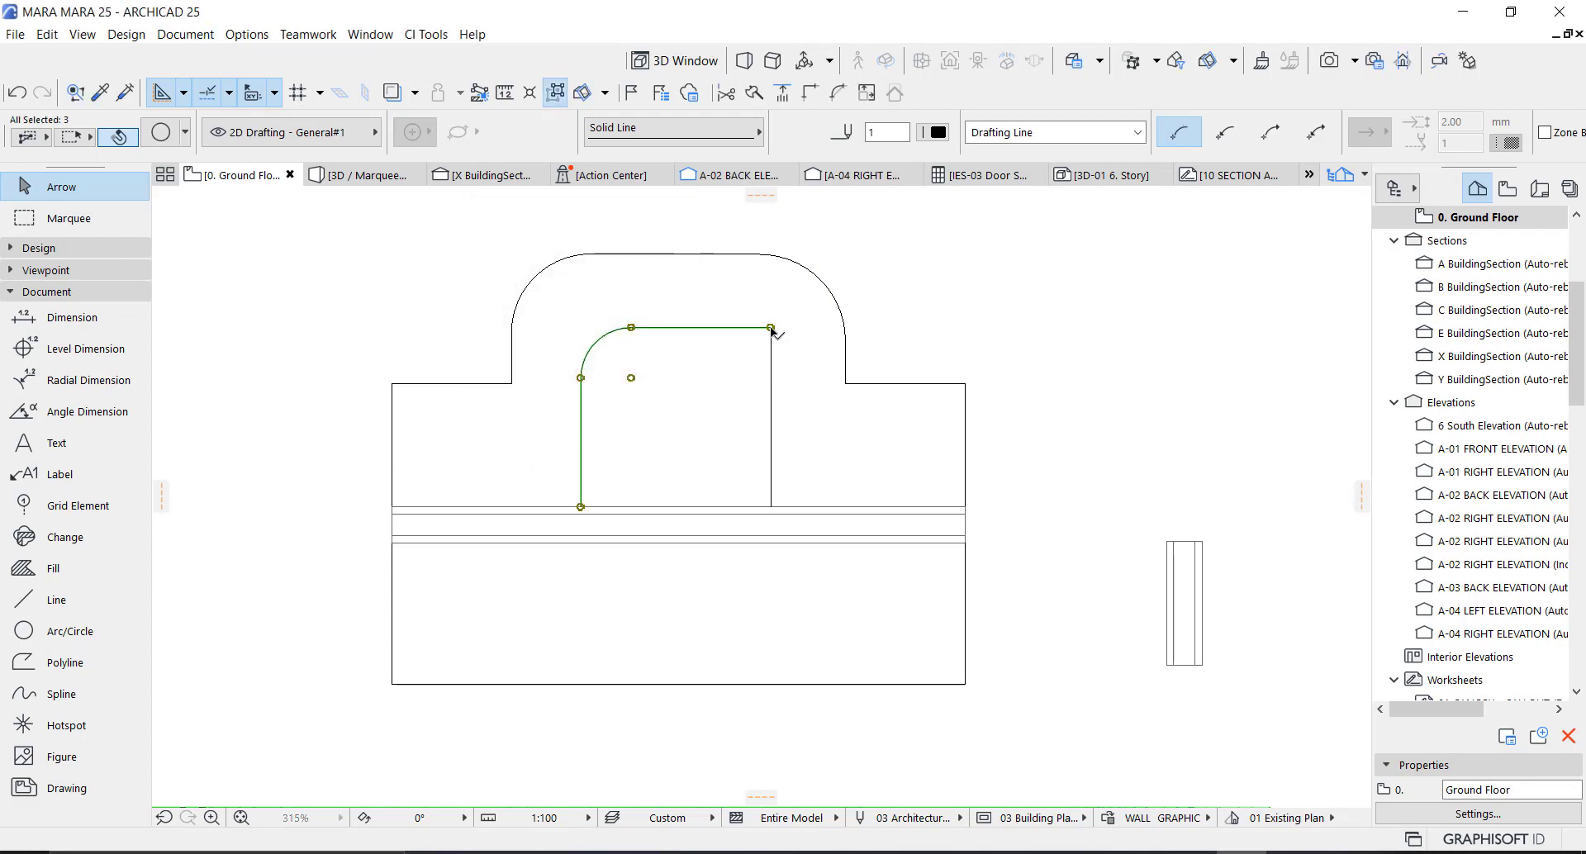
pyautogui.click(771, 328)
pyautogui.click(220, 201)
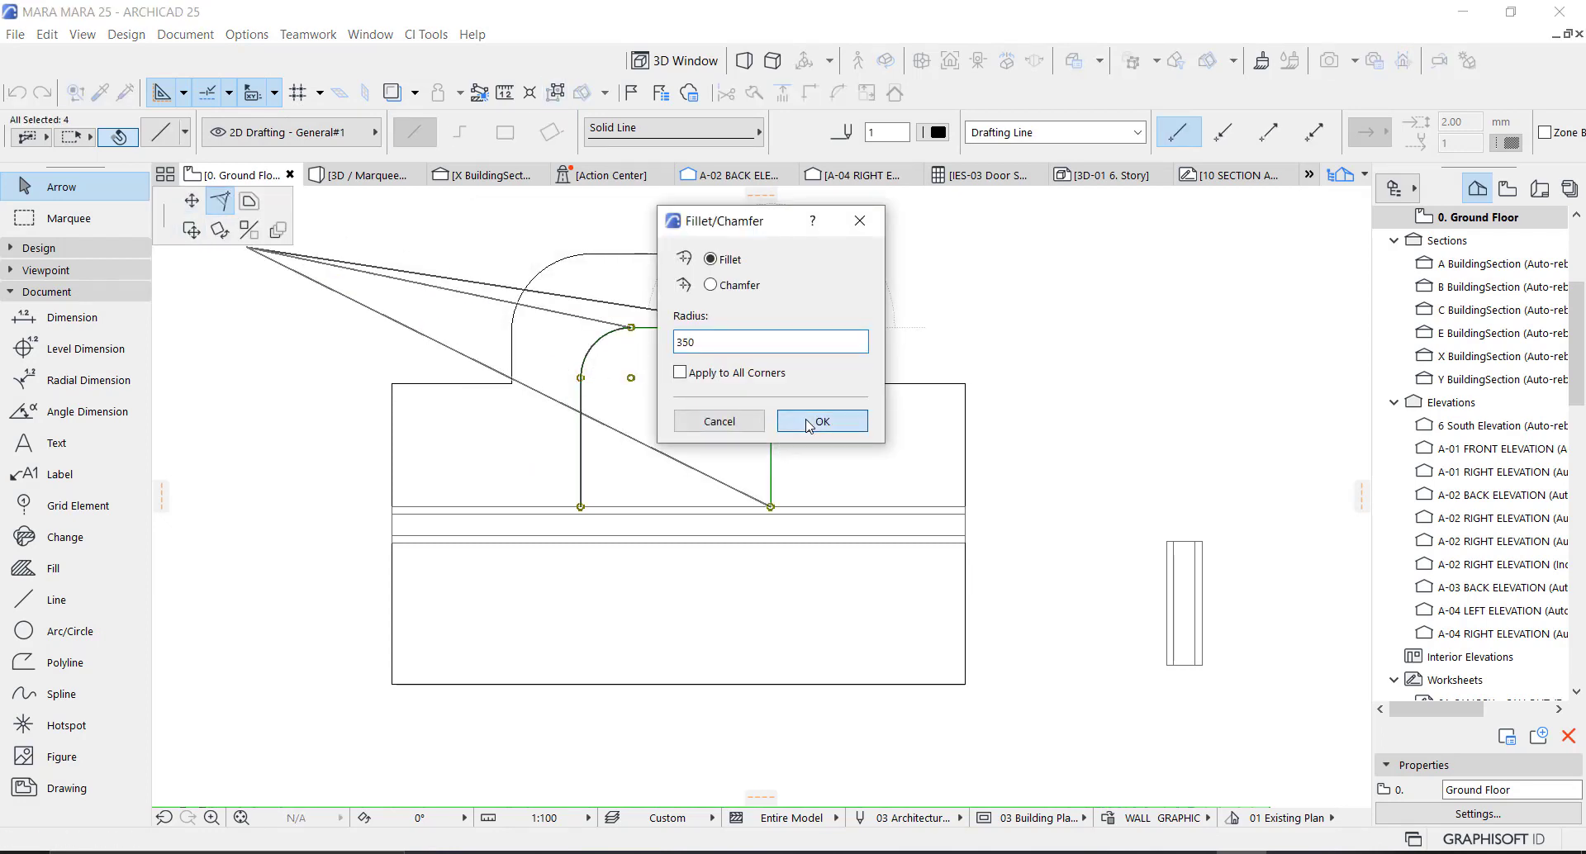
pyautogui.click(819, 418)
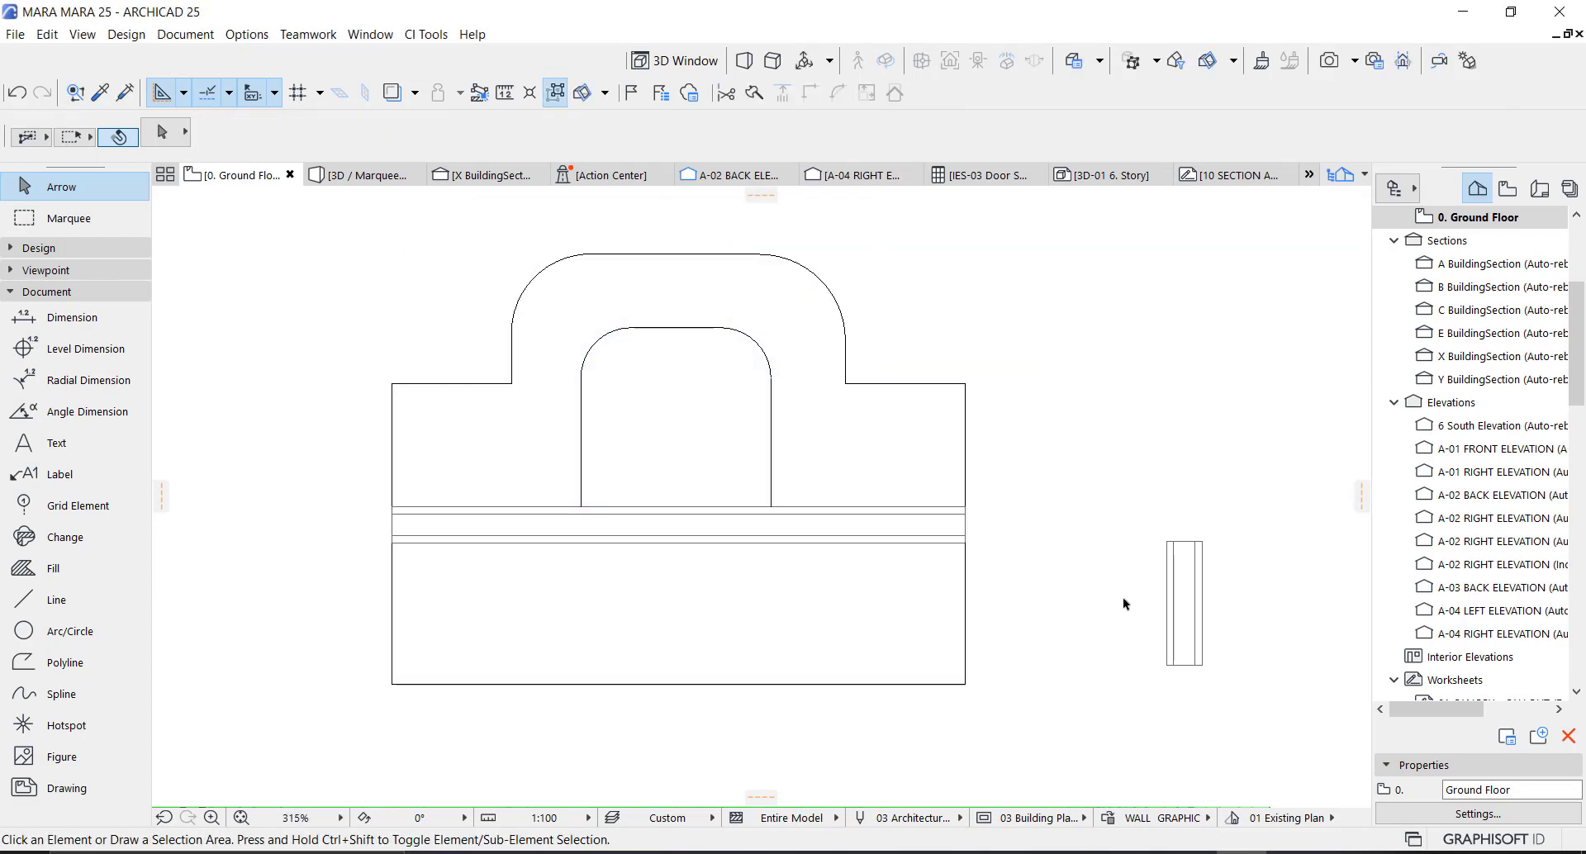
# Step: Open the short vertical wall's profile for editing and switch the profile editor to PROFILE (2)
pyautogui.scroll(-4, 889, 554)
pyautogui.scroll(3, 1103, 568)
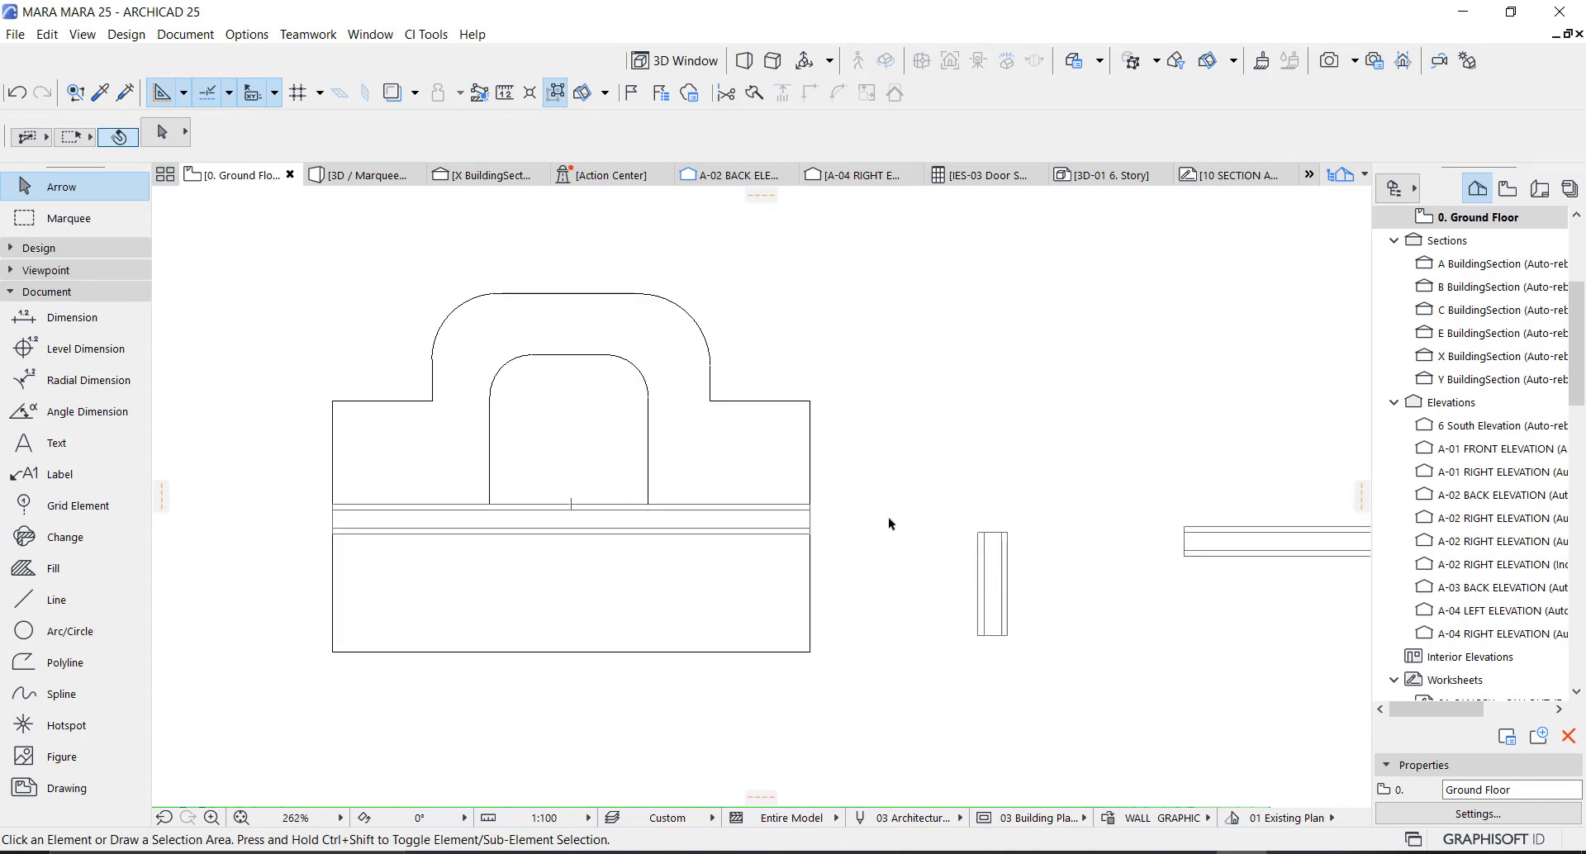
pyautogui.click(995, 575)
pyautogui.rightClick(1010, 443)
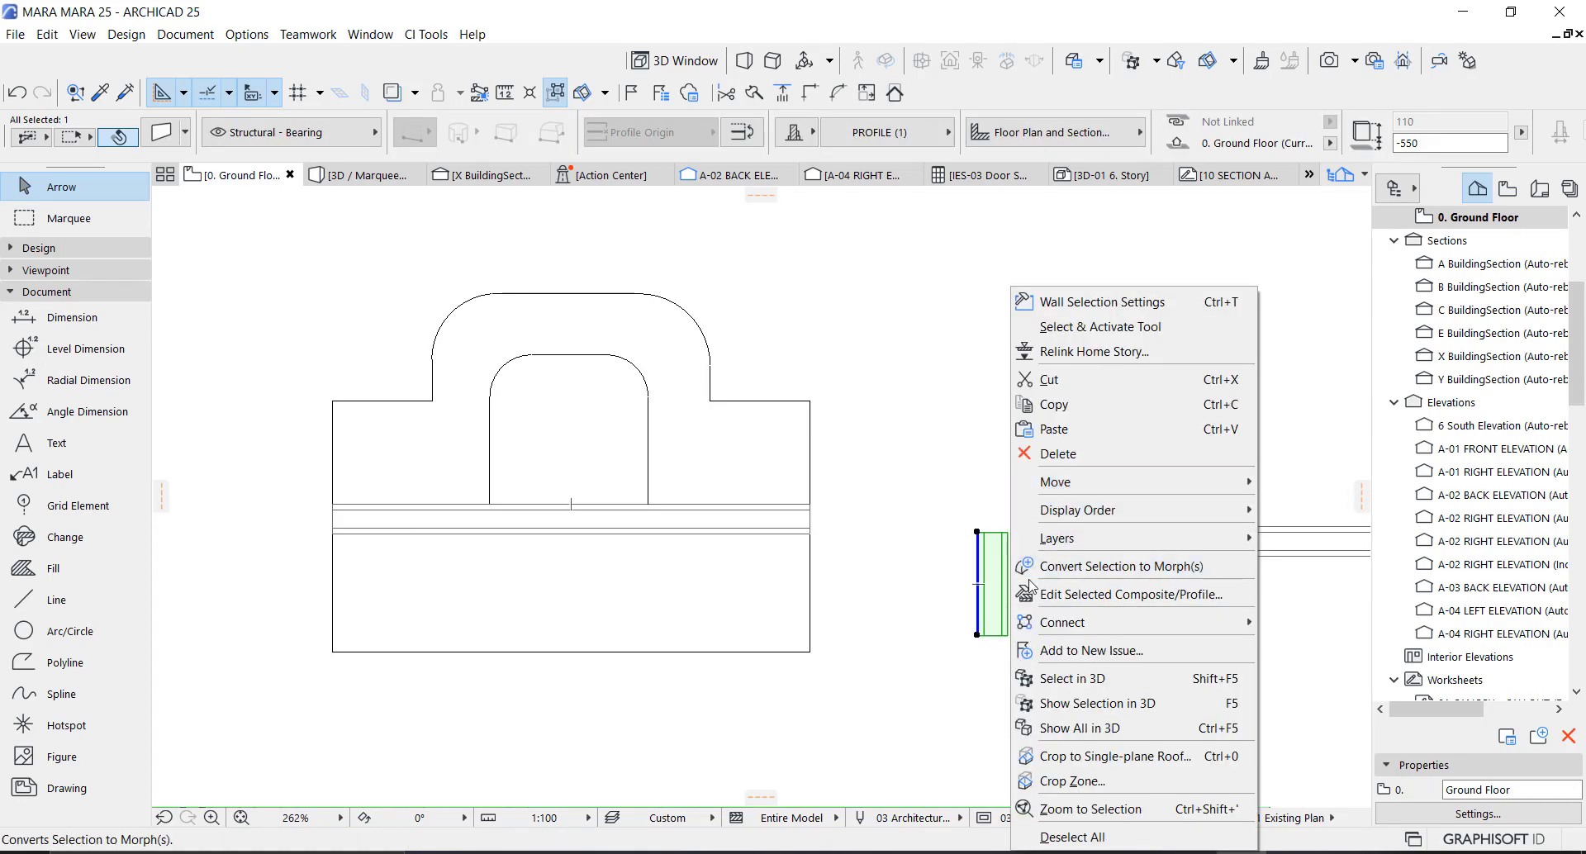
pyautogui.click(1109, 595)
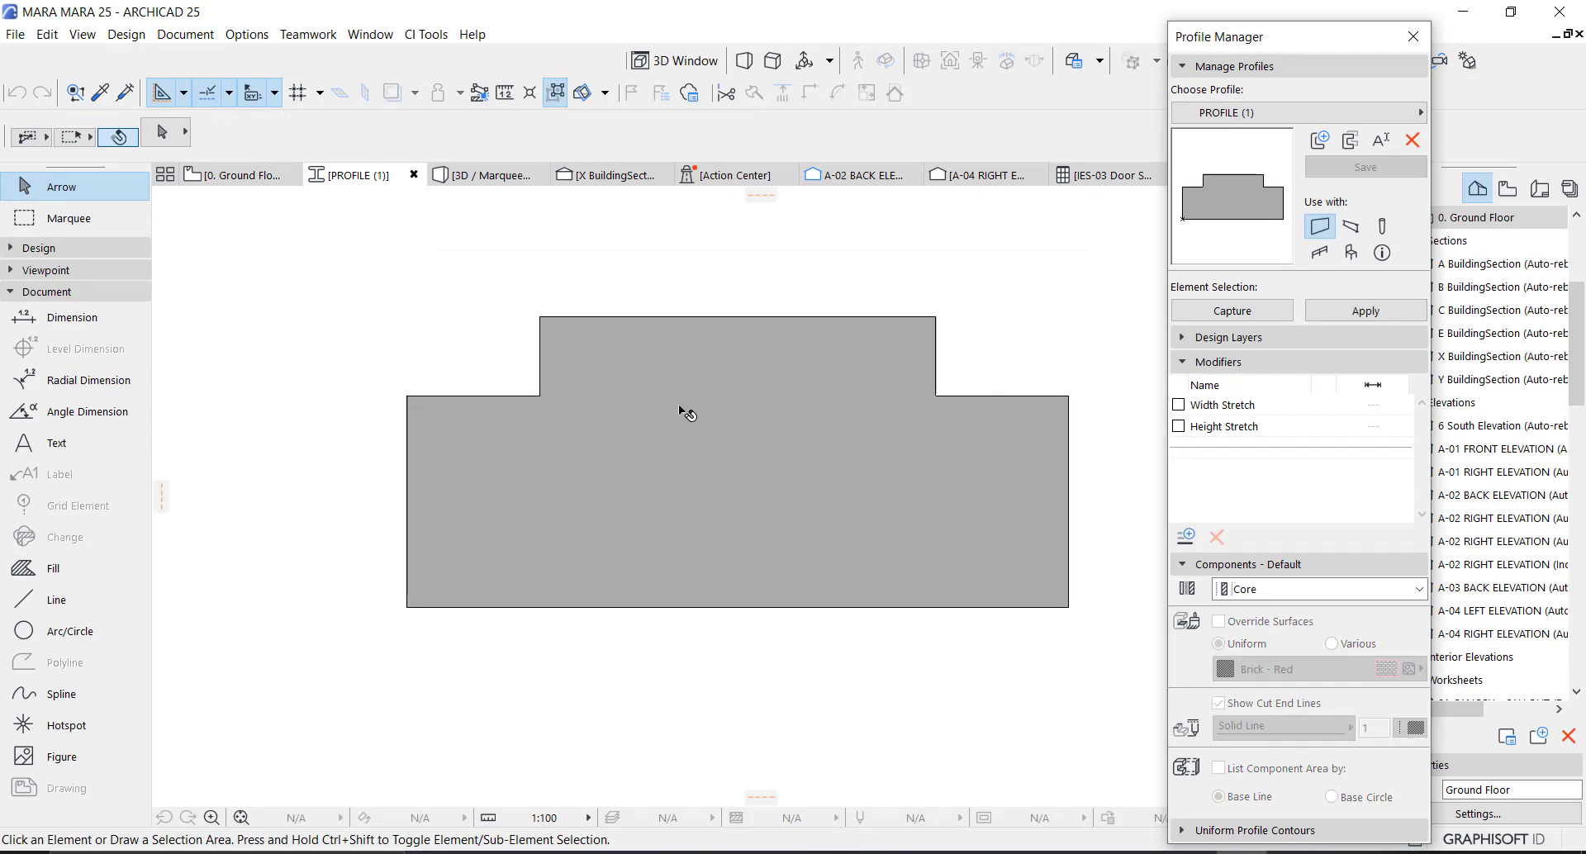
pyautogui.click(682, 413)
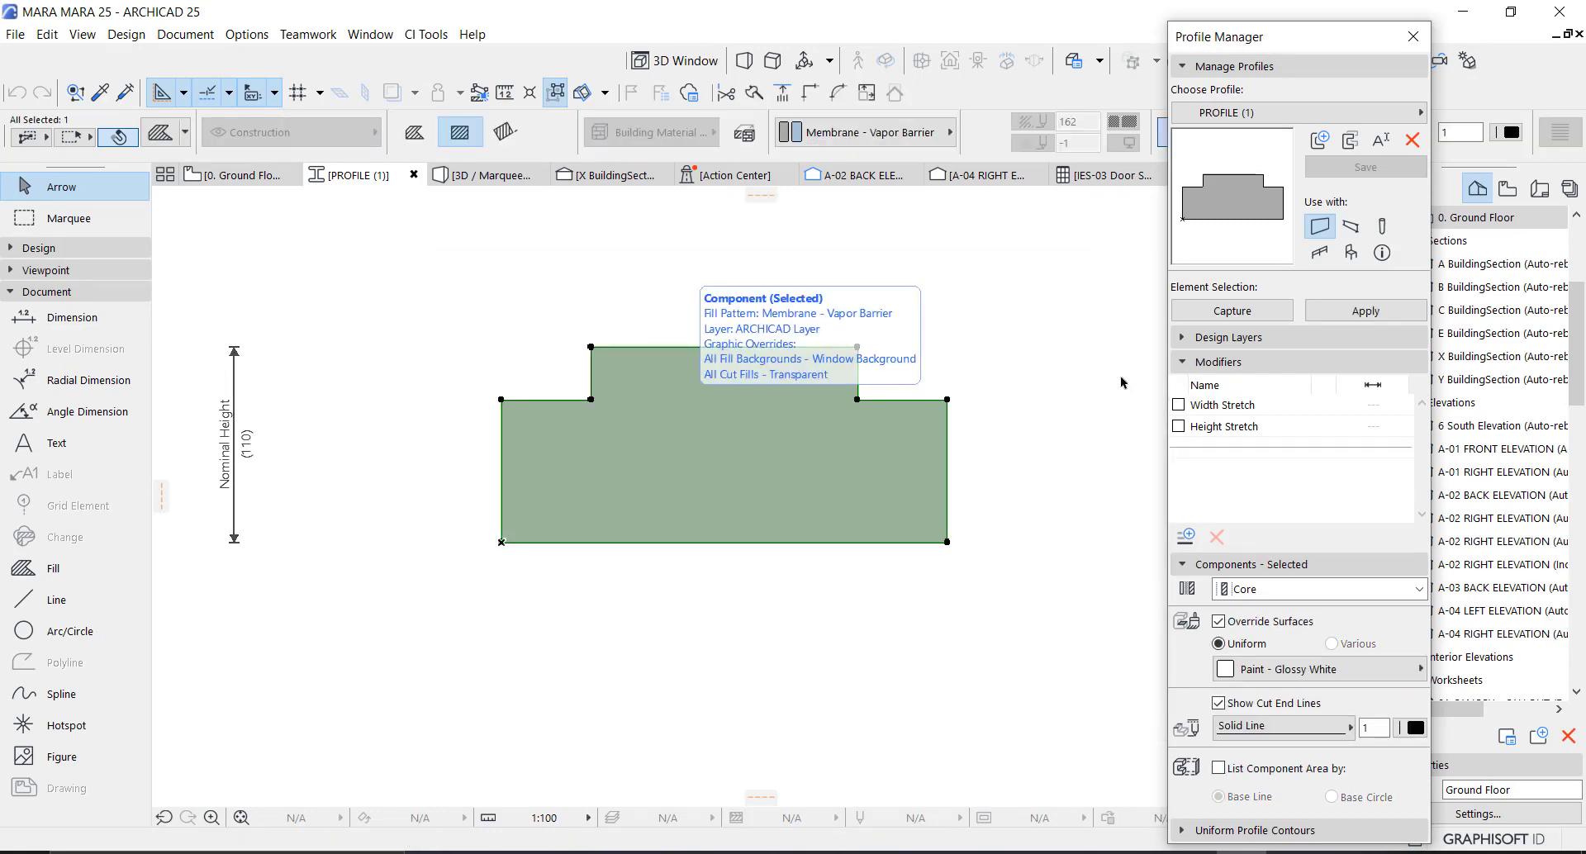
pyautogui.click(1284, 115)
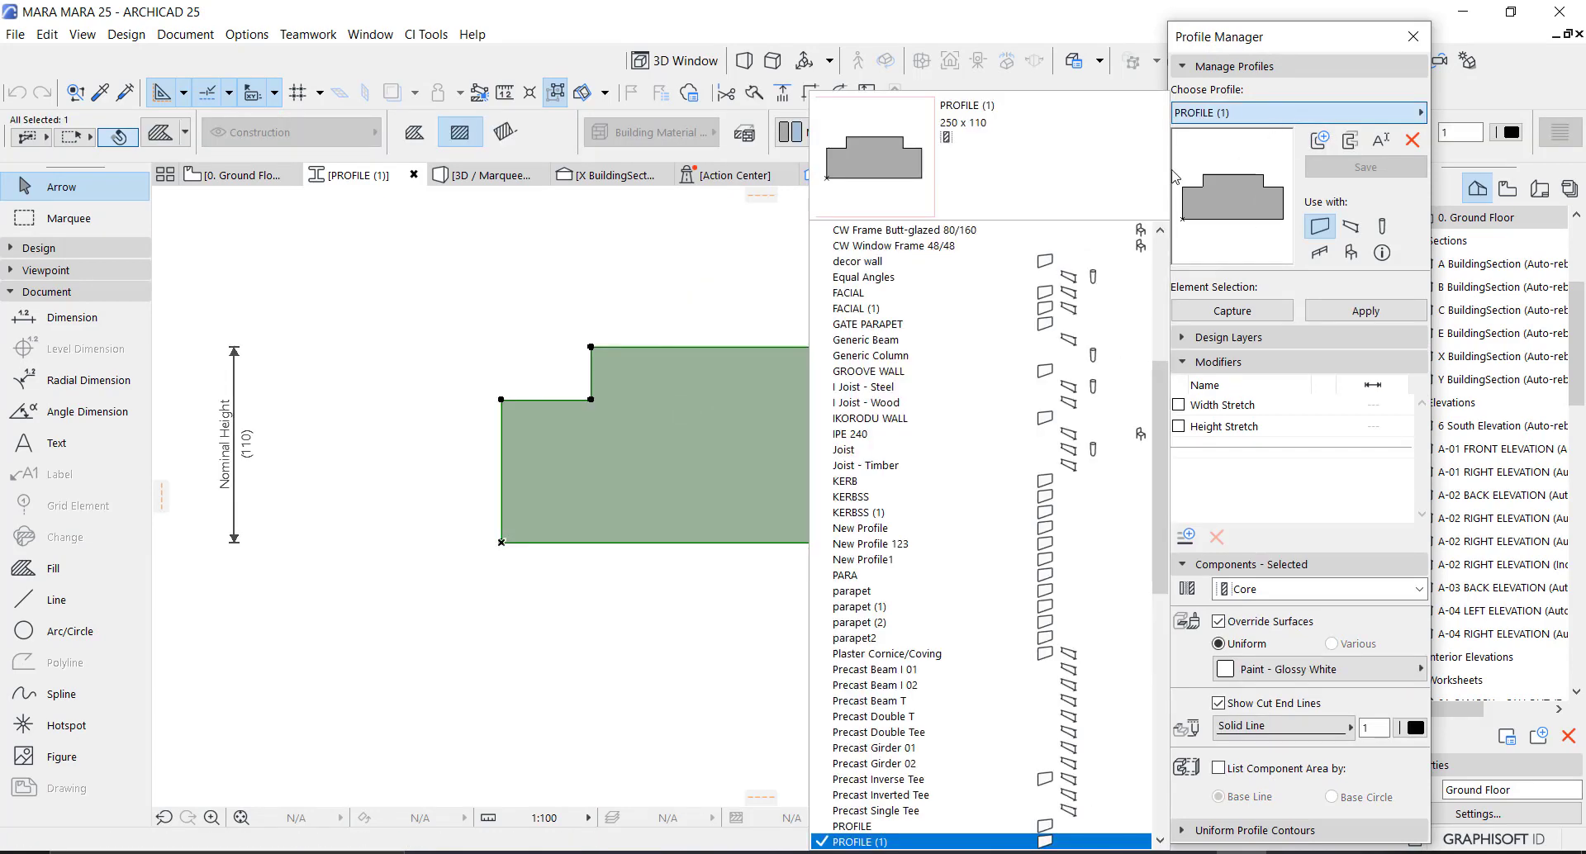
pyautogui.scroll(-2, 889, 789)
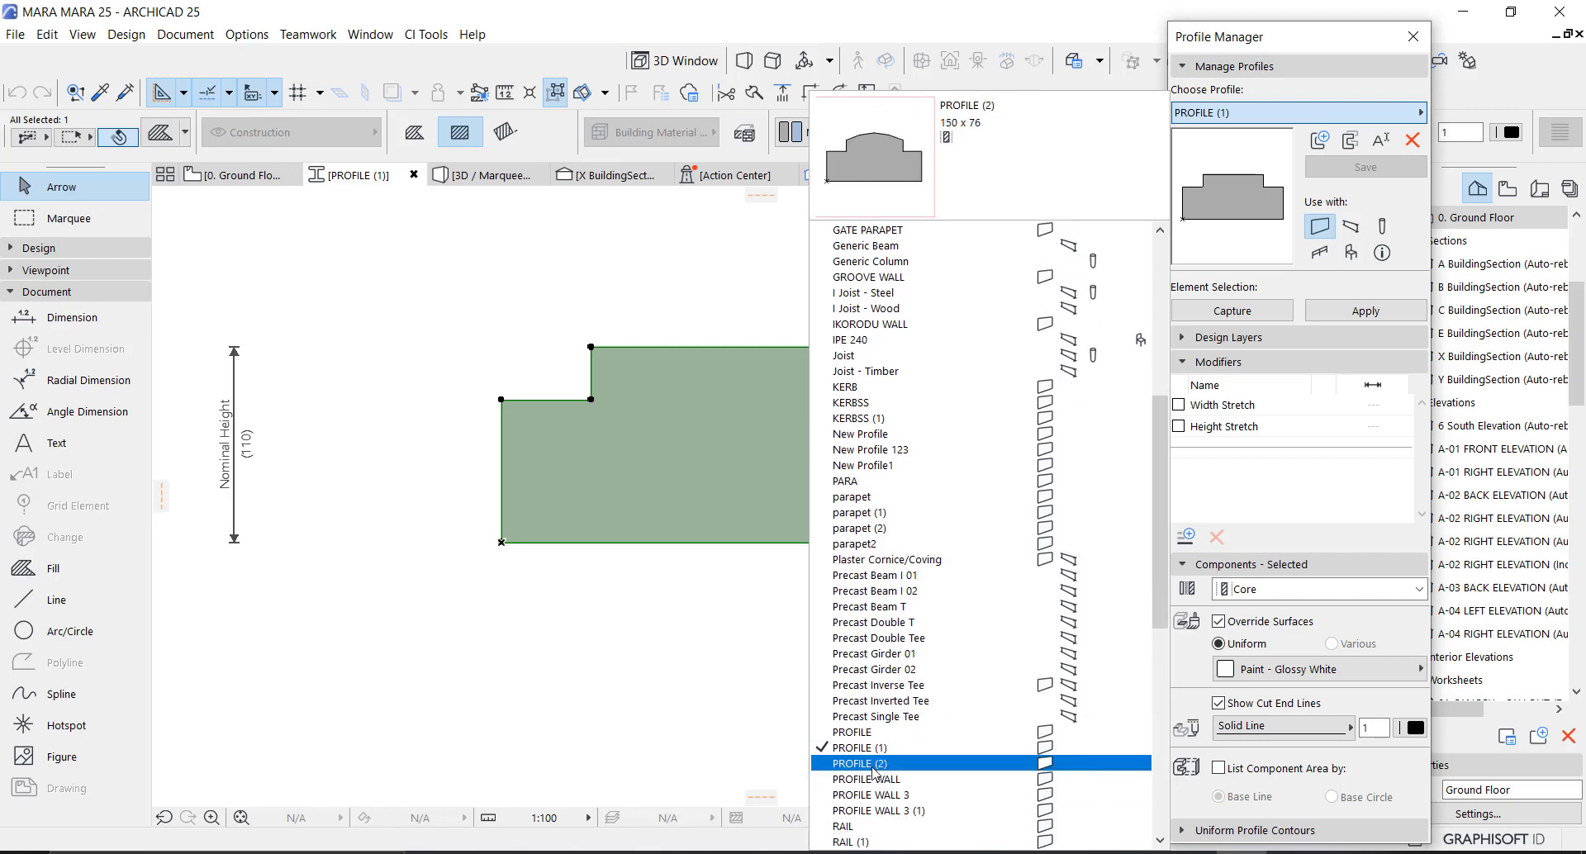
pyautogui.click(876, 764)
pyautogui.scroll(-3, 701, 472)
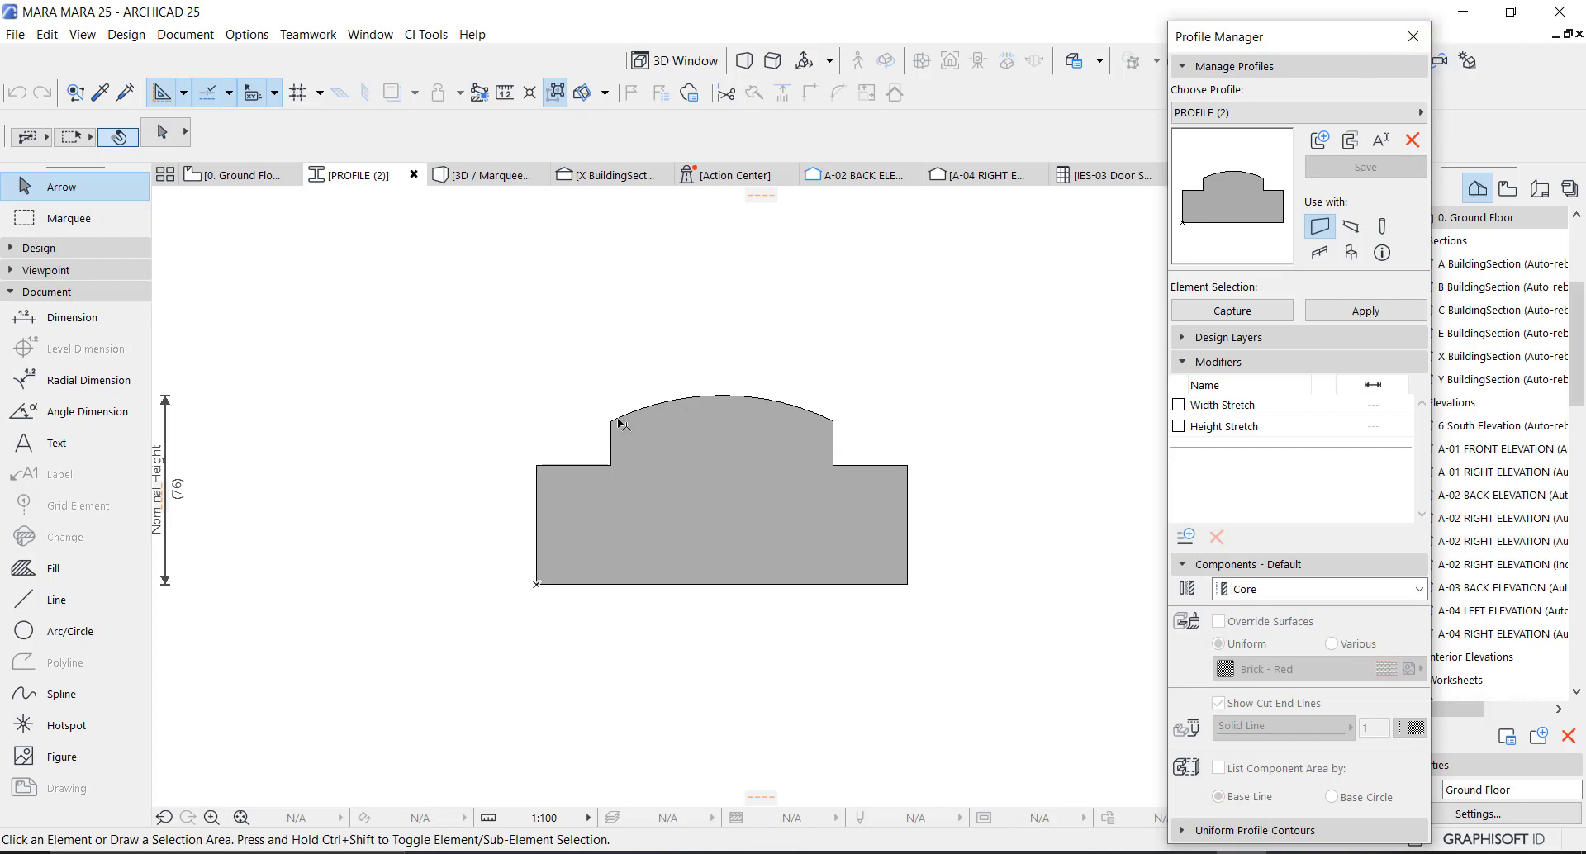
pyautogui.scroll(3, 885, 454)
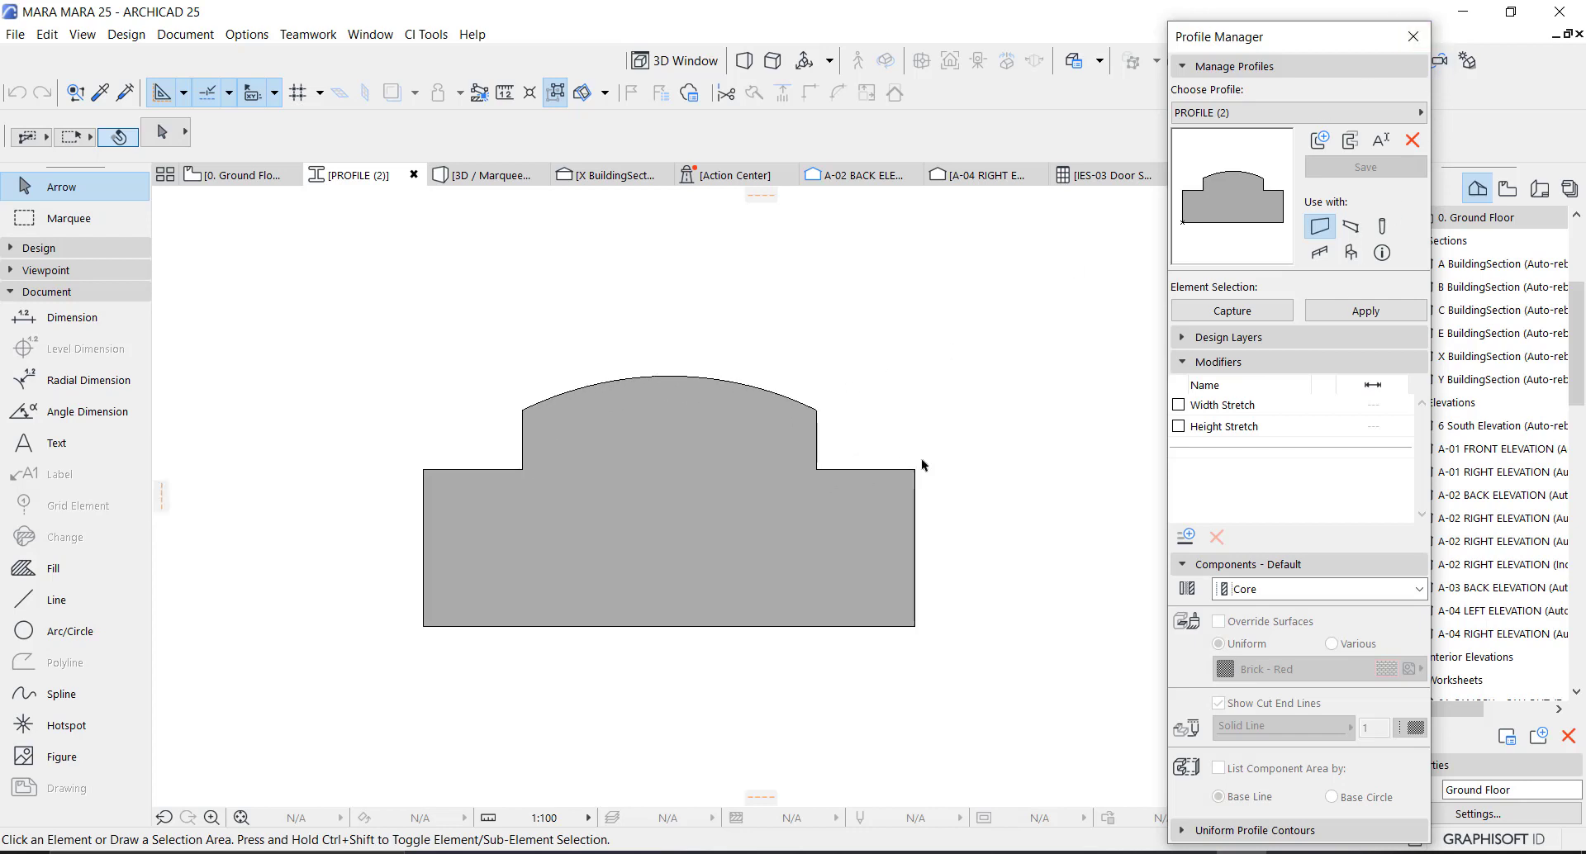
# Step: Fillet both outer shoulder corners of the PROFILE (2) shape with the same radius and save the profile
pyautogui.click(930, 479)
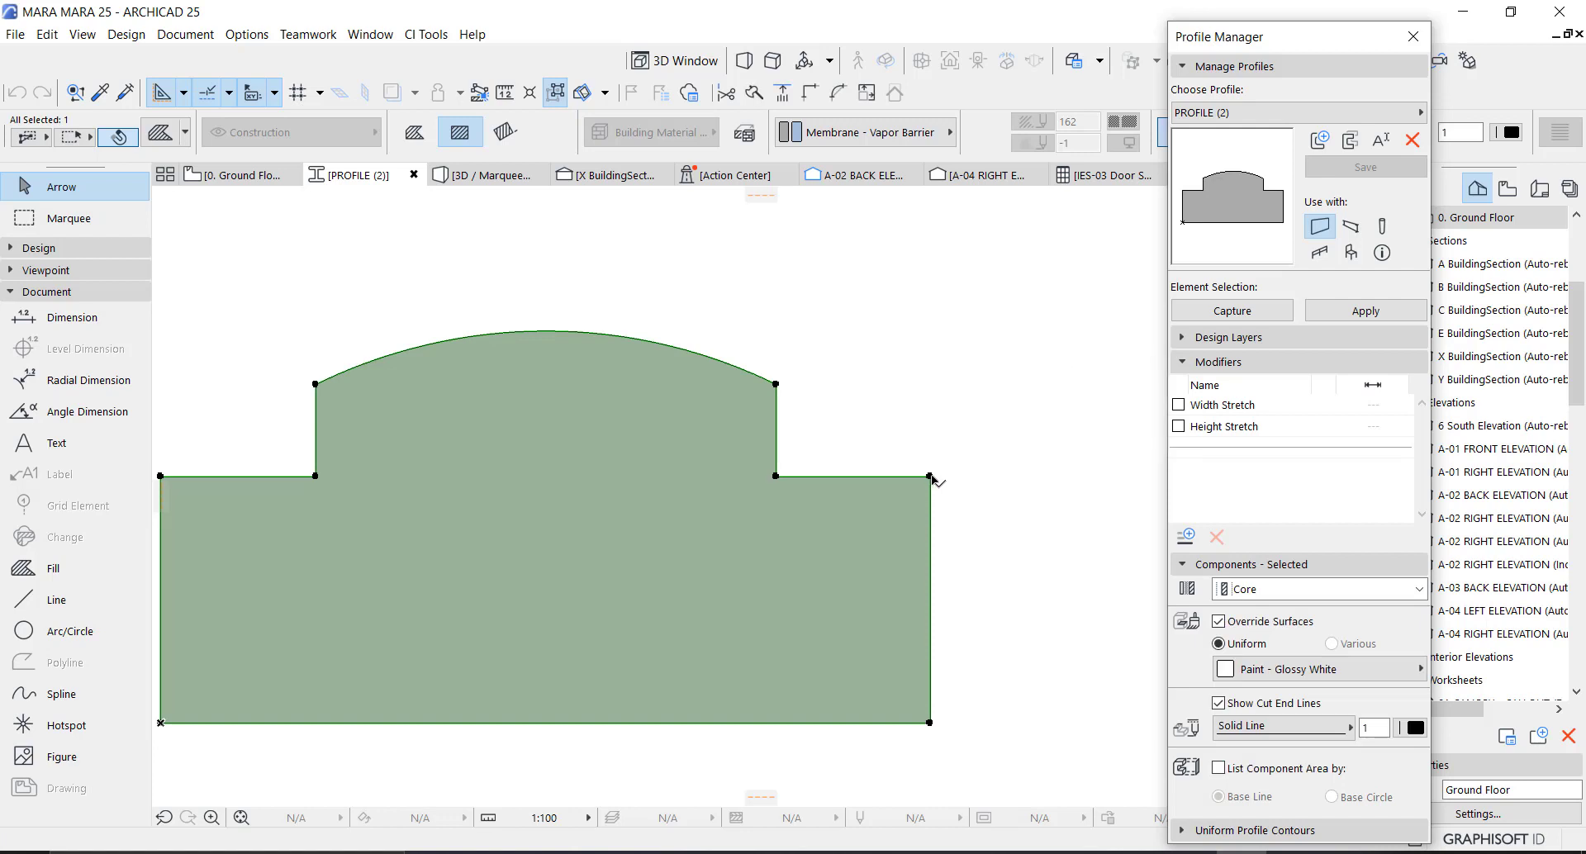
pyautogui.click(930, 477)
pyautogui.click(229, 206)
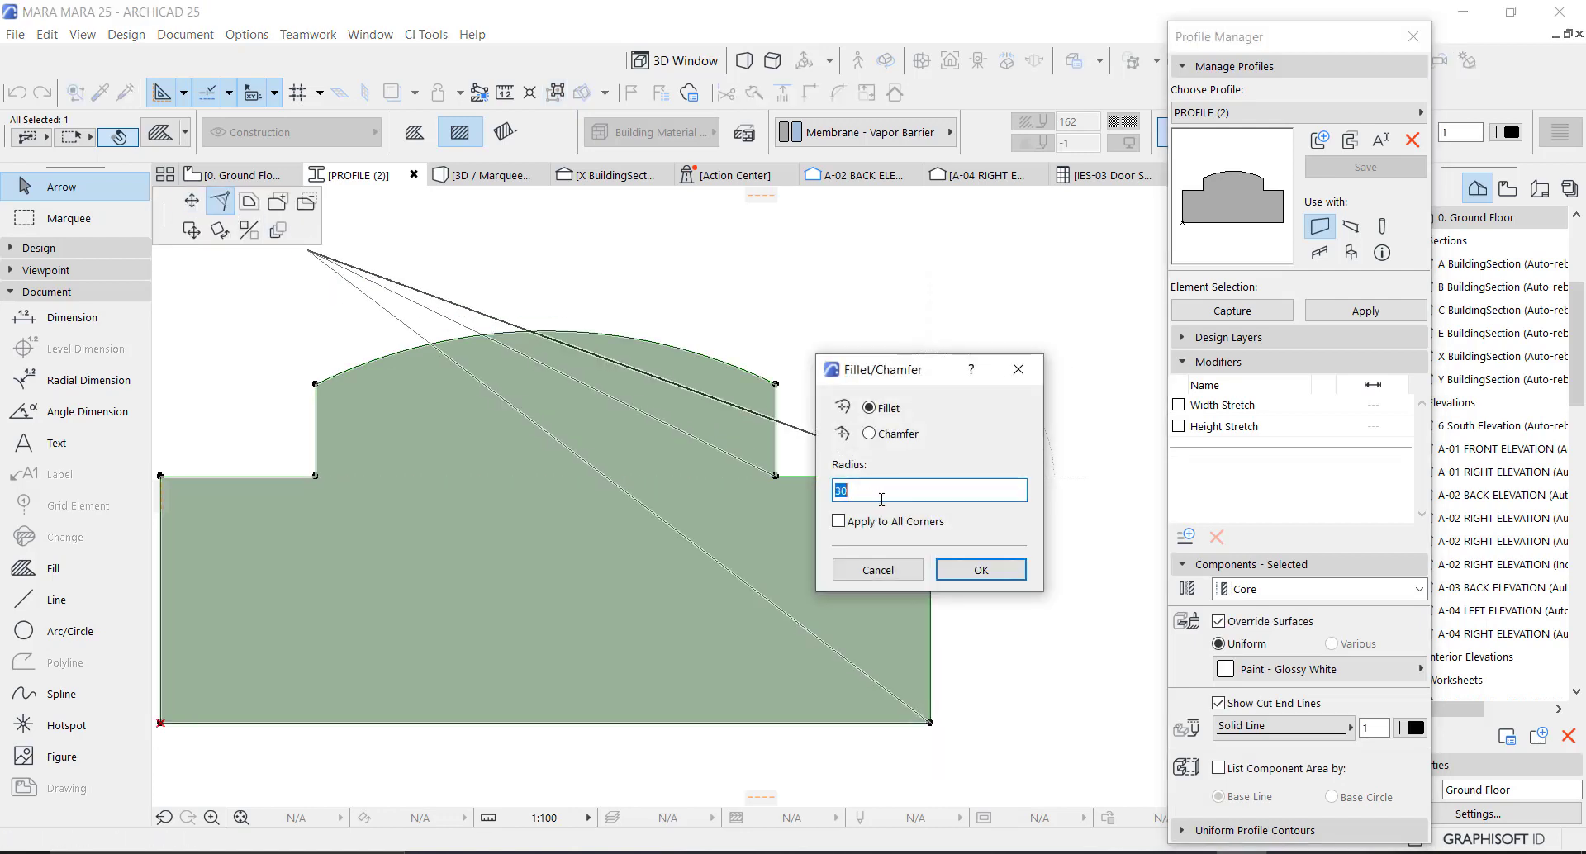
pyautogui.click(970, 572)
pyautogui.click(297, 488)
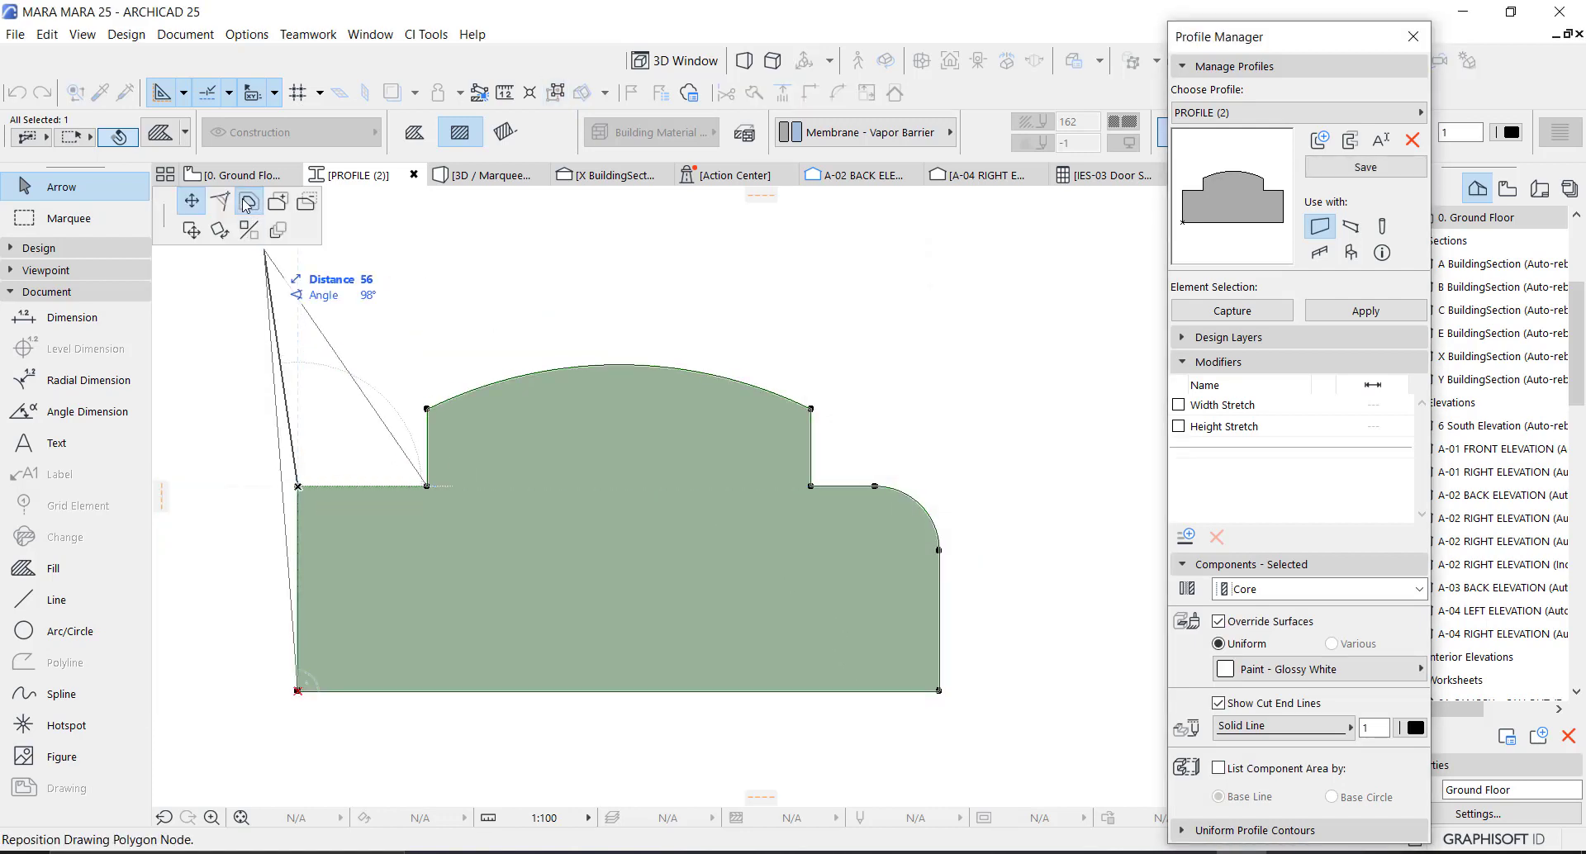
pyautogui.click(229, 205)
pyautogui.click(252, 577)
pyautogui.click(1366, 168)
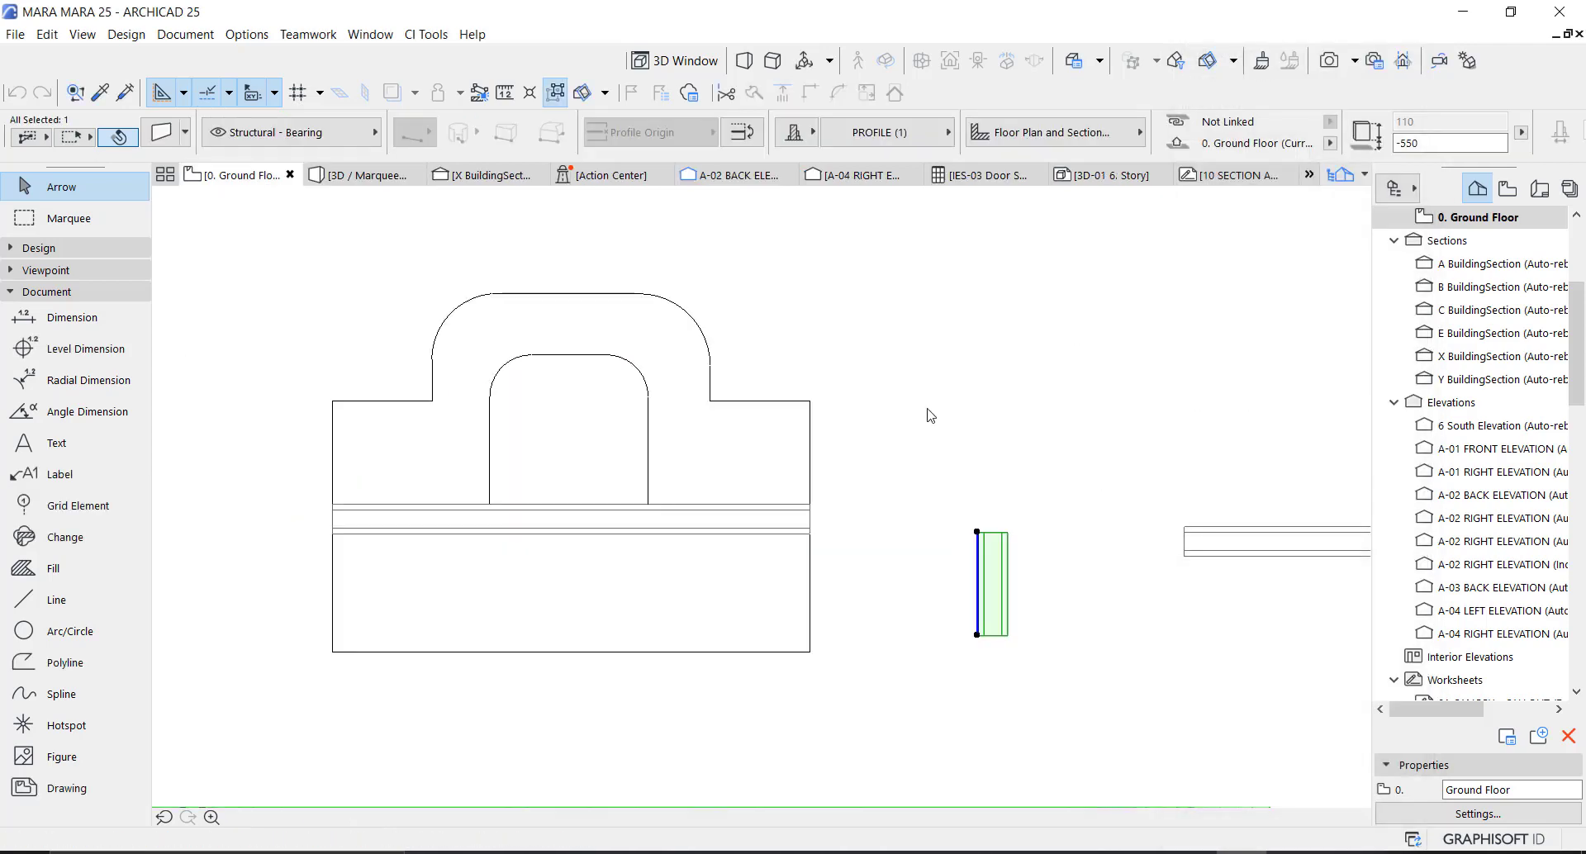
# Step: Change the short vertical wall's structure to PROFILE (2) and deselect it
pyautogui.click(884, 132)
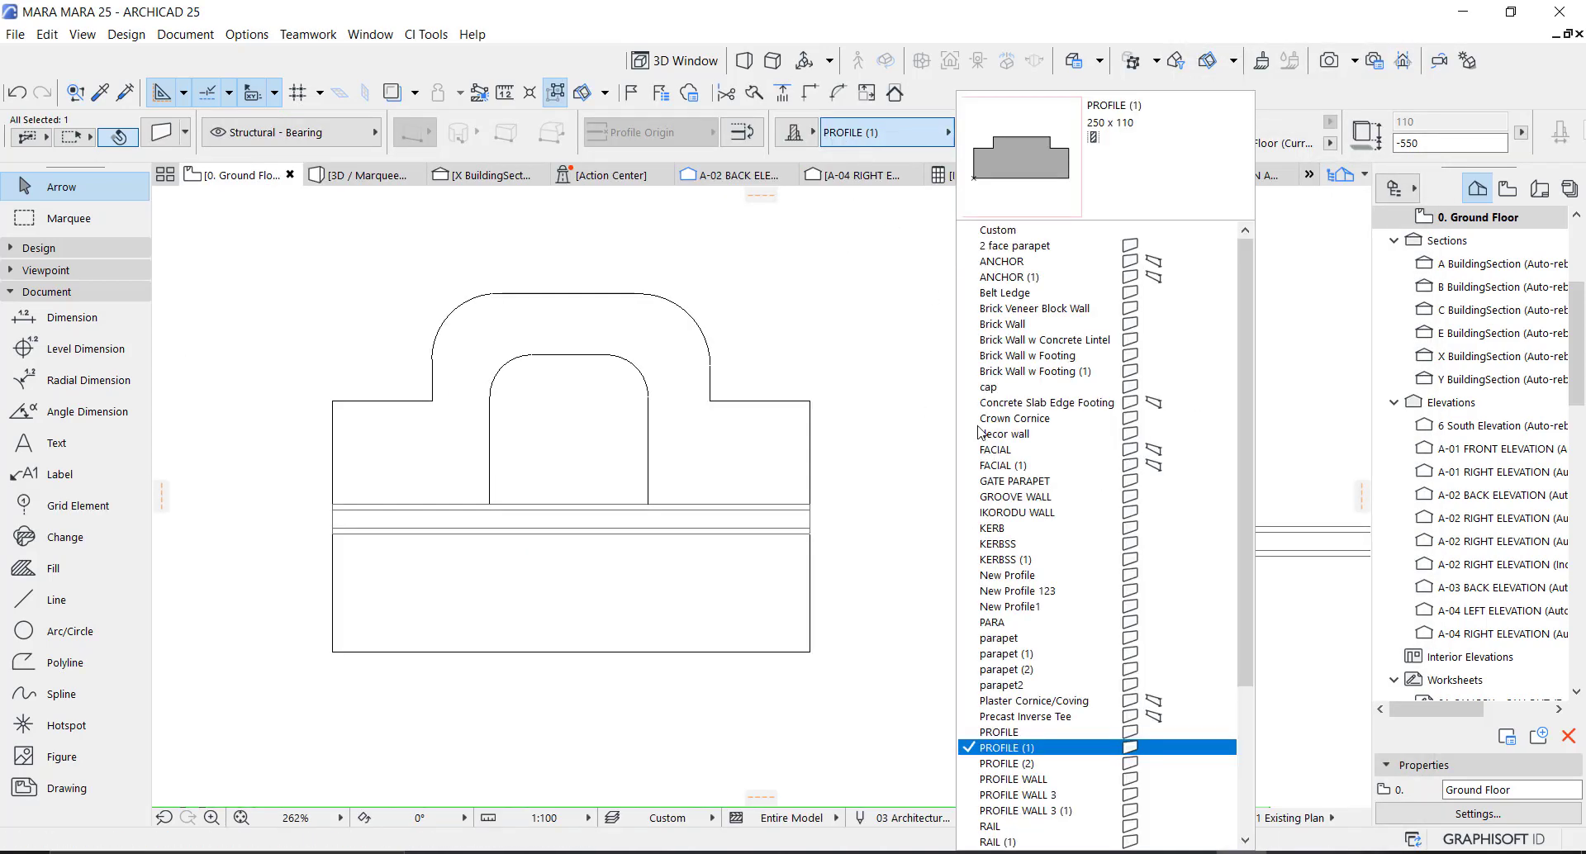
pyautogui.click(1010, 763)
pyautogui.click(998, 656)
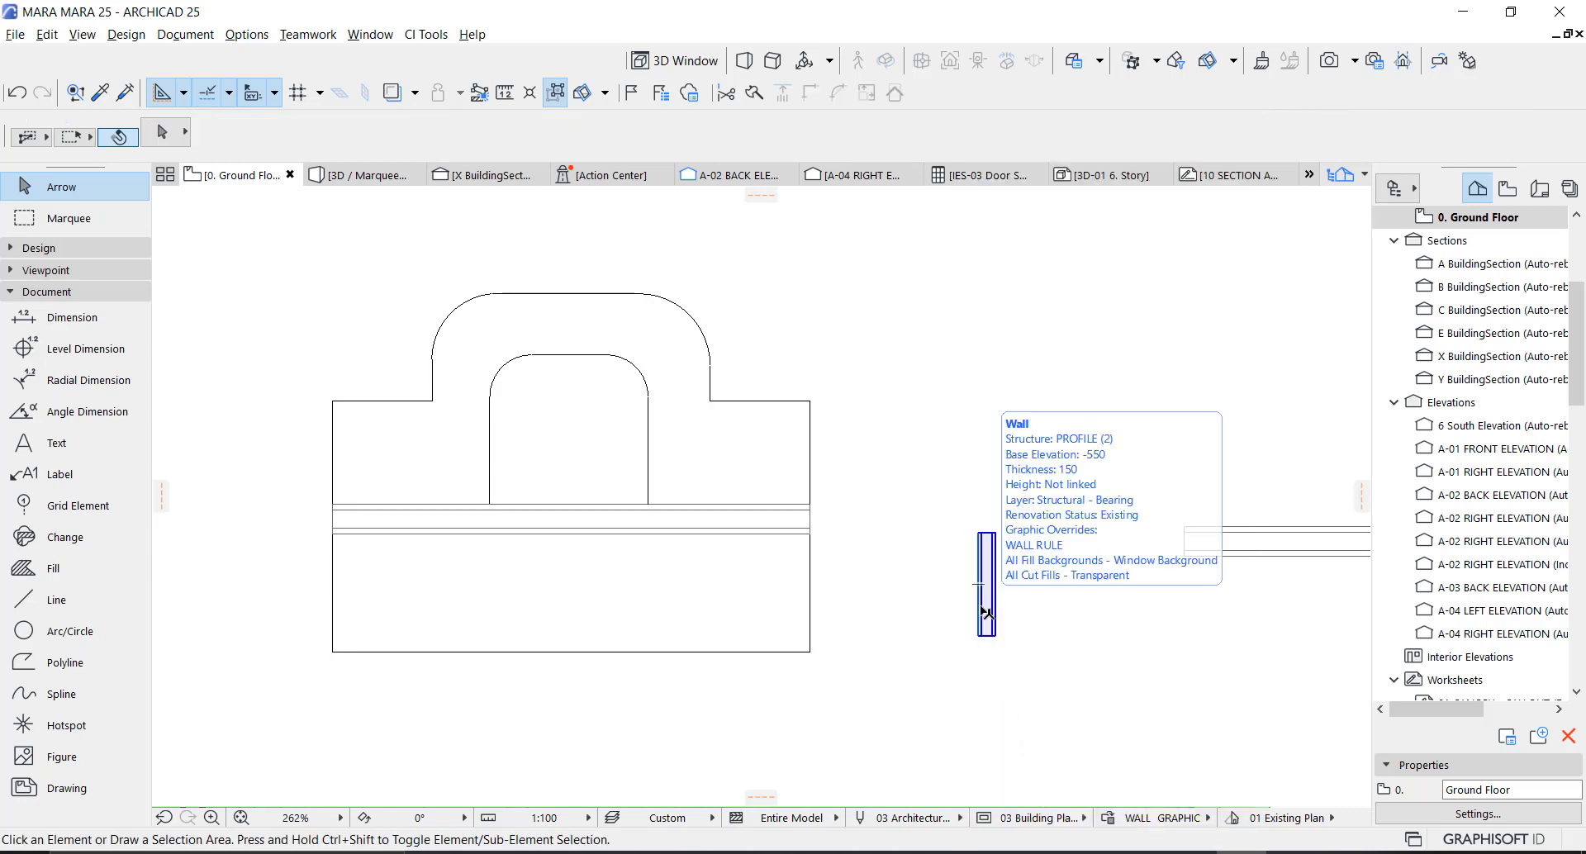
# Step: Trace the outside of the rounded arch lines with a PROFILE (2) wall at base elevation -550
pyautogui.keyDown('alt'); pyautogui.click(843, 562); pyautogui.keyUp('alt')
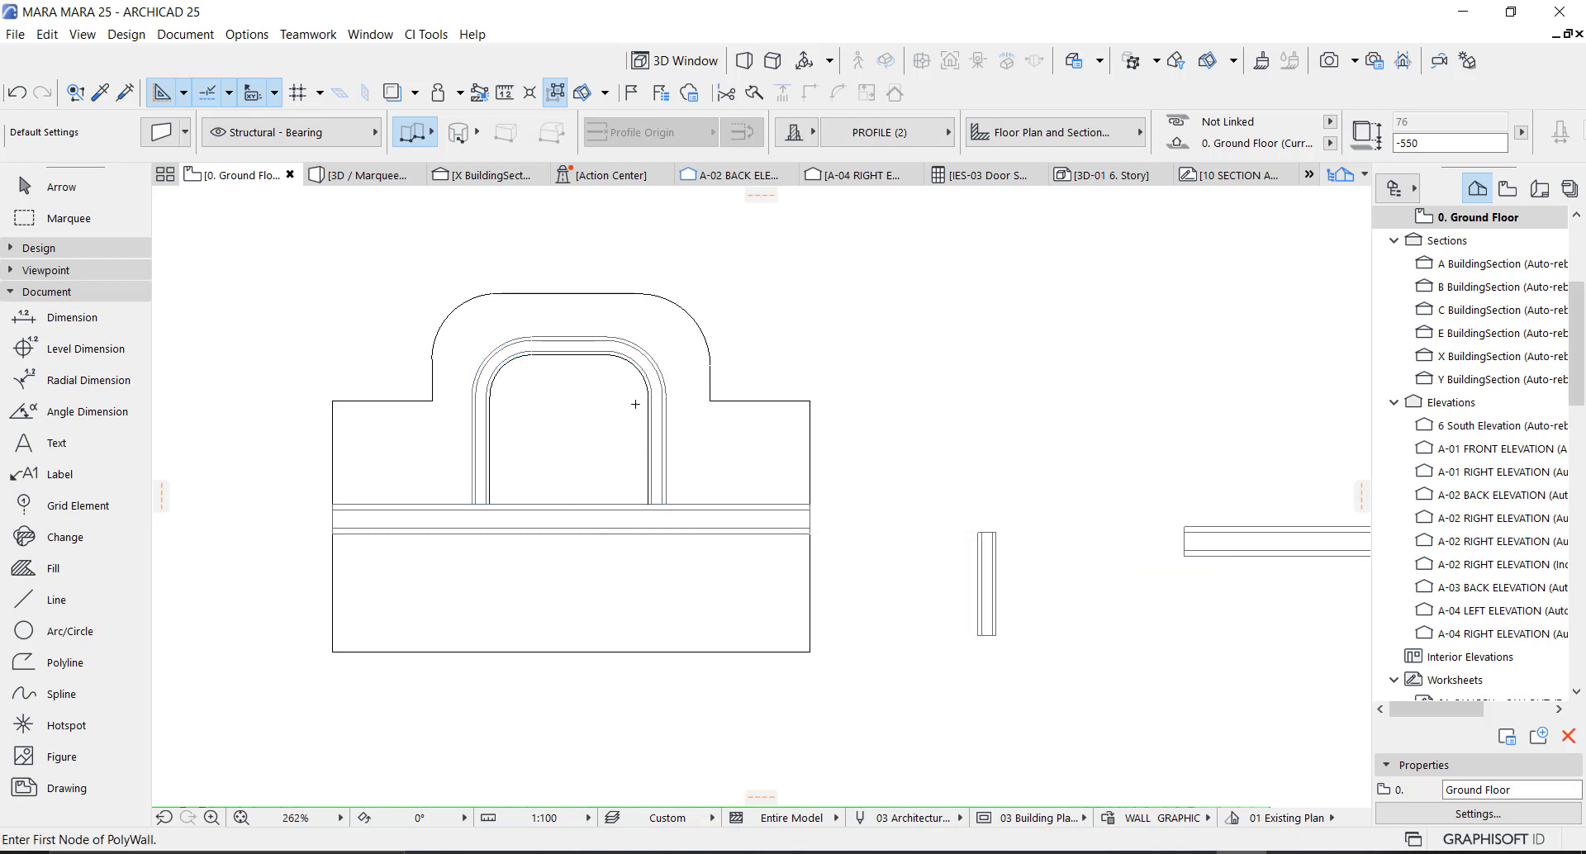
pyautogui.scroll(2, 556, 374)
pyautogui.press('Escape')
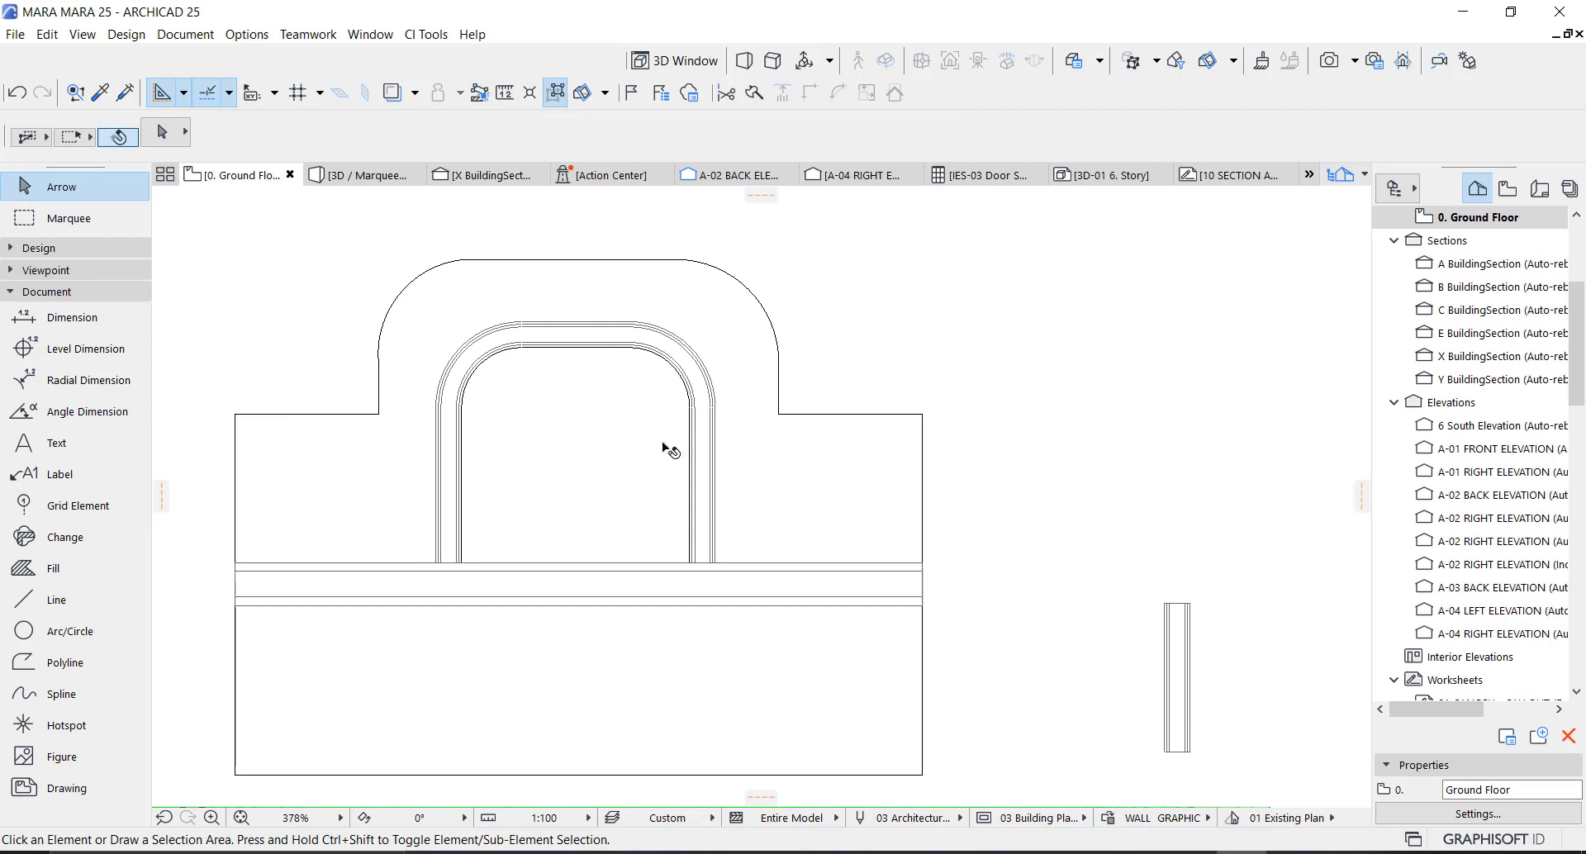
pyautogui.scroll(-2, 666, 440)
pyautogui.scroll(3, 798, 337)
pyautogui.scroll(-2, 876, 464)
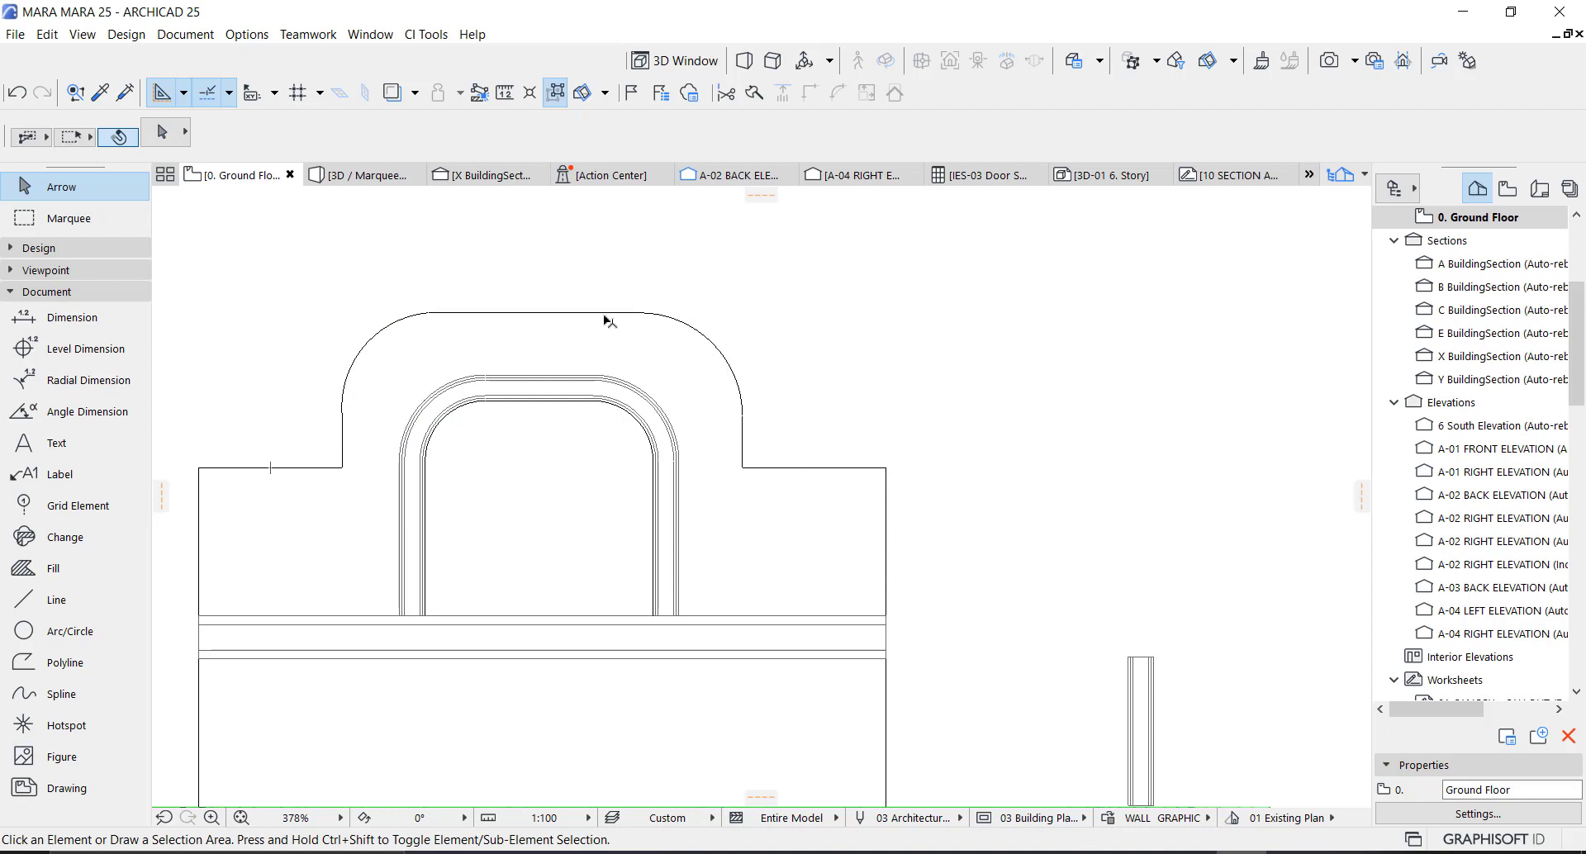
pyautogui.click(826, 551)
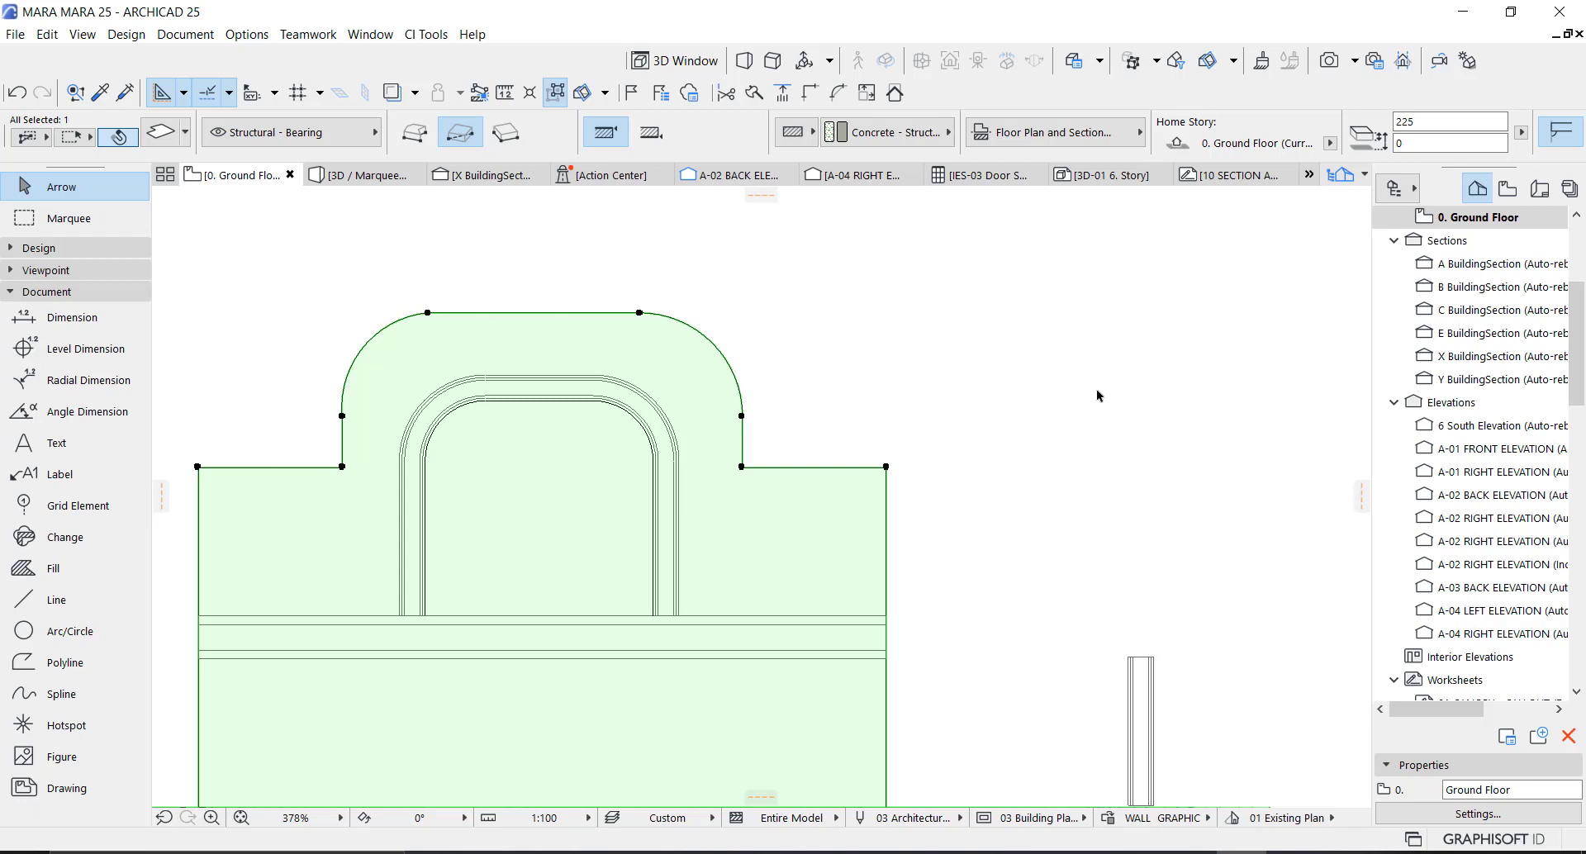
pyautogui.scroll(-2, 994, 479)
# Step: Open the short vertical wall's profile for editing and duplicate it as PROFILE (3)
pyautogui.click(1096, 655)
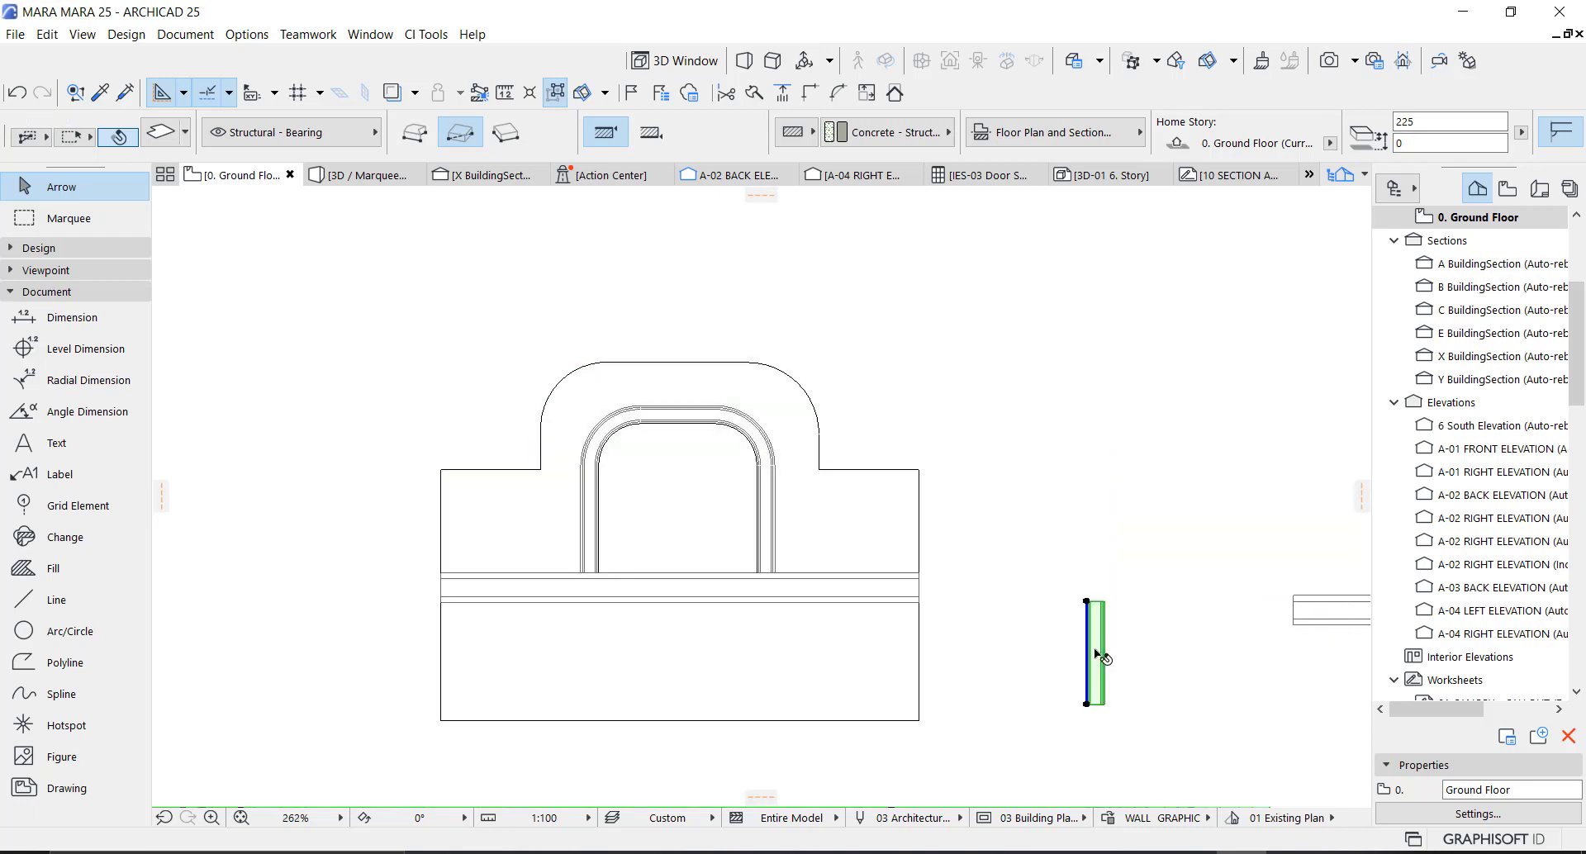
pyautogui.rightClick(1057, 482)
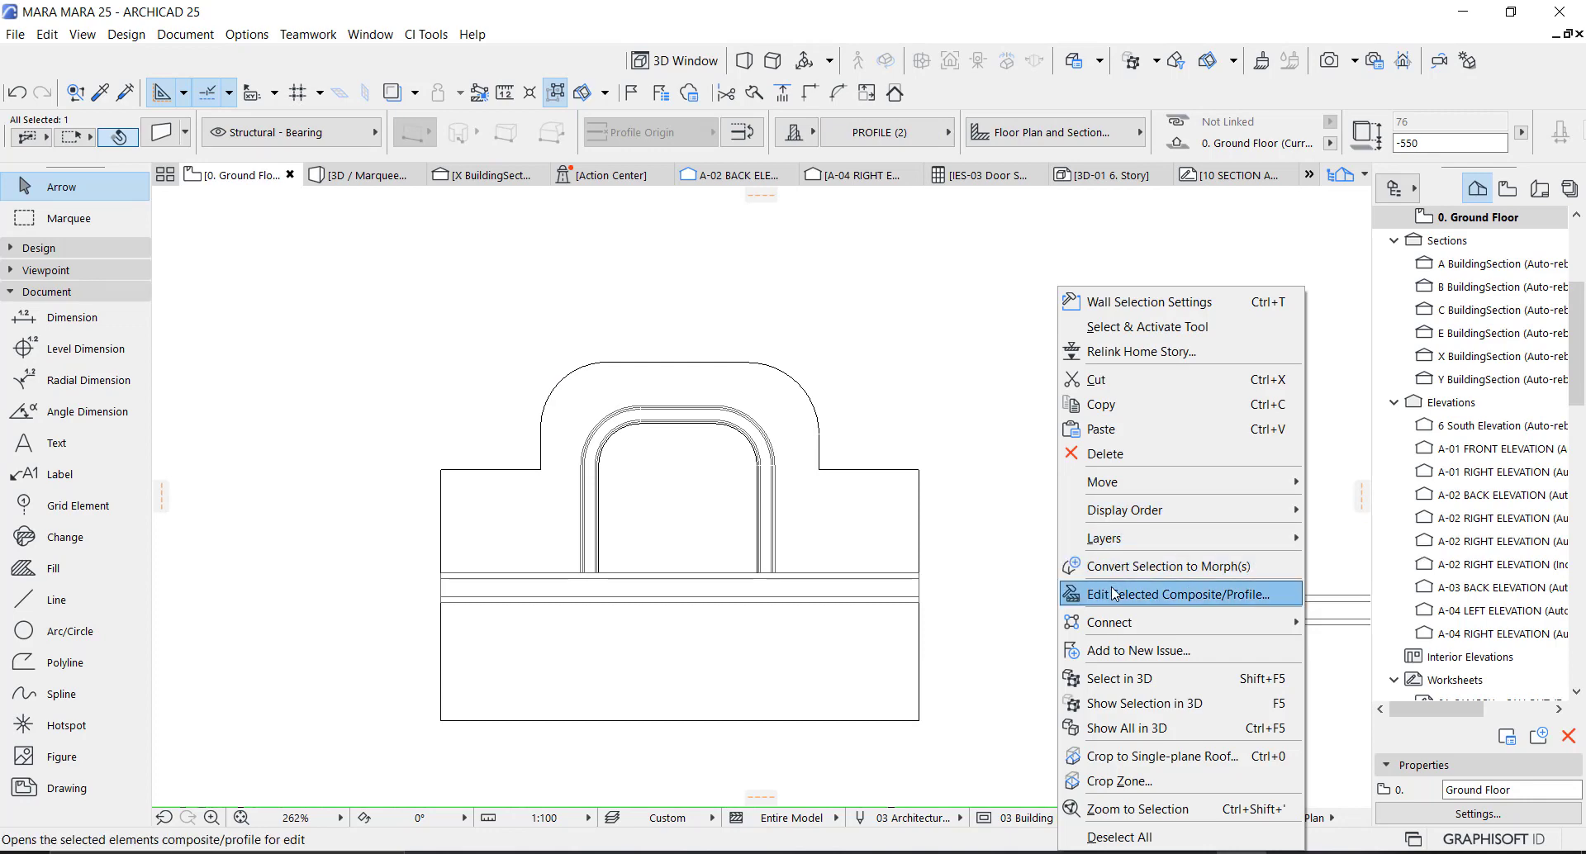
pyautogui.click(958, 570)
pyautogui.rightClick(1081, 552)
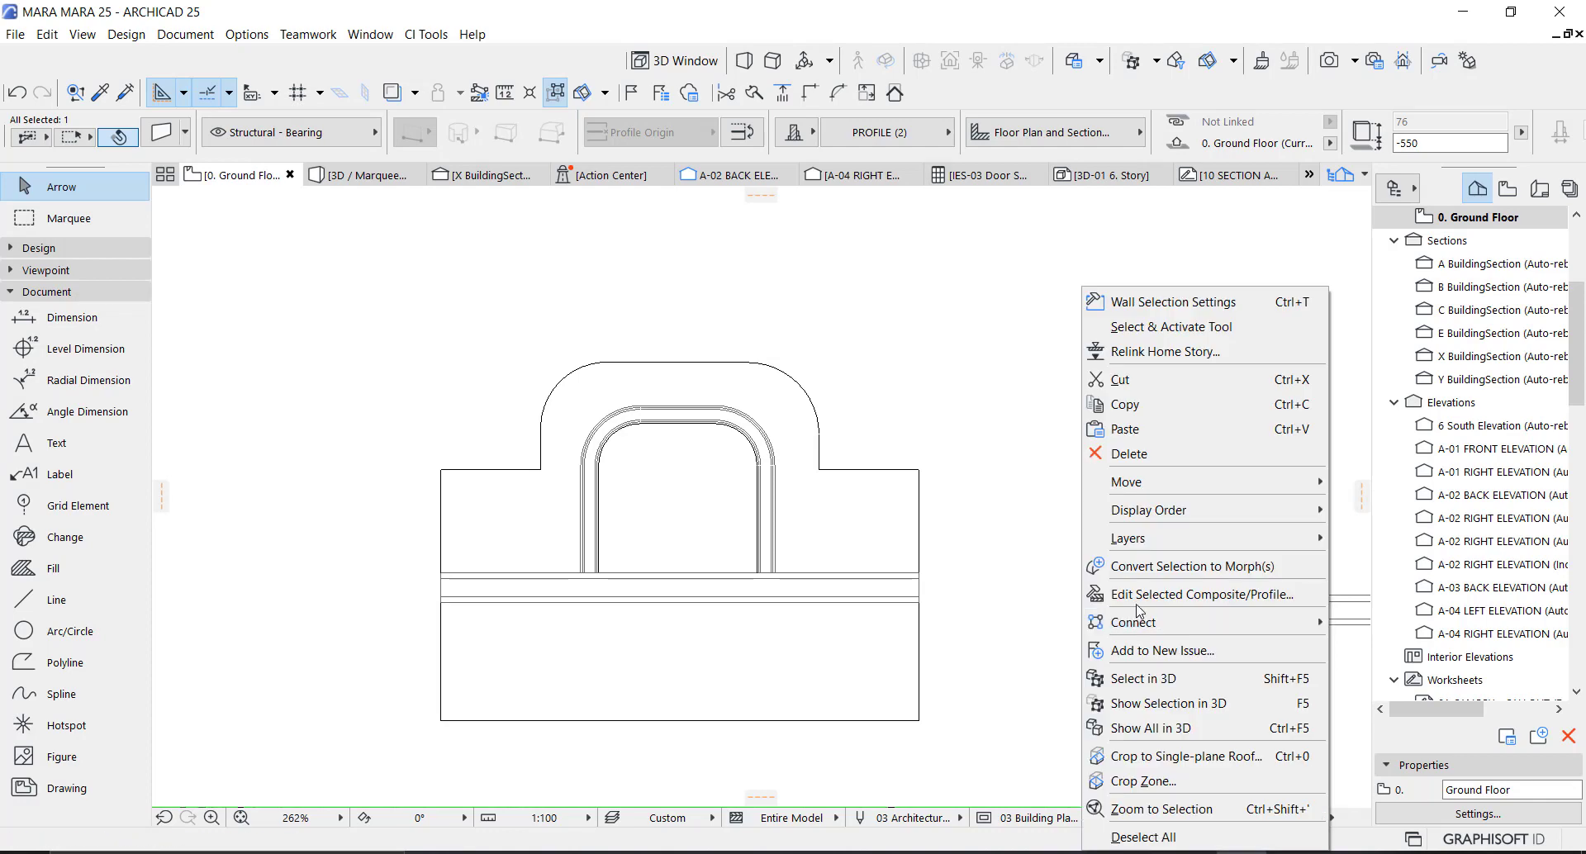
pyautogui.click(1121, 600)
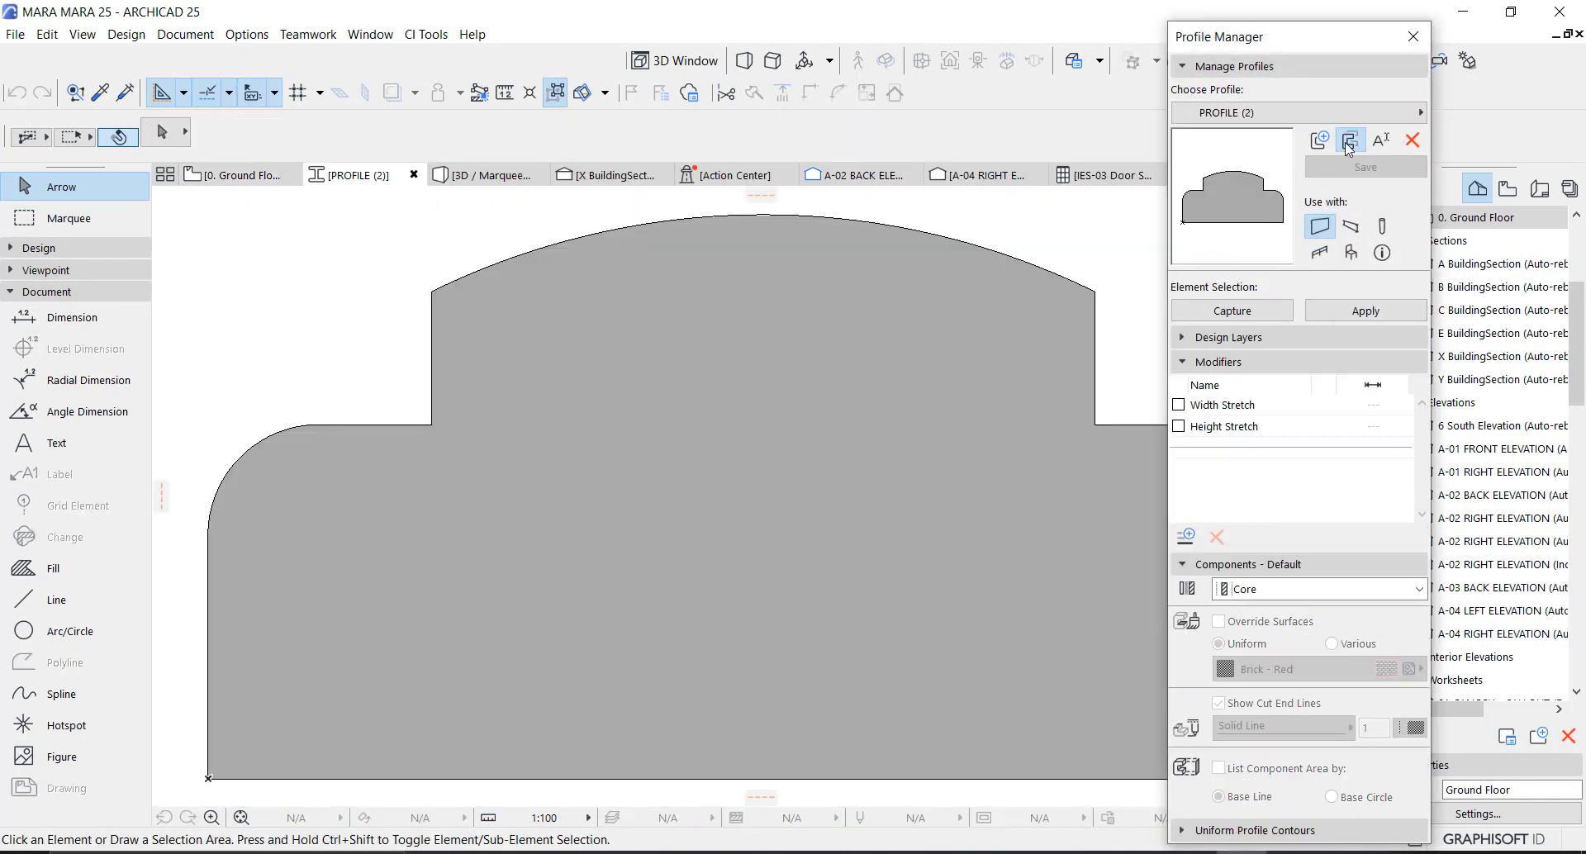
pyautogui.click(1350, 142)
pyautogui.click(899, 363)
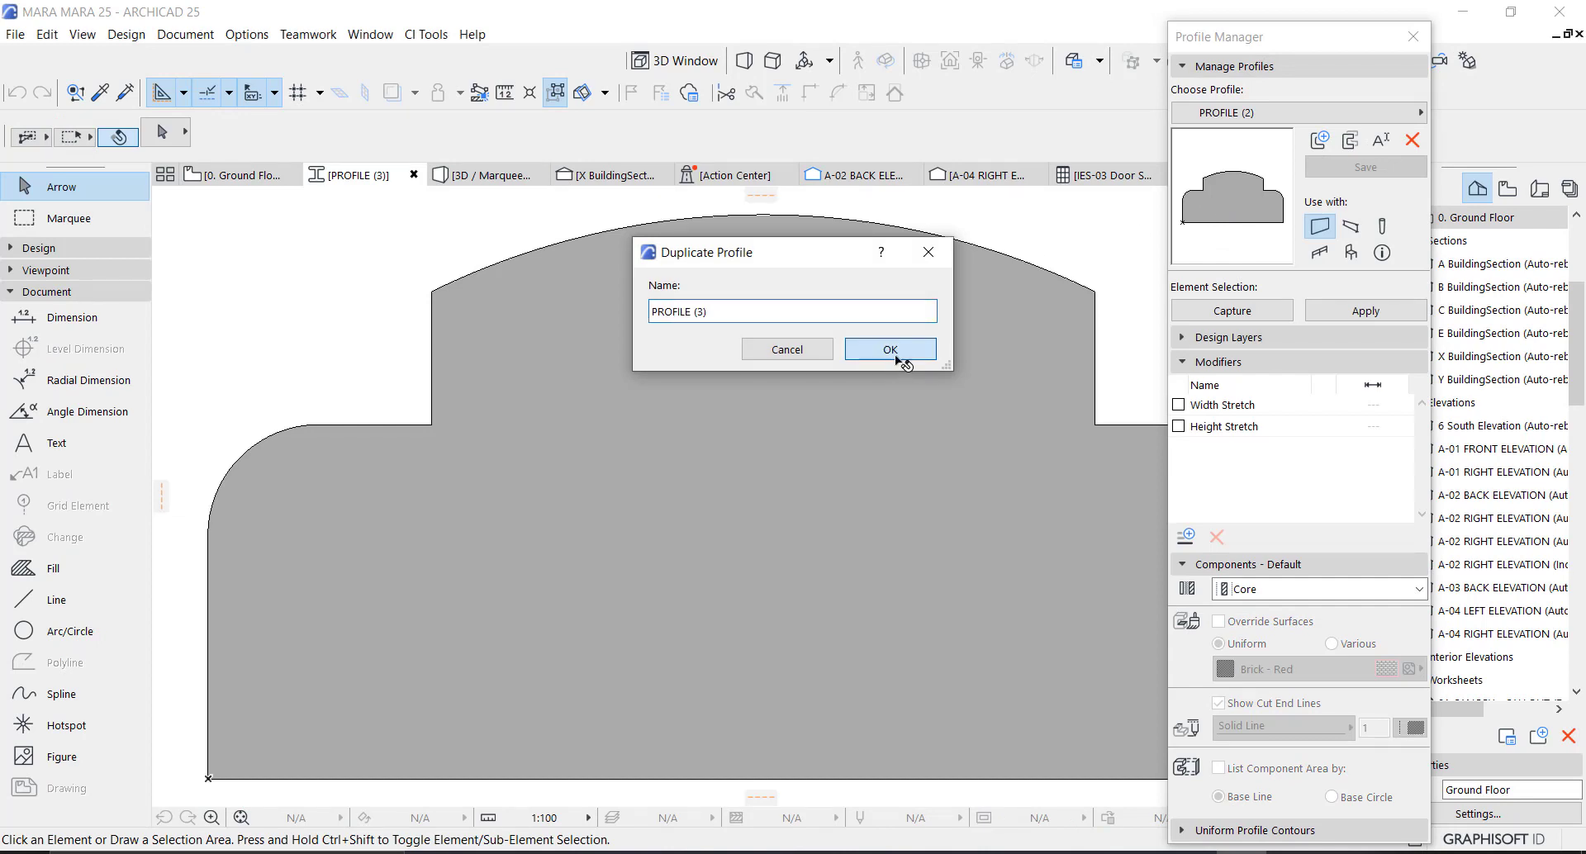
# Step: Measure the width of the PROFILE (3) shape along its base
pyautogui.scroll(-3, 793, 390)
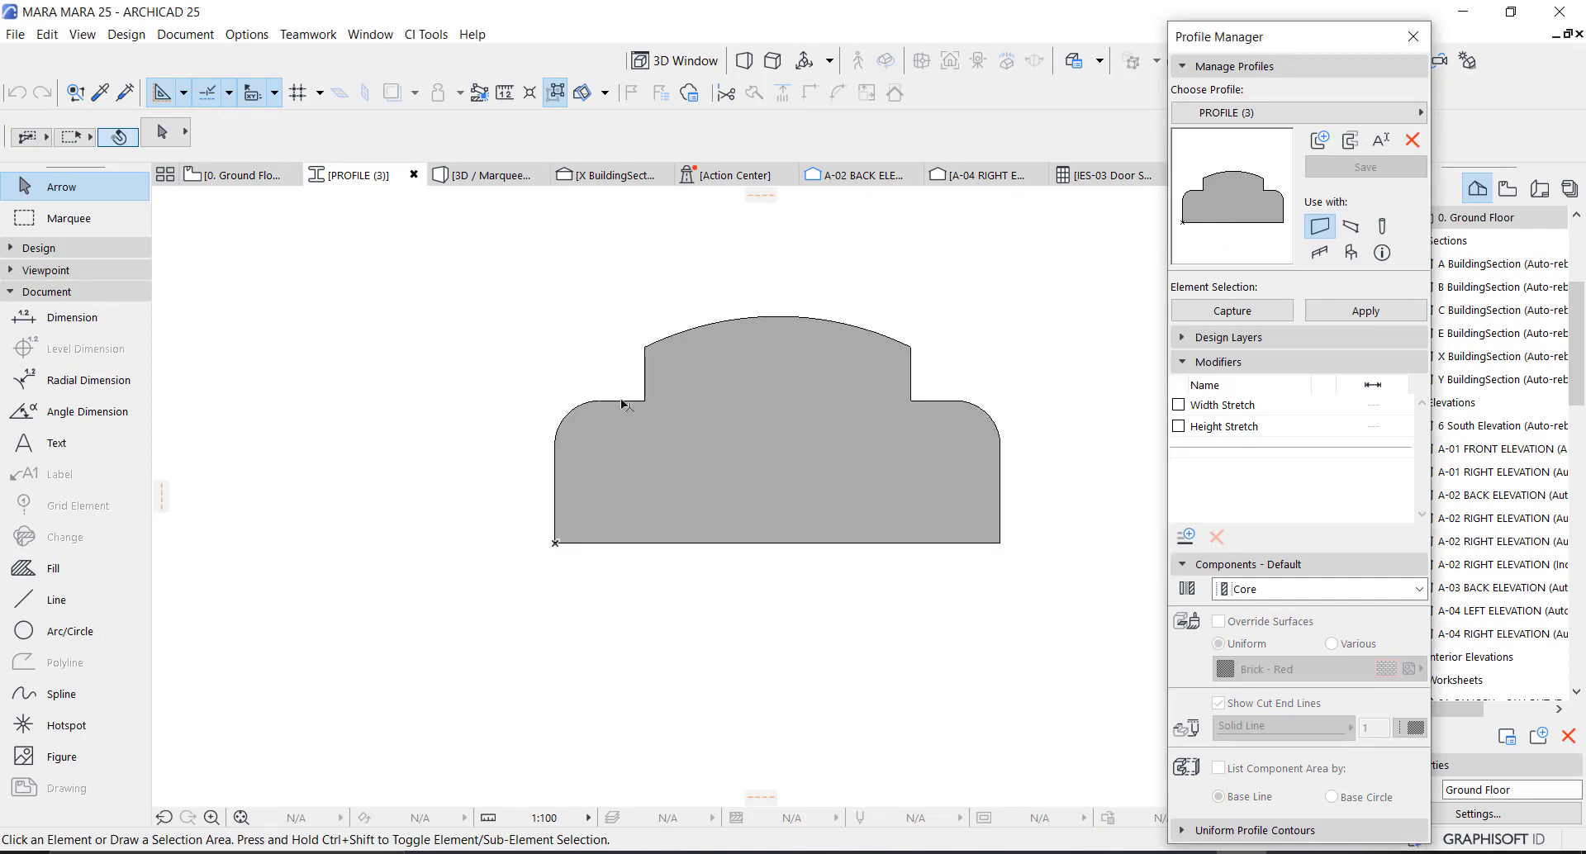
pyautogui.press('m')
pyautogui.click(555, 543)
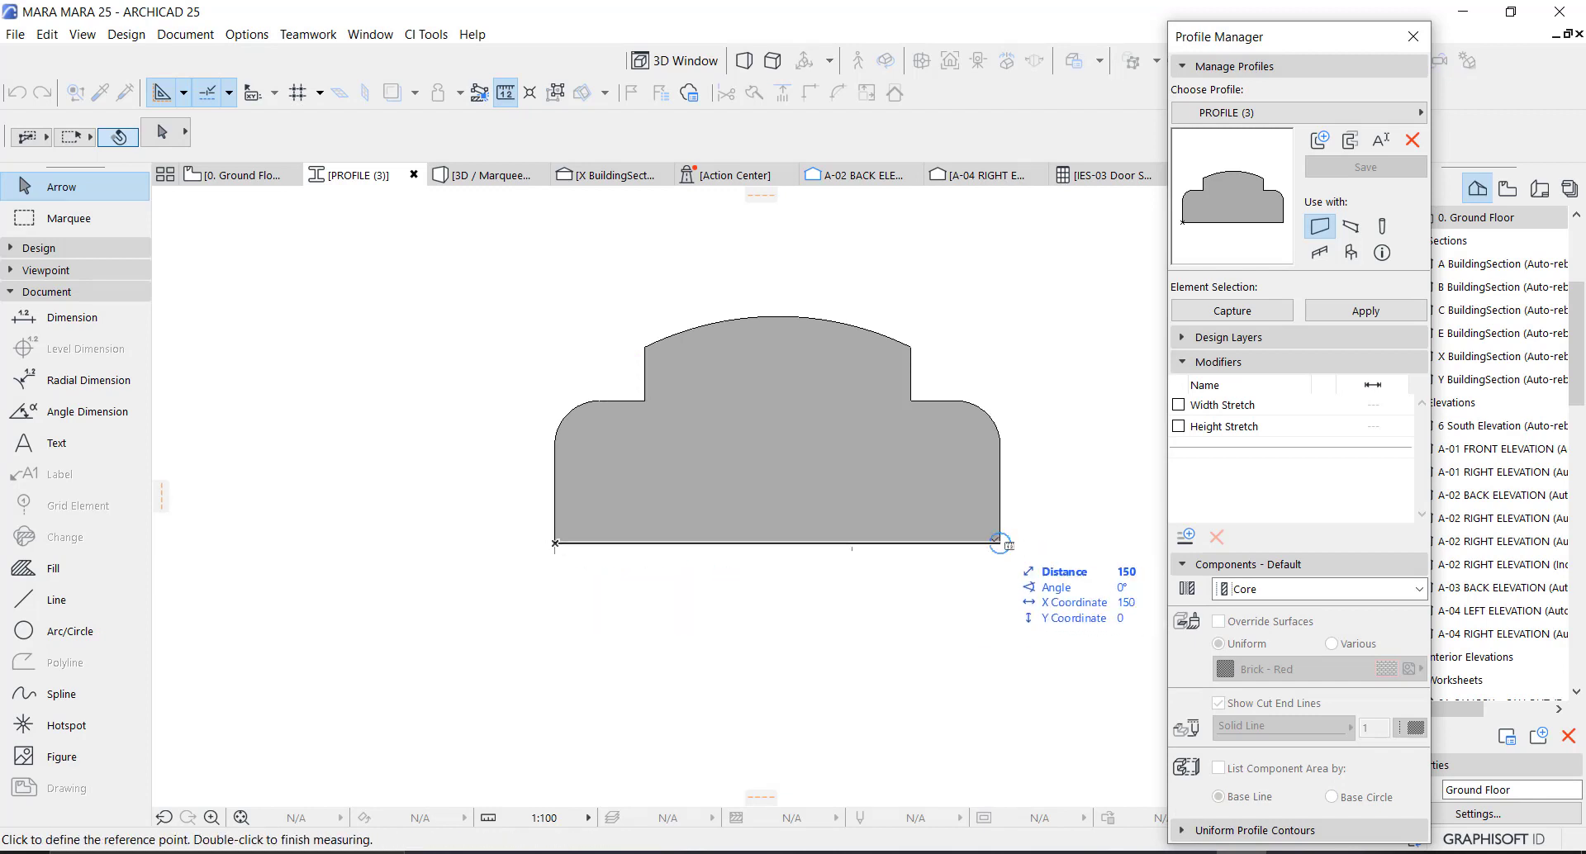
pyautogui.press('Escape')
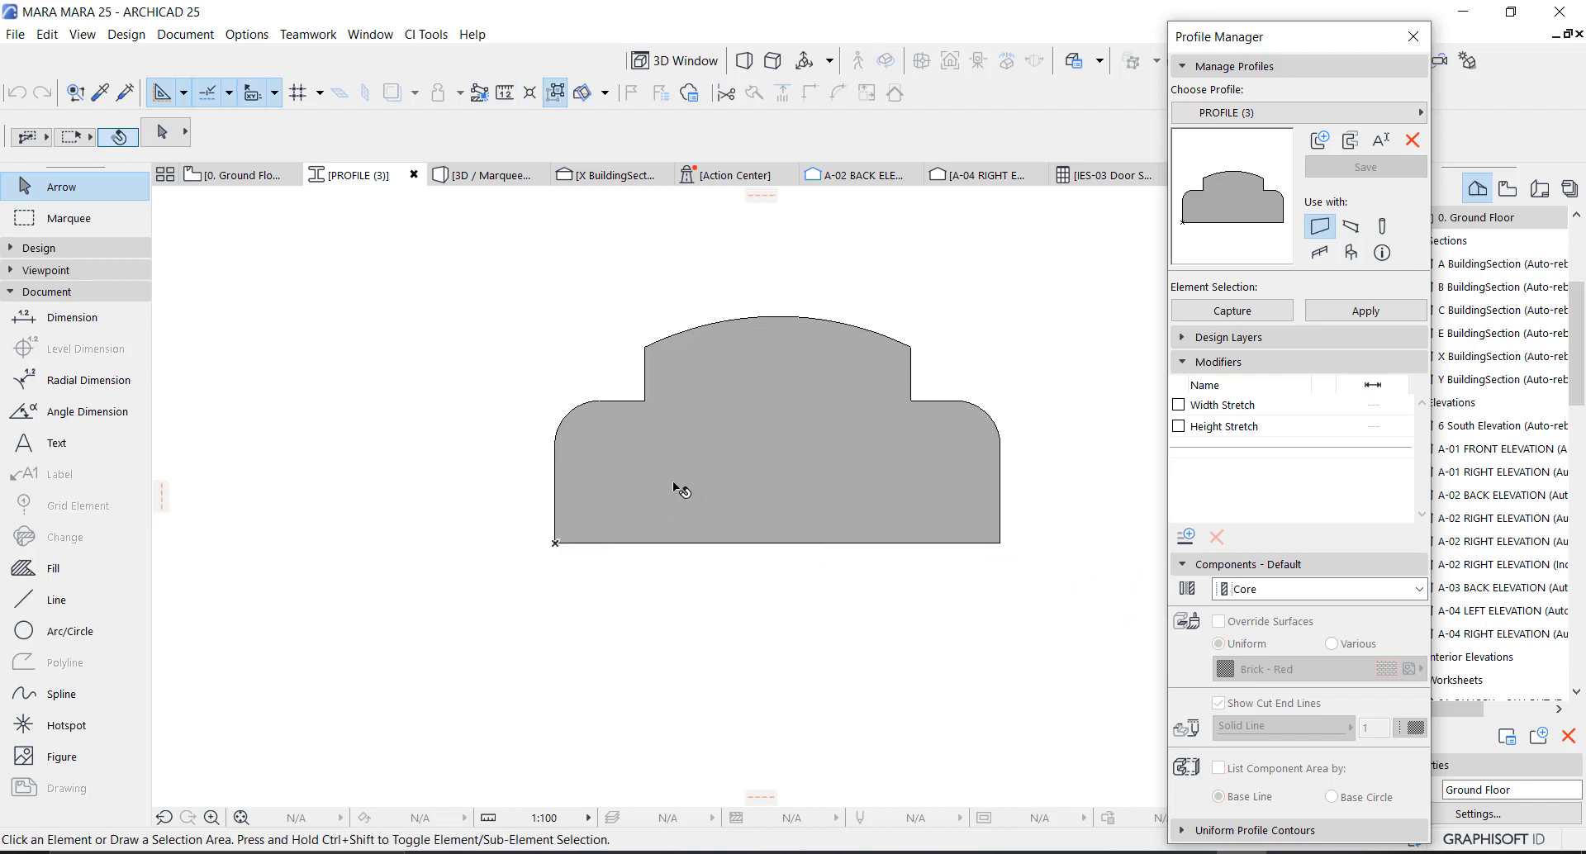
# Step: Resize the PROFILE (3) shape graphically to a base width of 250, save the profile and close its editor
pyautogui.click(674, 488)
pyautogui.click(557, 93)
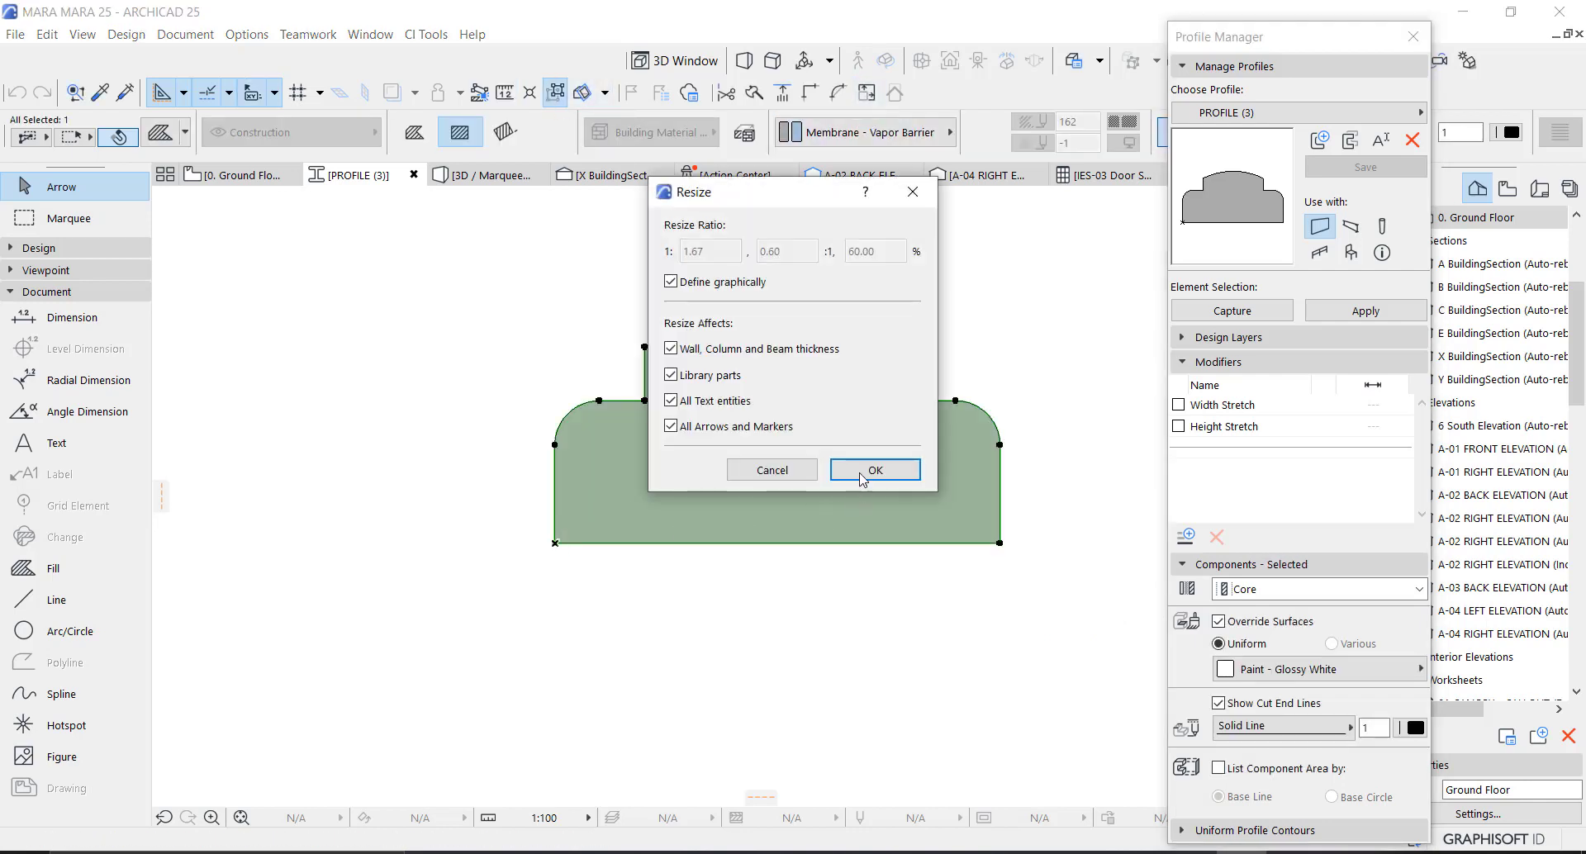
pyautogui.click(874, 470)
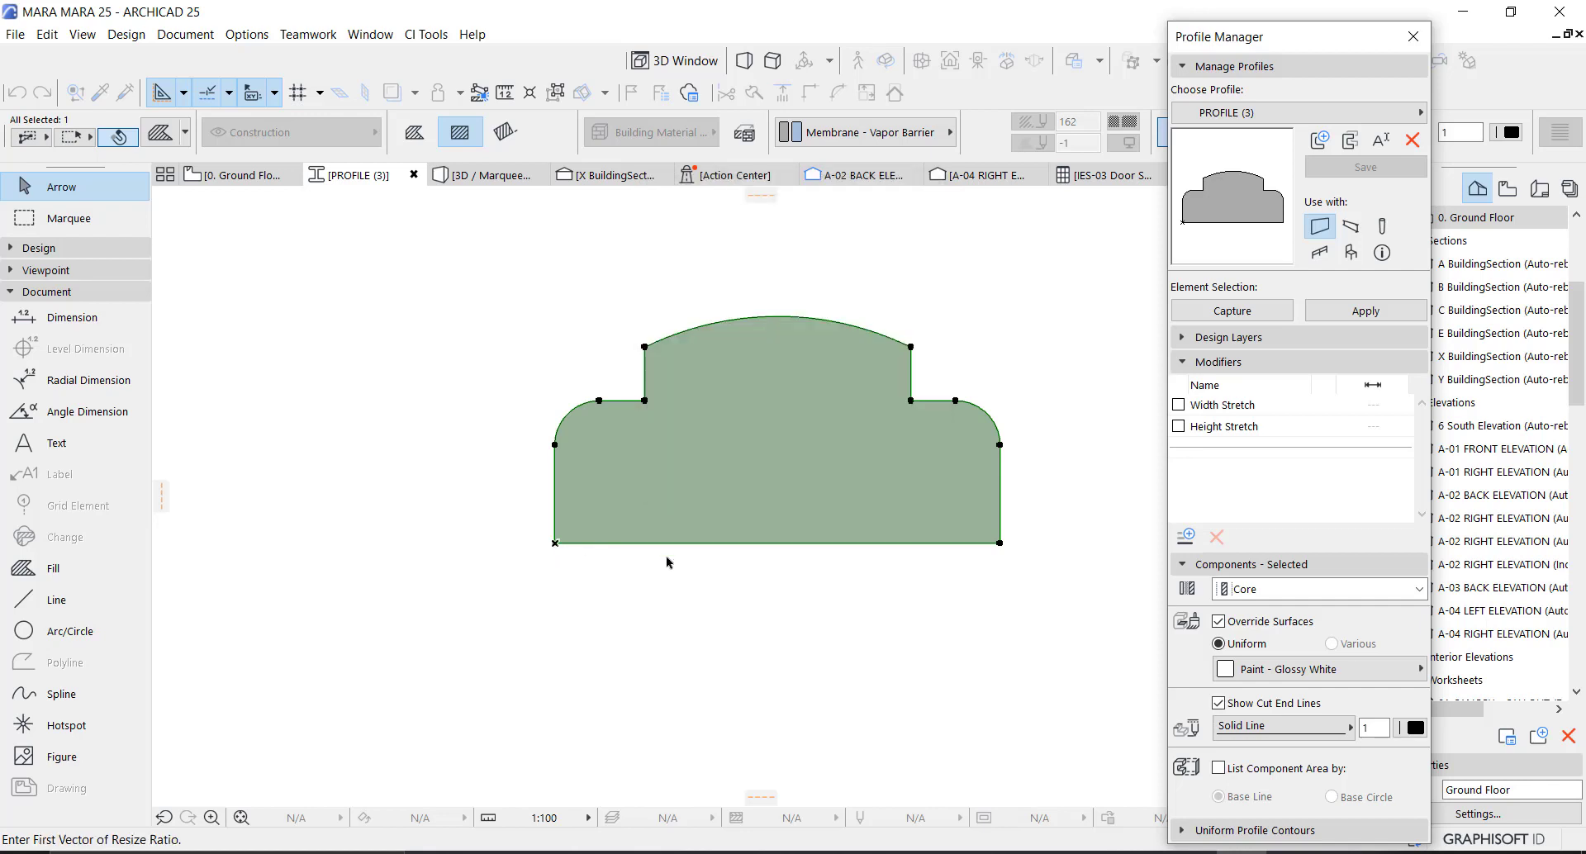
pyautogui.click(1000, 543)
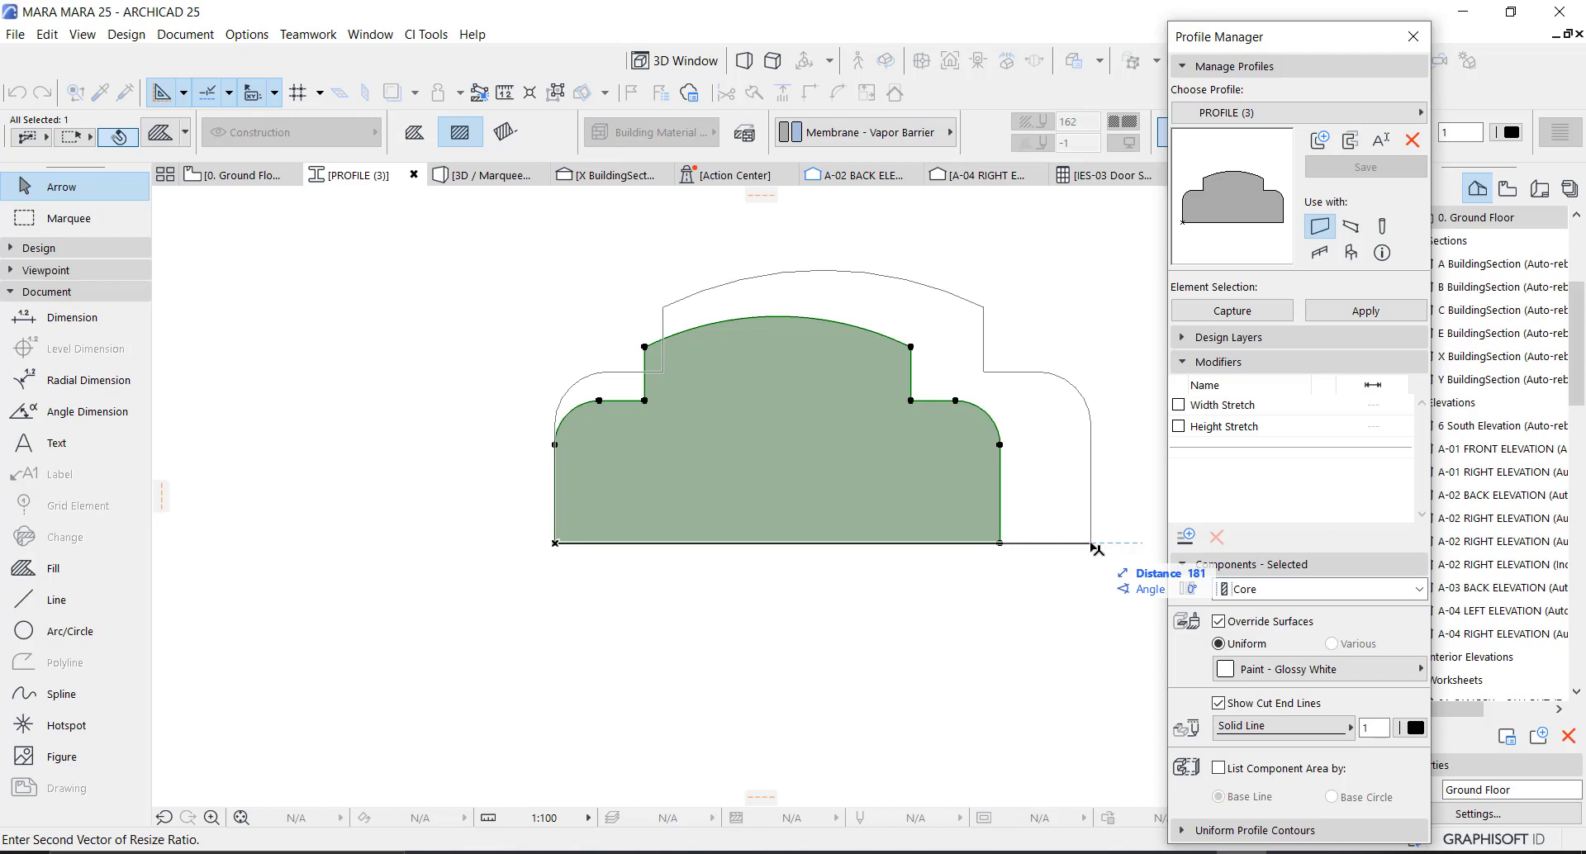
pyautogui.write('250')
pyautogui.press('Return')
pyautogui.scroll(-3, 913, 506)
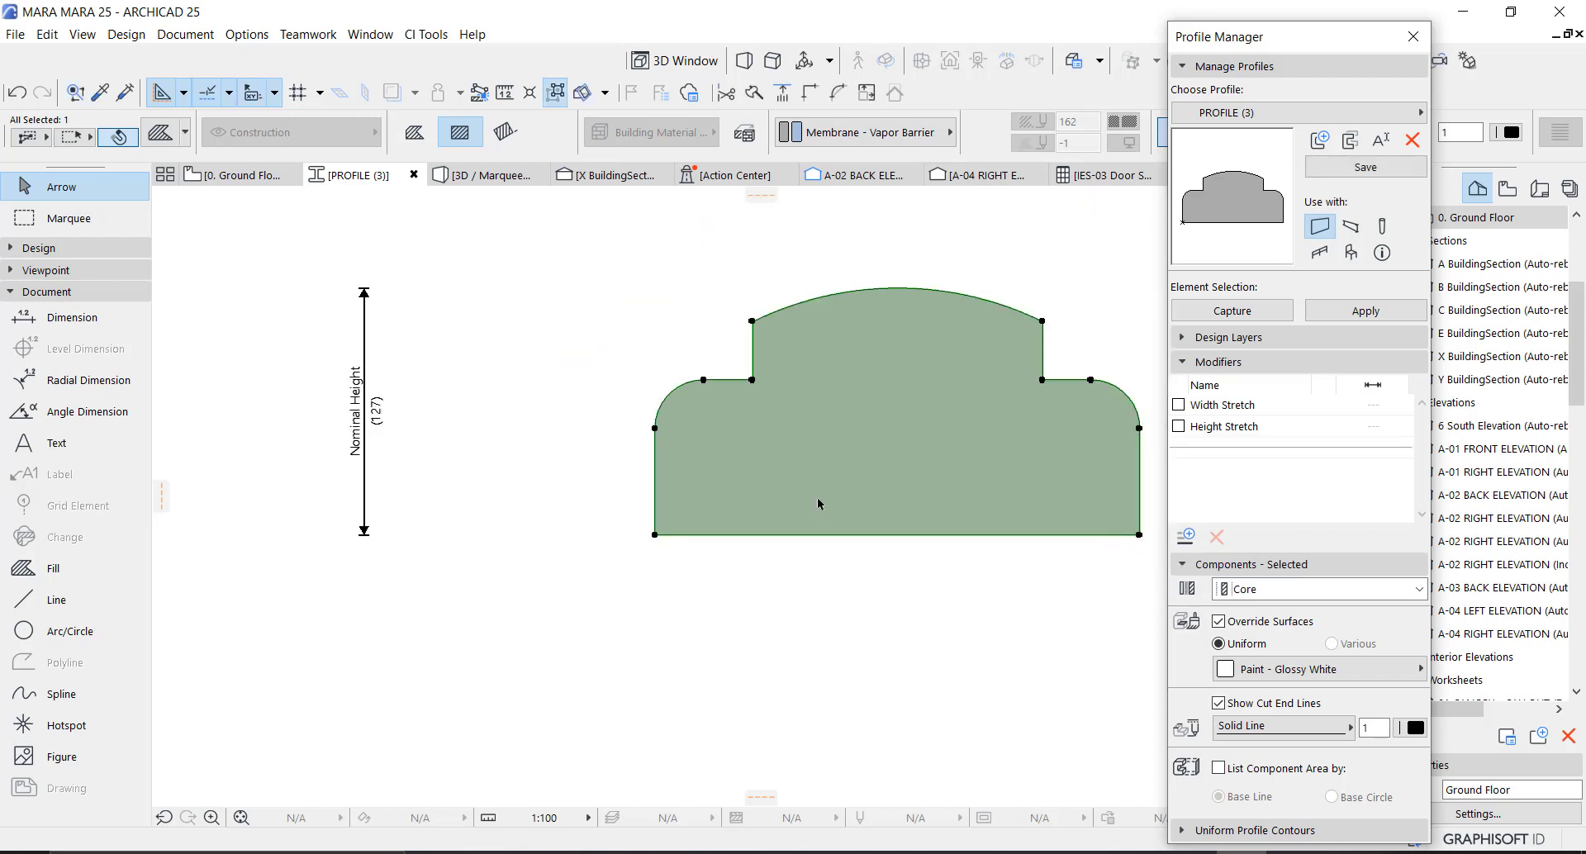
pyautogui.click(1366, 167)
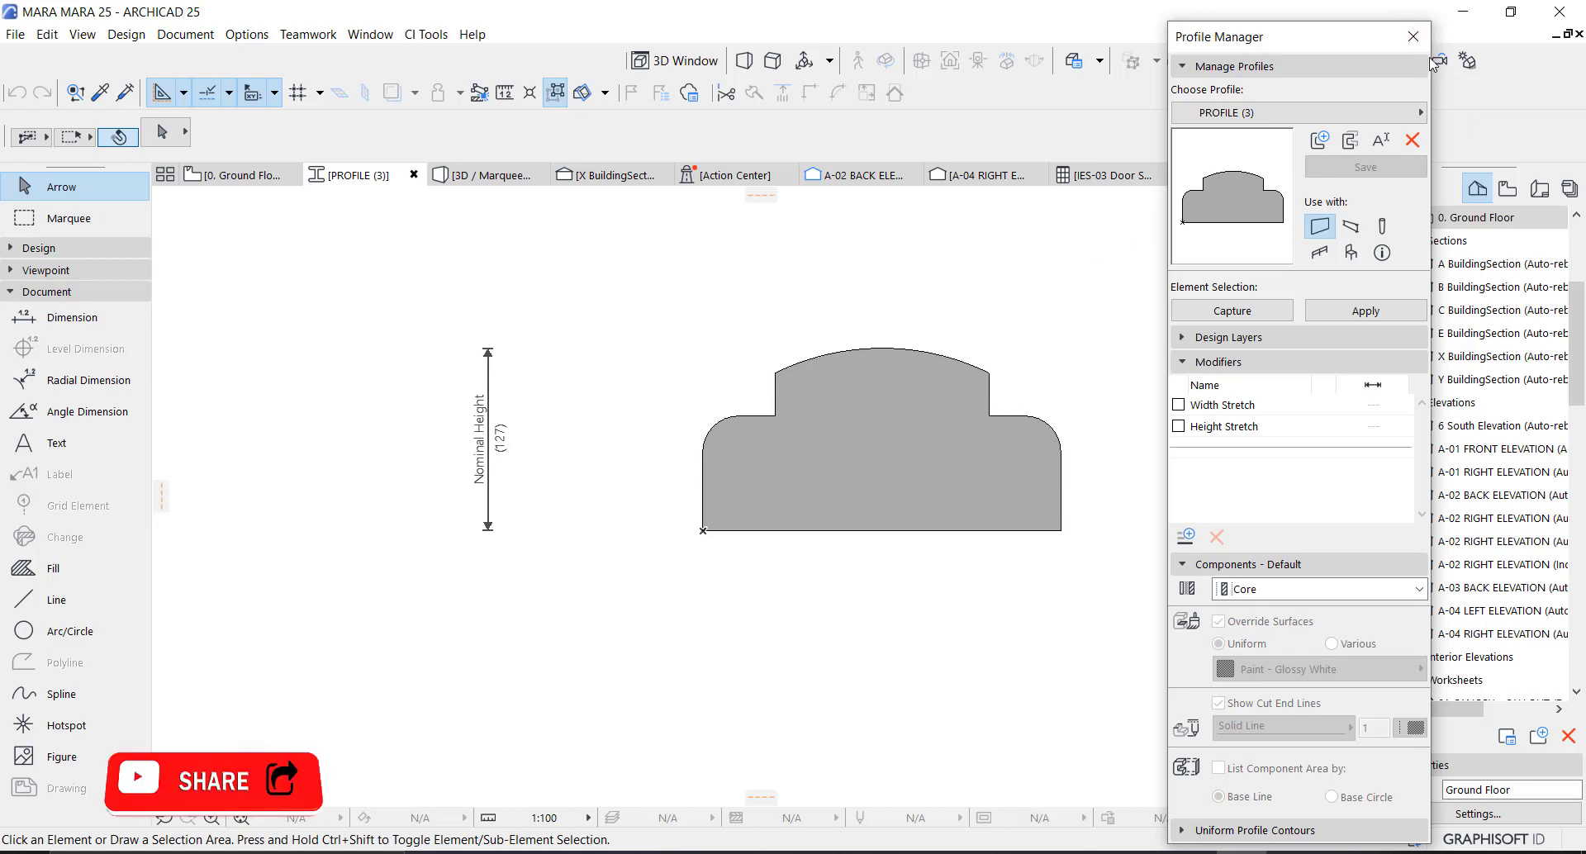
pyautogui.click(1408, 36)
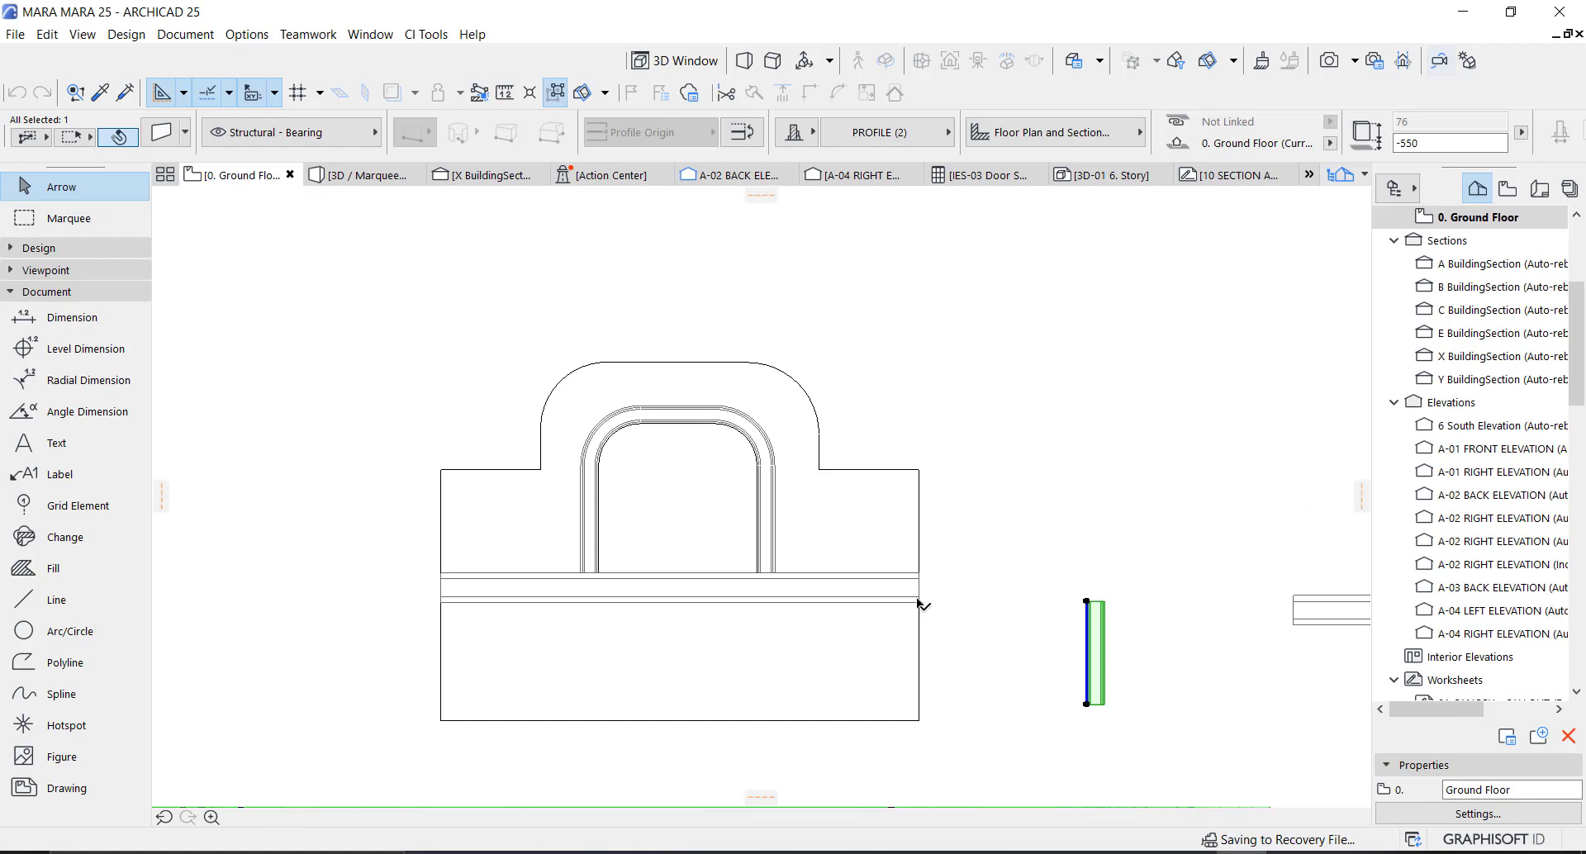
# Step: Change the short vertical wall's structure to PROFILE (3)
pyautogui.click(995, 604)
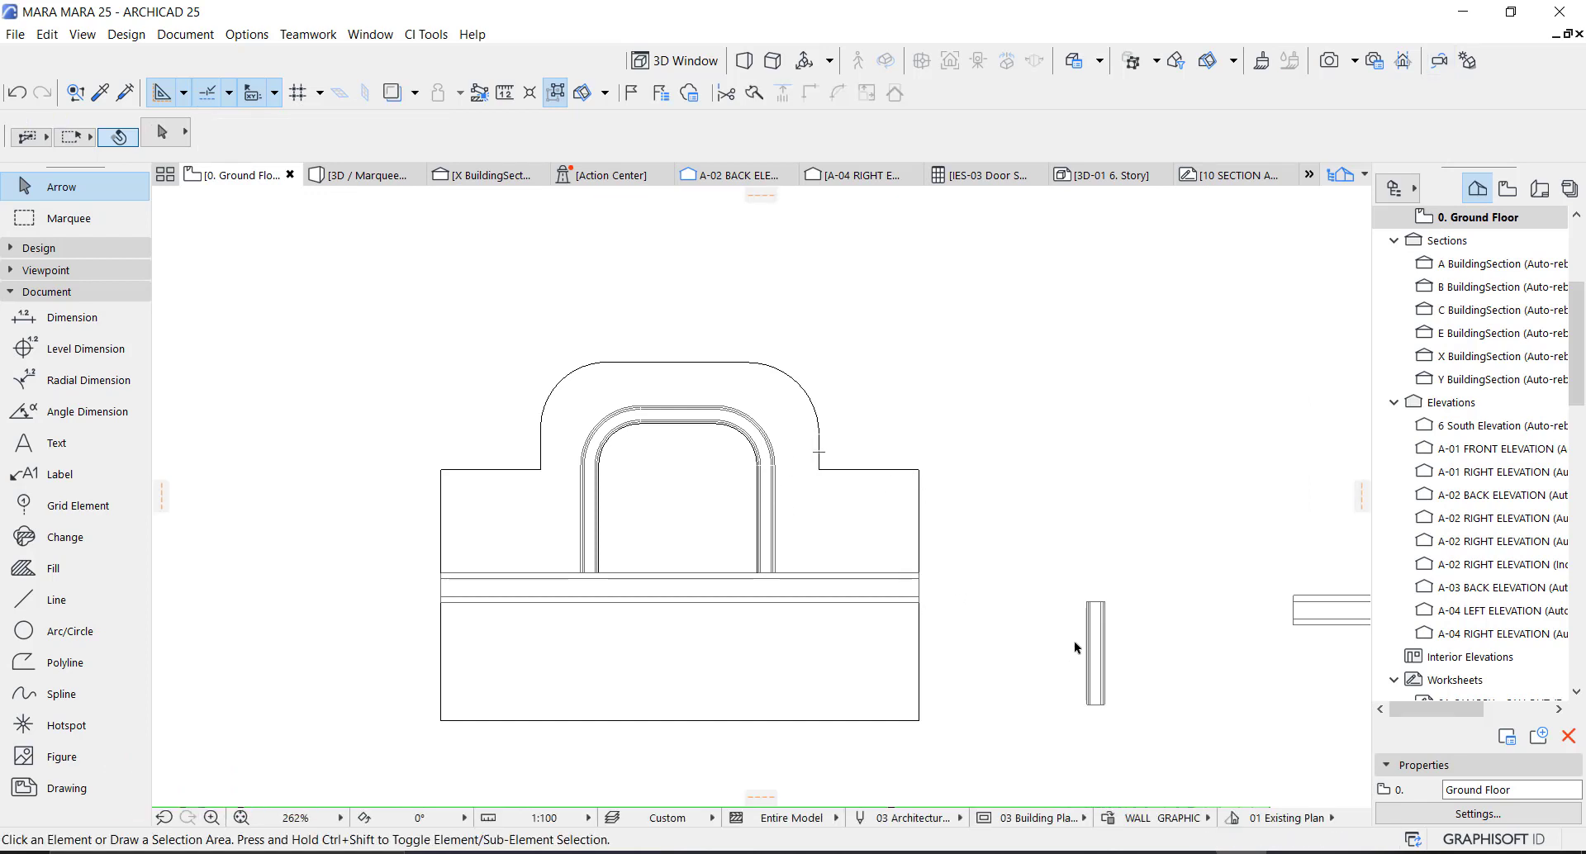
pyautogui.click(1099, 638)
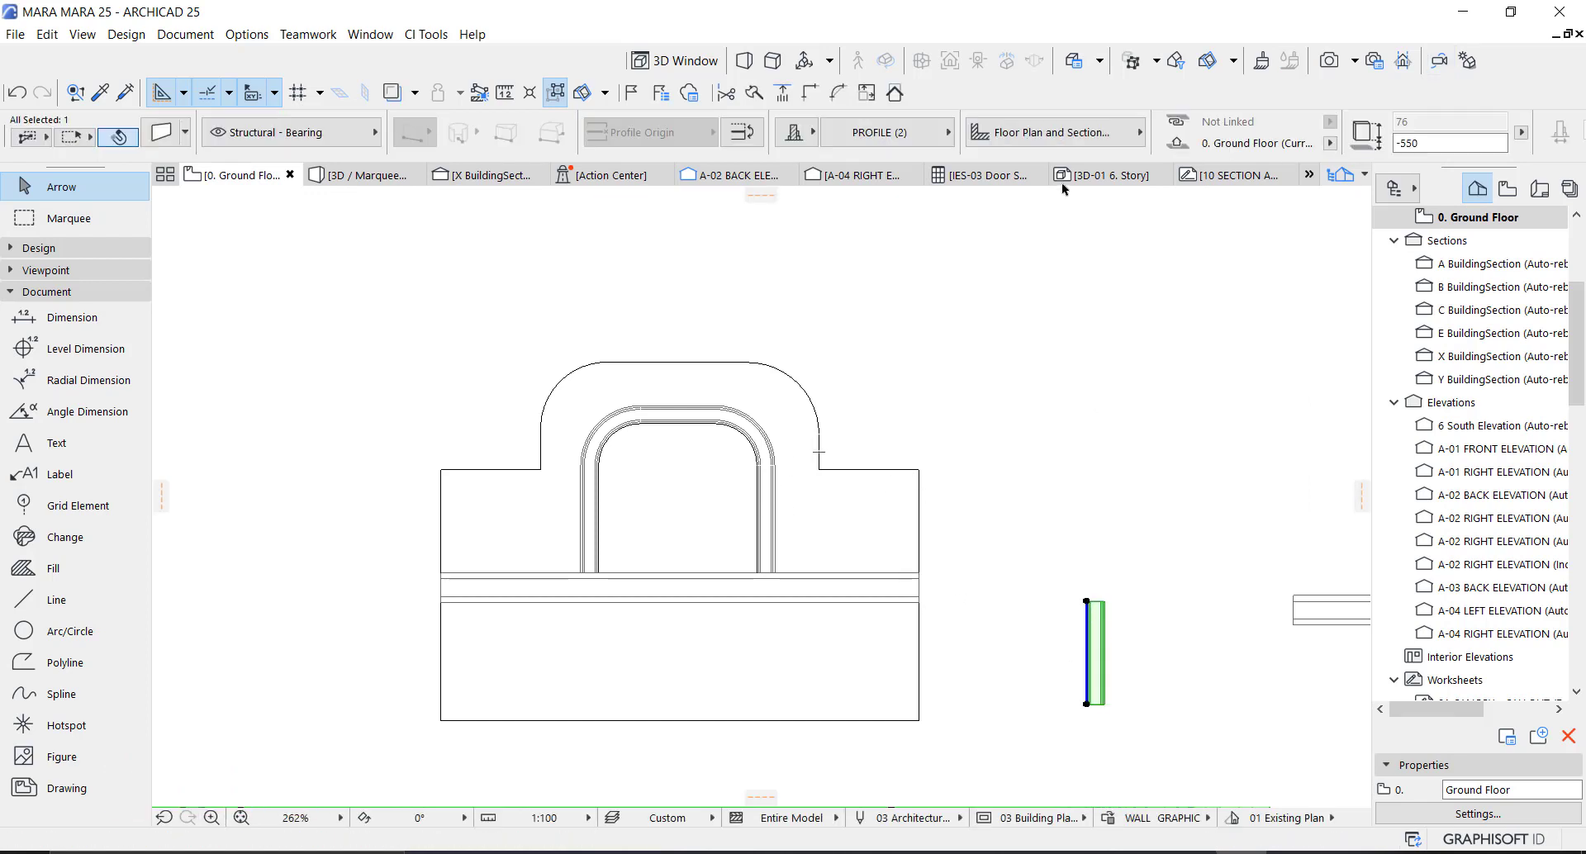
pyautogui.click(882, 133)
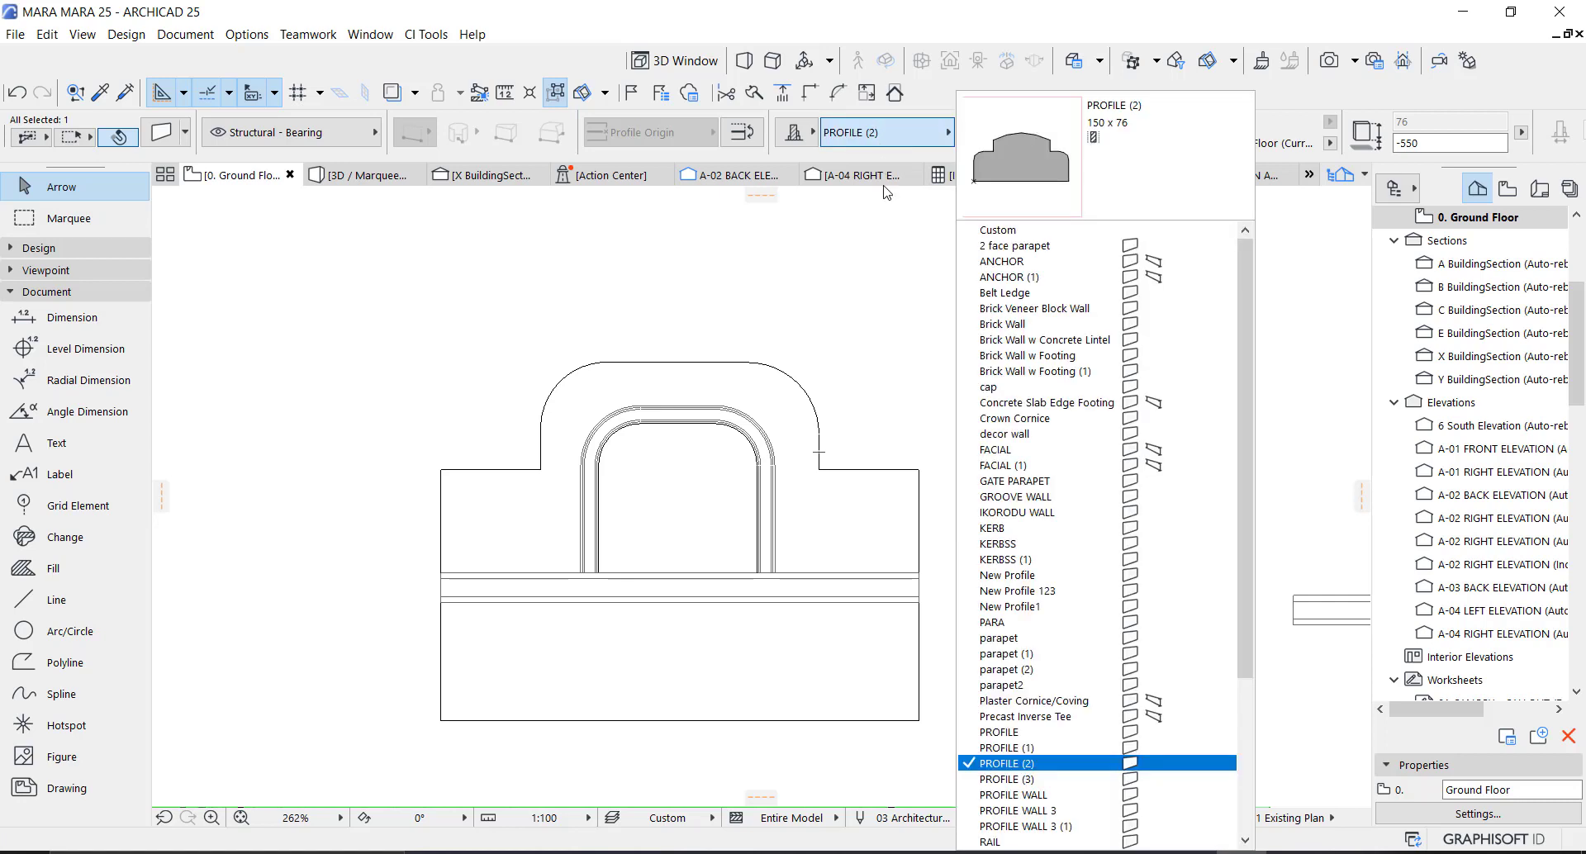
pyautogui.click(1004, 779)
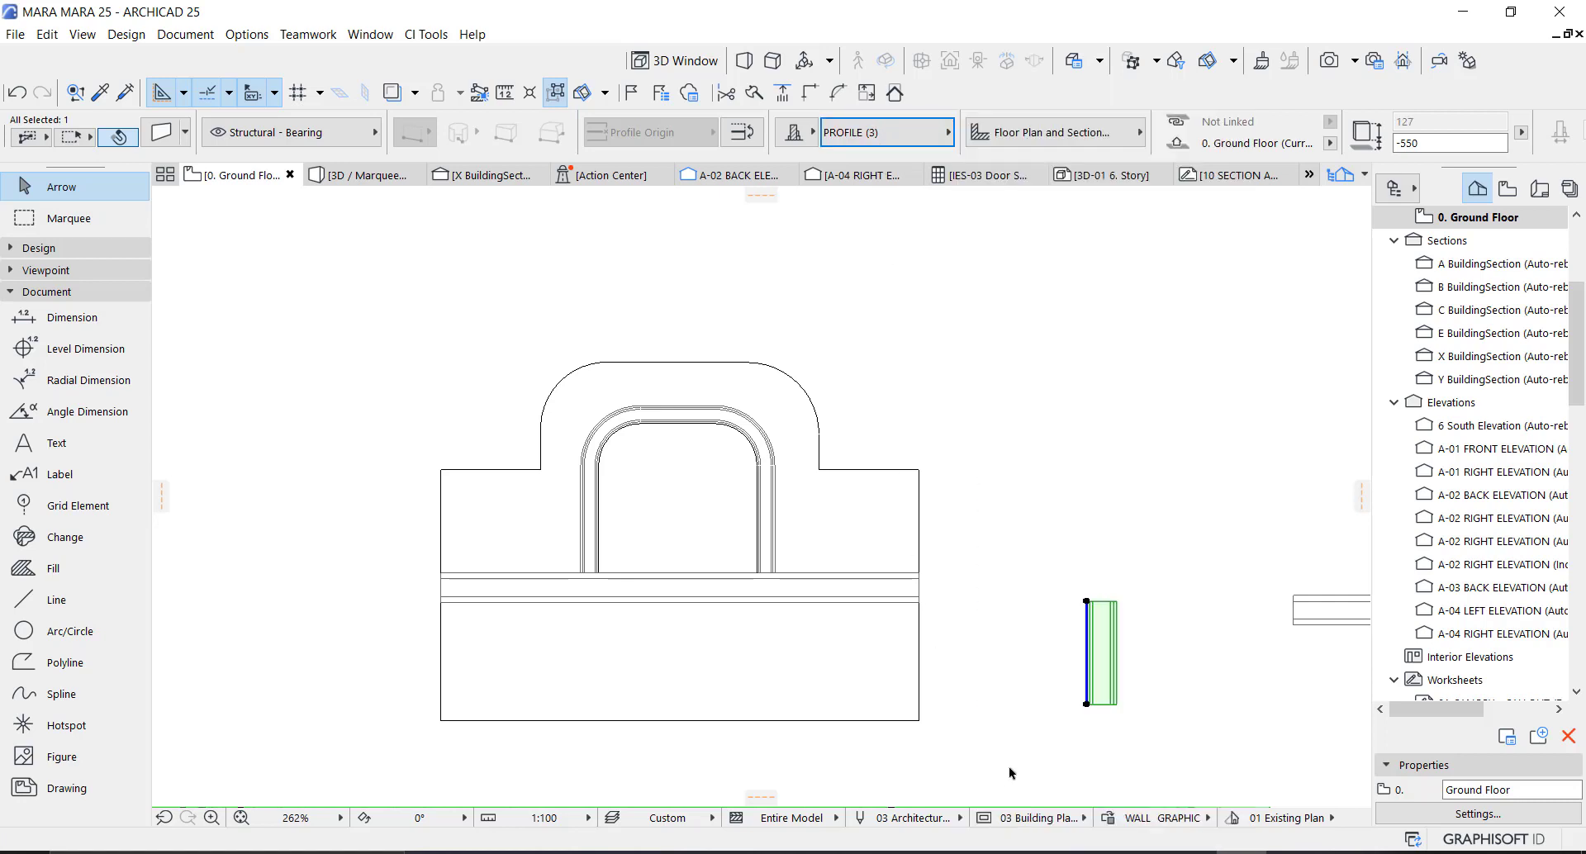
# Step: Trace the outside of the slab's outline with a PROFILE (3) wall at base elevation -550
pyautogui.keyDown('alt'); pyautogui.click(1098, 651); pyautogui.keyUp('alt')
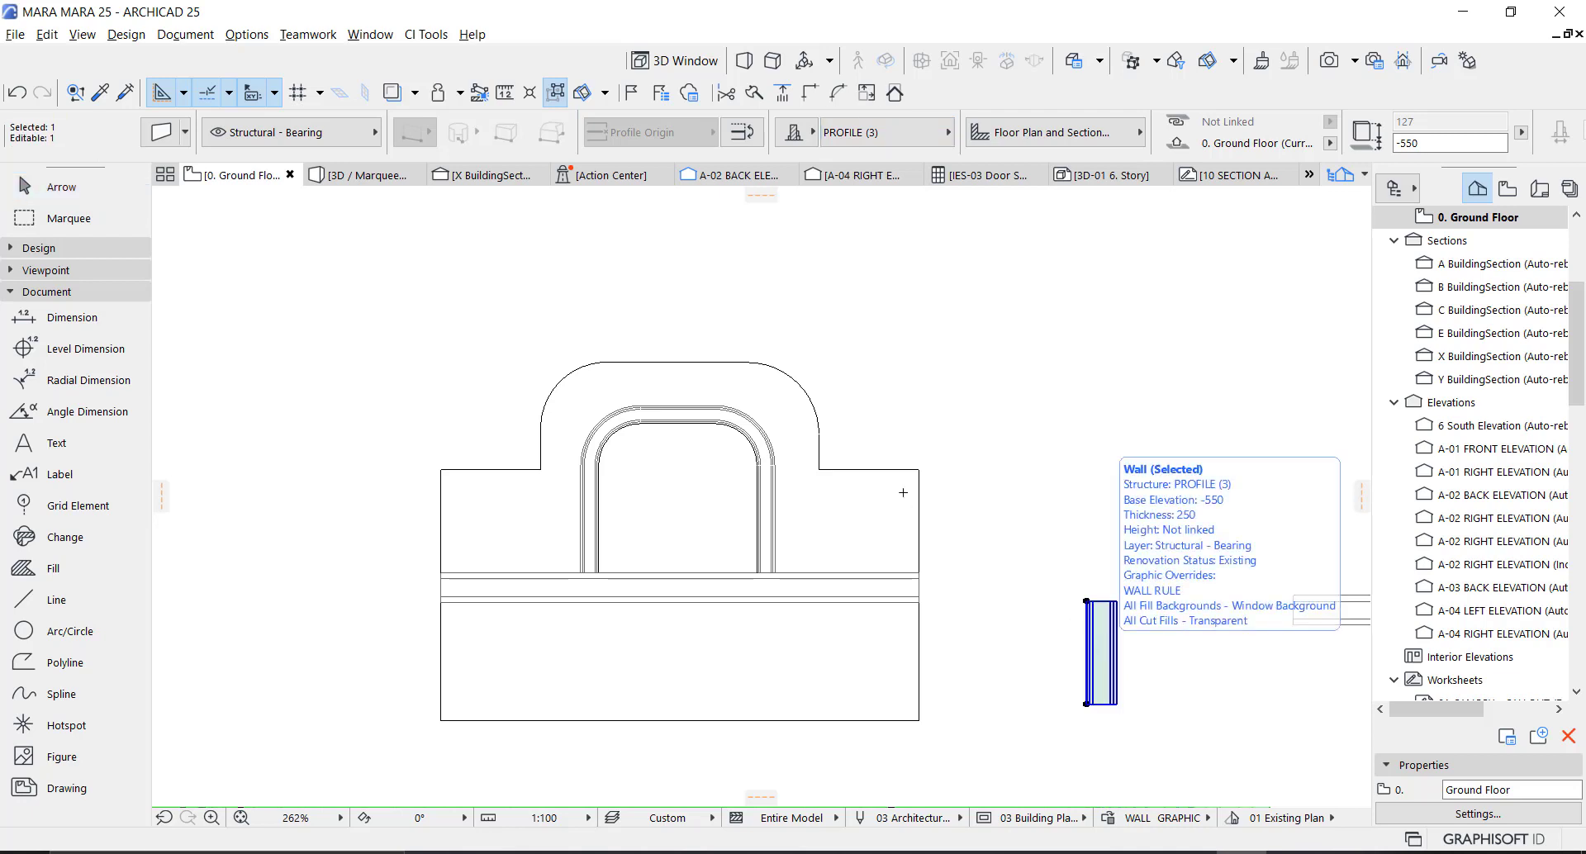
pyautogui.press('space')
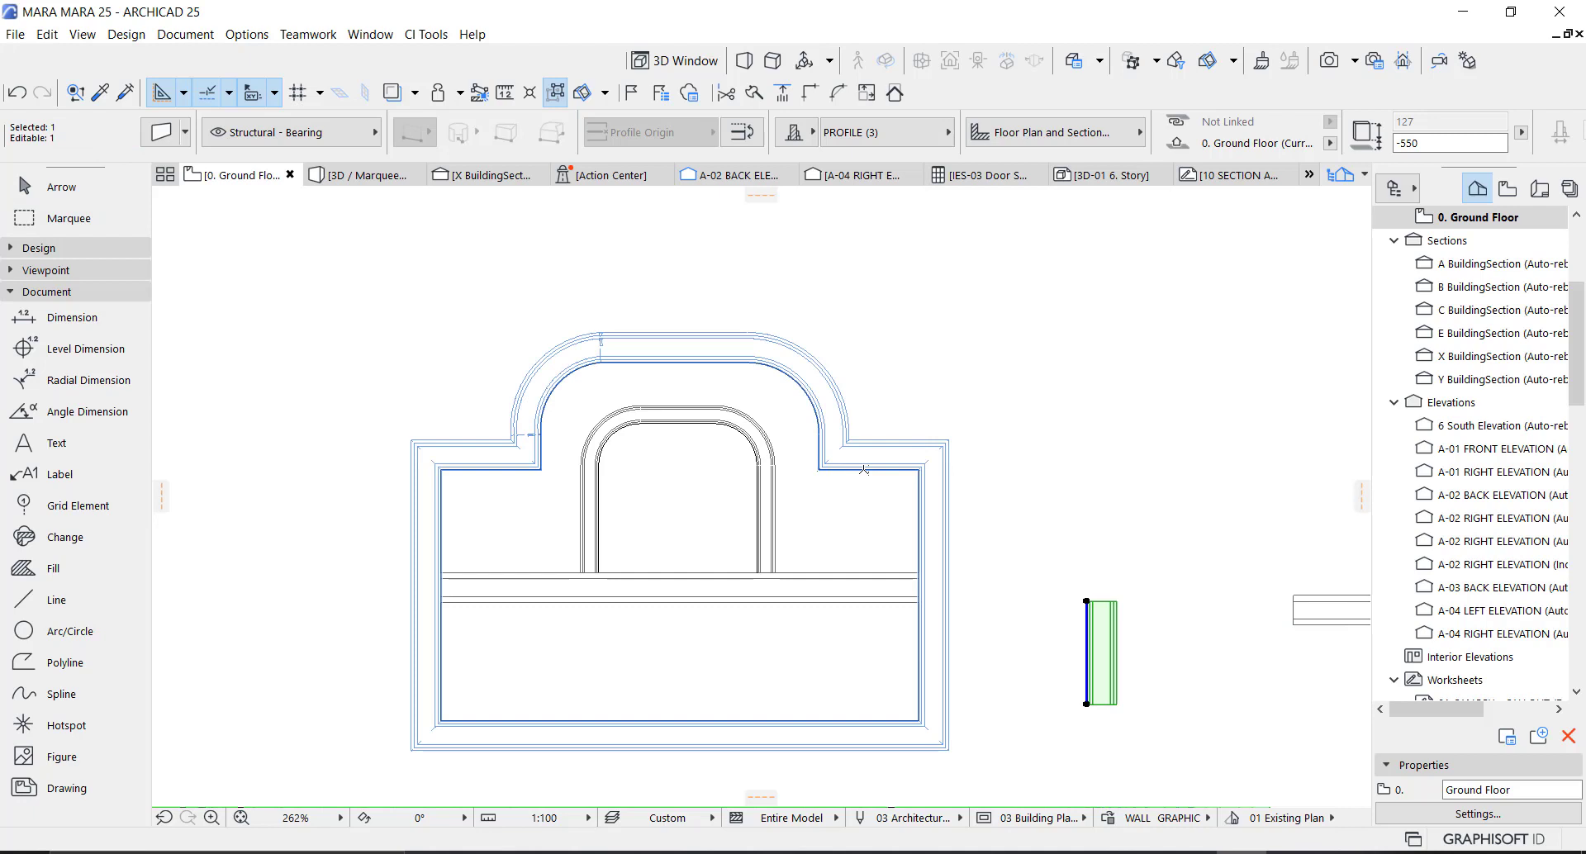
pyautogui.click(872, 479)
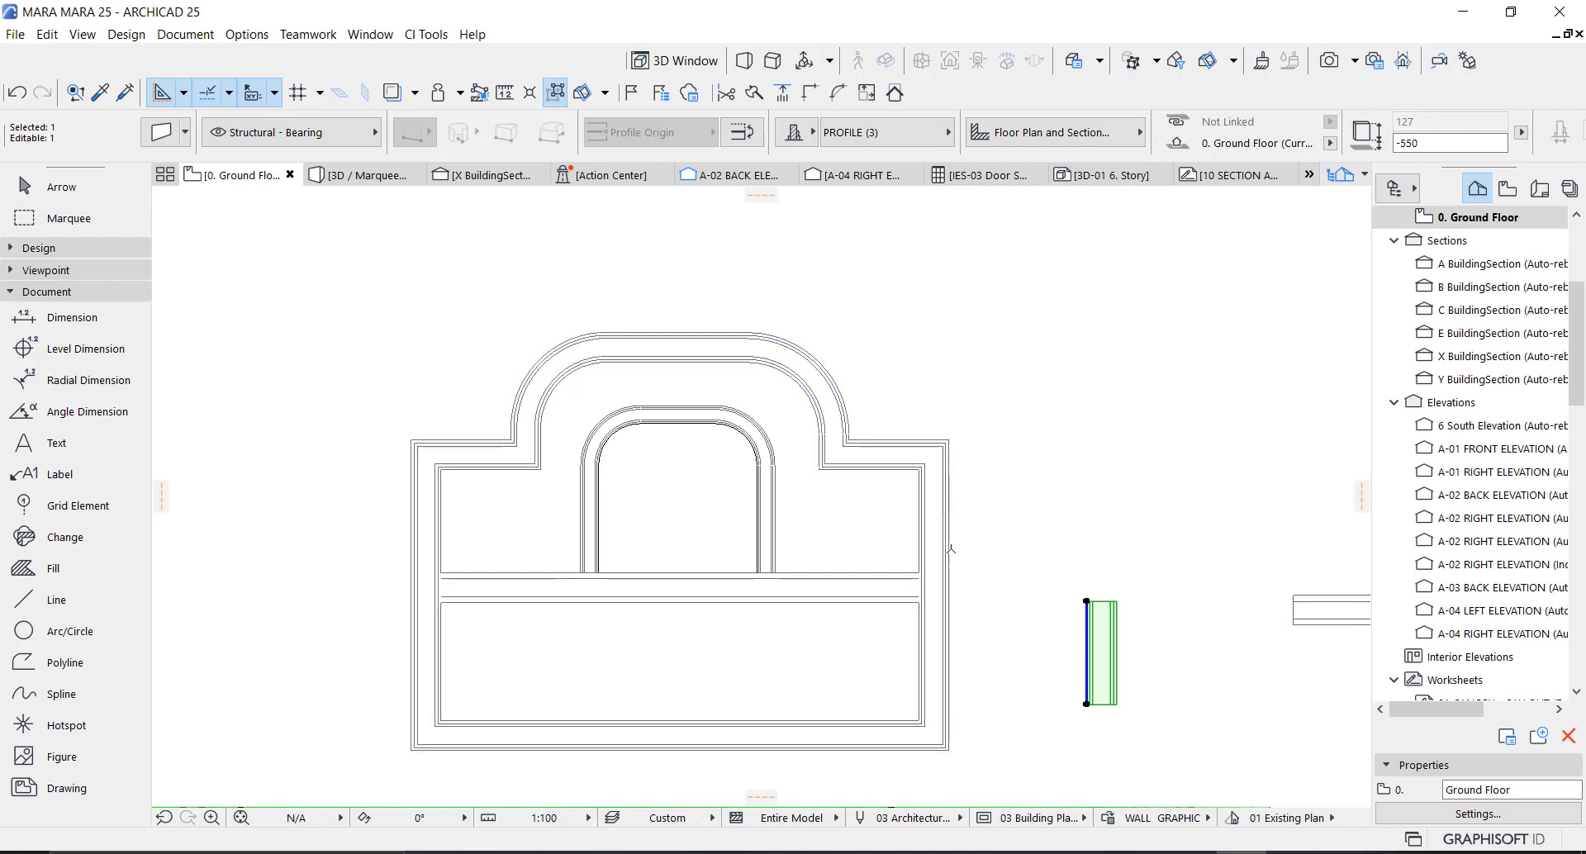
# Step: Delete the PROFILE (3) walls along the slab's two straight sides and its base edge
pyautogui.keyDown('shift'); pyautogui.click(946, 606); pyautogui.keyUp('shift')
pyautogui.keyDown('shift'); pyautogui.click(855, 746); pyautogui.keyUp('shift')
pyautogui.keyDown('shift'); pyautogui.click(430, 670); pyautogui.keyUp('shift')
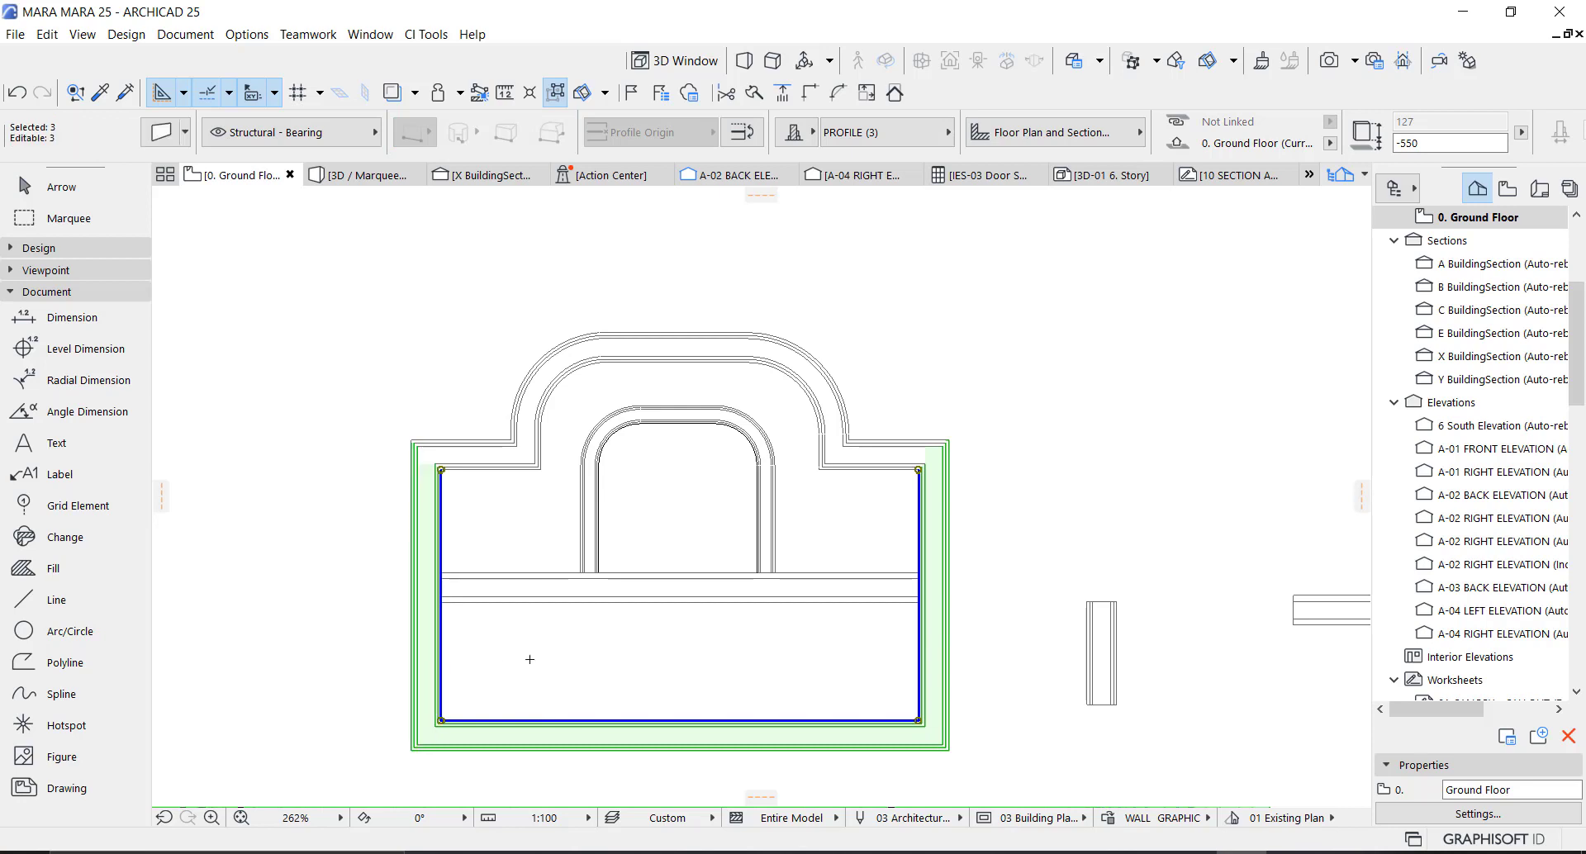
pyautogui.press('Delete')
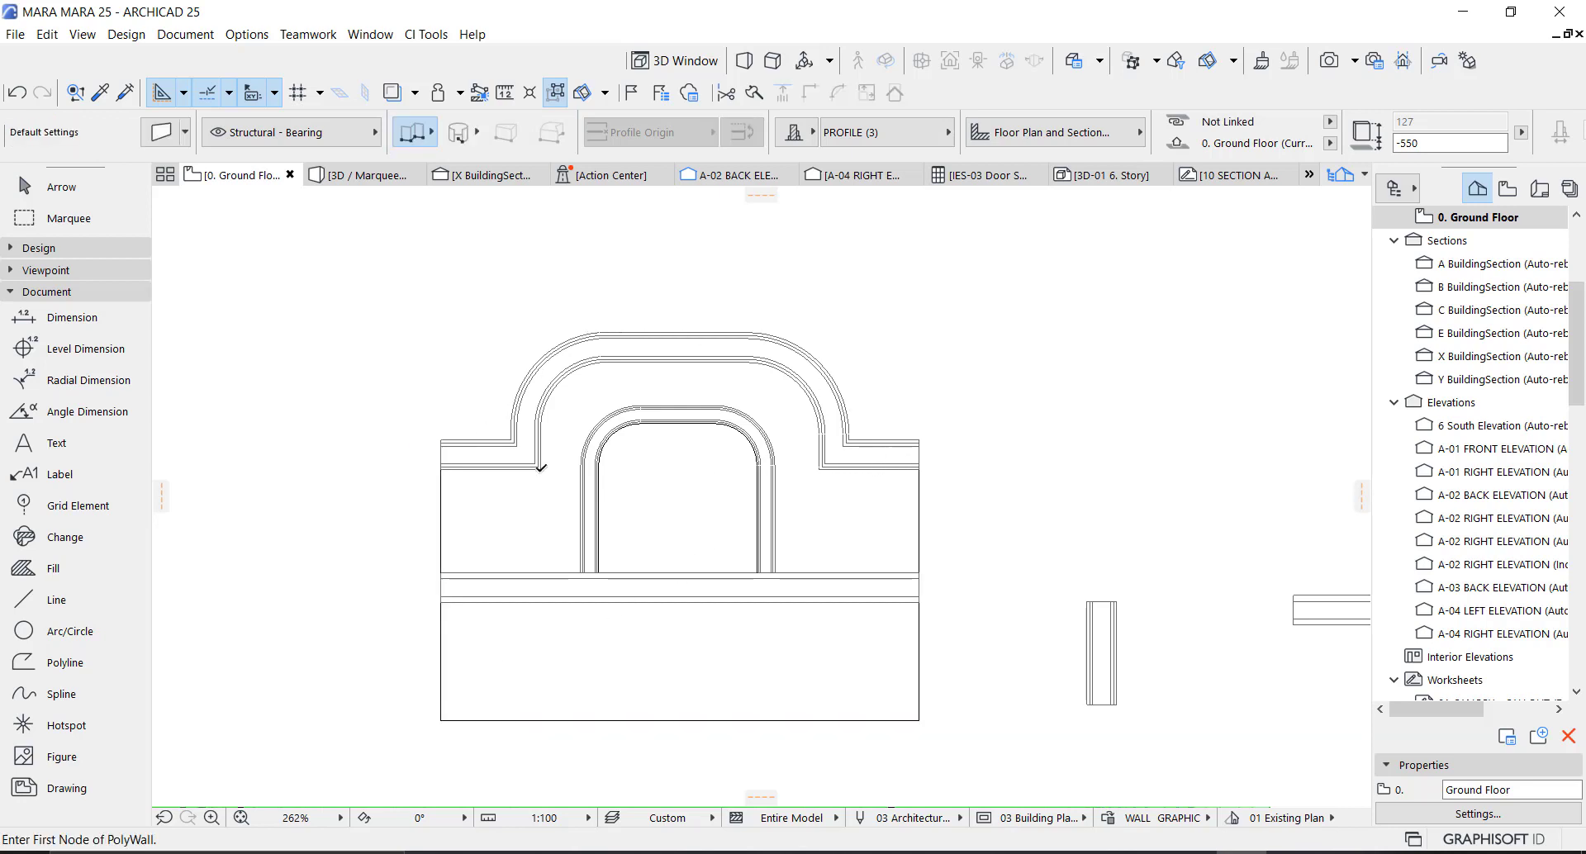
pyautogui.press('Escape')
# Step: Enclose the whole fence panel in a marquee and show it in 3D, fitted and seen from above
pyautogui.click(69, 218)
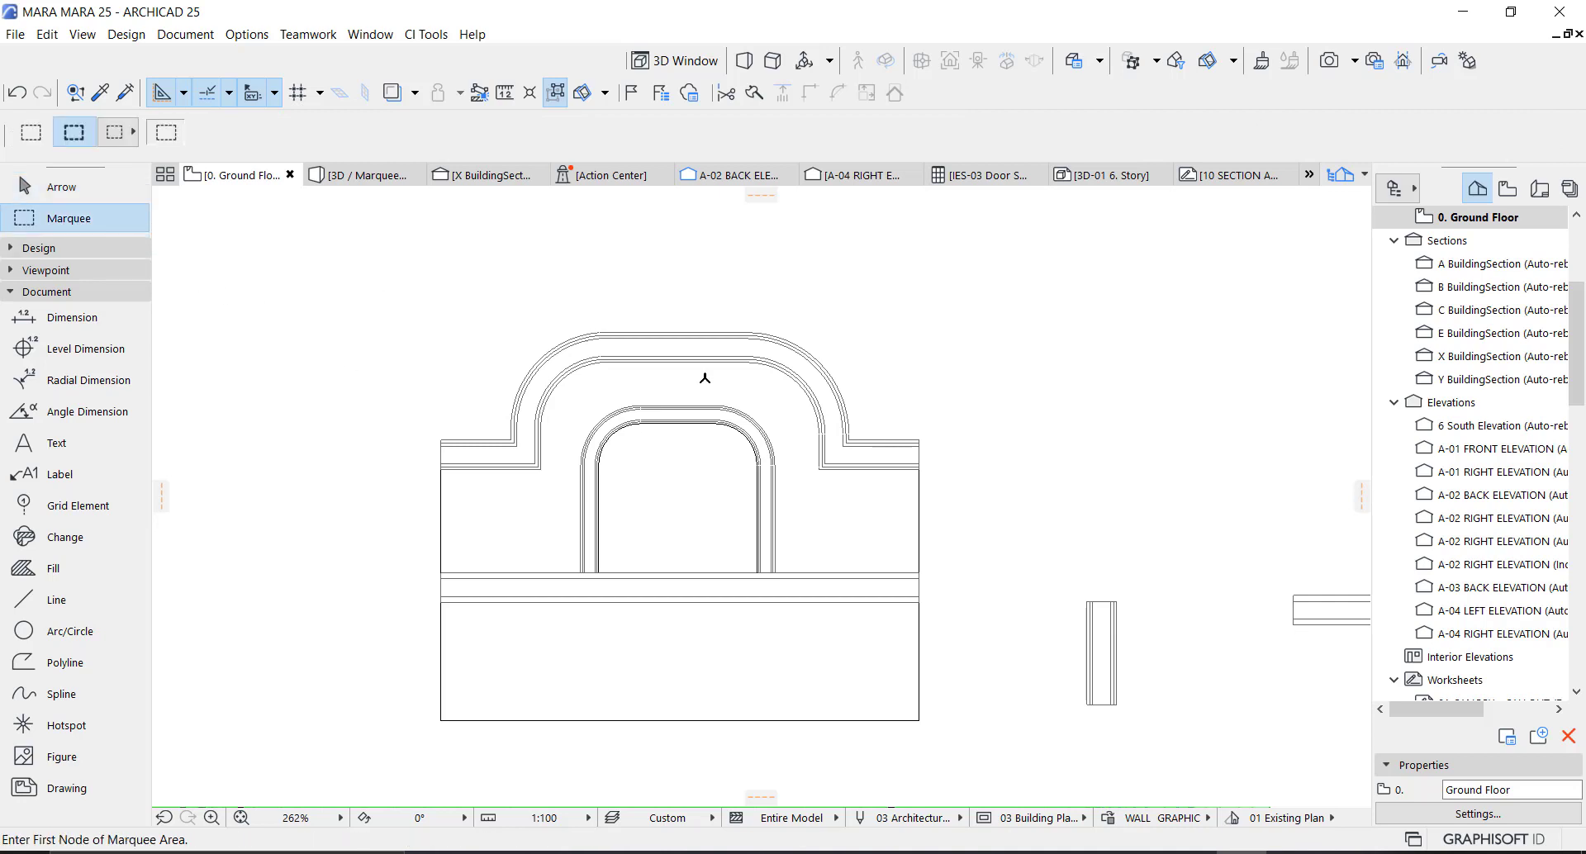
pyautogui.scroll(-3, 969, 329)
pyautogui.click(987, 318)
pyautogui.click(543, 642)
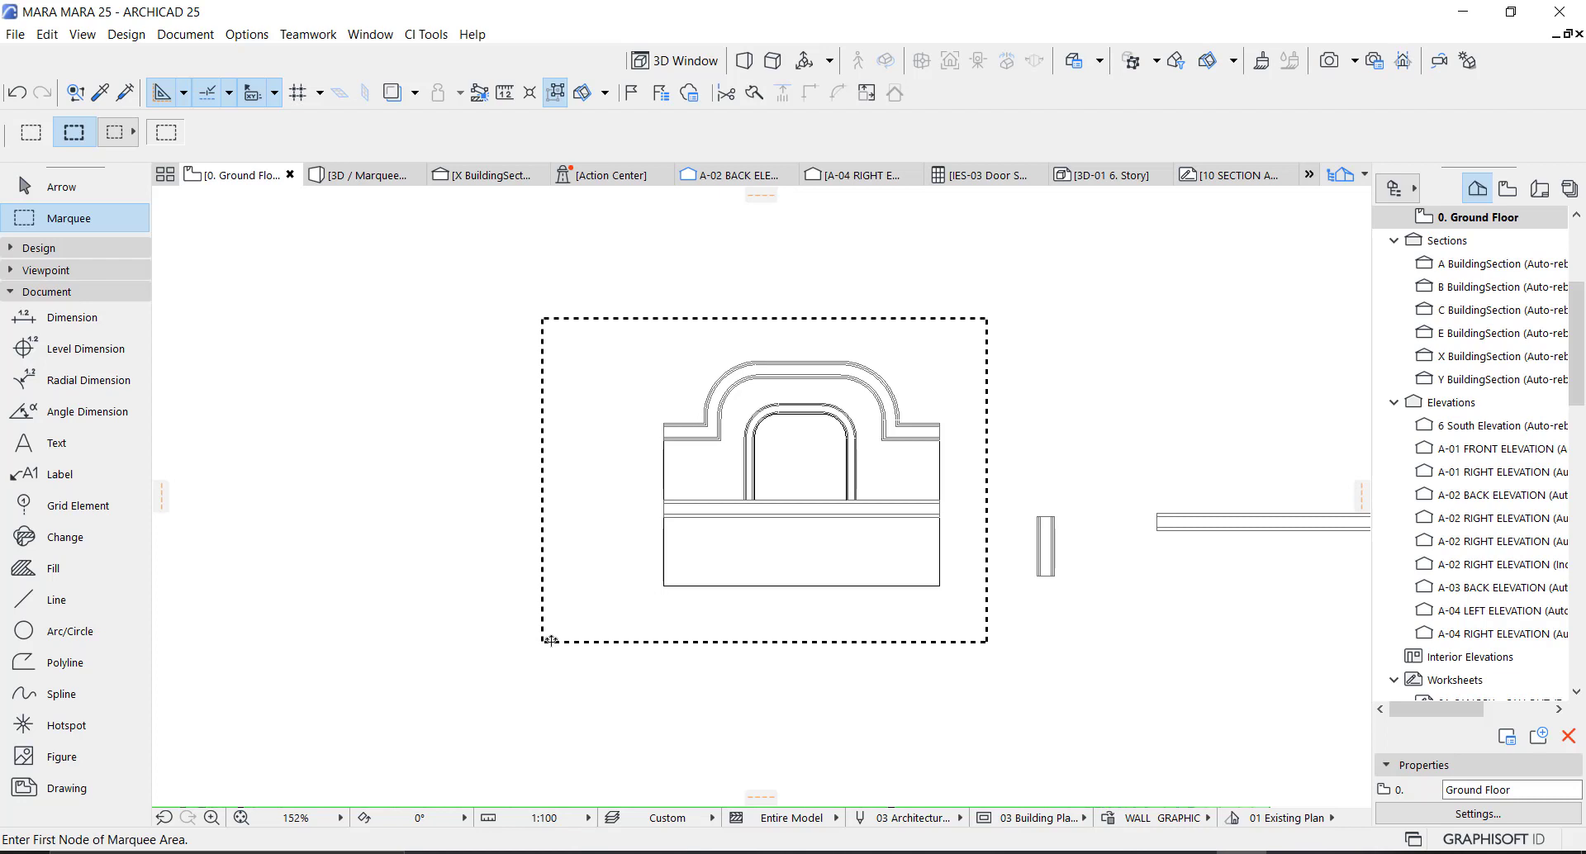
pyautogui.press('F5')
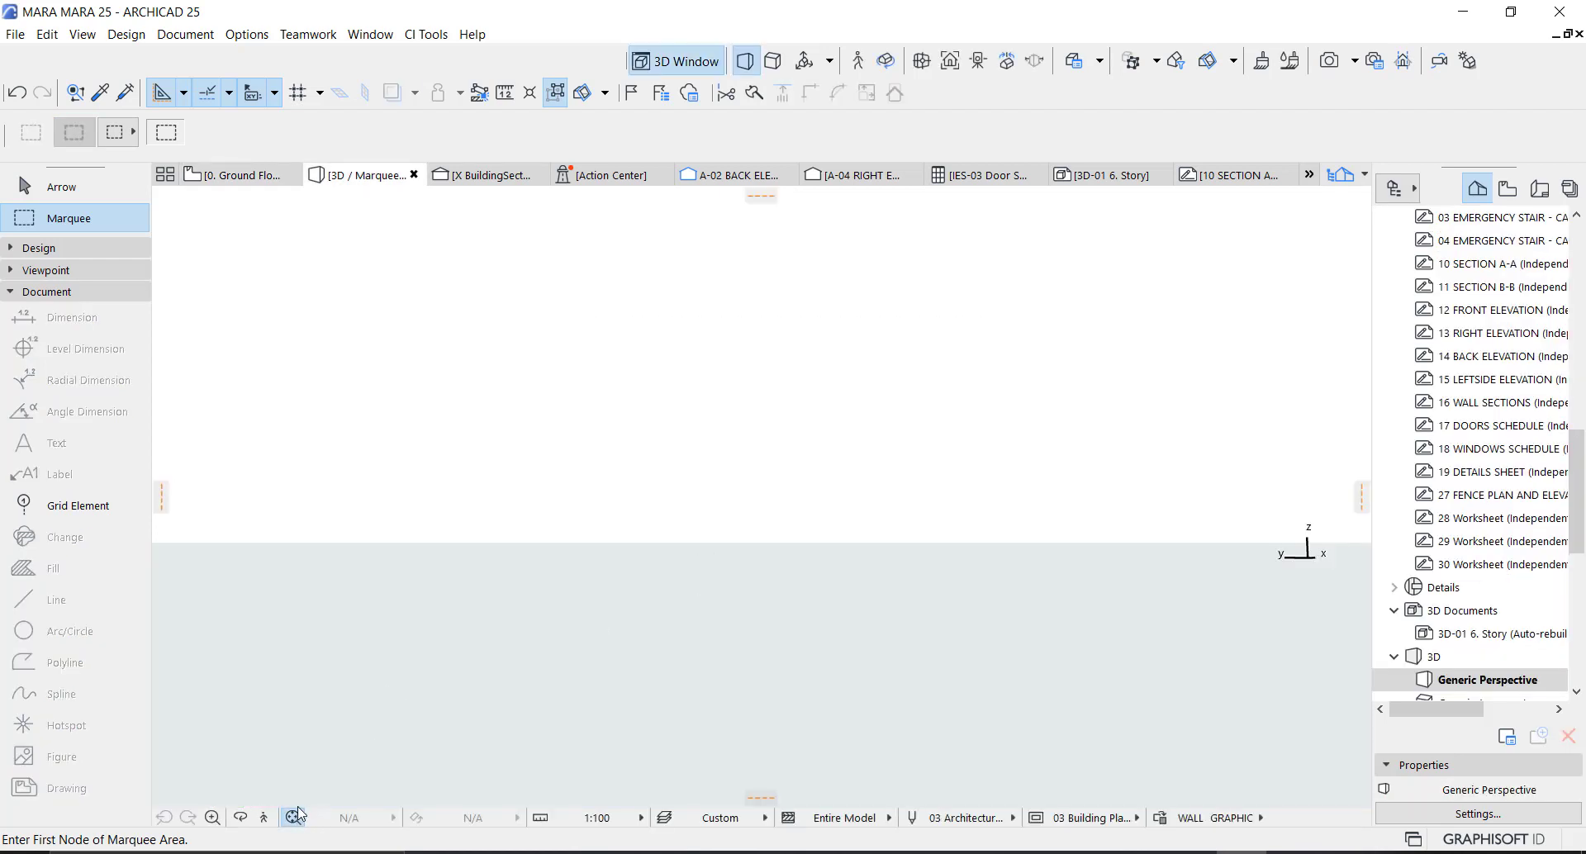
pyautogui.click(295, 817)
pyautogui.keyDown('shift'); pyautogui.moveTo(773, 487); pyautogui.dragTo(1059, 368, button='middle'); pyautogui.keyUp('shift')
pyautogui.moveTo(1058, 368); pyautogui.dragTo(661, 609)
pyautogui.press('Escape')
# Step: Override all three surfaces of the slab with Paint - Titanium White and deselect it
pyautogui.click(970, 610)
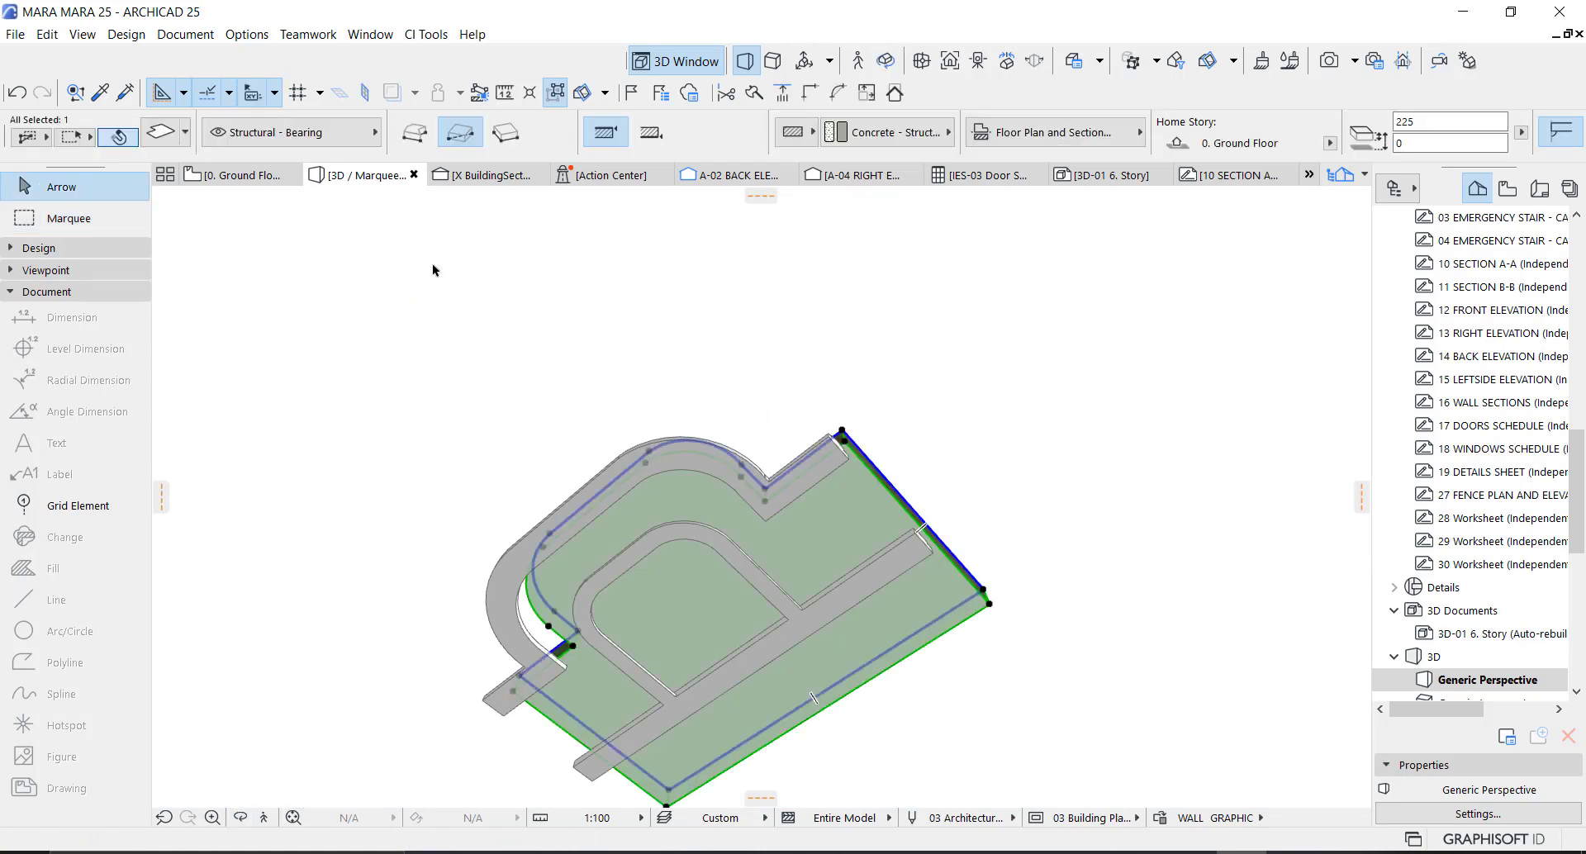
pyautogui.click(176, 143)
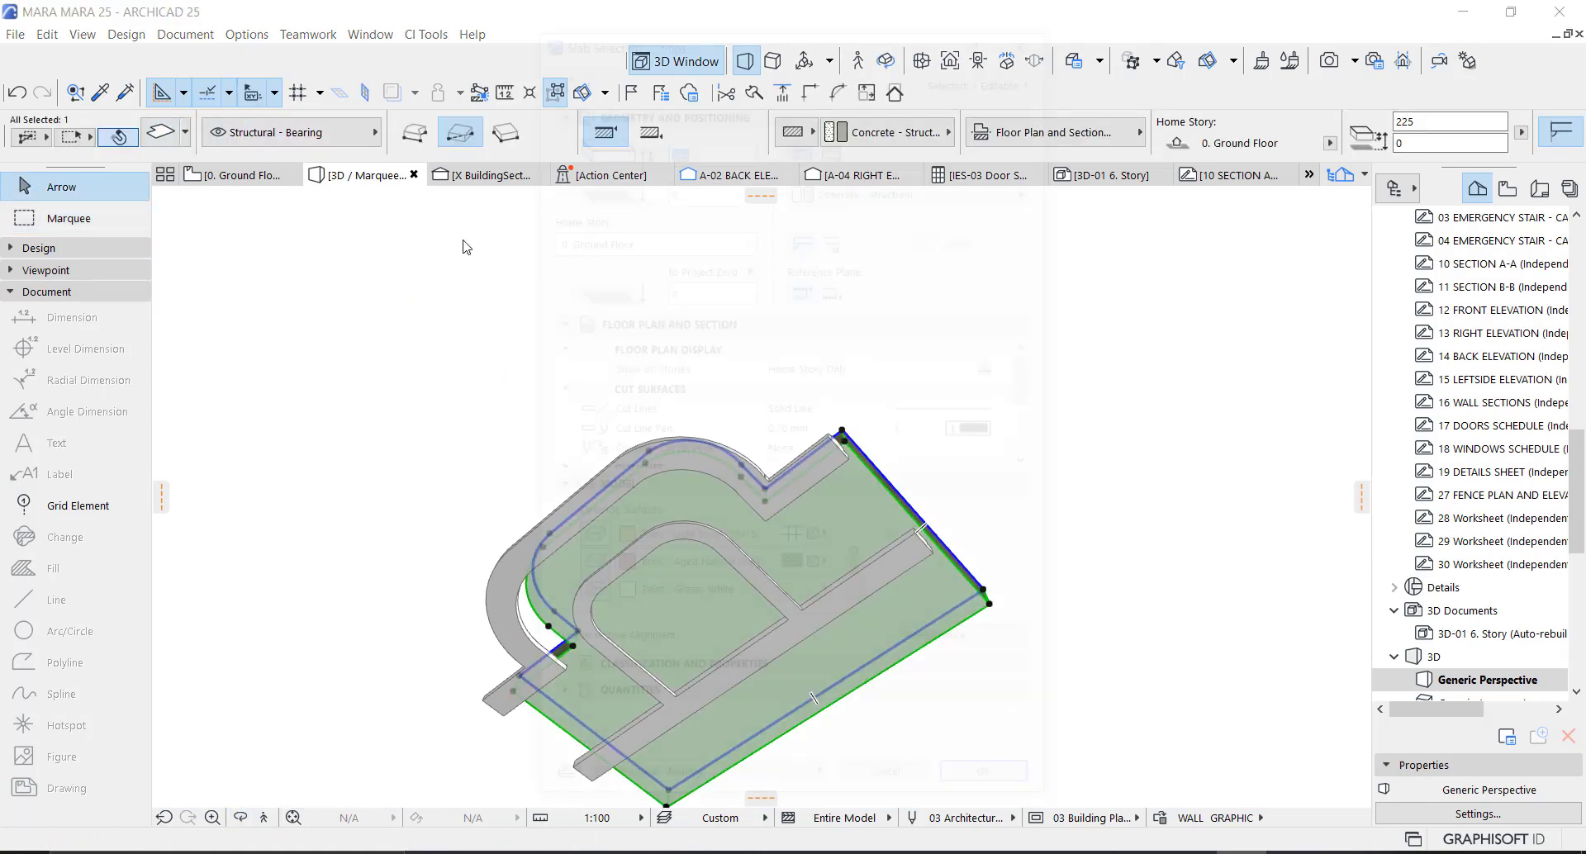
pyautogui.click(709, 541)
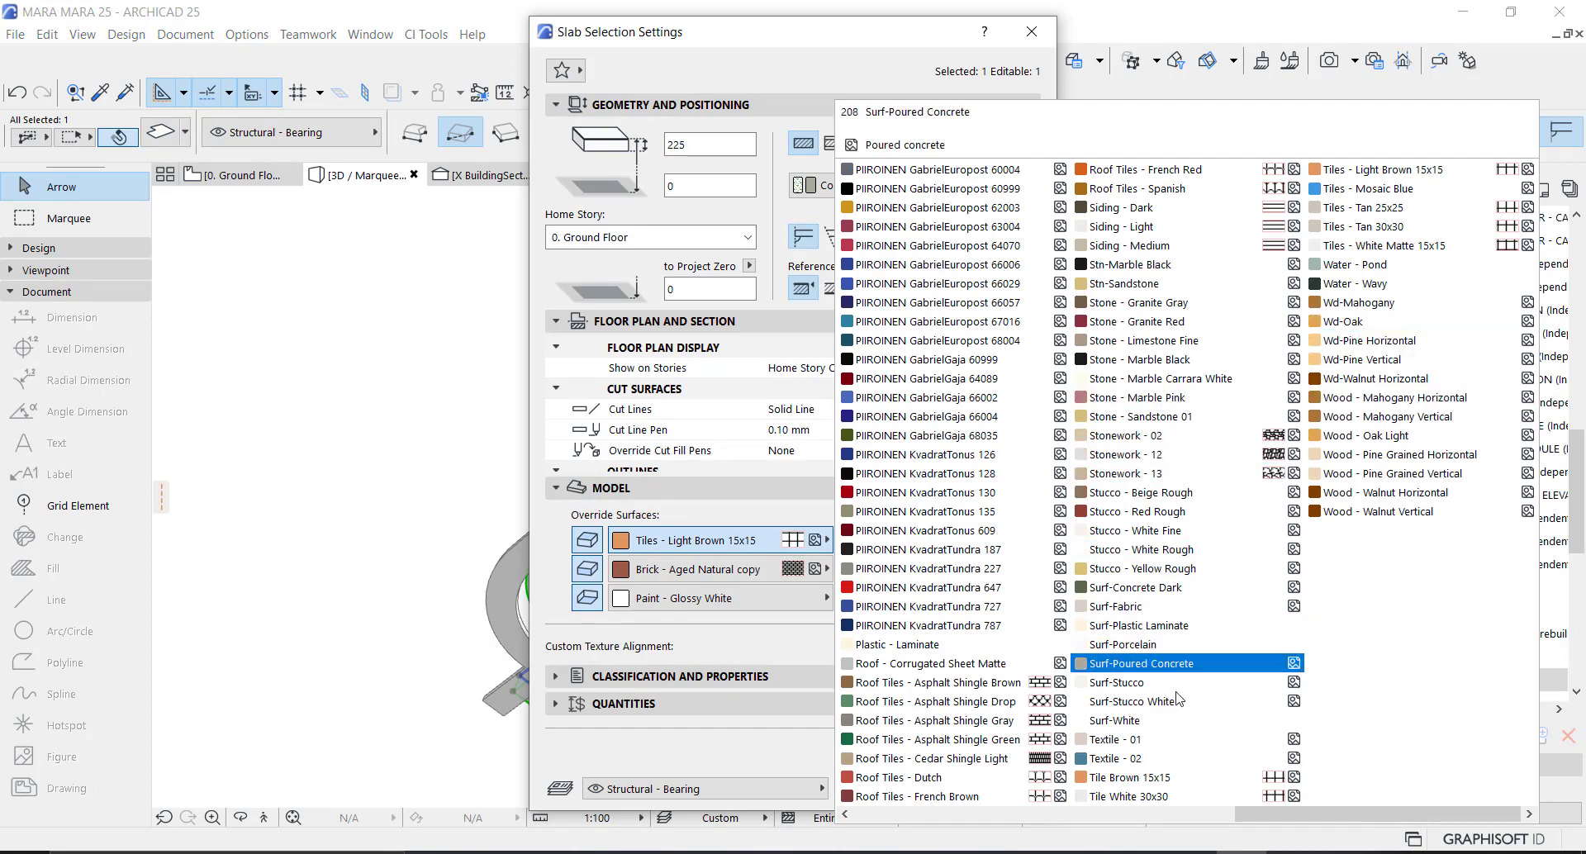
pyautogui.click(1145, 814)
pyautogui.click(1024, 625)
pyautogui.click(861, 549)
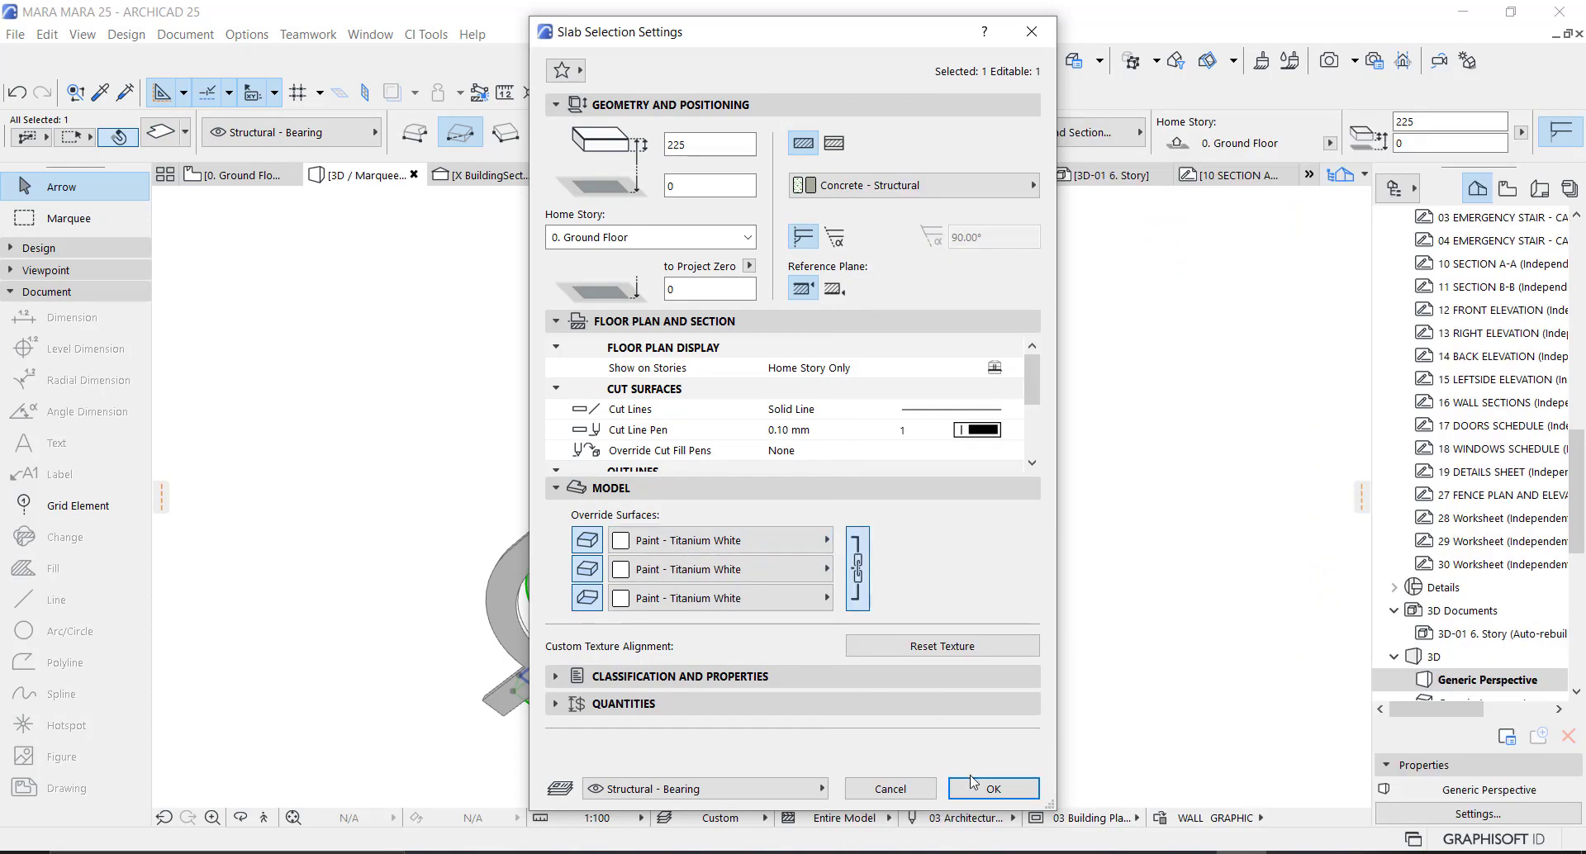
pyautogui.click(962, 791)
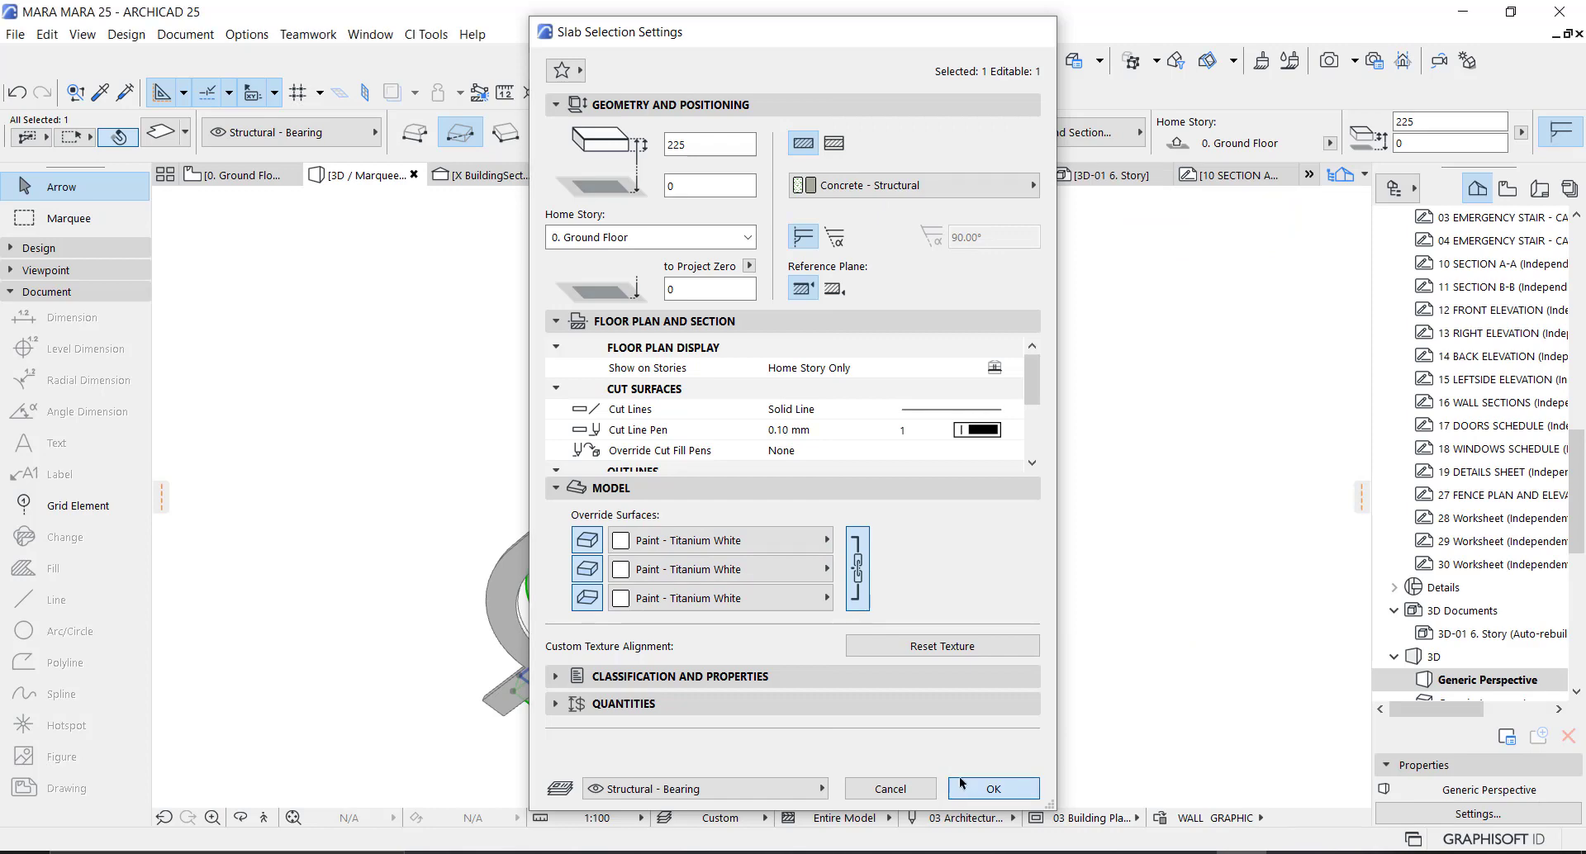
pyautogui.press('Escape')
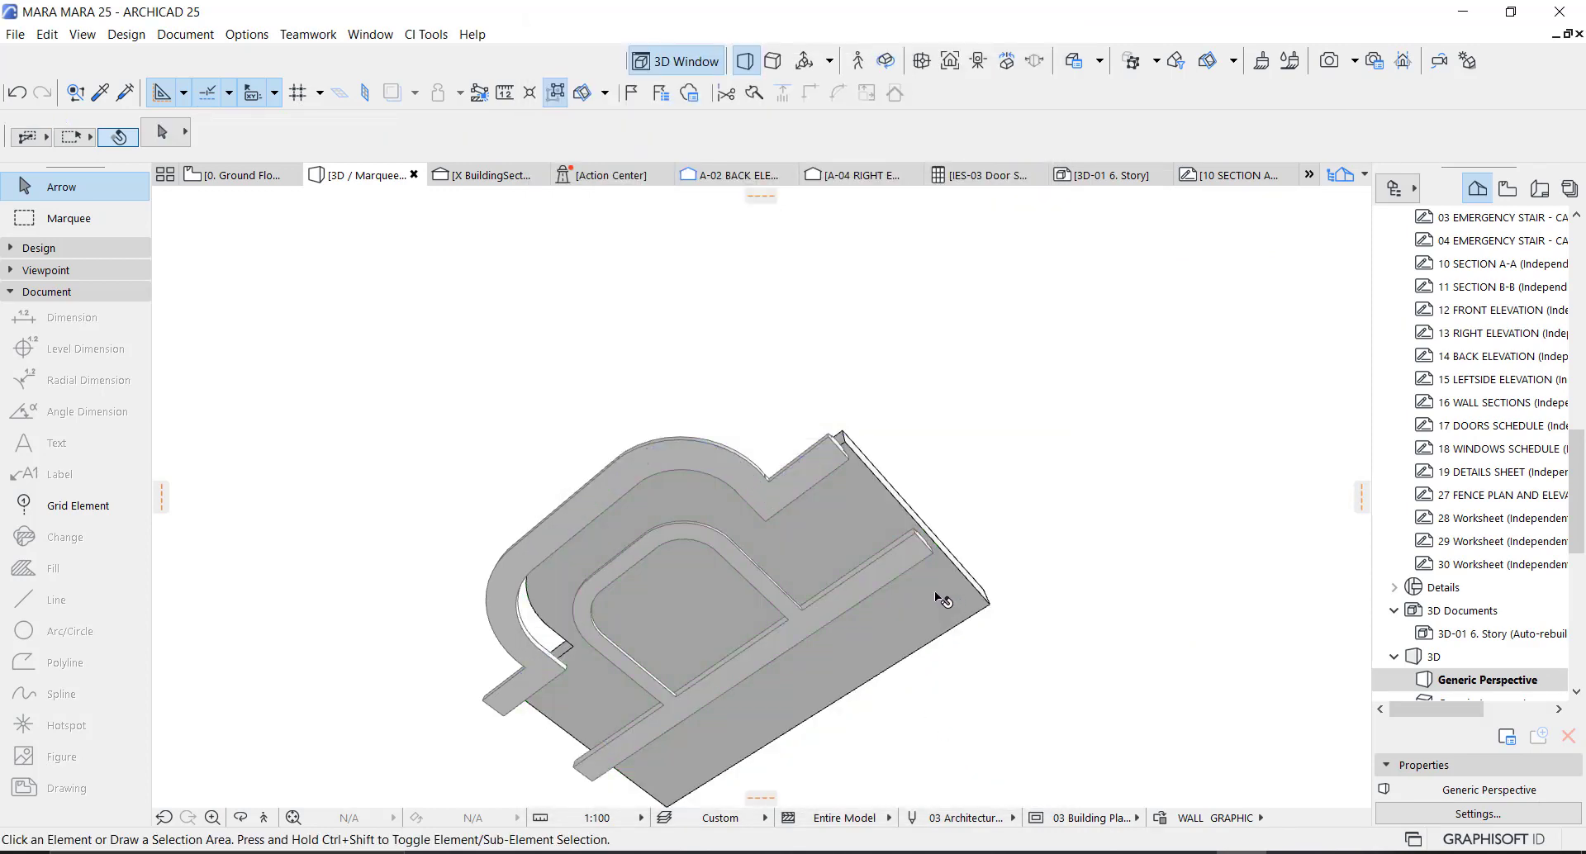
# Step: Move the slab vertically down so its top face meets the underside of the profile walls
pyautogui.keyDown('shift'); pyautogui.moveTo(859, 566); pyautogui.dragTo(640, 726, button='middle'); pyautogui.keyUp('shift')
pyautogui.keyDown('shift'); pyautogui.moveTo(754, 521); pyautogui.dragTo(806, 504, button='middle'); pyautogui.keyUp('shift')
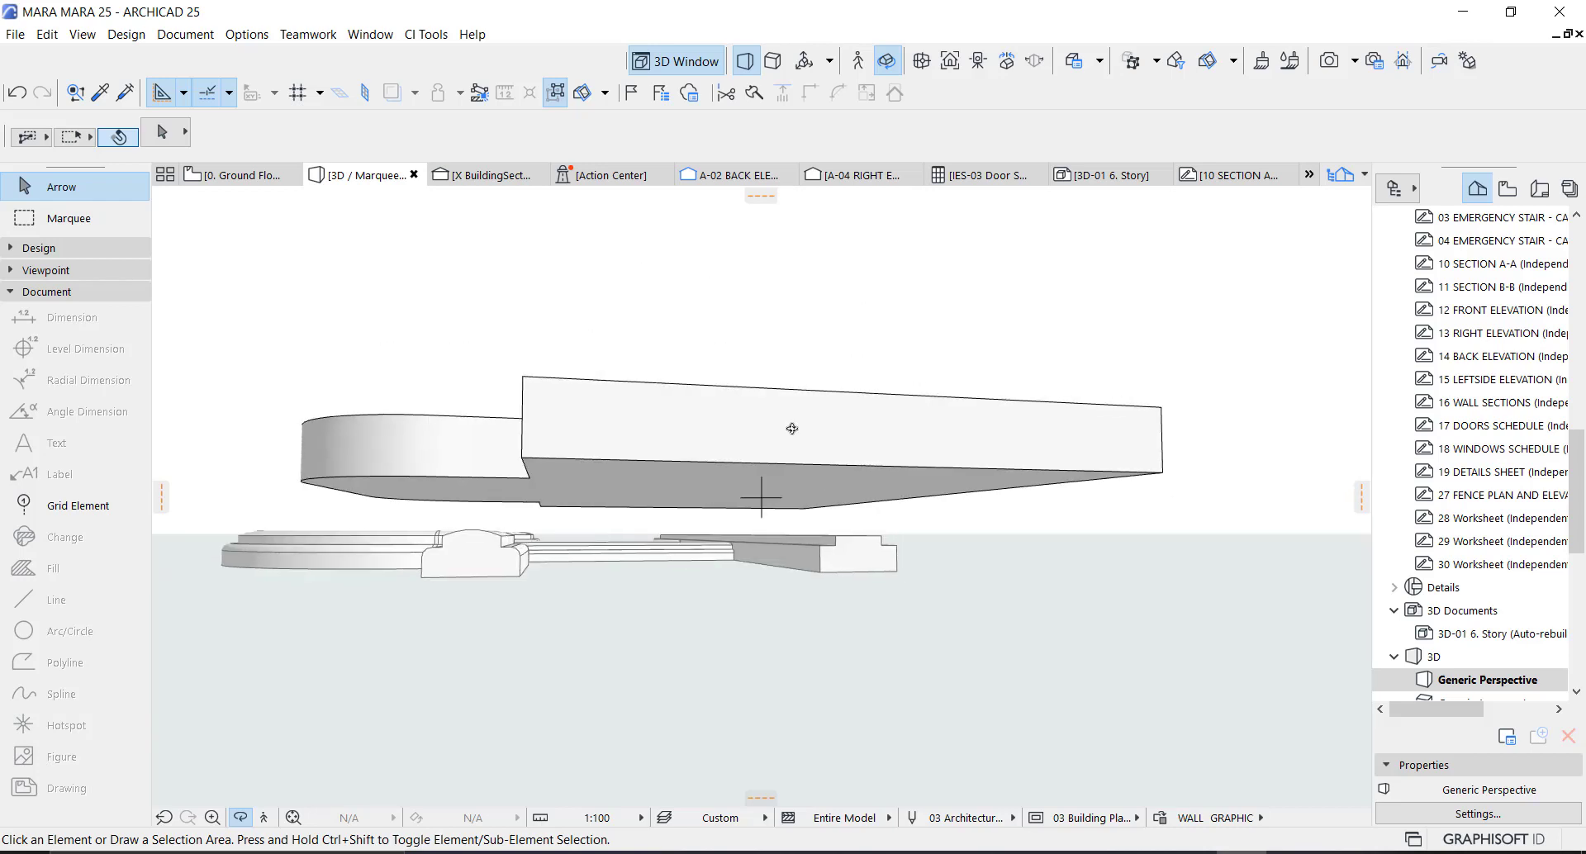
pyautogui.click(951, 428)
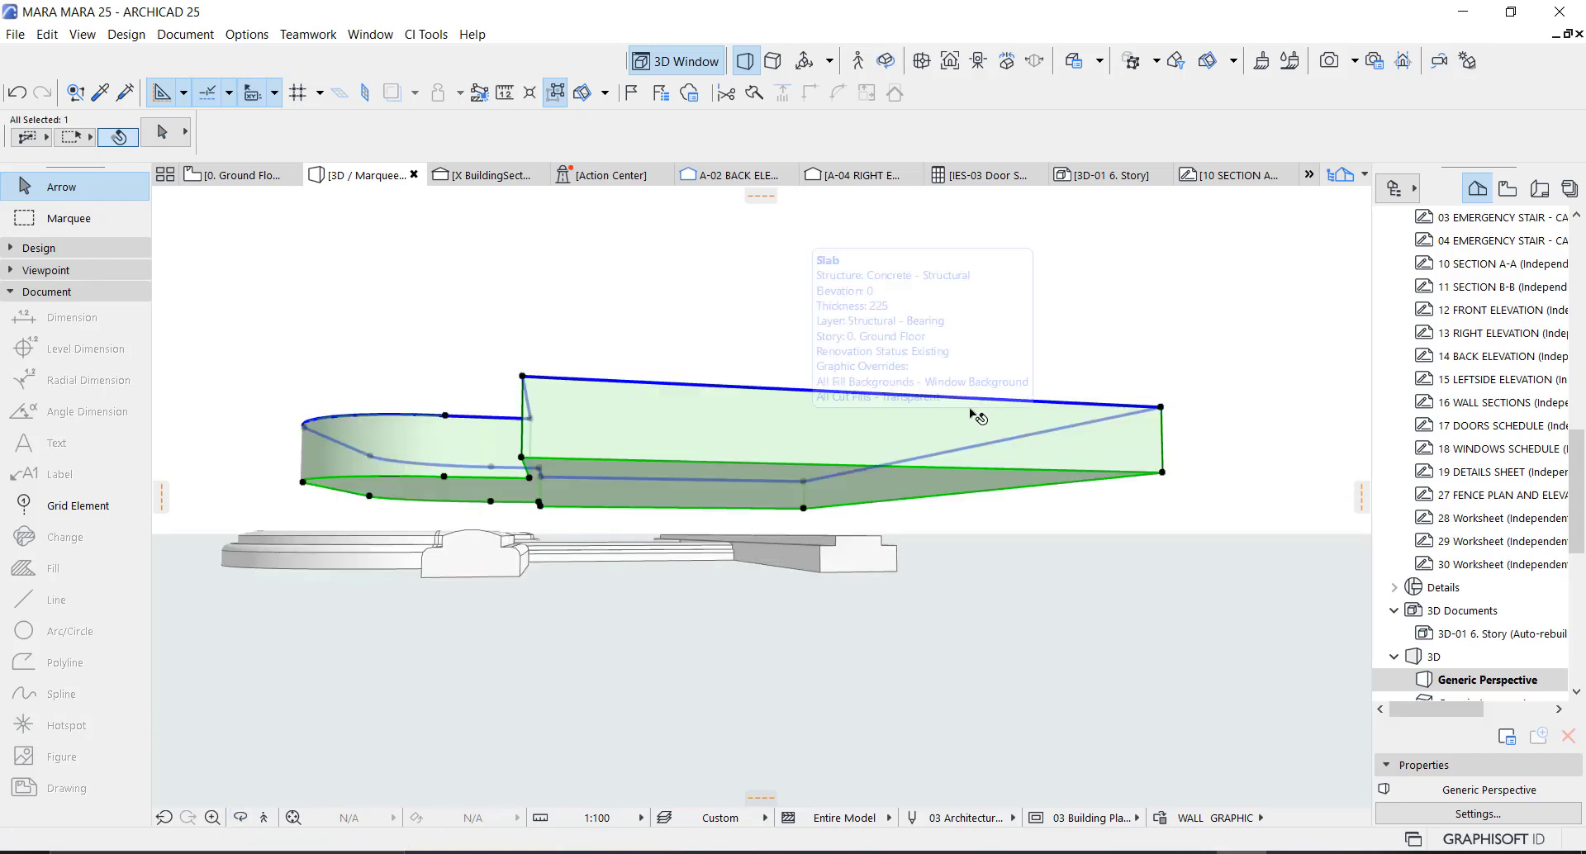
pyautogui.click(1161, 408)
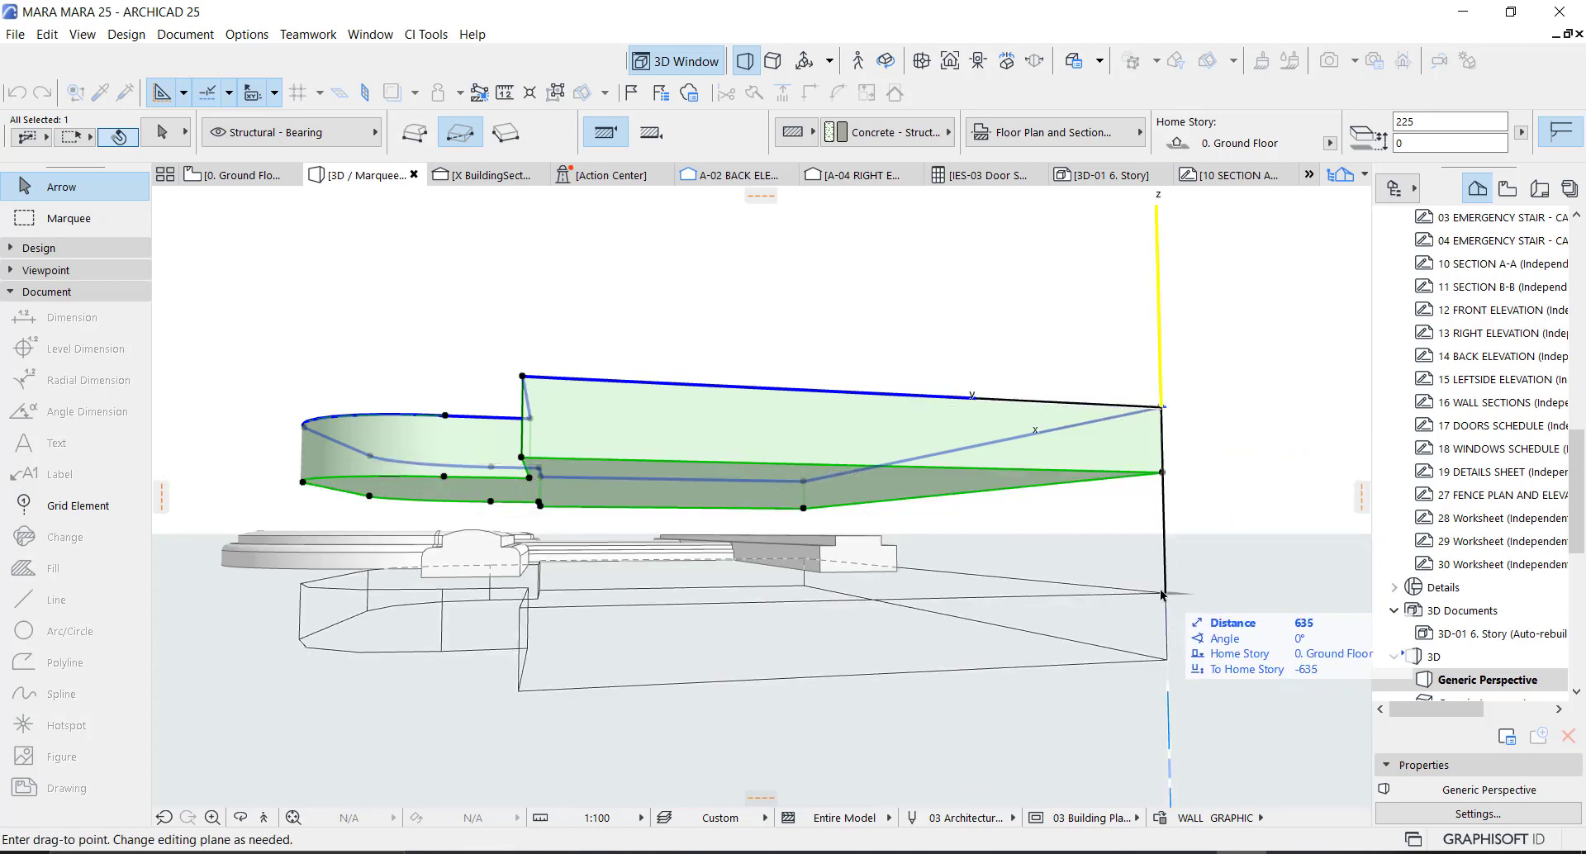
pyautogui.click(823, 576)
pyautogui.press('Escape')
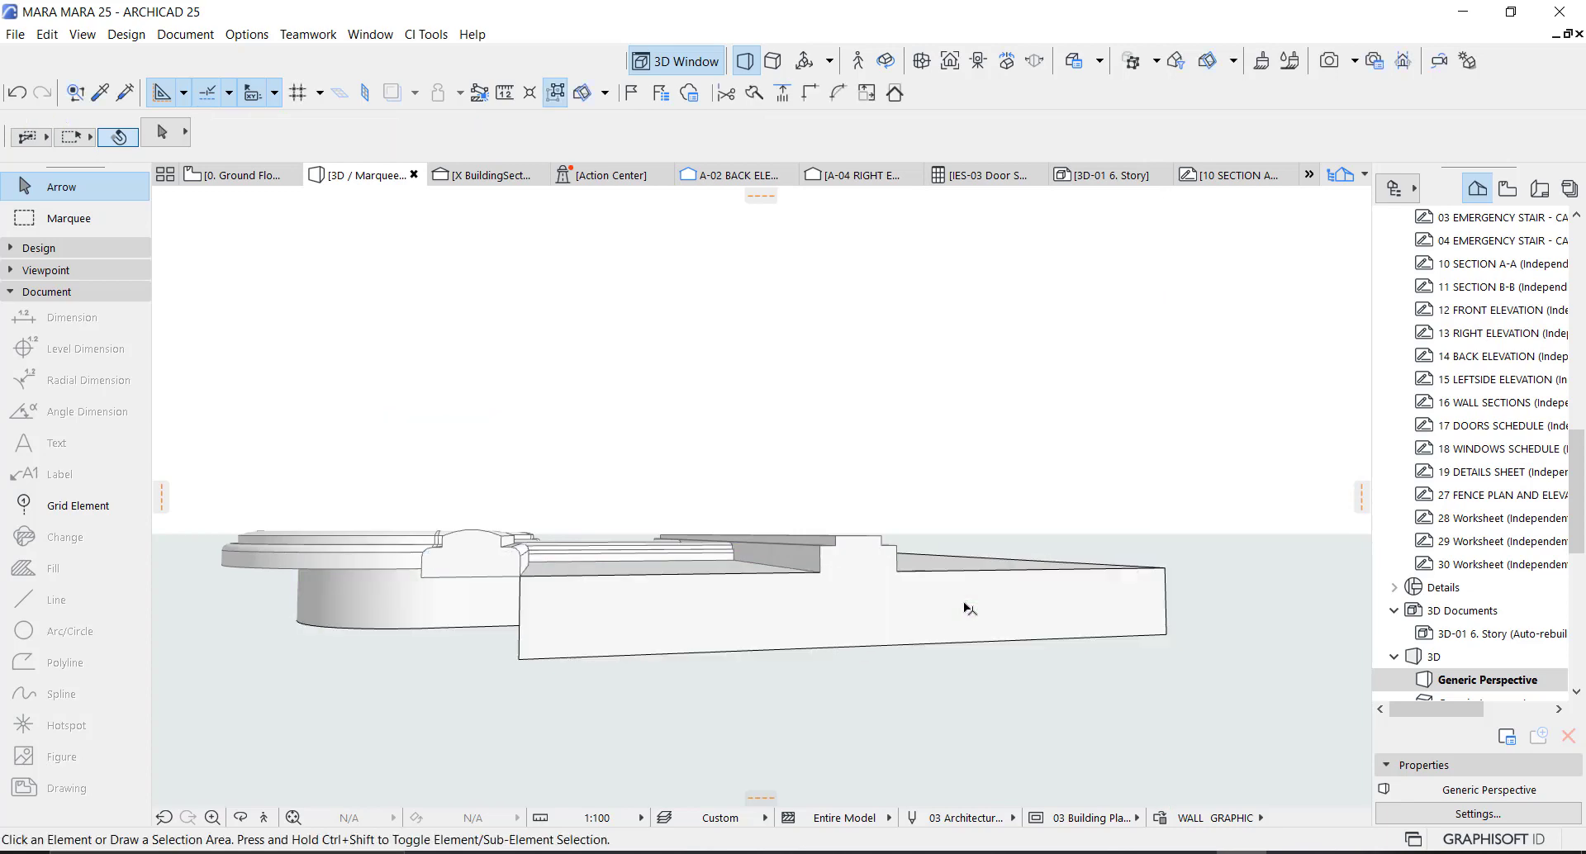
# Step: Select the straight outline wall at the slab's near shoulder and open its PROFILE (3) cross-section for editing
pyautogui.keyDown('shift'); pyautogui.moveTo(944, 570); pyautogui.dragTo(673, 758, button='middle'); pyautogui.keyUp('shift')
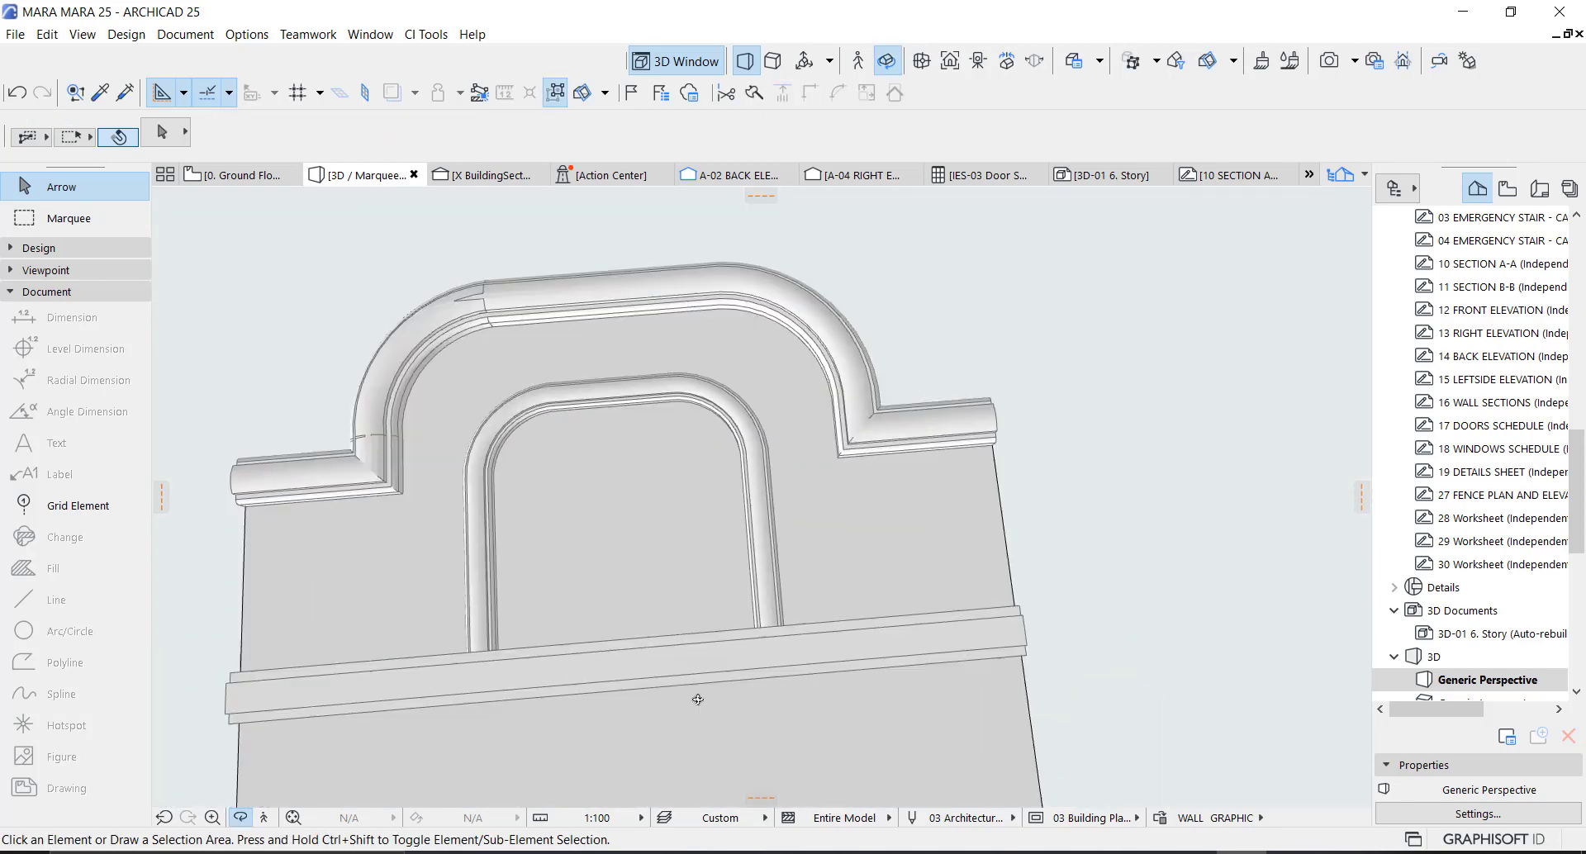
pyautogui.scroll(-3, 793, 441)
pyautogui.keyDown('shift'); pyautogui.moveTo(738, 467); pyautogui.dragTo(568, 589, button='middle'); pyautogui.keyUp('shift')
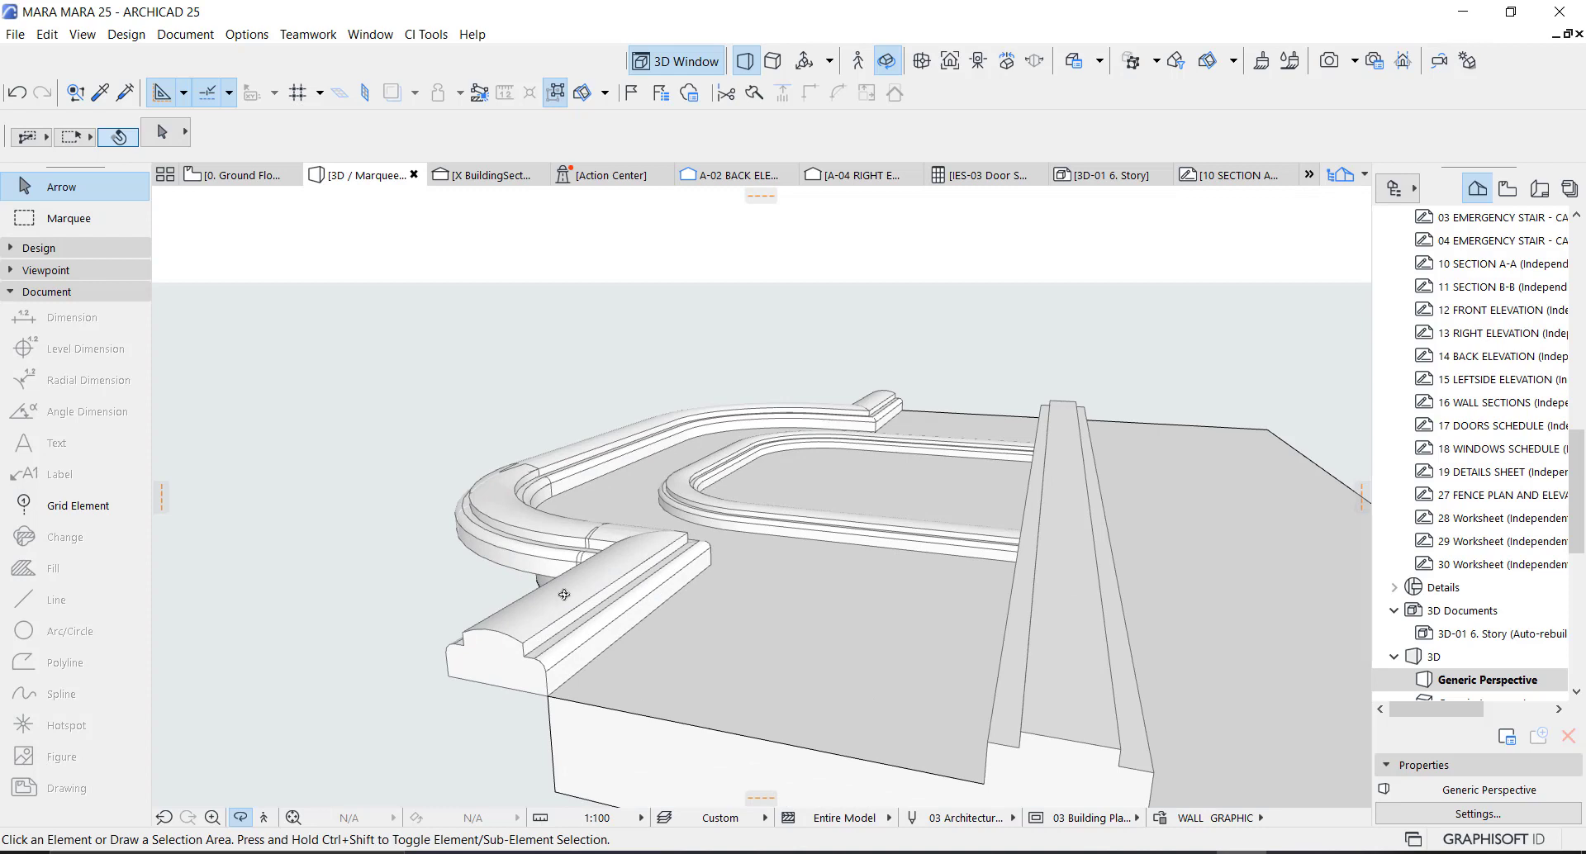
pyautogui.keyDown('shift'); pyautogui.moveTo(632, 518); pyautogui.dragTo(681, 486, button='middle'); pyautogui.keyUp('shift')
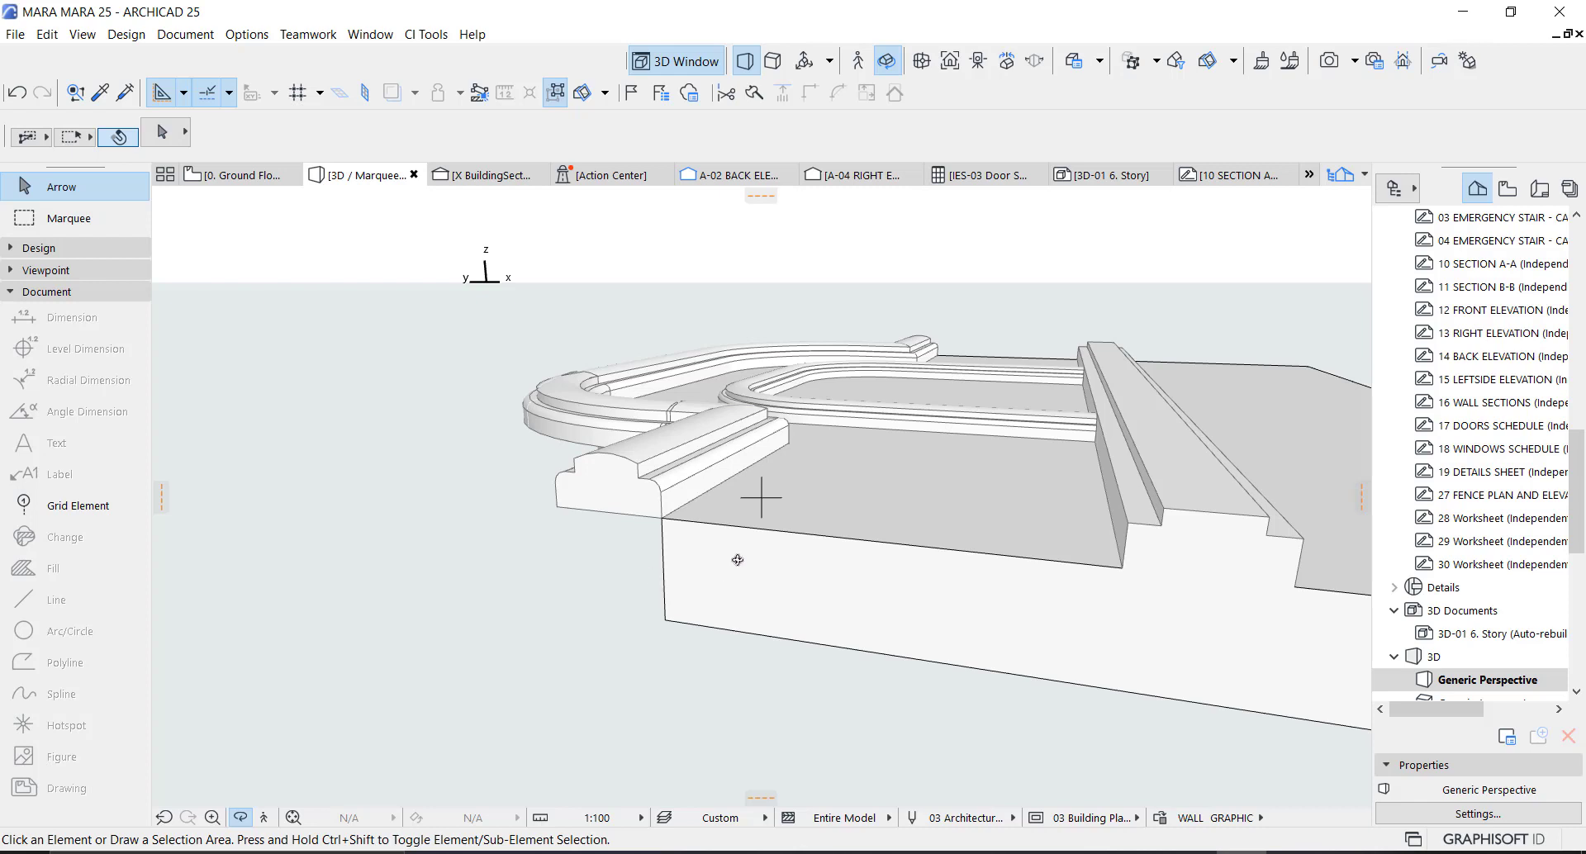
pyautogui.click(630, 486)
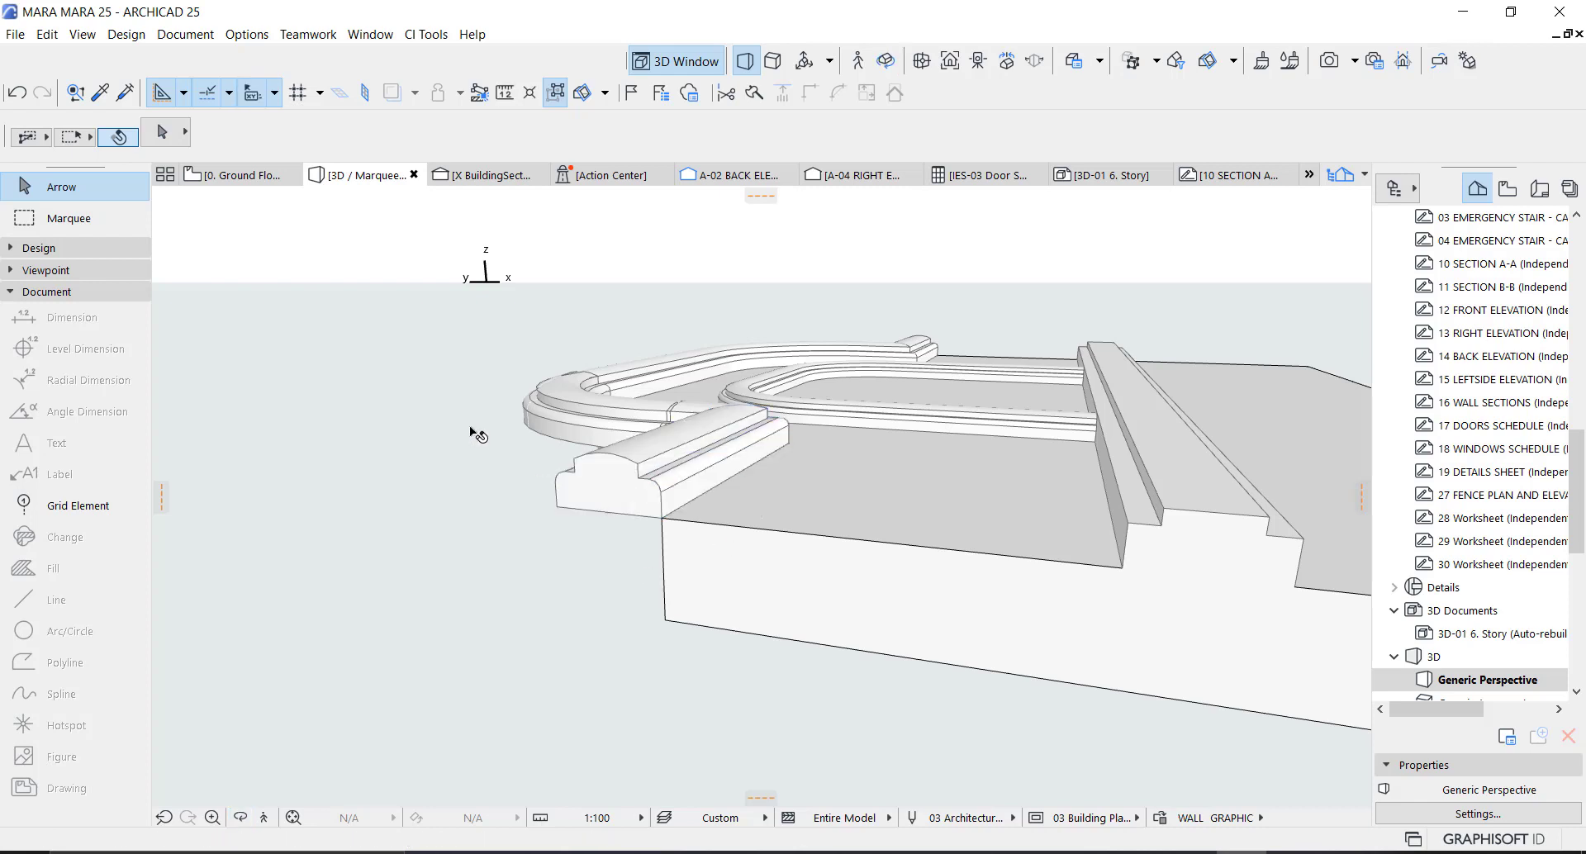
pyautogui.rightClick(448, 414)
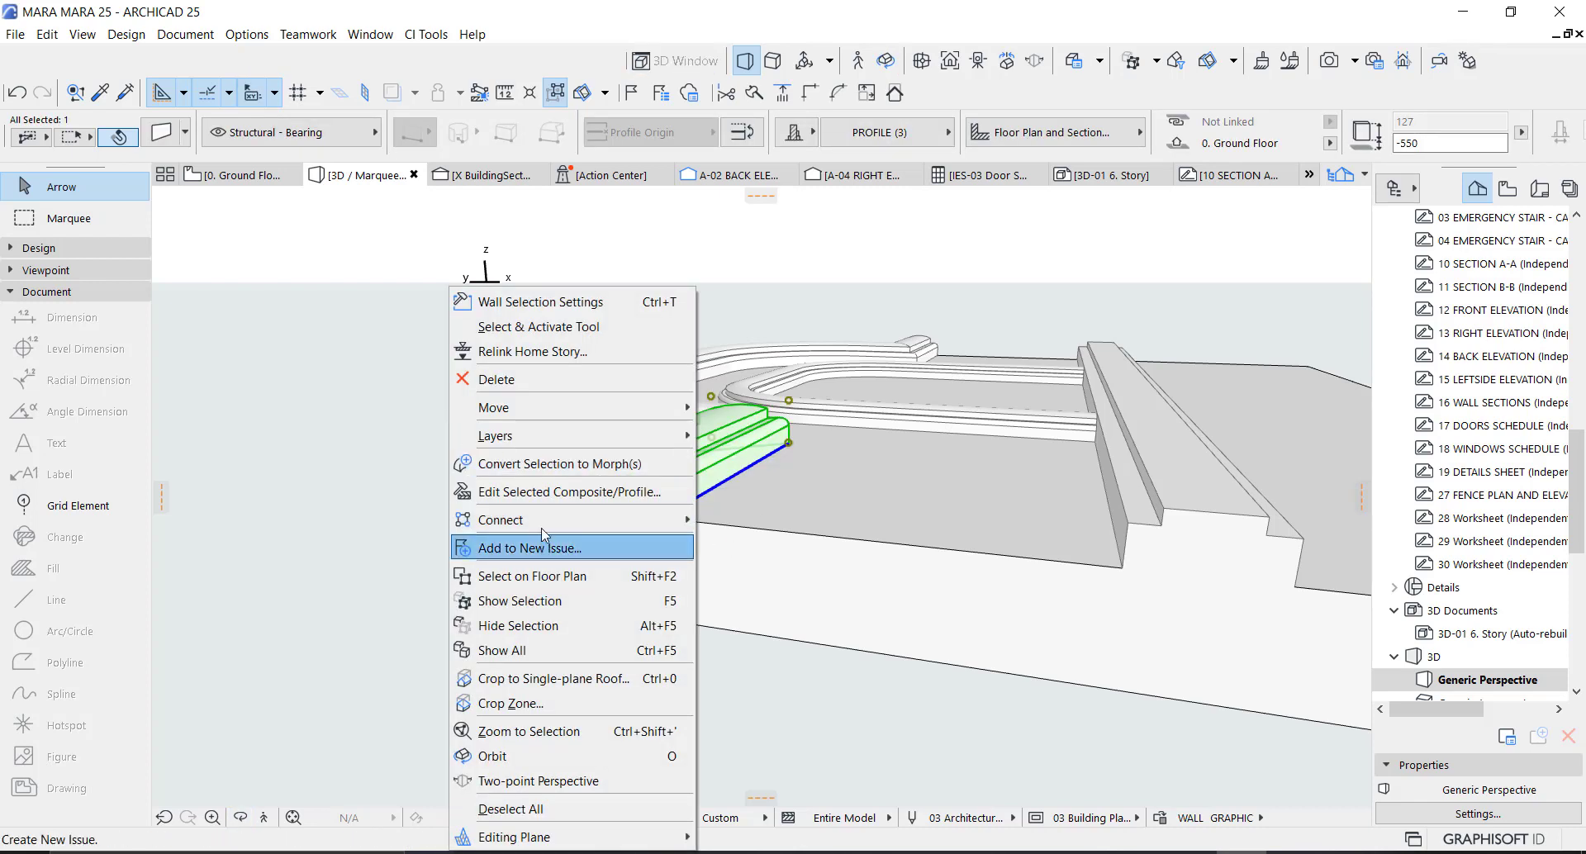
pyautogui.click(524, 494)
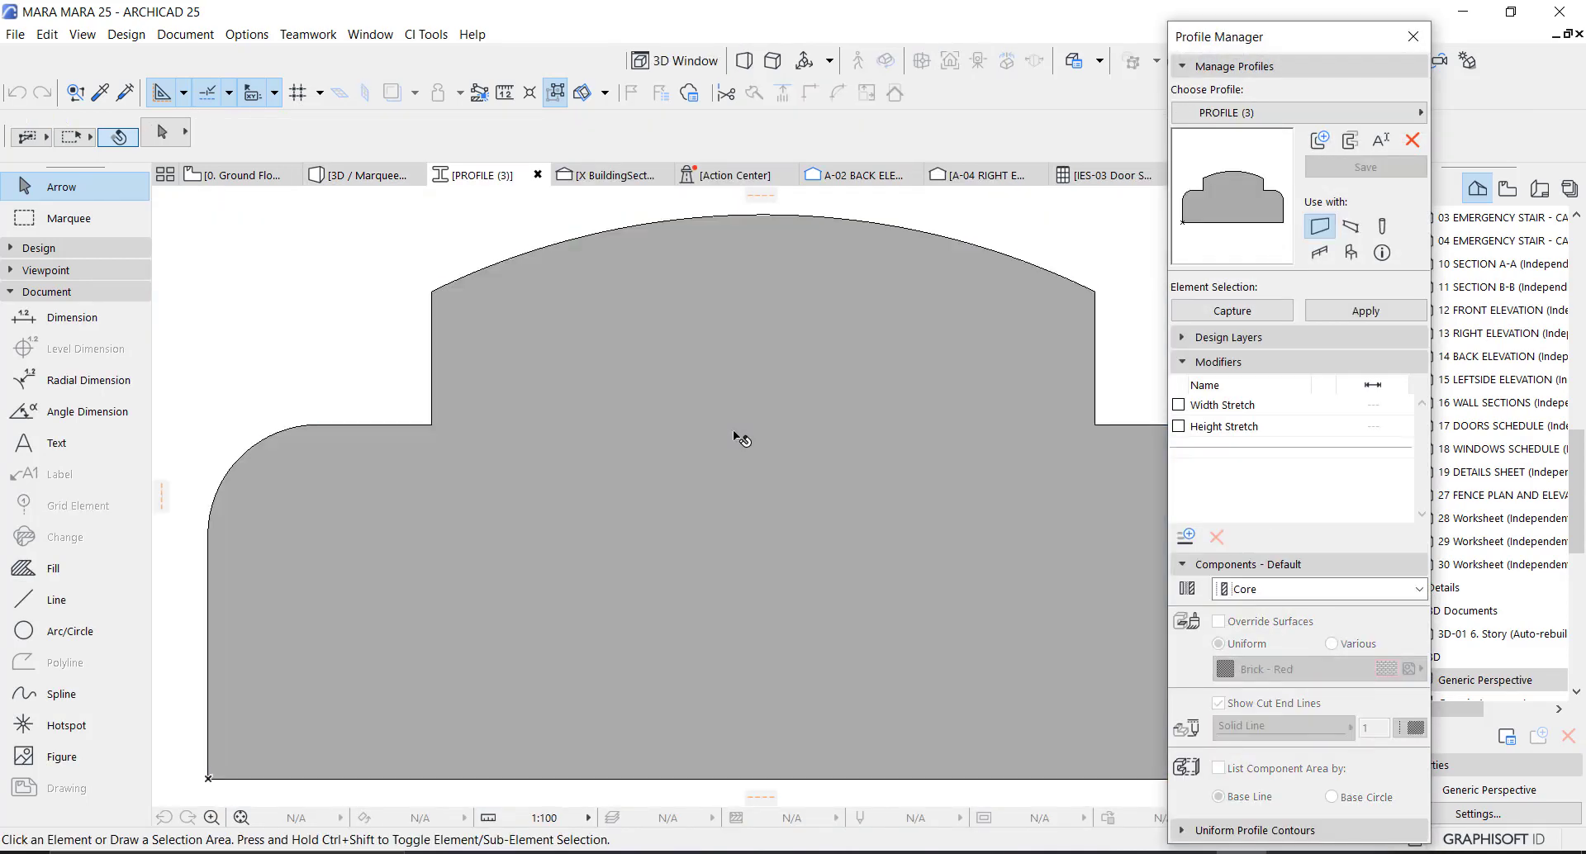
# Step: Rotate the profile's fill 90° clockwise about its lower-left corner at the origin
pyautogui.click(731, 432)
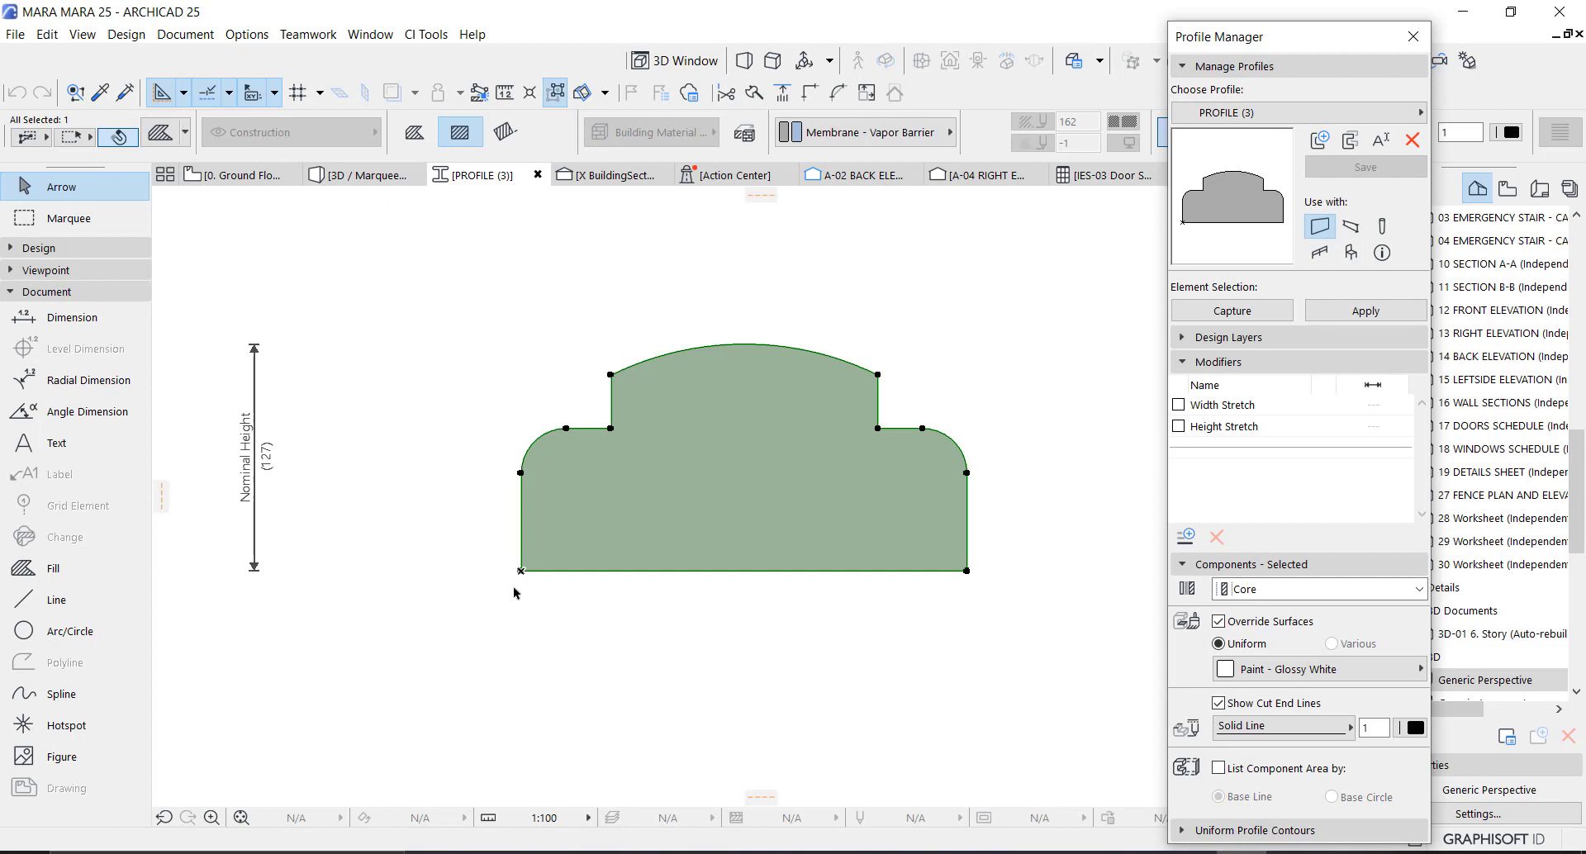
pyautogui.hotkey('ctrl', 'e')
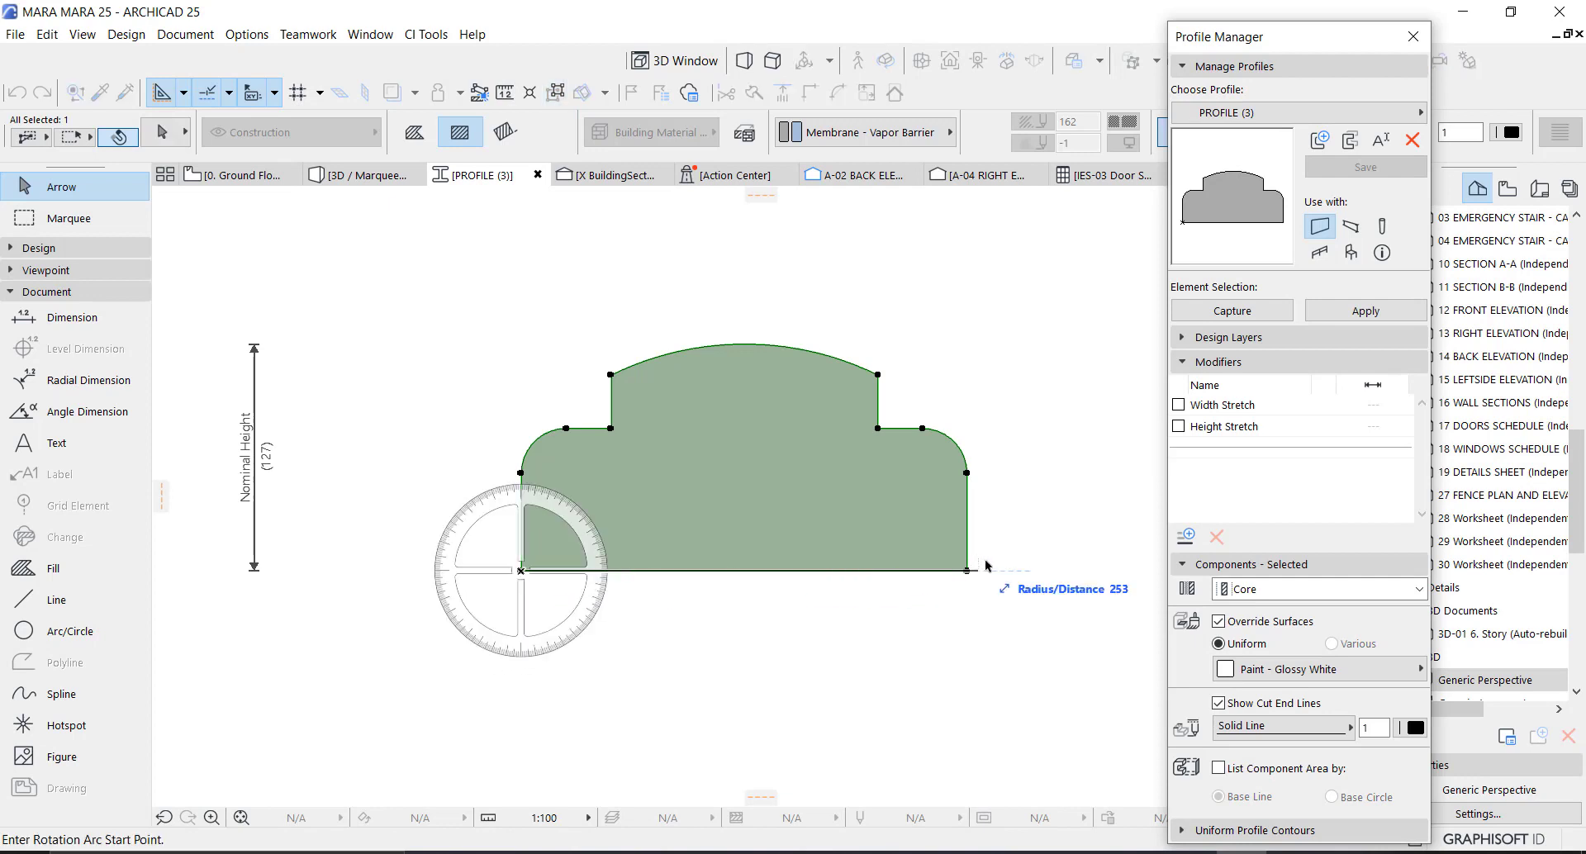
pyautogui.click(967, 570)
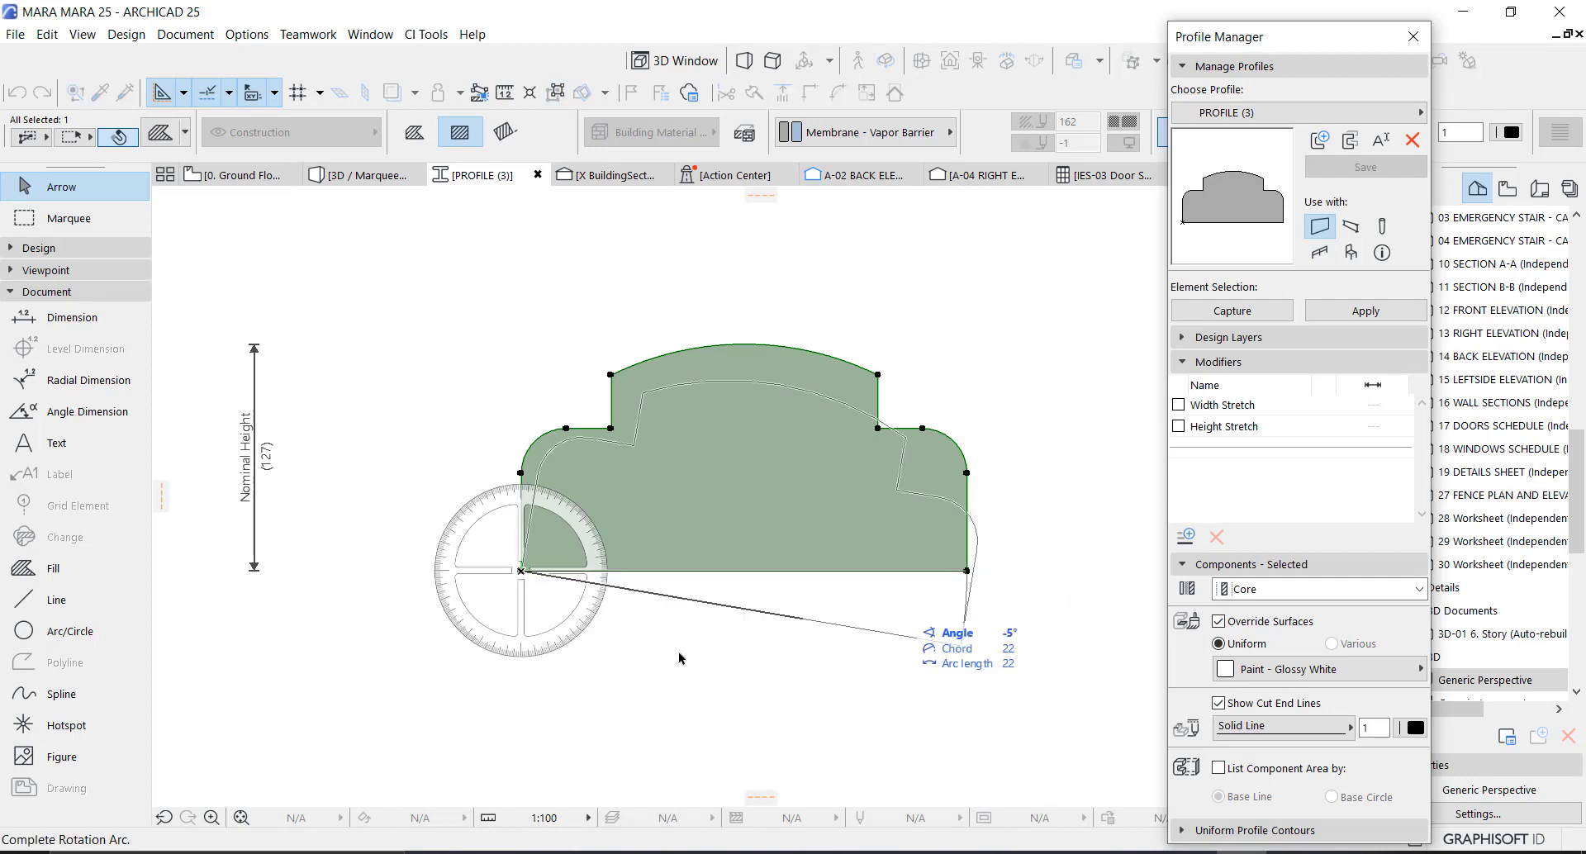
pyautogui.click(514, 699)
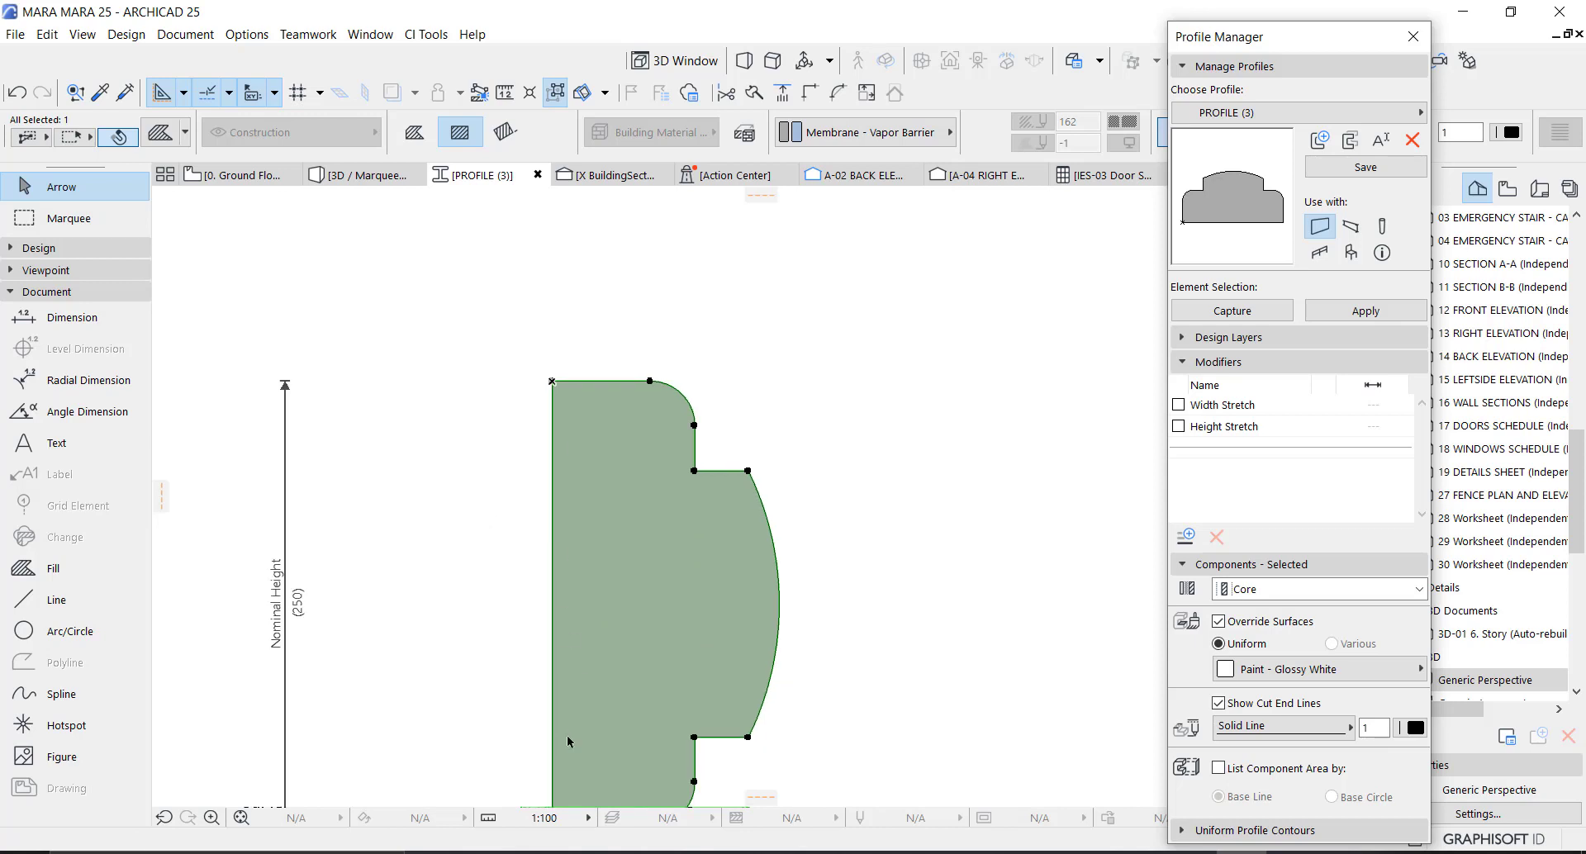
# Step: Move the rotated fill up 250 so its lower-left corner sits on the origin, and save the profile
pyautogui.hotkey('ctrl', 'd')
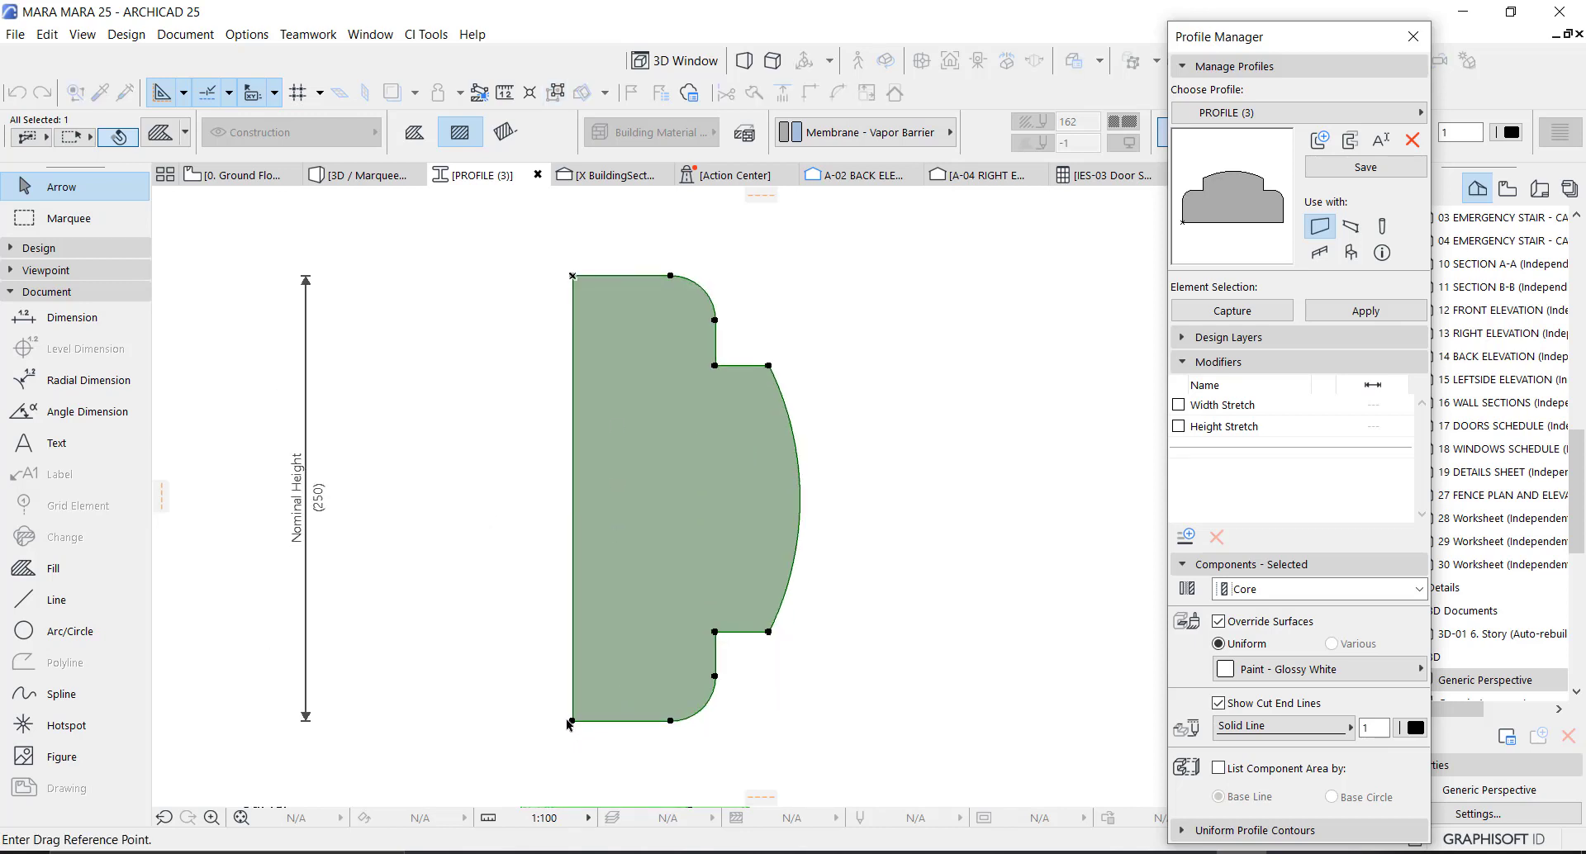
pyautogui.click(574, 721)
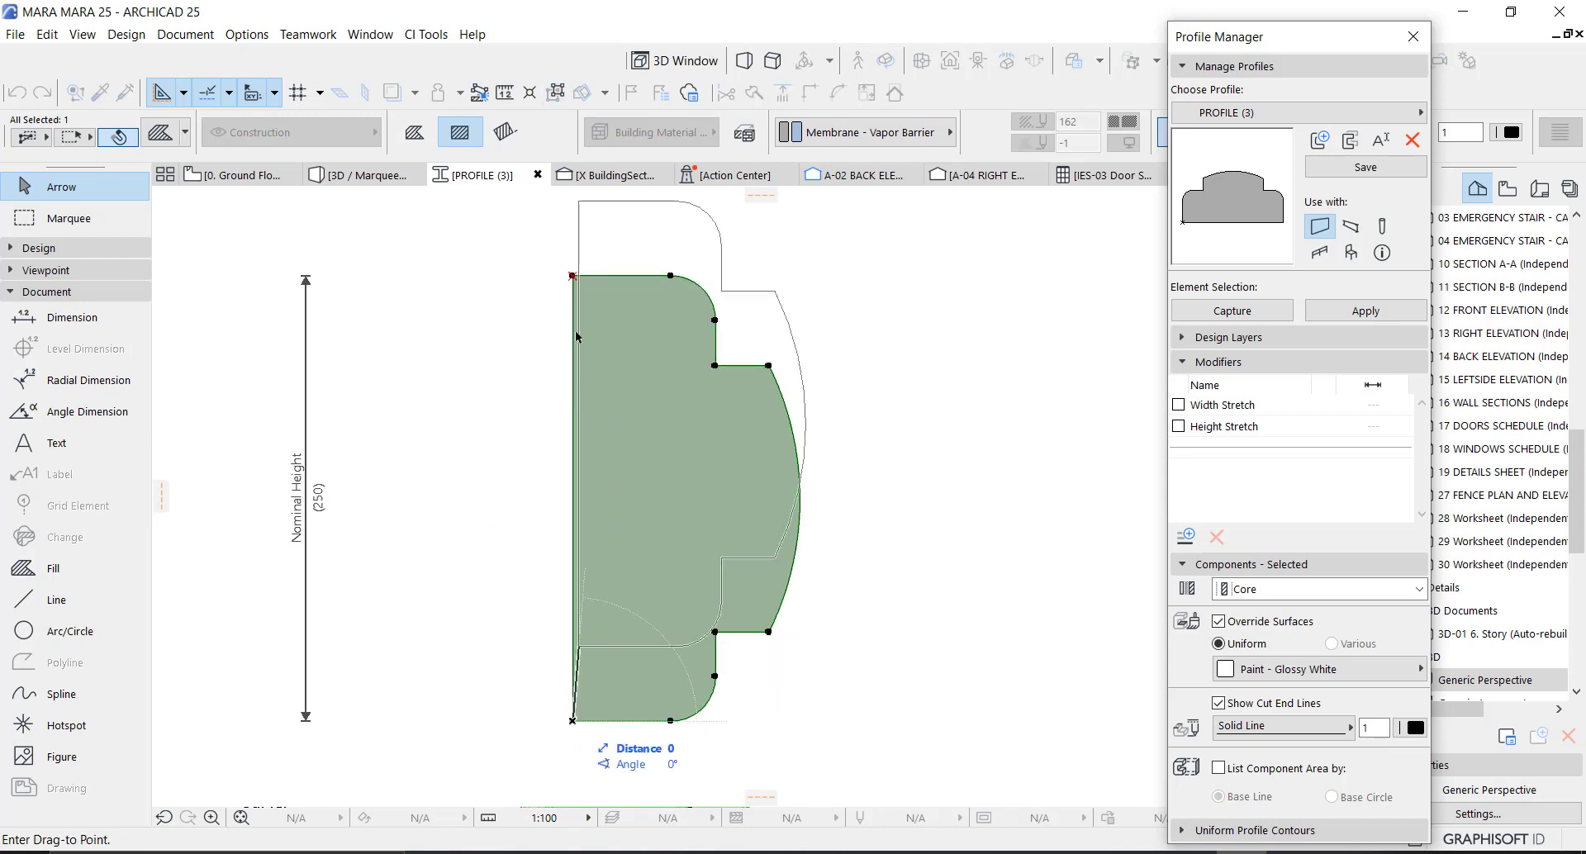
pyautogui.click(572, 276)
pyautogui.click(1353, 168)
pyautogui.click(938, 304)
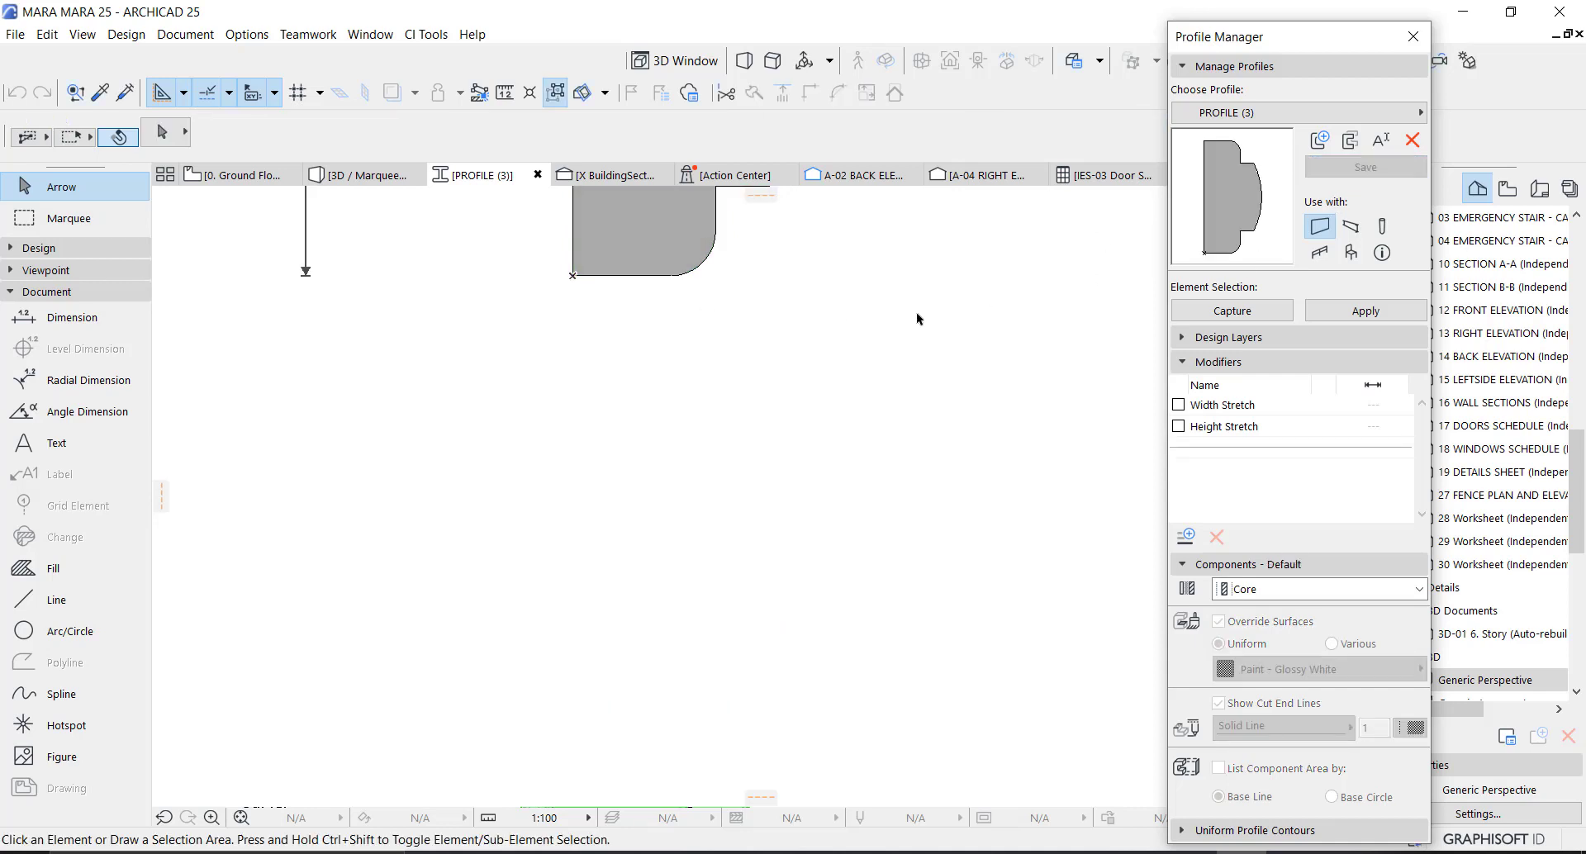
pyautogui.click(1413, 36)
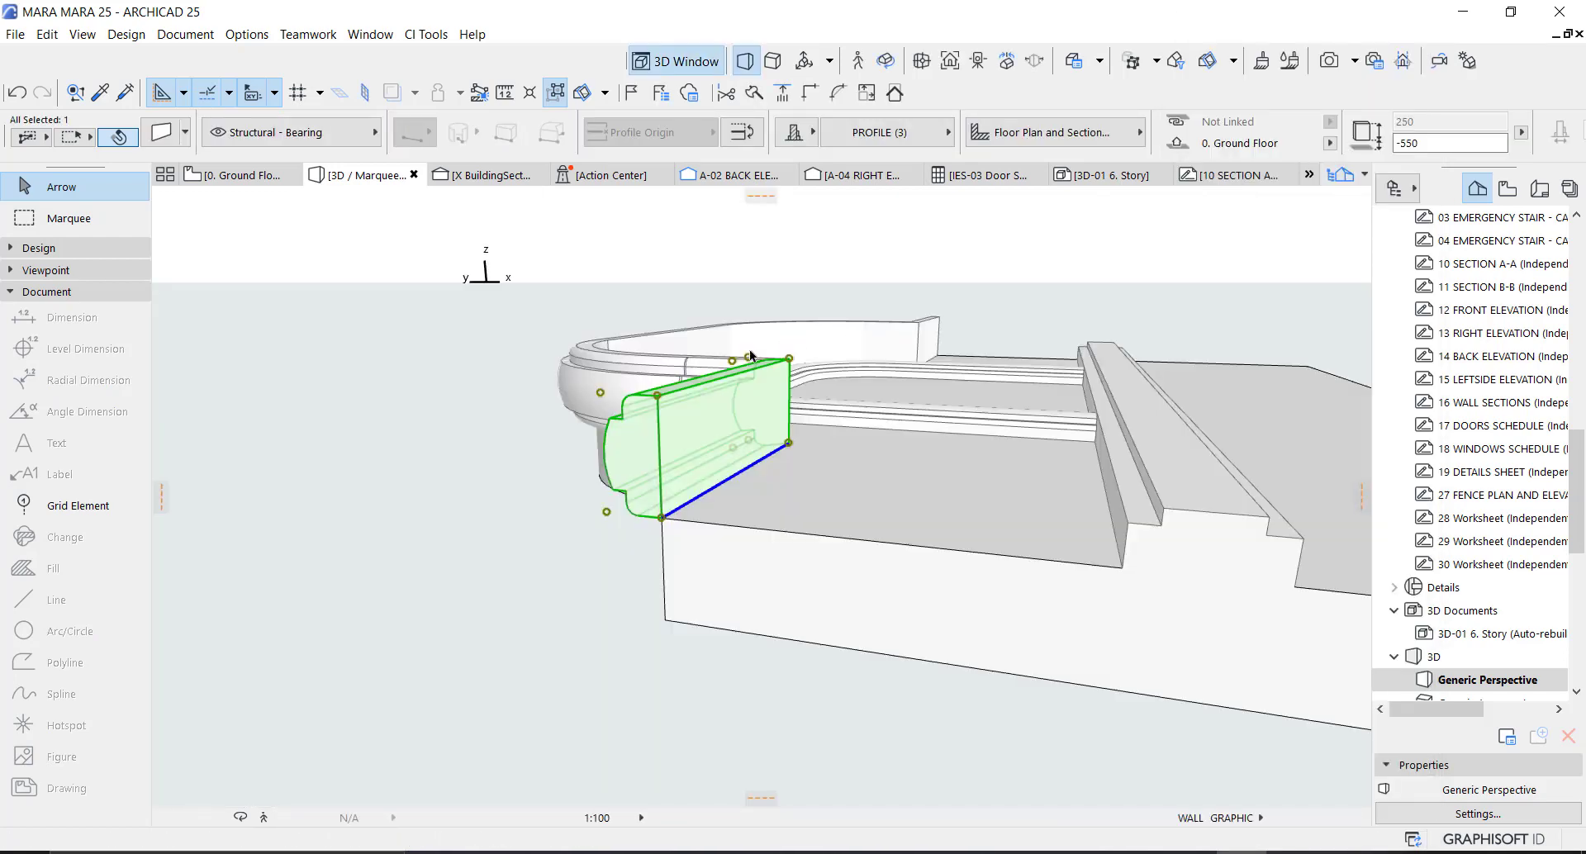
# Step: Select all the PROFILE (3) outline walls along the slab's raised top and start moving them from their lower corner
pyautogui.keyDown('shift'); pyautogui.moveTo(724, 465); pyautogui.dragTo(664, 406, button='middle'); pyautogui.keyUp('shift')
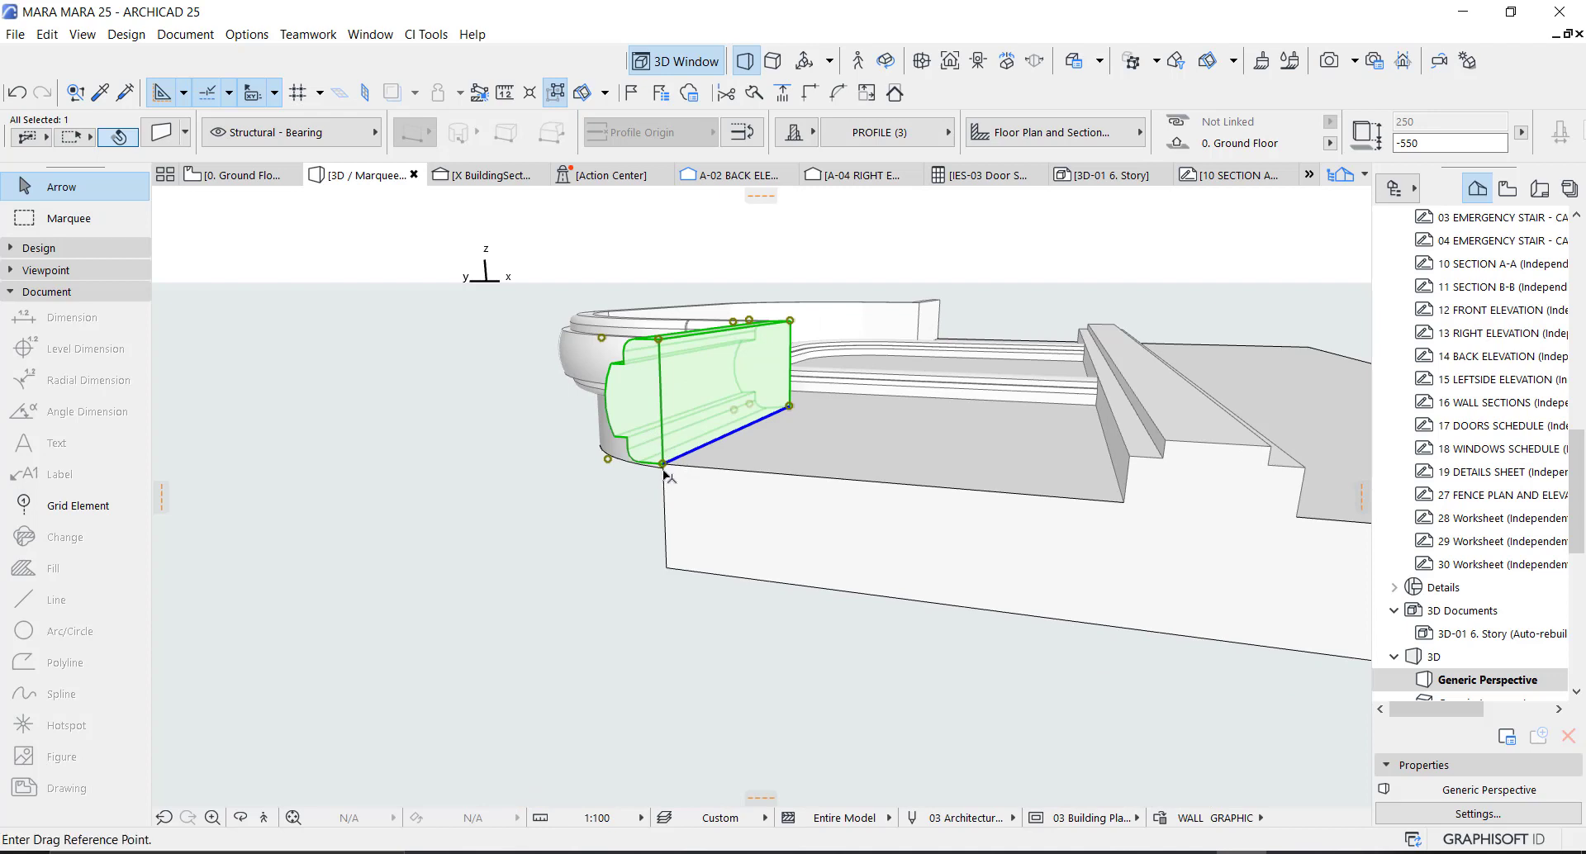
pyautogui.hotkey('ctrl', 'd')
pyautogui.press('Escape')
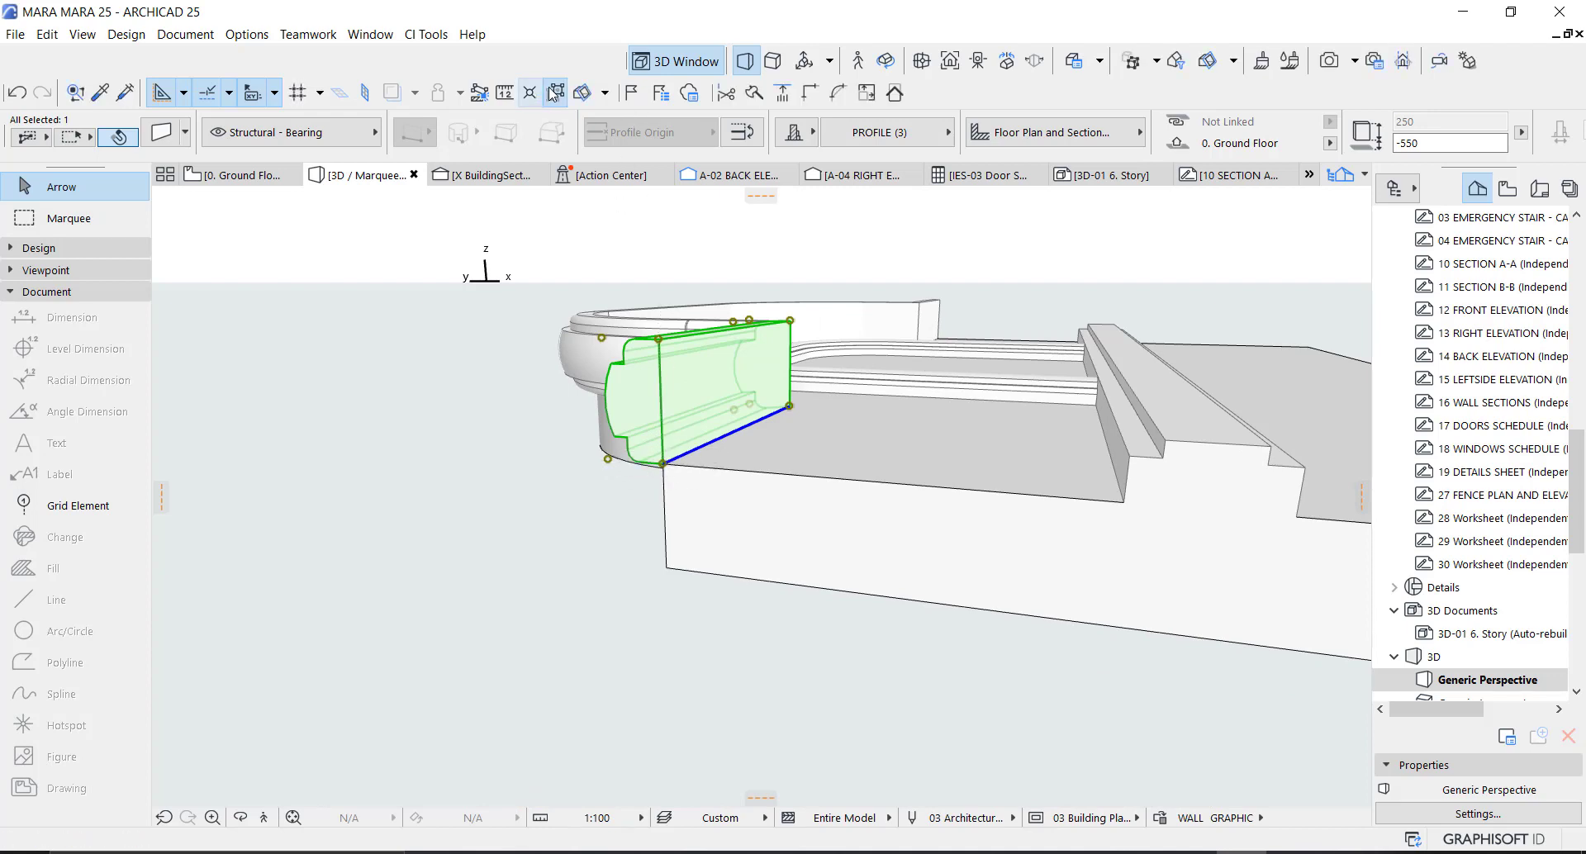
pyautogui.keyDown('shift'); pyautogui.click(704, 315); pyautogui.keyUp('shift')
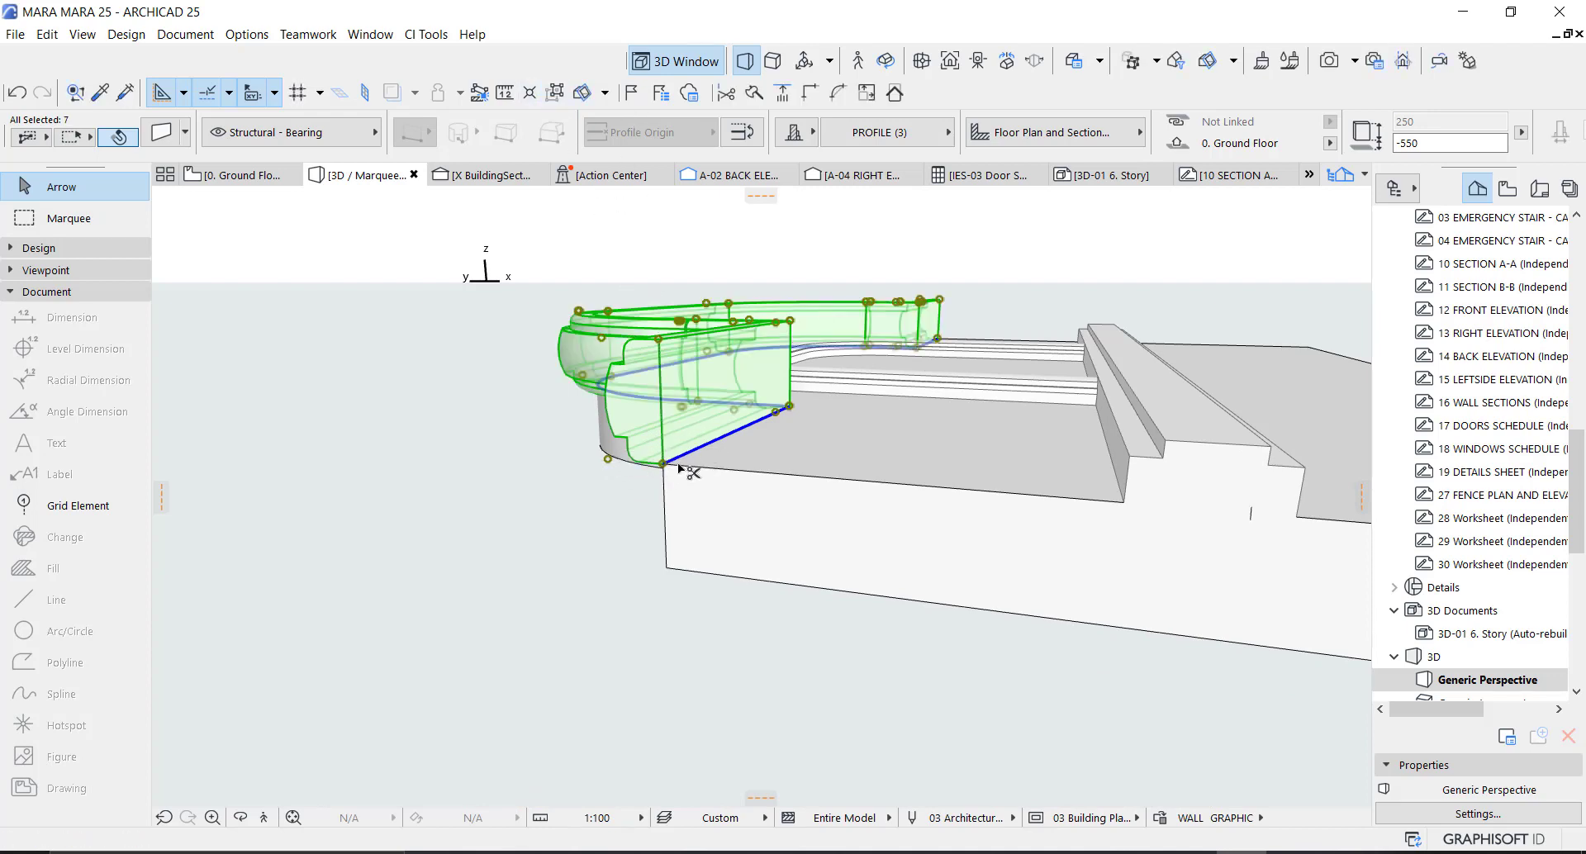
pyautogui.hotkey('ctrl', 'd')
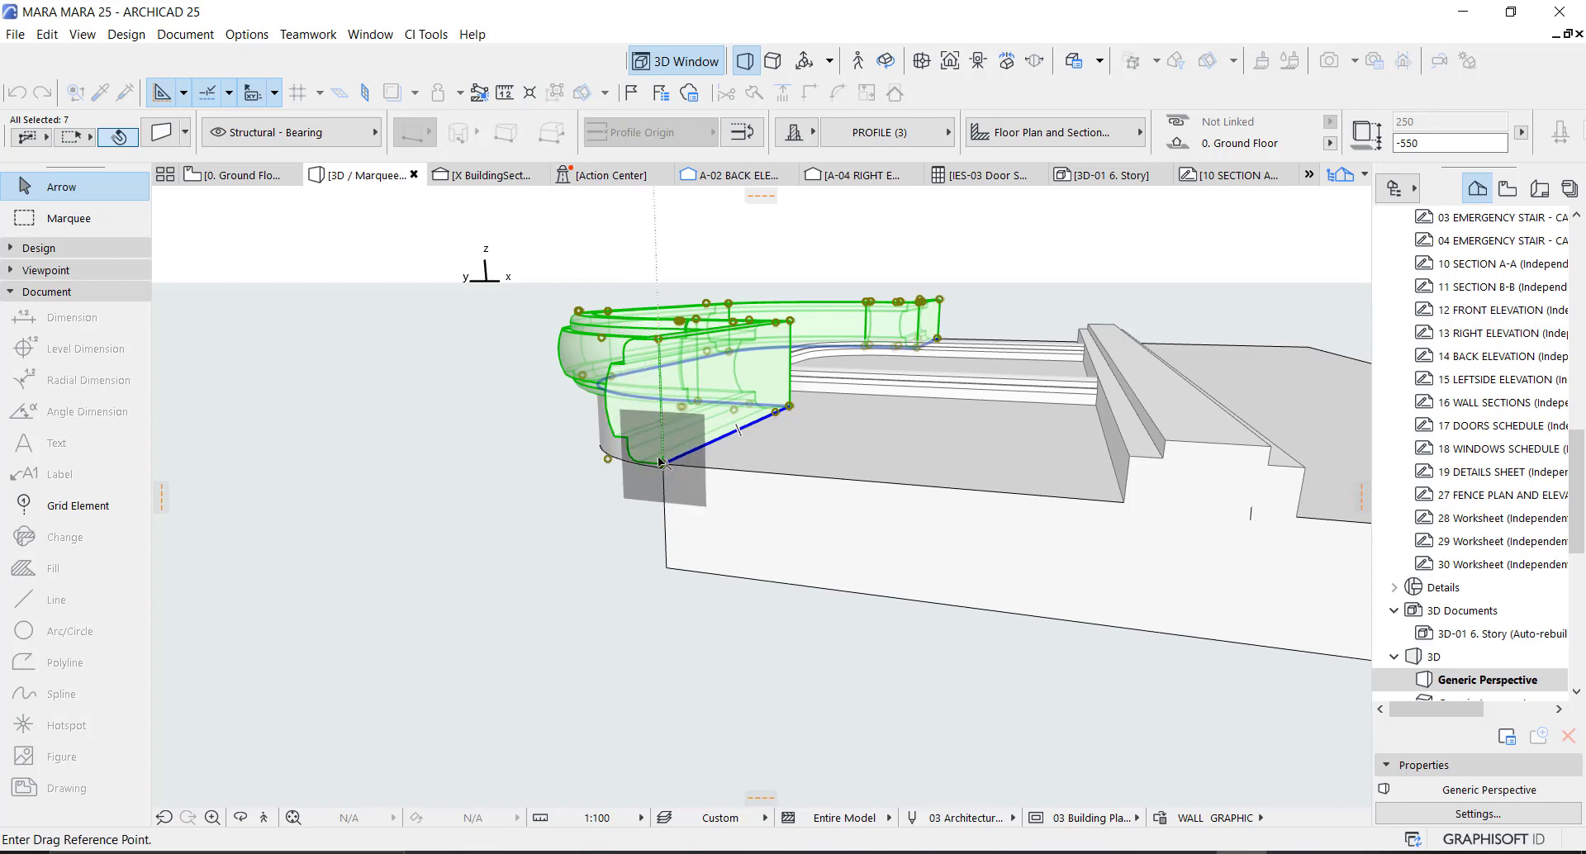
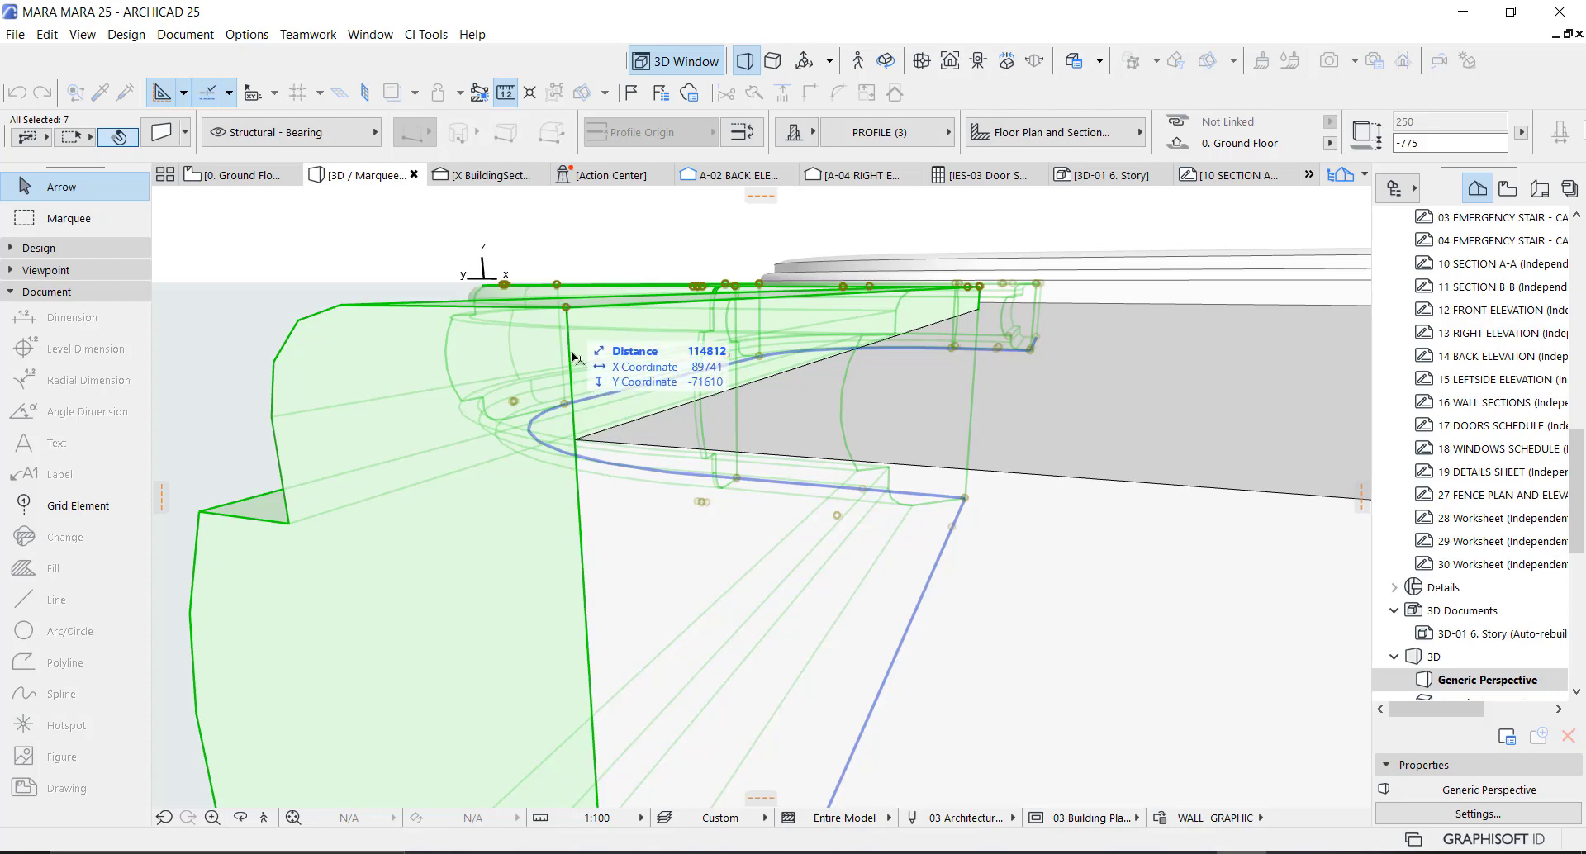
# Step: Move the seven selected outline walls straight down 14 along the slab's edge
pyautogui.hotkey('ctrl', 'd')
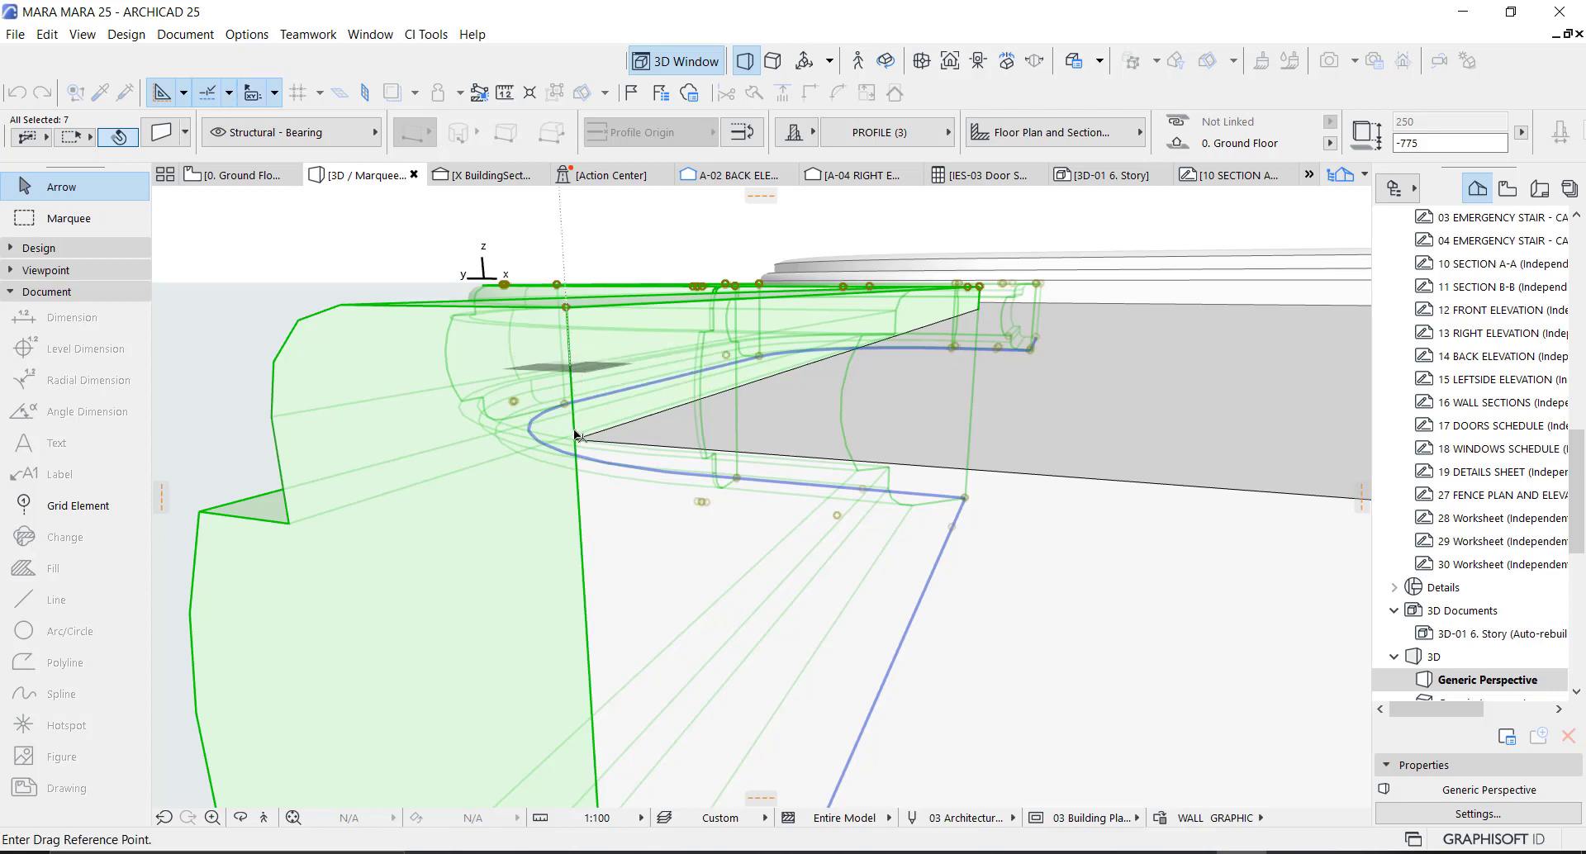
pyautogui.click(575, 436)
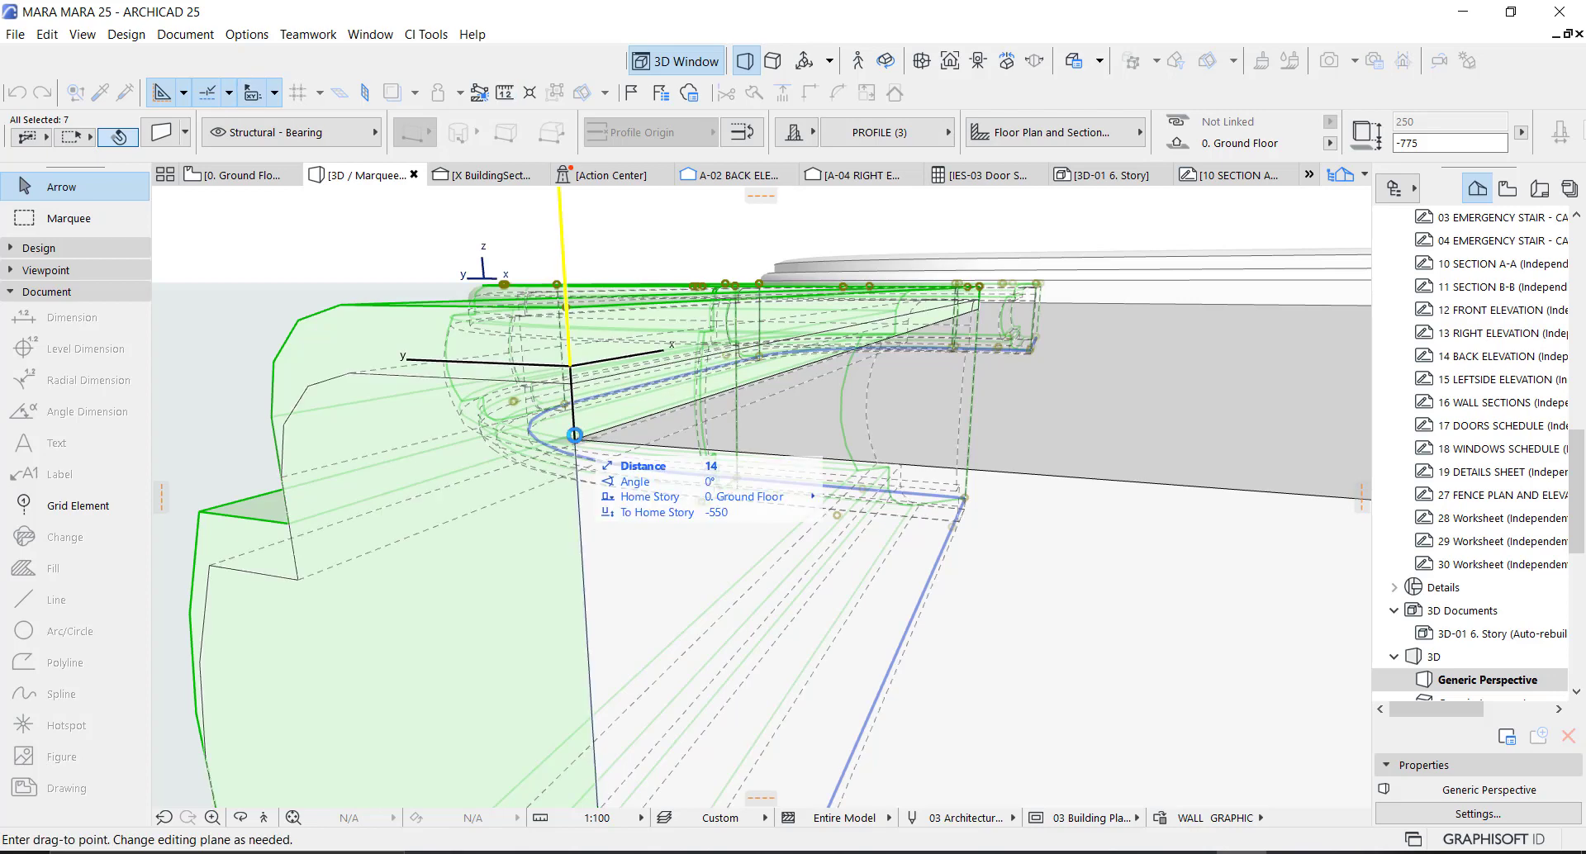
pyautogui.click(576, 441)
pyautogui.scroll(-5, 461, 461)
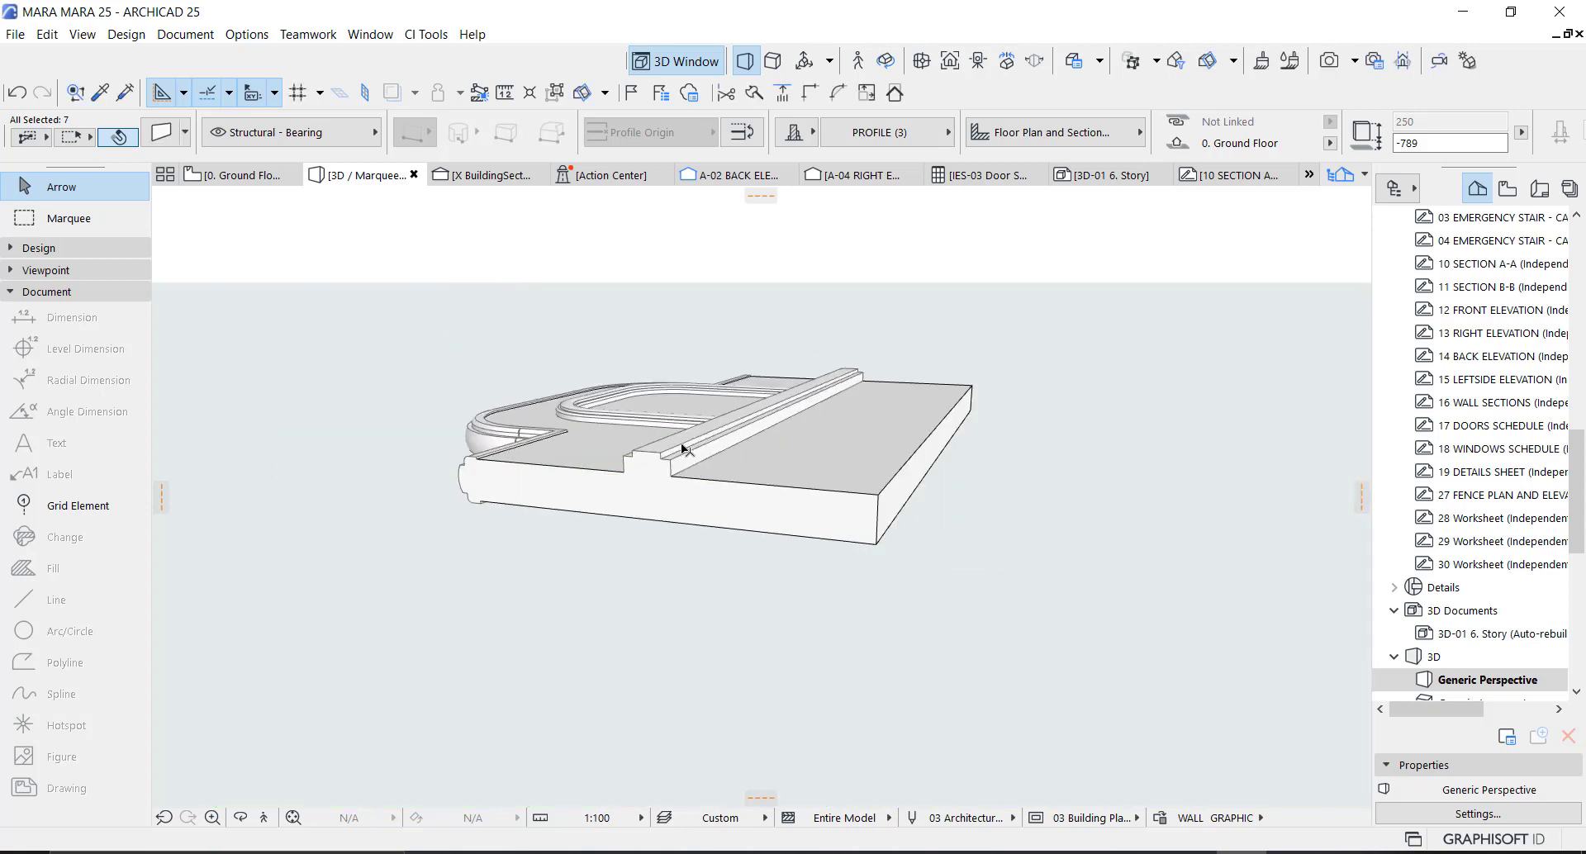
# Step: Examine the outline moulding around the fence panel's raised top from the side and from above
pyautogui.press('Escape')
pyautogui.press('o')
pyautogui.moveTo(726, 452); pyautogui.dragTo(477, 552)
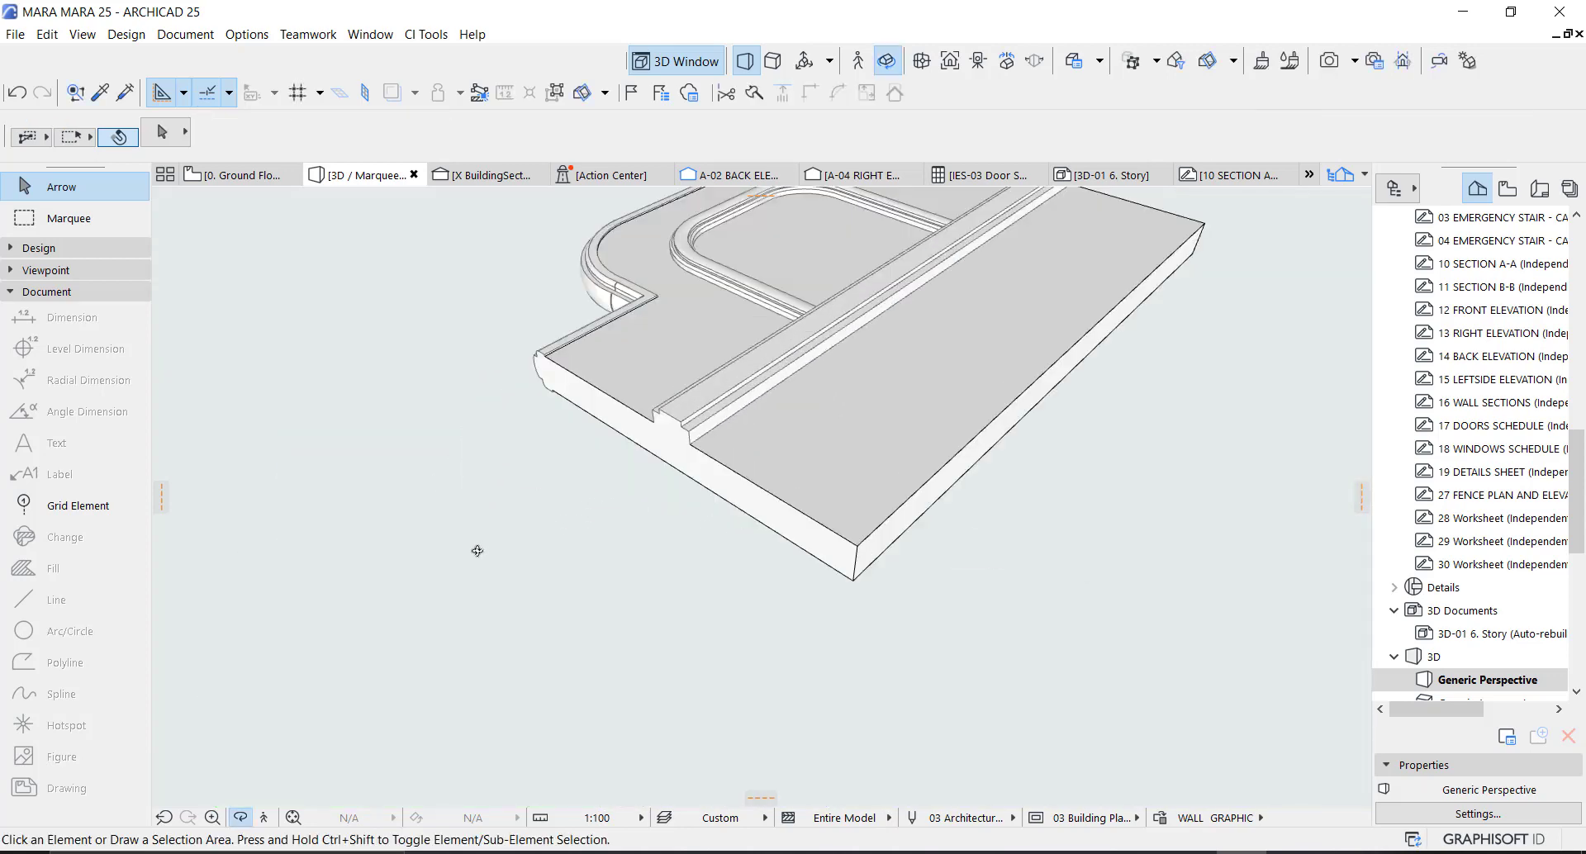
pyautogui.moveTo(646, 361); pyautogui.dragTo(668, 391)
pyautogui.scroll(-2, 612, 382)
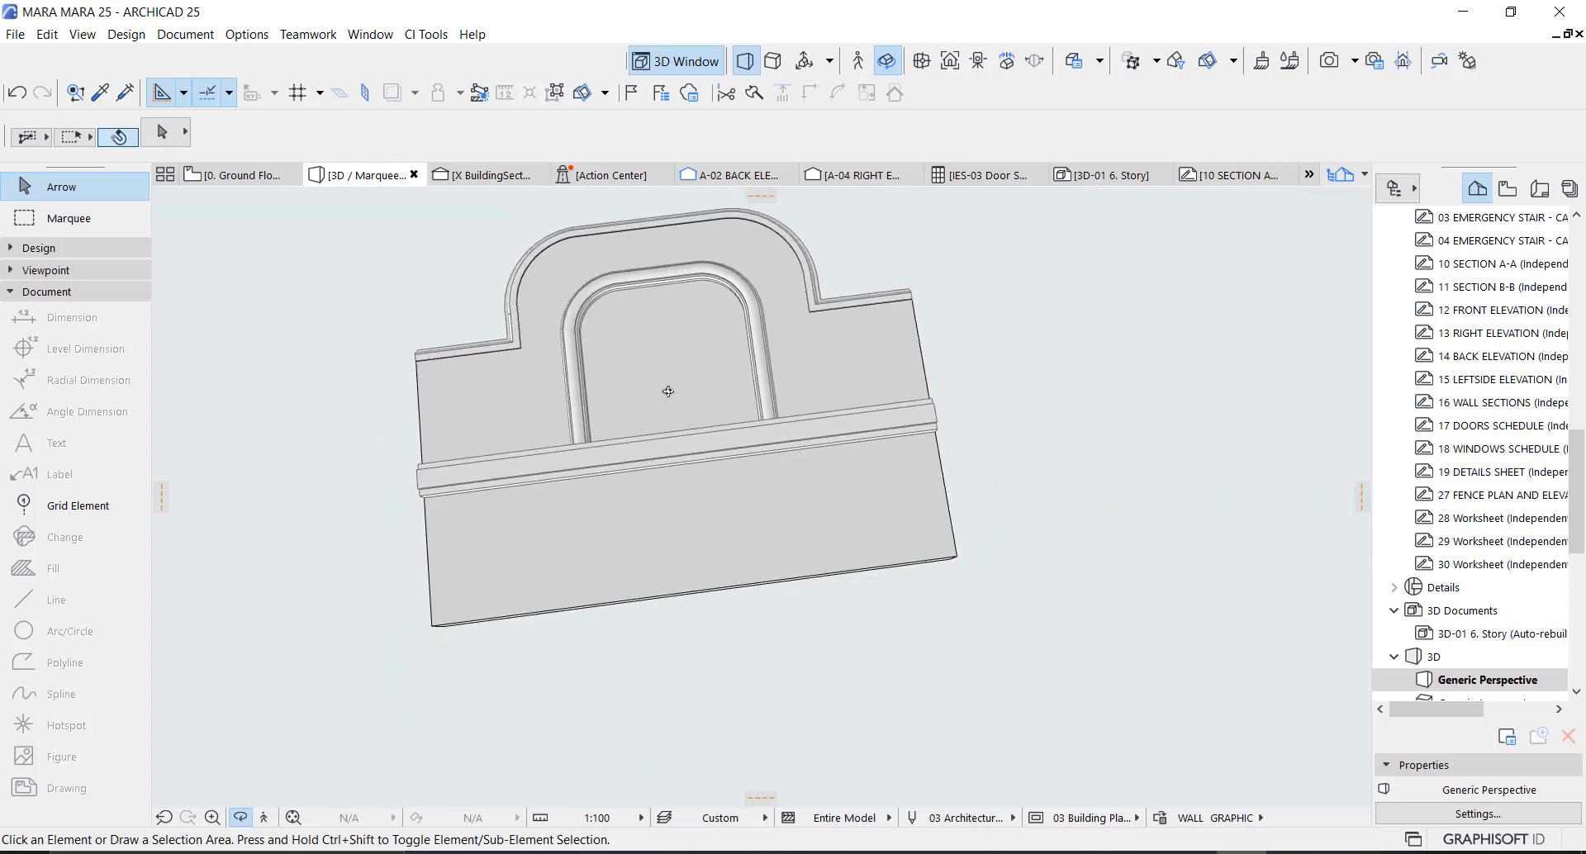
pyautogui.scroll(-2, 672, 313)
pyautogui.scroll(2, 713, 284)
pyautogui.moveTo(800, 276); pyautogui.dragTo(472, 441)
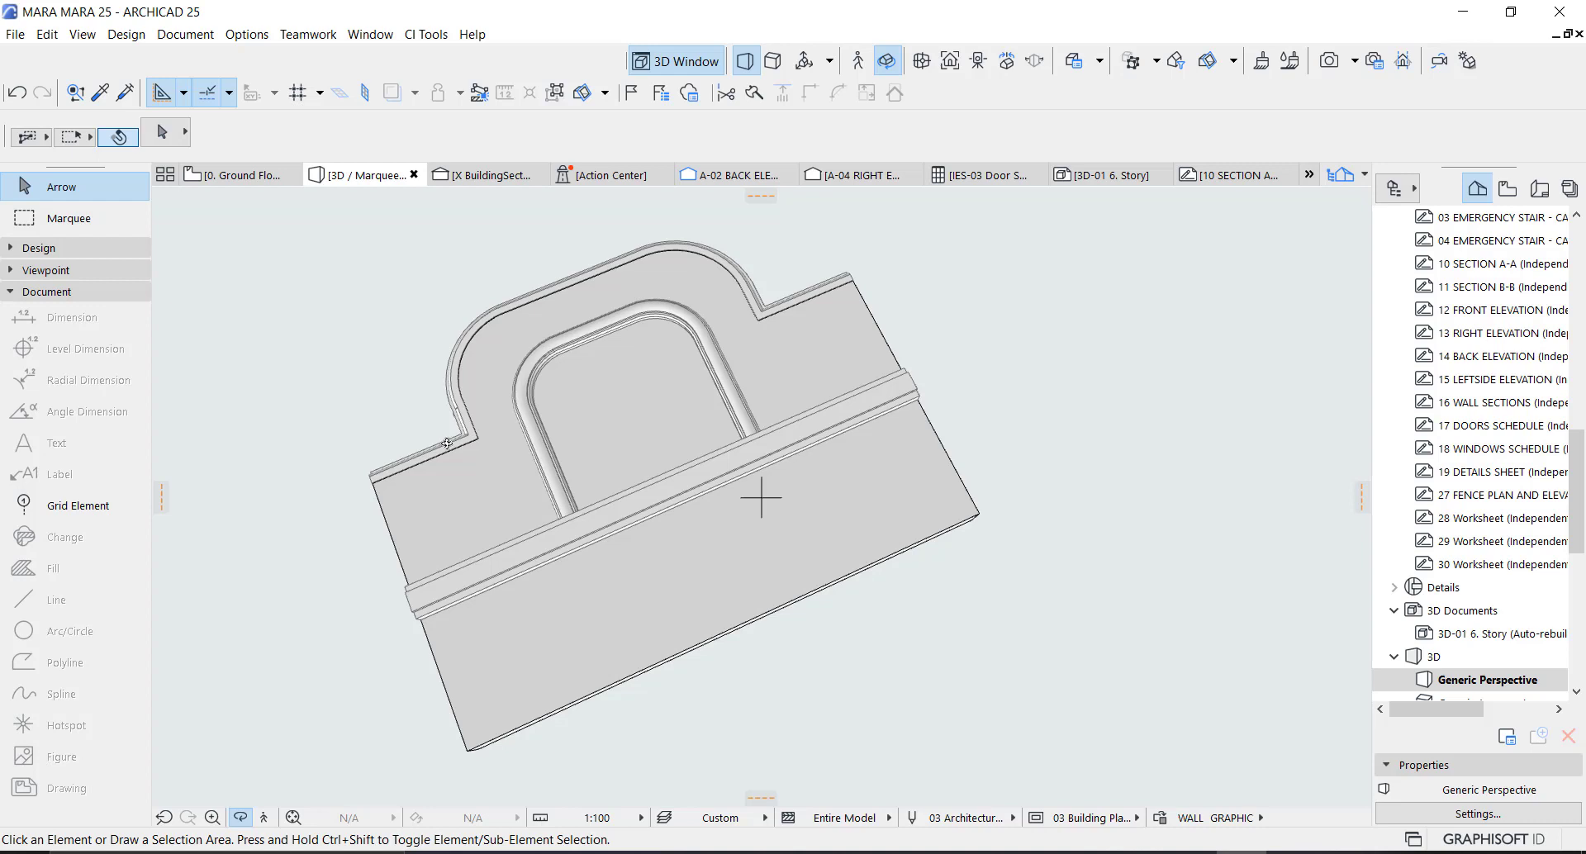
# Step: Suspend grouping, select only the straight outline wall at the slab's left shoulder and open its PROFILE (3) cross-section for editing
pyautogui.press('Escape')
pyautogui.click(453, 445)
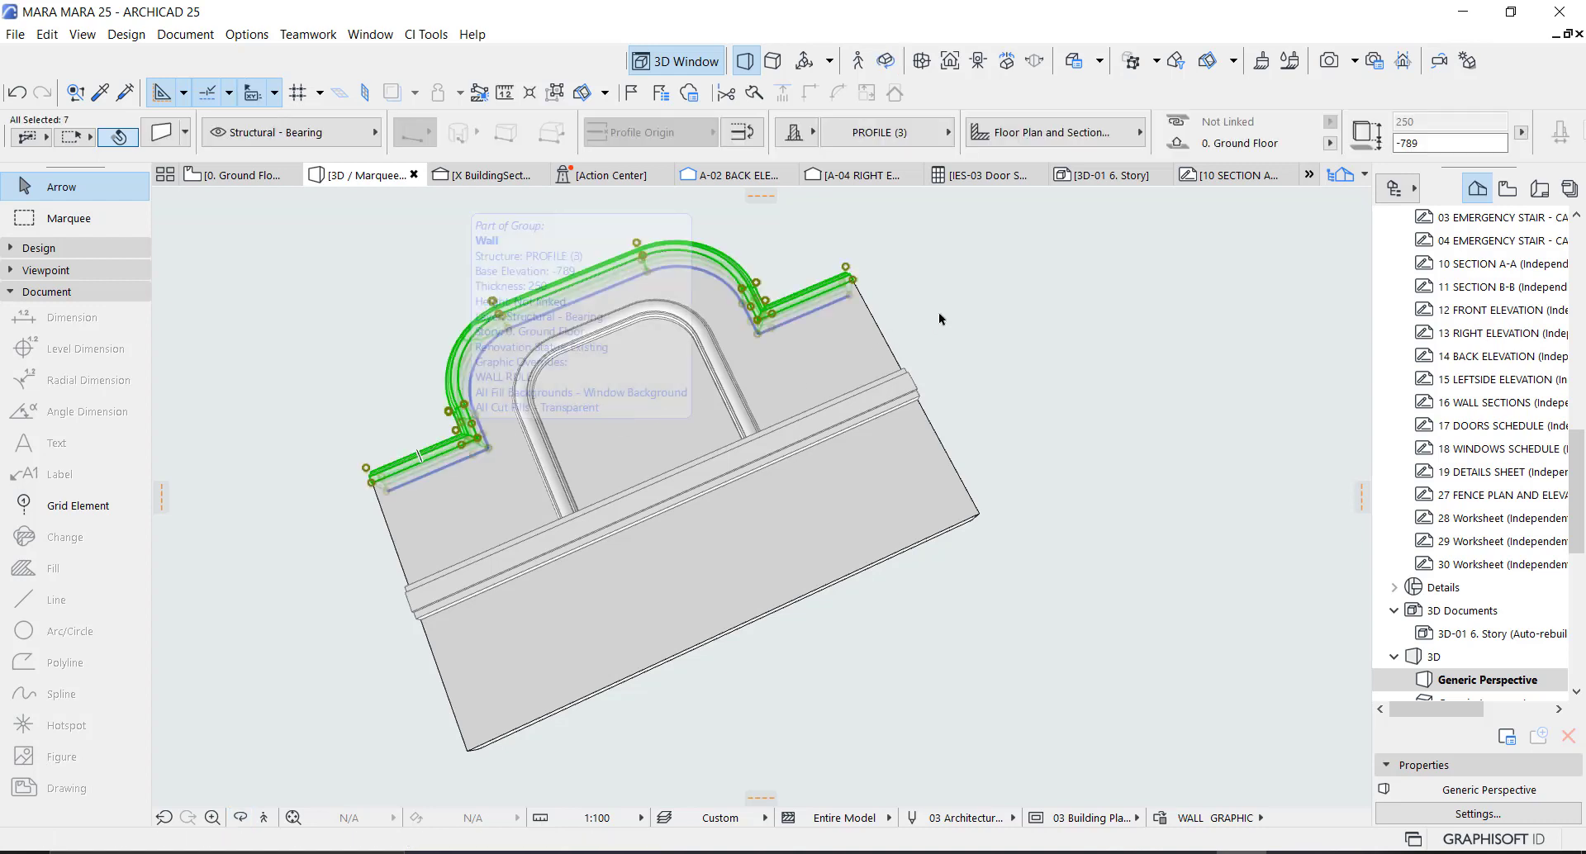
pyautogui.press('Escape')
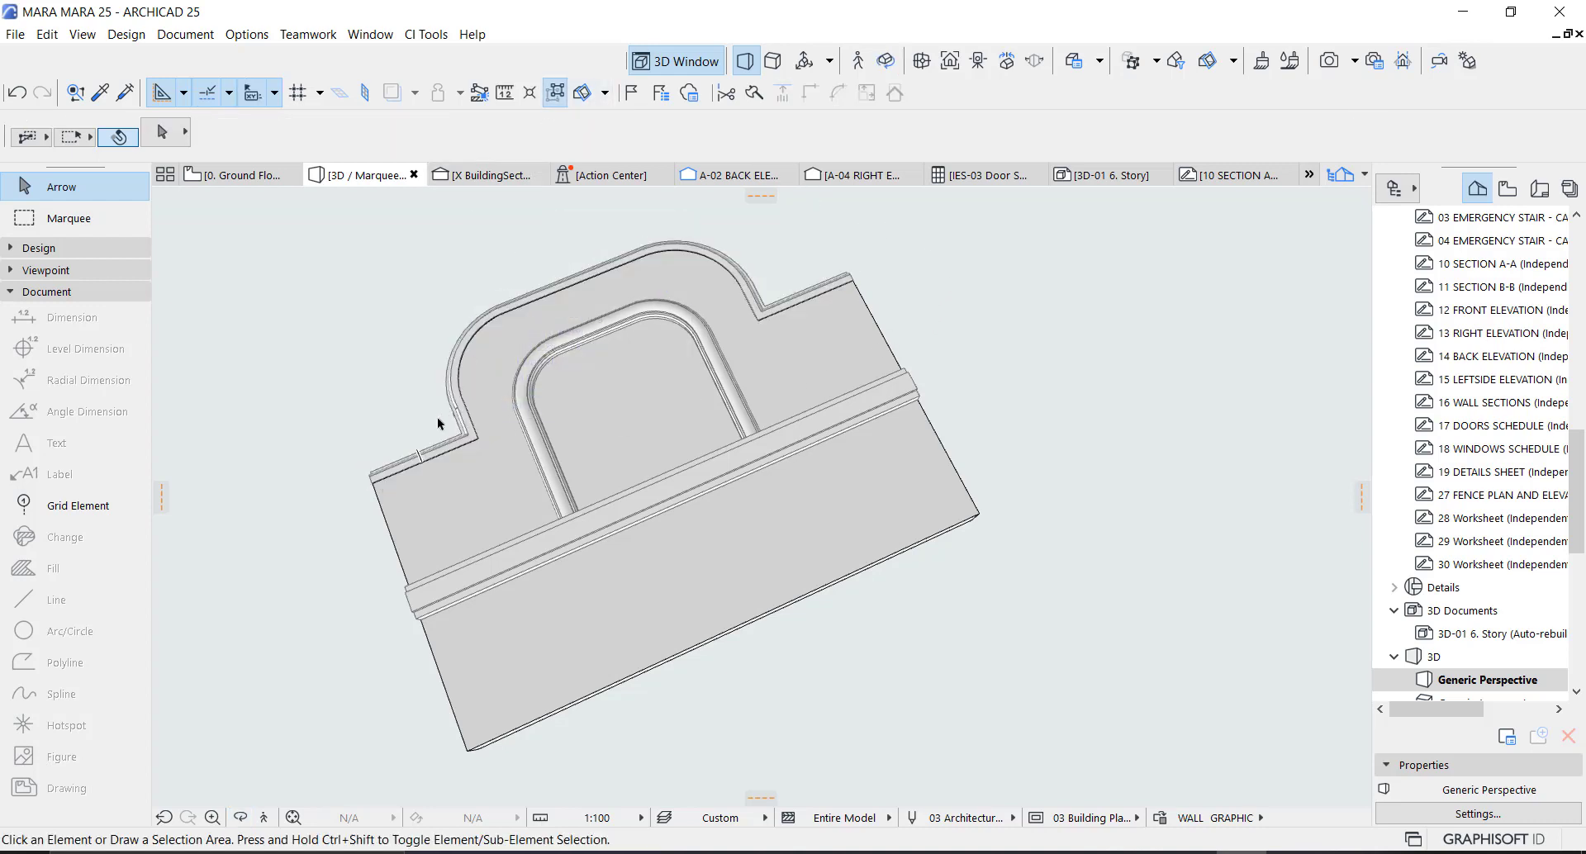
pyautogui.click(436, 450)
pyautogui.rightClick(1076, 389)
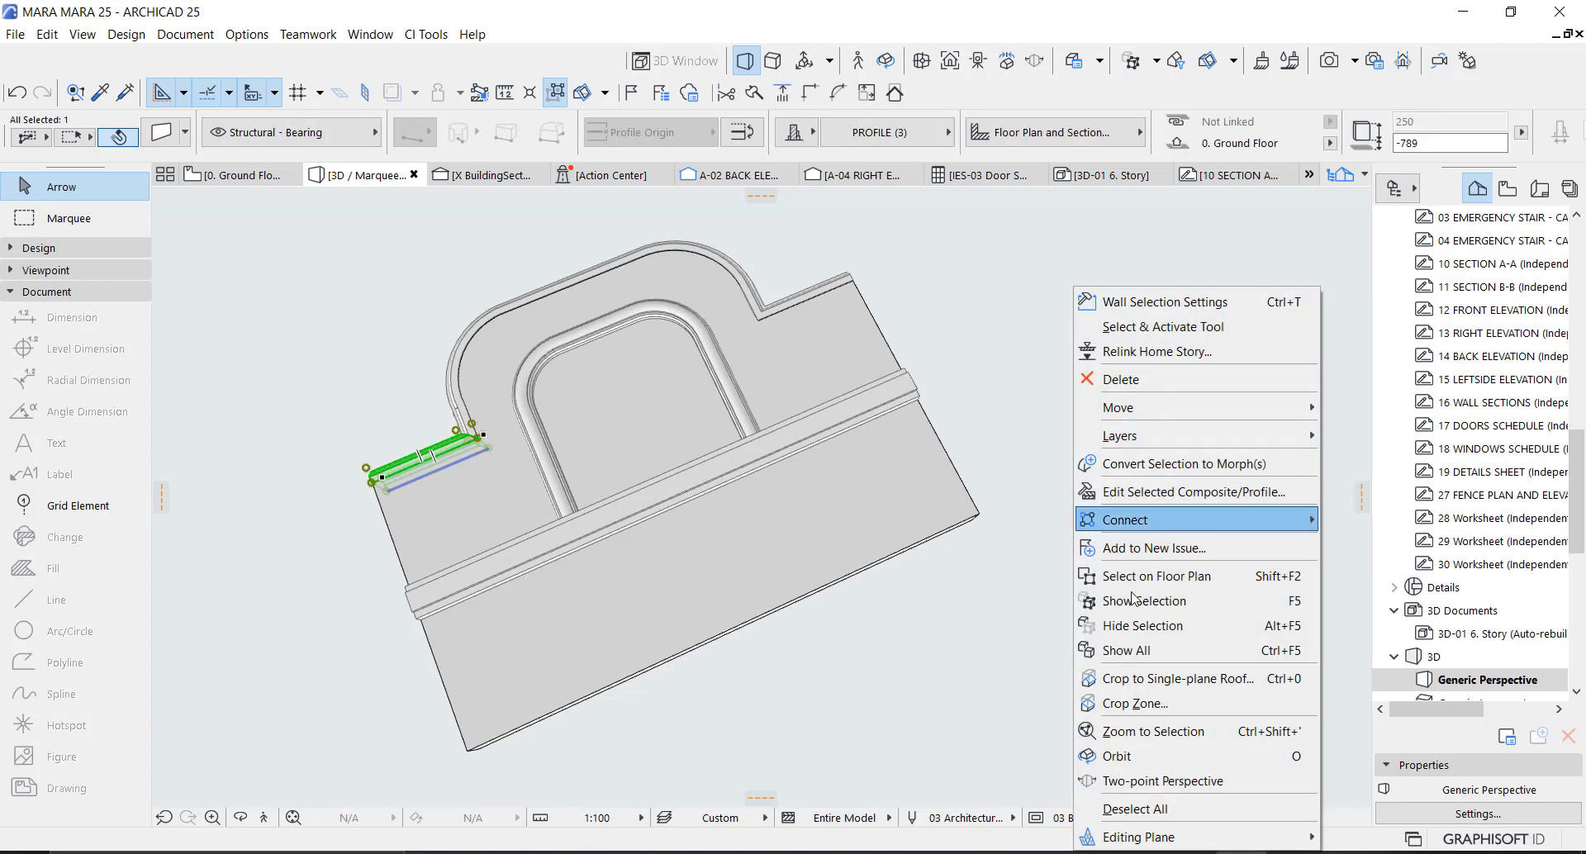
pyautogui.click(1142, 489)
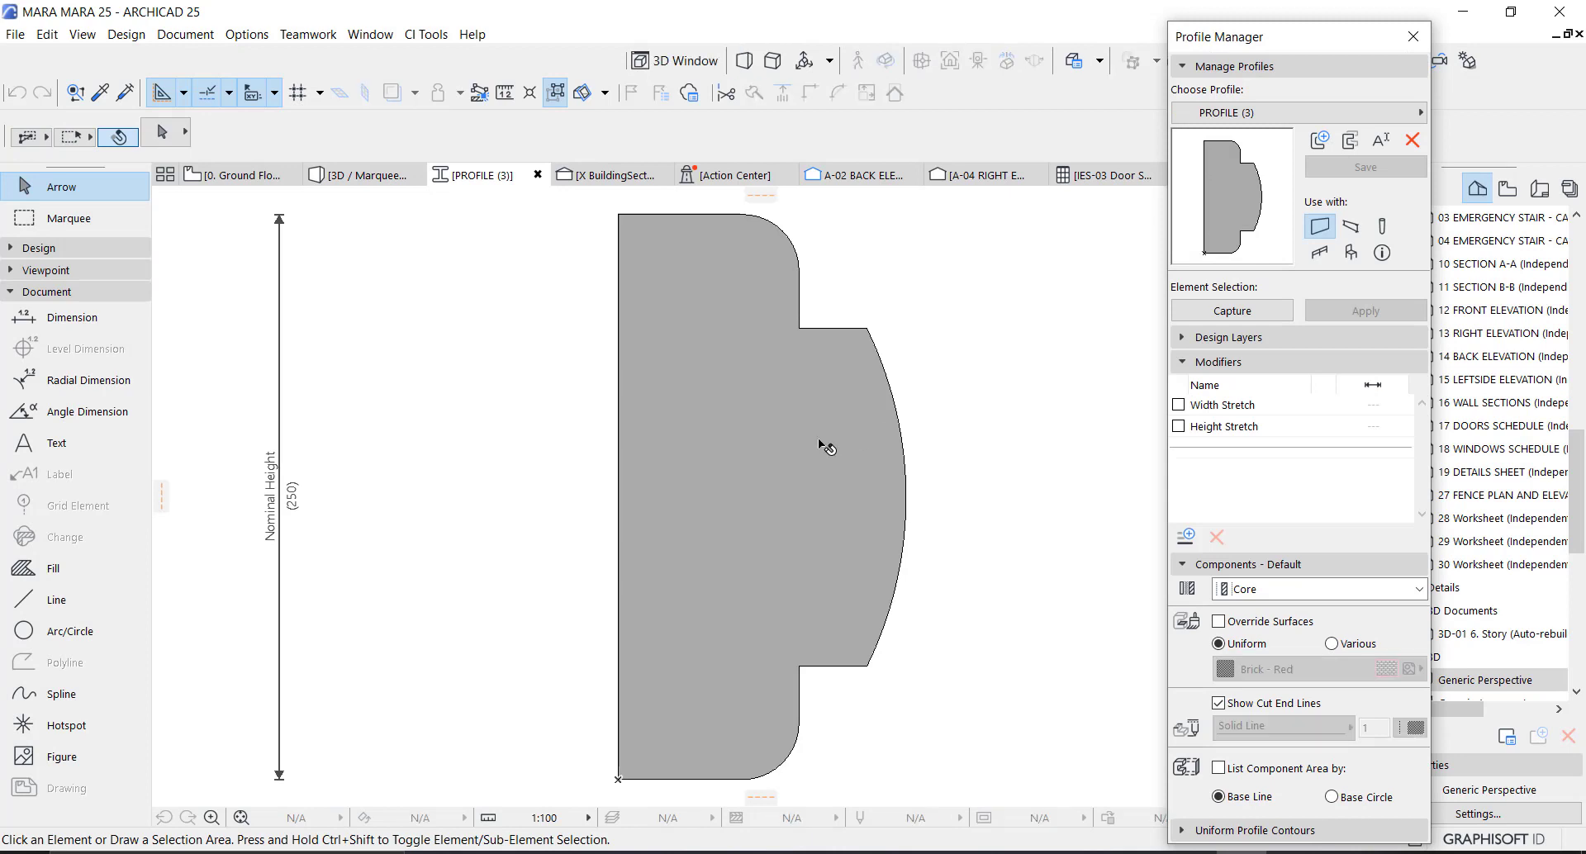
# Step: Resize the PROFILE (3) fill graphically from its lower-left corner to a height of 275, then save the profile and close its editor
pyautogui.click(765, 506)
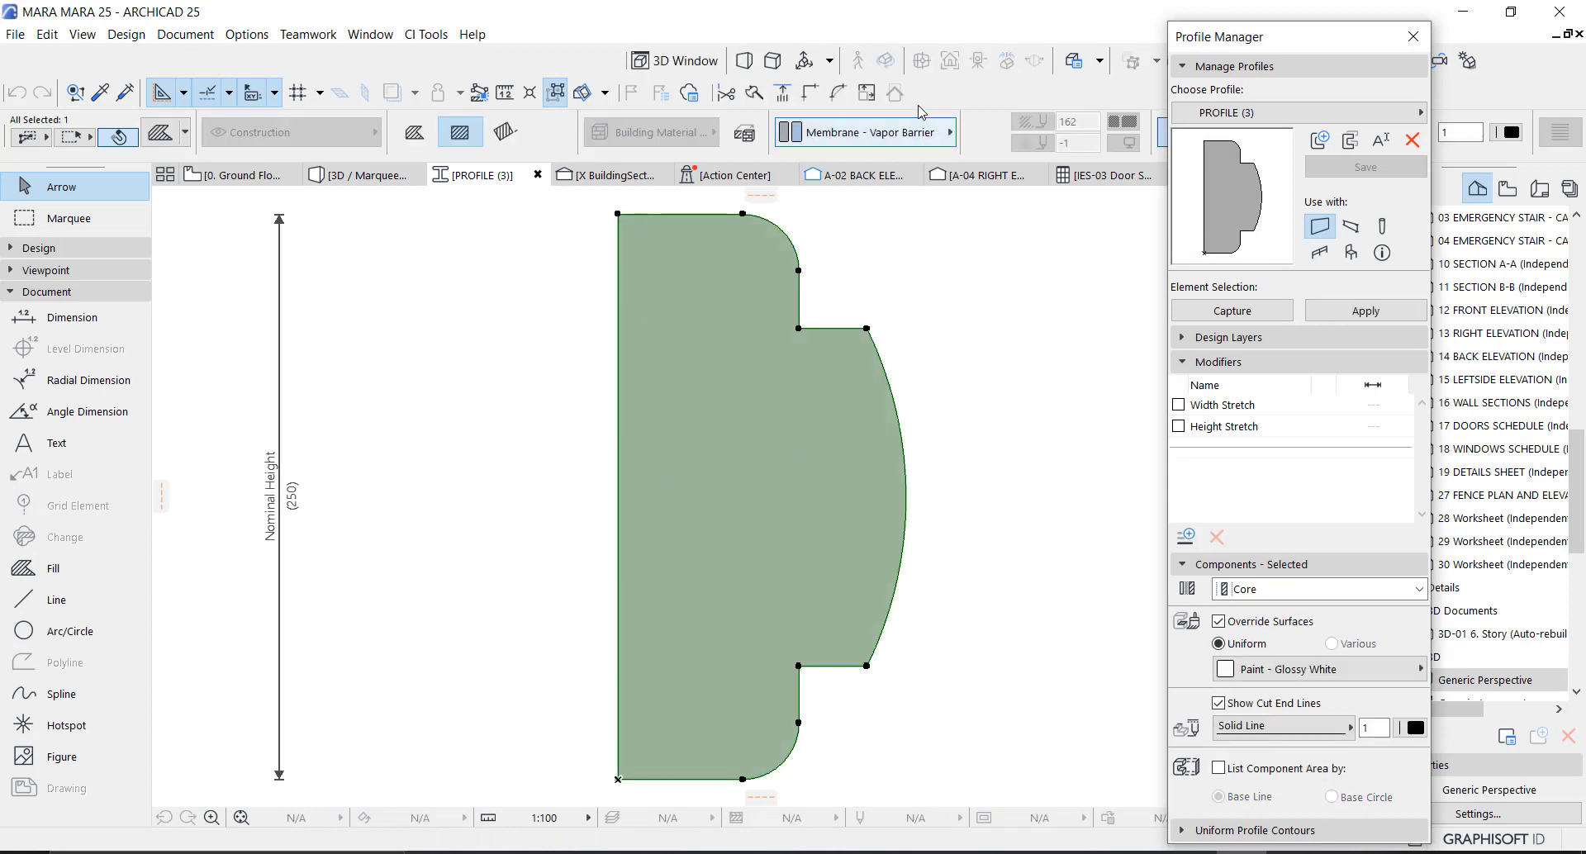
pyautogui.hotkey('ctrl', 'k')
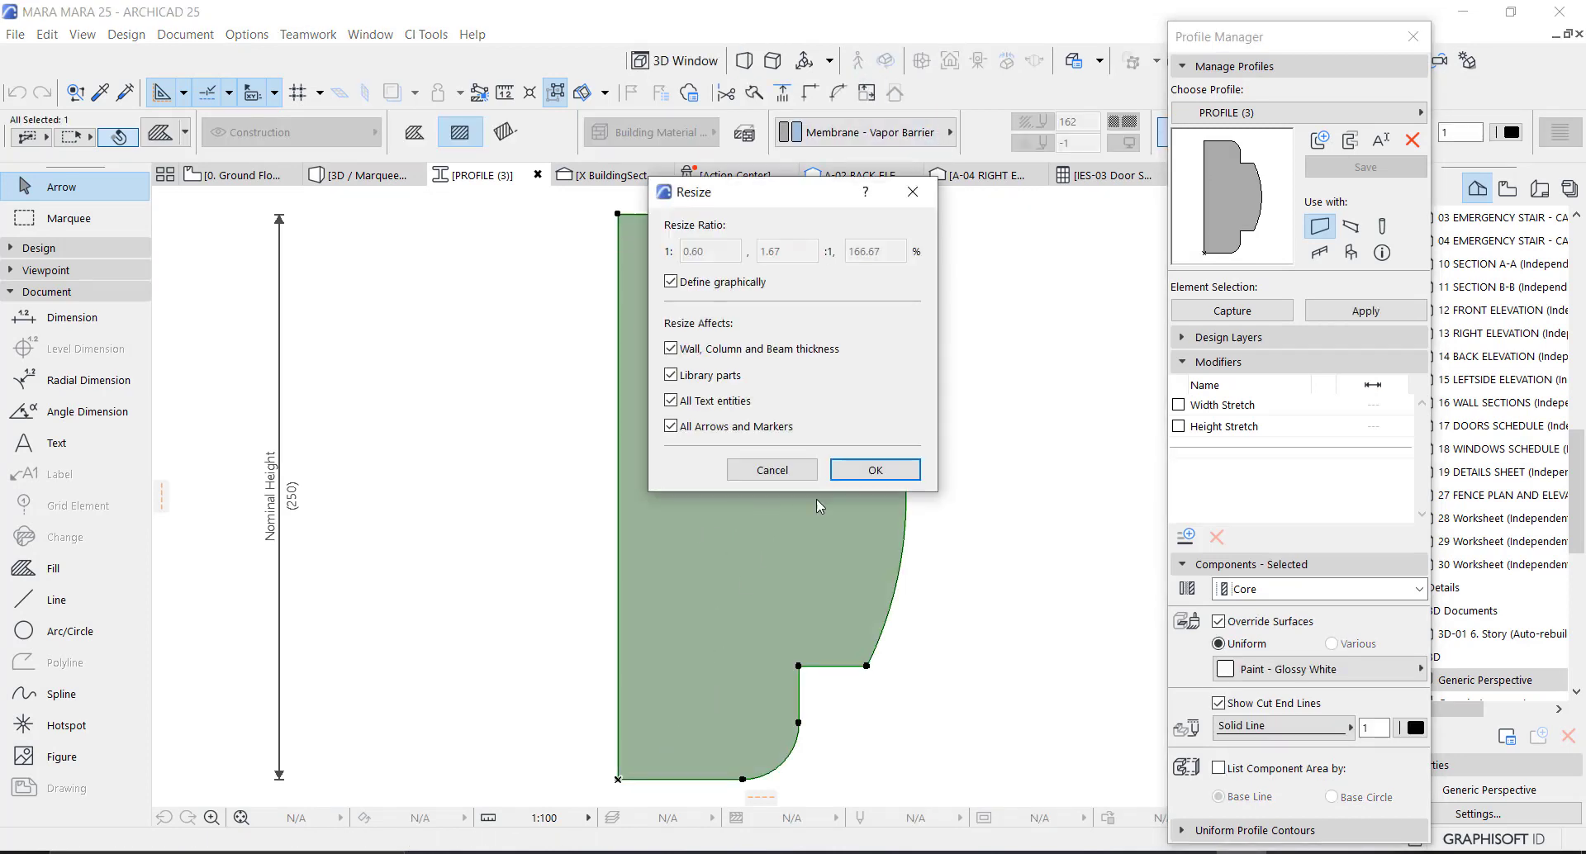
pyautogui.click(875, 470)
pyautogui.click(618, 778)
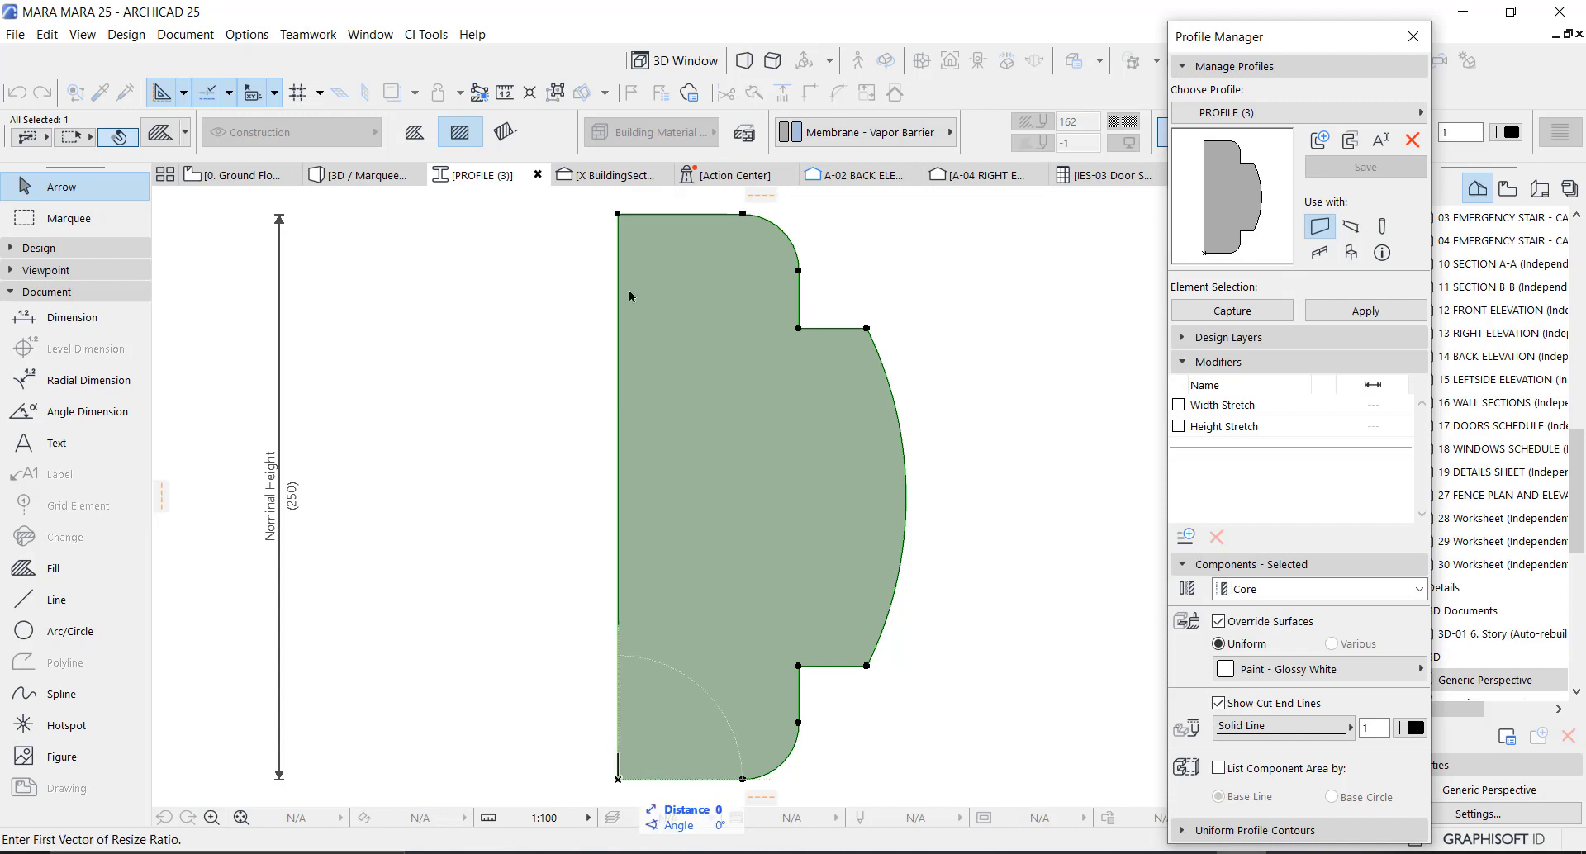
pyautogui.moveTo(624, 246); pyautogui.dragTo(626, 366, button='middle')
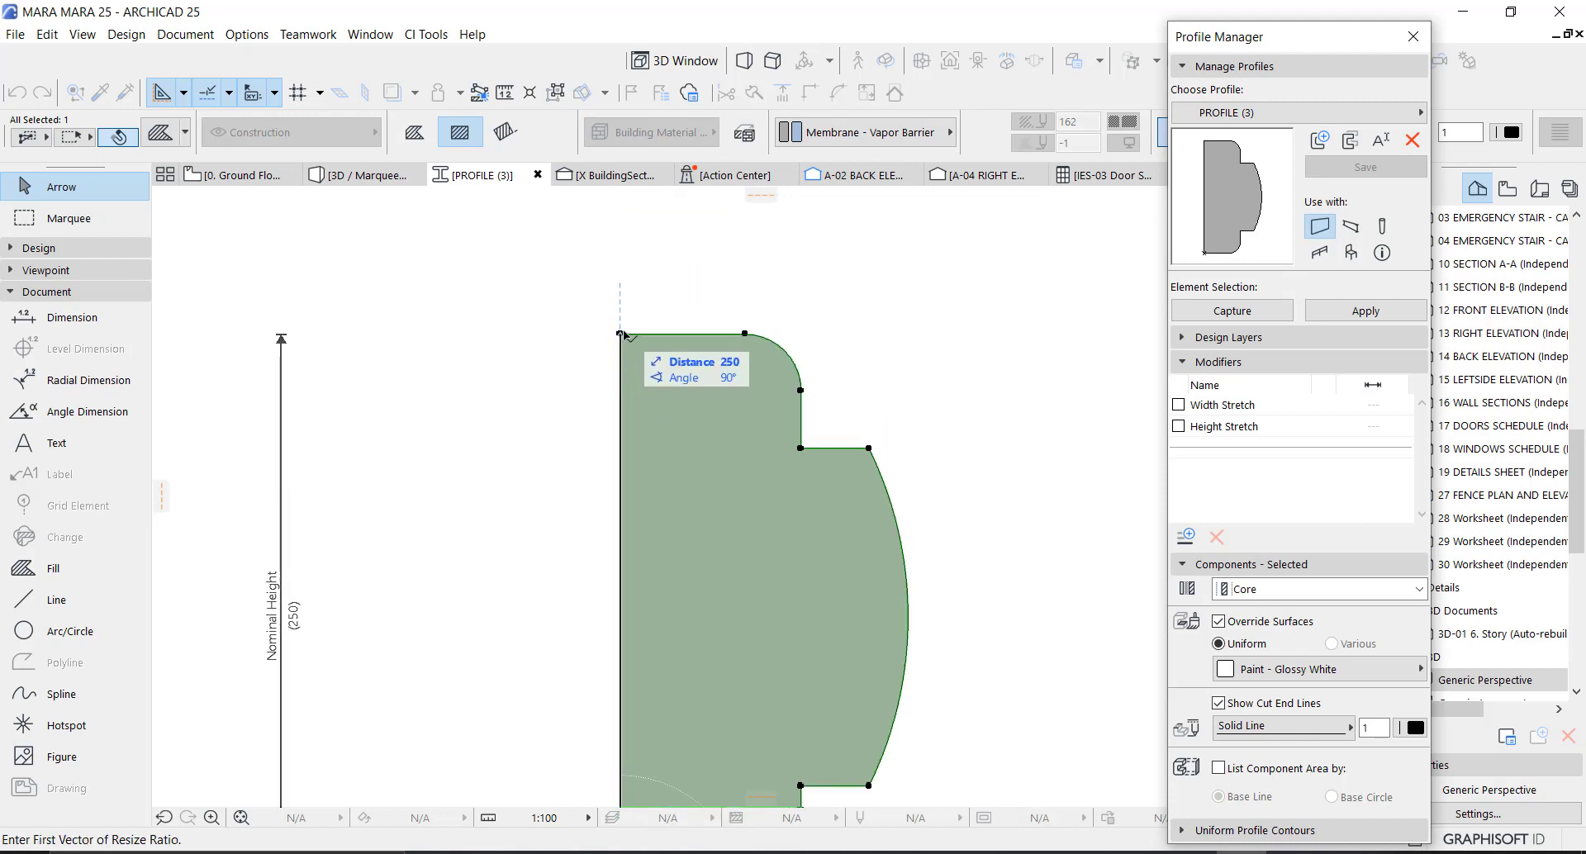
pyautogui.click(618, 213)
pyautogui.write('2')
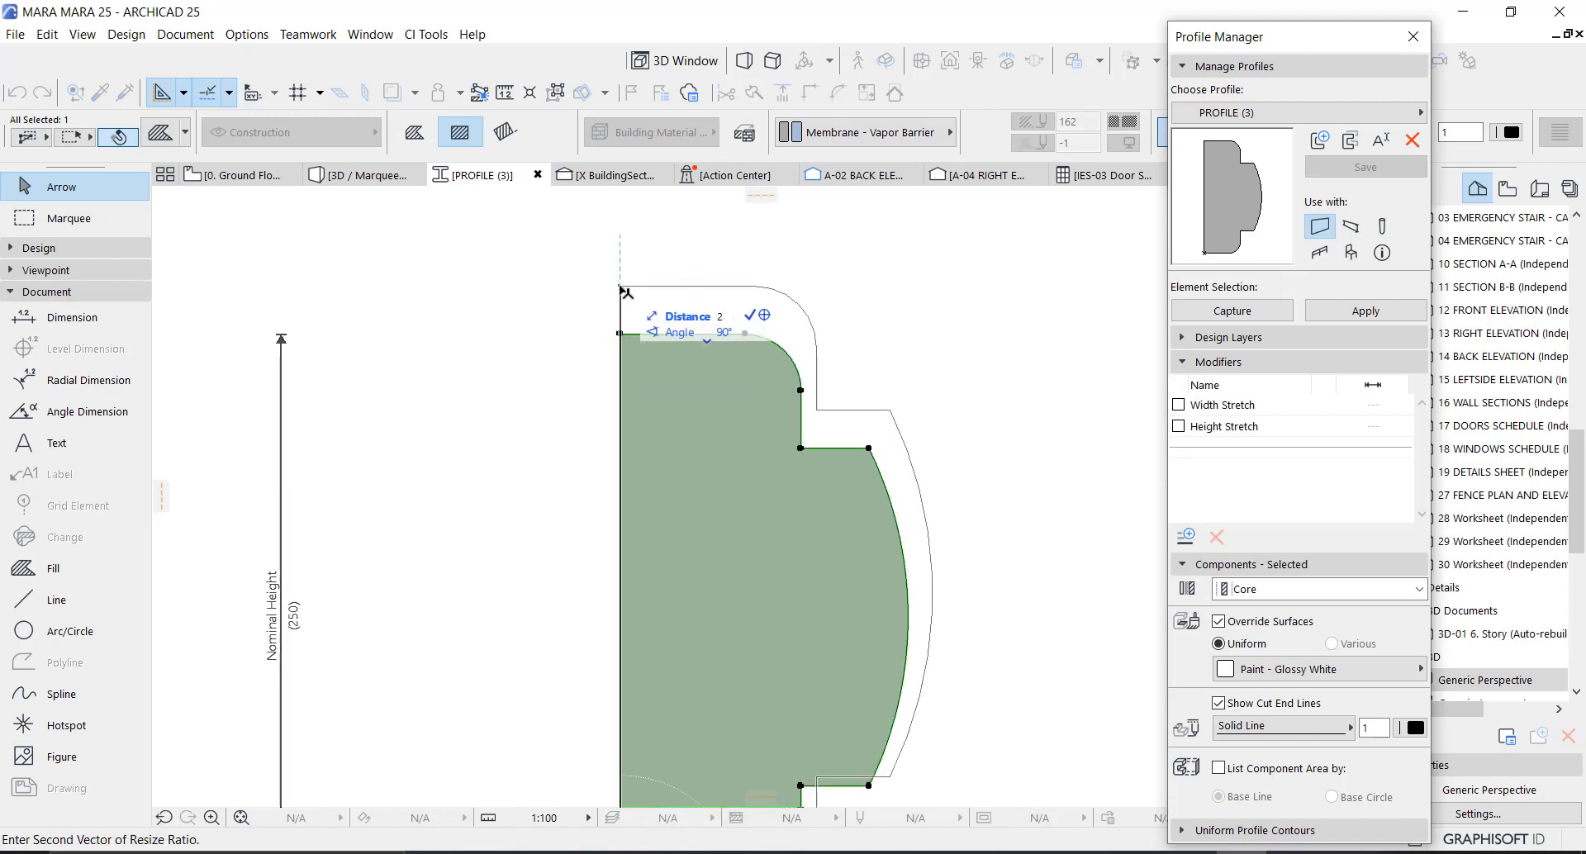
pyautogui.press('Return')
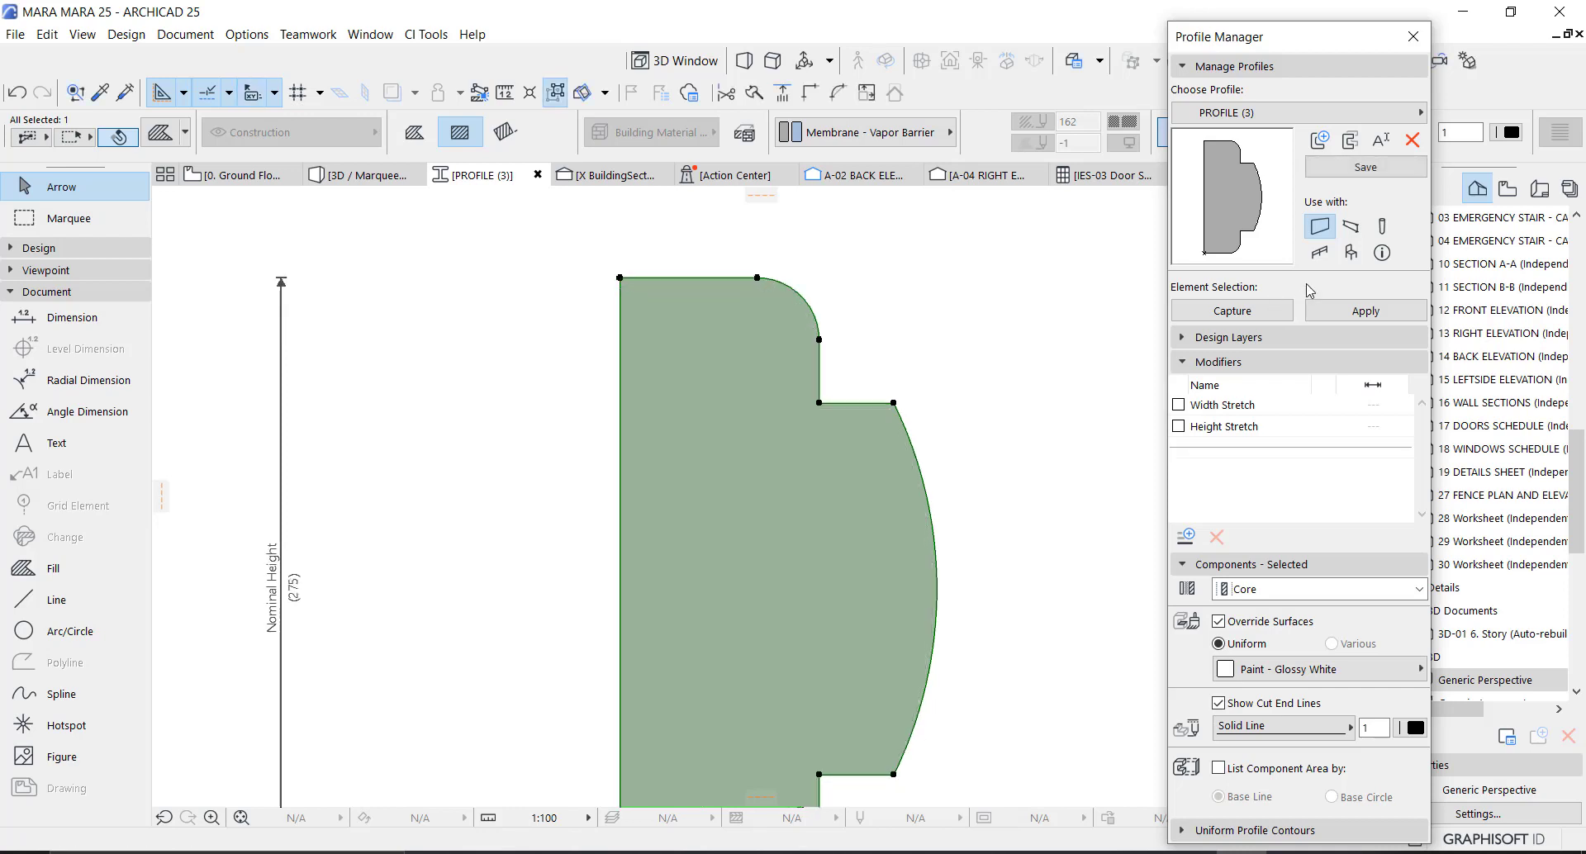
pyautogui.click(1357, 168)
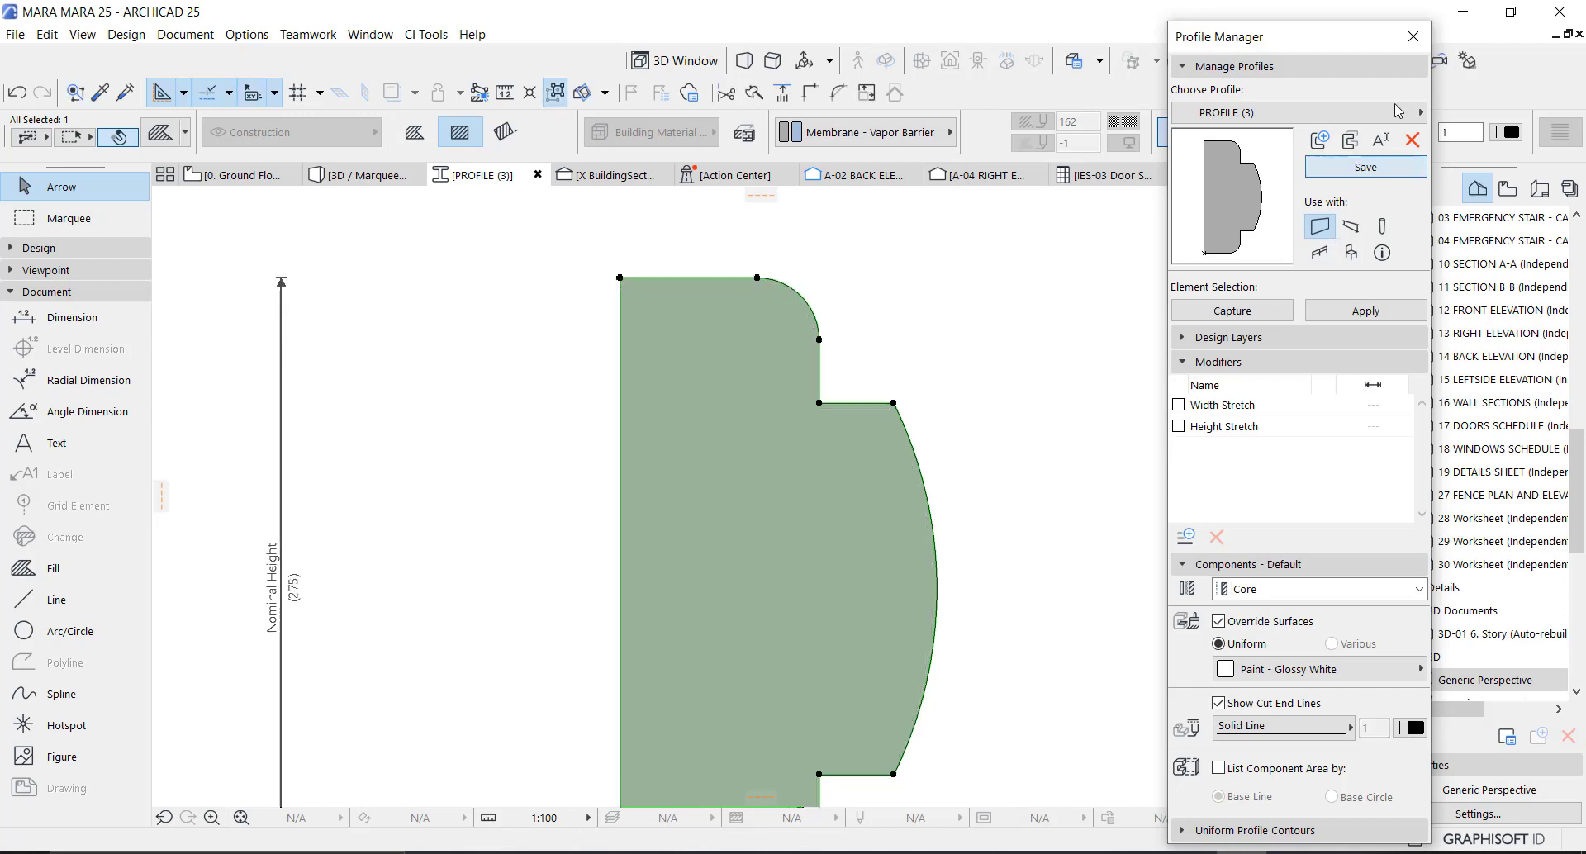
pyautogui.click(1413, 37)
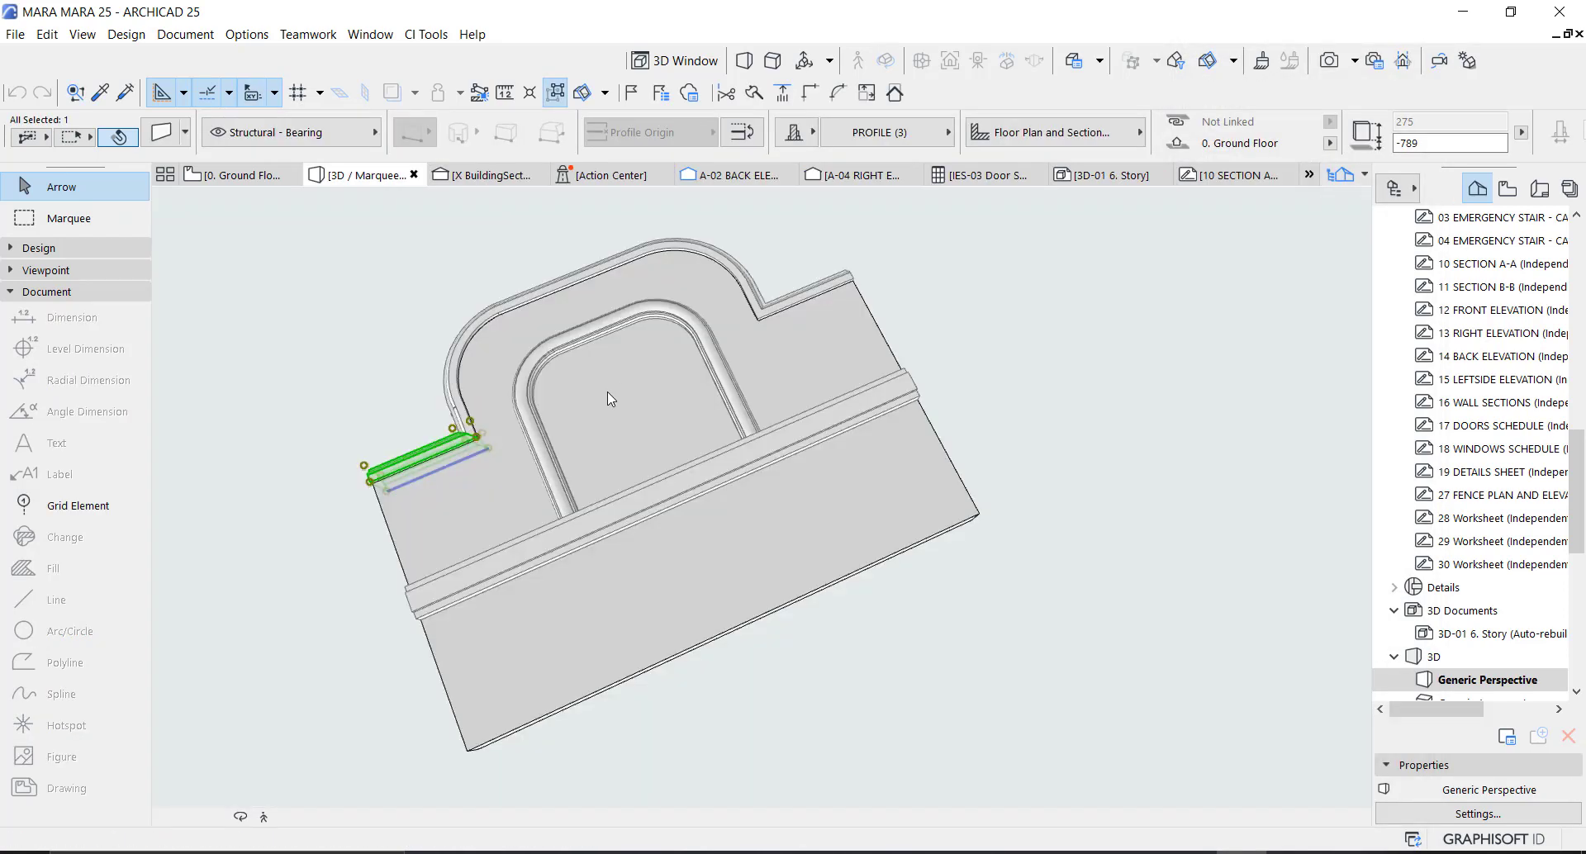
# Step: Select all seven PROFILE (3) outline walls and move them up so their lower corner meets the slab's lower corner
pyautogui.scroll(4, 404, 517)
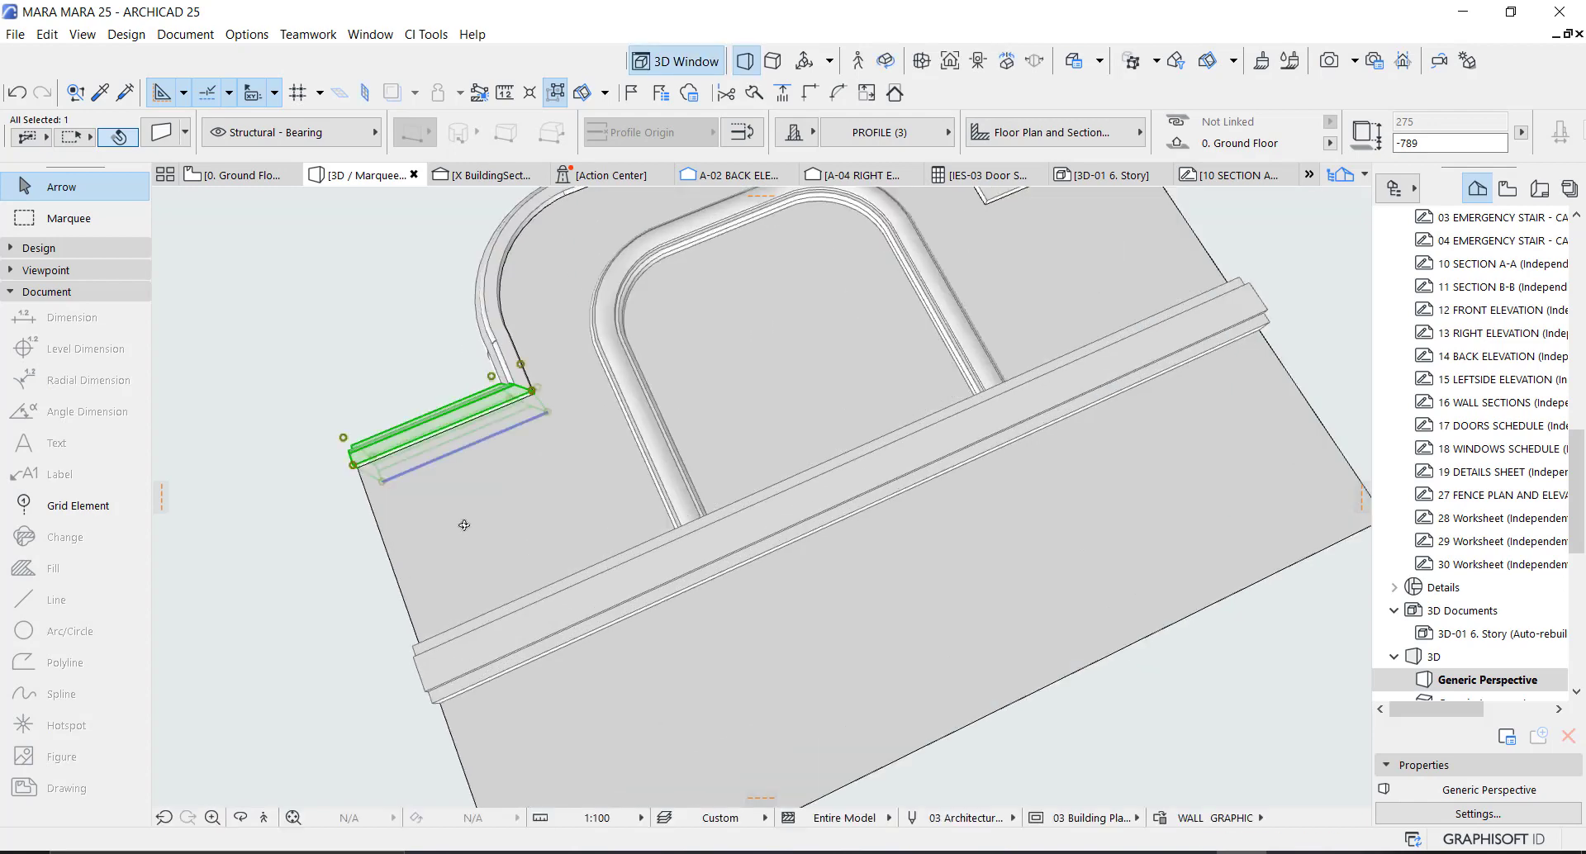
pyautogui.keyDown('shift'); pyautogui.moveTo(458, 518); pyautogui.dragTo(791, 293, button='middle'); pyautogui.keyUp('shift')
pyautogui.scroll(5, 370, 377)
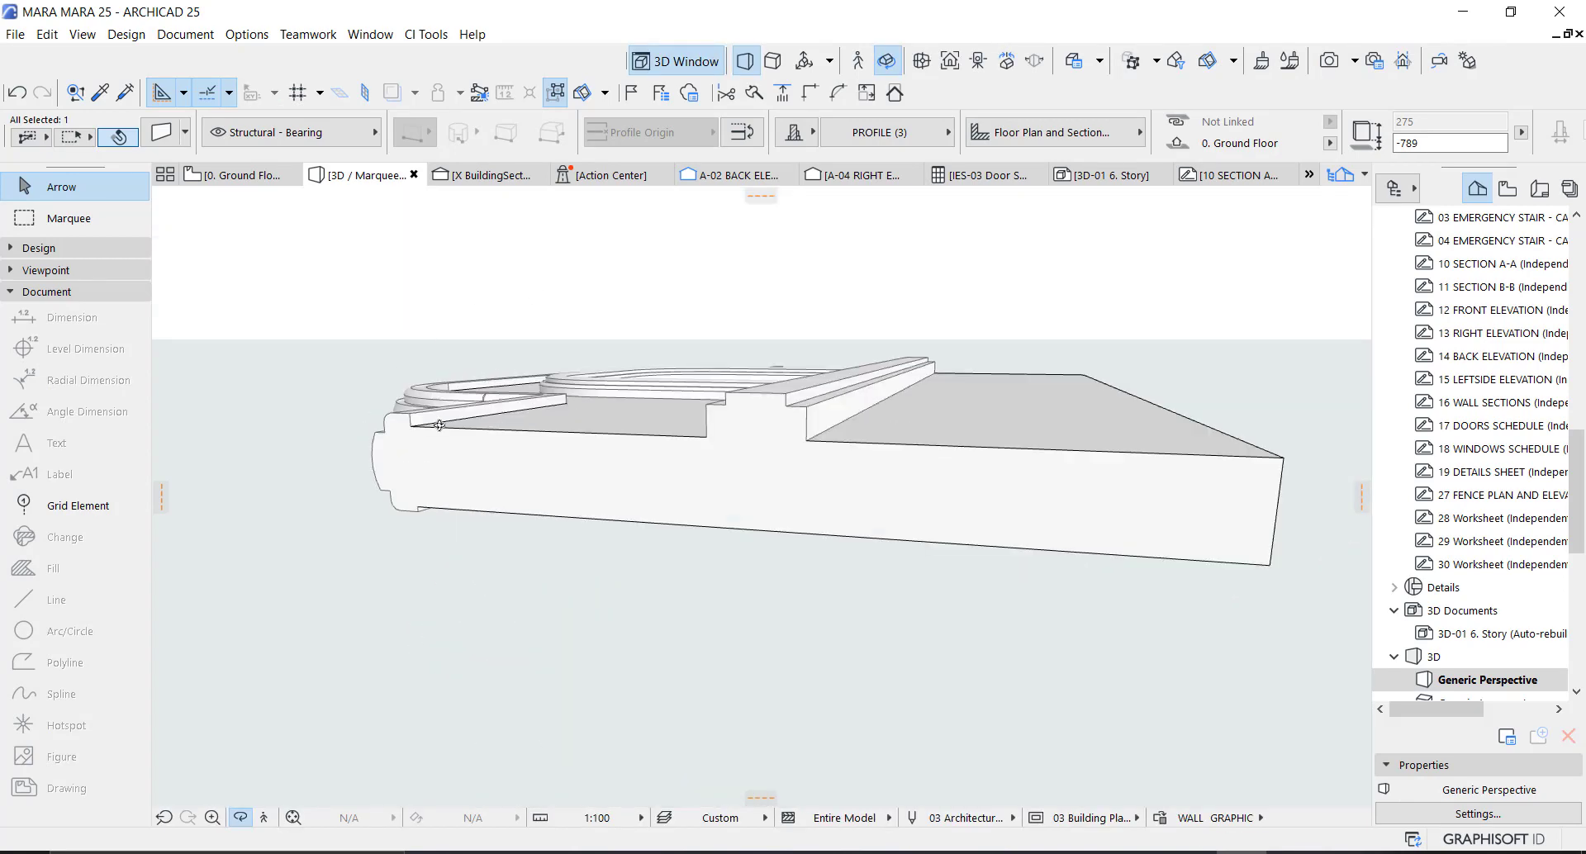
pyautogui.press('o')
pyautogui.scroll(5, 459, 674)
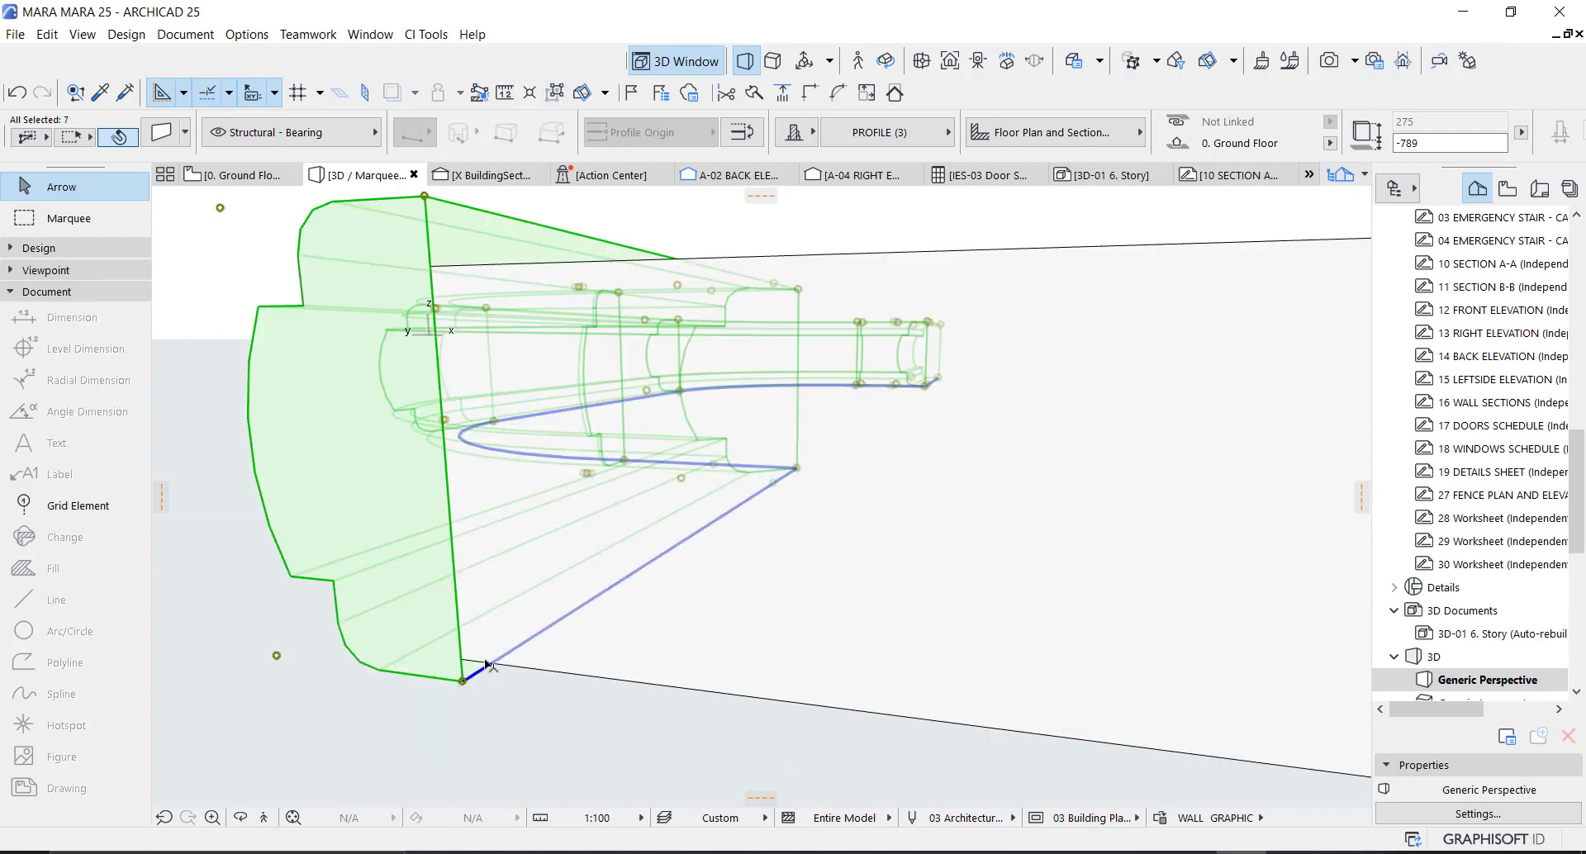
pyautogui.hotkey('ctrl', 'd')
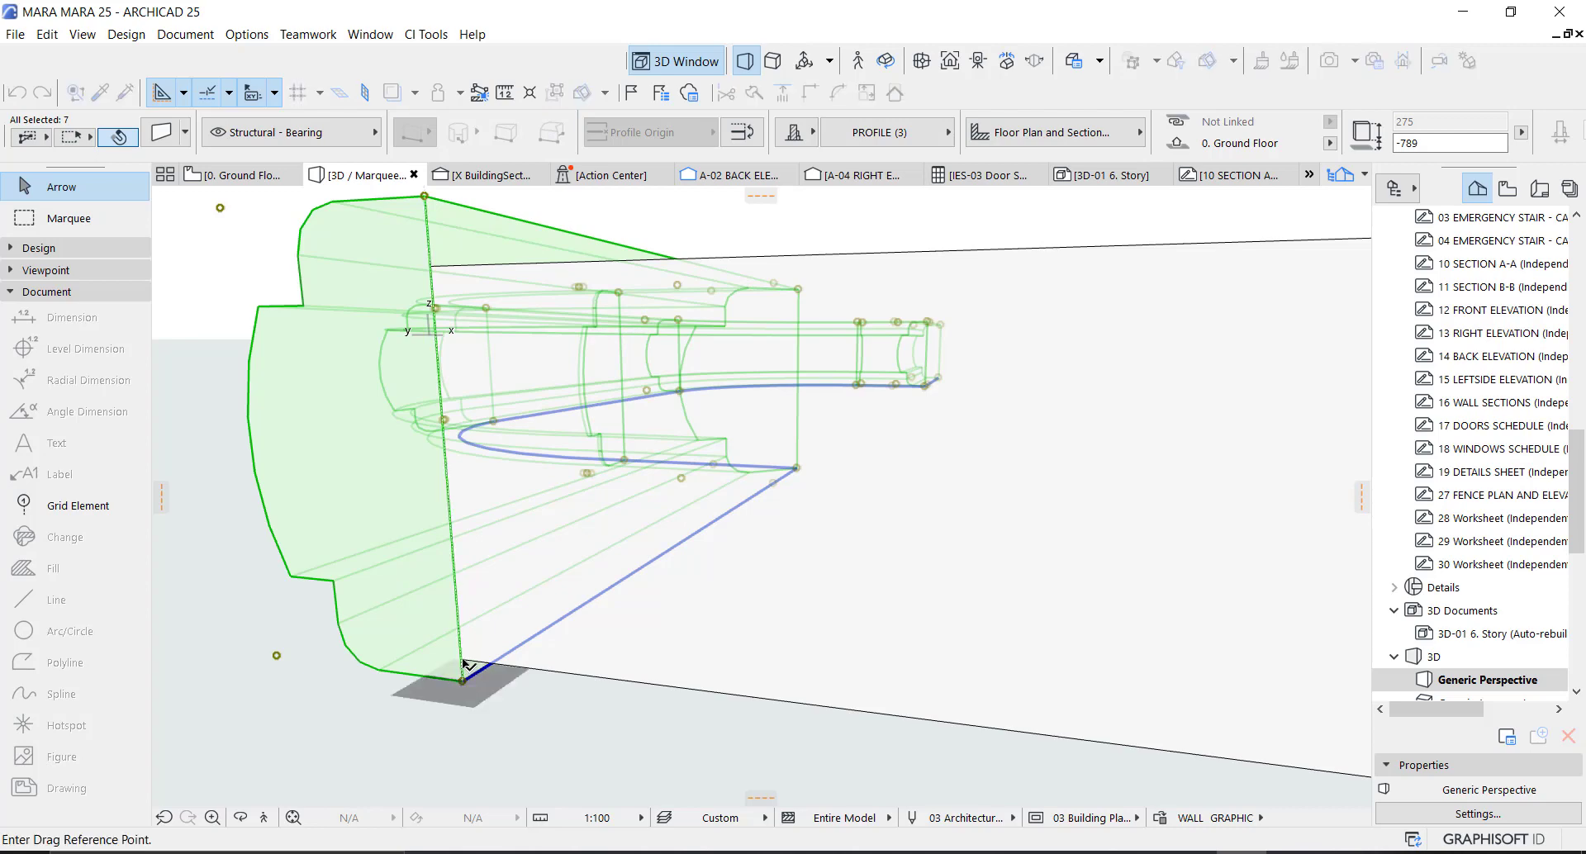
pyautogui.click(463, 663)
pyautogui.click(461, 659)
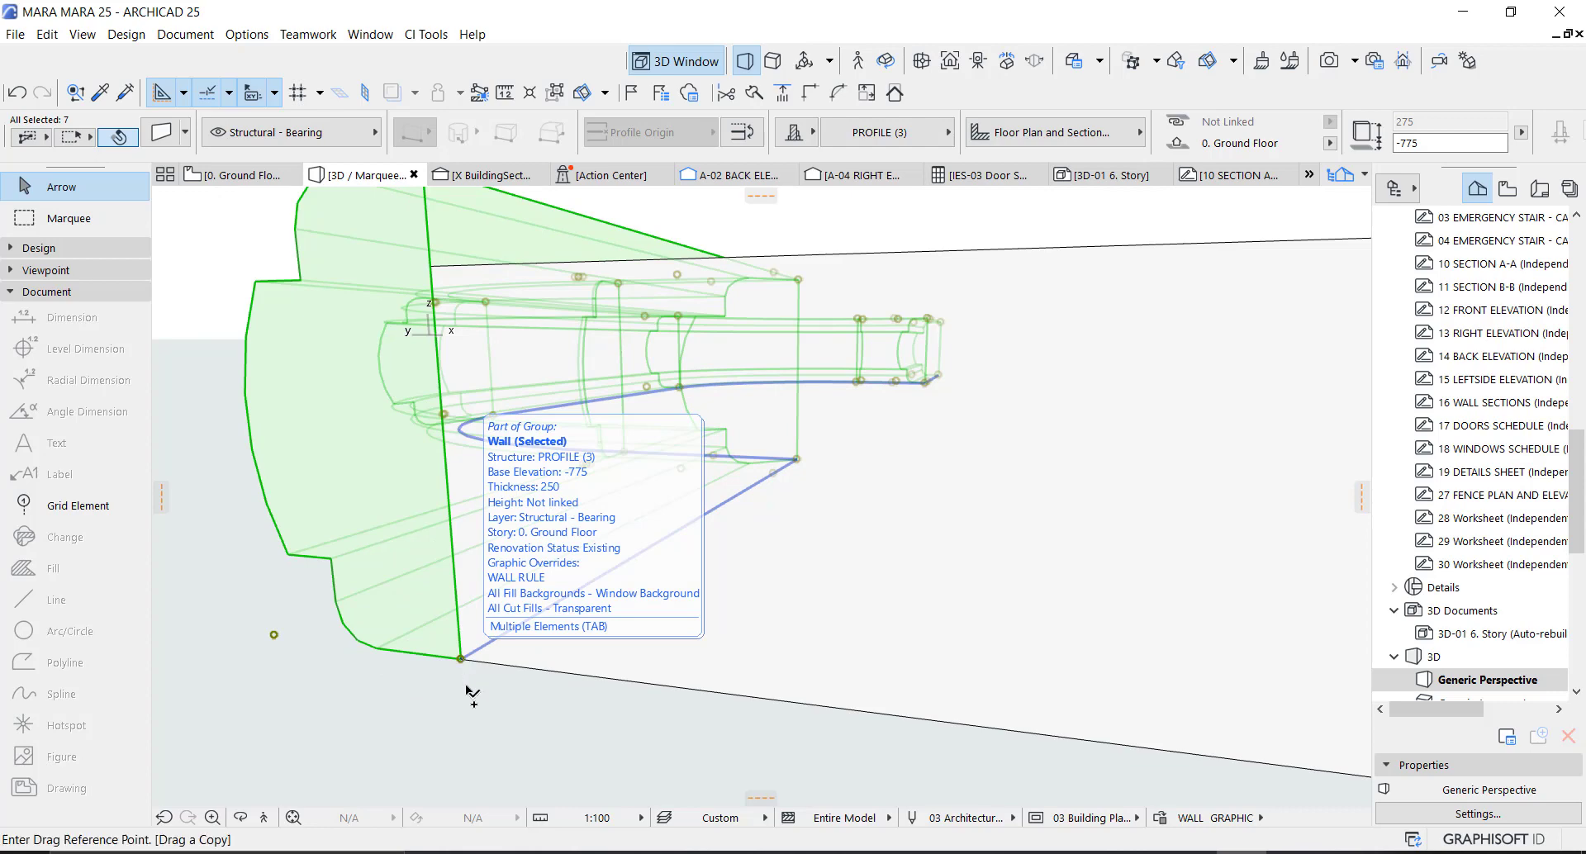
pyautogui.click(466, 686)
pyautogui.press('Escape')
pyautogui.press('Escape')
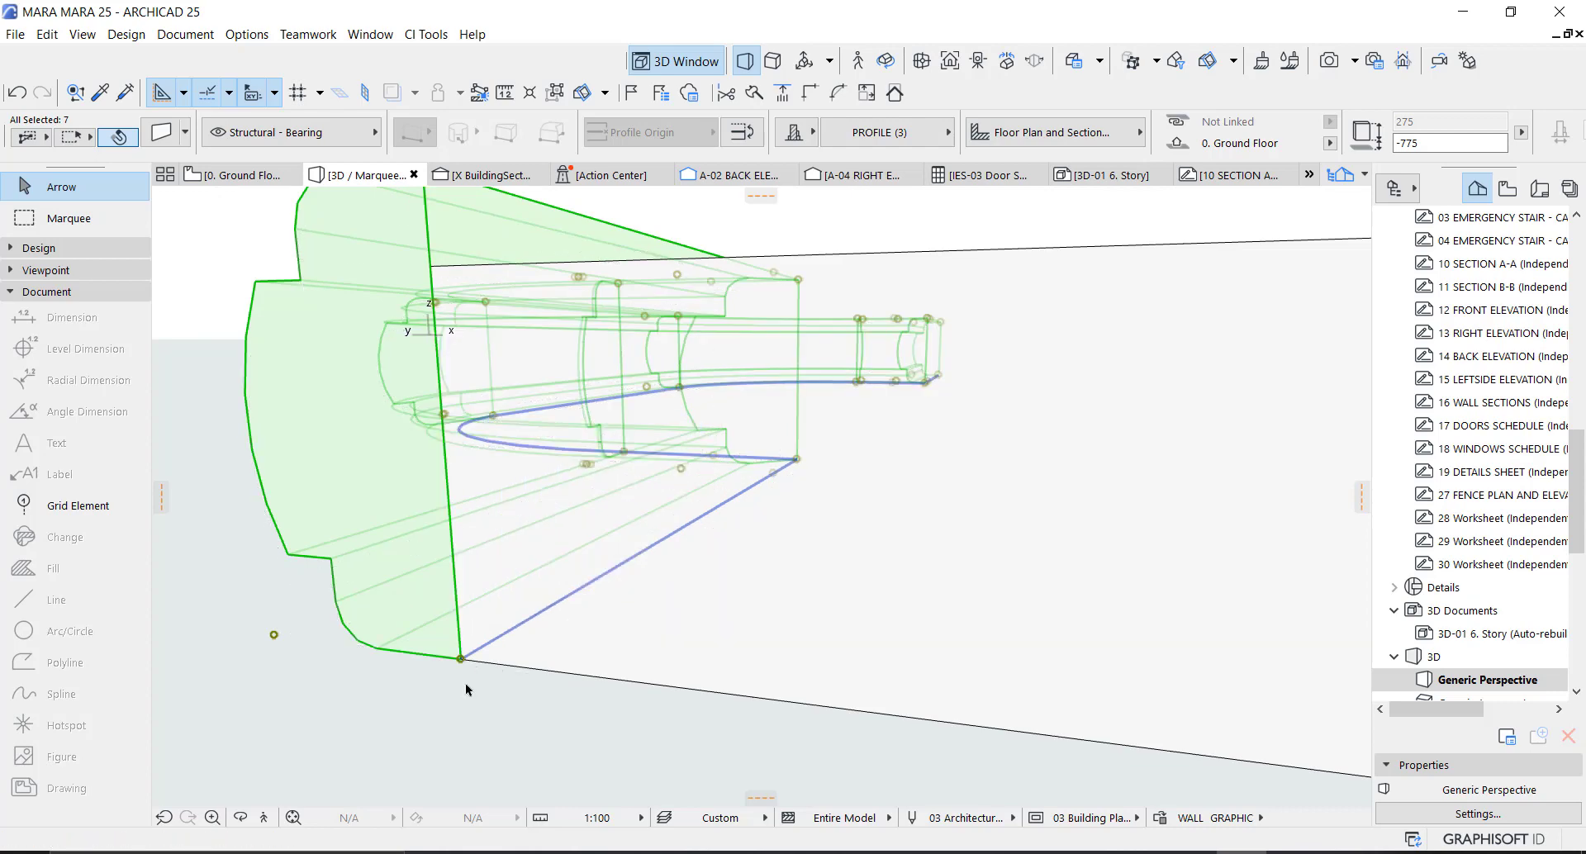
# Step: Move the seven outline walls straight down 25 from the slab's lower corner
pyautogui.click(460, 660)
pyautogui.hotkey('ctrl', 'd')
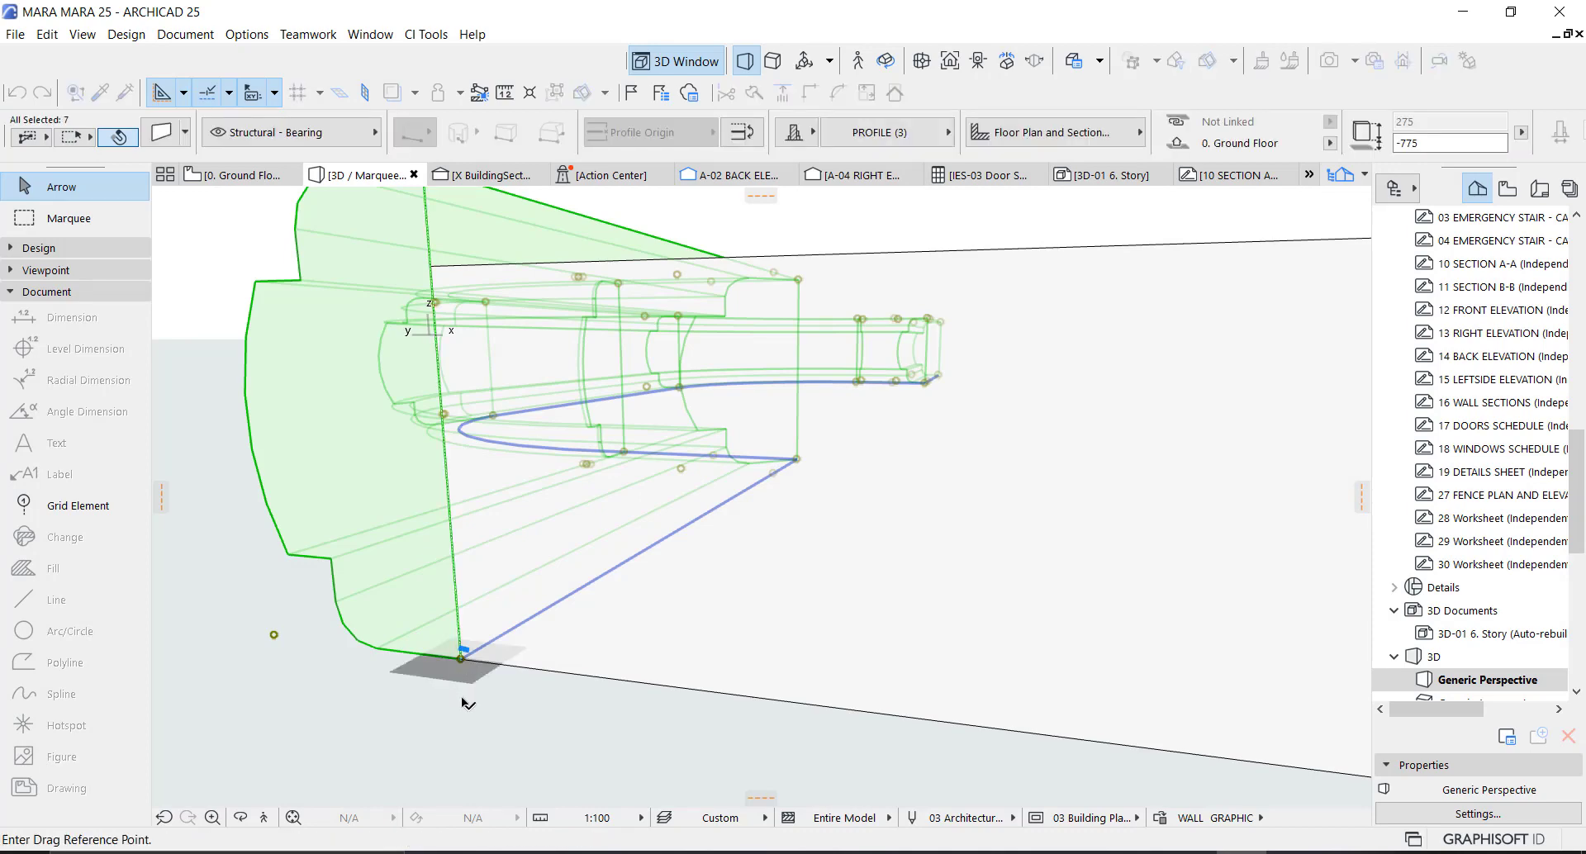
pyautogui.click(462, 699)
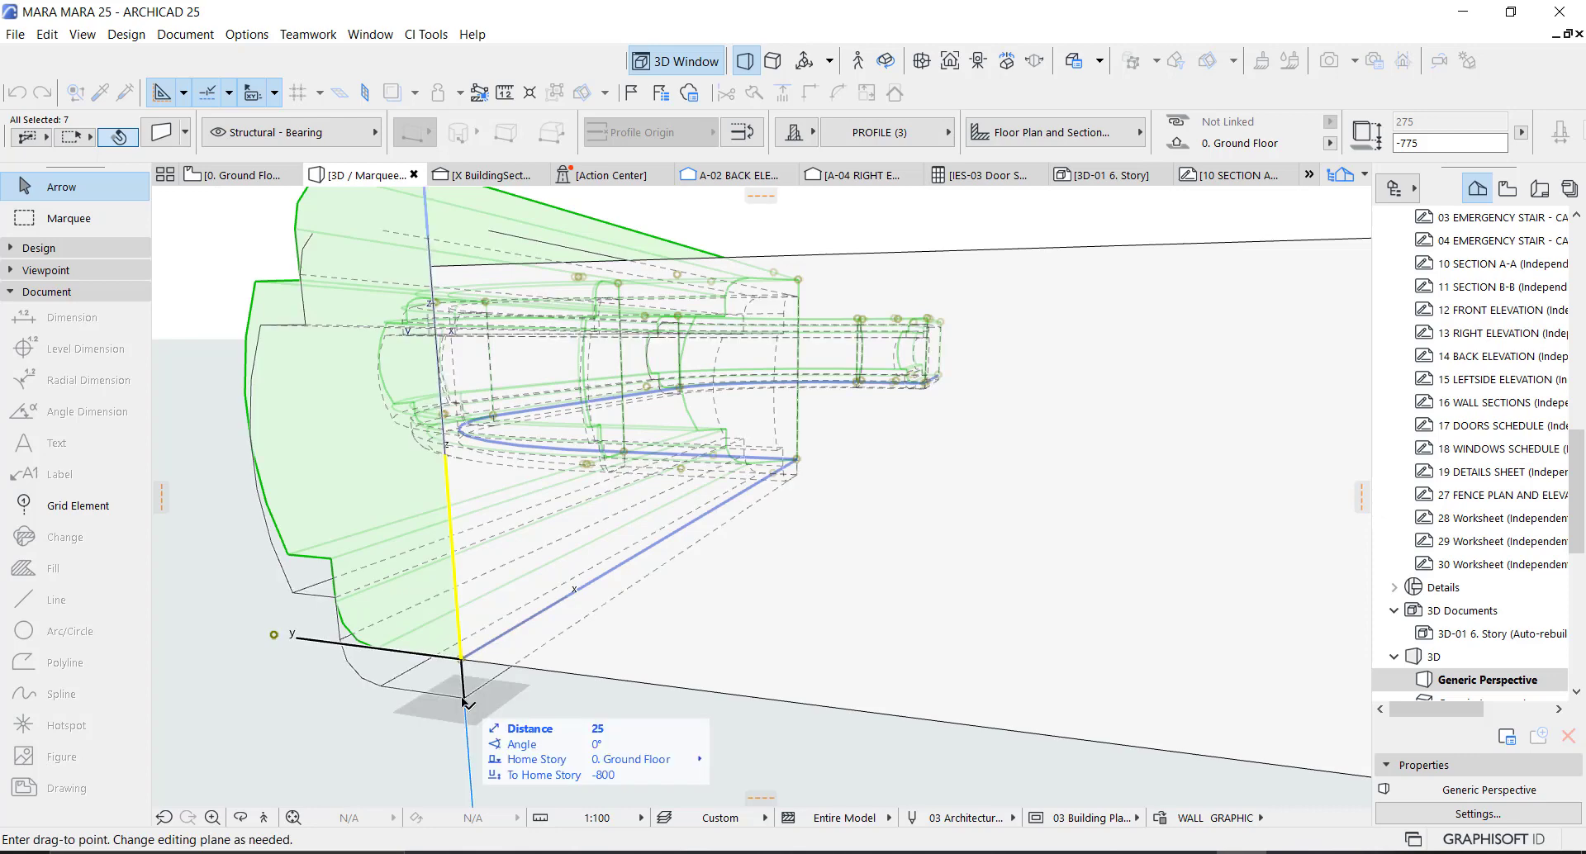
pyautogui.write('2')
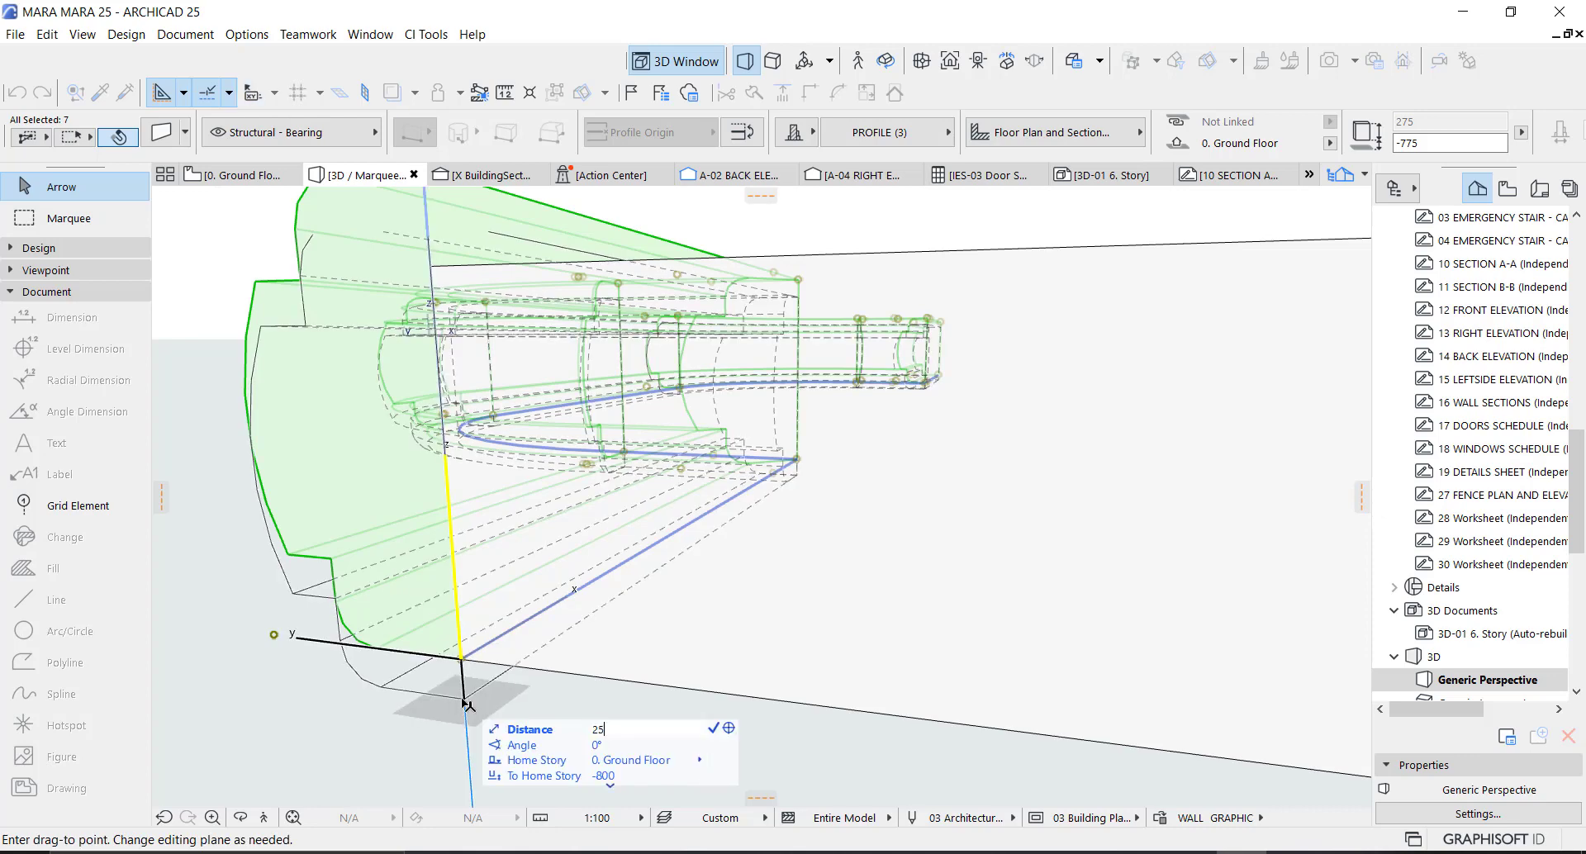
pyautogui.press('Return')
# Step: Deselect the walls and examine how the enlarged outline moulding caps the slab's edge around the raised top
pyautogui.scroll(-5, 385, 707)
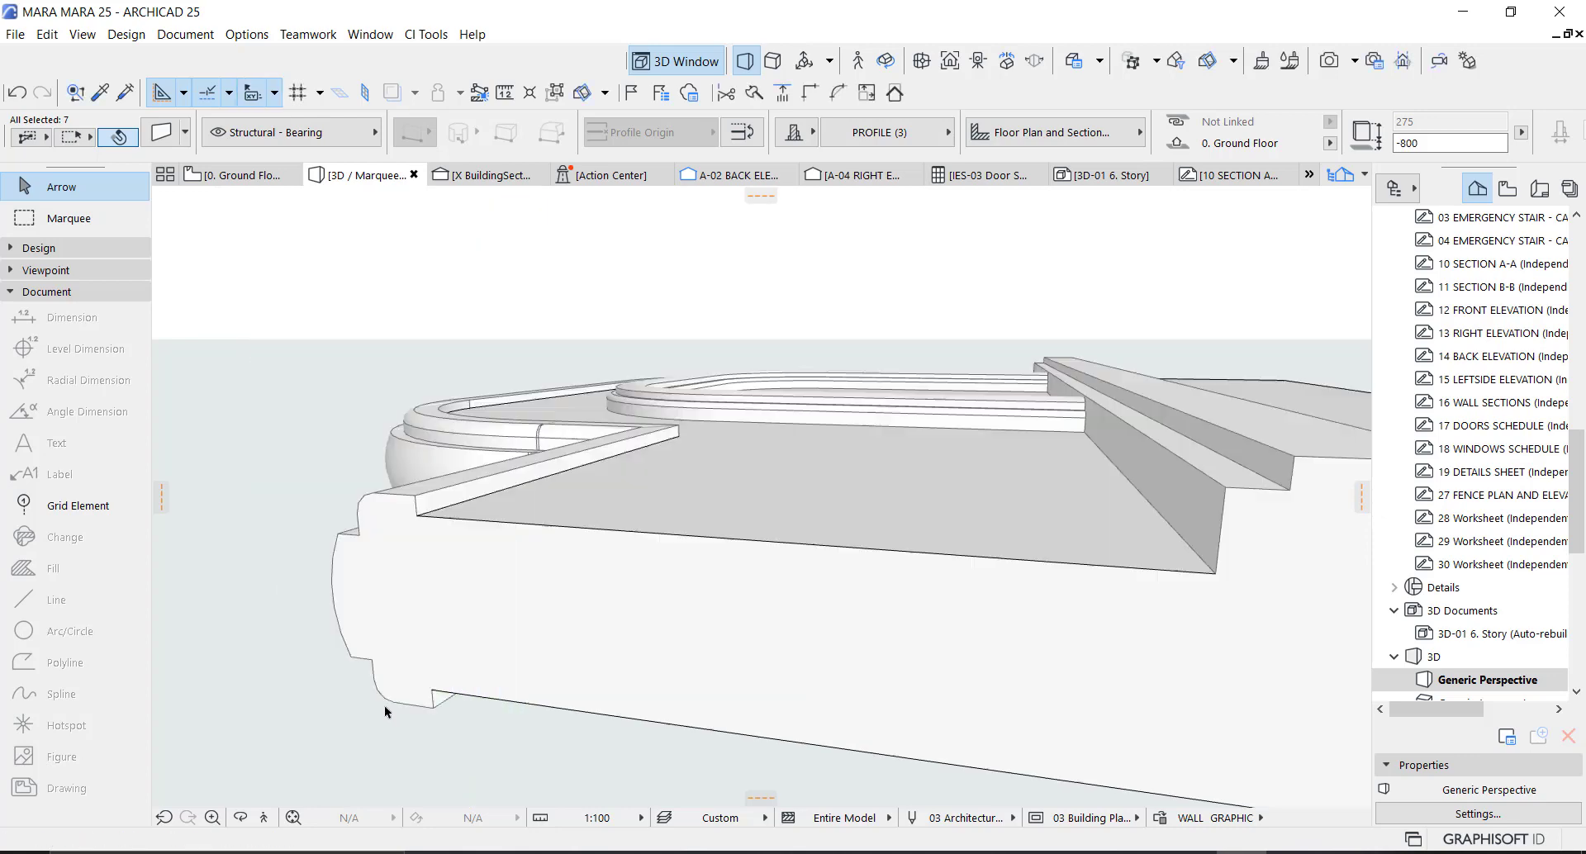
pyautogui.press('Escape')
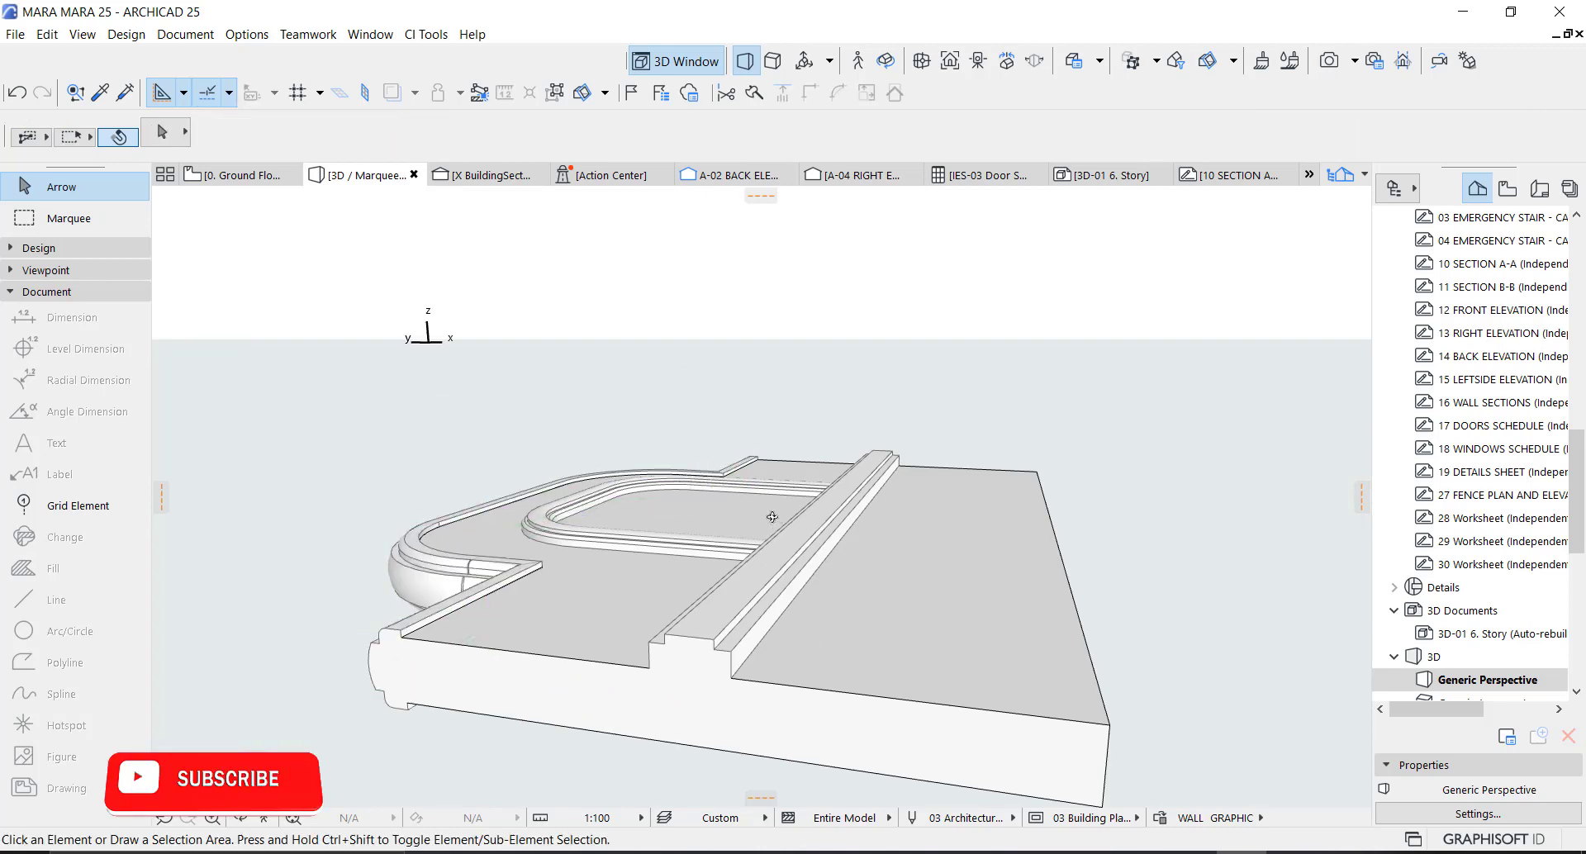
pyautogui.keyDown('shift'); pyautogui.moveTo(794, 528); pyautogui.dragTo(661, 499, button='middle'); pyautogui.keyUp('shift')
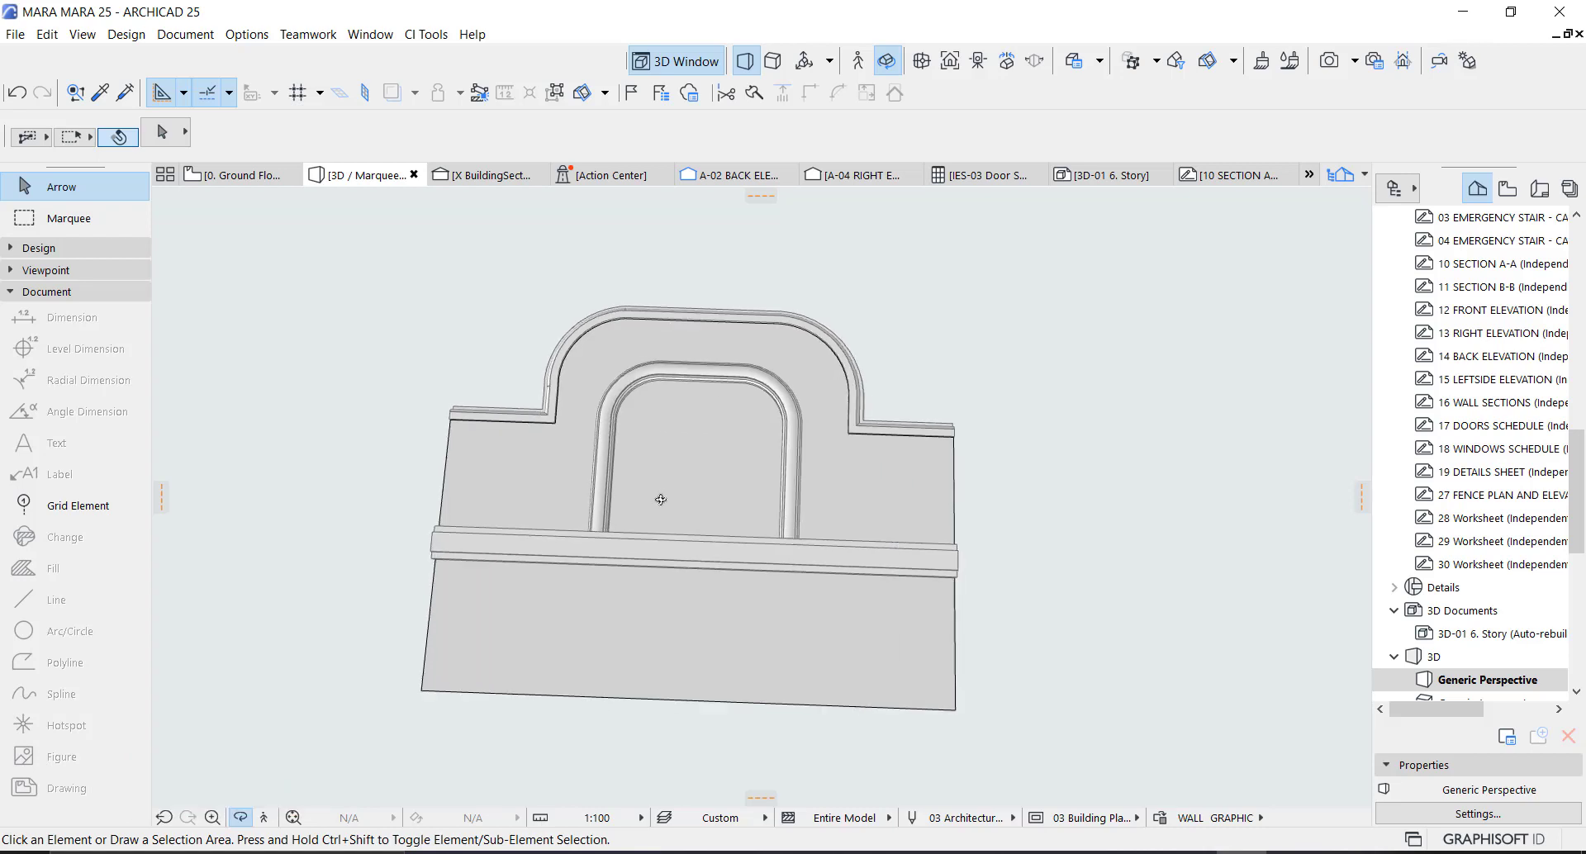
pyautogui.scroll(3, 733, 481)
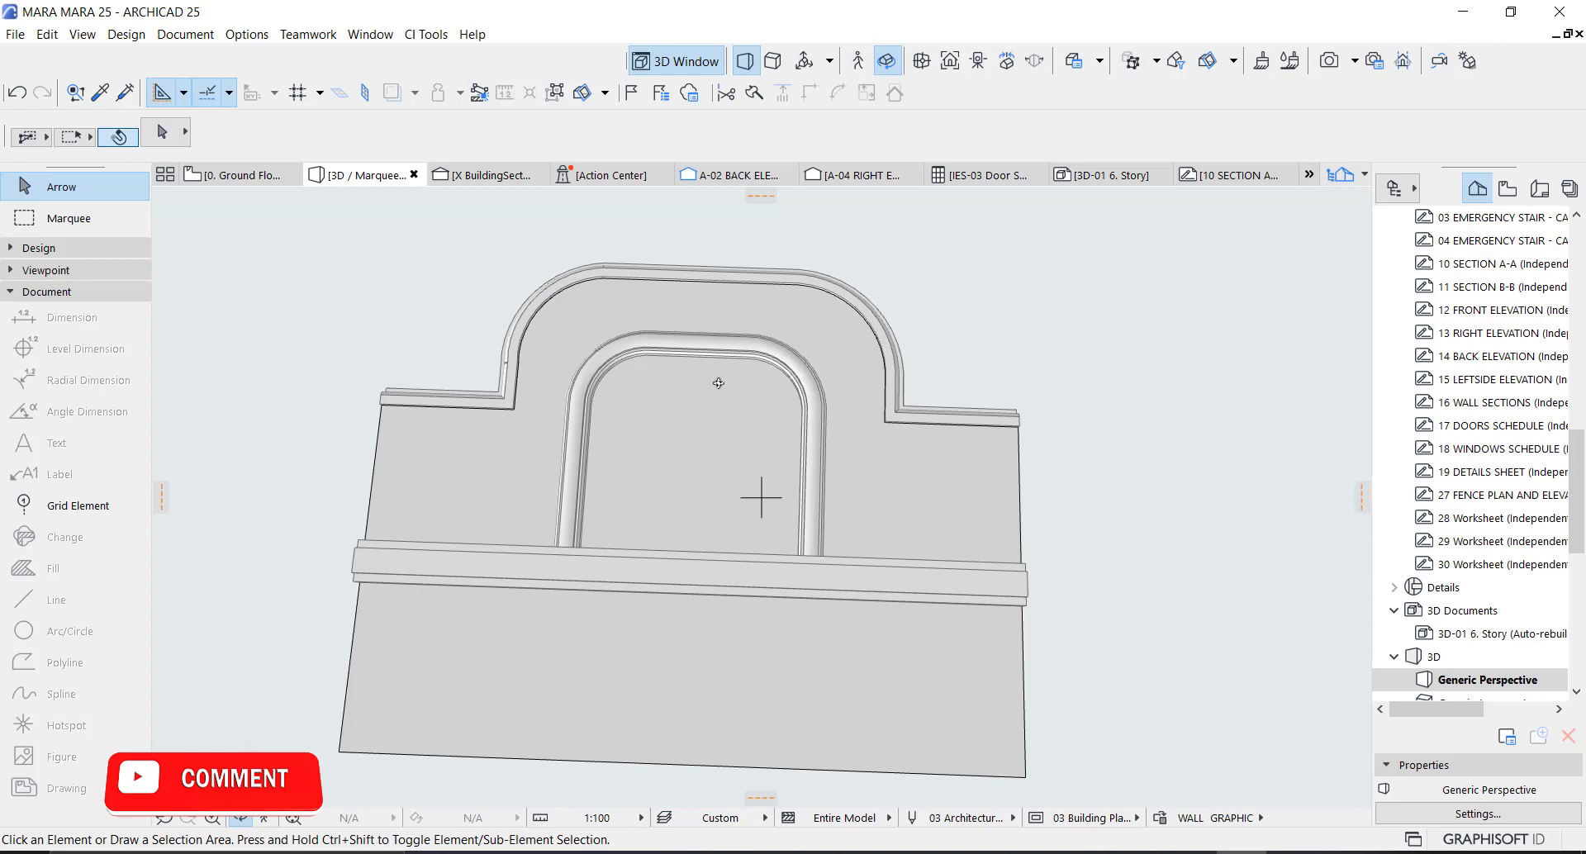
pyautogui.scroll(2, 614, 447)
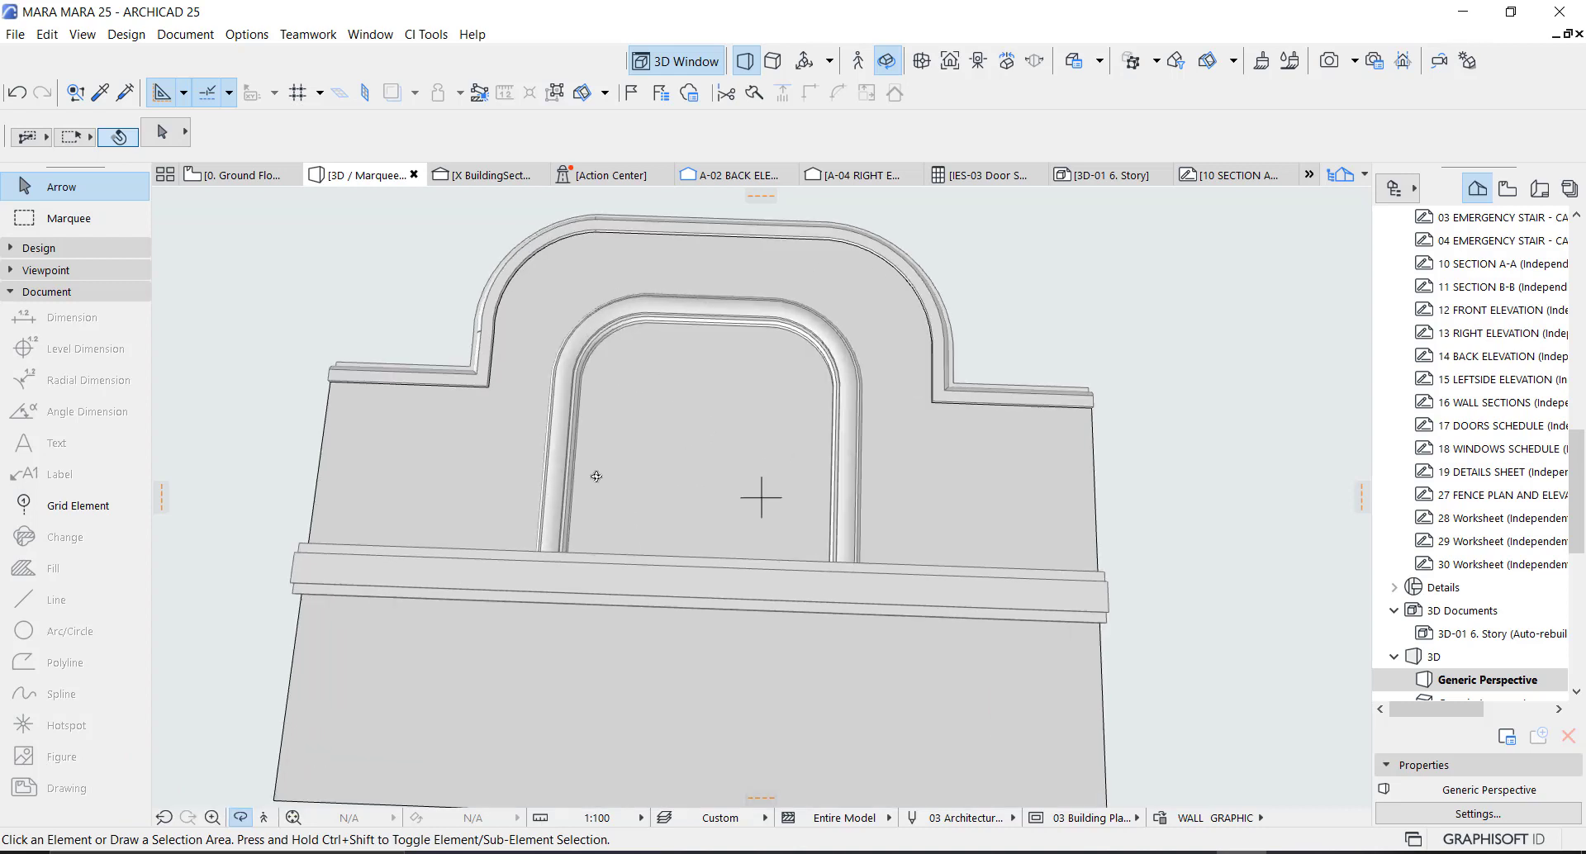
pyautogui.moveTo(602, 572); pyautogui.dragTo(709, 317)
pyautogui.scroll(-2, 710, 316)
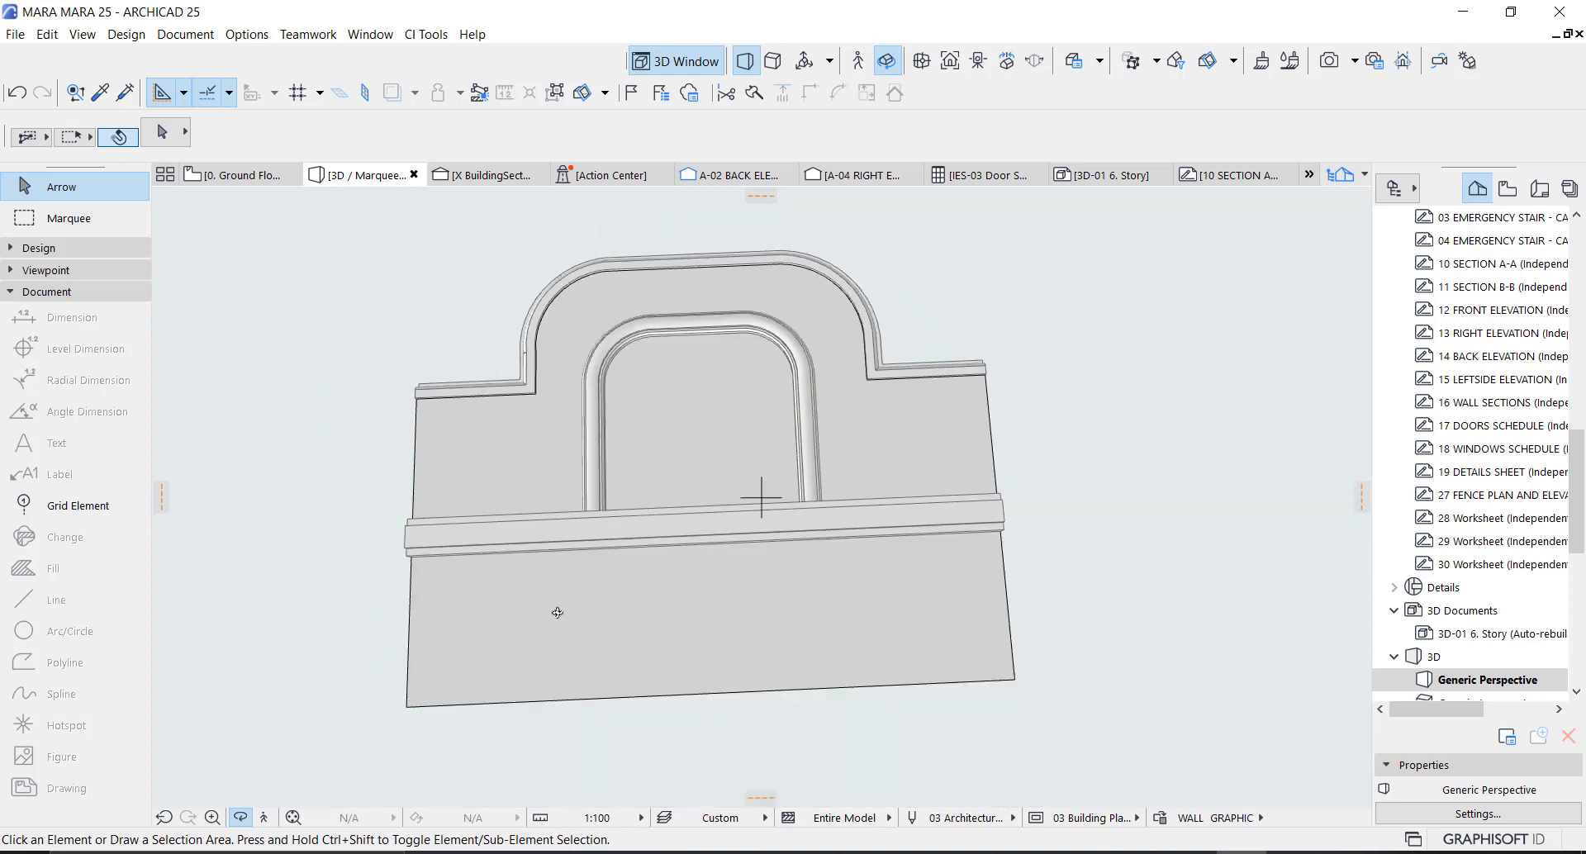
# Step: Return to the Ground Floor plan showing the fence panel
pyautogui.press('F2')
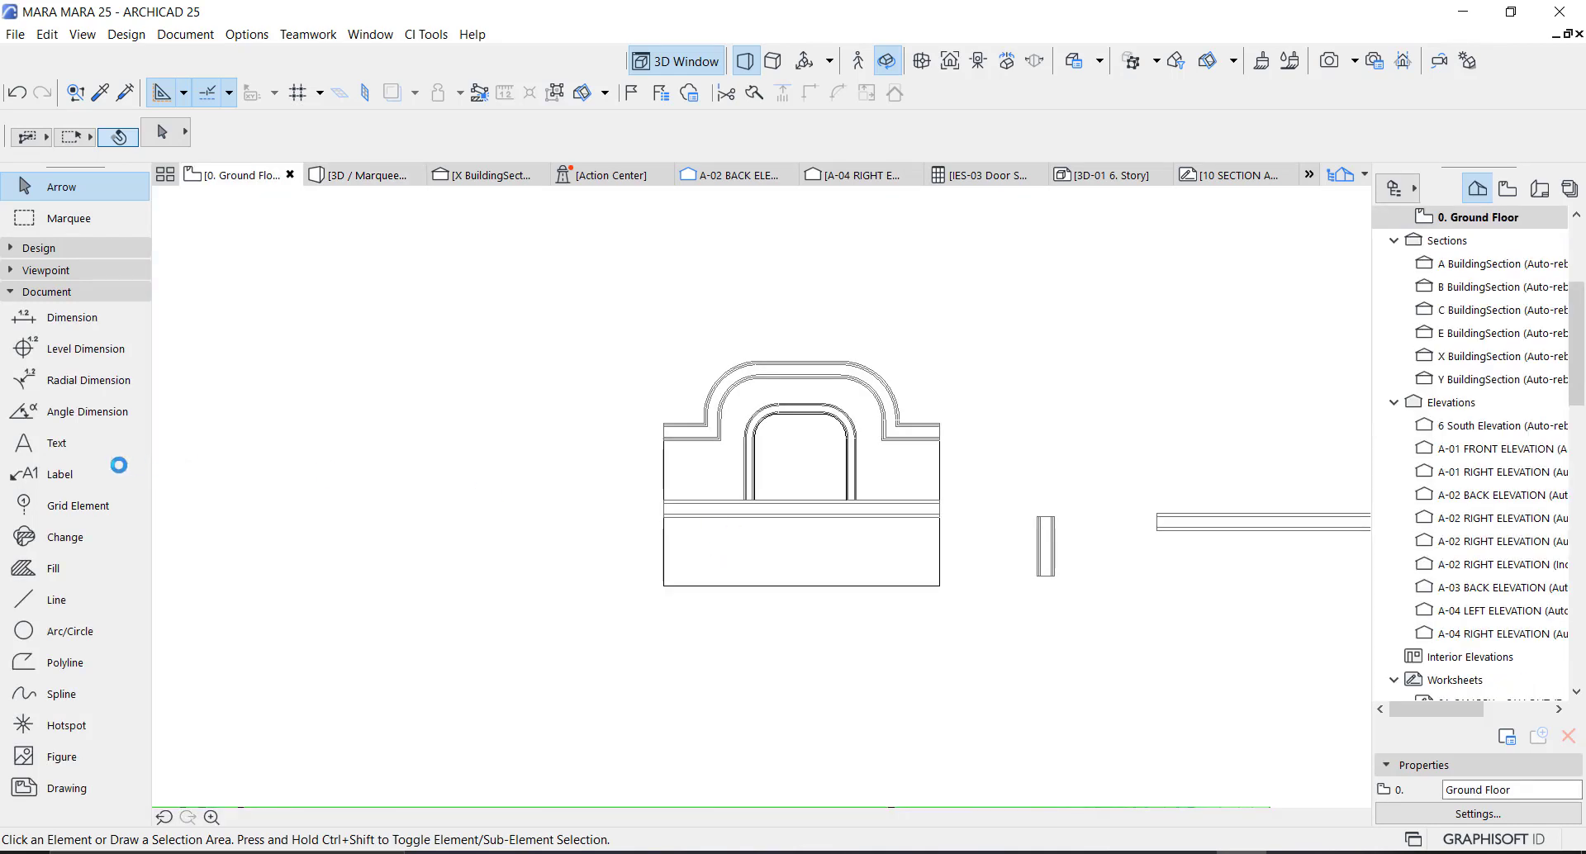
pyautogui.click(66, 248)
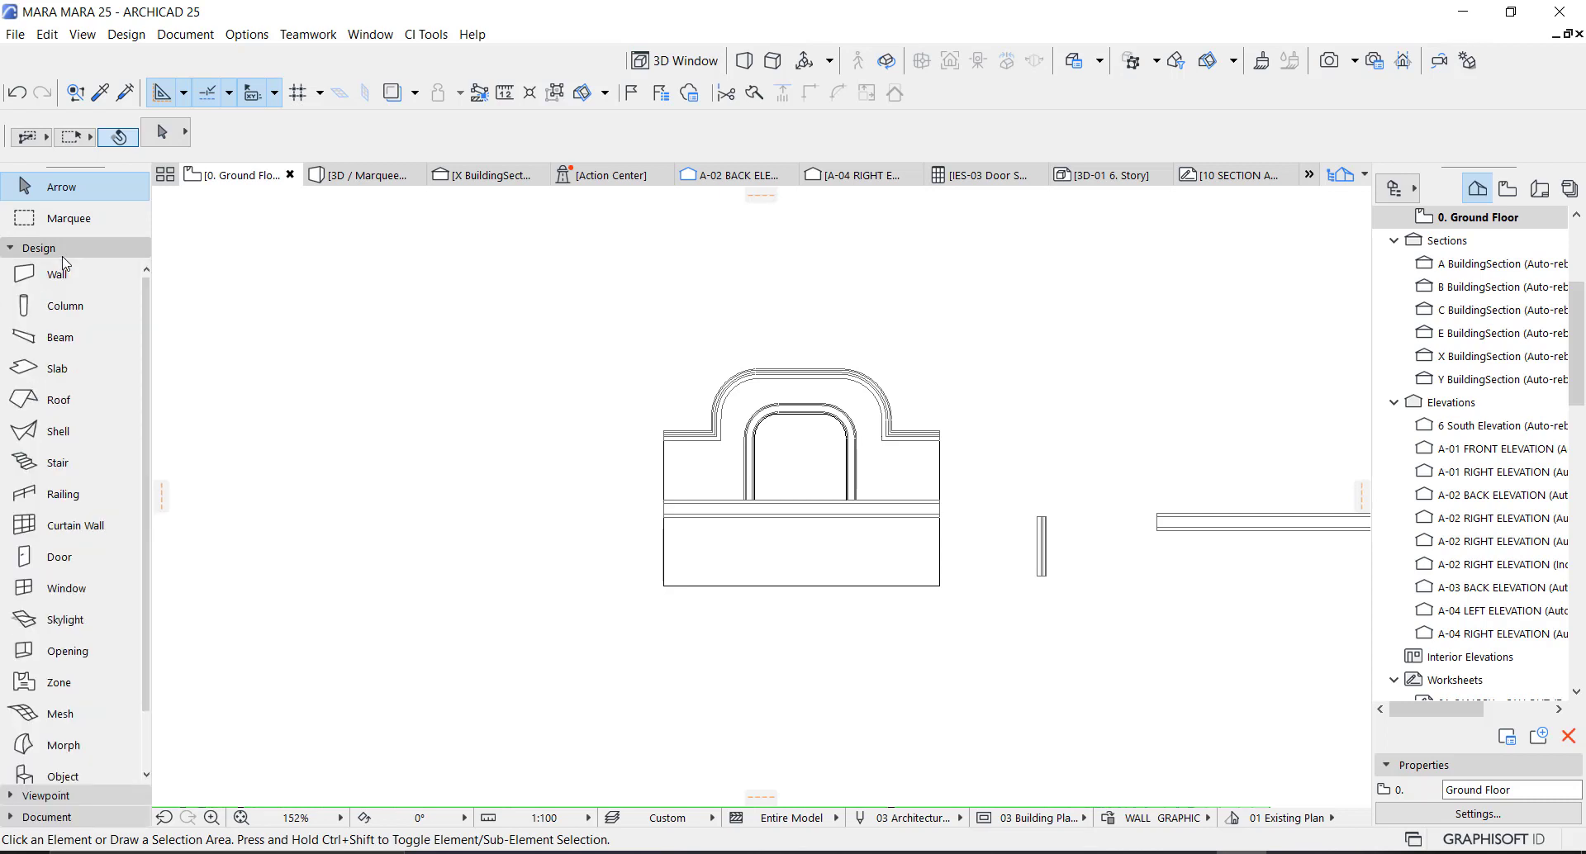
pyautogui.click(58, 368)
pyautogui.scroll(3, 636, 574)
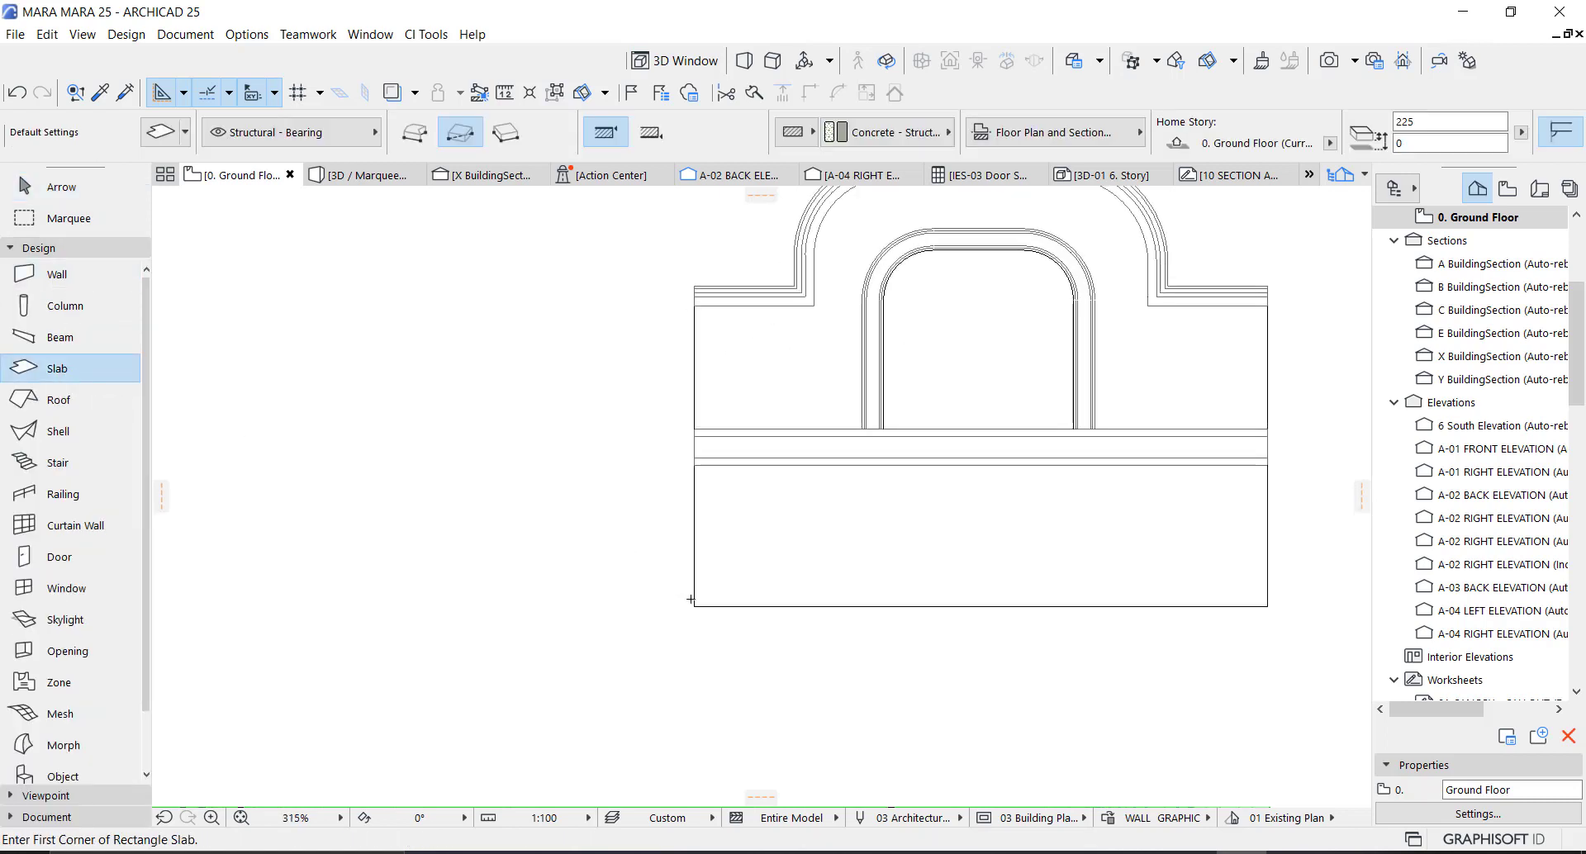
pyautogui.press('Escape')
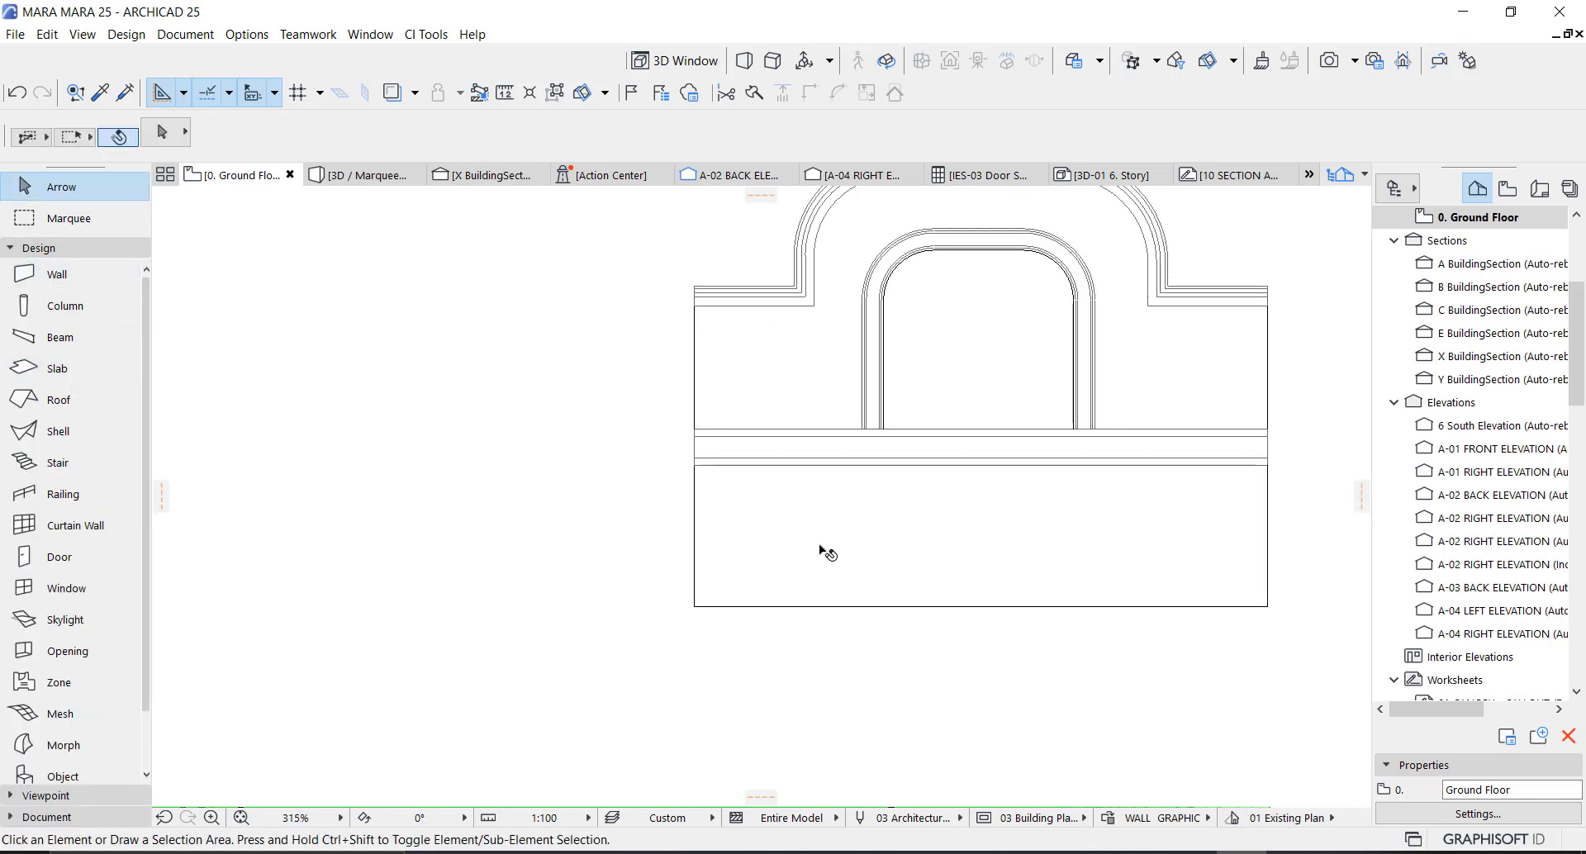
# Step: Split the fence slab into upper and lower parts by subtracting a thin rectangle across its full width within the horizontal moulding band
pyautogui.click(821, 547)
pyautogui.click(1002, 606)
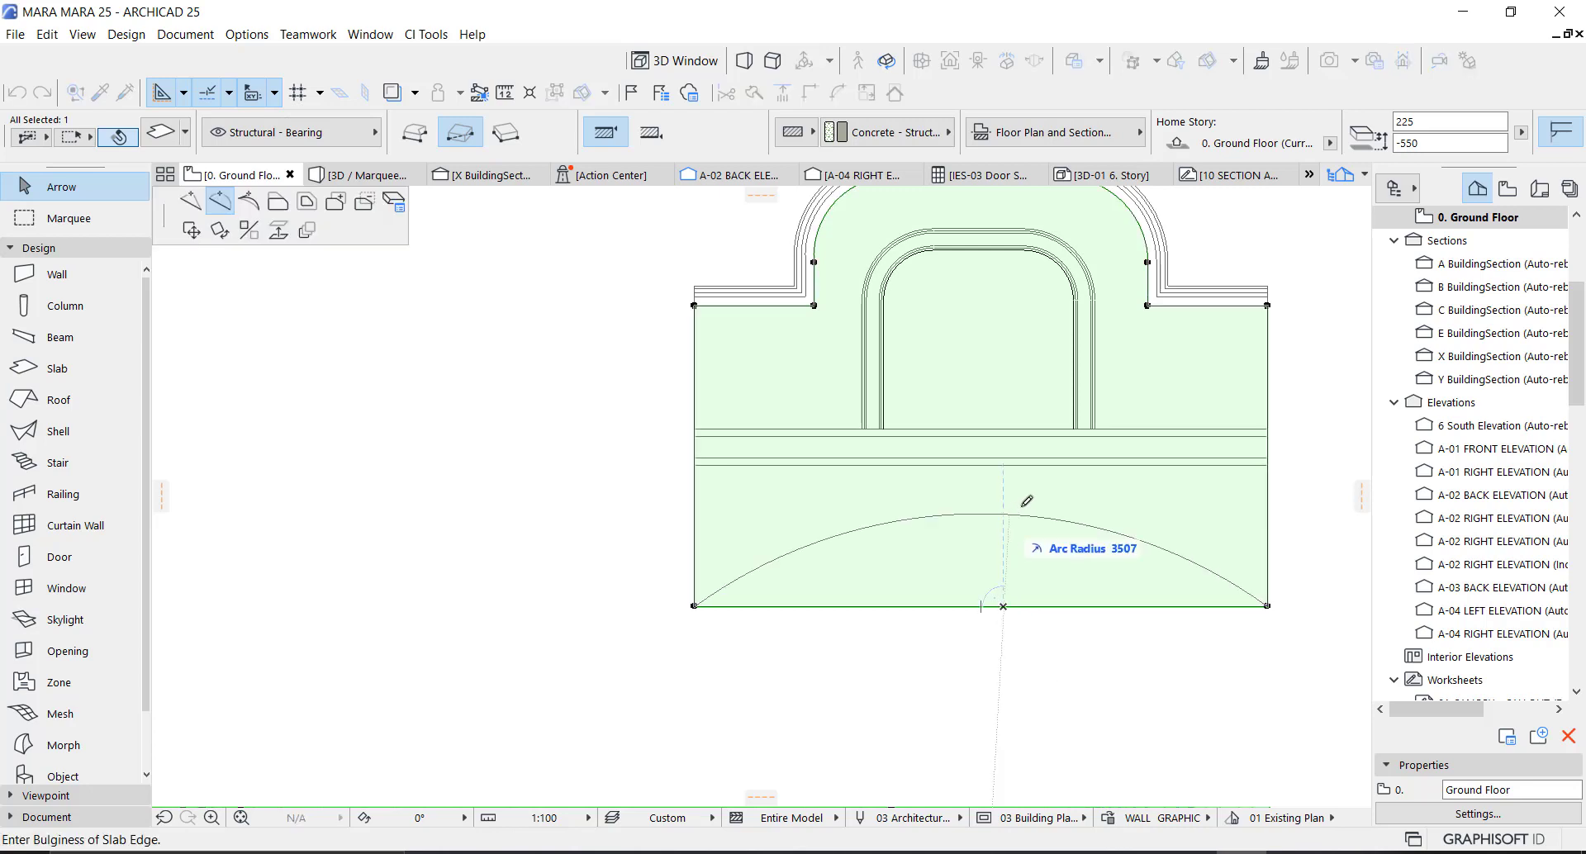
pyautogui.press('Escape')
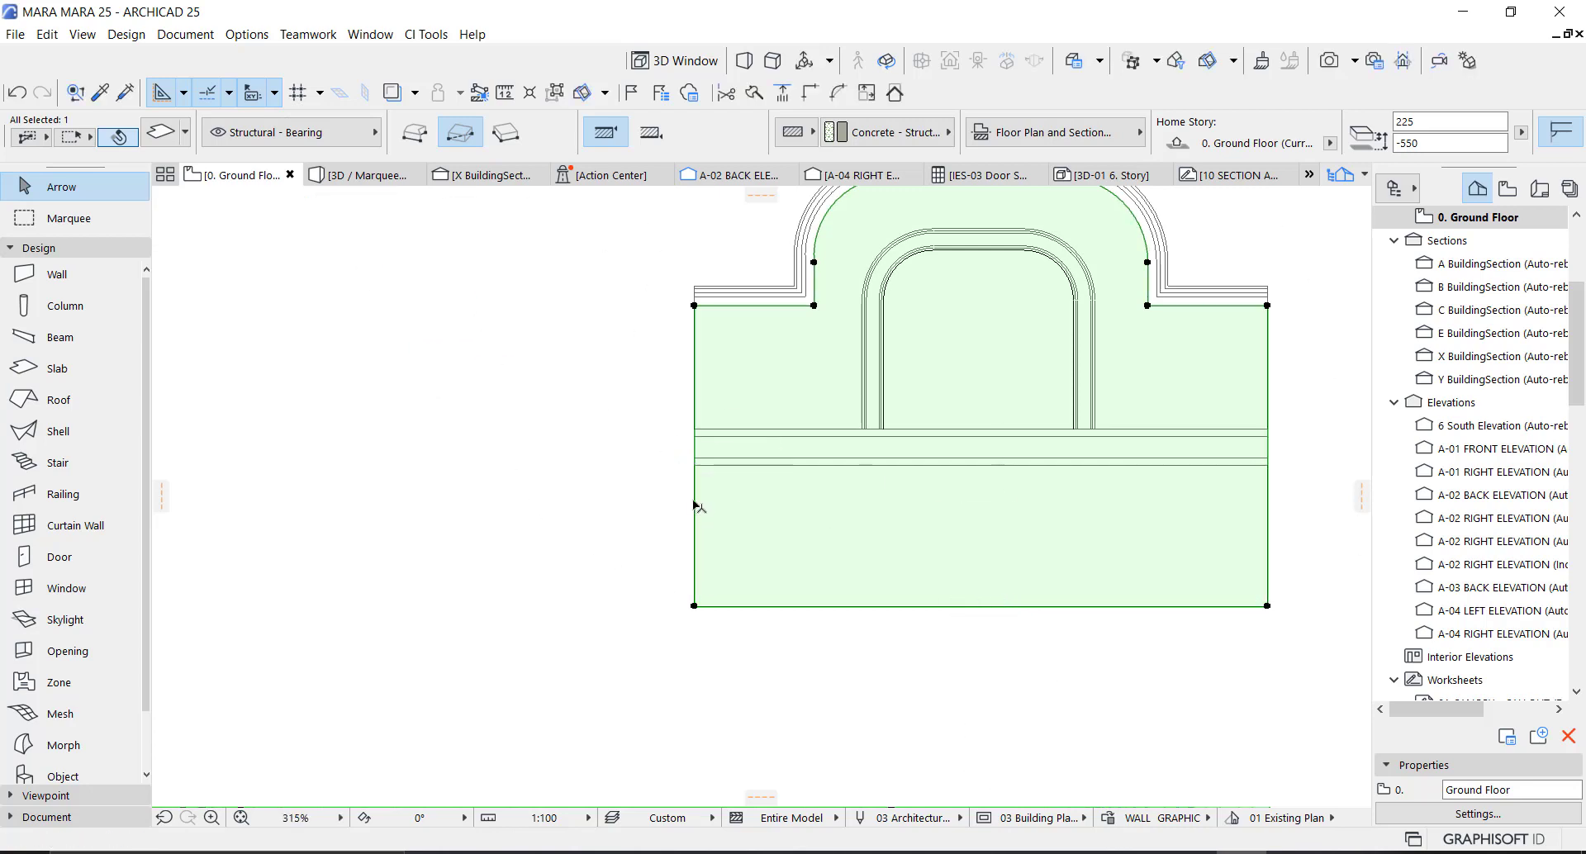
pyautogui.click(694, 502)
pyautogui.click(368, 208)
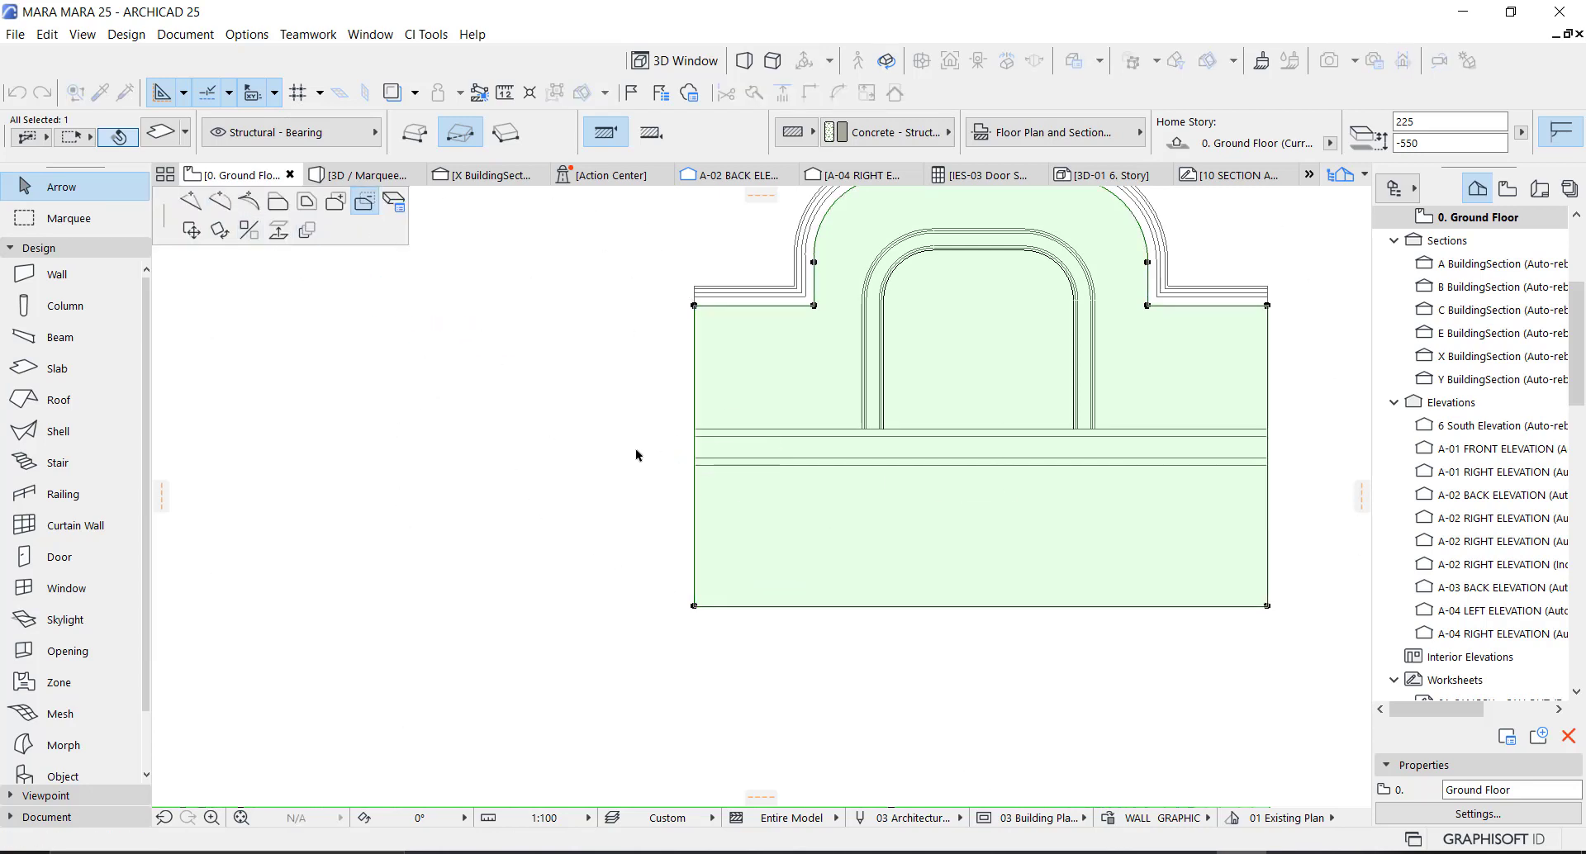
pyautogui.click(694, 445)
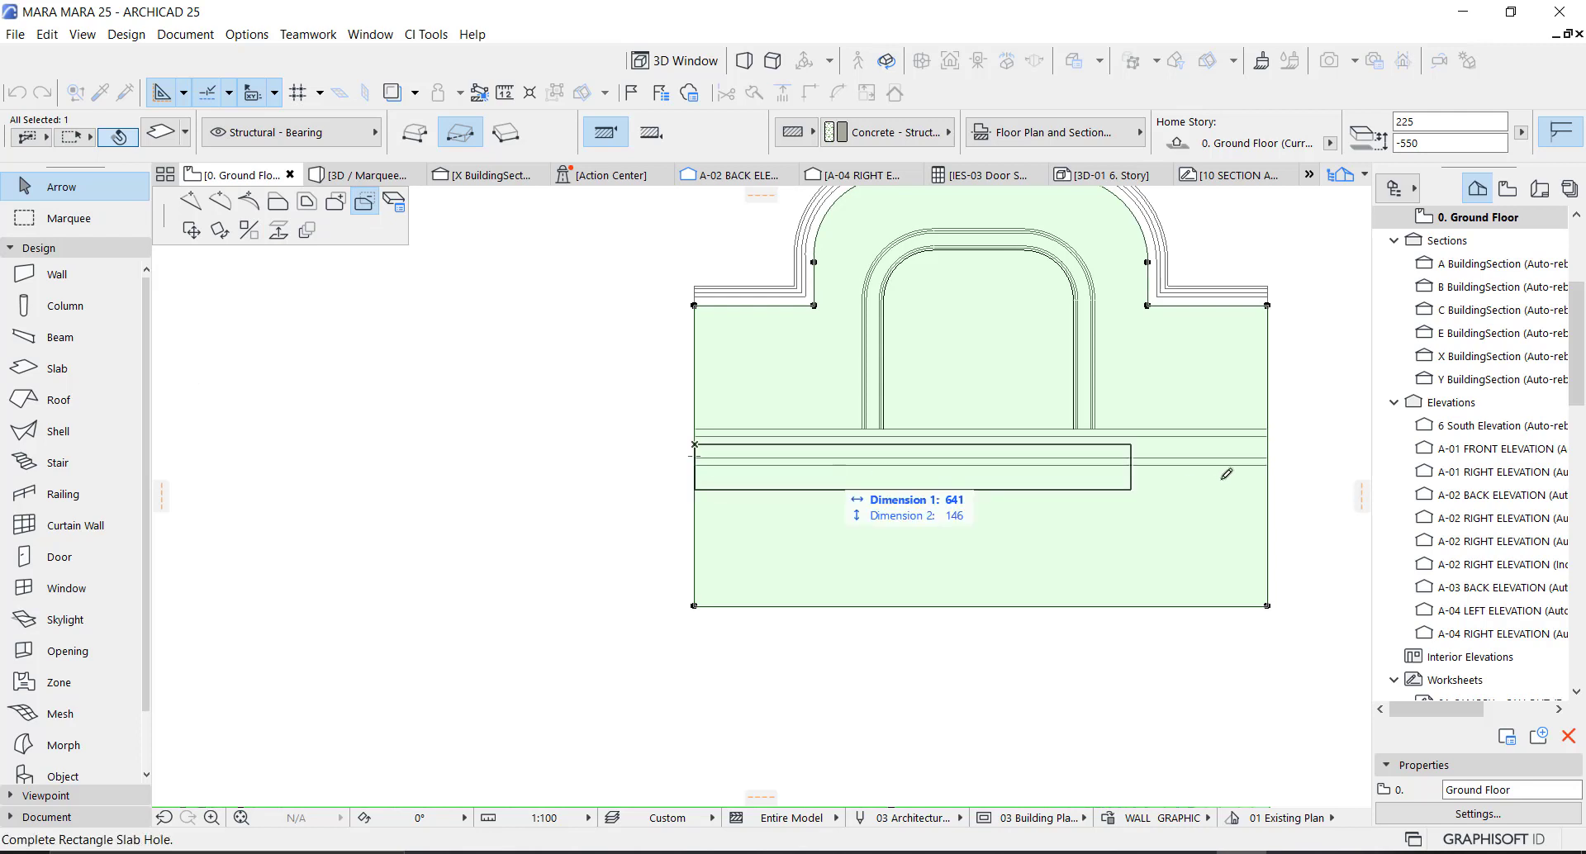
pyautogui.click(1279, 479)
# Step: Offset the upper slab's bottom edge down to the inner of the horizontal moulding's two lower lines, keeping its width, and deselect it
pyautogui.scroll(5, 1250, 382)
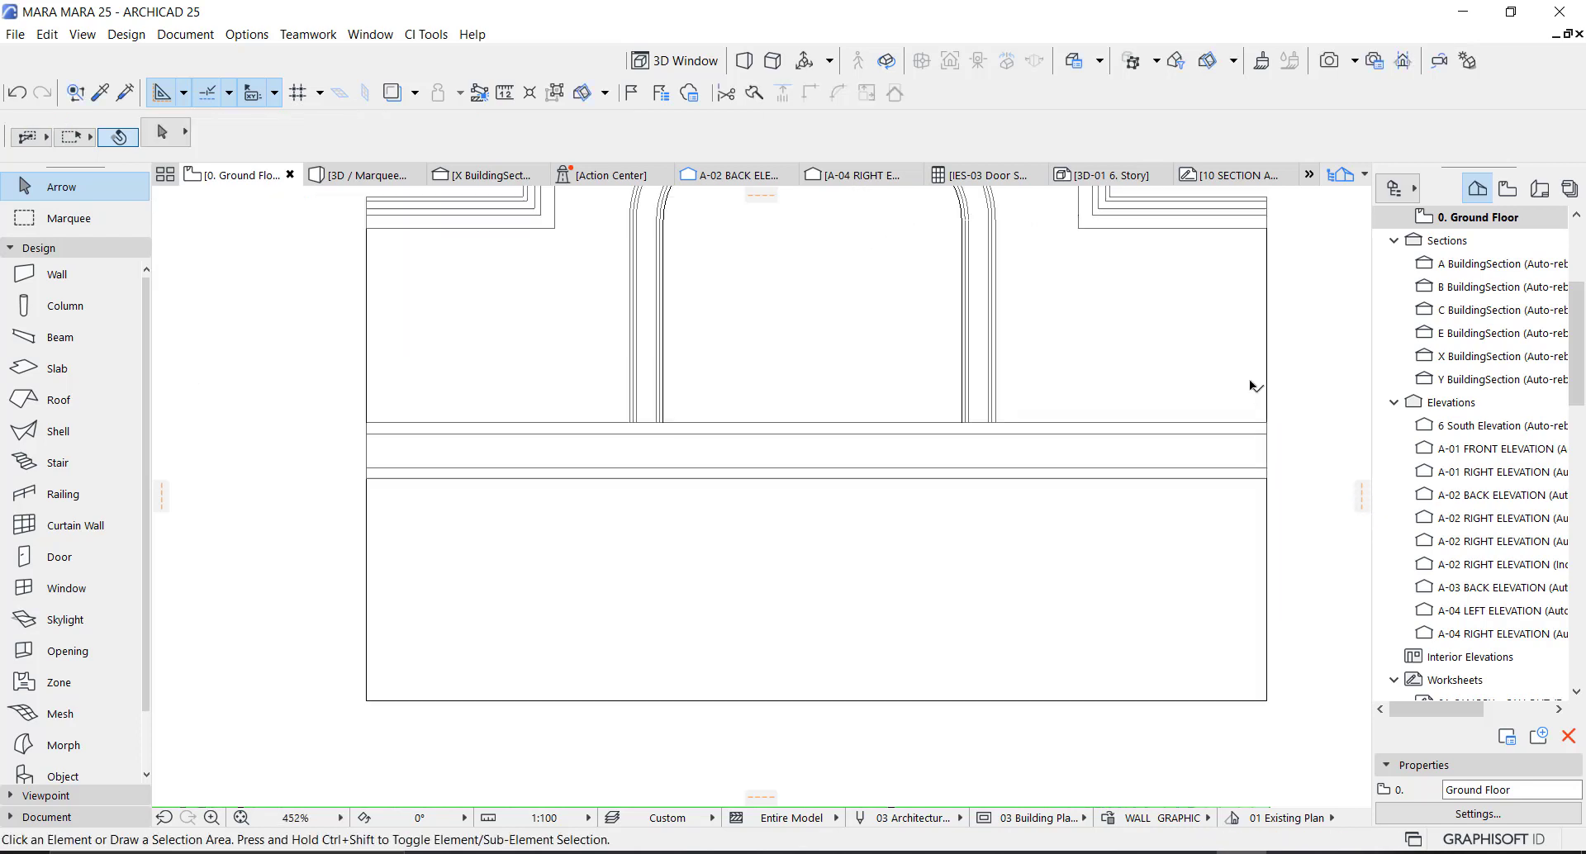
pyautogui.click(1228, 363)
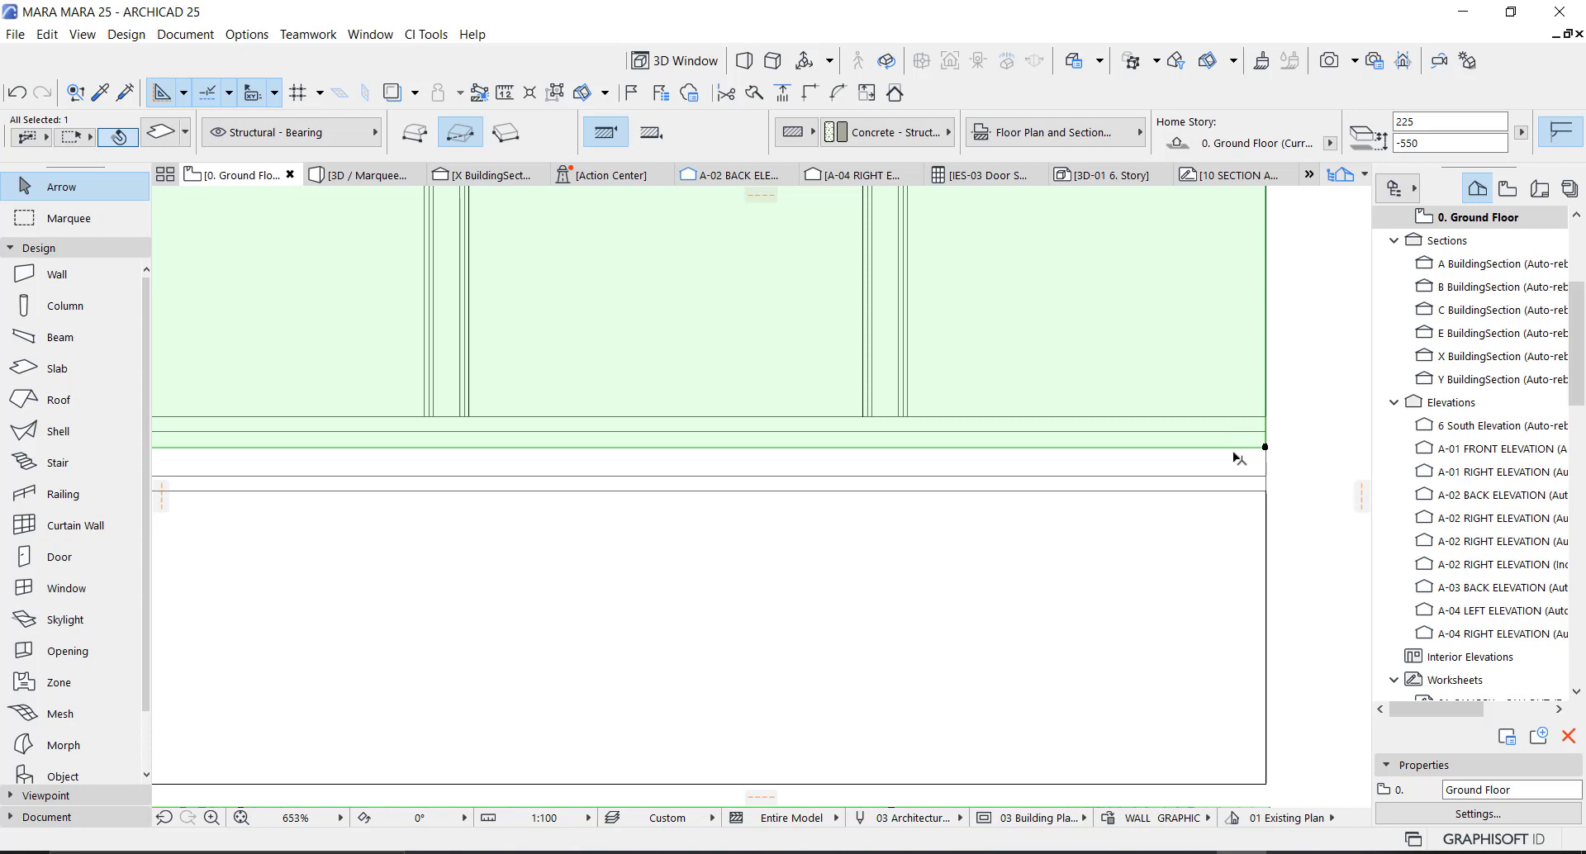
pyautogui.click(1262, 485)
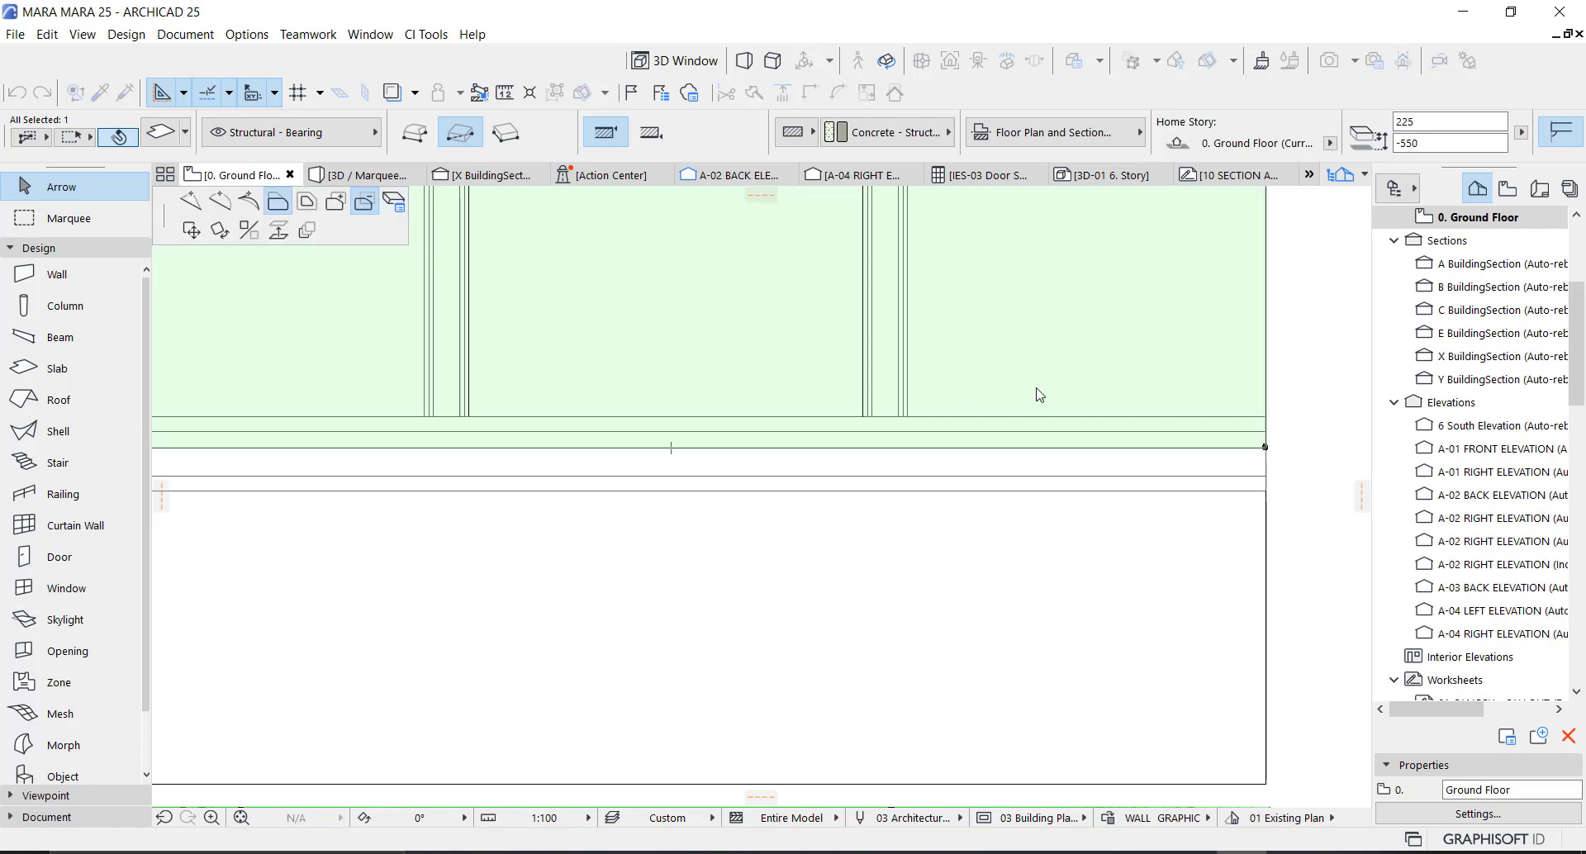
pyautogui.click(1252, 494)
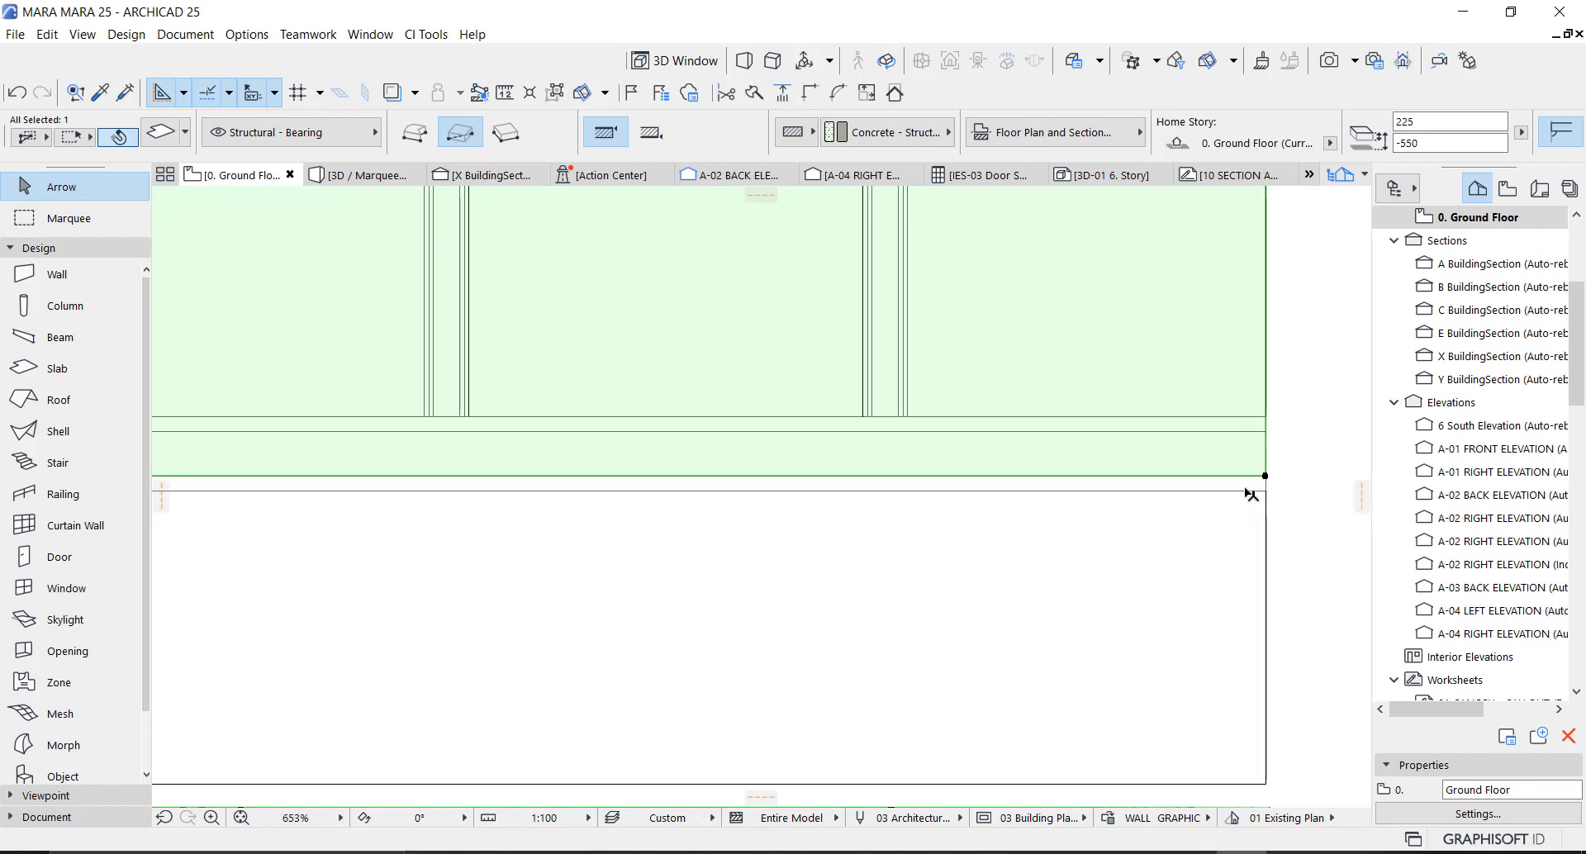
pyautogui.click(1246, 490)
pyautogui.click(1251, 490)
pyautogui.press('Escape')
pyautogui.press('Escape')
# Step: Select the lower slab and override its top, edge and bottom surfaces with Brick - Aged Natural
pyautogui.click(1230, 546)
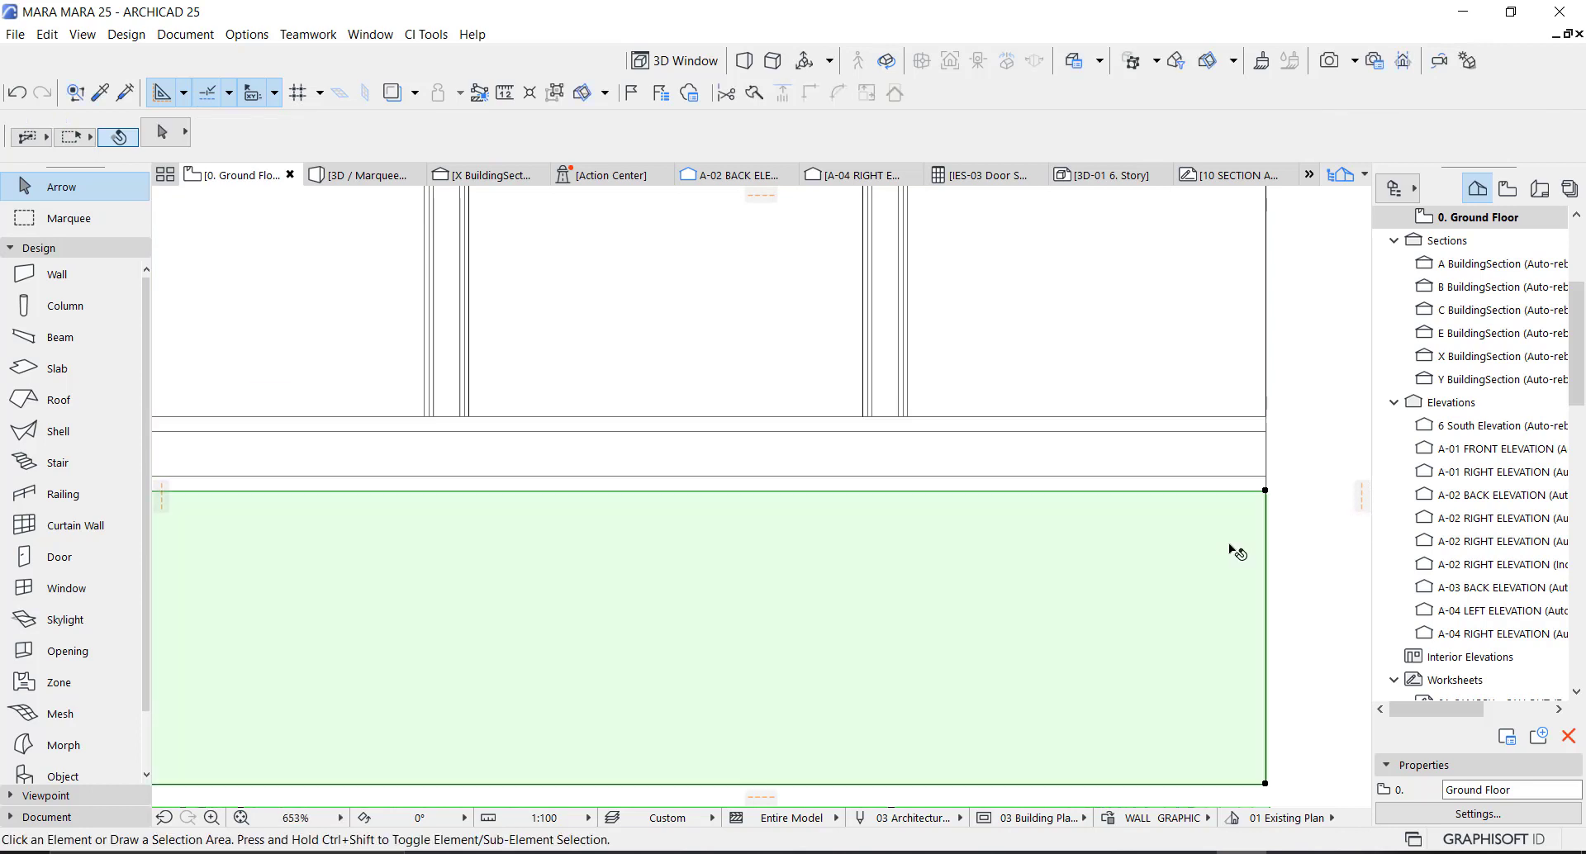
pyautogui.click(1237, 552)
pyautogui.click(1267, 487)
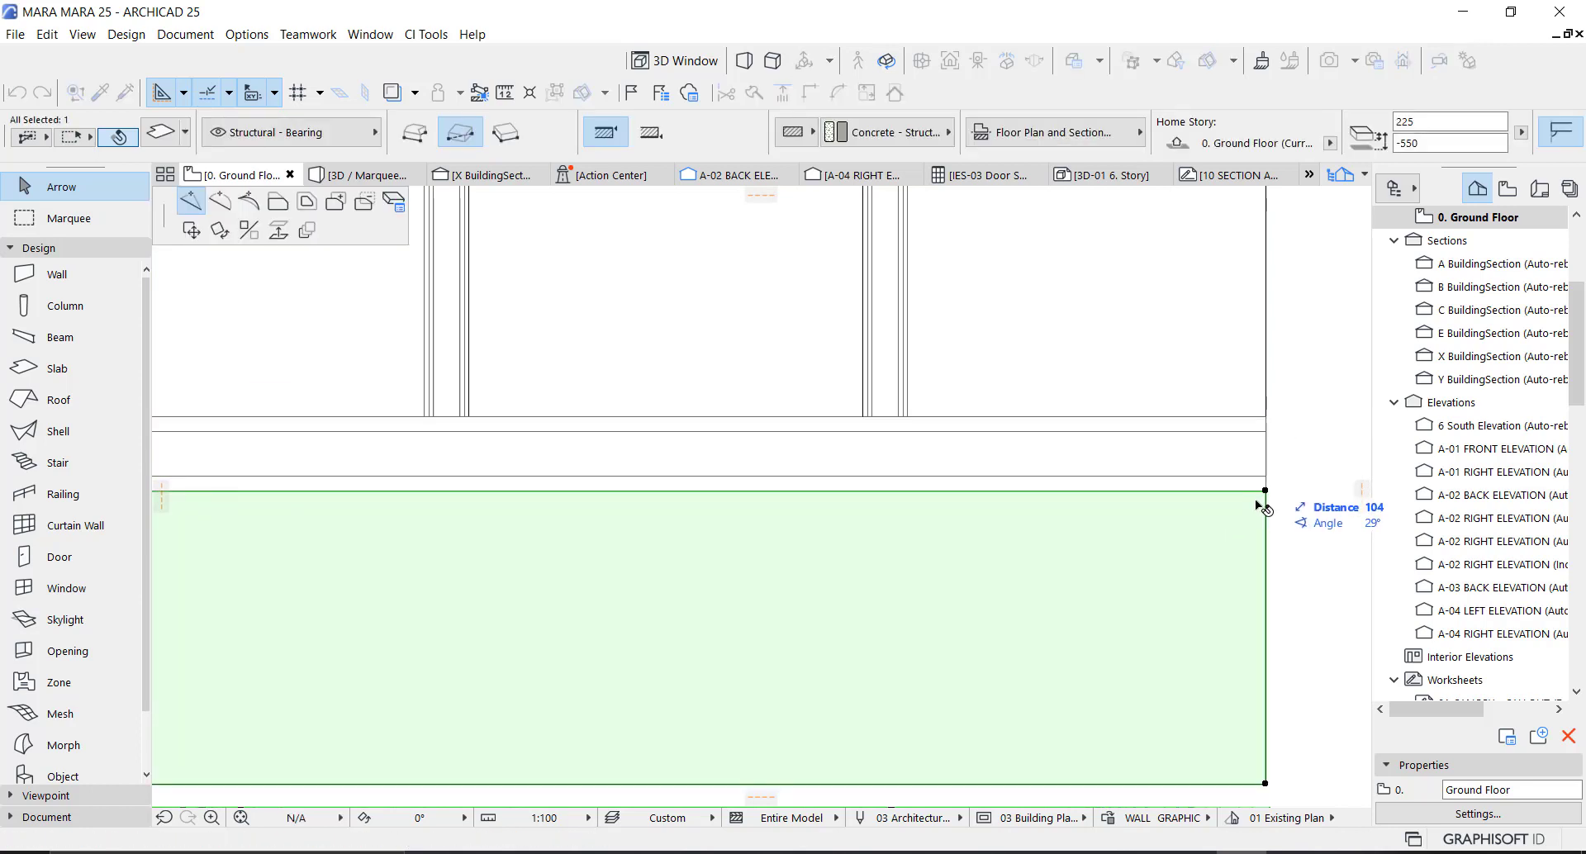
pyautogui.press('Escape')
pyautogui.scroll(-3, 839, 380)
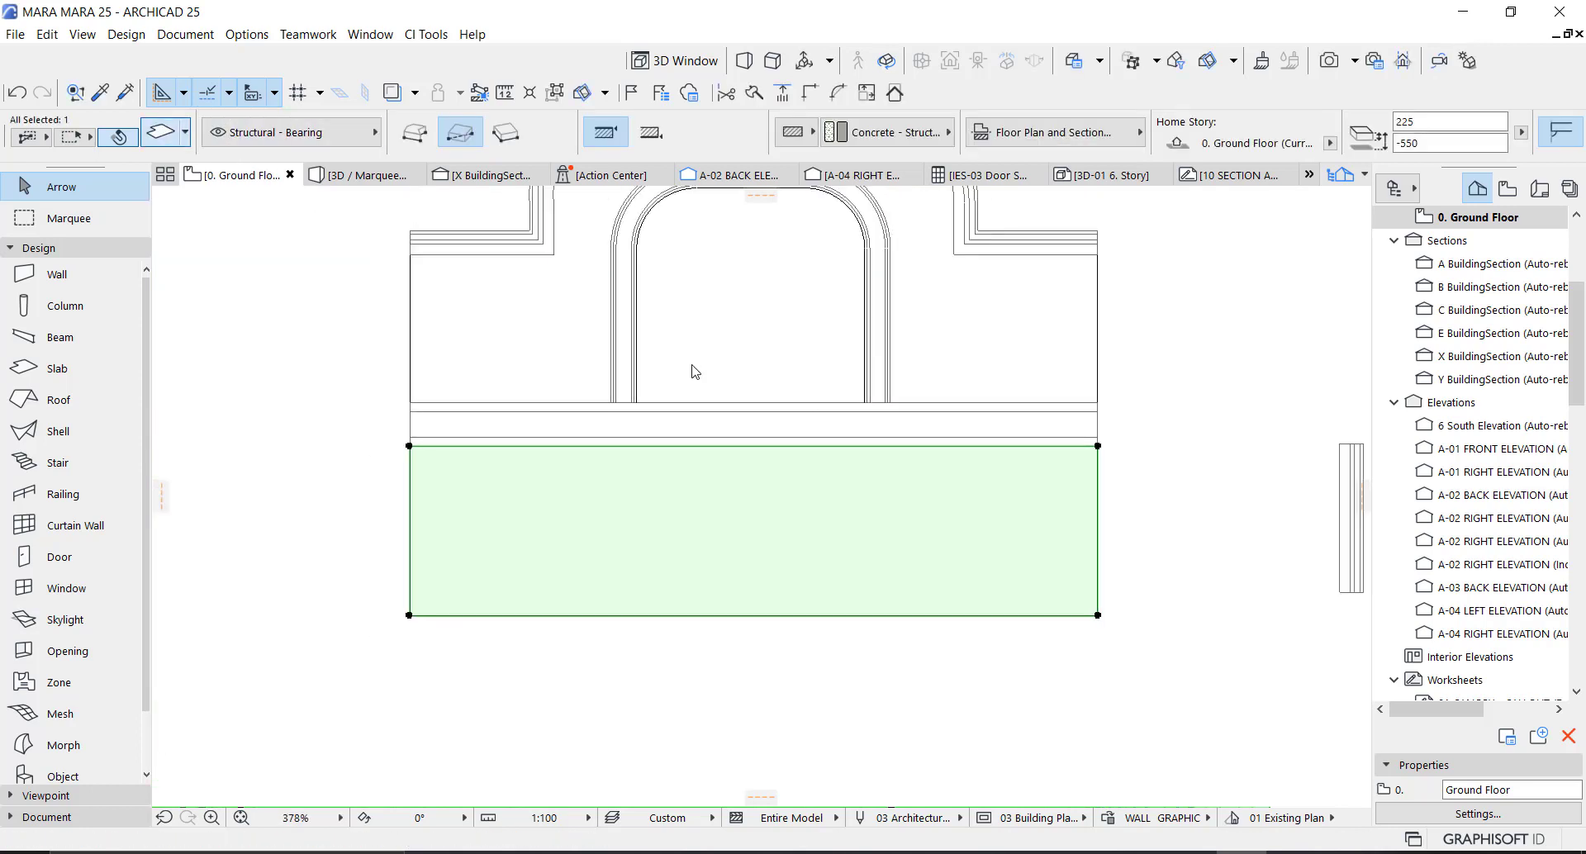
pyautogui.hotkey('ctrl', 't')
pyautogui.click(776, 538)
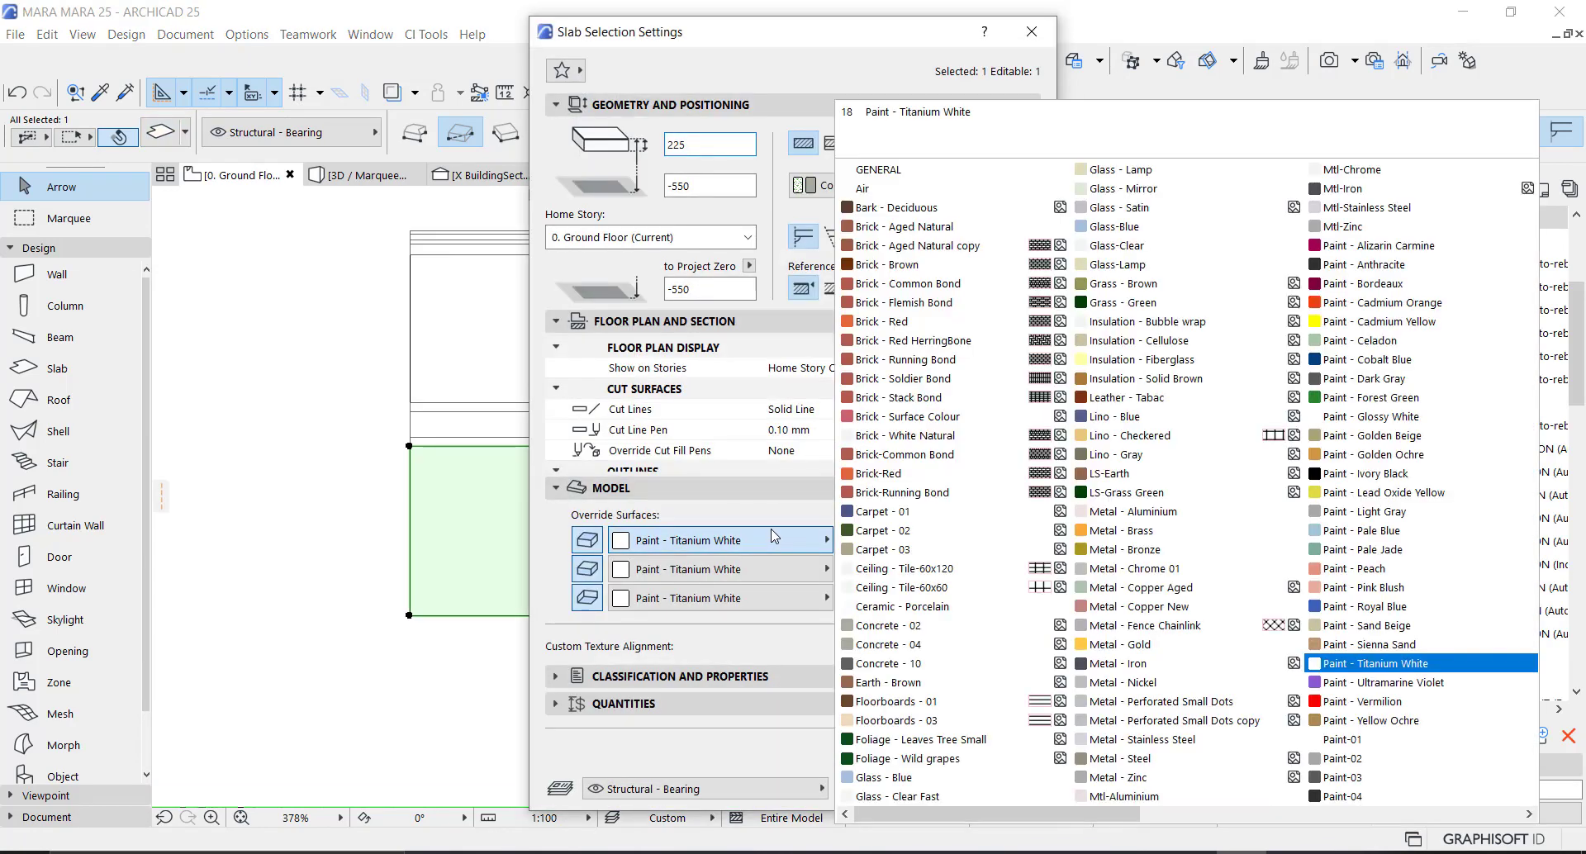
pyautogui.click(915, 226)
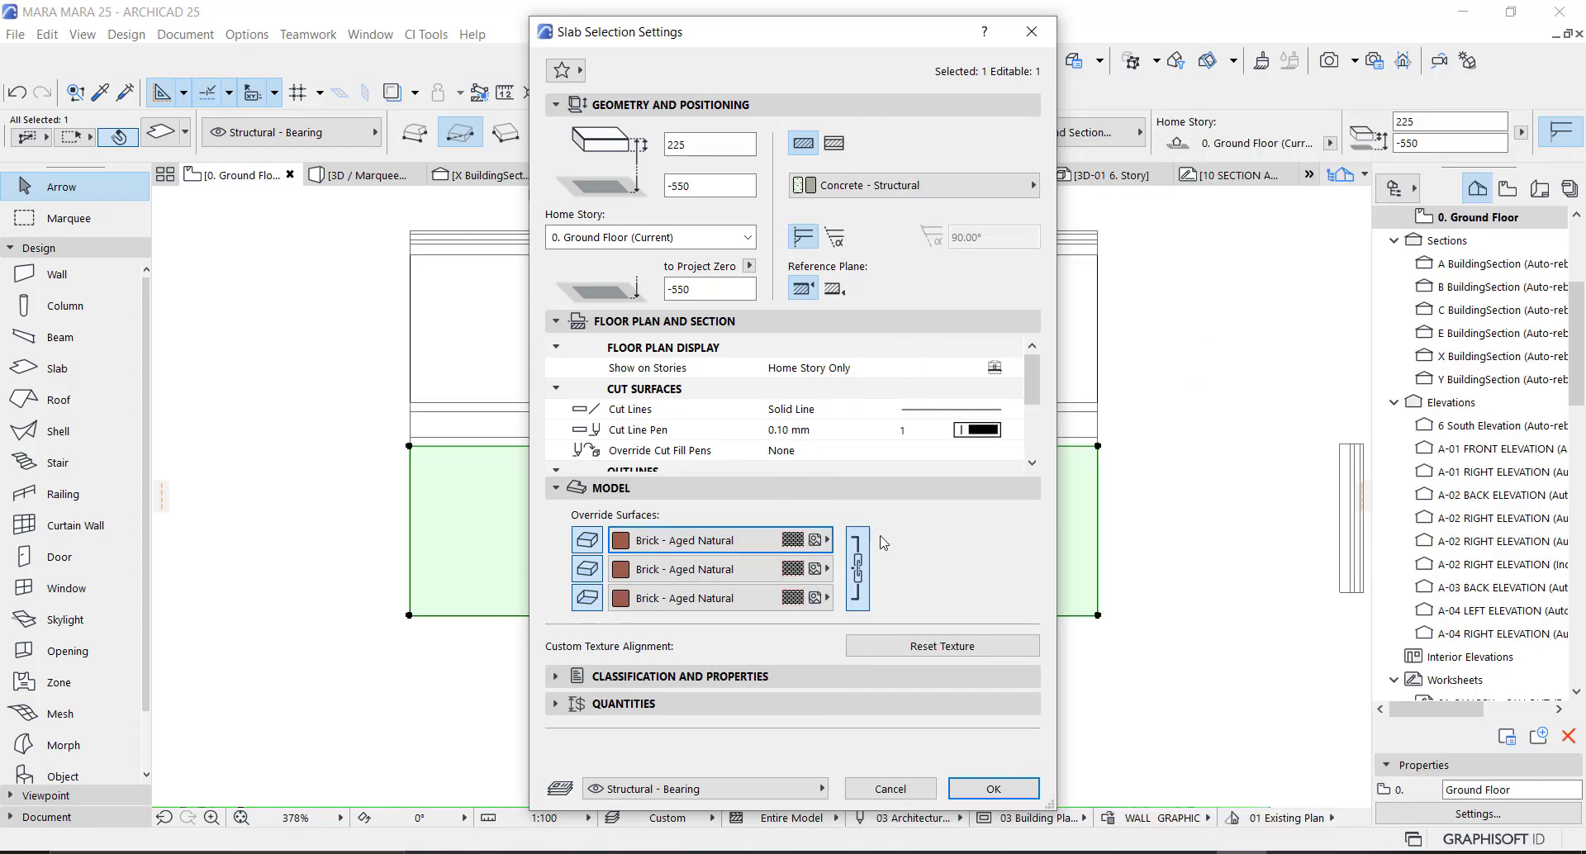
pyautogui.click(994, 790)
# Step: Pick up the lower brick slab's settings and fill the arched recess with a matching slab using the Magic Wand
pyautogui.scroll(-3, 856, 549)
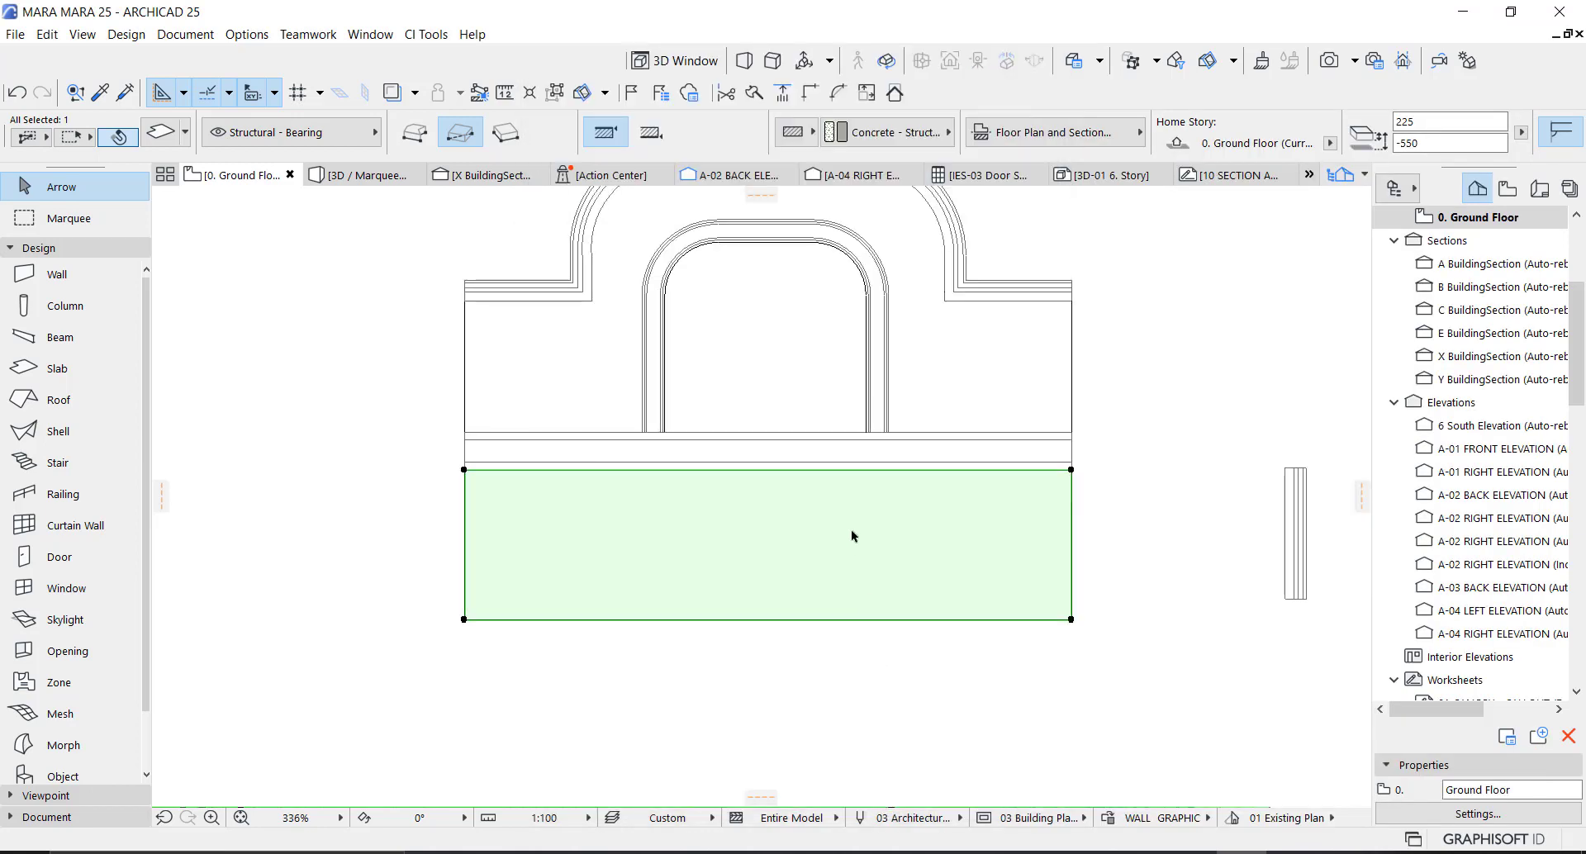
pyautogui.click(1034, 404)
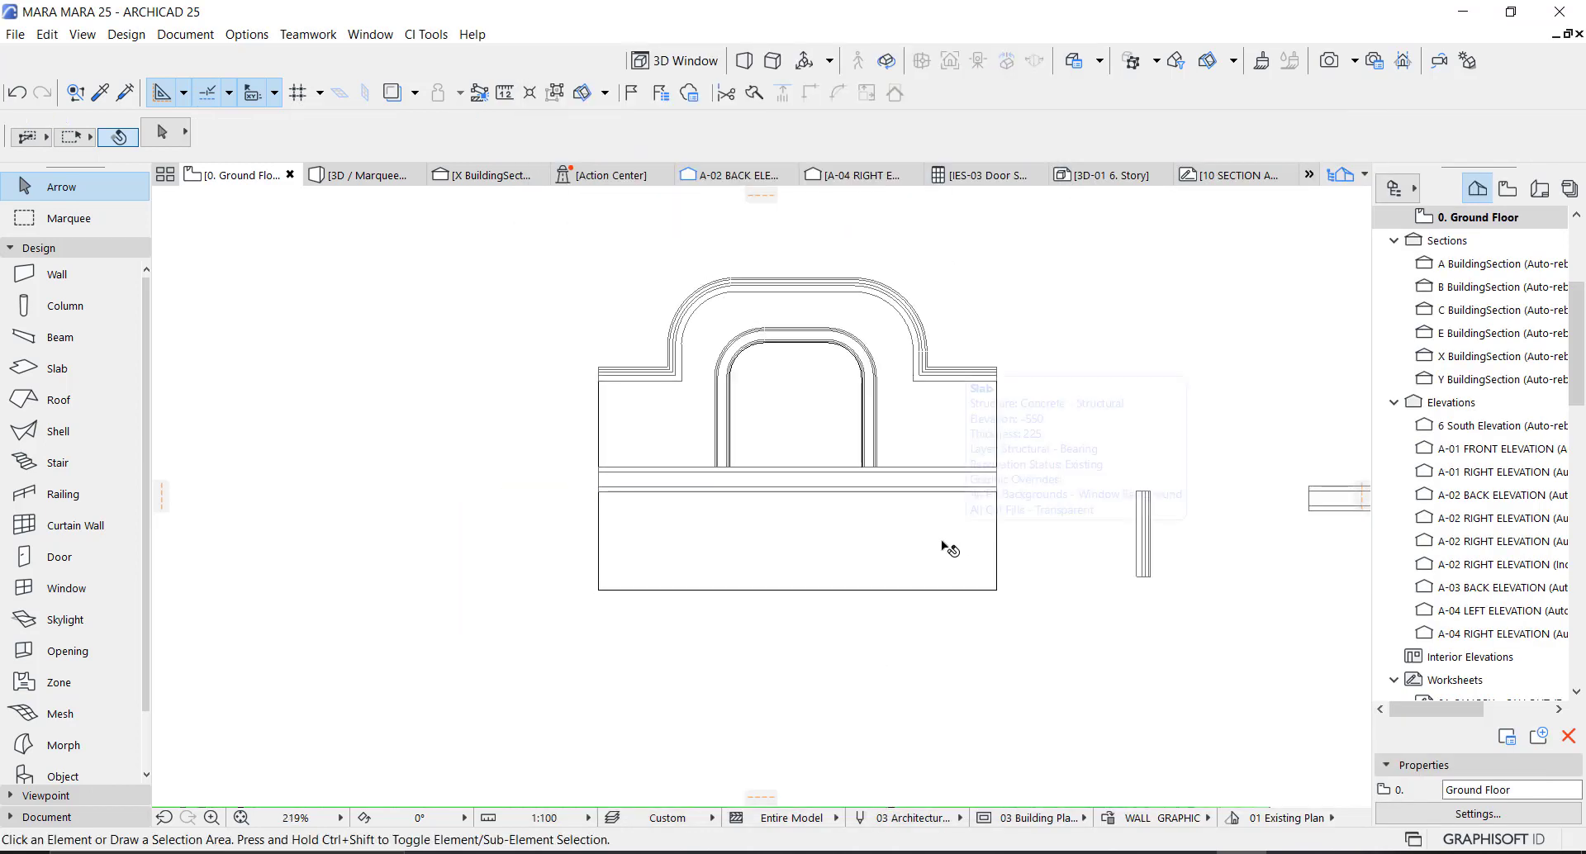
pyautogui.keyDown('alt'); pyautogui.click(947, 536); pyautogui.keyUp('alt')
pyautogui.scroll(3, 727, 347)
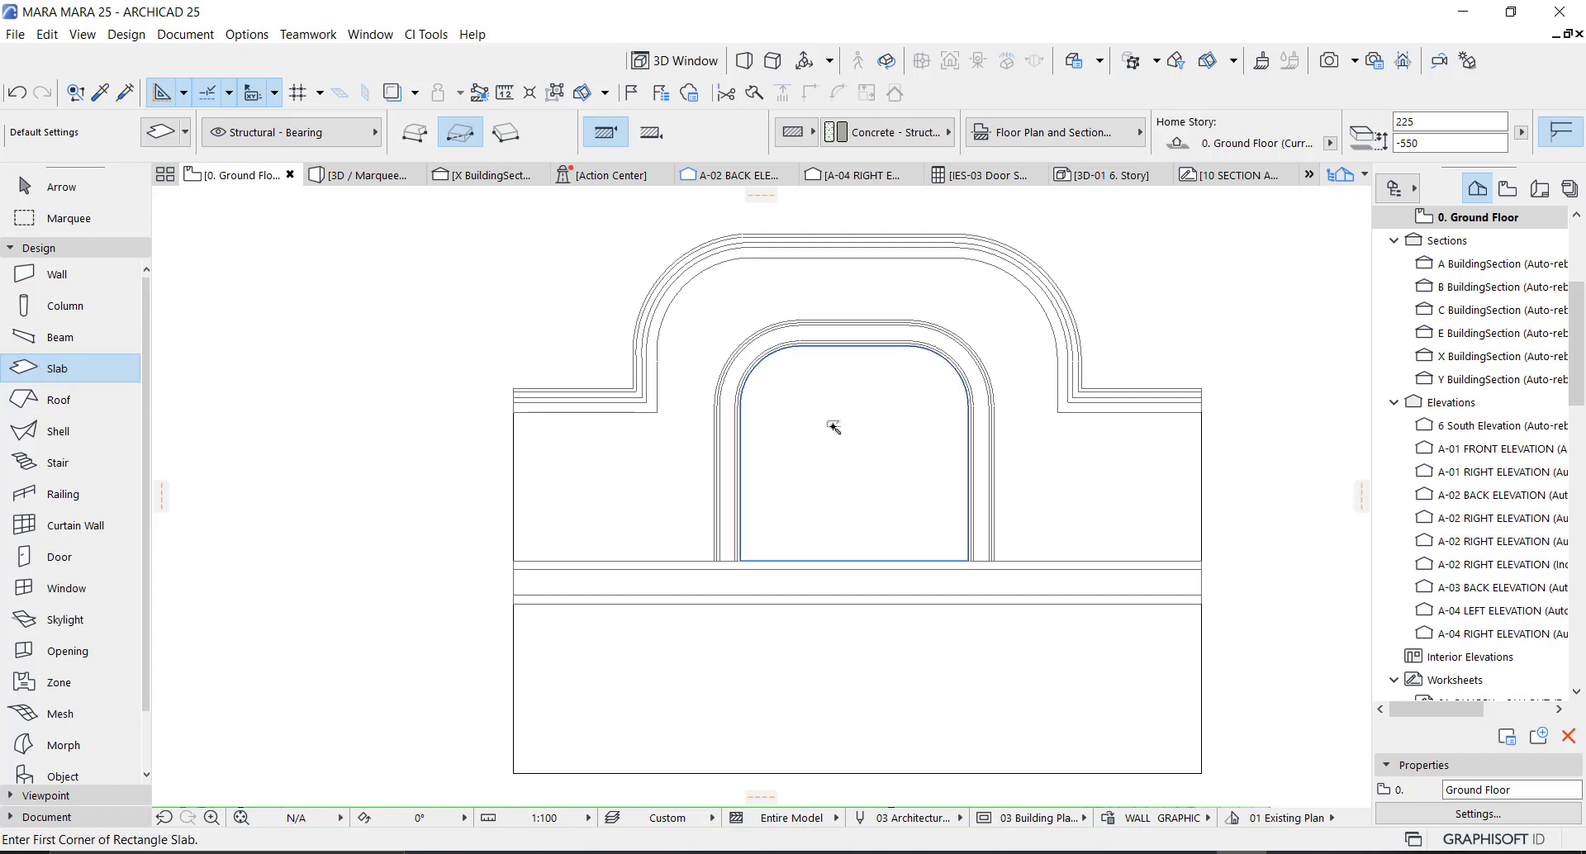
pyautogui.press('Escape')
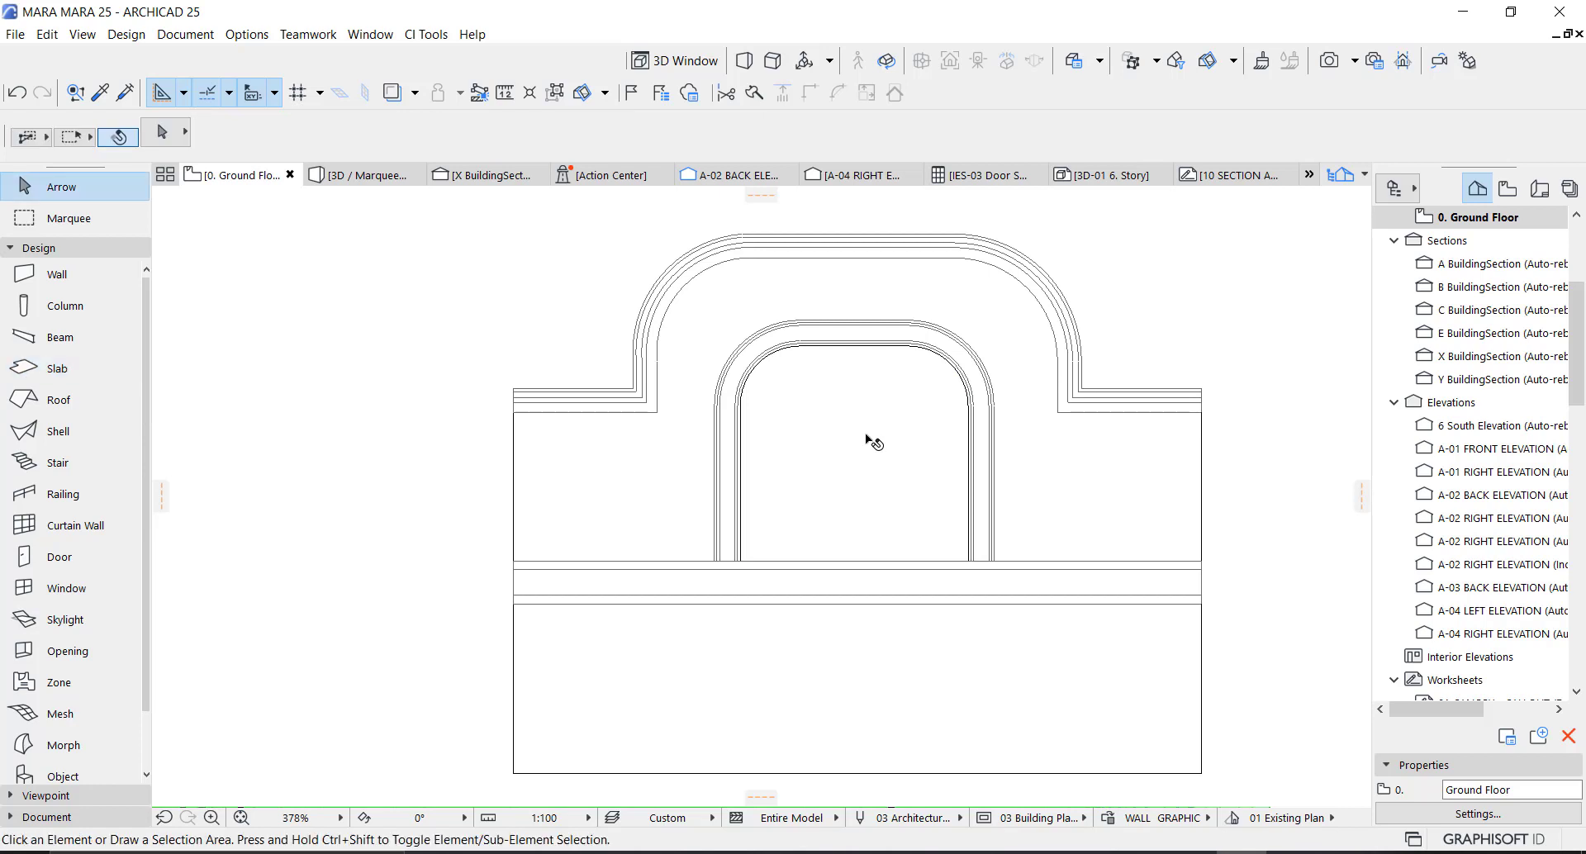
# Step: Select the brick slab in the arched recess, set its thickness to 25 and raise its elevation in 3D
pyautogui.click(866, 438)
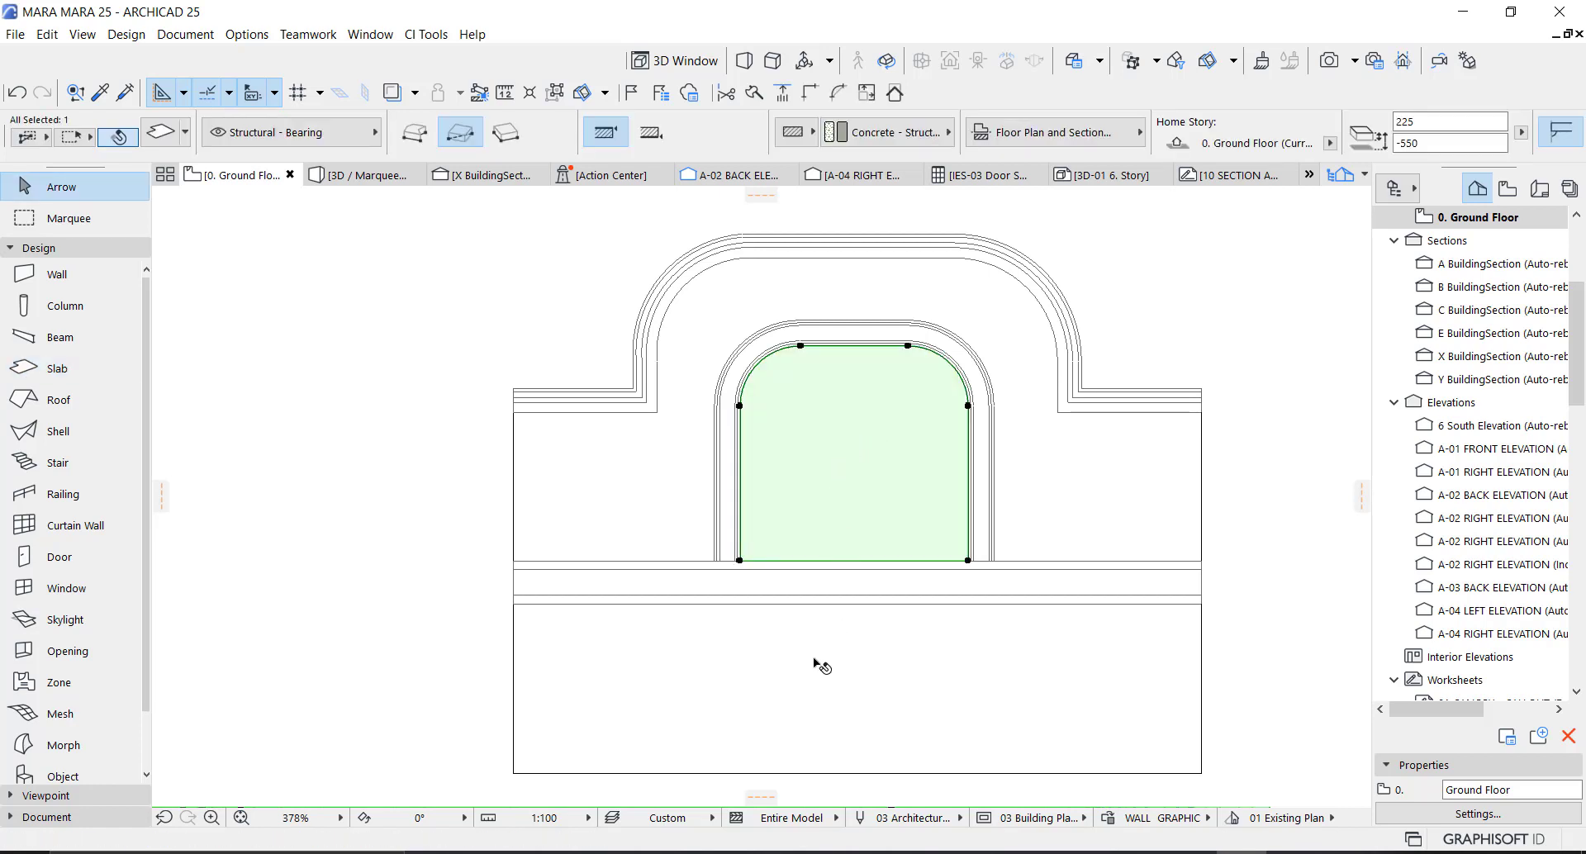
pyautogui.press('F3')
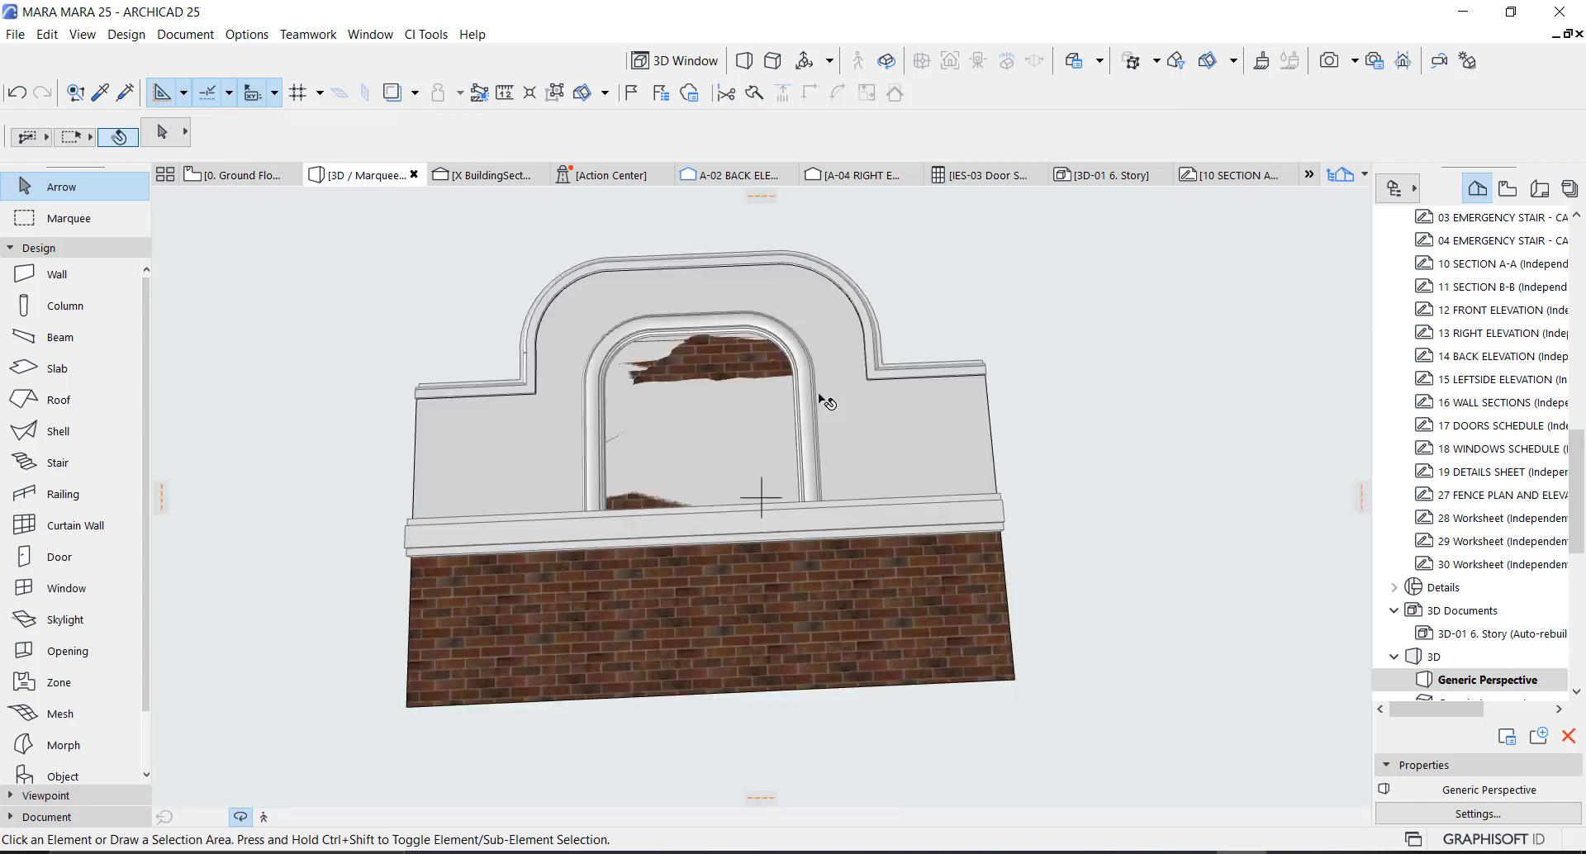
pyautogui.click(743, 372)
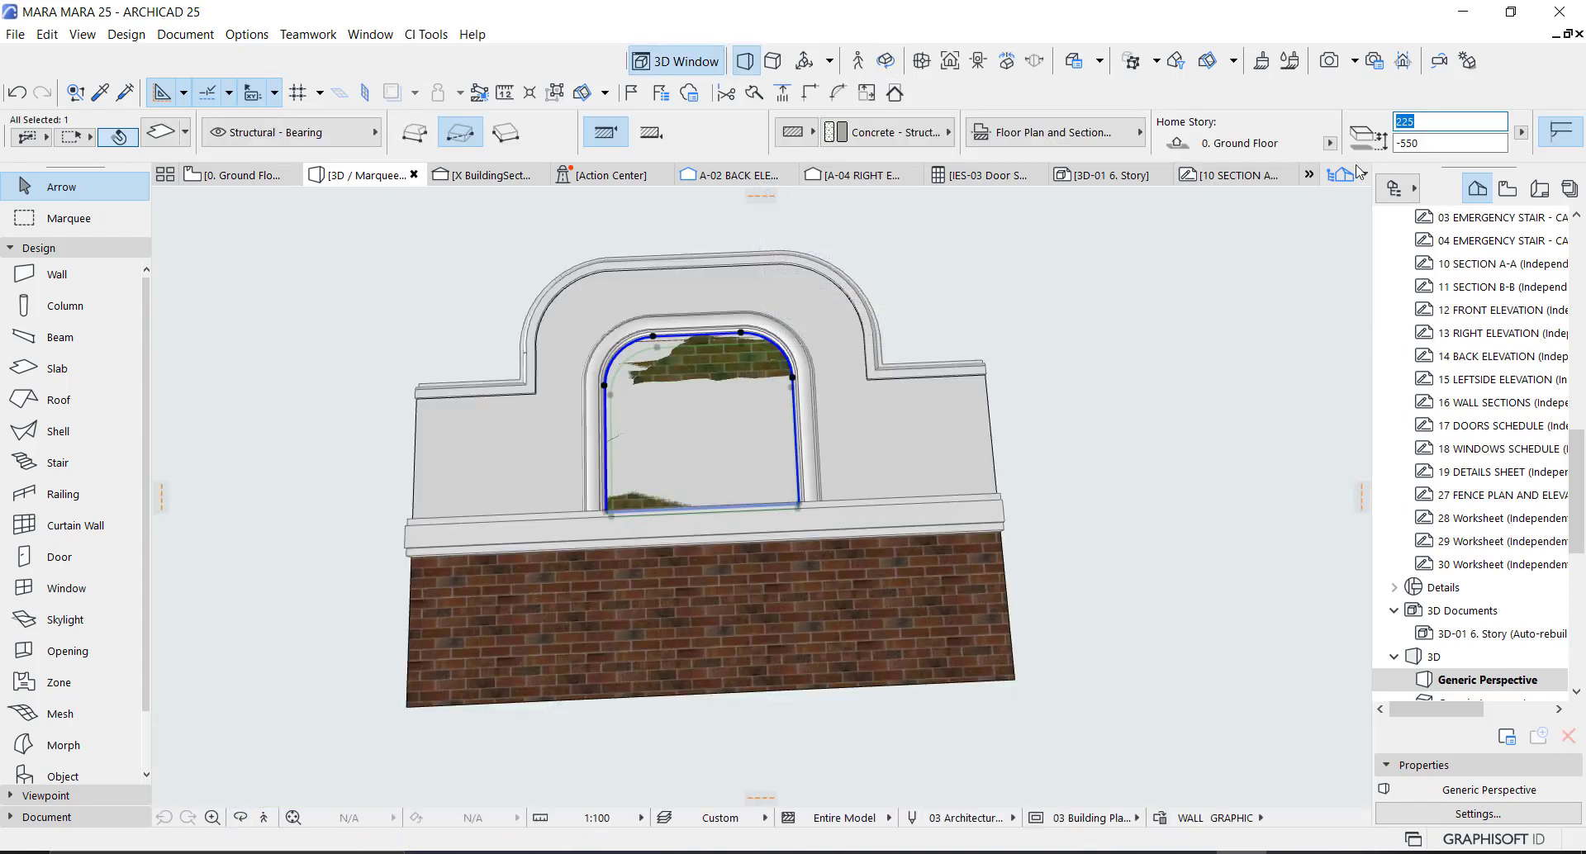
pyautogui.write('25')
pyautogui.click(1416, 142)
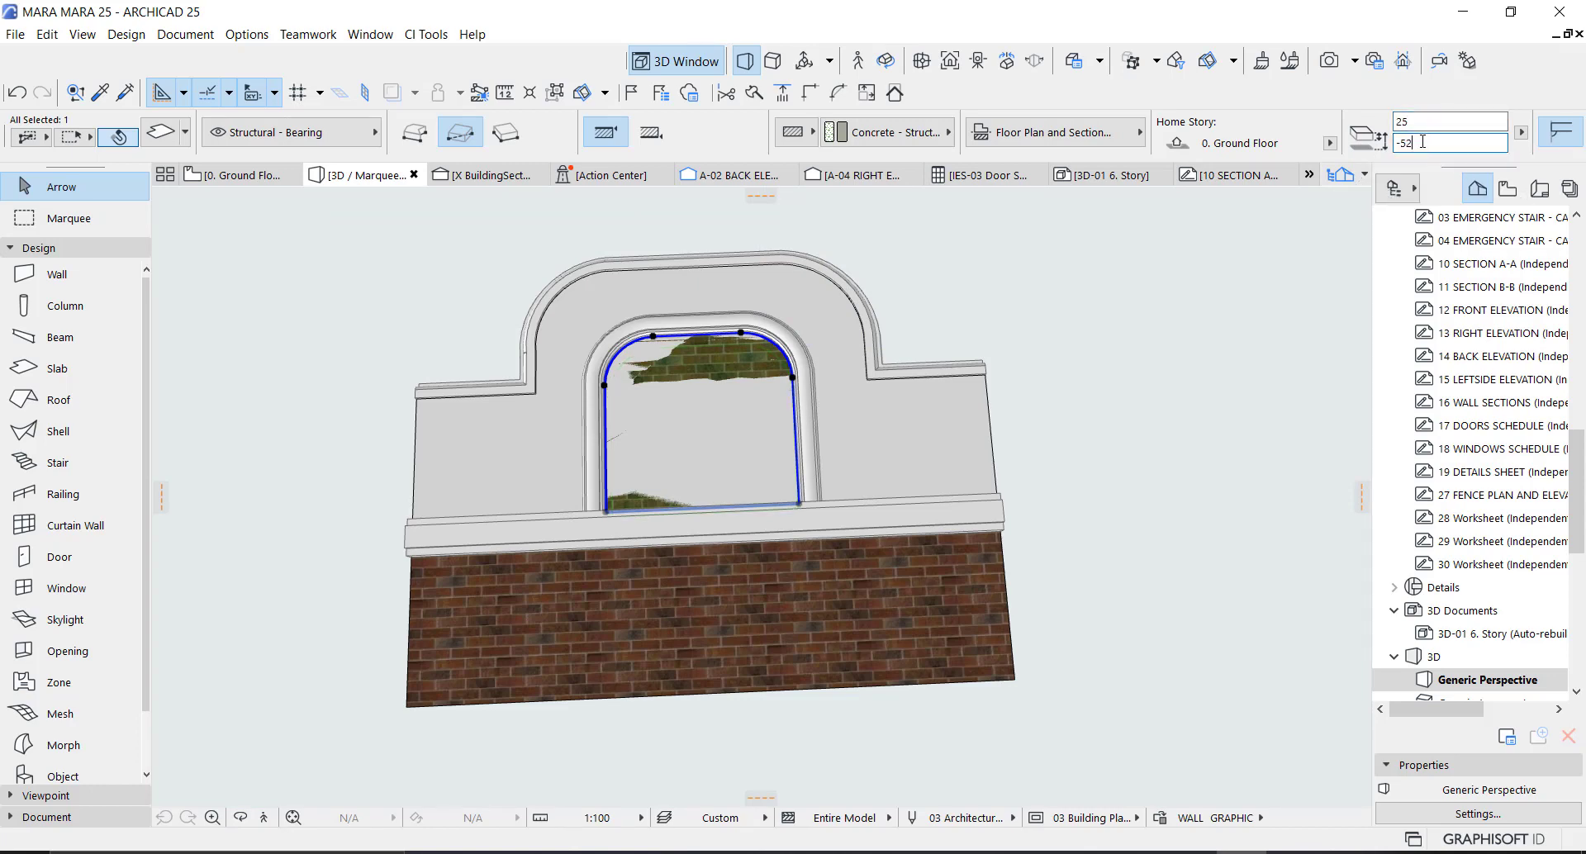
pyautogui.press('Return')
pyautogui.click(1152, 358)
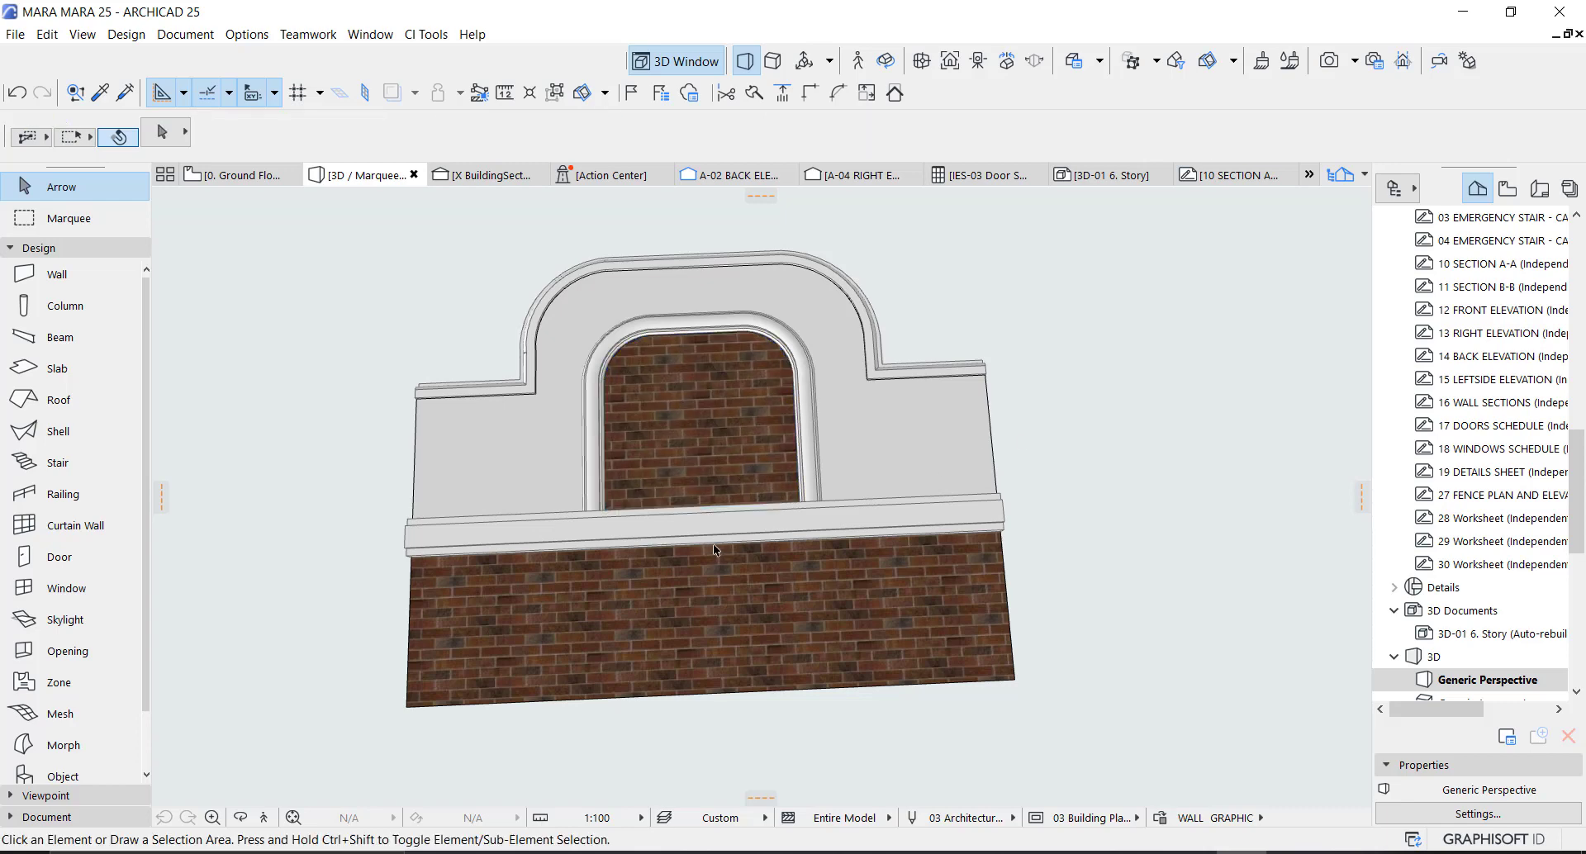
# Step: Examine the brick infill and the joint between the upper and lower slabs from several 3D angles
pyautogui.press('o')
pyautogui.moveTo(626, 508); pyautogui.dragTo(1033, 301)
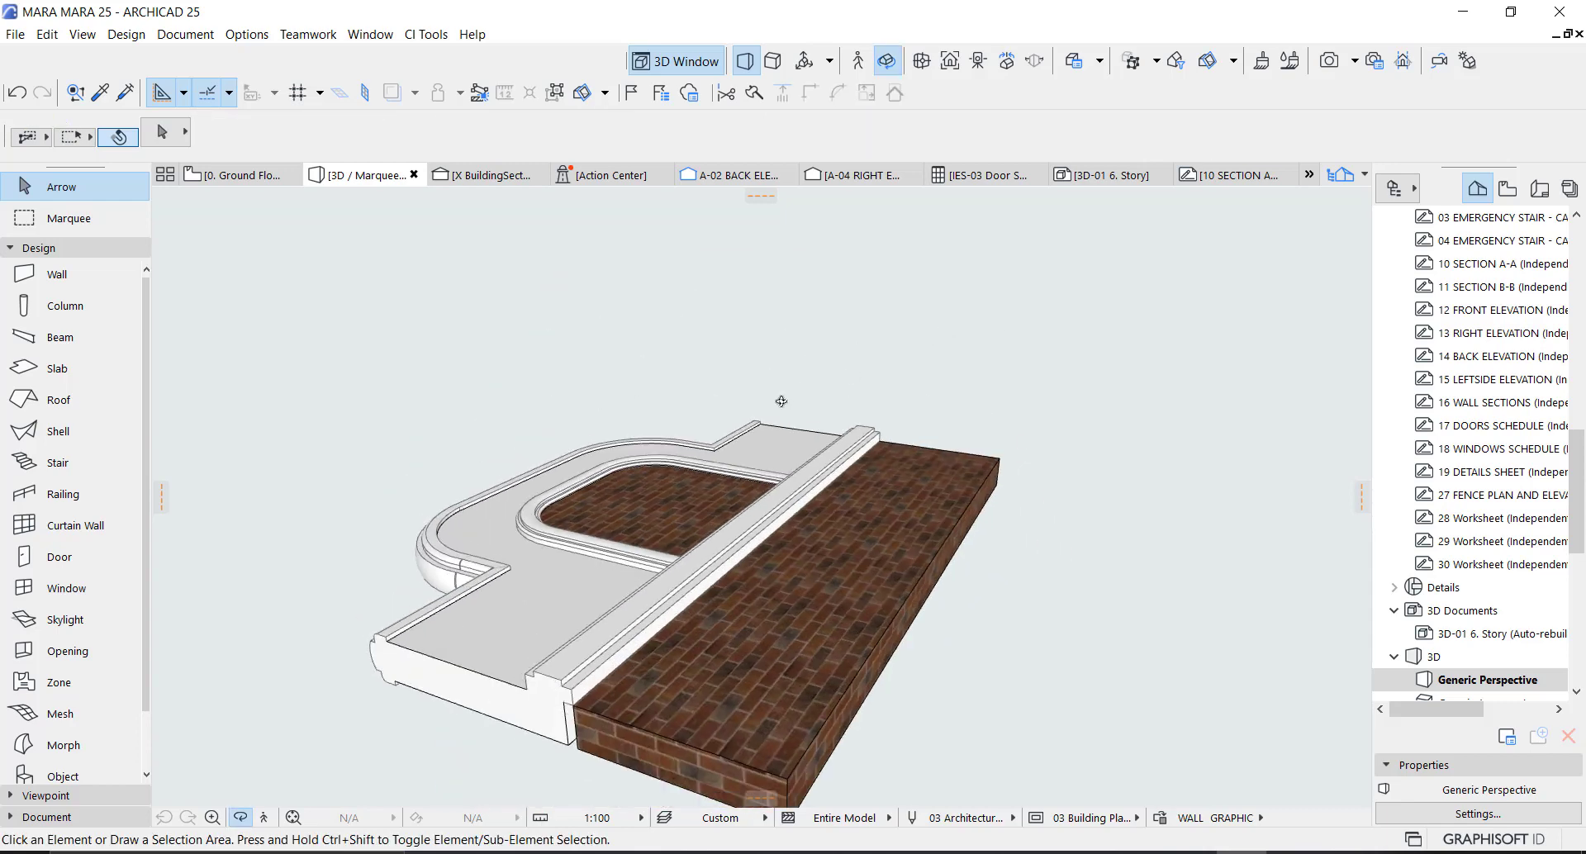
pyautogui.moveTo(740, 495)
pyautogui.mouseDown()
pyautogui.moveTo(986, 410)
pyautogui.moveTo(884, 468)
pyautogui.moveTo(649, 441)
pyautogui.moveTo(611, 405)
pyautogui.moveTo(672, 456)
pyautogui.moveTo(623, 442)
pyautogui.moveTo(637, 461)
pyautogui.moveTo(630, 432)
pyautogui.moveTo(652, 439)
pyautogui.moveTo(653, 521)
pyautogui.moveTo(628, 499)
pyautogui.moveTo(663, 546)
pyautogui.moveTo(662, 489)
pyautogui.mouseUp()
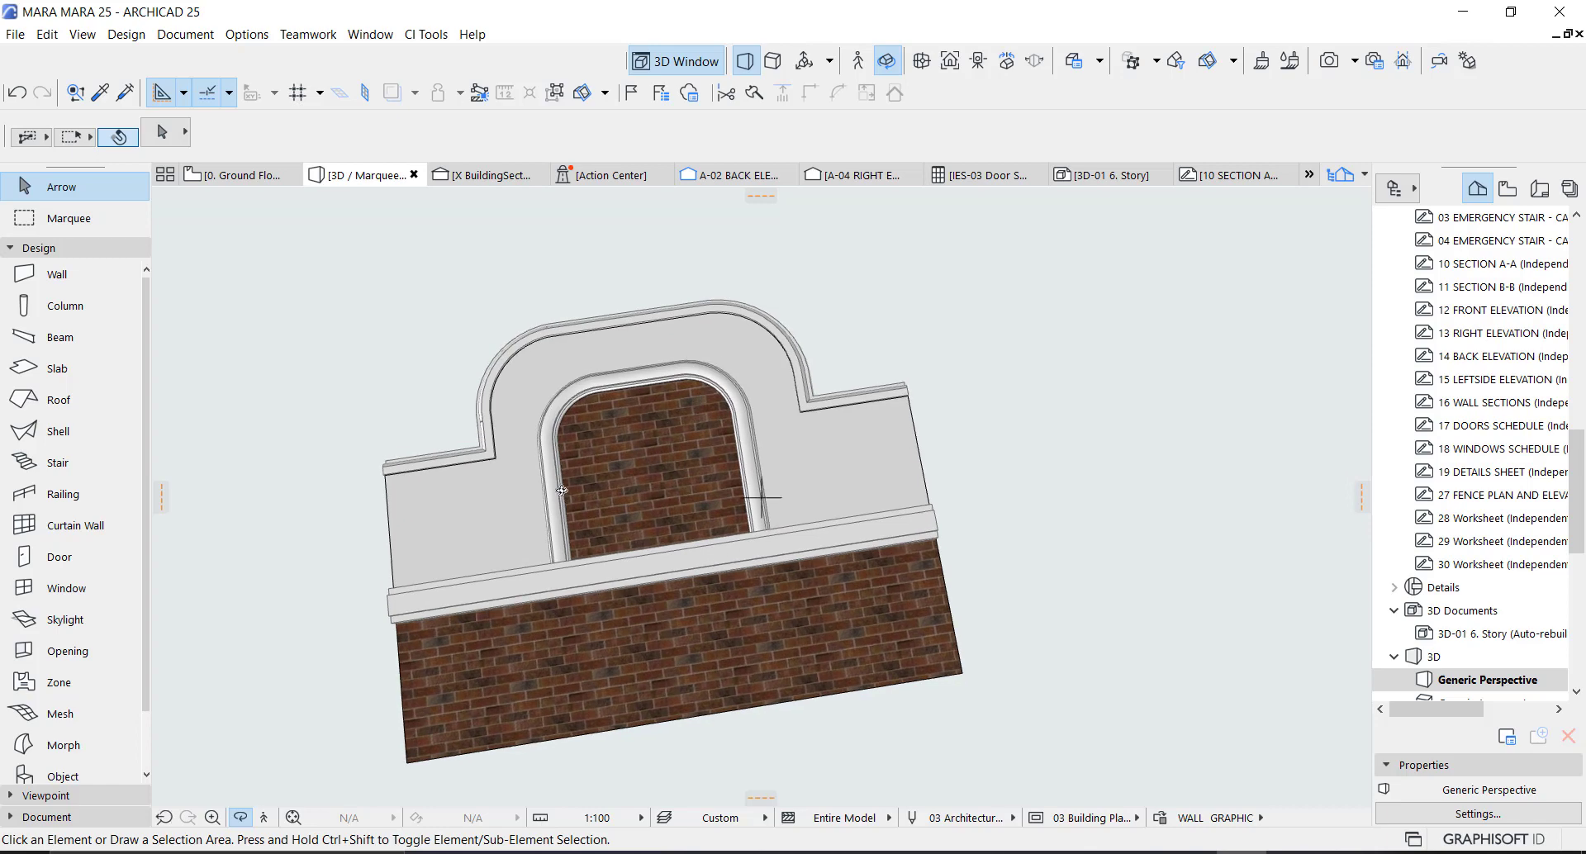
pyautogui.moveTo(562, 491); pyautogui.dragTo(806, 455)
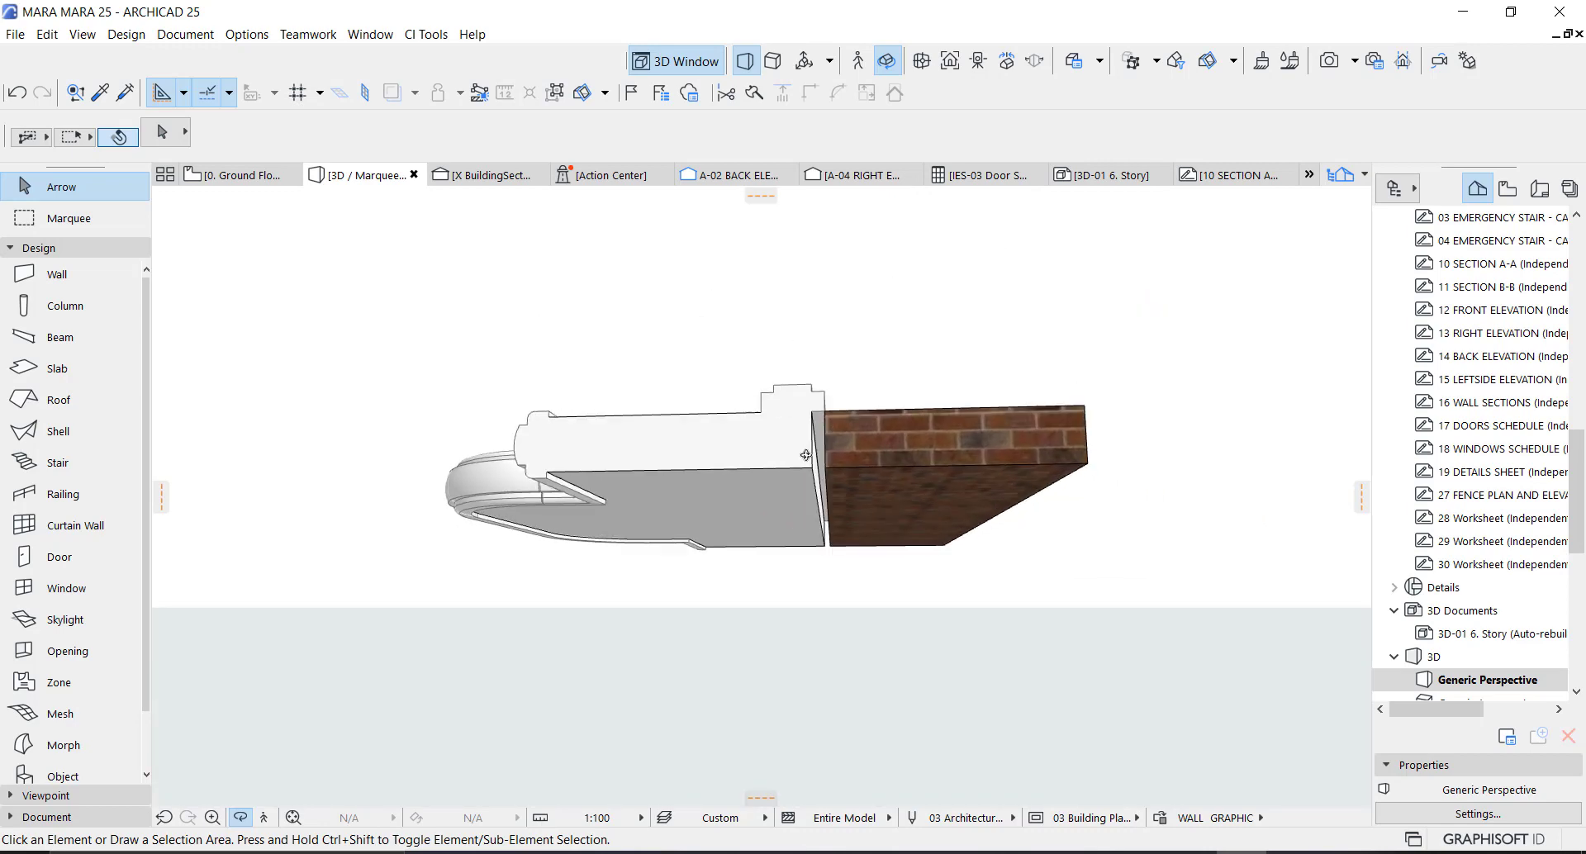
# Step: Offset the upper slab's lower edge to meet the brick slab beneath the moulding, closing the gap between them, and deselect it
pyautogui.scroll(3, 805, 455)
pyautogui.press('Escape')
pyautogui.click(812, 447)
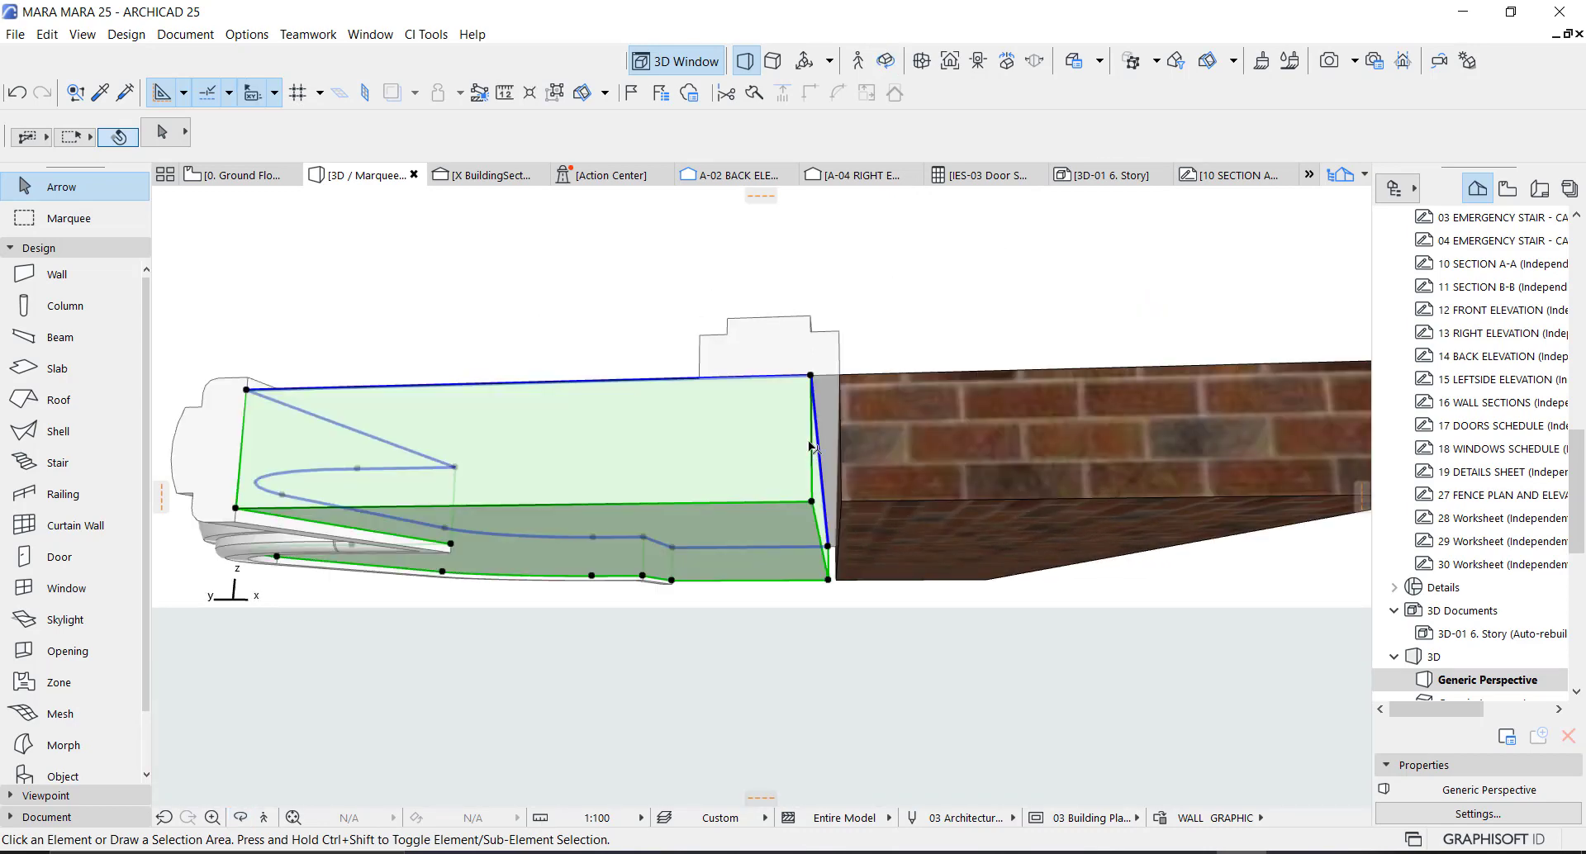
pyautogui.click(821, 411)
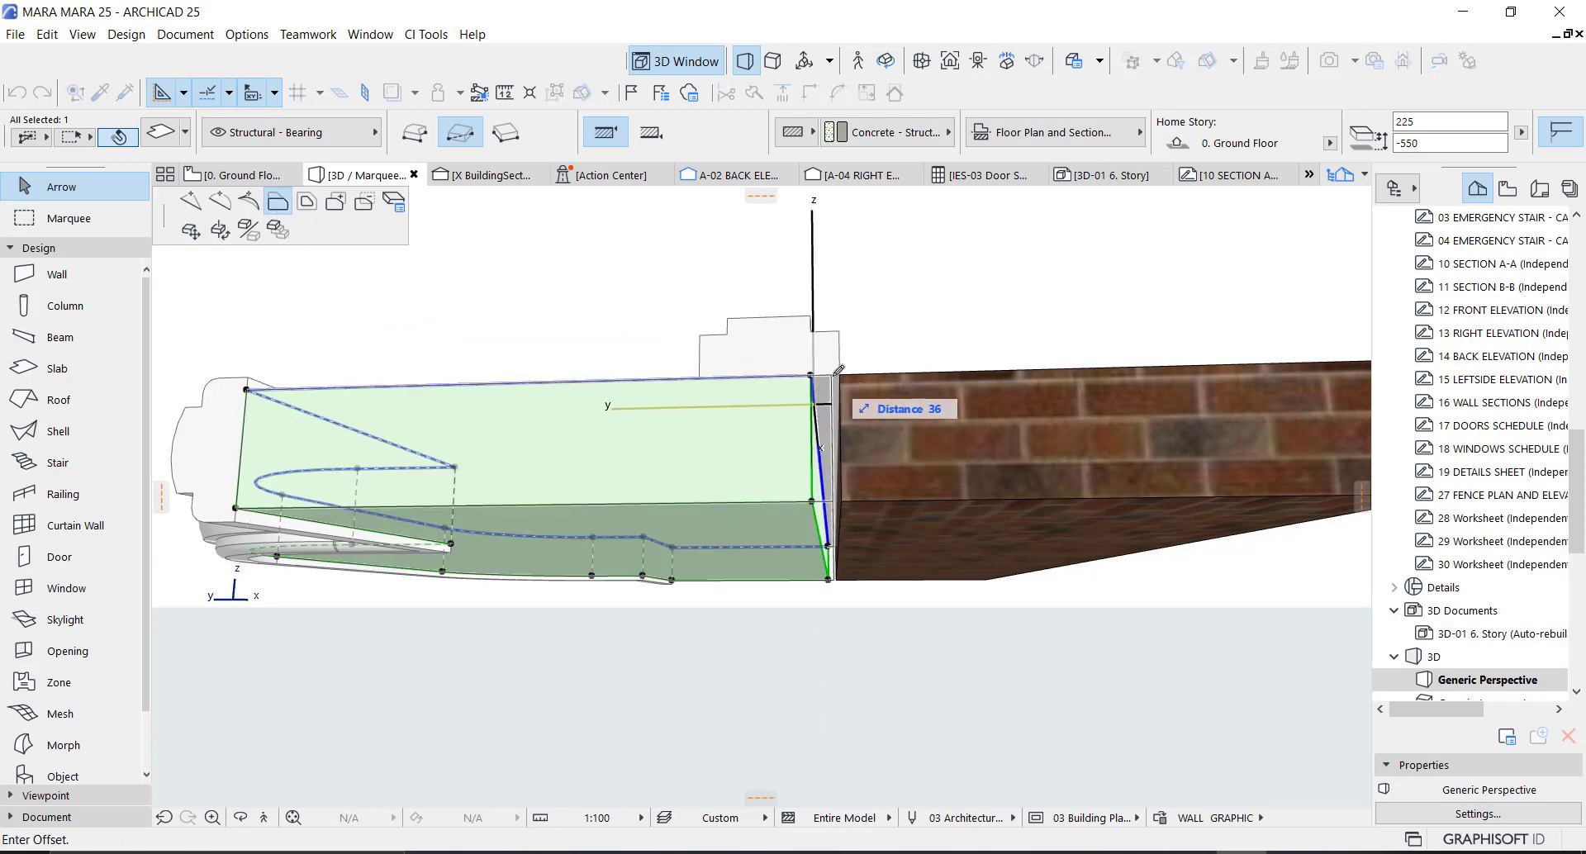
pyautogui.press('Escape')
pyautogui.press('Escape')
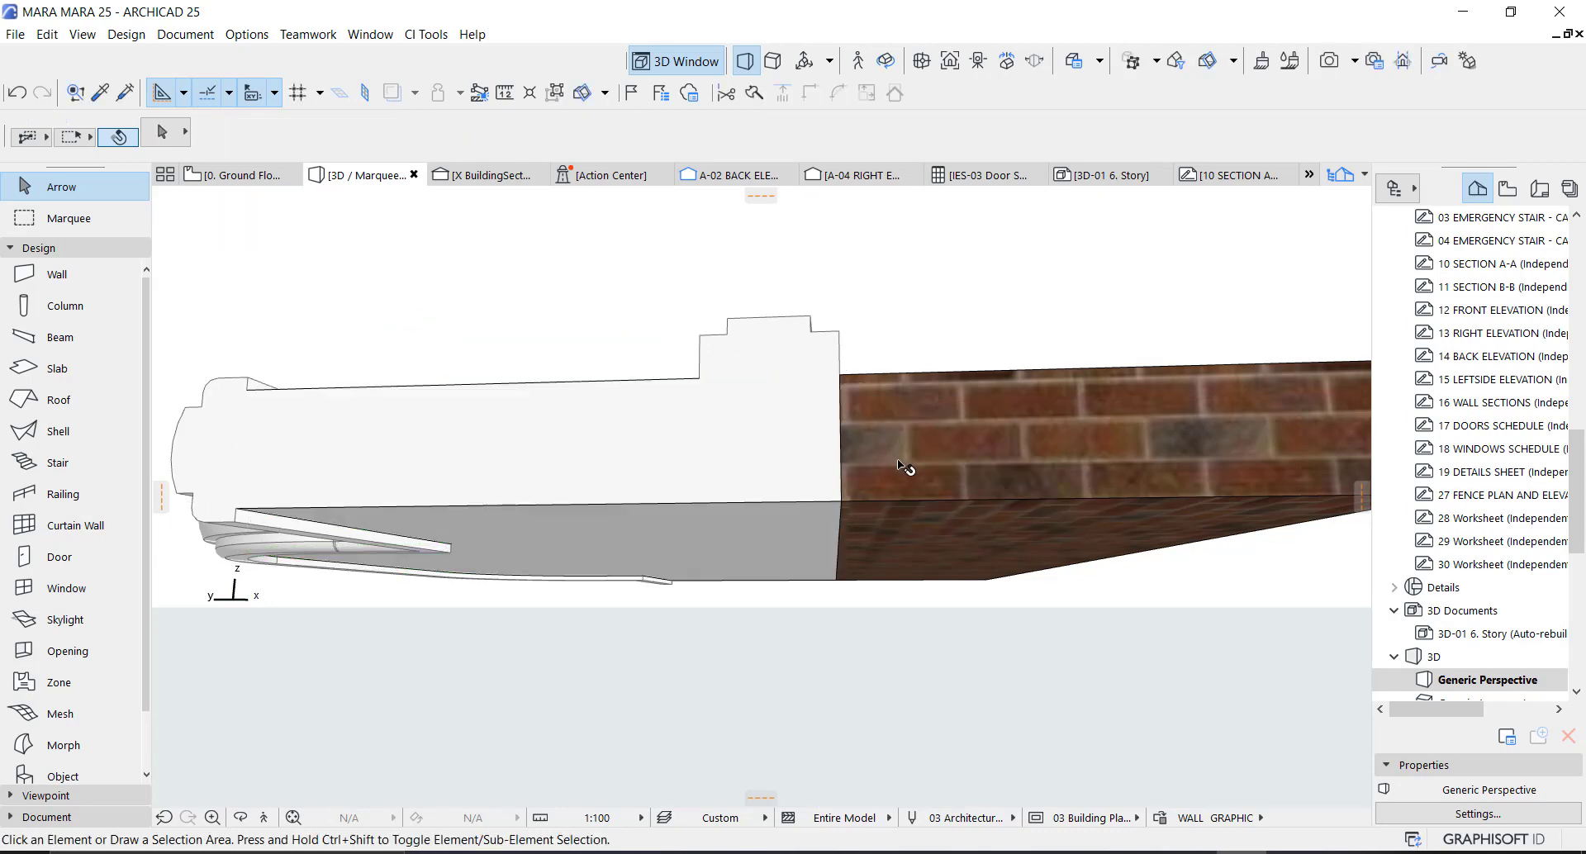
# Step: Review the whole brick and moulding panel from the front in 3D and return to the Ground Floor plan
pyautogui.keyDown('shift'); pyautogui.moveTo(796, 486); pyautogui.dragTo(1018, 544, button='middle'); pyautogui.keyUp('shift')
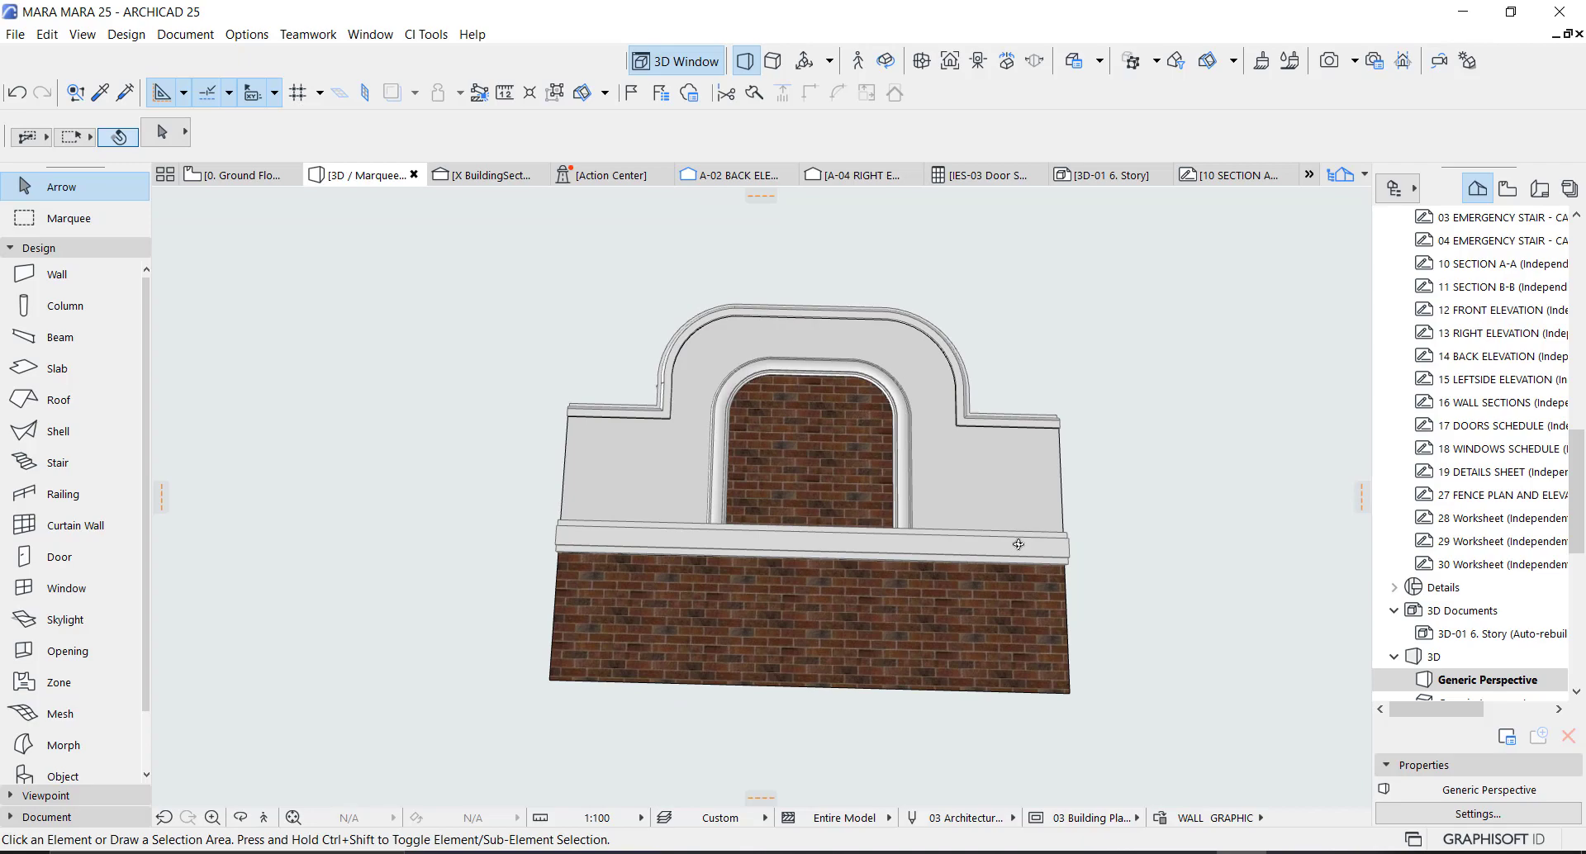
pyautogui.press('F2')
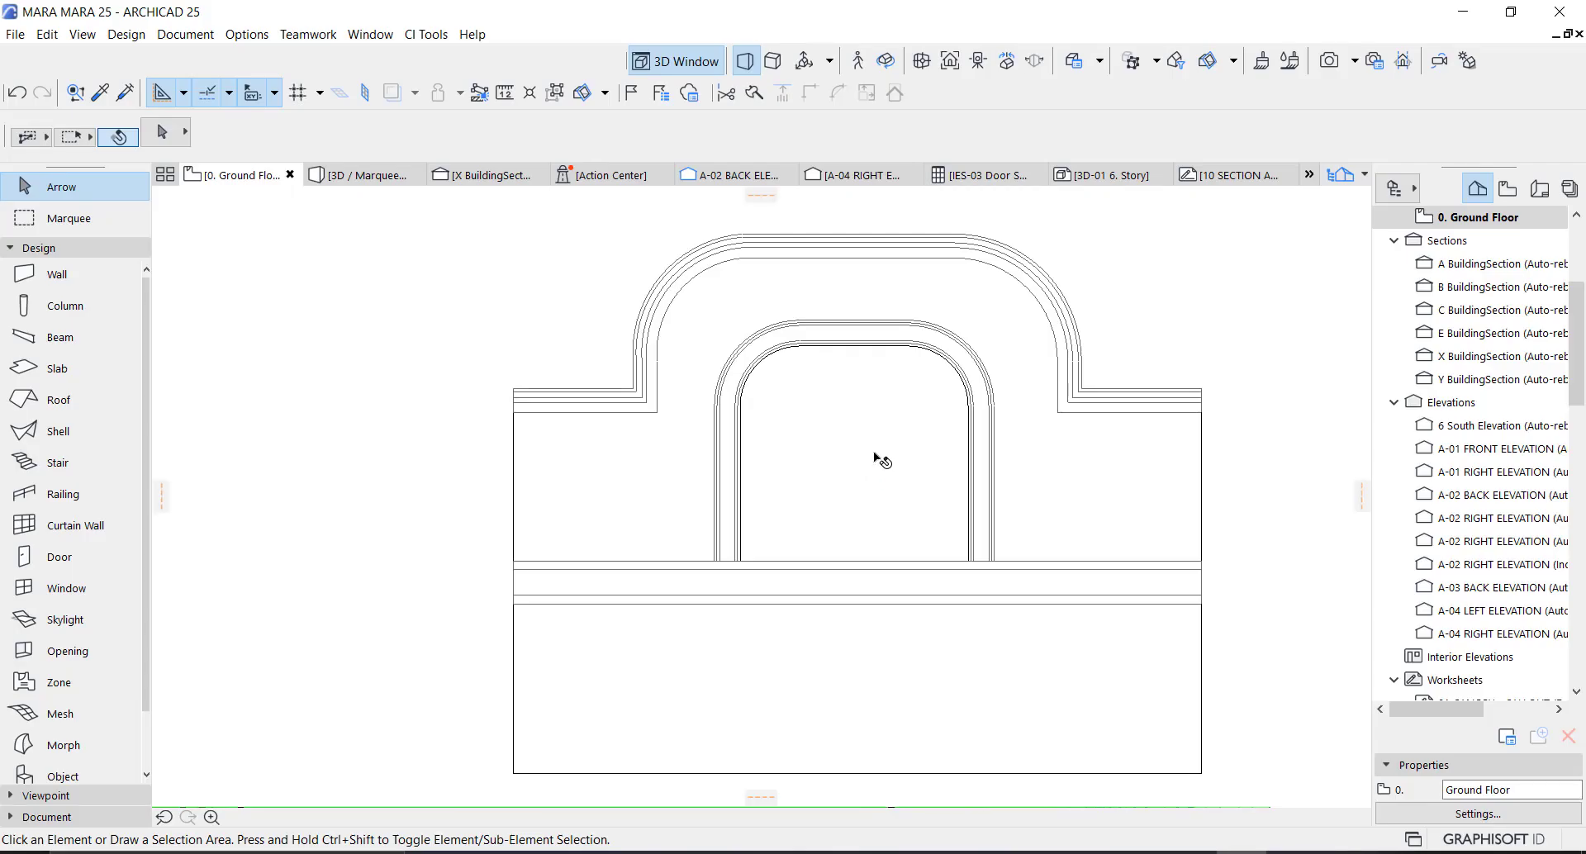
pyautogui.scroll(-3, 877, 457)
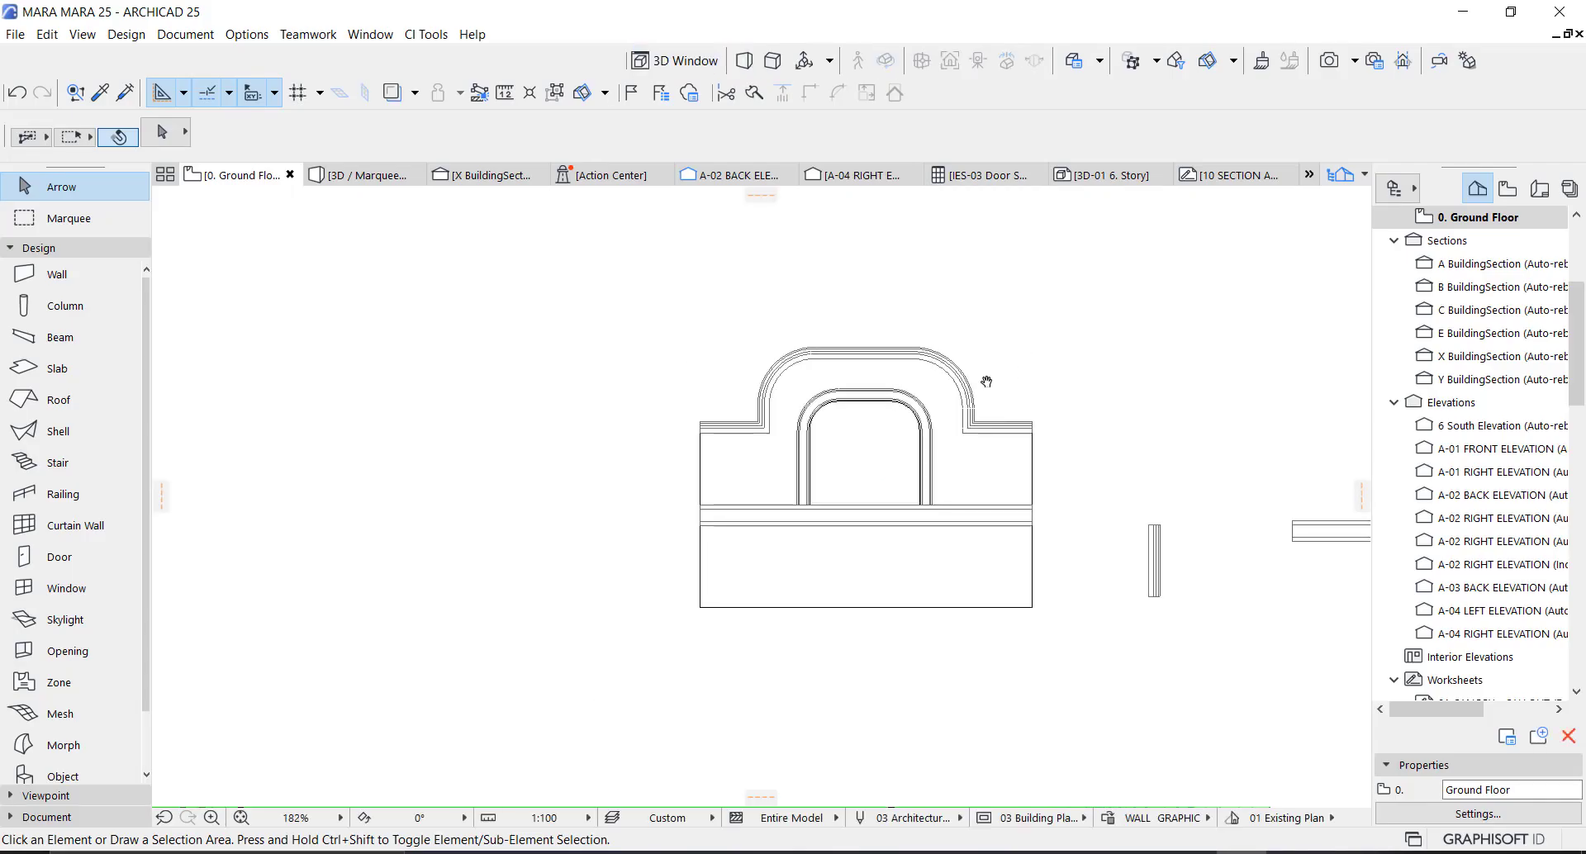
# Step: Copy the whole fence panel to the empty area of the plan beyond the long horizontal profile strip
pyautogui.moveTo(986, 382); pyautogui.dragTo(945, 391, button='middle')
pyautogui.moveTo(977, 353); pyautogui.dragTo(593, 659)
pyautogui.scroll(-3, 611, 511)
pyautogui.hotkey('ctrl', 'd')
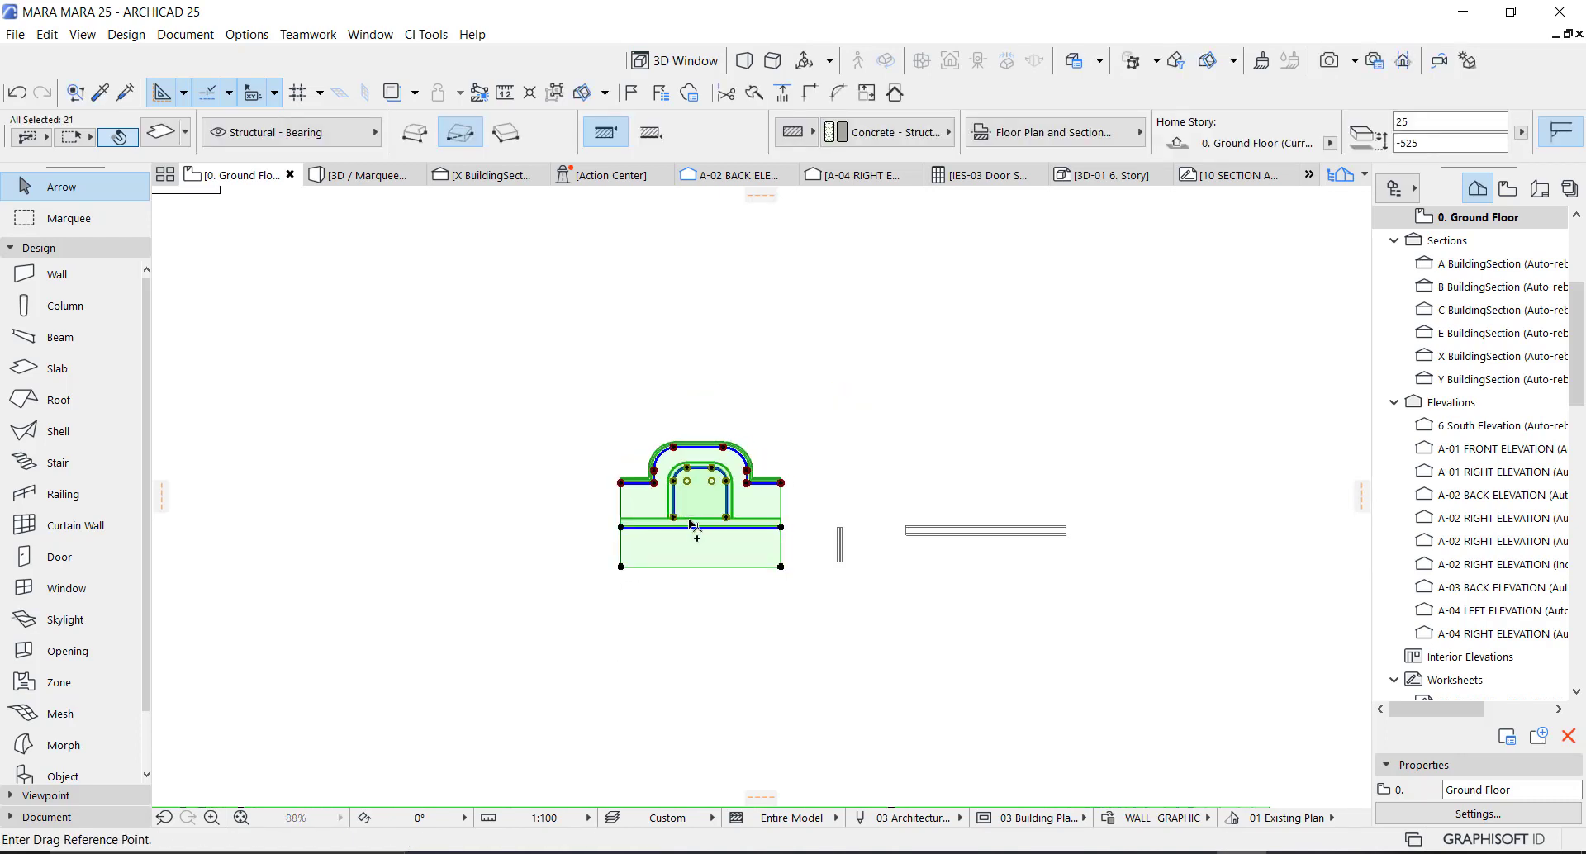
pyautogui.press('ctrl')
pyautogui.click(695, 518)
pyautogui.click(1222, 514)
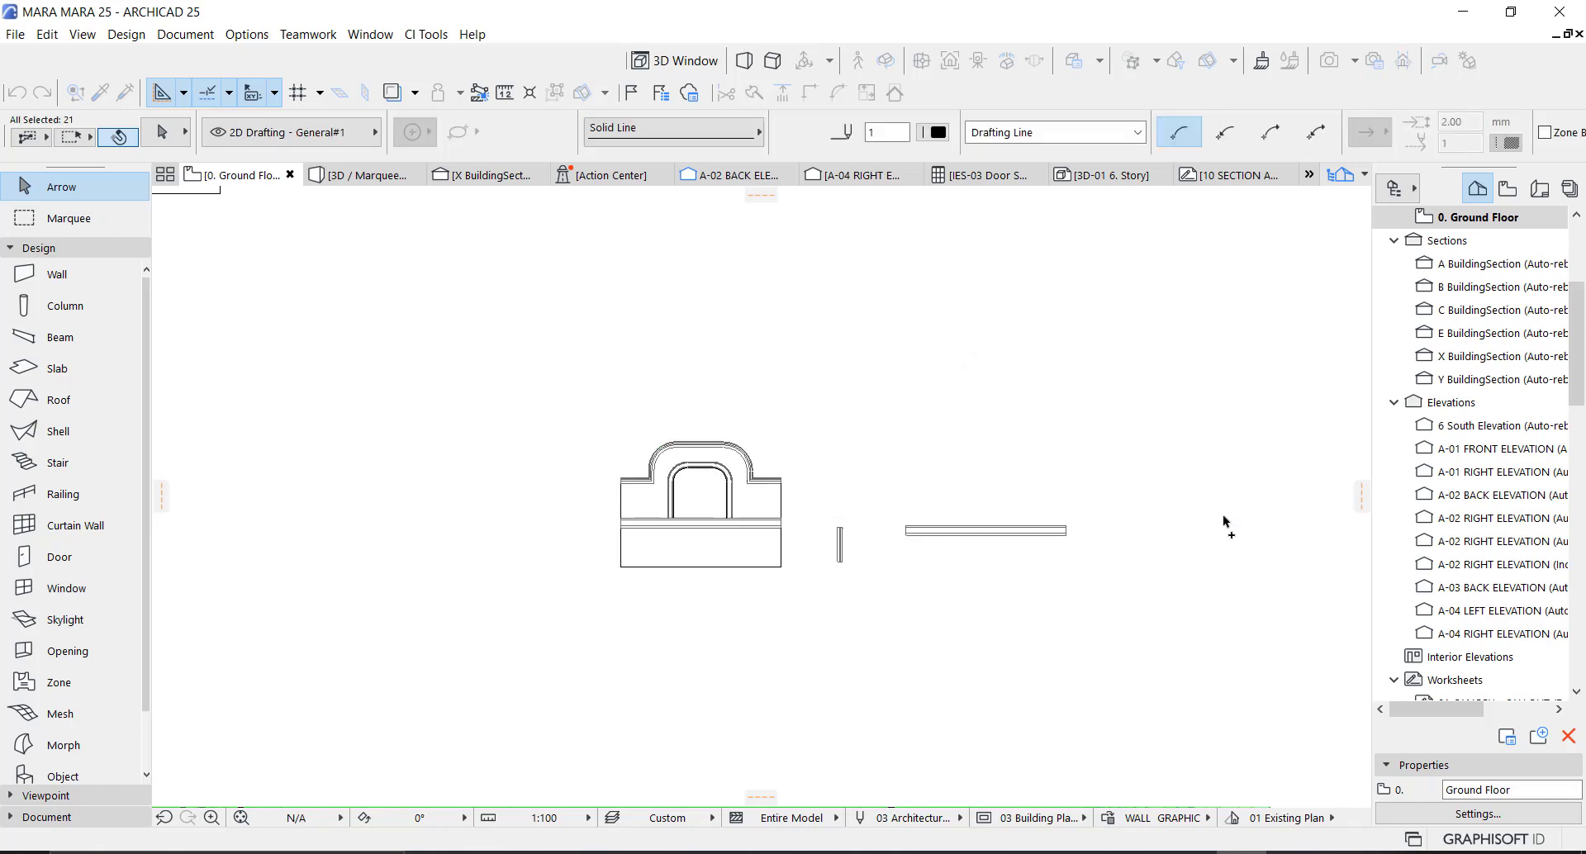
# Step: Select all elements of the copied fence panel and convert them to morphs
pyautogui.moveTo(1225, 522); pyautogui.dragTo(866, 522, button='middle')
pyautogui.scroll(4, 909, 514)
pyautogui.click(1078, 304)
pyautogui.moveTo(1113, 268); pyautogui.dragTo(473, 708)
pyautogui.rightClick(1109, 340)
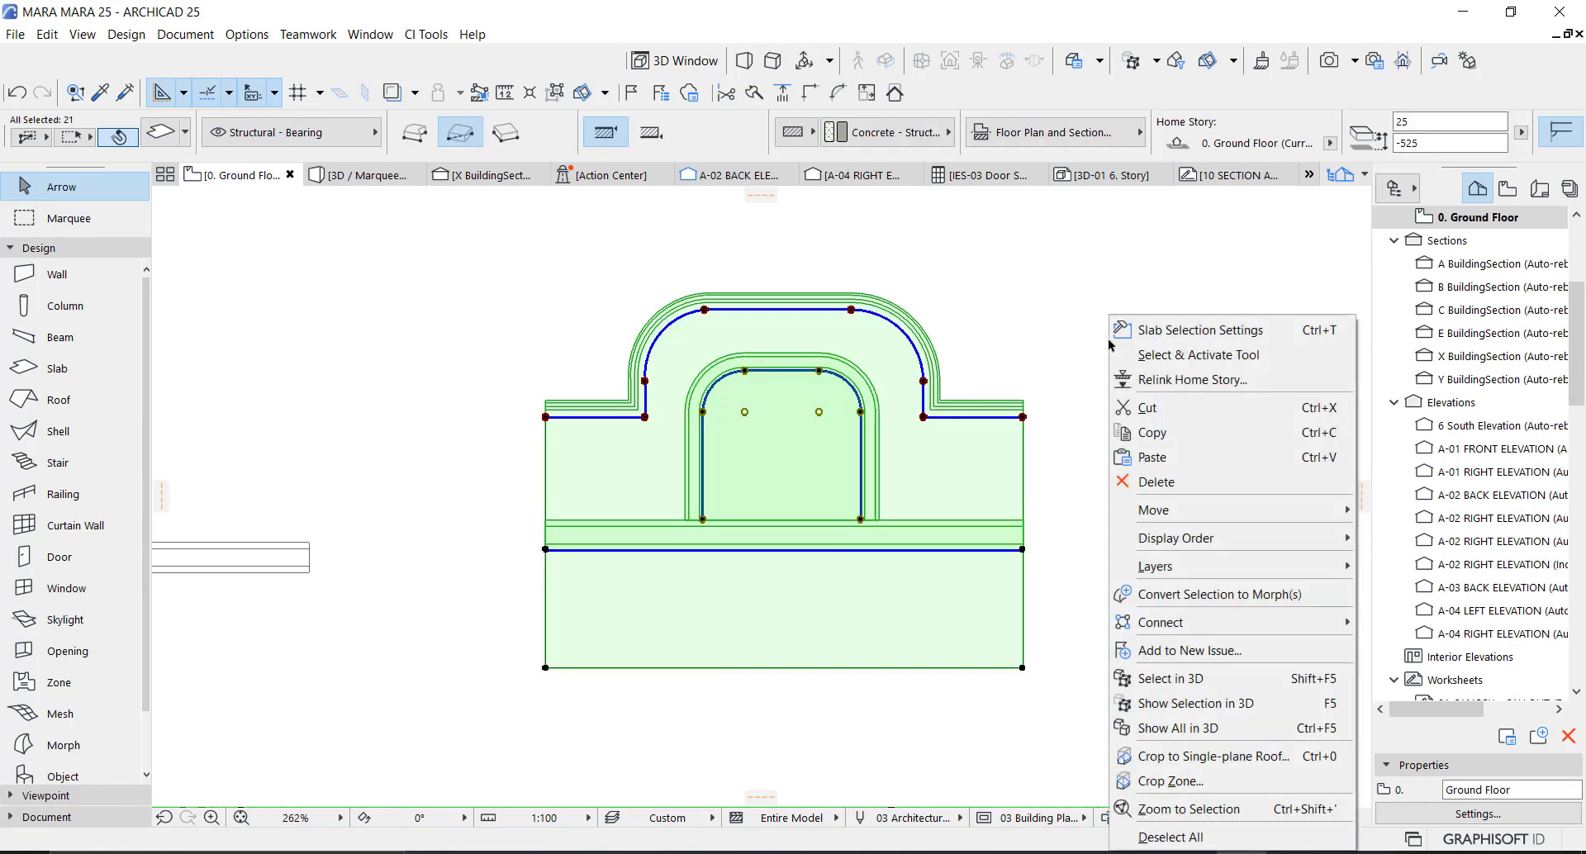
pyautogui.click(1198, 595)
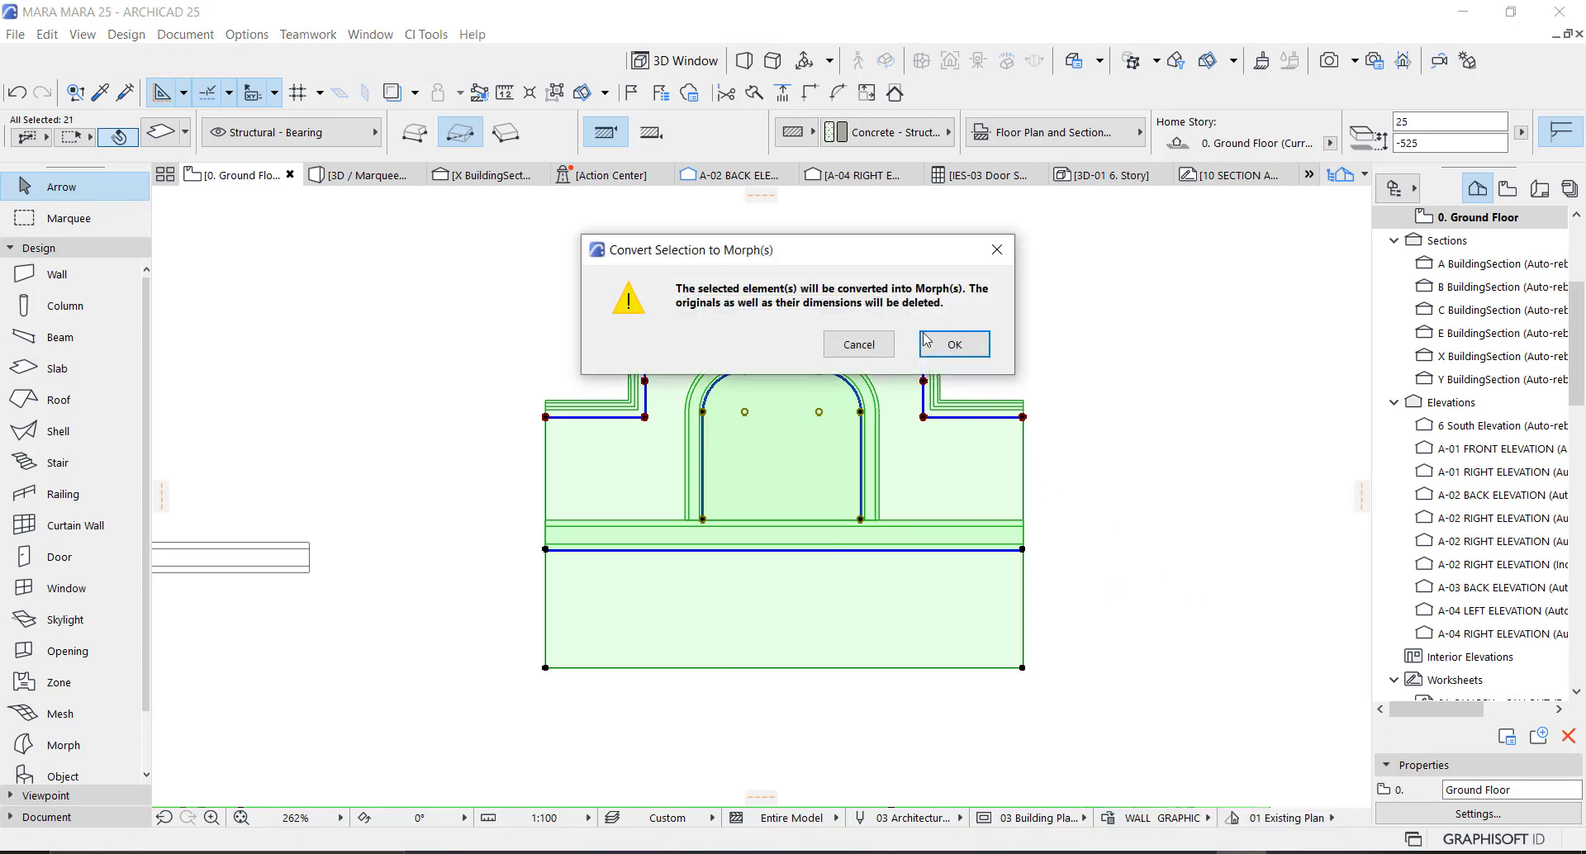
pyautogui.click(928, 341)
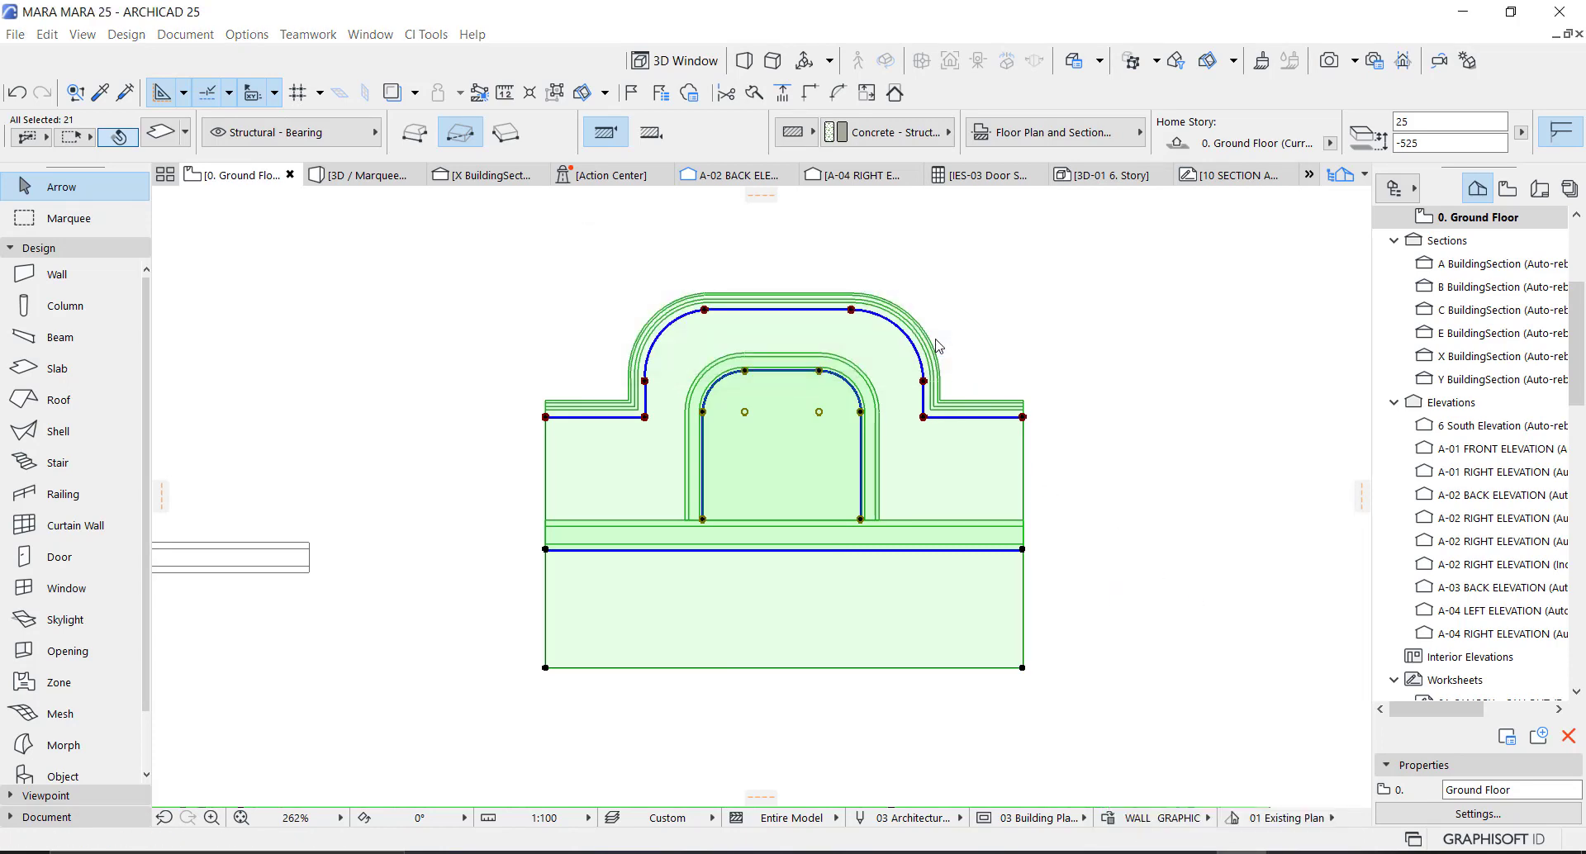
pyautogui.click(941, 346)
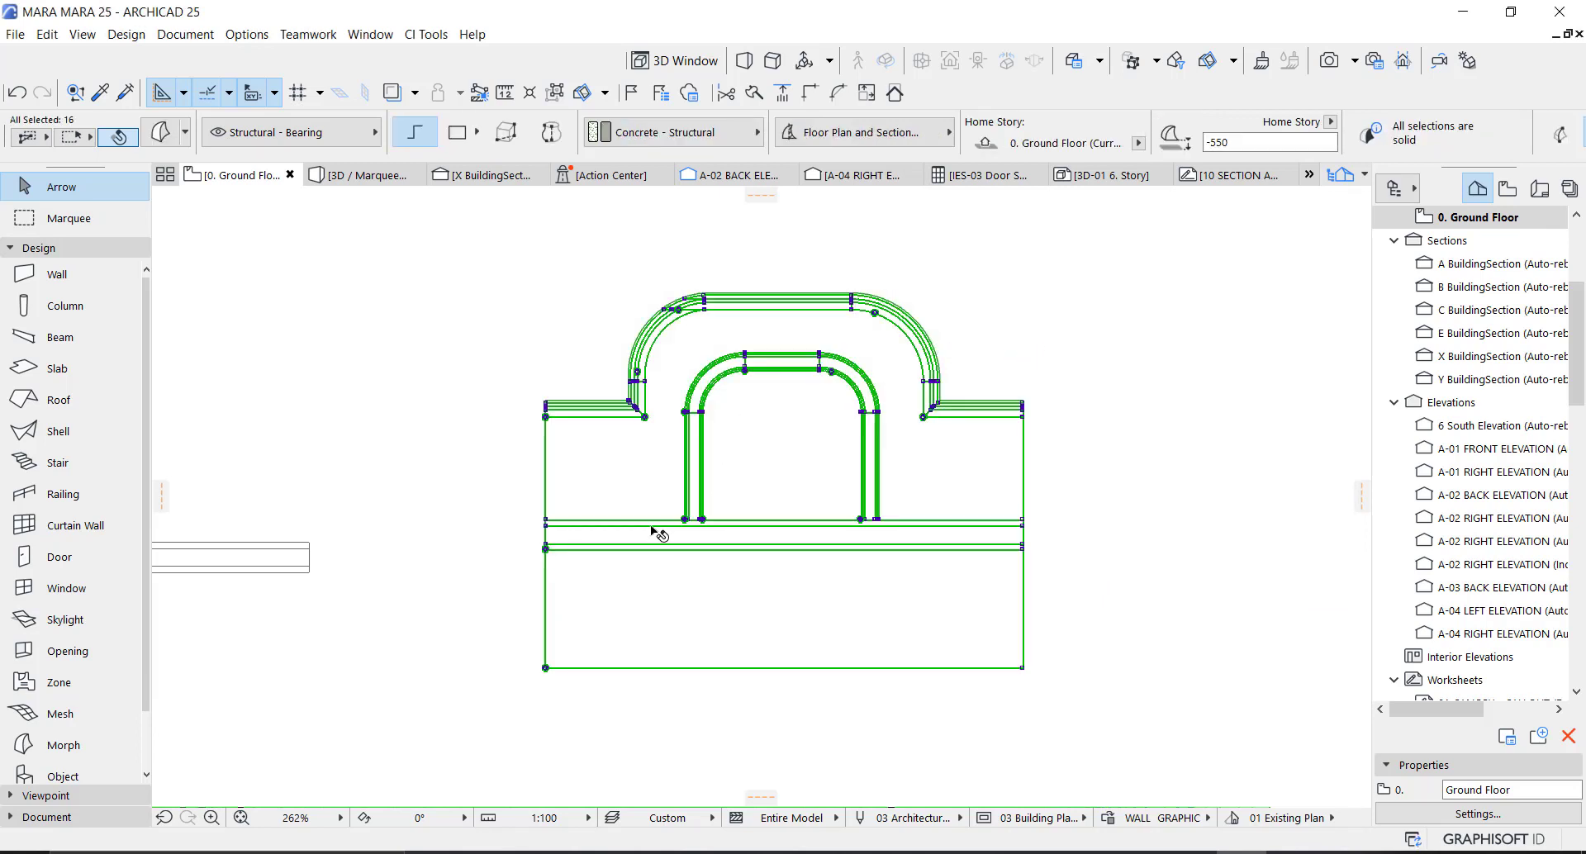
# Step: Merge the selected panel morphs into one with a Boolean Union and deselect the result
pyautogui.rightClick(1078, 389)
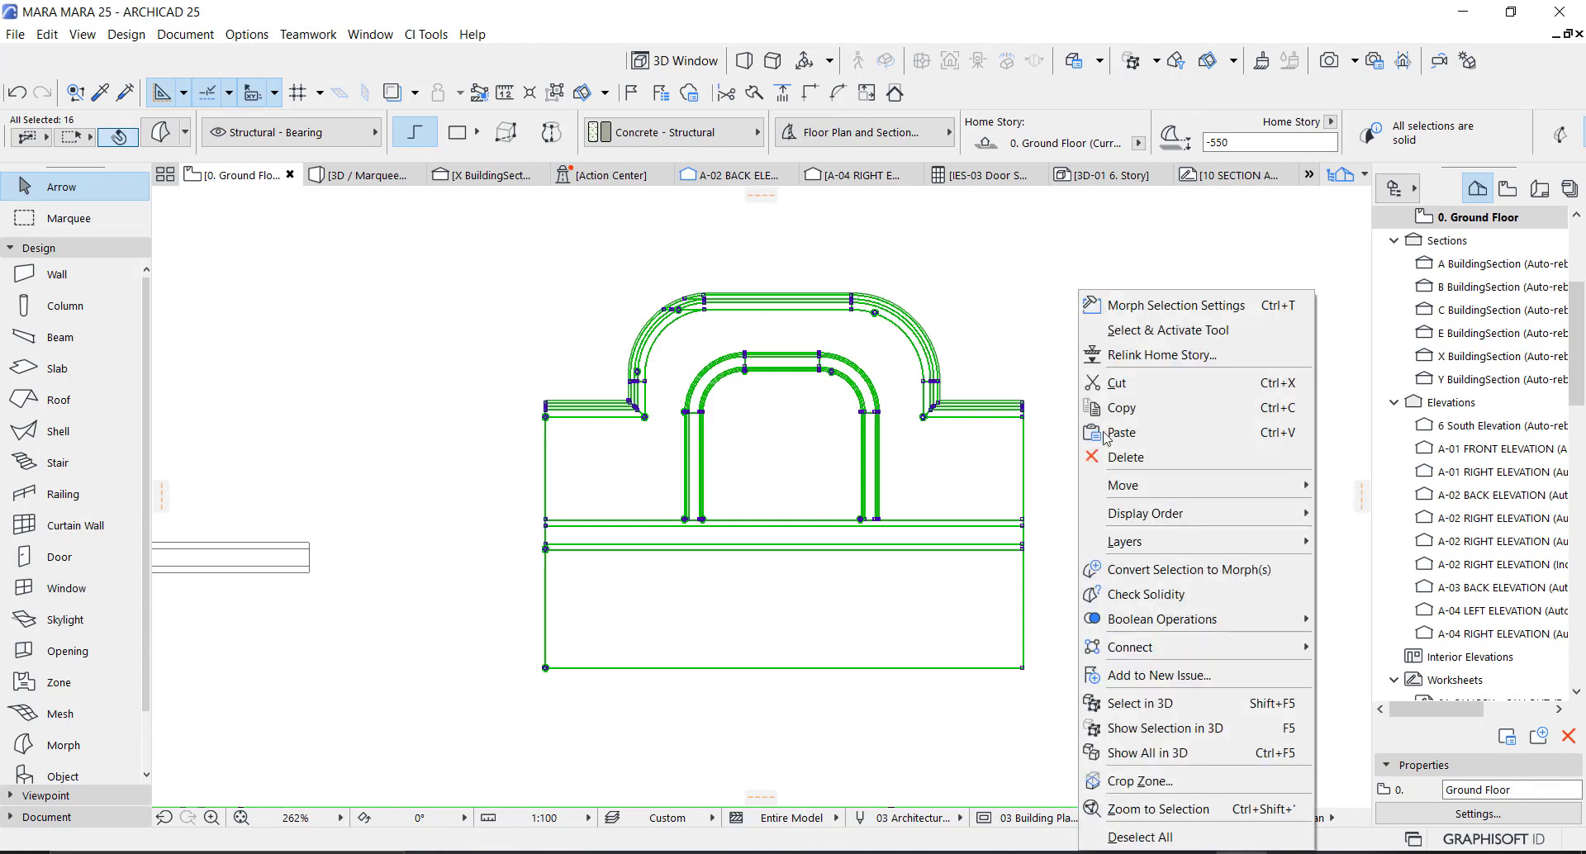
pyautogui.moveTo(1263, 633)
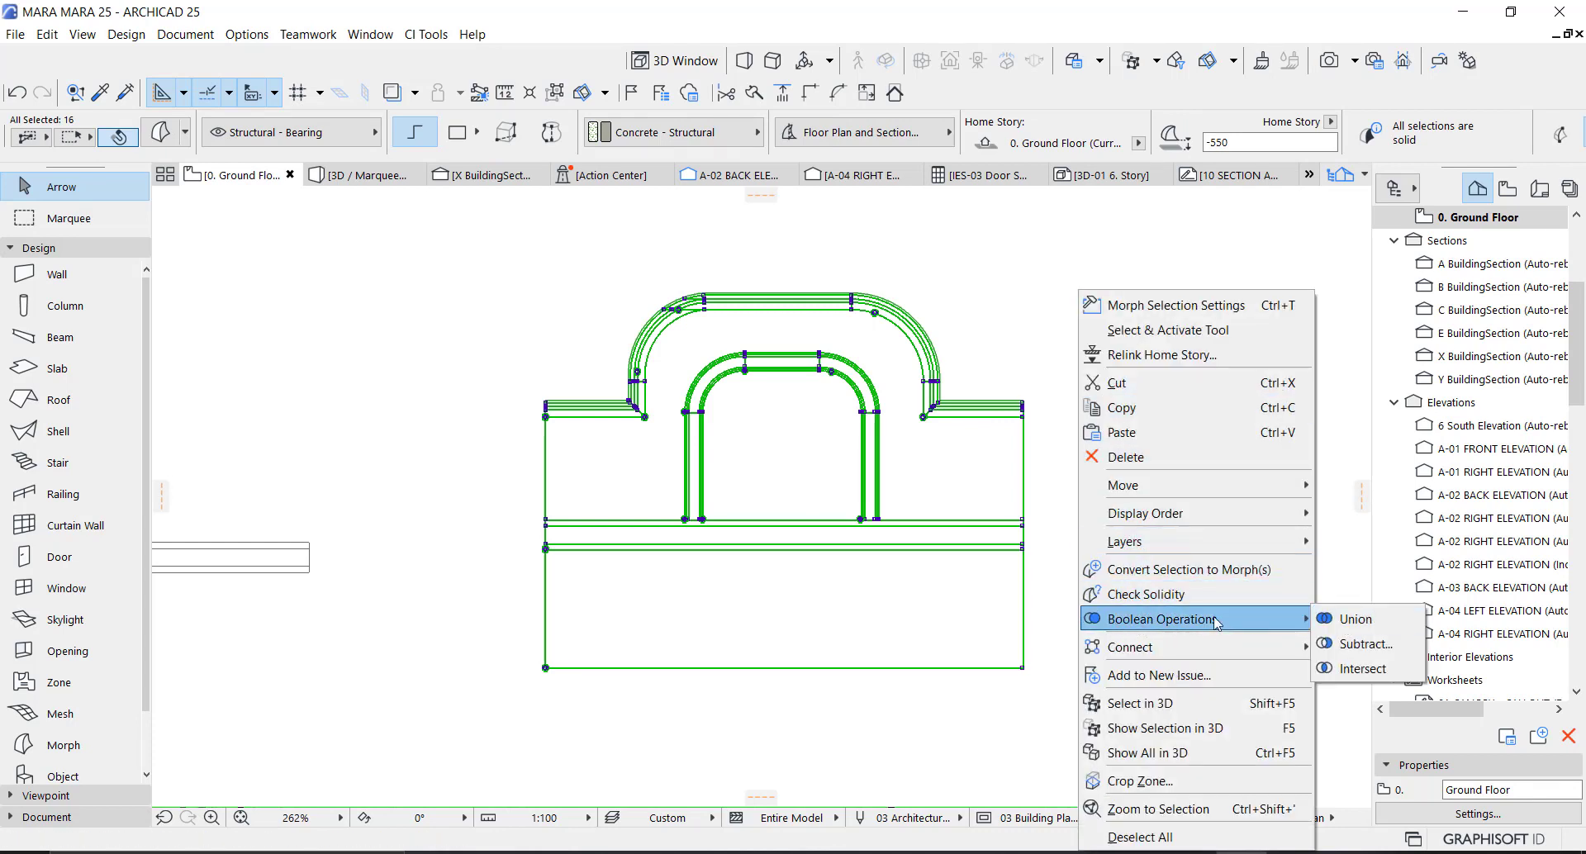
pyautogui.click(1347, 619)
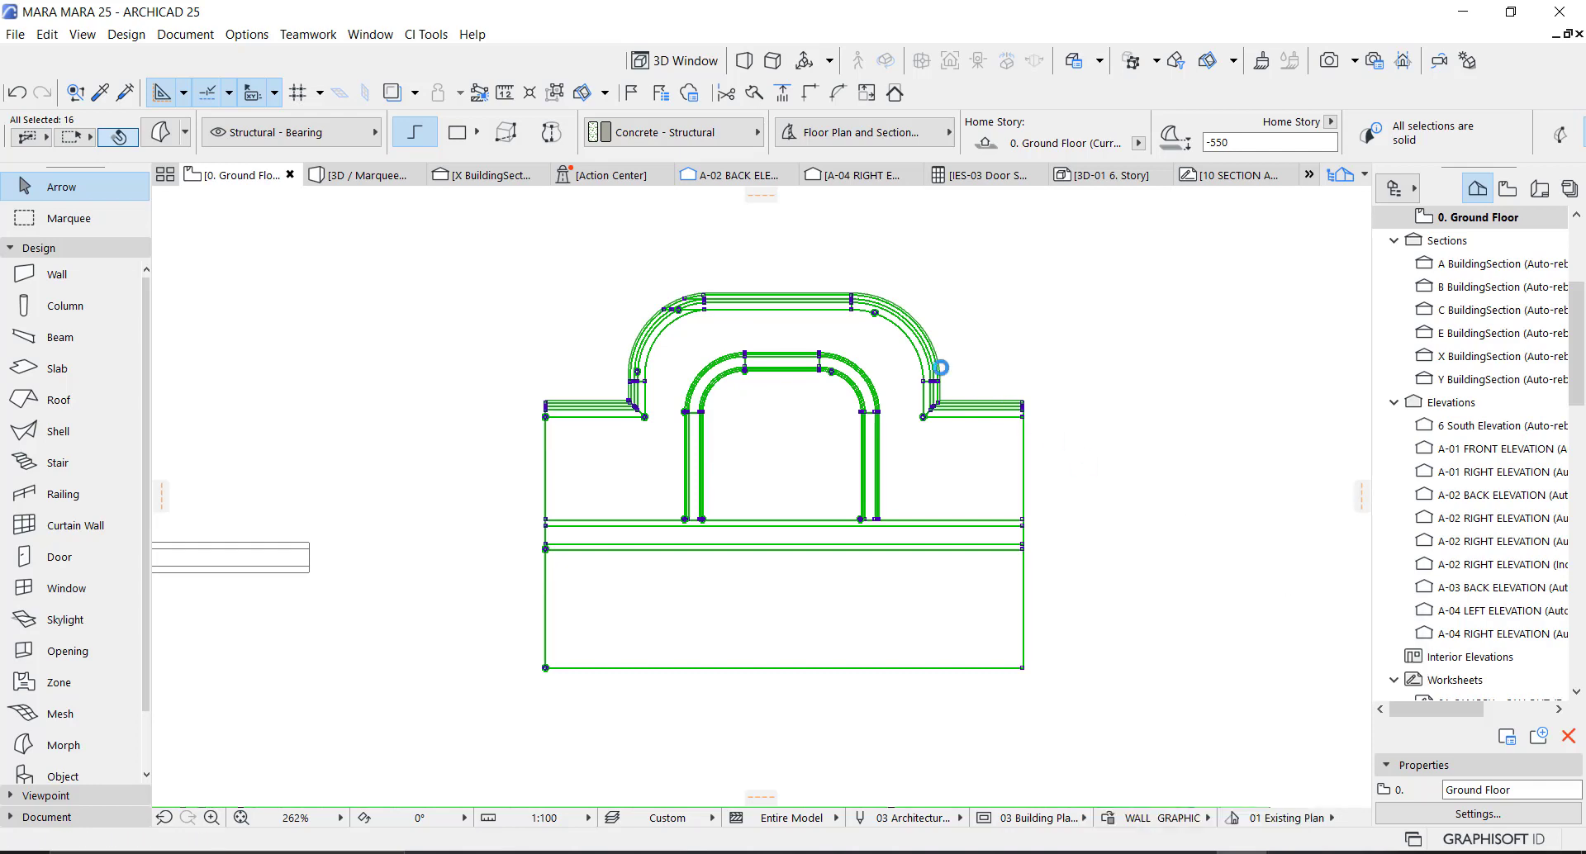
pyautogui.click(1040, 393)
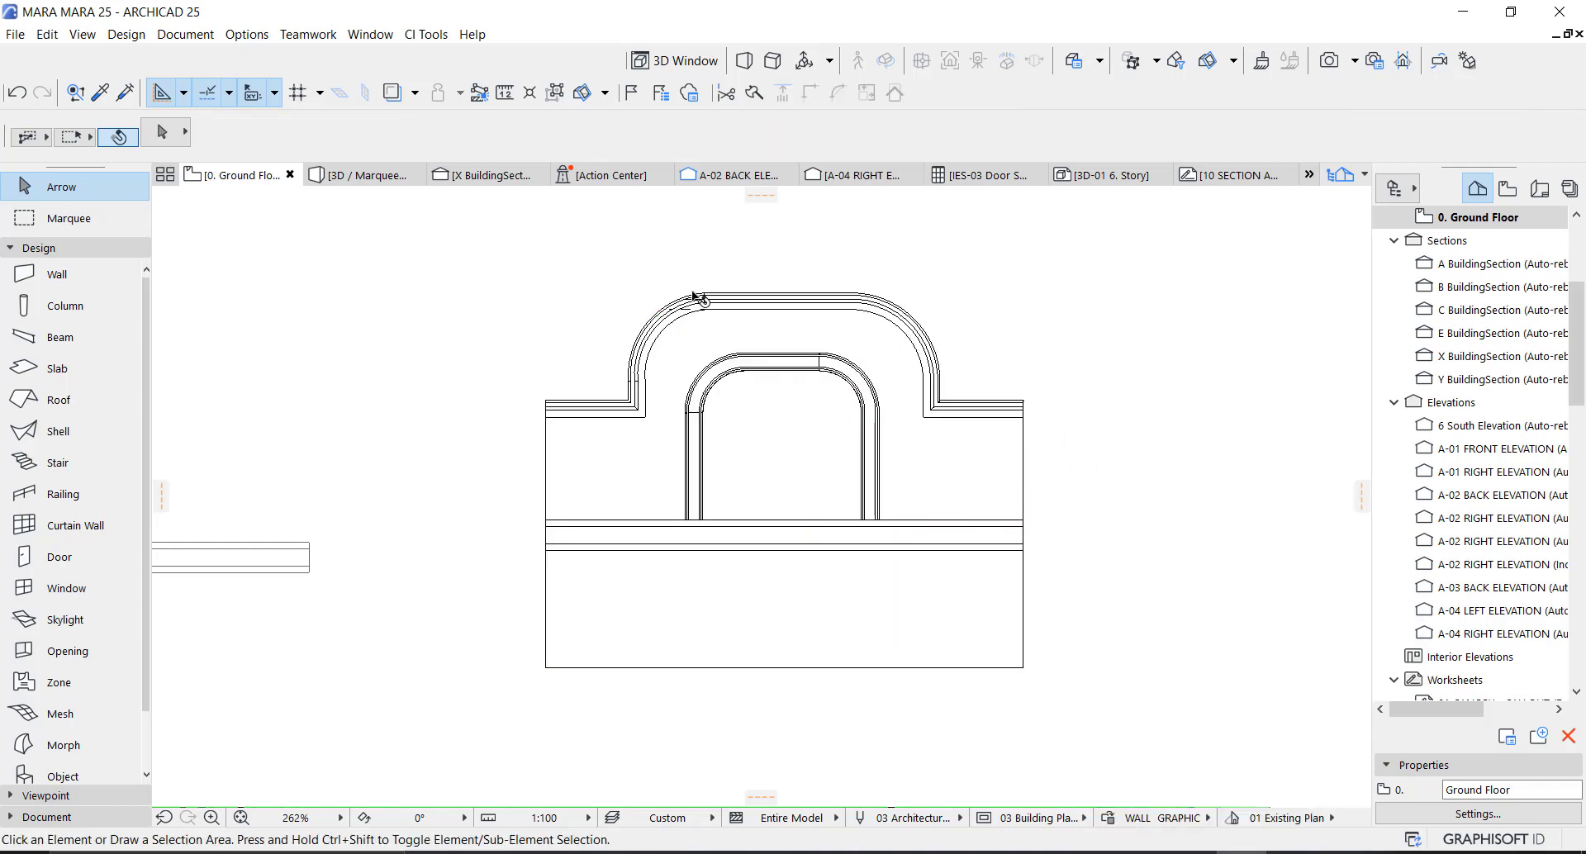
# Step: Examine the merged panel morph in plan and in 3D, and return to the deselected panel in the Ground Floor plan
pyautogui.scroll(3, 694, 297)
pyautogui.click(738, 325)
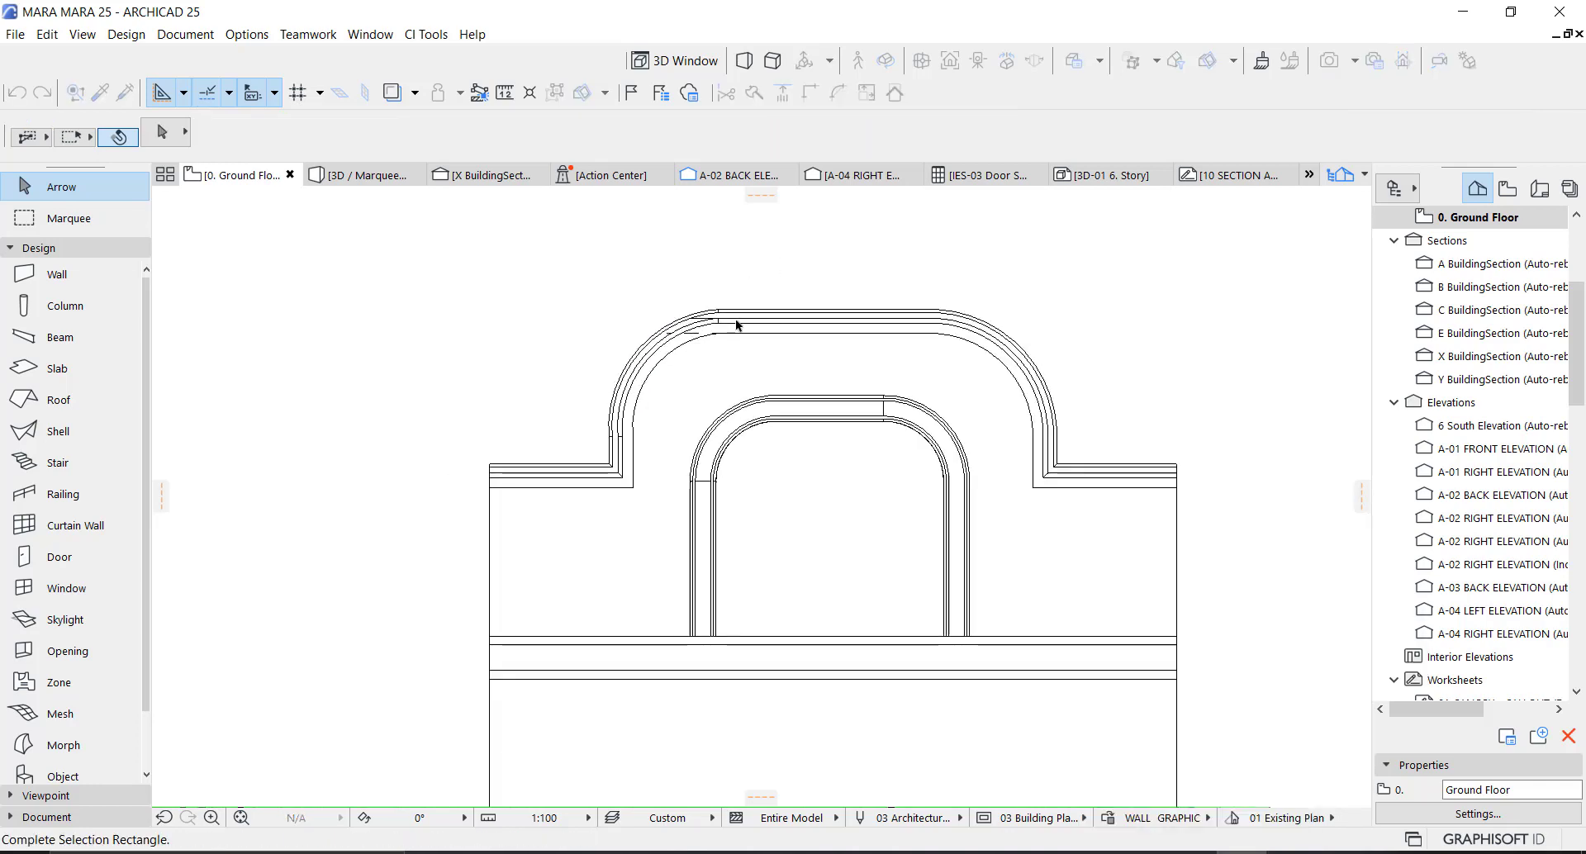
pyautogui.scroll(-1, 718, 341)
pyautogui.click(701, 356)
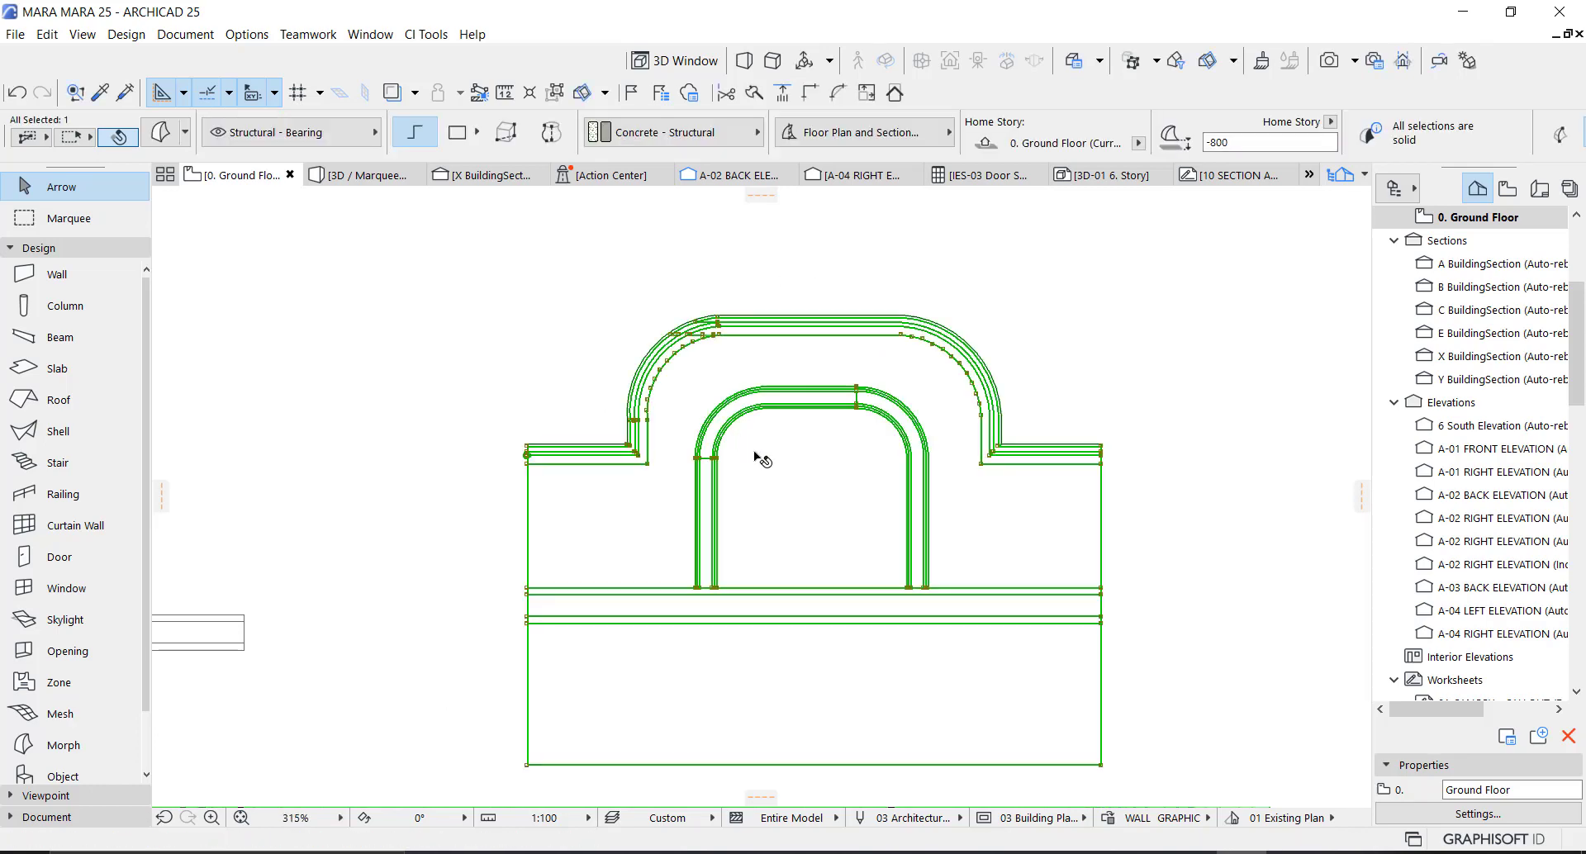
pyautogui.press('F3')
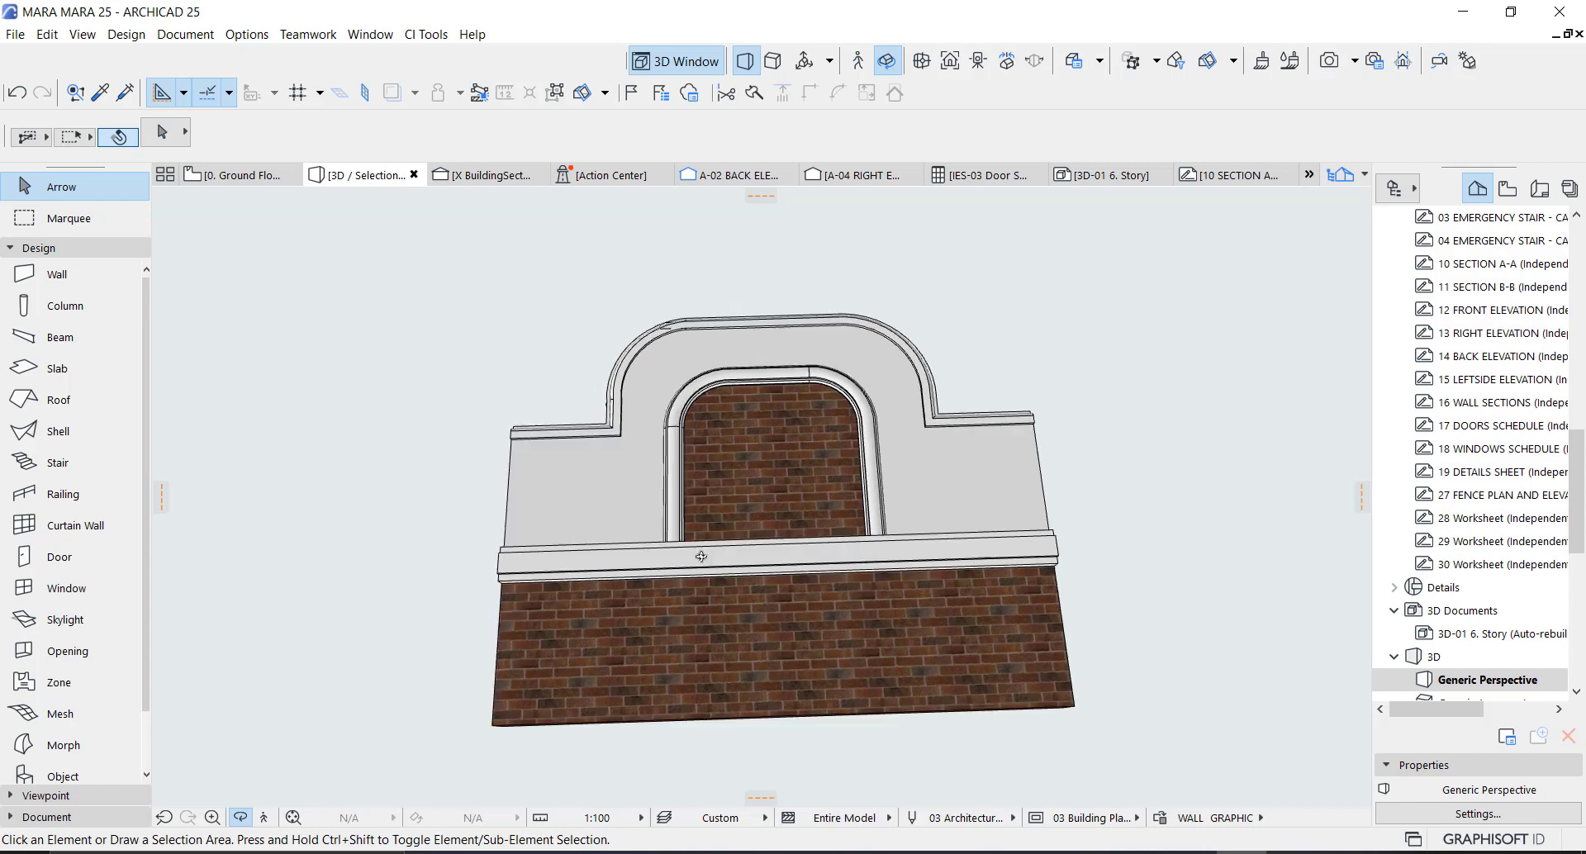
pyautogui.press('F2')
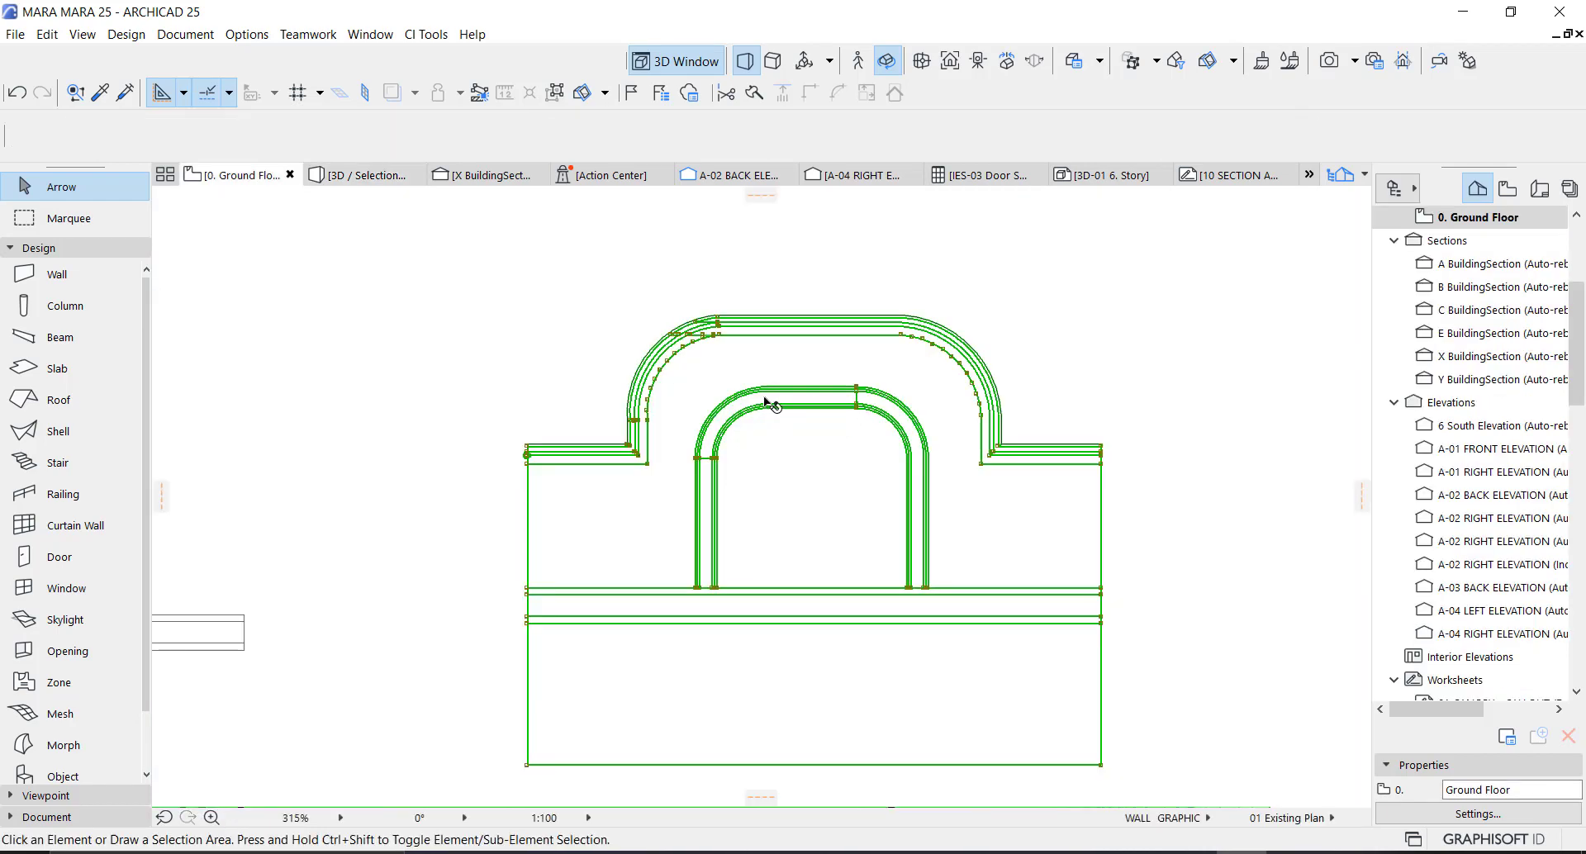
pyautogui.press('Escape')
pyautogui.scroll(-5, 765, 398)
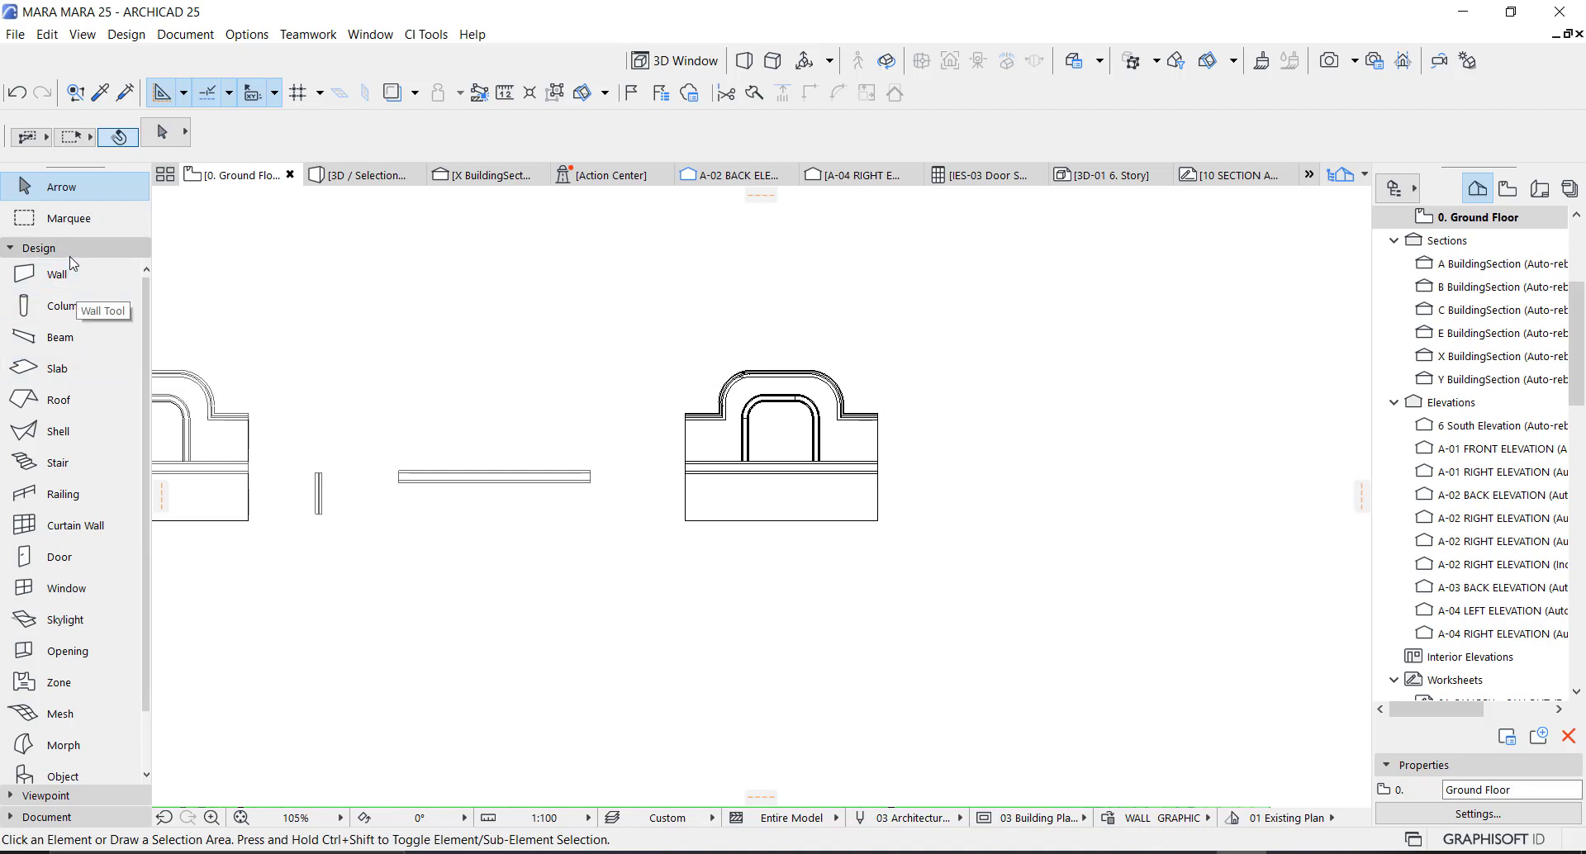
# Step: Draw a vertical section line beside the merged panel, facing it, and open that section with the current view settings
pyautogui.click(41, 248)
pyautogui.click(50, 270)
pyautogui.click(56, 298)
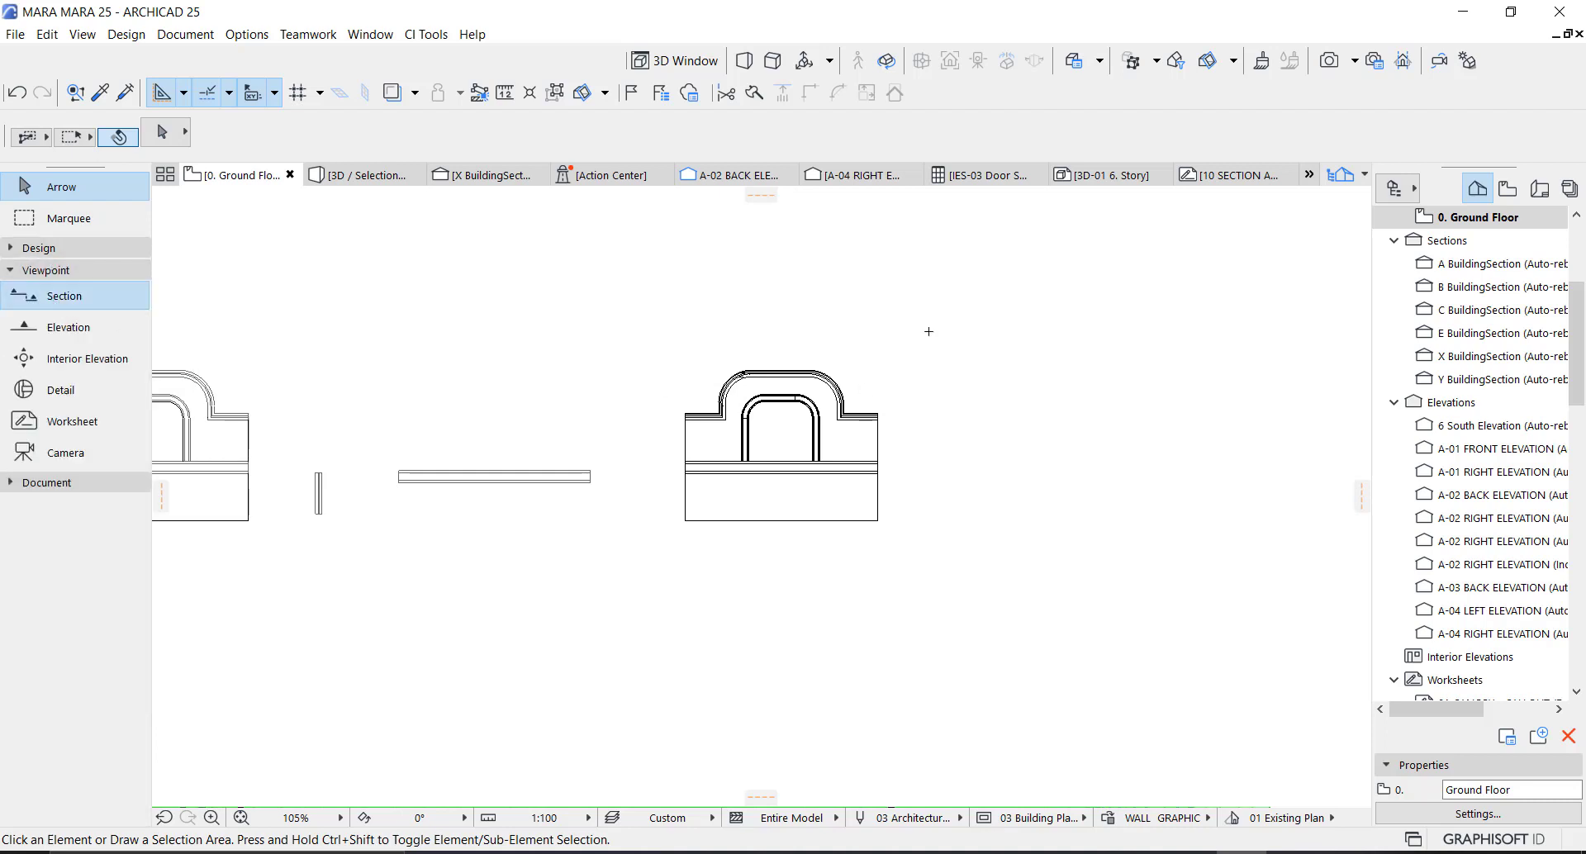
pyautogui.click(919, 330)
pyautogui.click(920, 622)
pyautogui.click(923, 378)
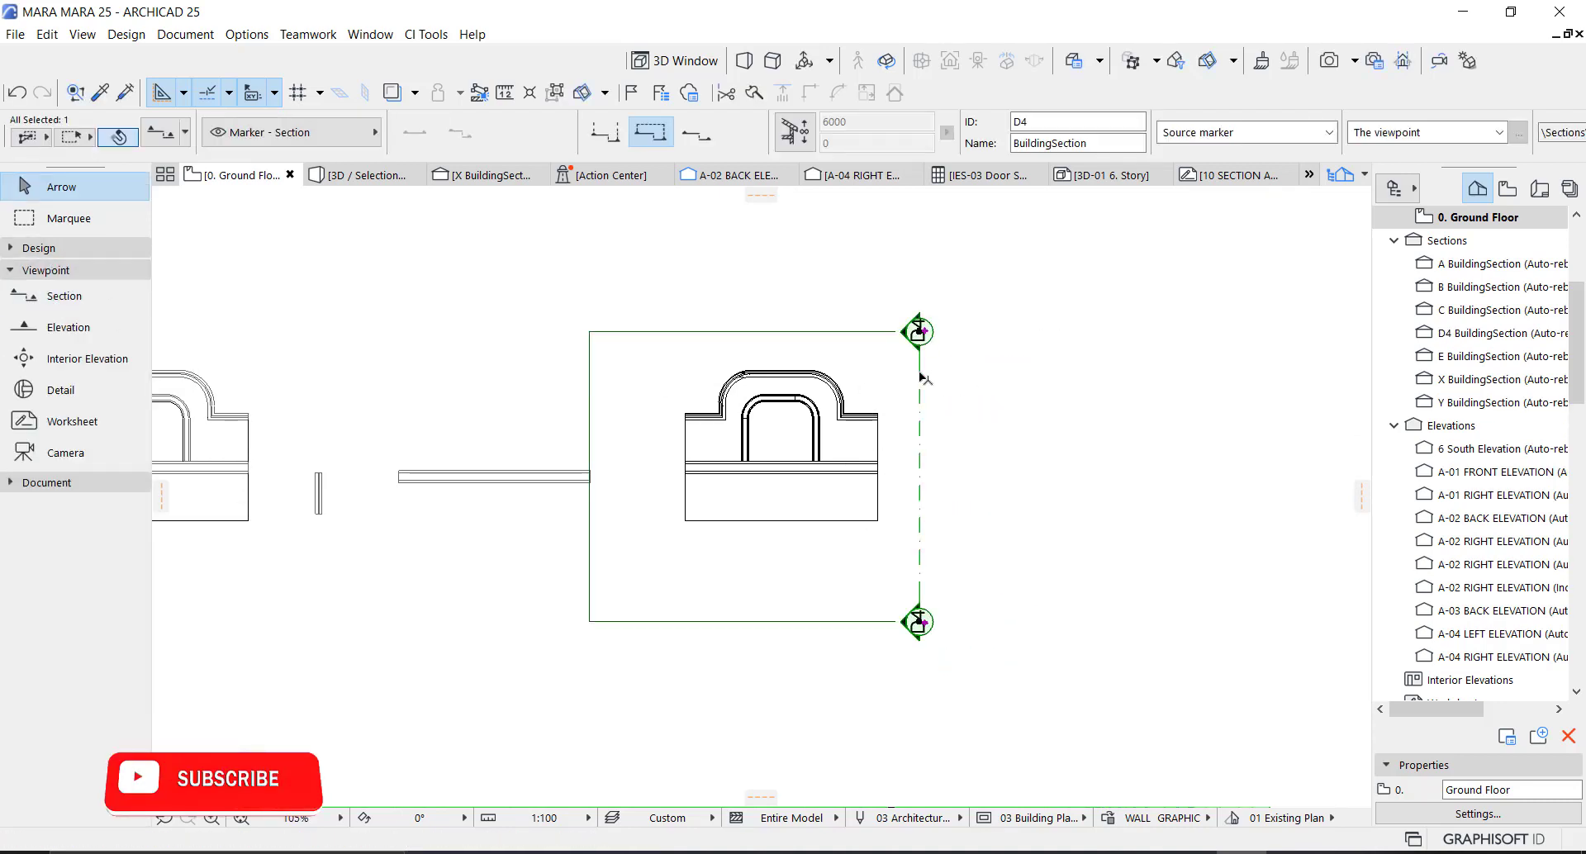
pyautogui.rightClick(922, 379)
pyautogui.click(1002, 362)
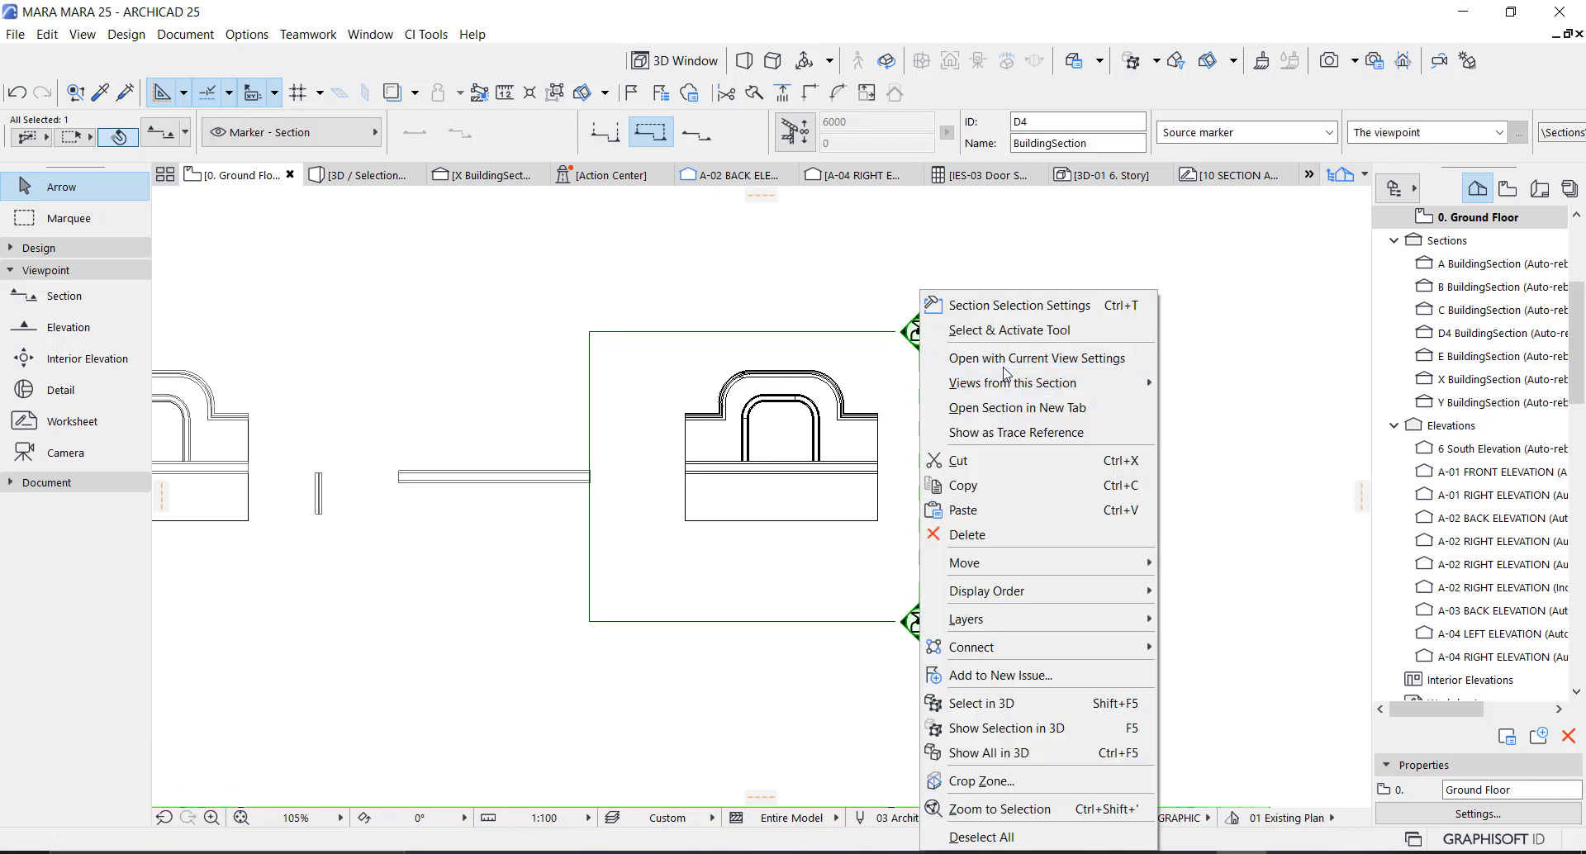
# Step: Rotate the merged panel morph upright in the section about the lower corner at its base
pyautogui.click(733, 364)
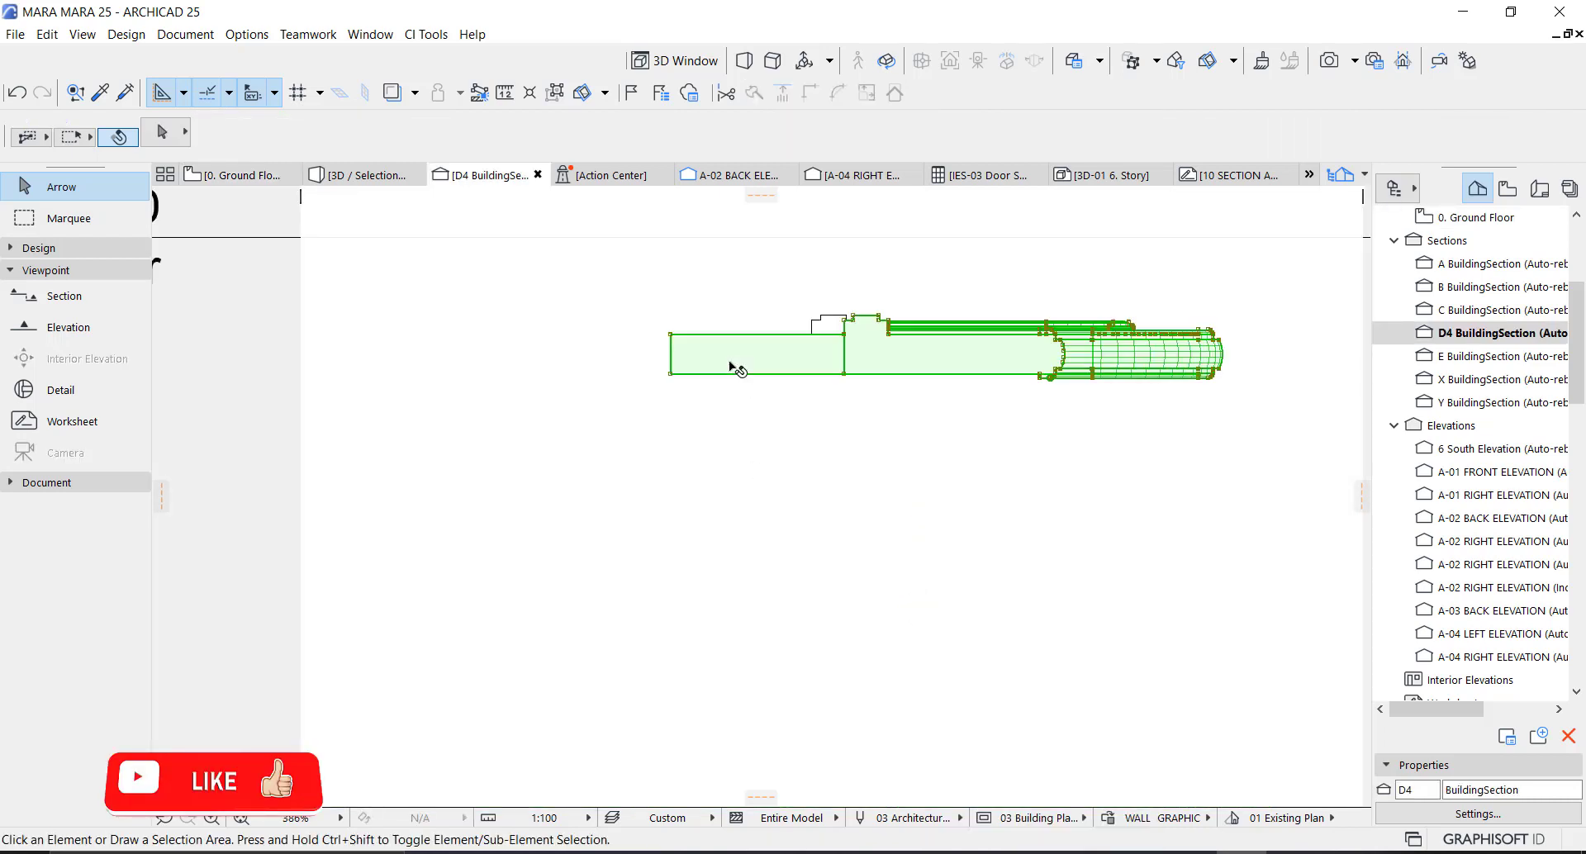
pyautogui.hotkey('ctrl', 'e')
pyautogui.click(670, 373)
pyautogui.click(861, 373)
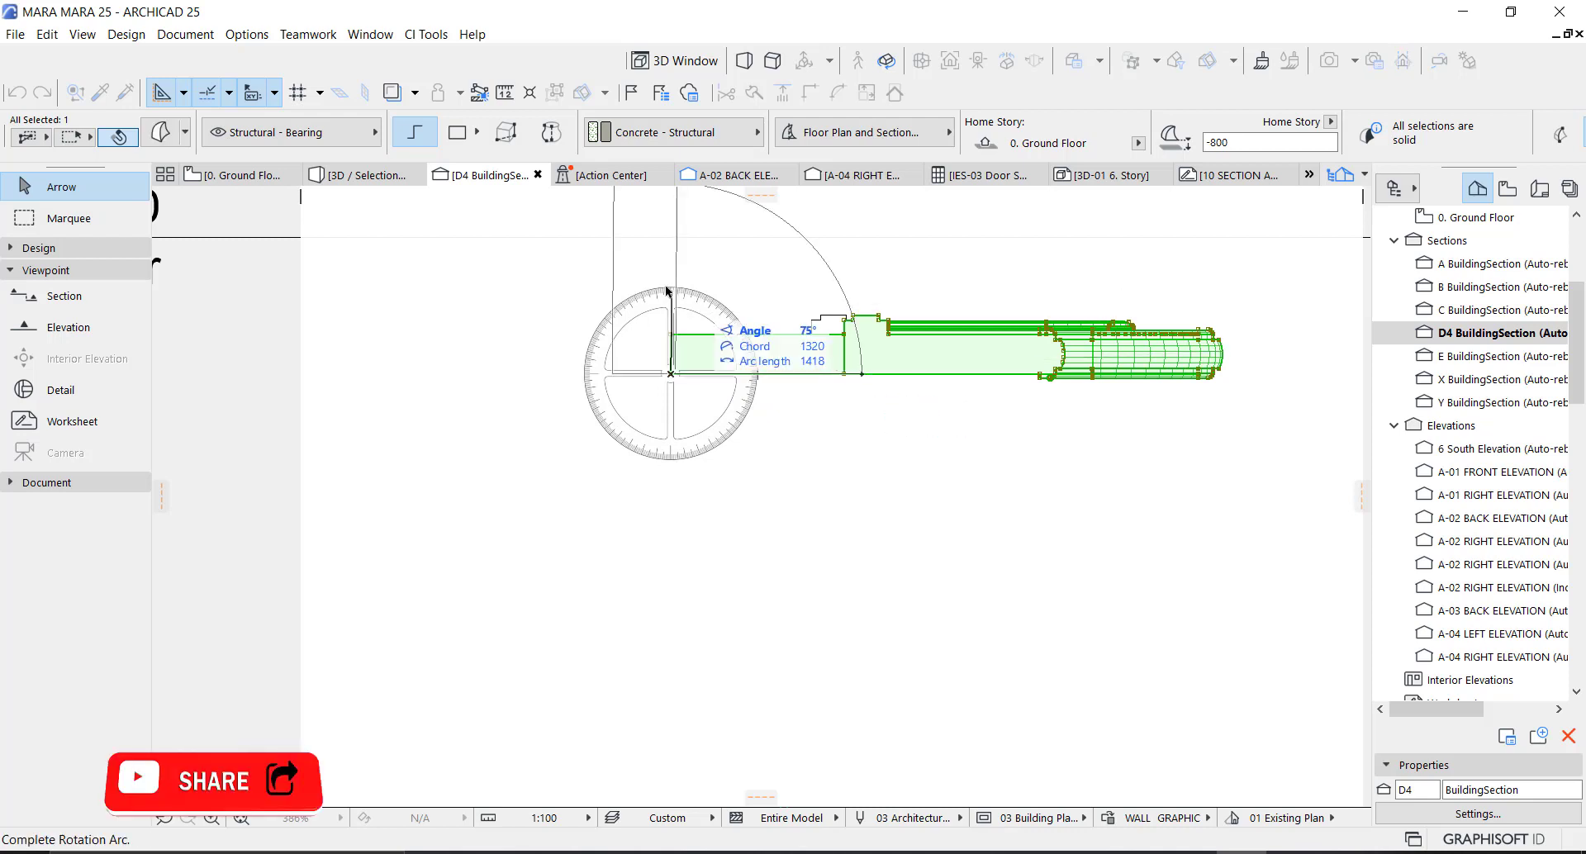
pyautogui.click(674, 290)
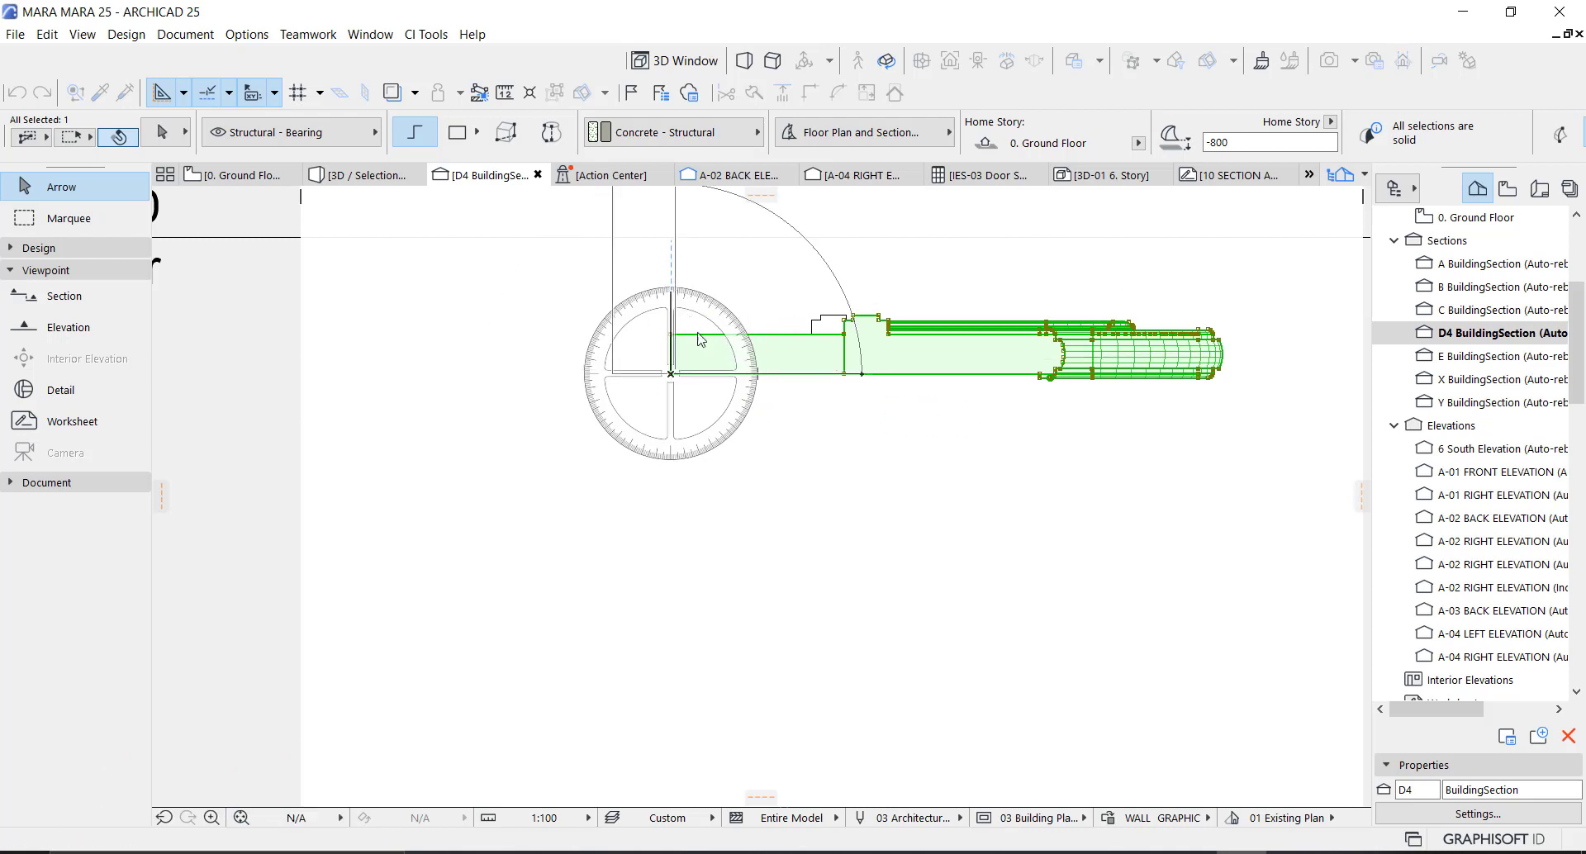
pyautogui.press('Escape')
# Step: Save the upright panel morph from the Ground Floor plan as an object named FENCE in the Embedded Library, accepting its basic settings
pyautogui.press('F2')
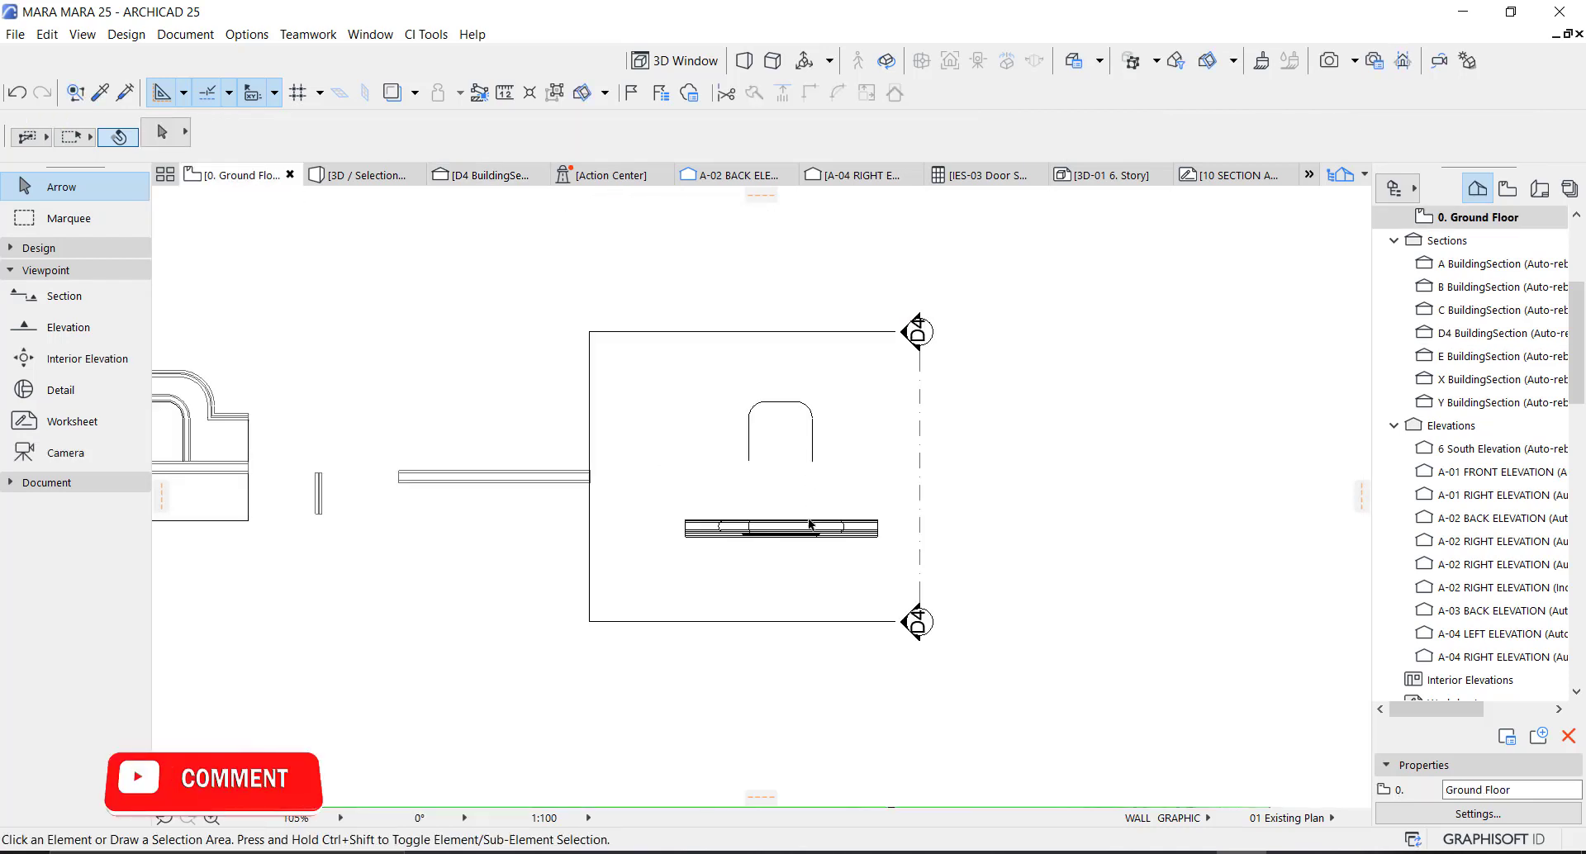
pyautogui.scroll(5, 809, 520)
pyautogui.click(875, 537)
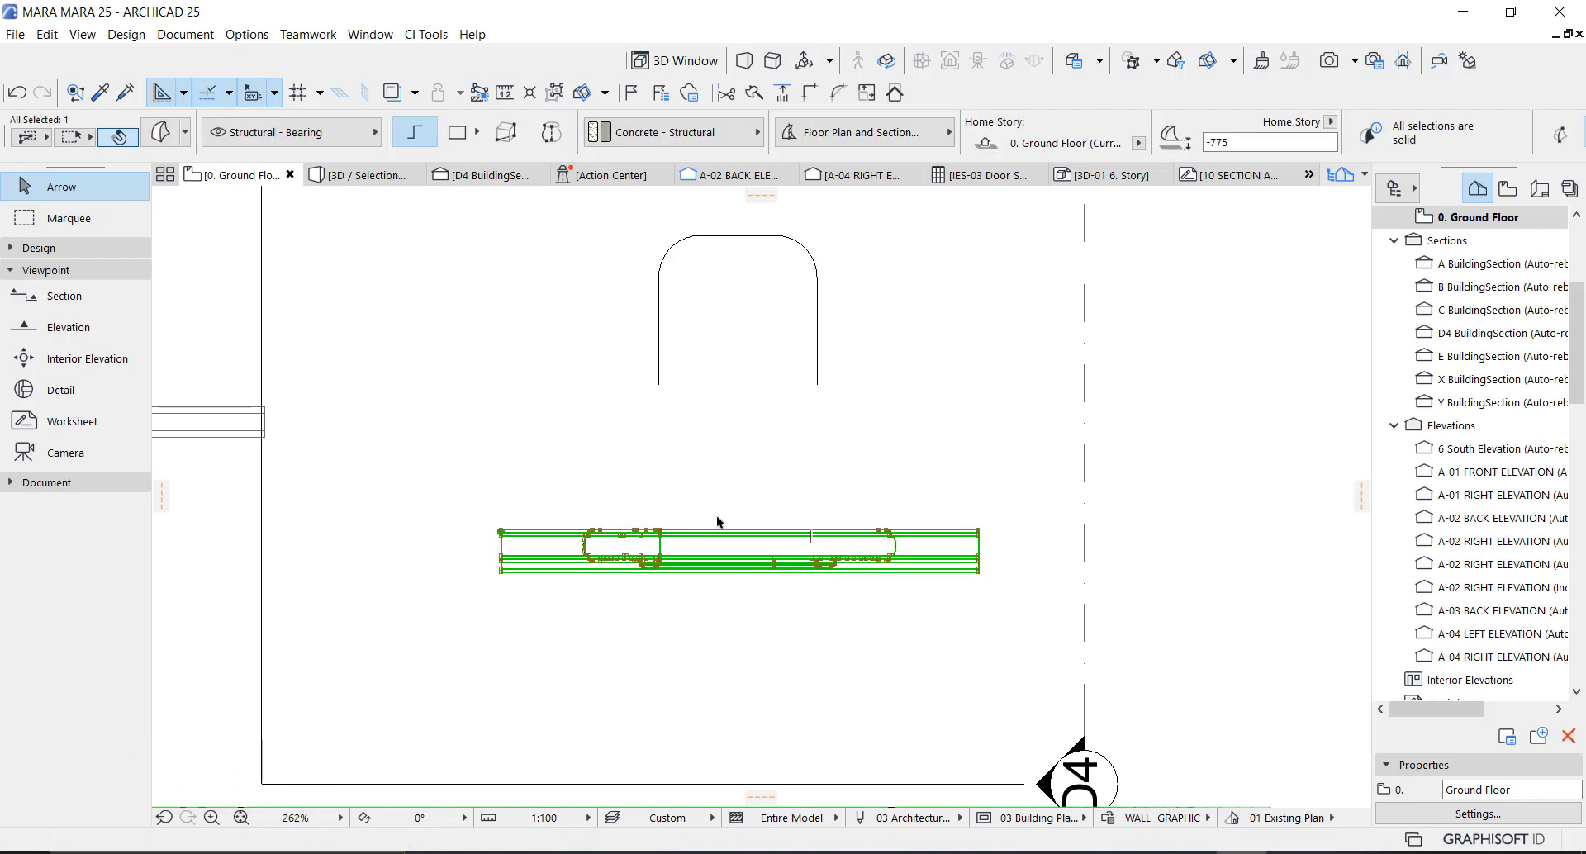
pyautogui.scroll(-3, 1003, 517)
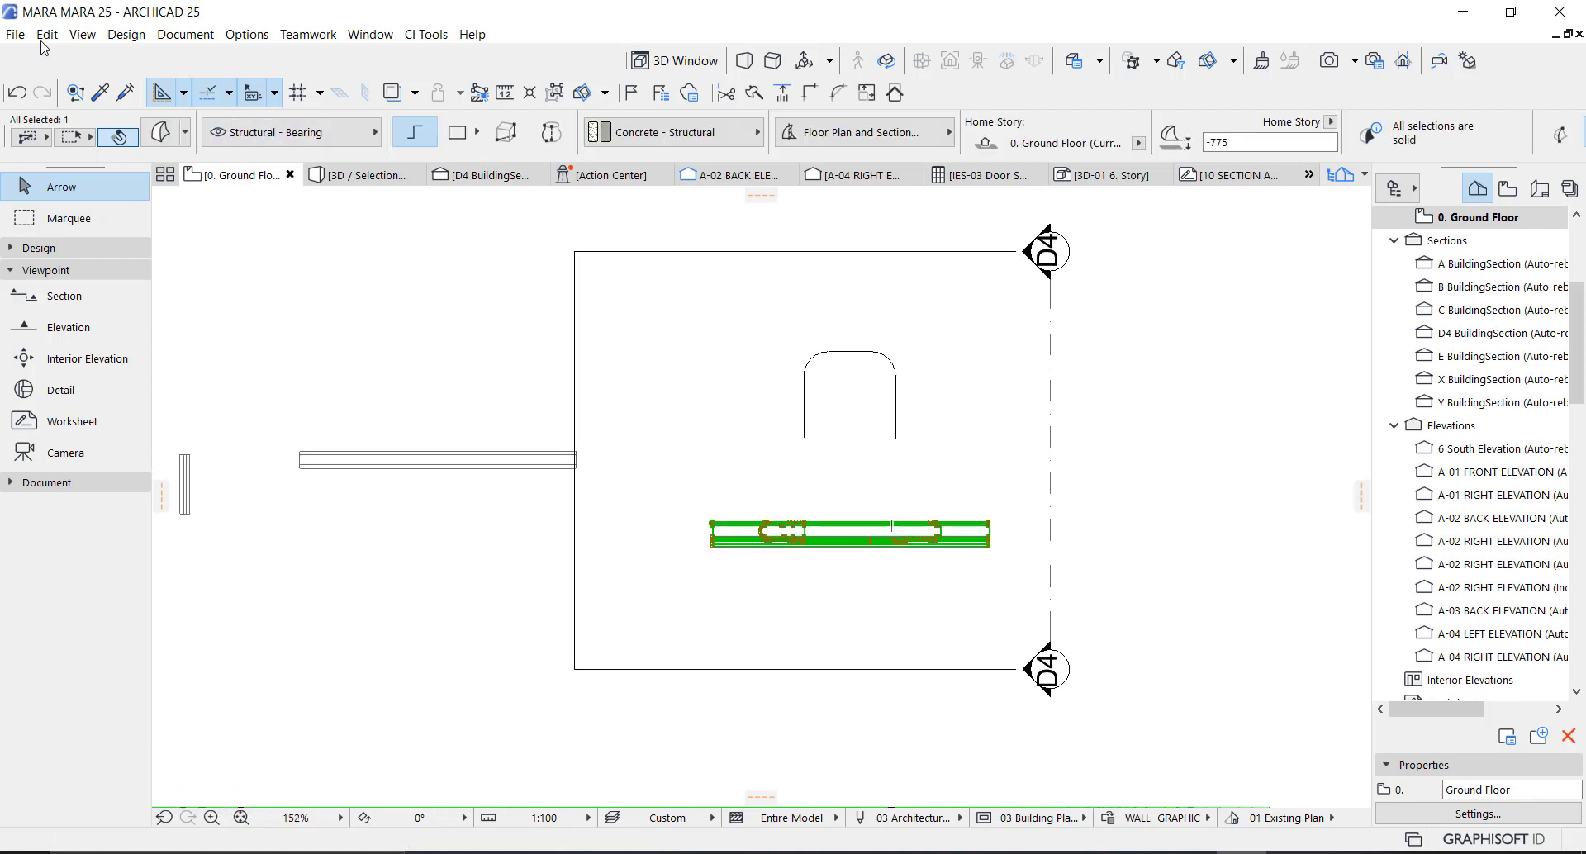
pyautogui.click(15, 34)
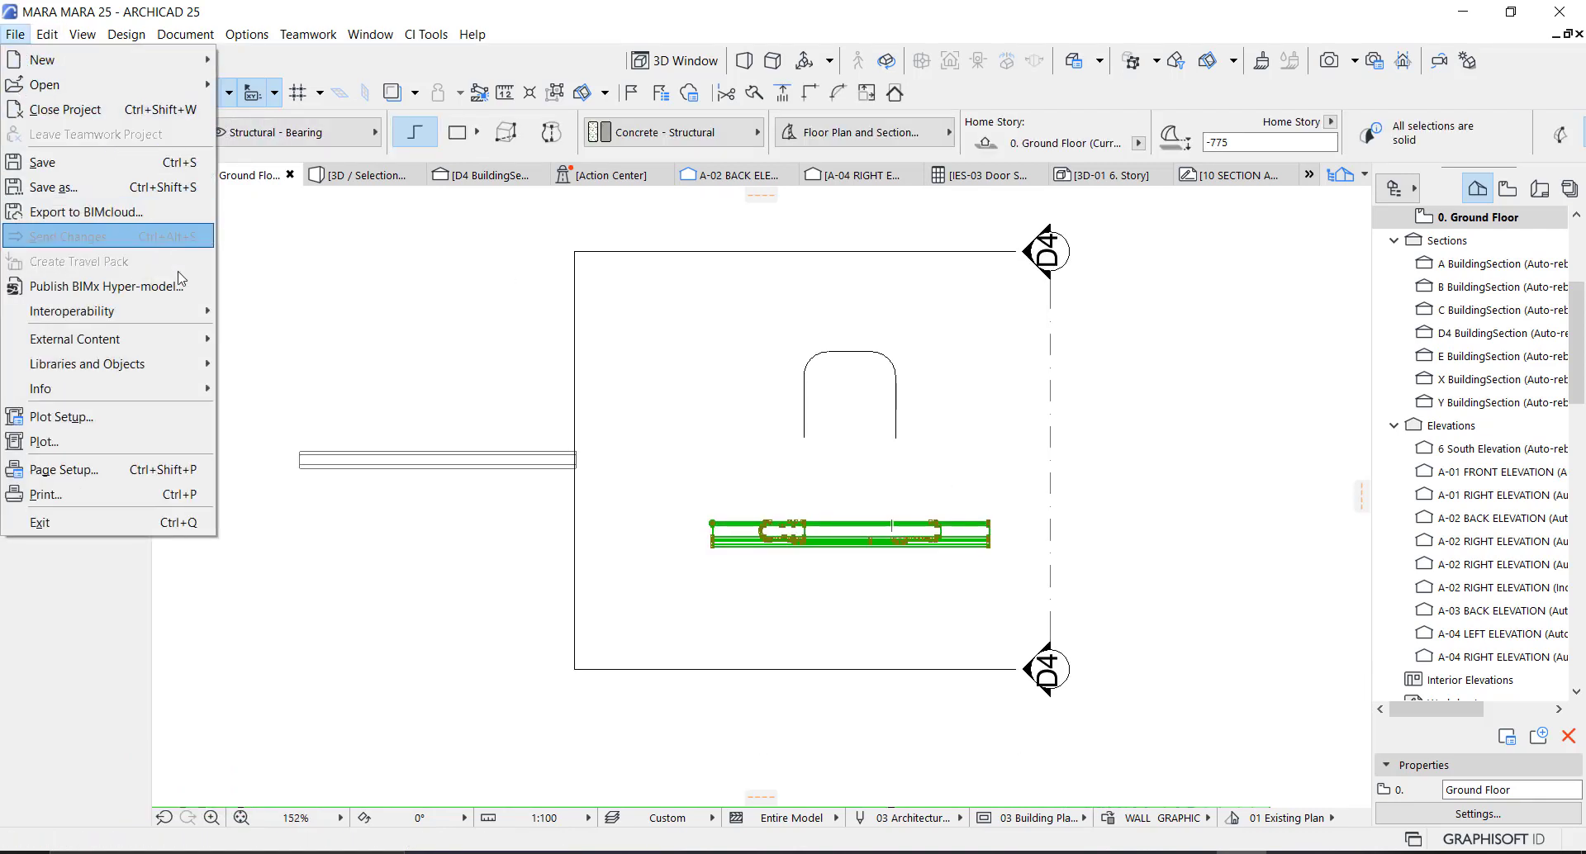
pyautogui.moveTo(182, 311)
pyautogui.moveTo(326, 320)
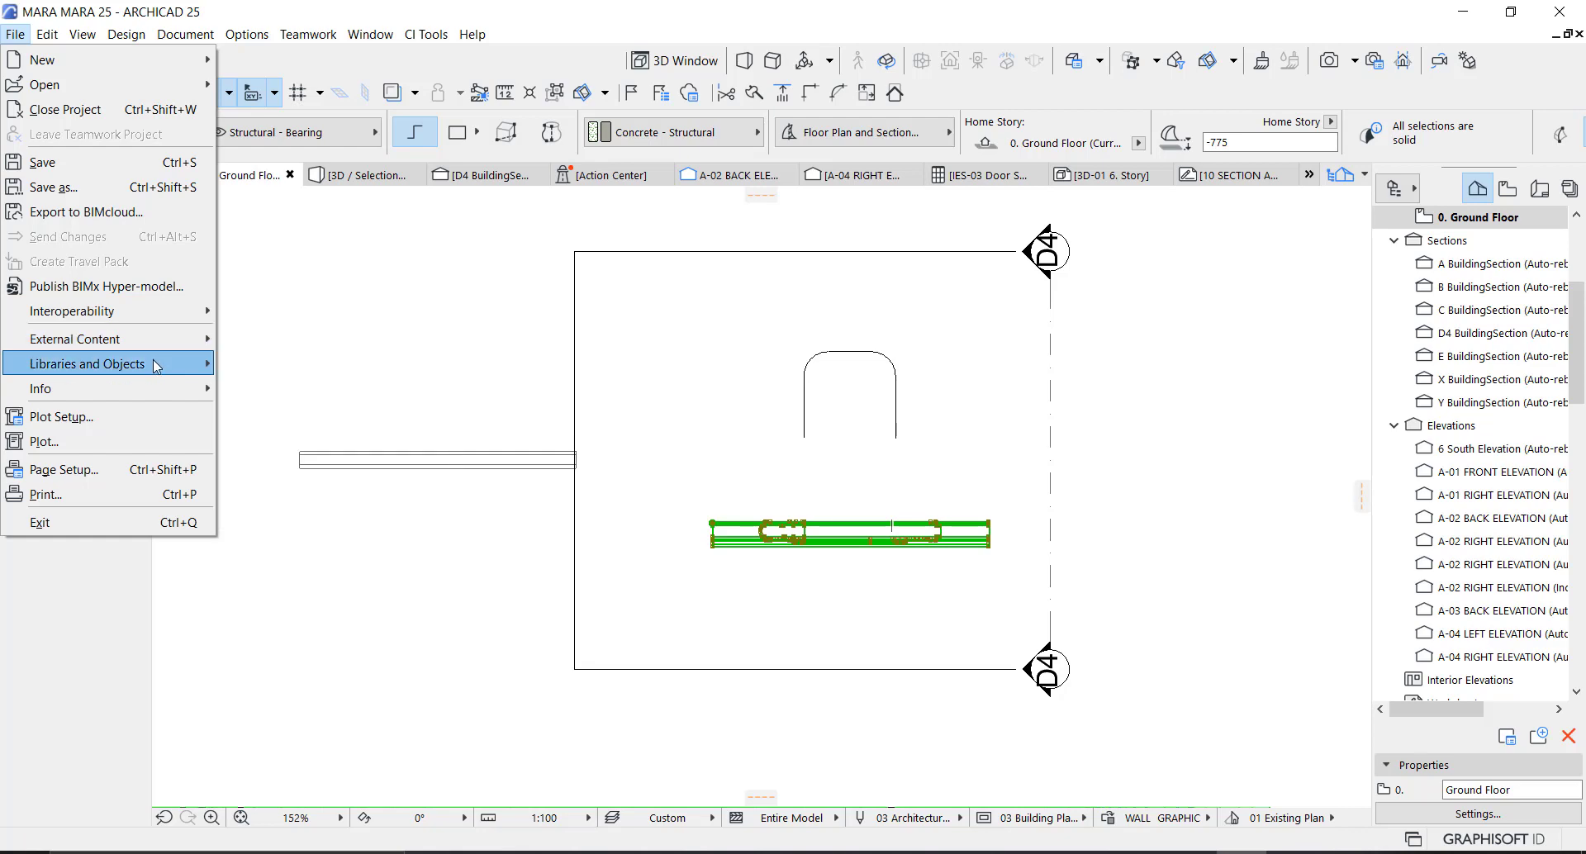
pyautogui.moveTo(166, 368)
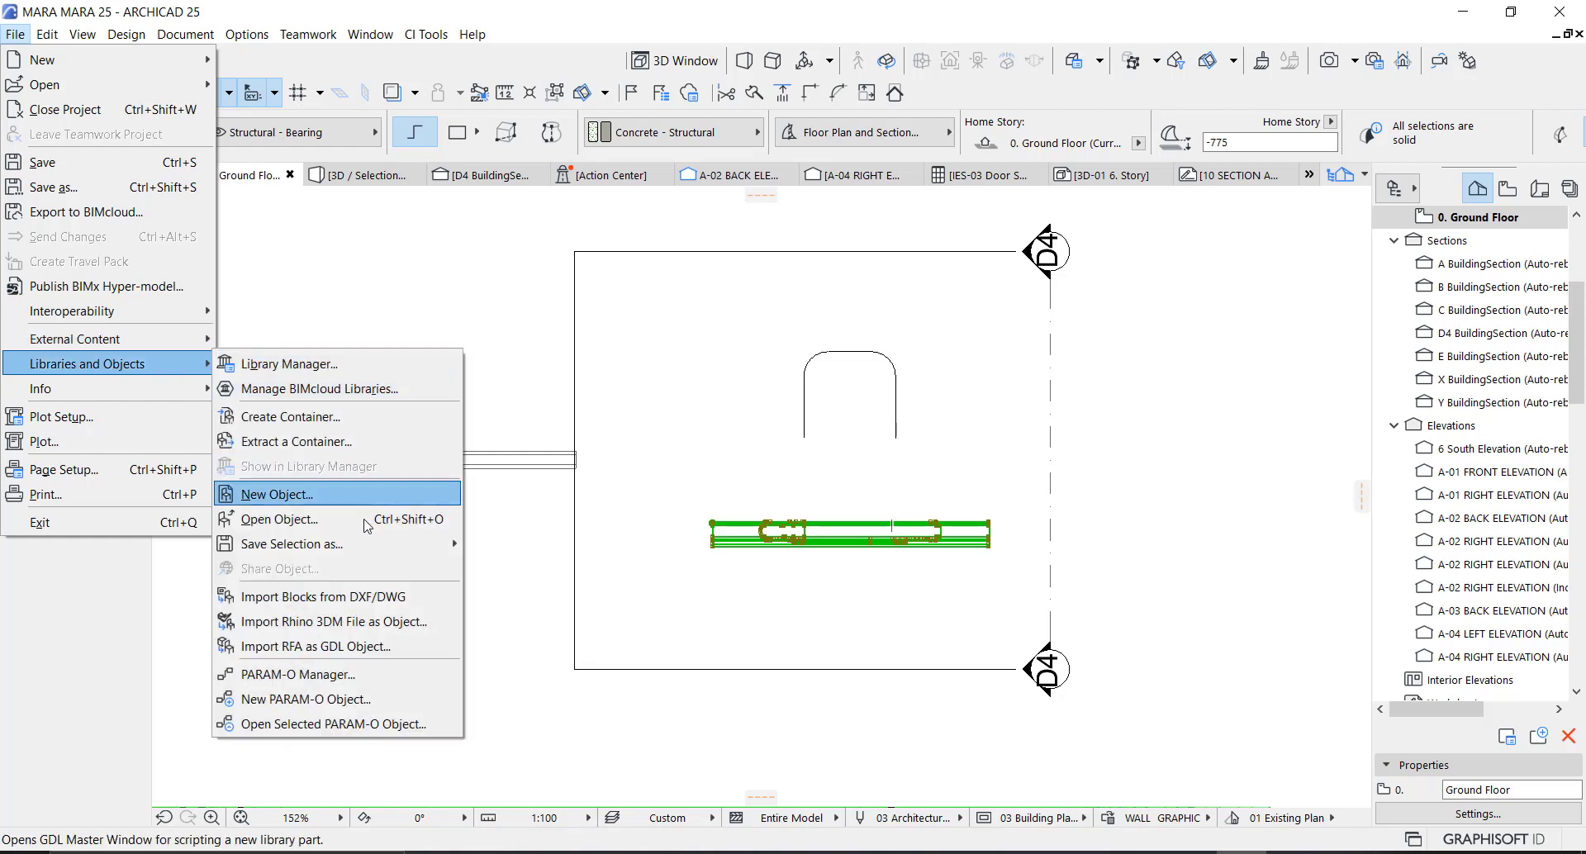
pyautogui.moveTo(378, 545)
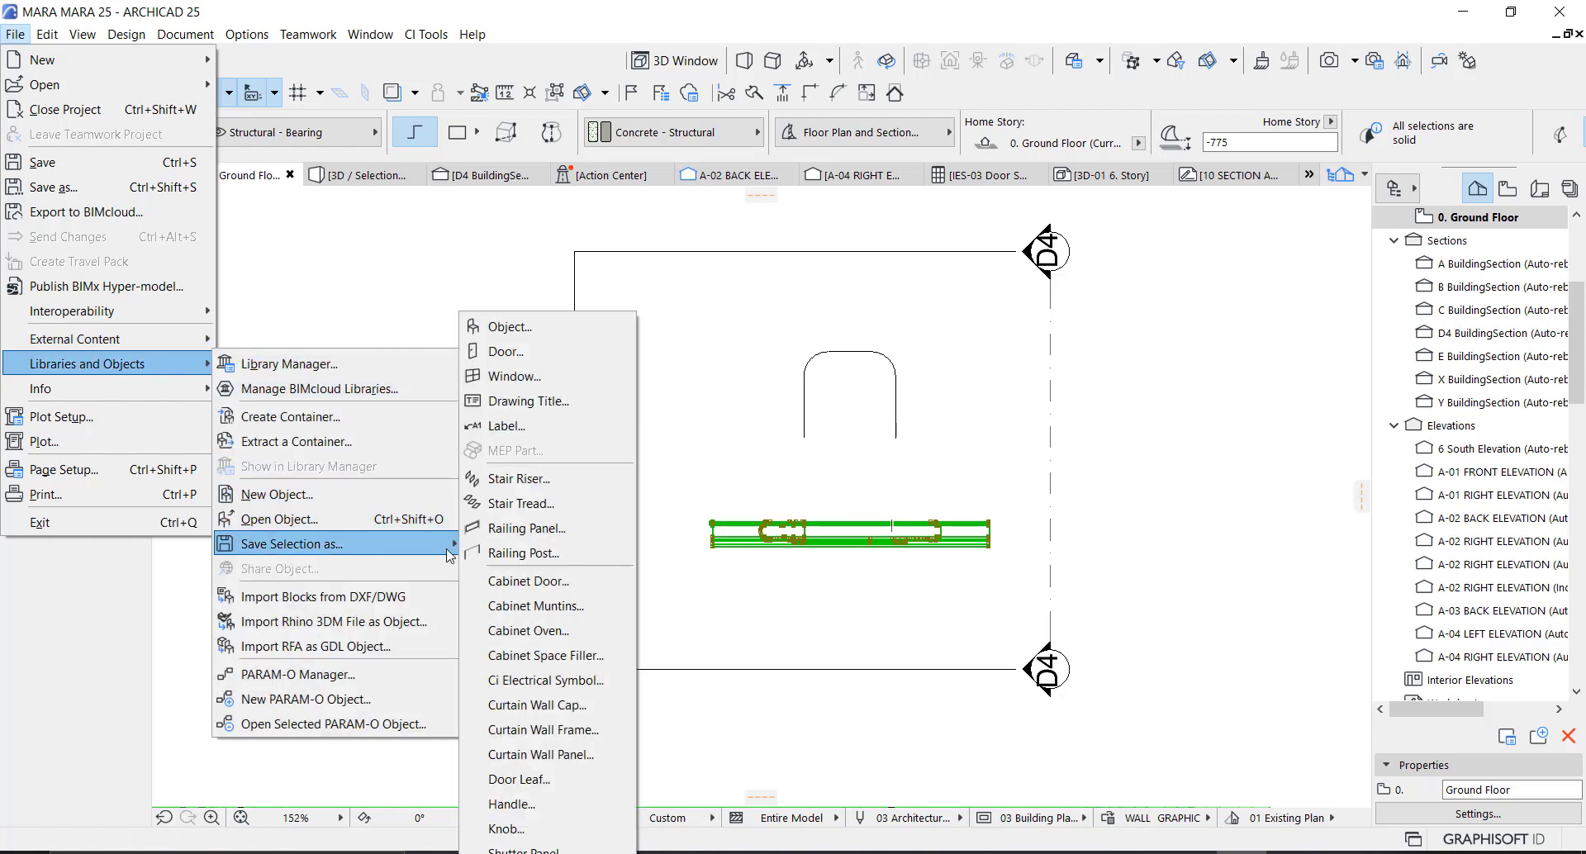
pyautogui.click(543, 329)
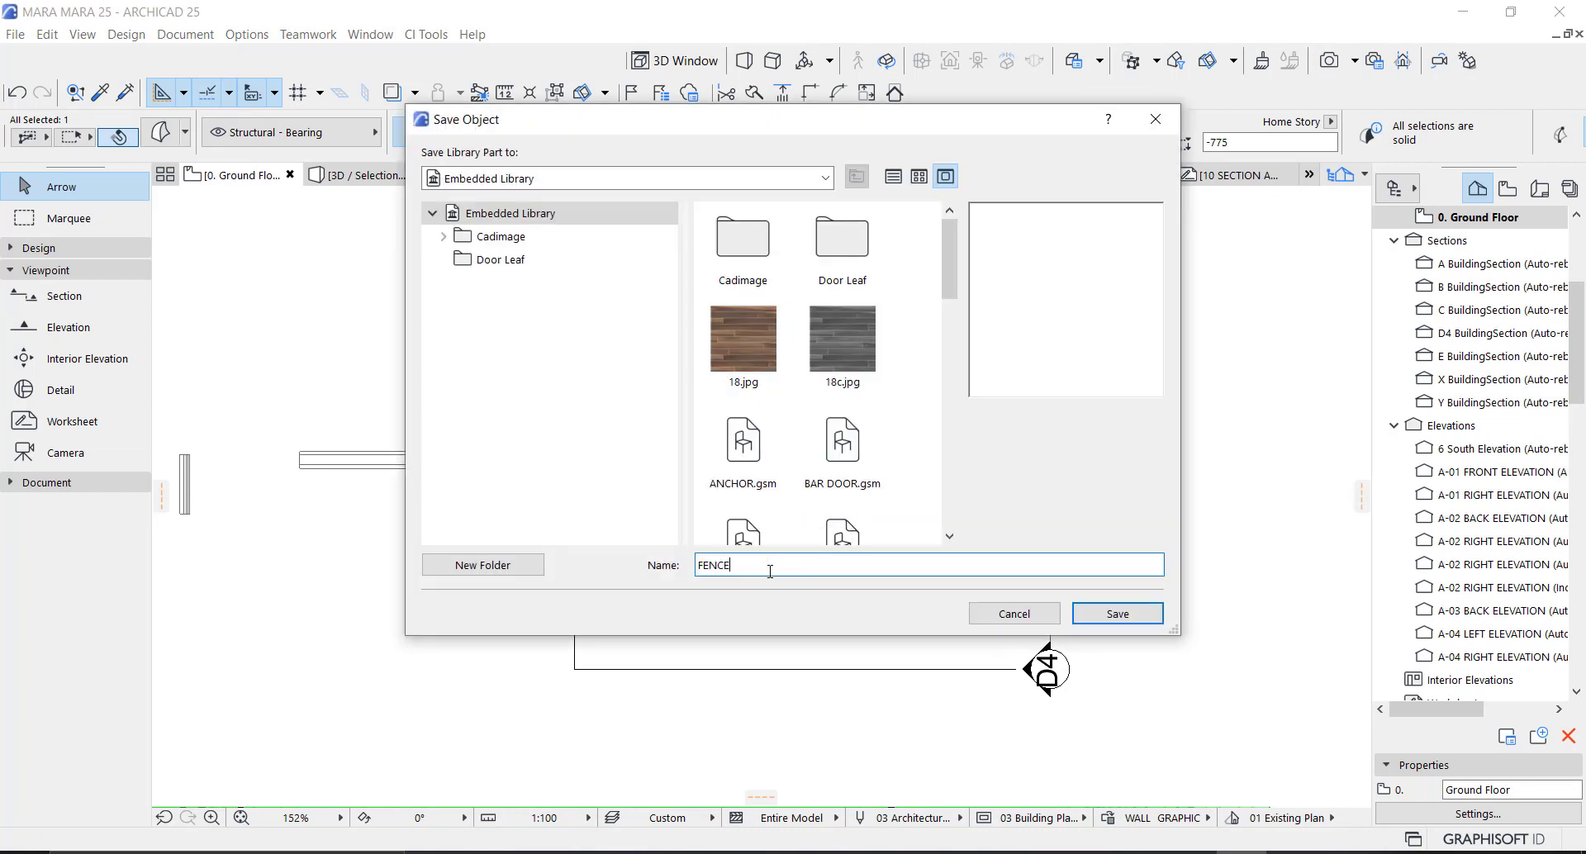
pyautogui.click(1106, 626)
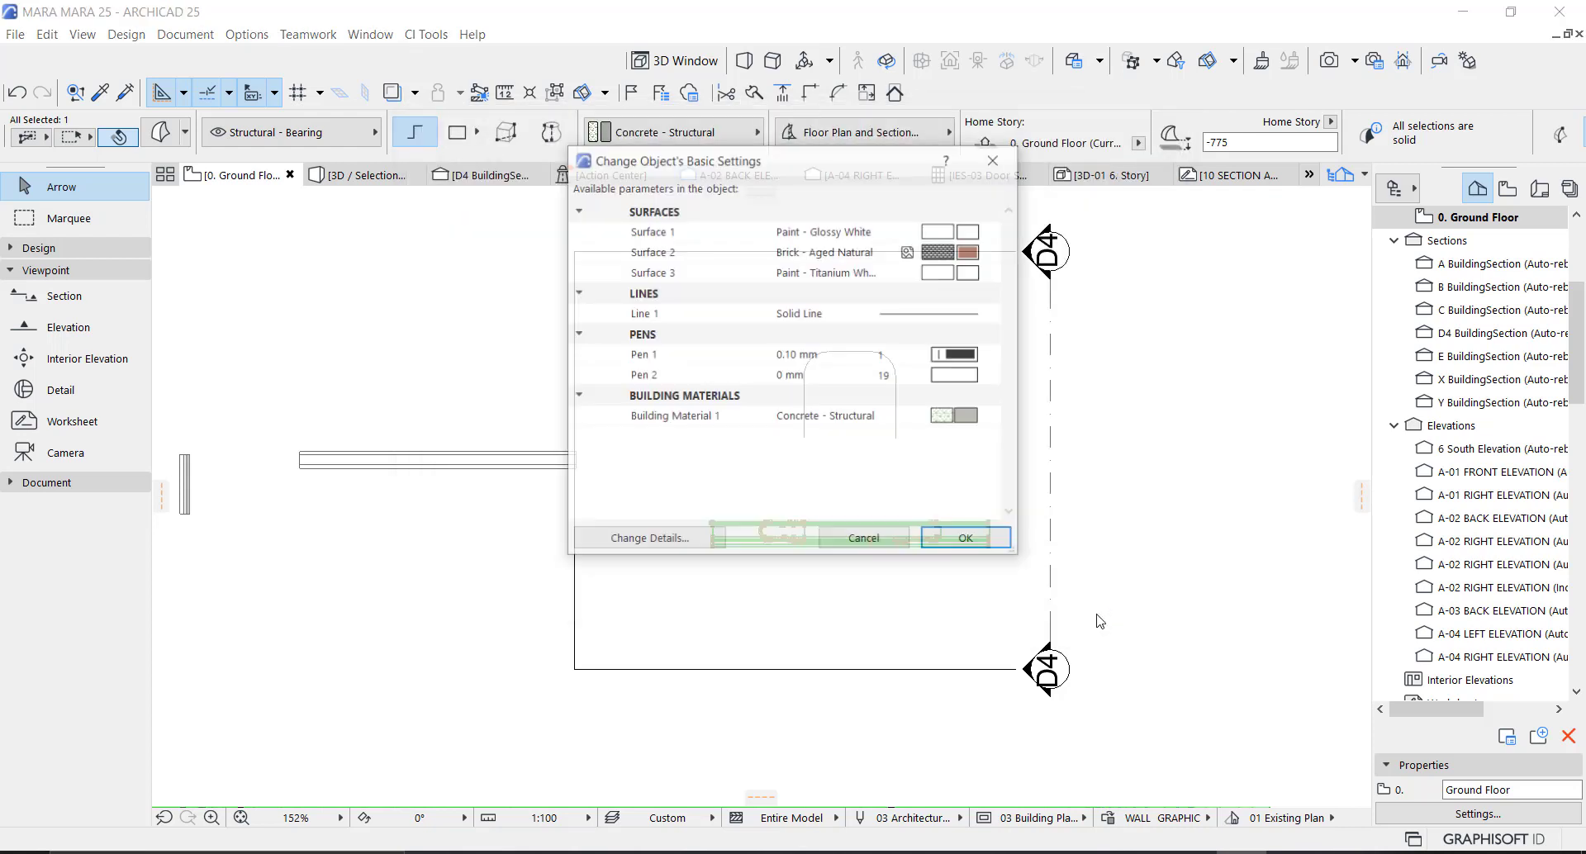
pyautogui.click(983, 545)
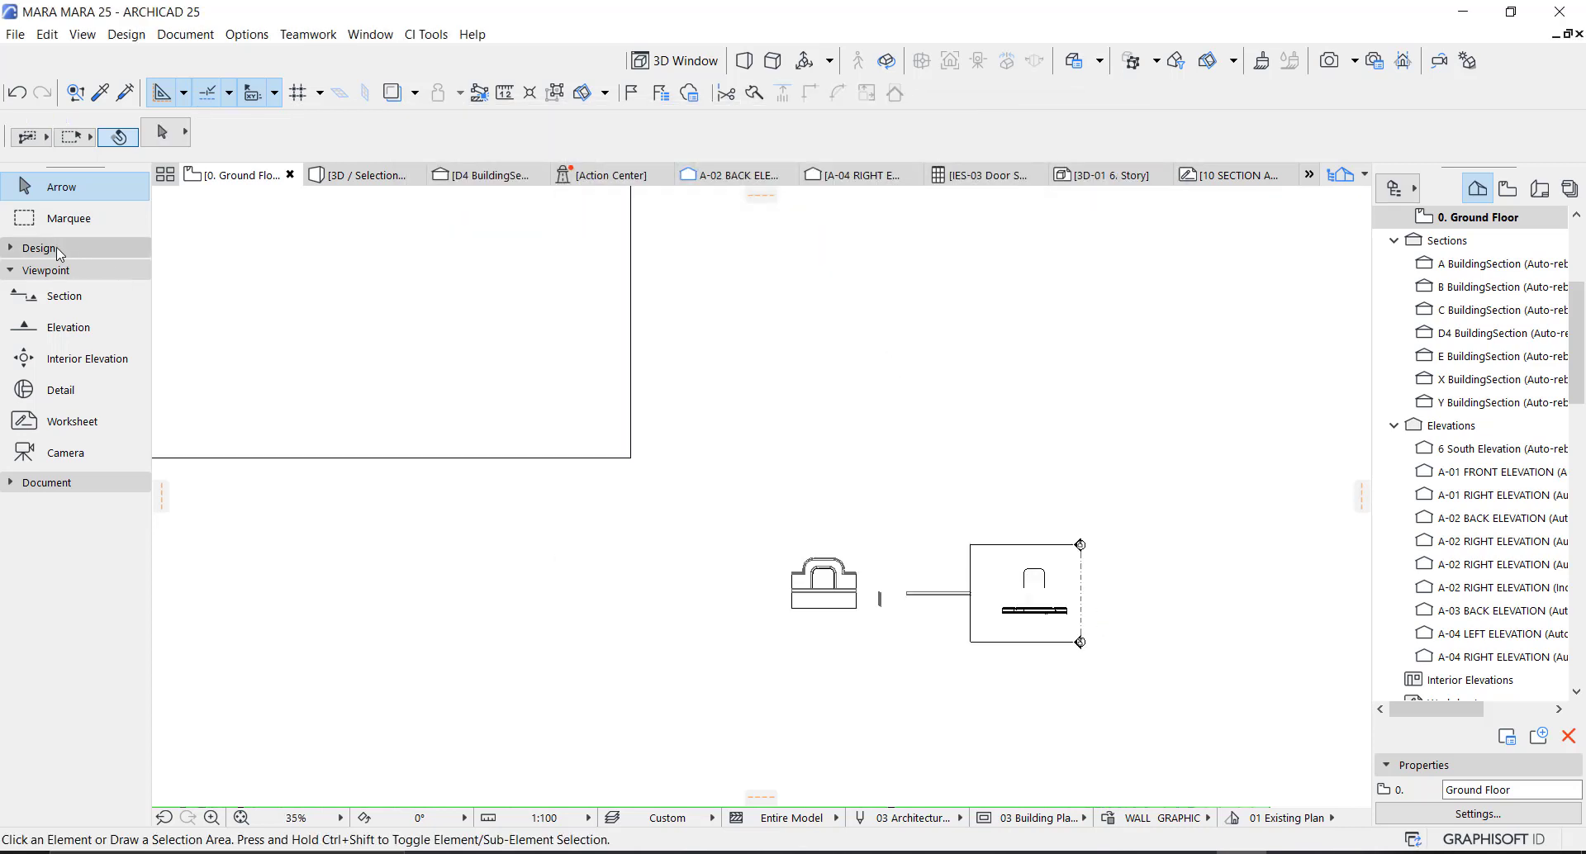
# Step: Place one FENCE object in the empty area outside the large rectangular frame on the Ground Floor plan
pyautogui.click(38, 248)
pyautogui.scroll(-1, 71, 735)
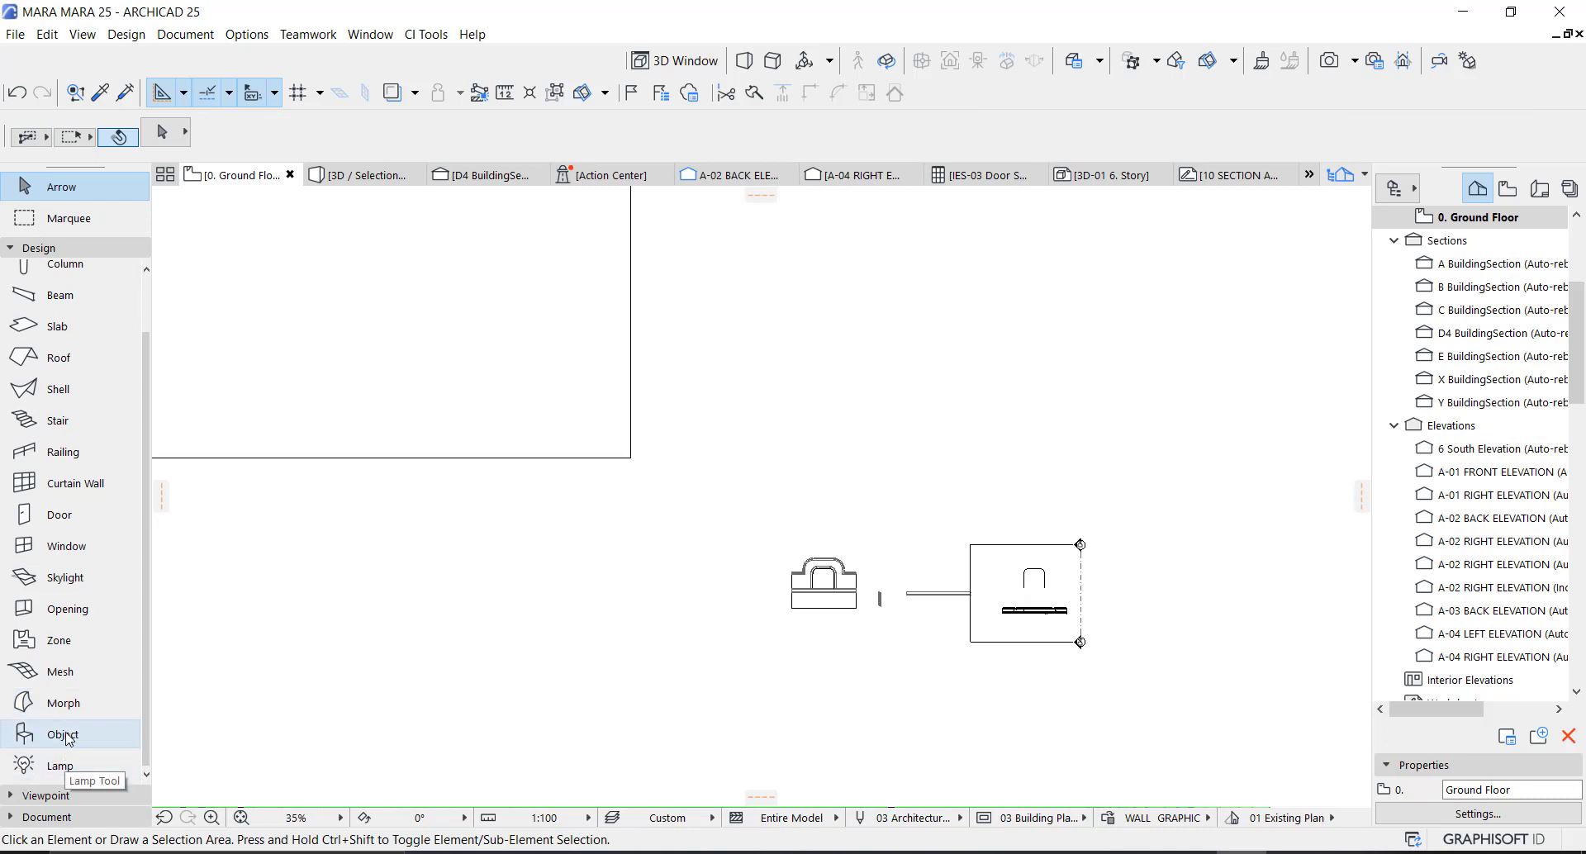
pyautogui.click(70, 735)
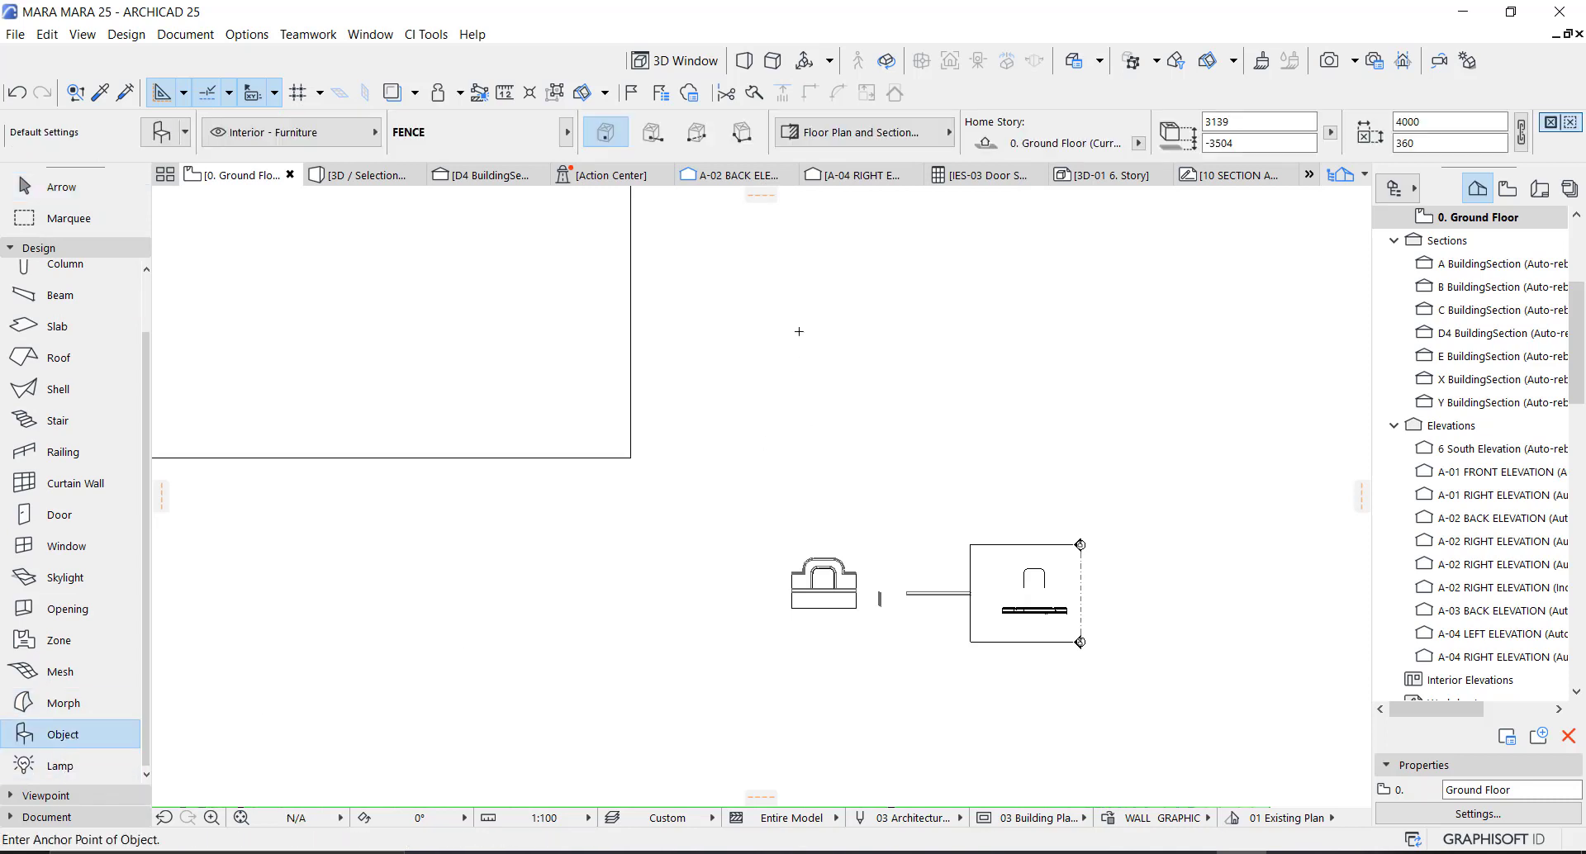
pyautogui.scroll(-7, 783, 421)
pyautogui.scroll(1, 691, 303)
# Step: Place another FENCE object on the Ground Floor plan, just below the upper-right corner of the house's perimeter outline
pyautogui.moveTo(704, 361); pyautogui.dragTo(741, 524, button='middle')
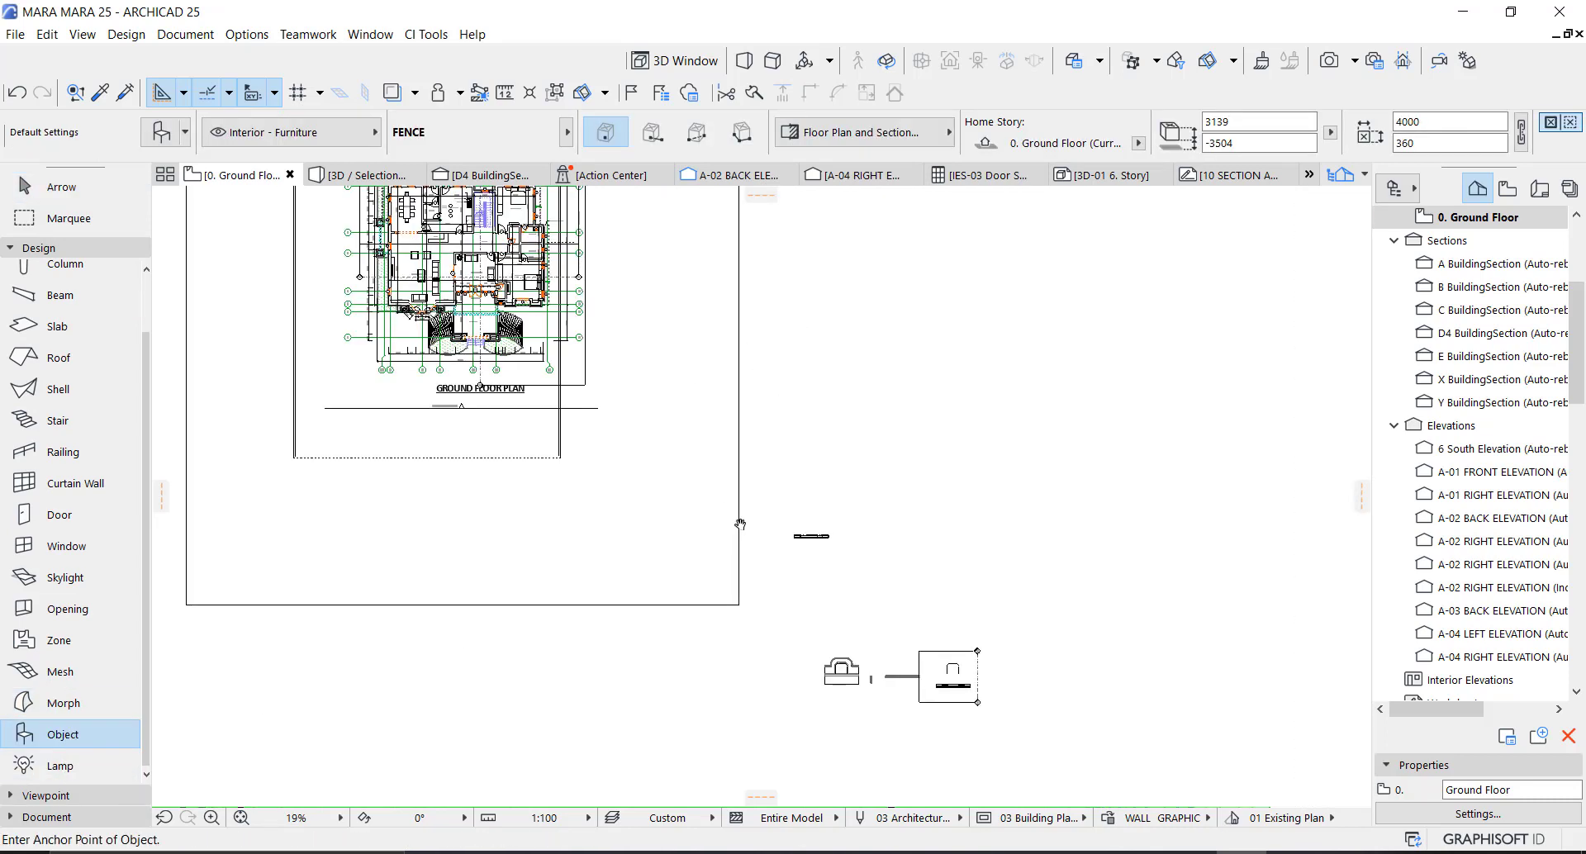
pyautogui.scroll(1, 661, 326)
pyautogui.moveTo(637, 269); pyautogui.dragTo(731, 484, button='middle')
pyautogui.scroll(4, 732, 478)
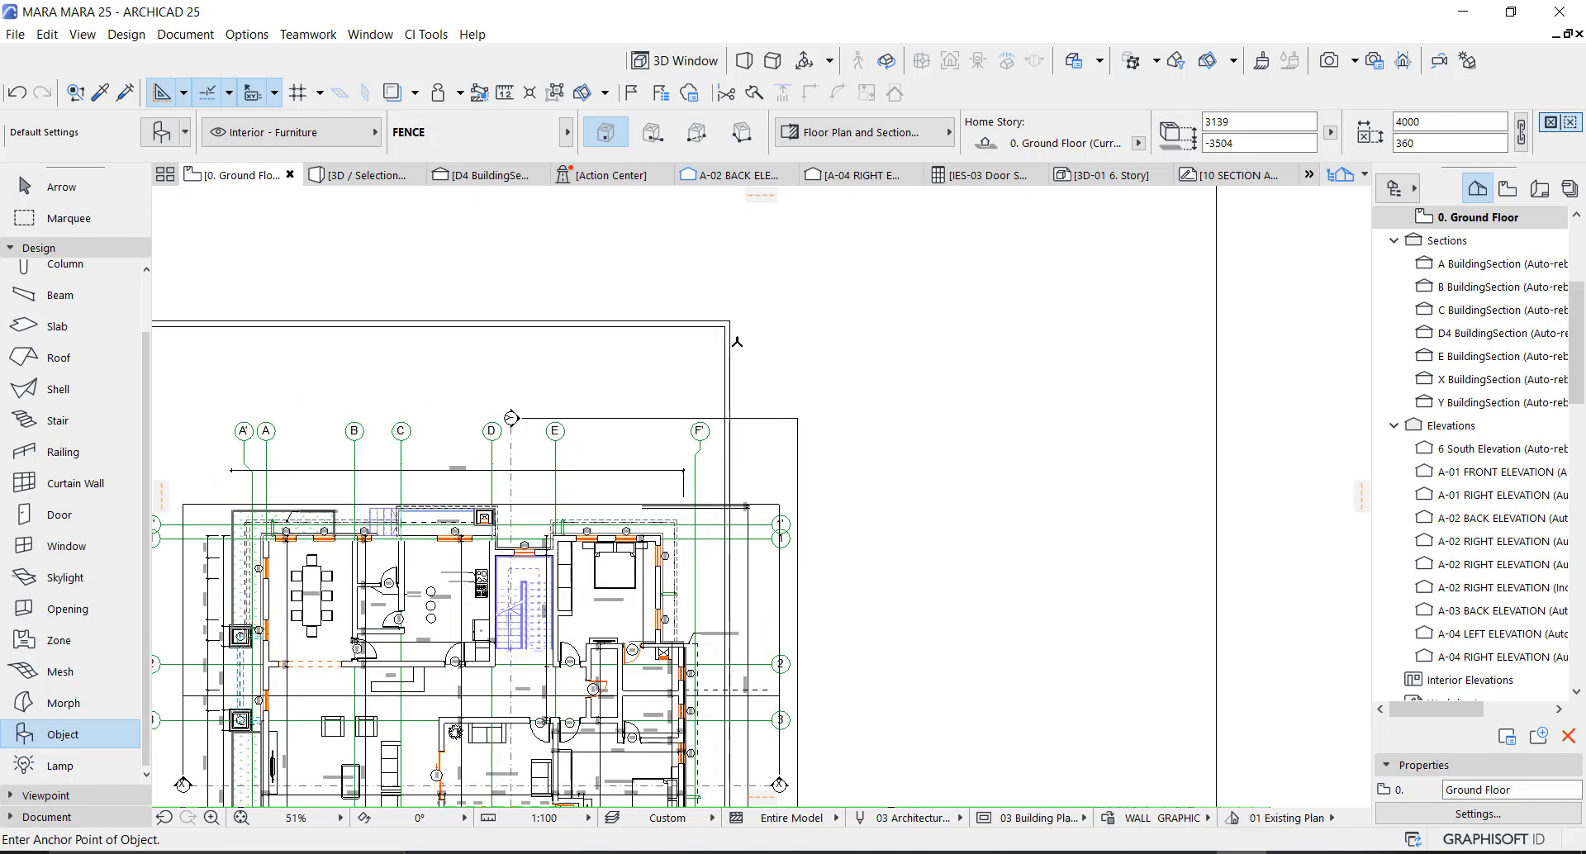
pyautogui.scroll(4, 730, 339)
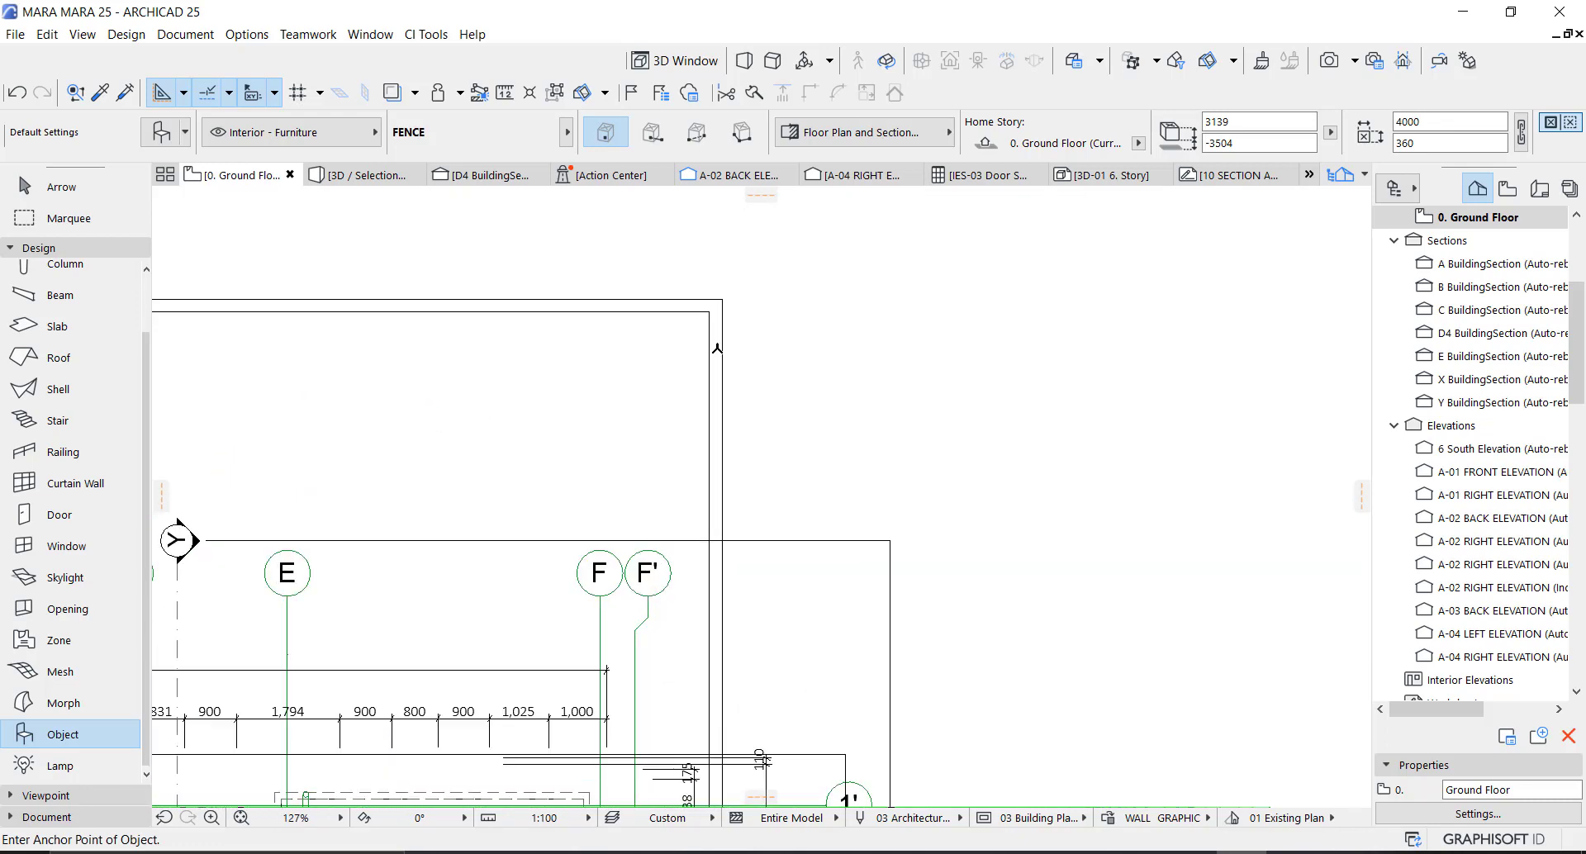
pyautogui.press('Escape')
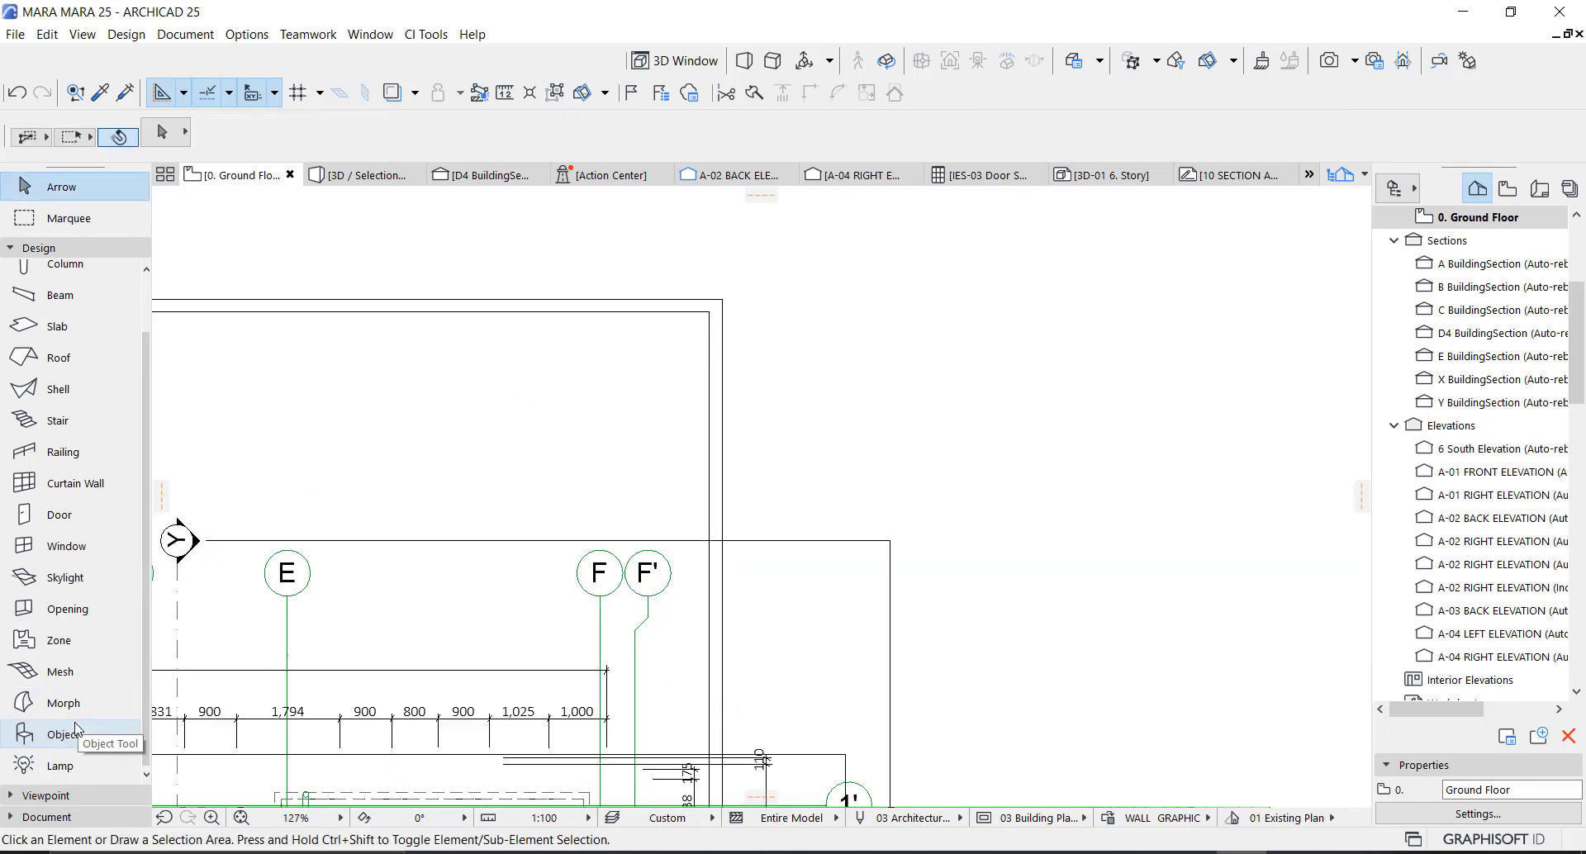
pyautogui.click(78, 734)
pyautogui.press('Escape')
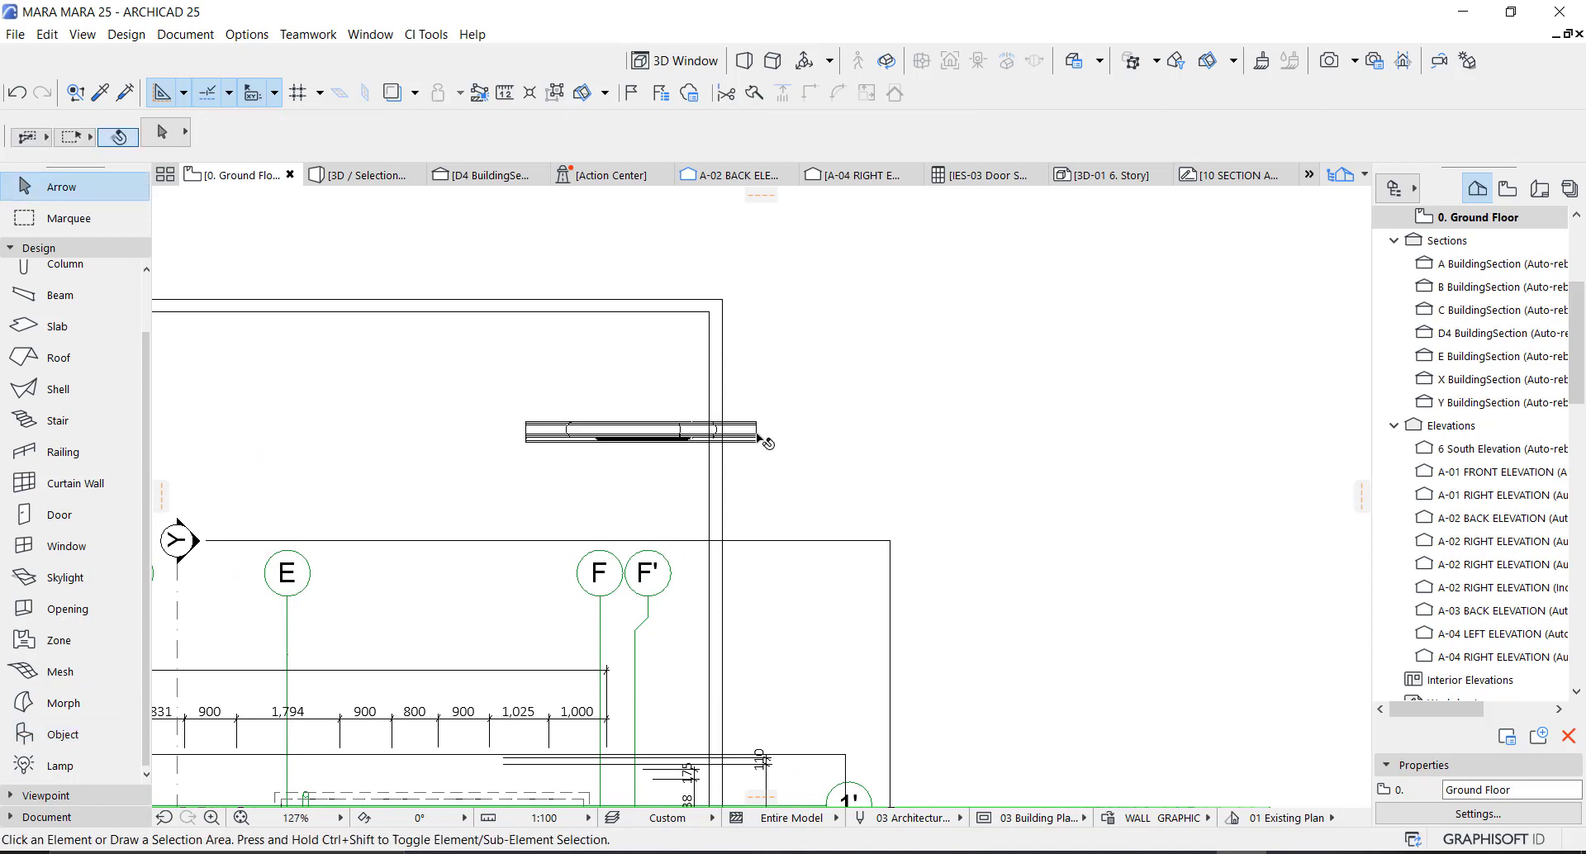
# Step: Rotate the new FENCE object 90° clockwise about its upper-left corner so it runs vertically
pyautogui.click(759, 428)
pyautogui.click(759, 428)
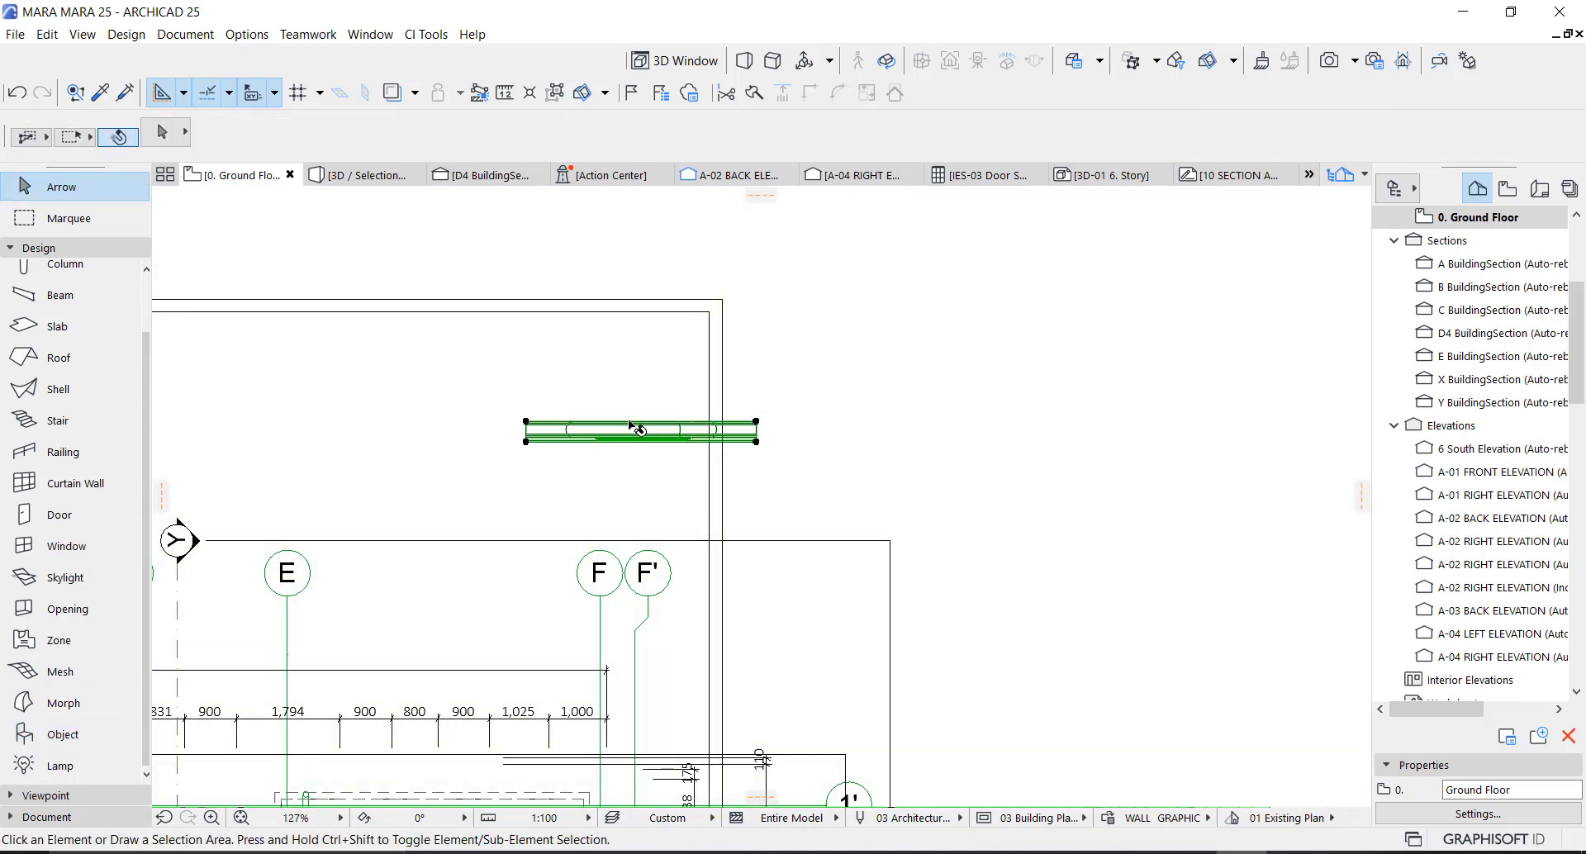
pyautogui.hotkey('ctrl', 'e')
pyautogui.click(526, 424)
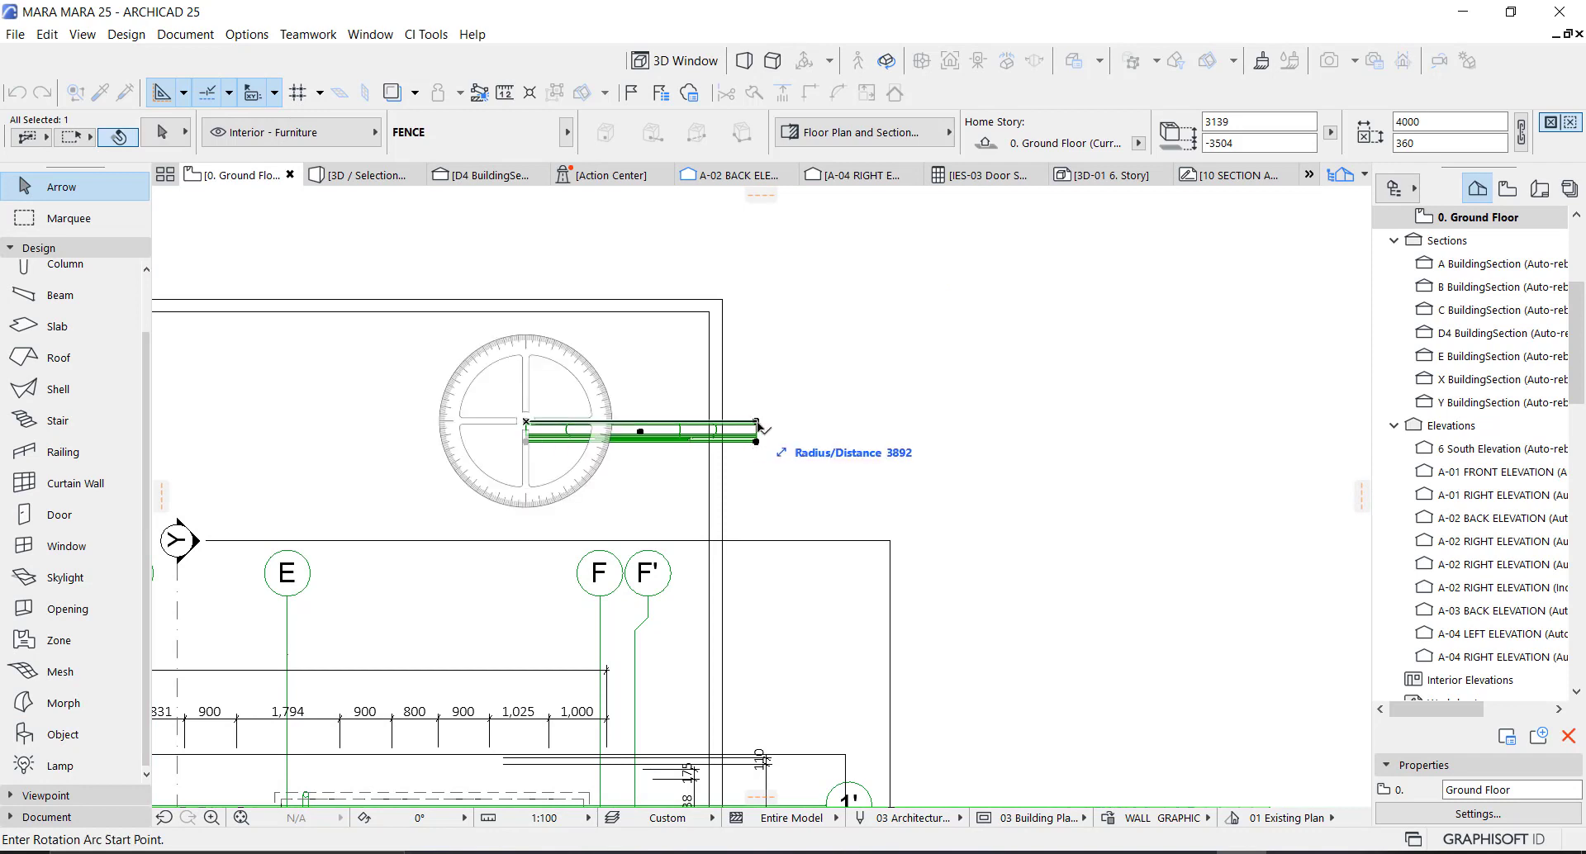
pyautogui.click(766, 422)
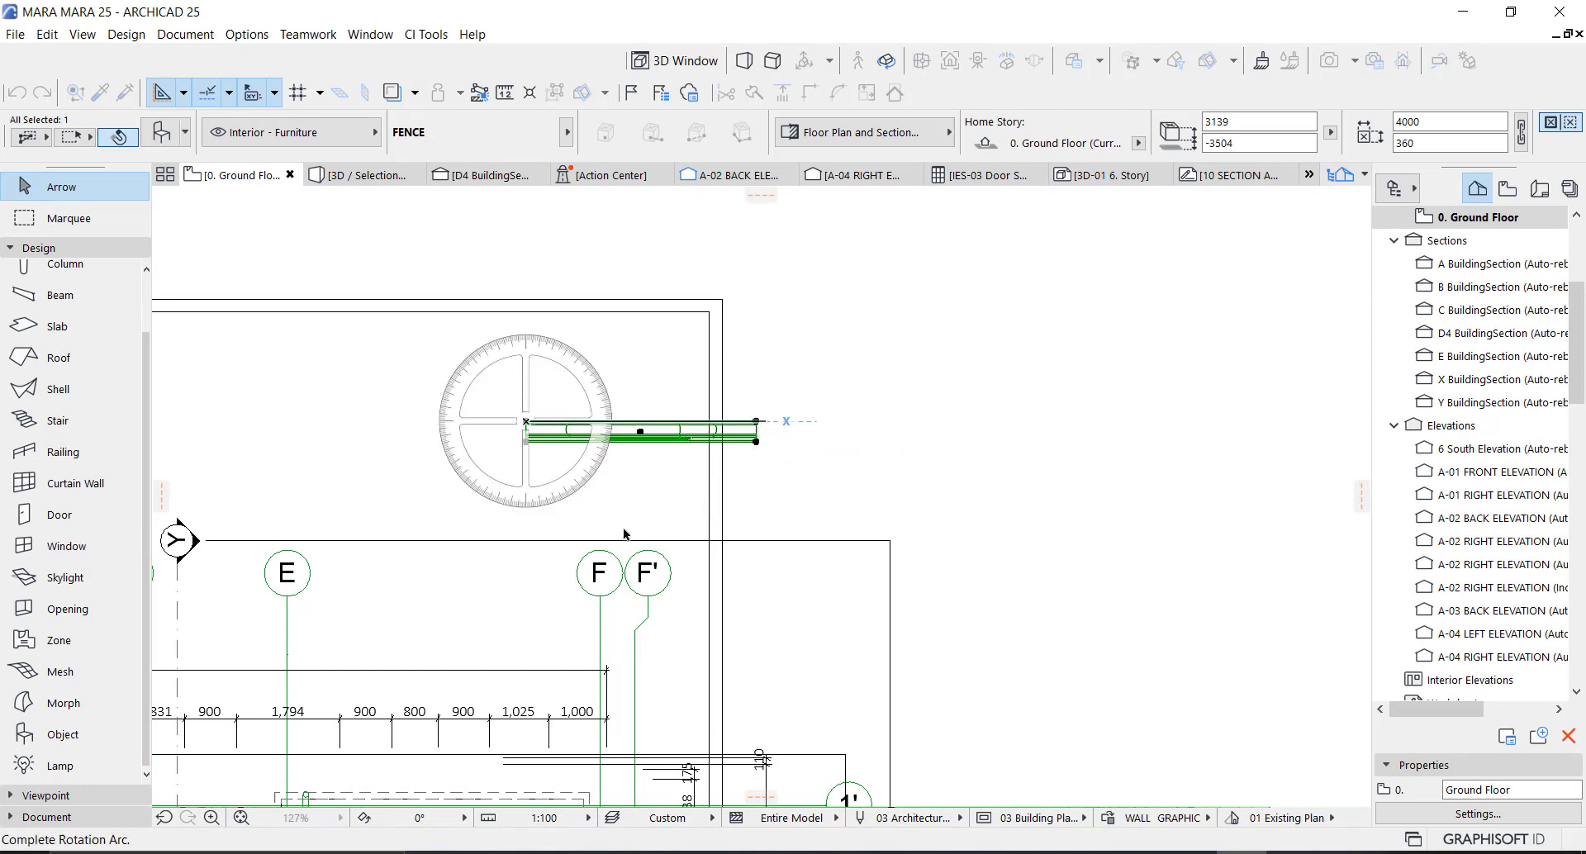
pyautogui.click(530, 575)
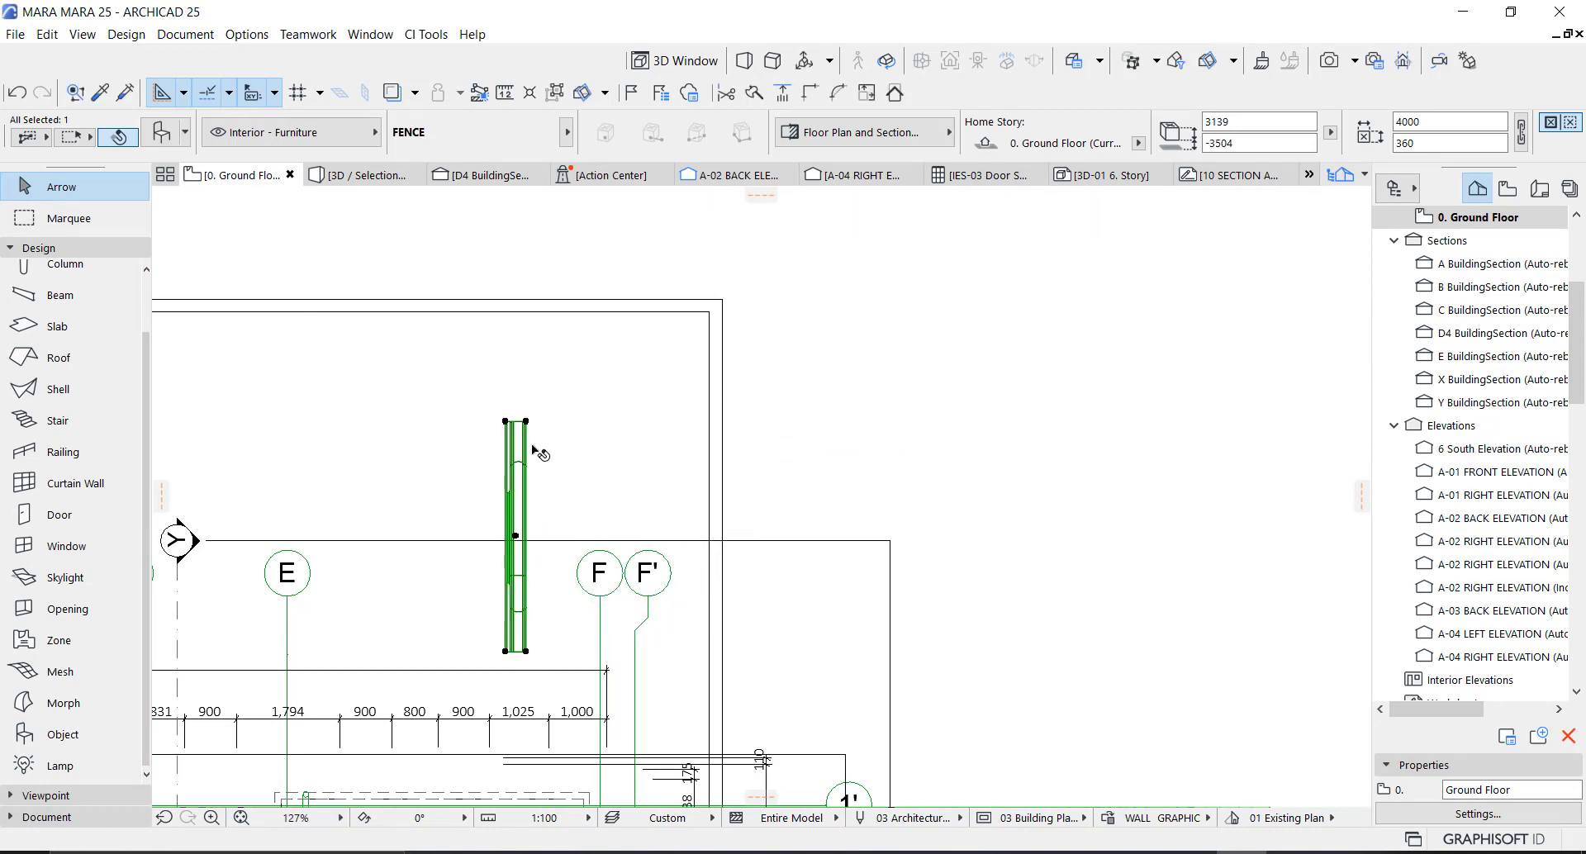
# Step: Move the rotated FENCE by its upper-right corner onto the perimeter's outer right line, level with the inner top line
pyautogui.hotkey('ctrl', 'd')
pyautogui.click(525, 422)
pyautogui.scroll(3, 708, 324)
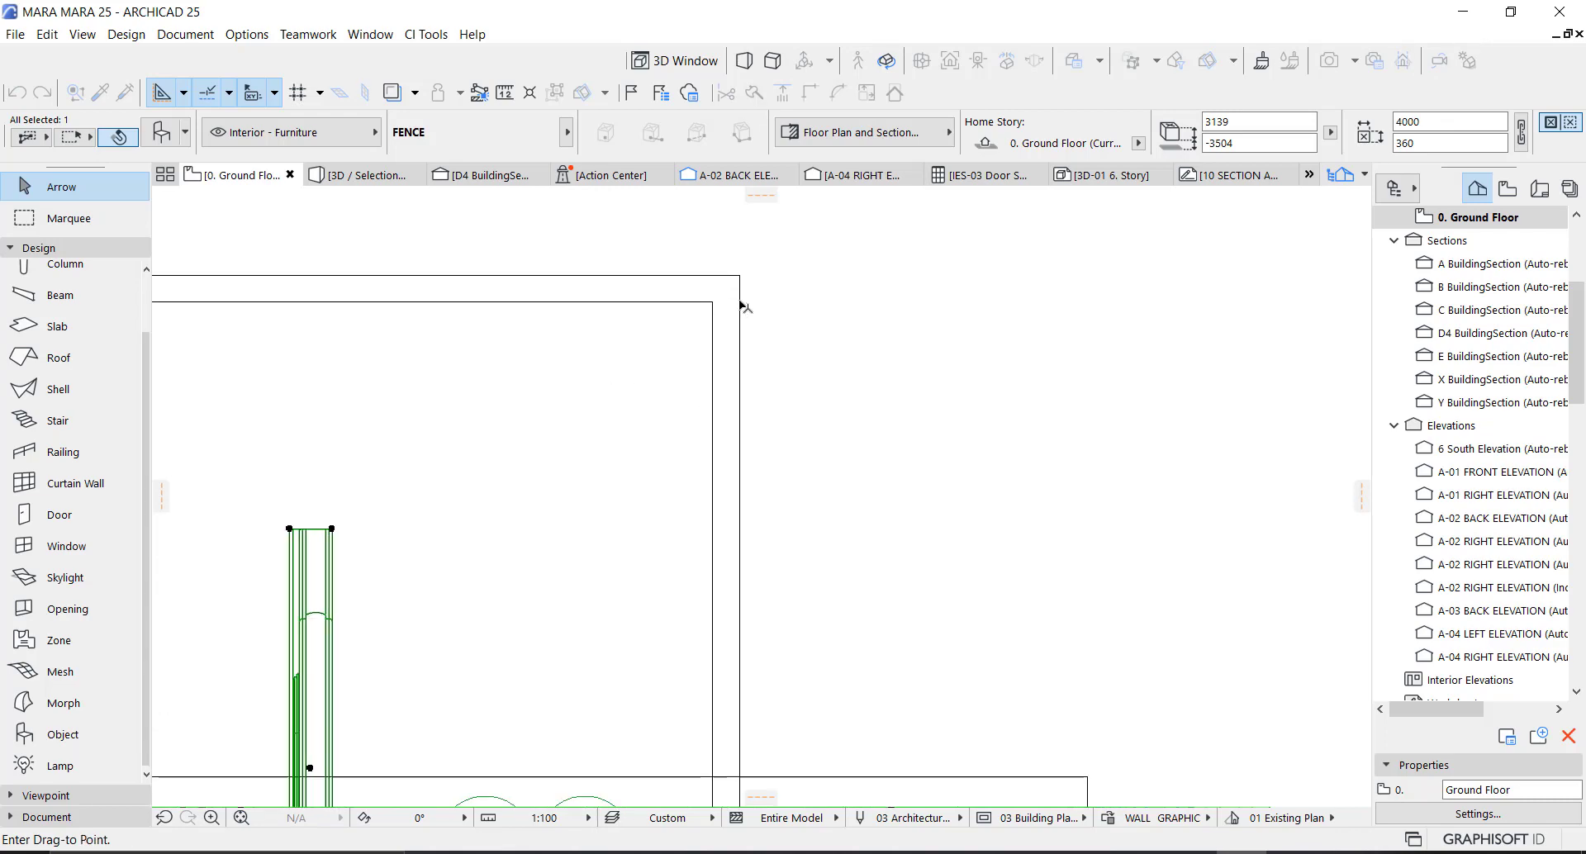
pyautogui.click(741, 302)
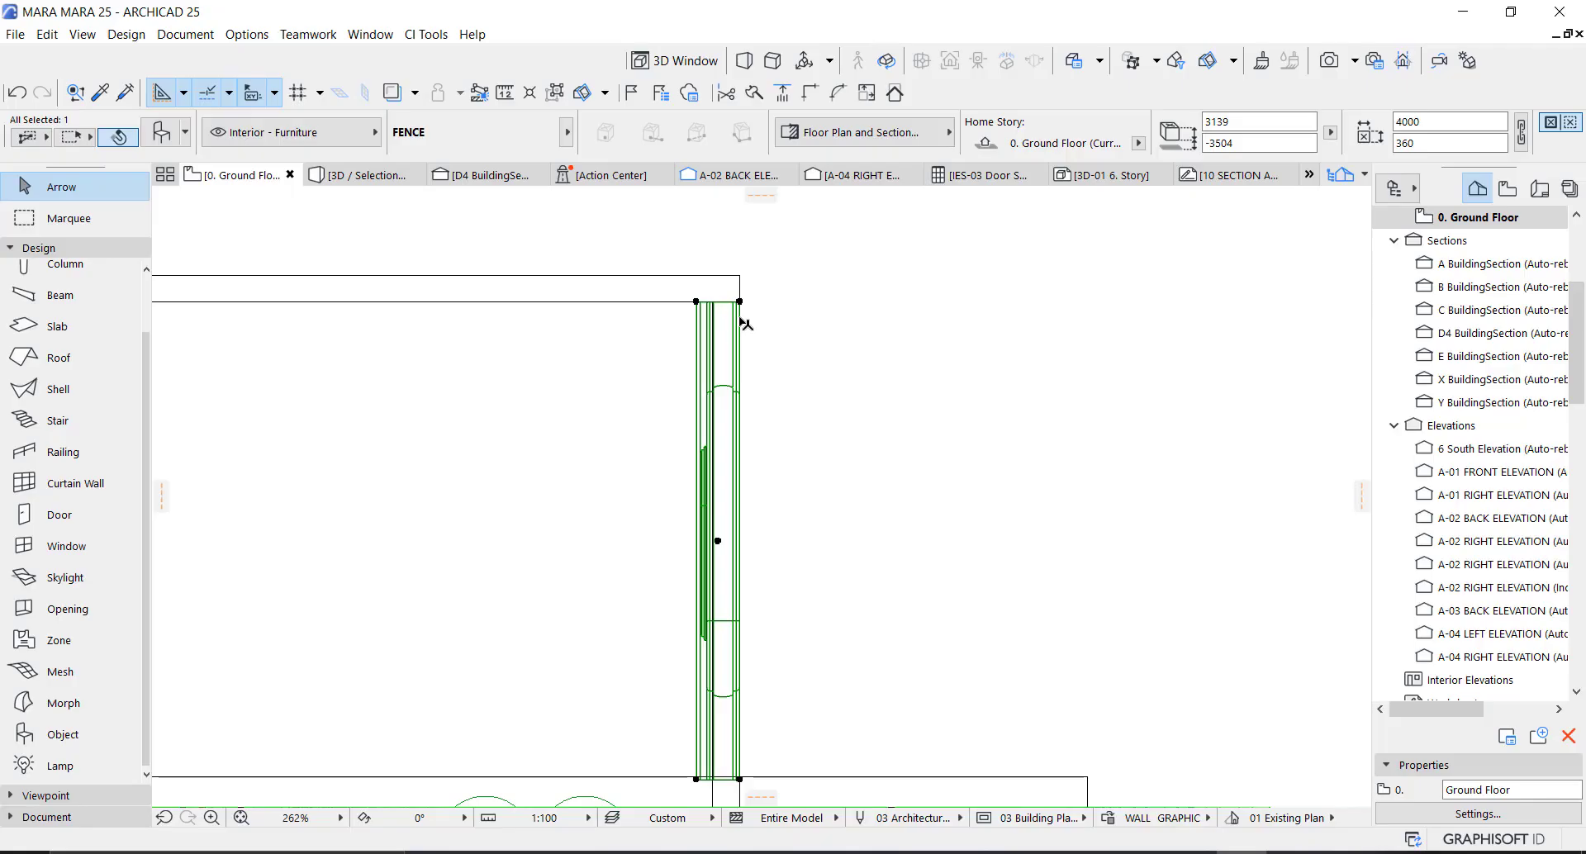
pyautogui.press('Escape')
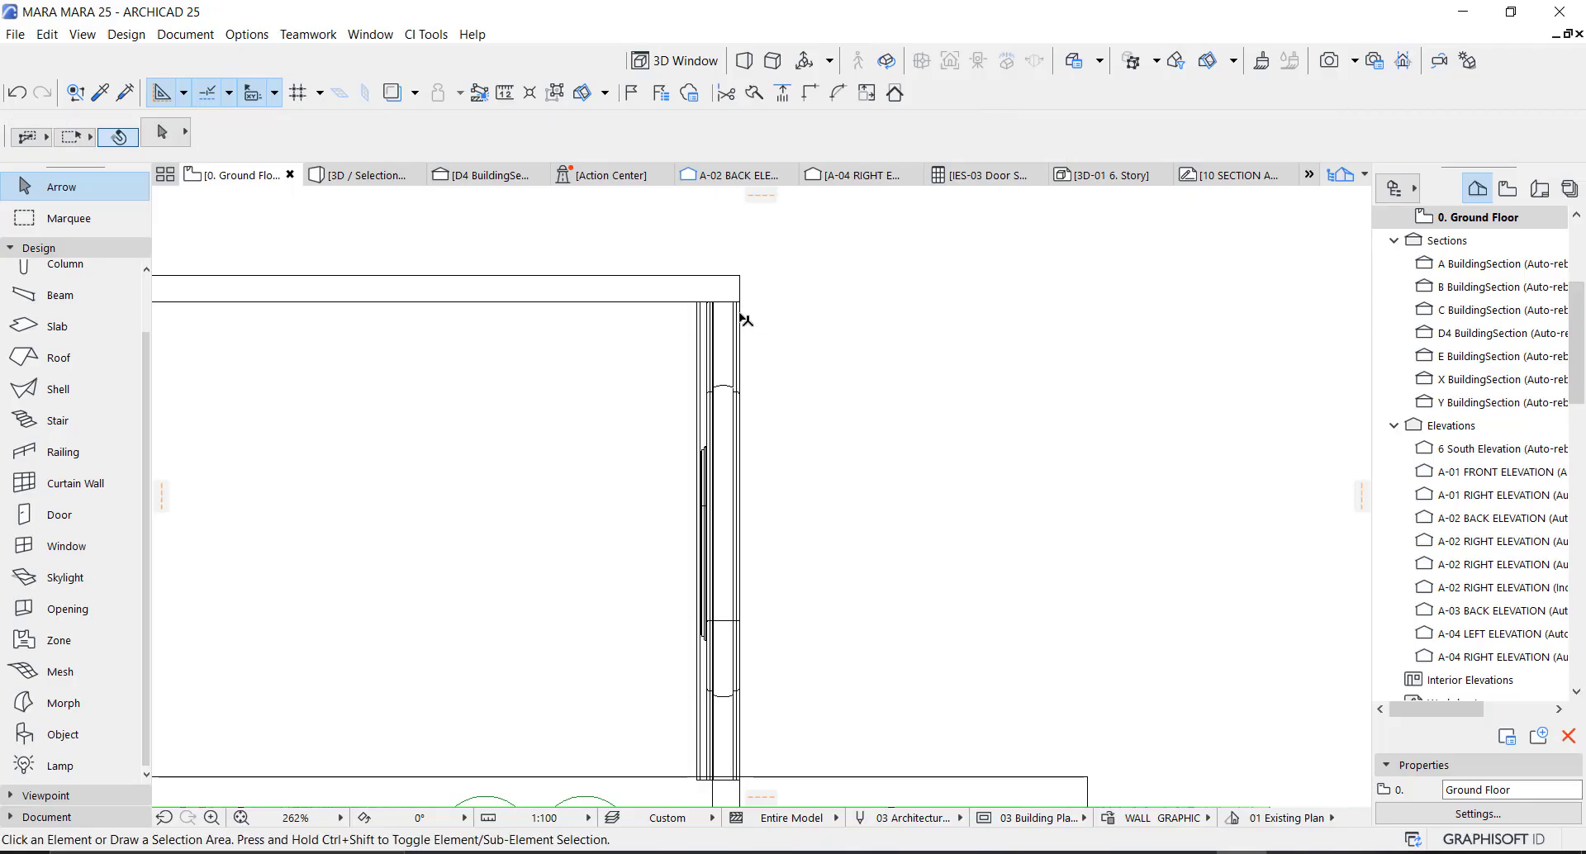
# Step: Set the default column's height to 3000, make it multi-segmented and add a second segment
pyautogui.scroll(-4, 807, 449)
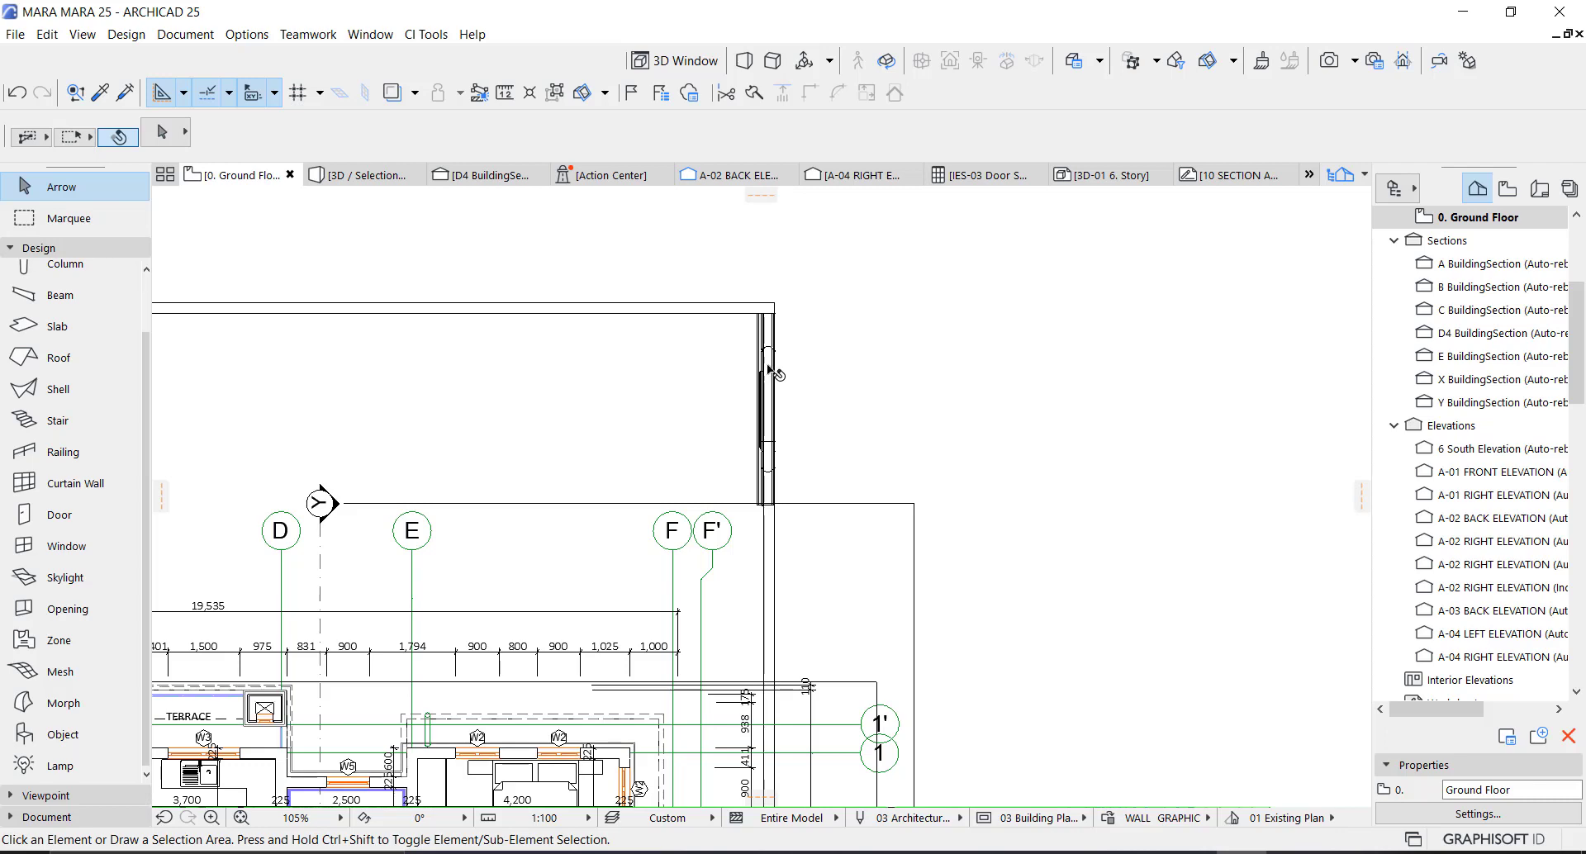
pyautogui.scroll(3, 747, 265)
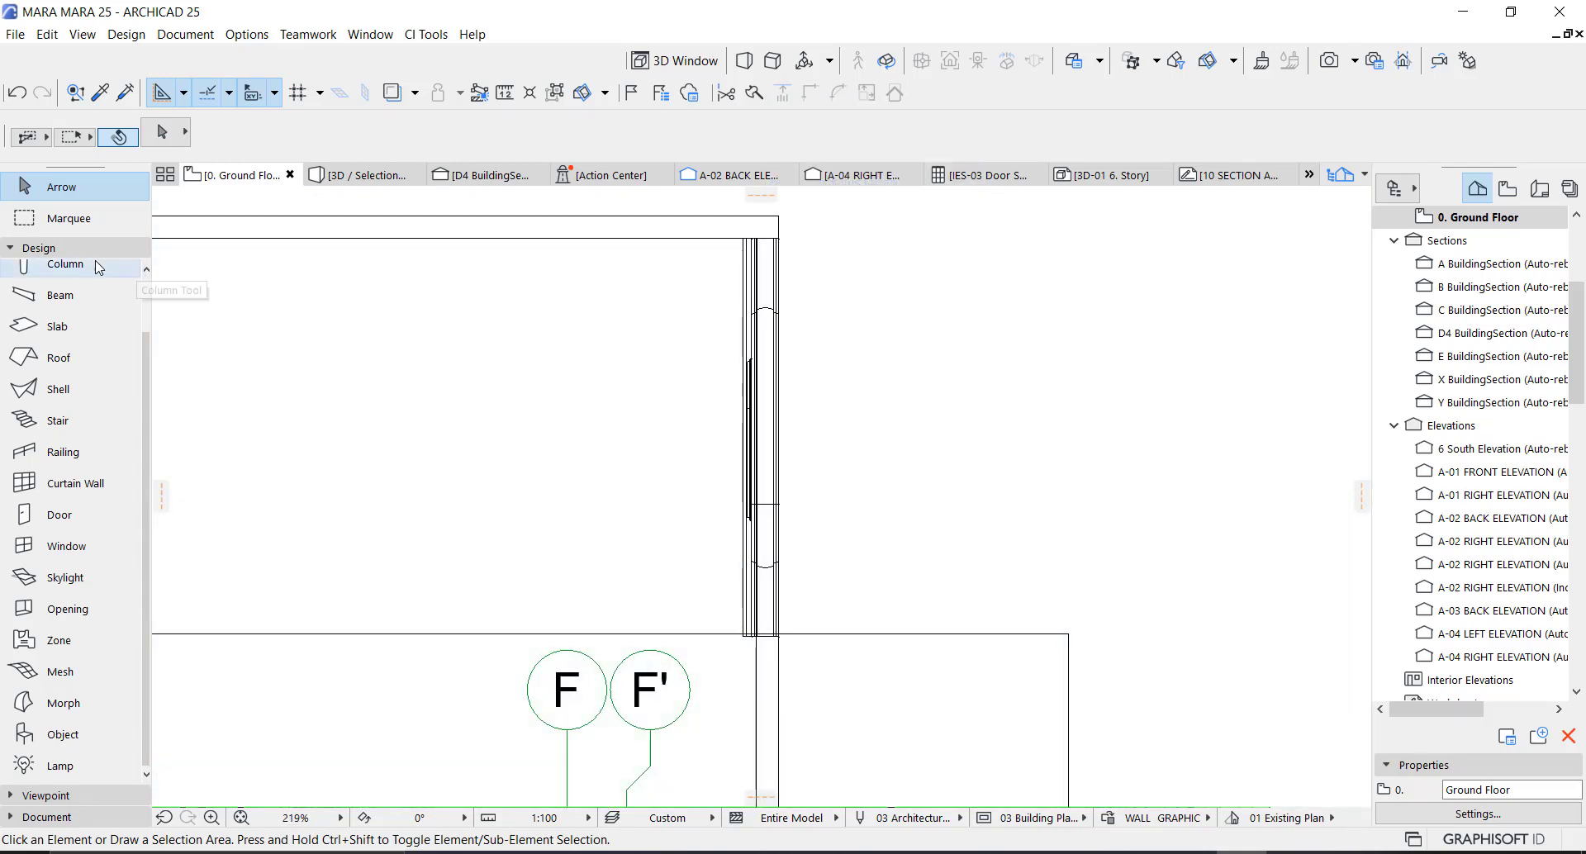
pyautogui.click(96, 266)
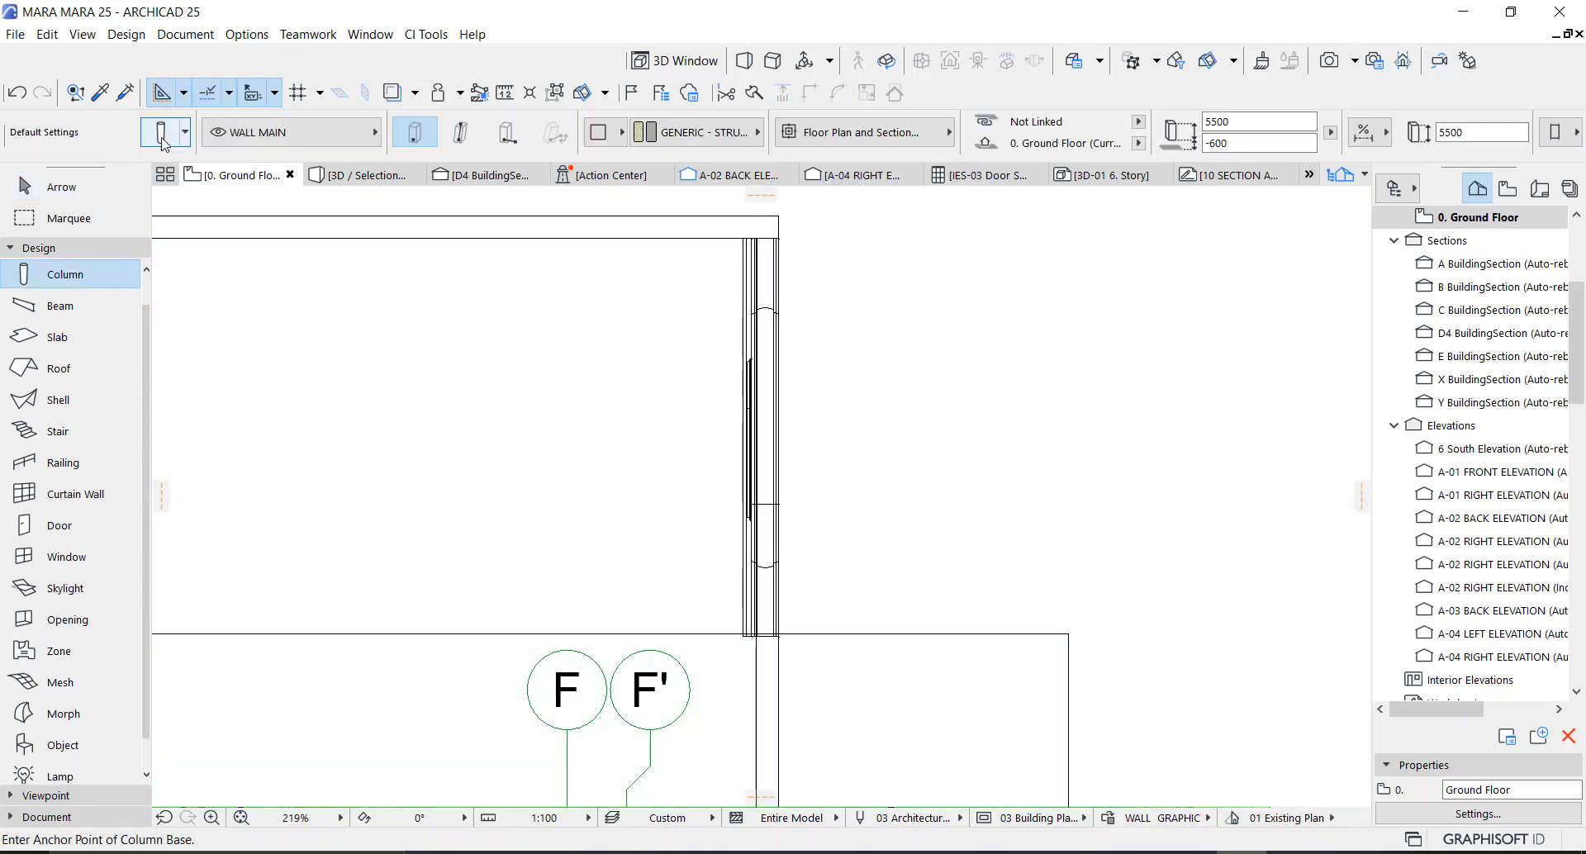
pyautogui.click(165, 132)
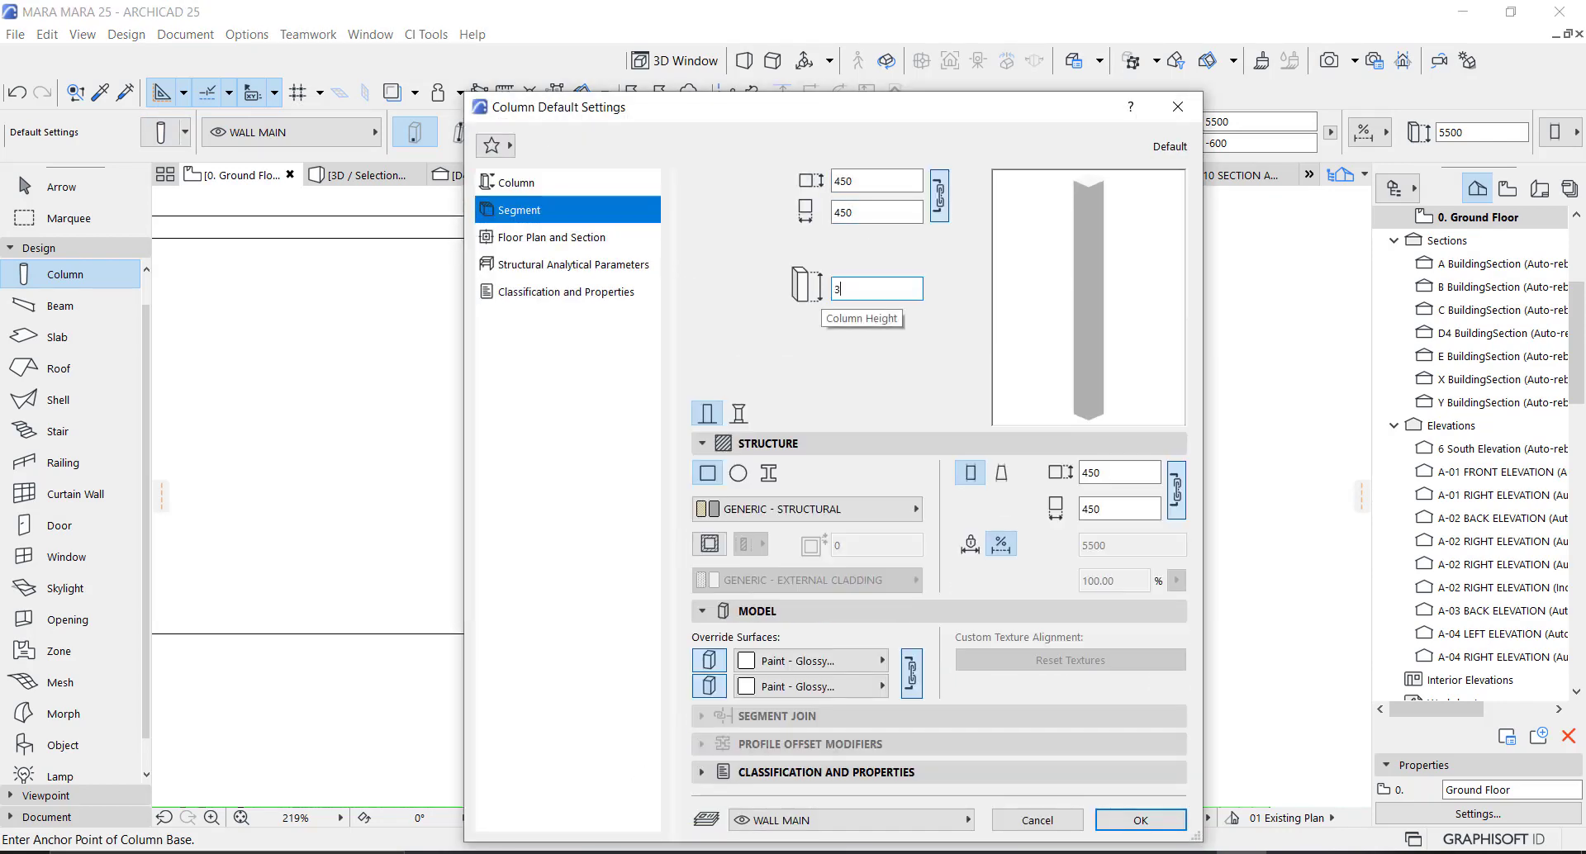
pyautogui.write('000')
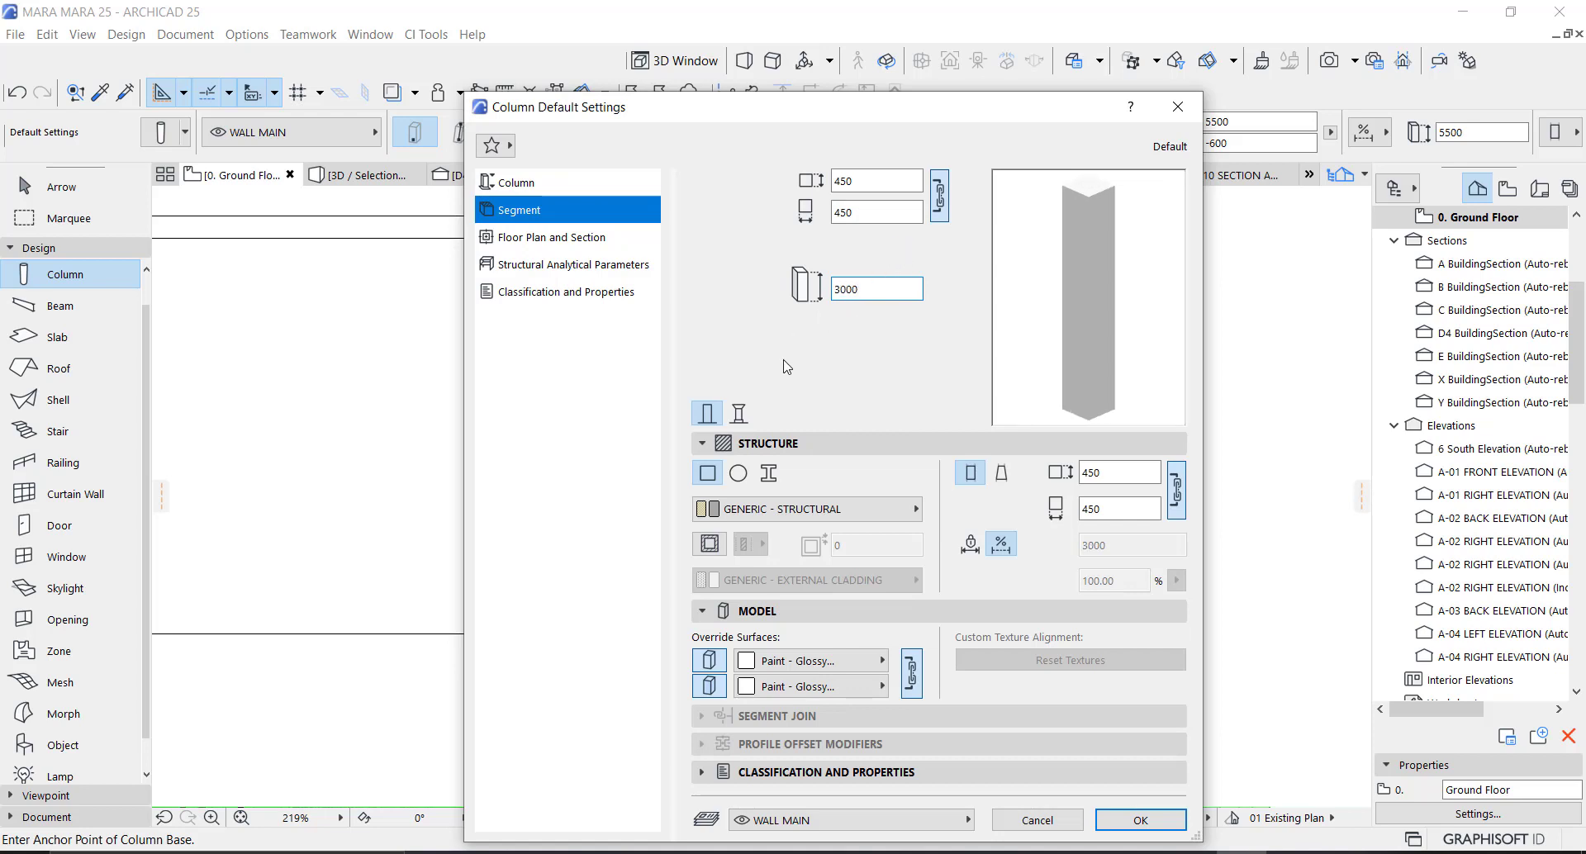
pyautogui.click(741, 413)
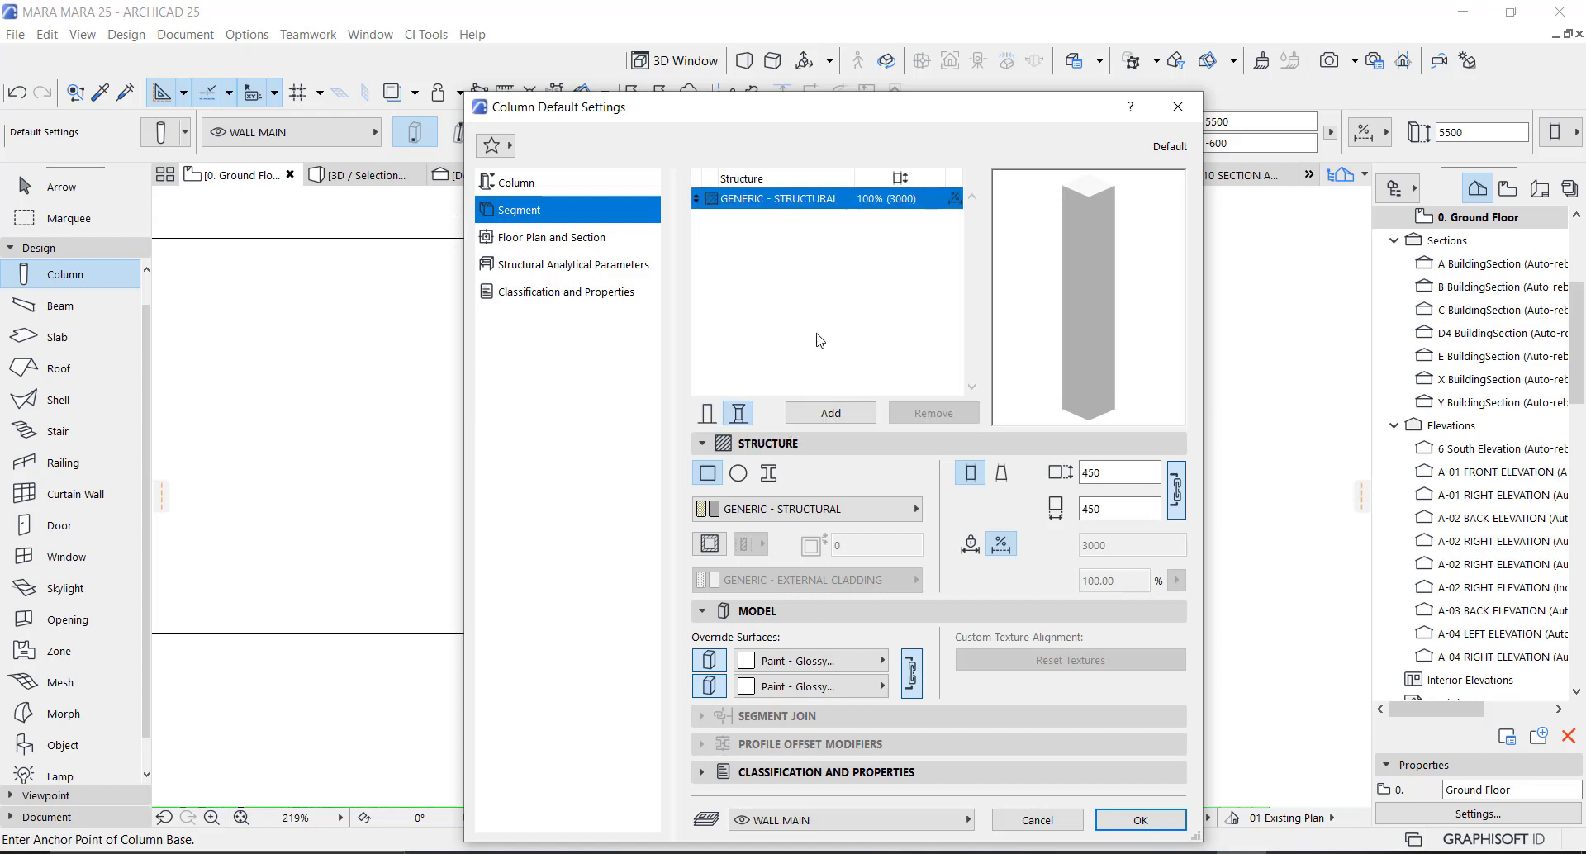
pyautogui.click(832, 413)
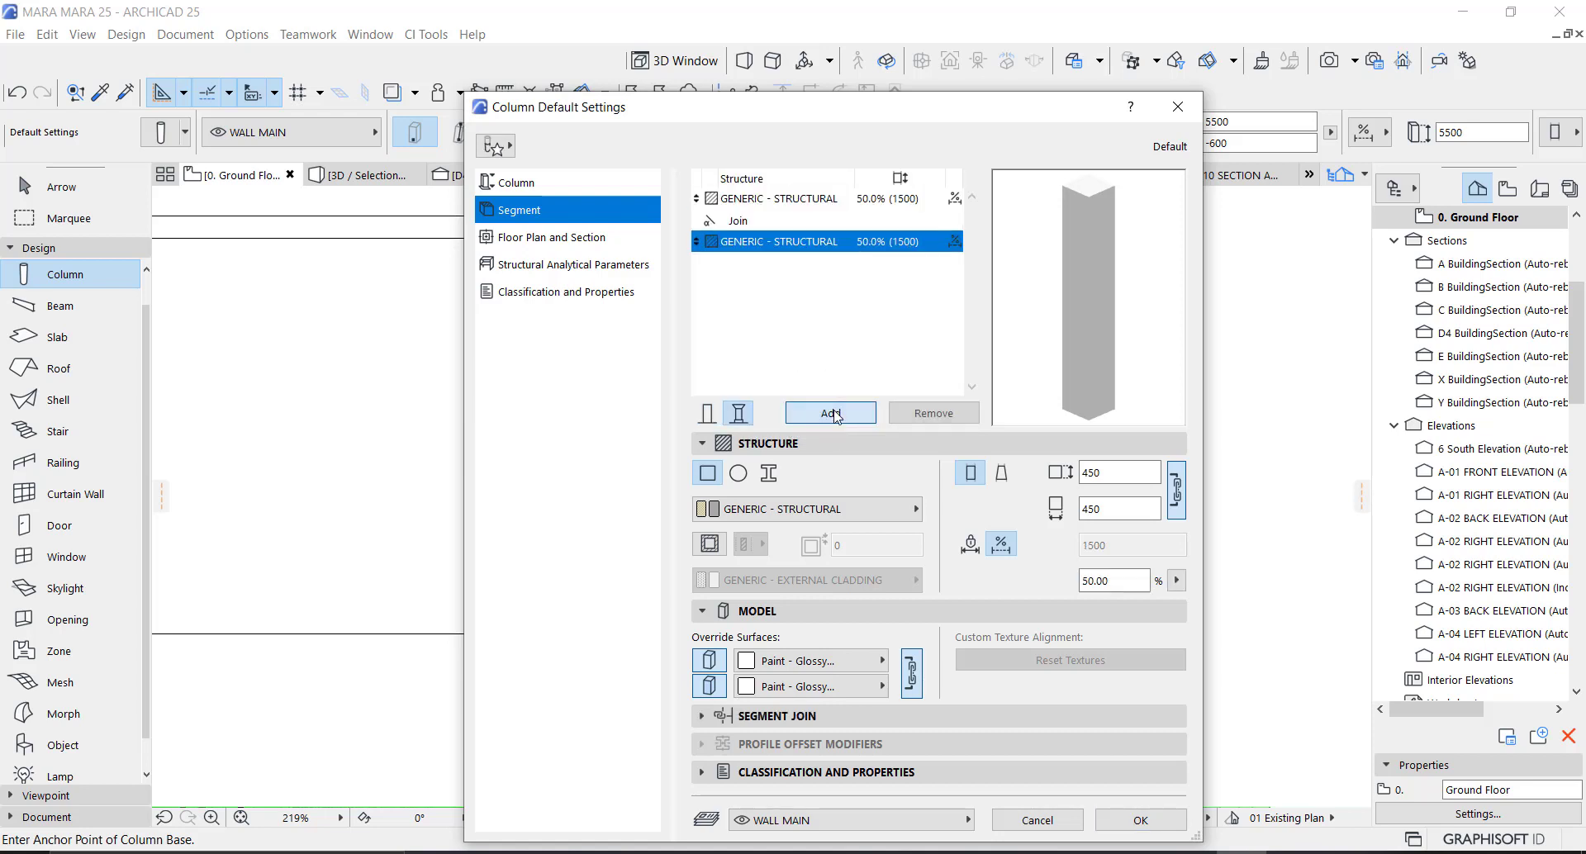
# Step: Set the column's top segment to a 550 by 550 cross-section
pyautogui.click(821, 200)
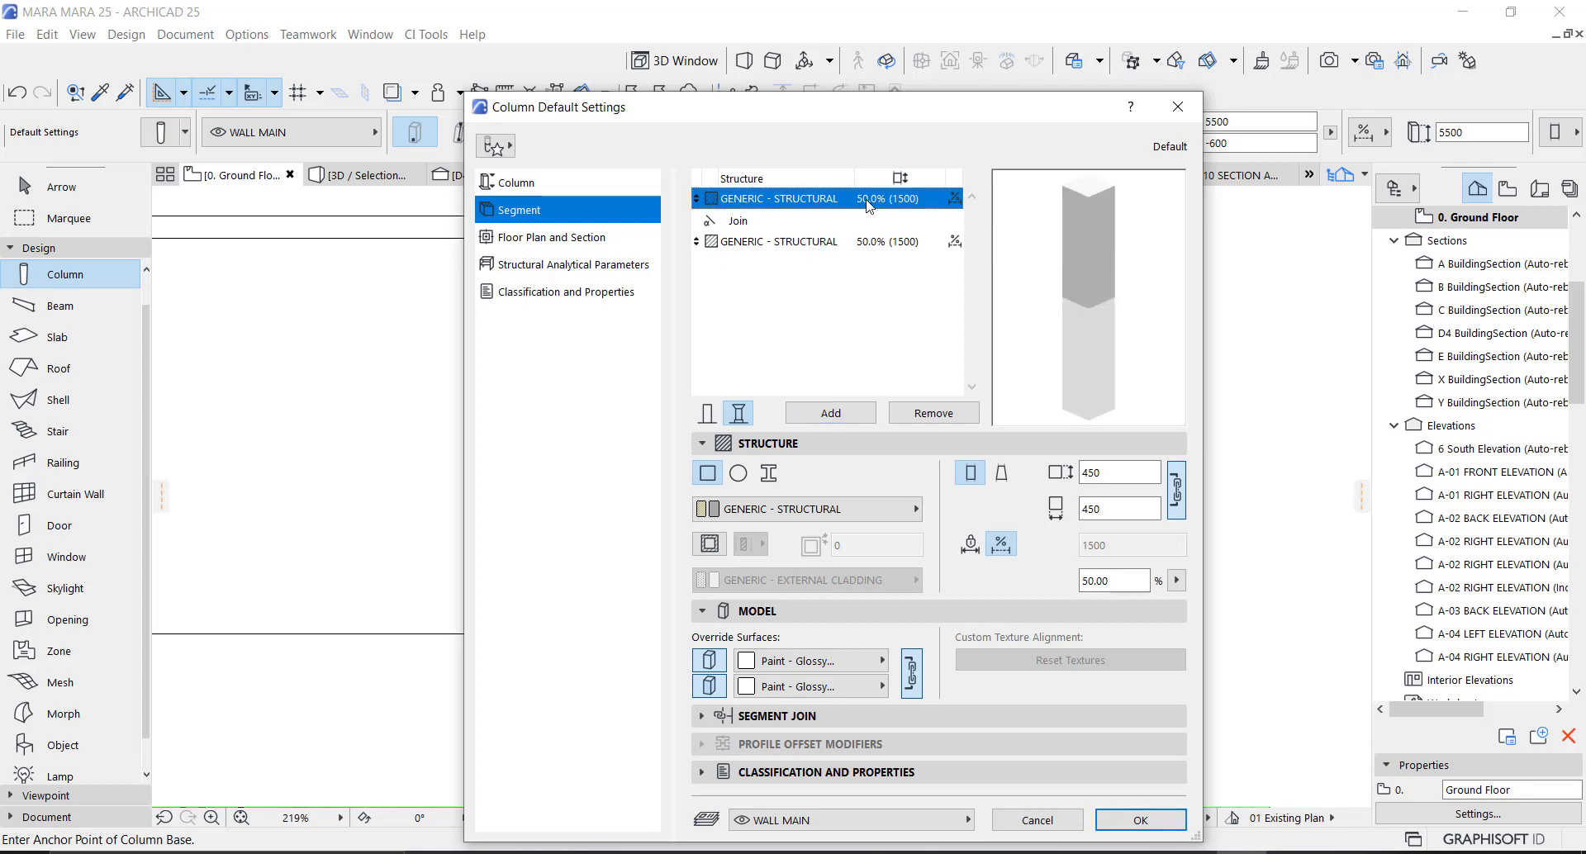
pyautogui.press('Tab')
pyautogui.write('600')
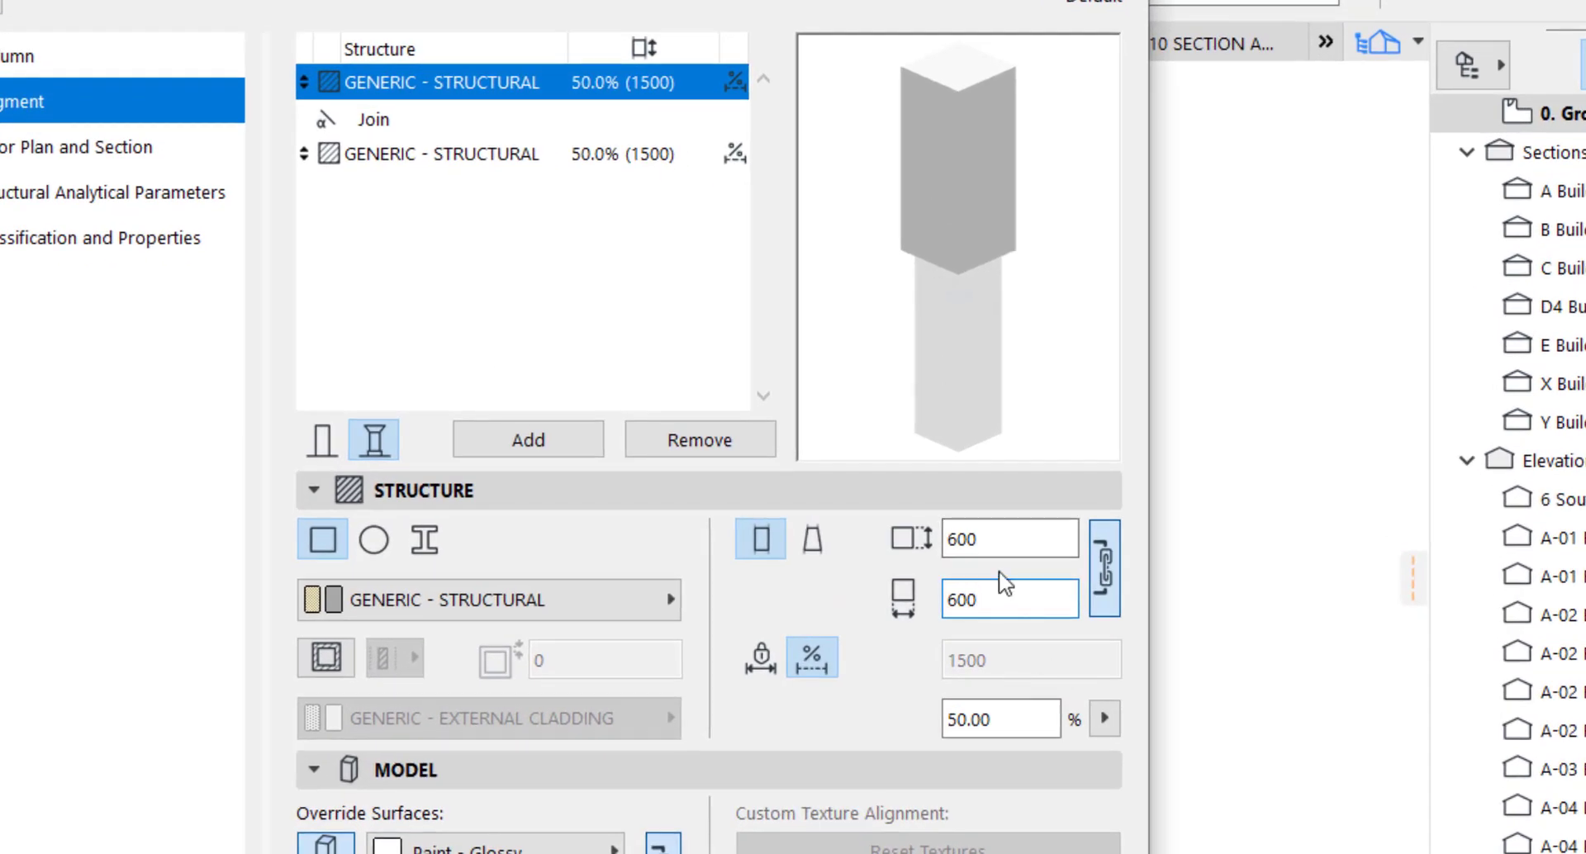
pyautogui.moveTo(995, 542); pyautogui.dragTo(924, 541)
pyautogui.write('550')
pyautogui.press('Tab')
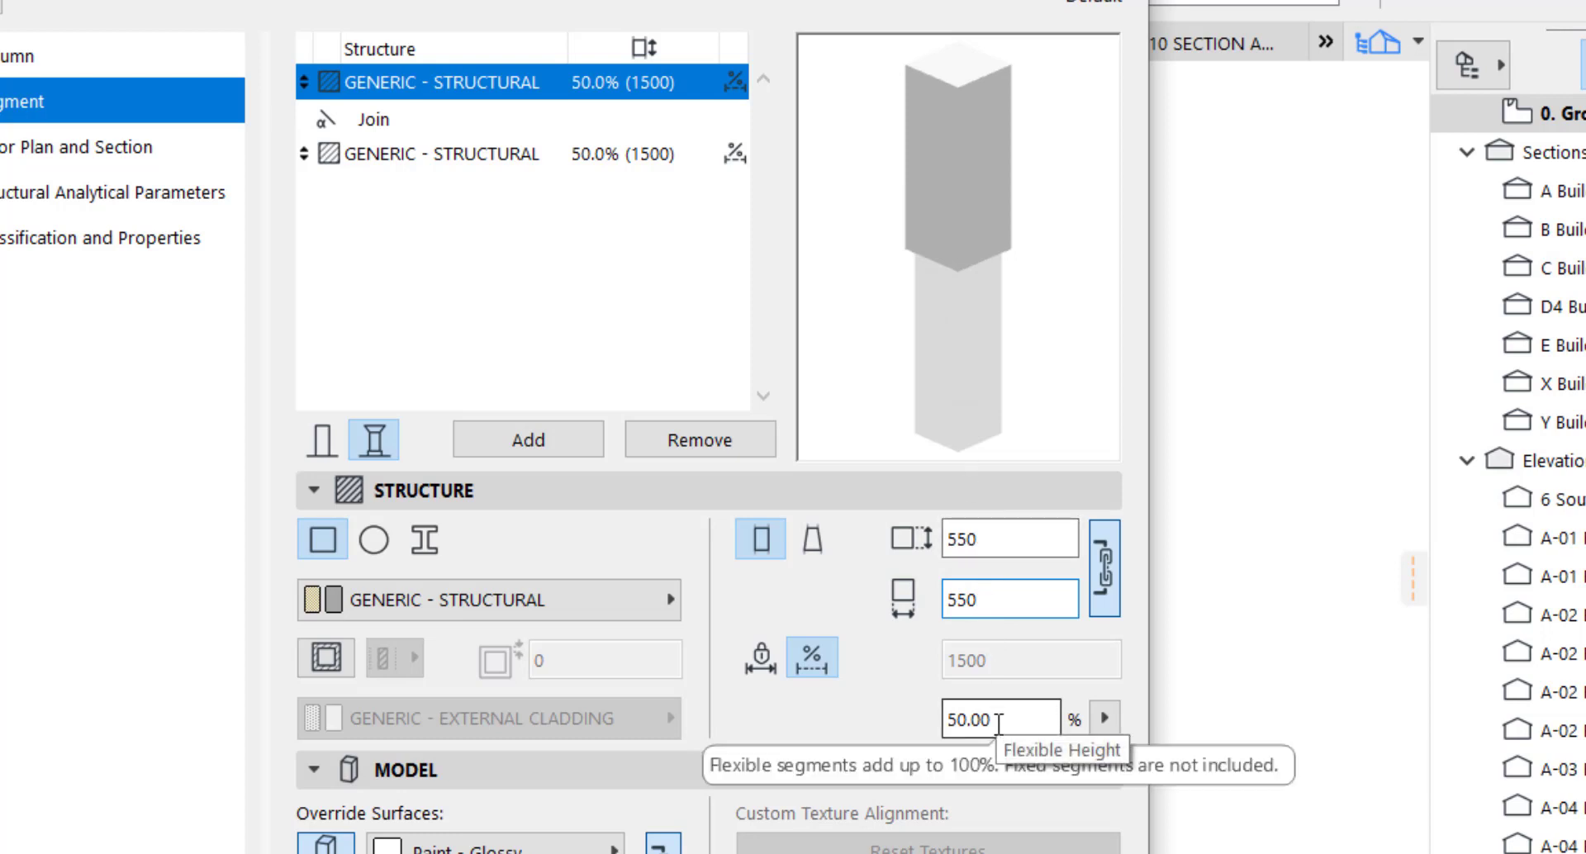
# Step: Reduce the top segment's flexible height to 5 % of the column
pyautogui.moveTo(991, 722); pyautogui.dragTo(947, 719)
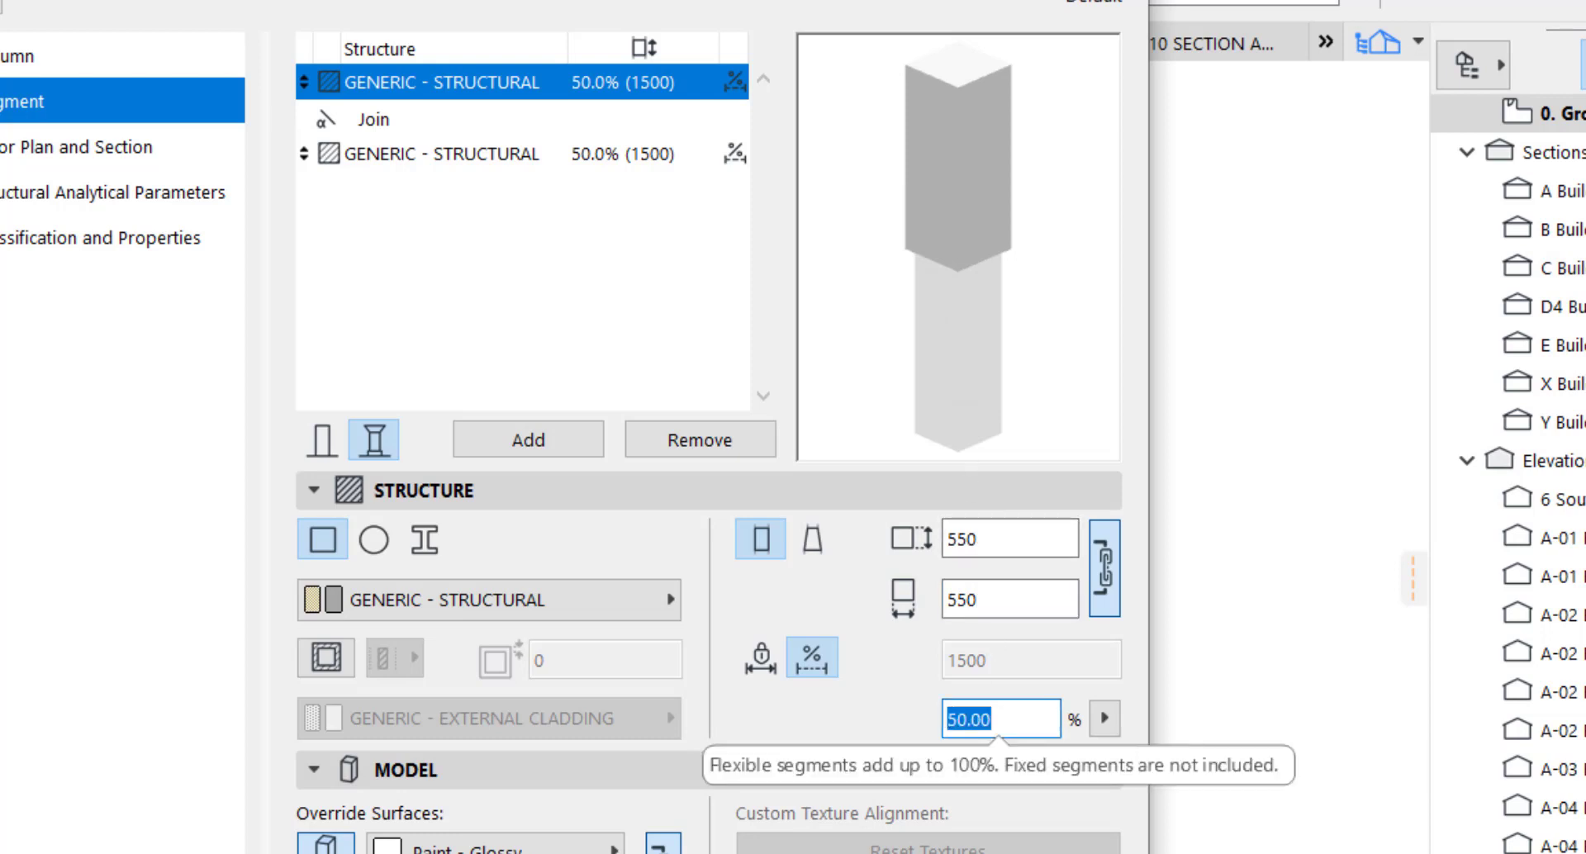
pyautogui.write('10')
pyautogui.click(986, 600)
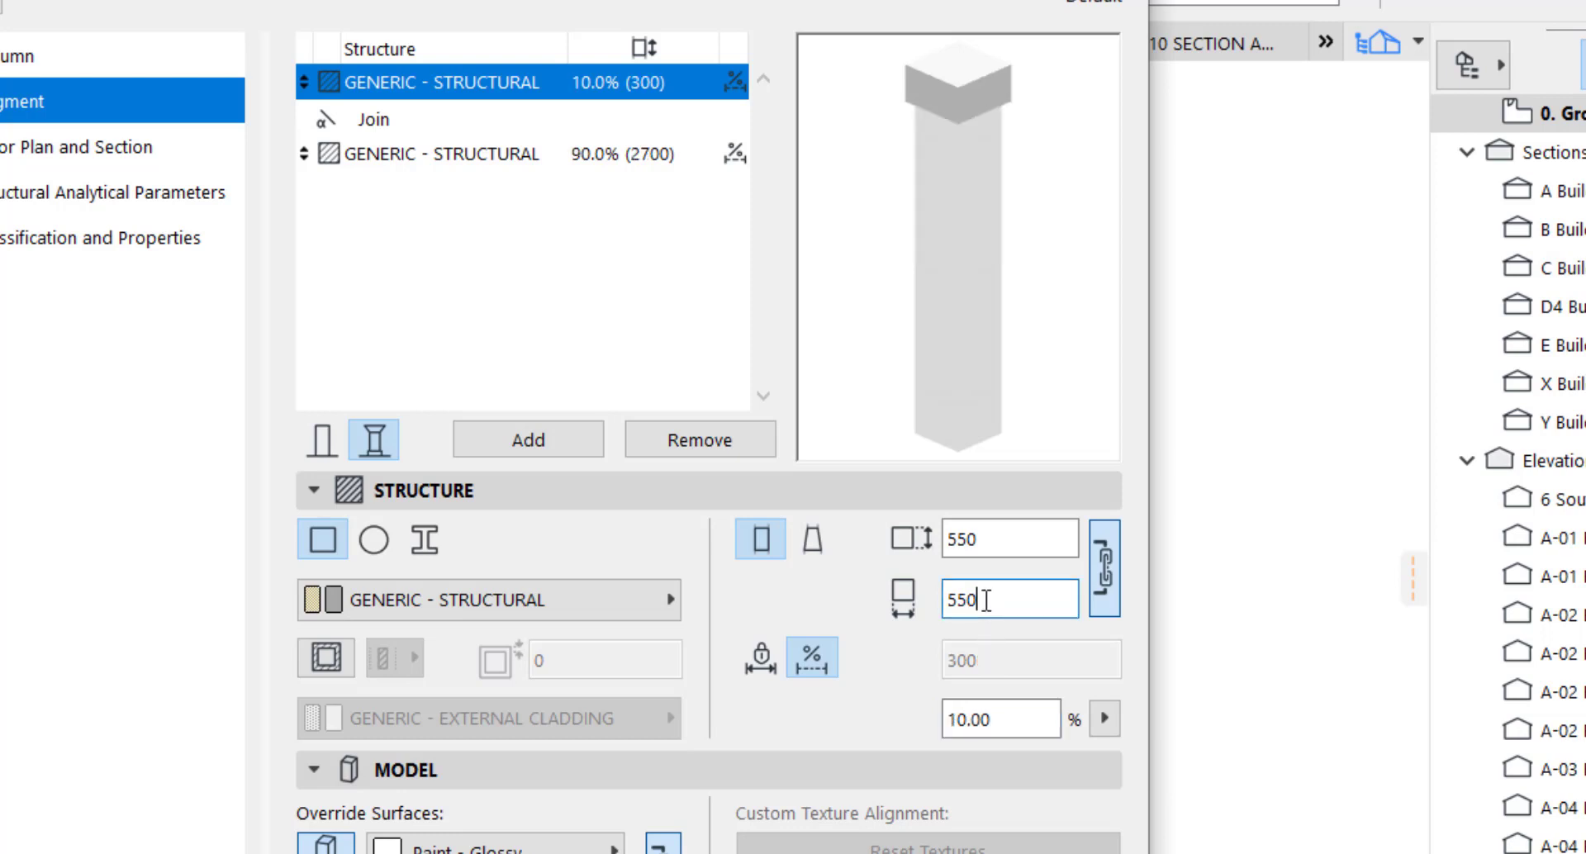
pyautogui.moveTo(1007, 724); pyautogui.dragTo(916, 719)
pyautogui.write('5')
pyautogui.click(1014, 610)
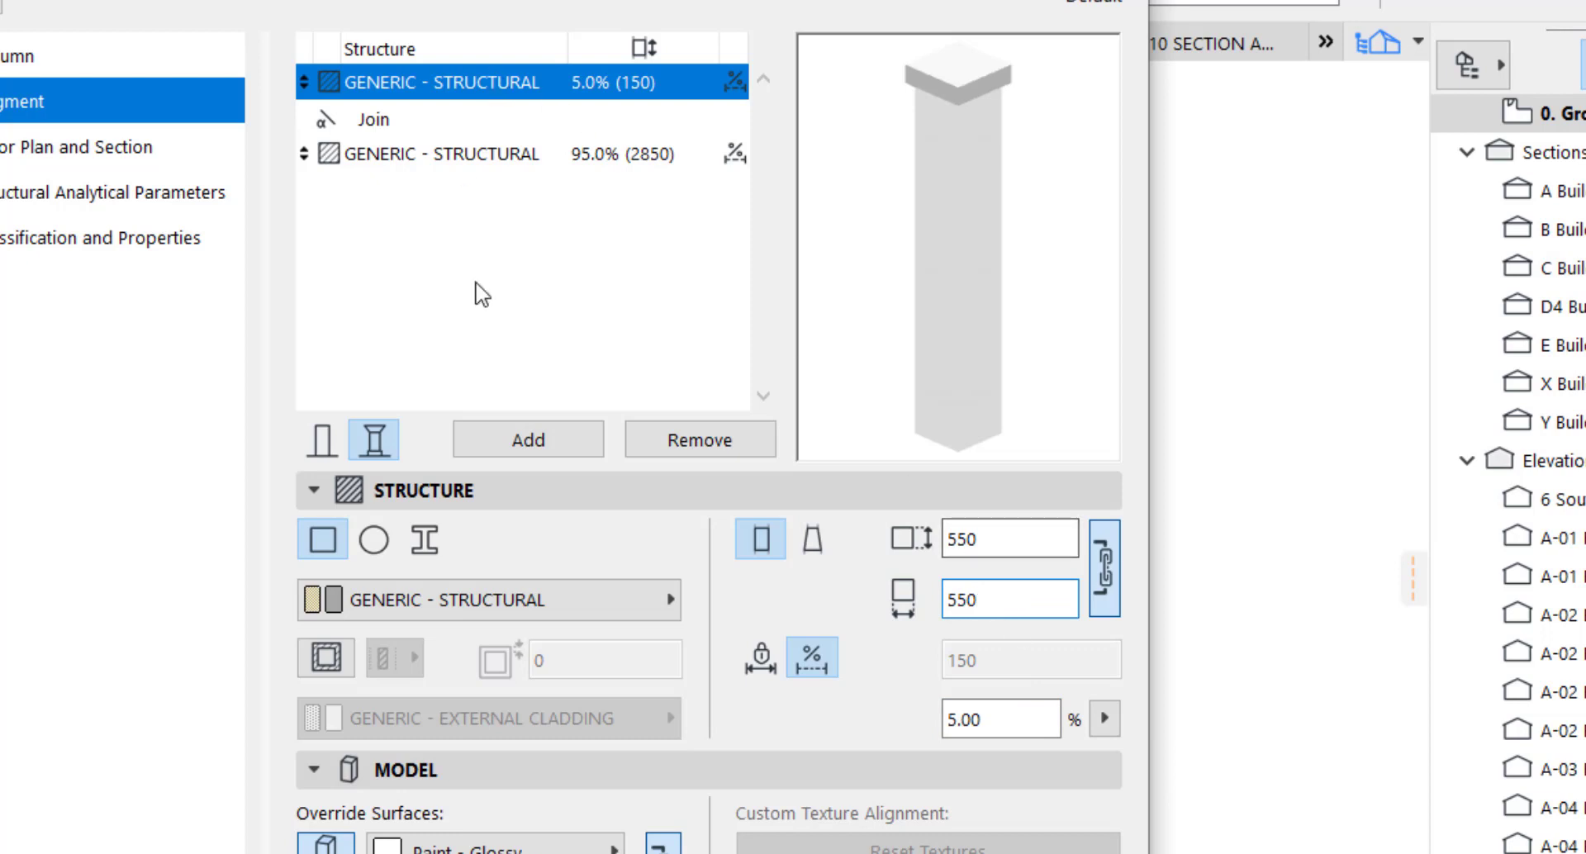
# Step: Add a segment directly beneath the top one, with a 550 by 550 cross-section
pyautogui.click(512, 439)
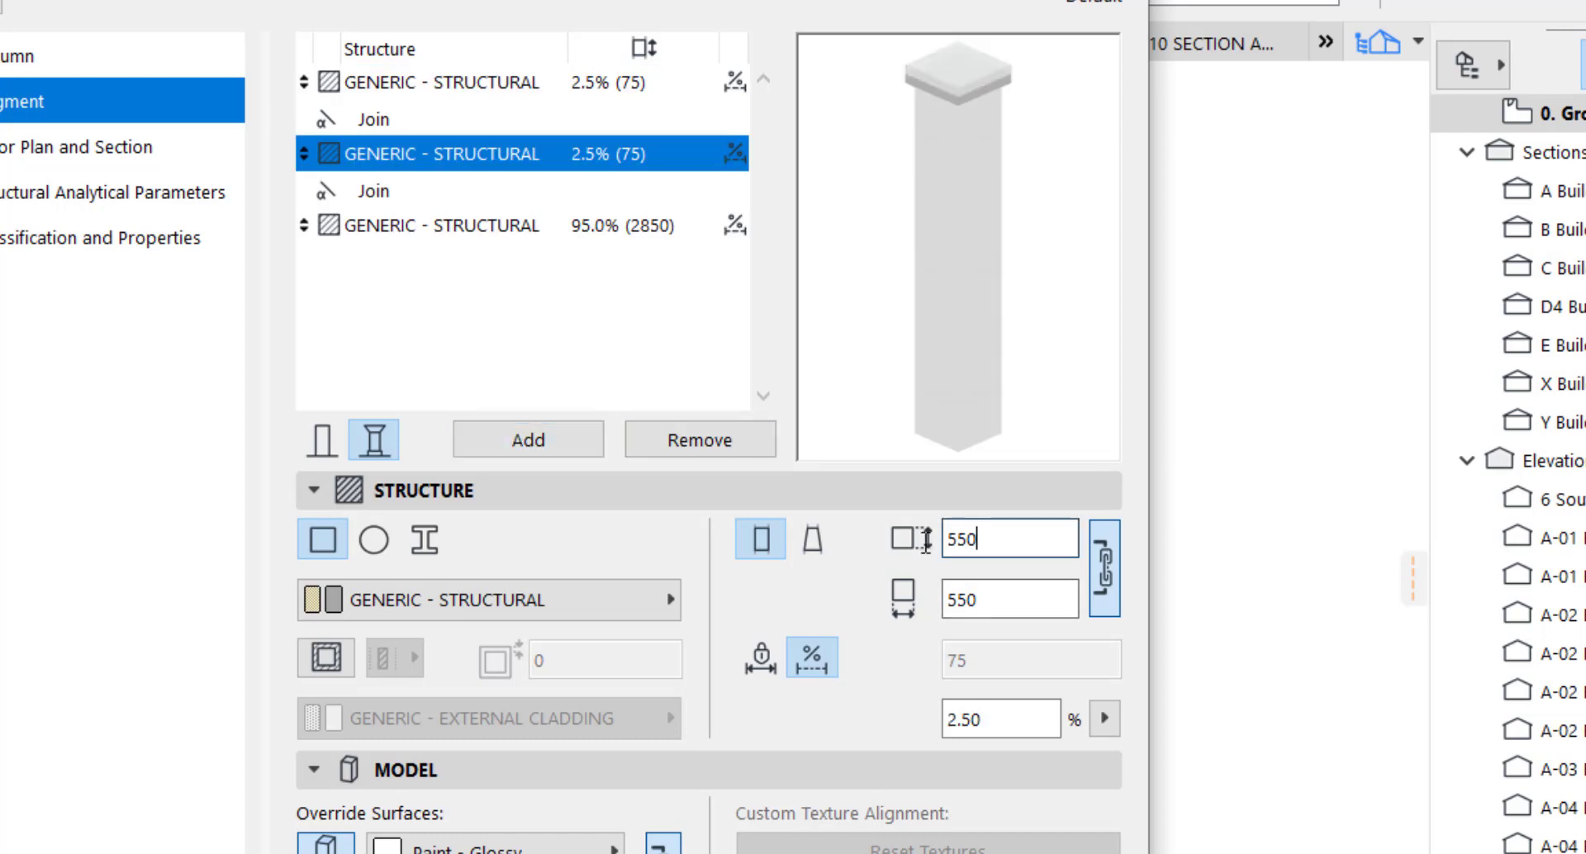
pyautogui.doubleClick(983, 541)
pyautogui.write('600')
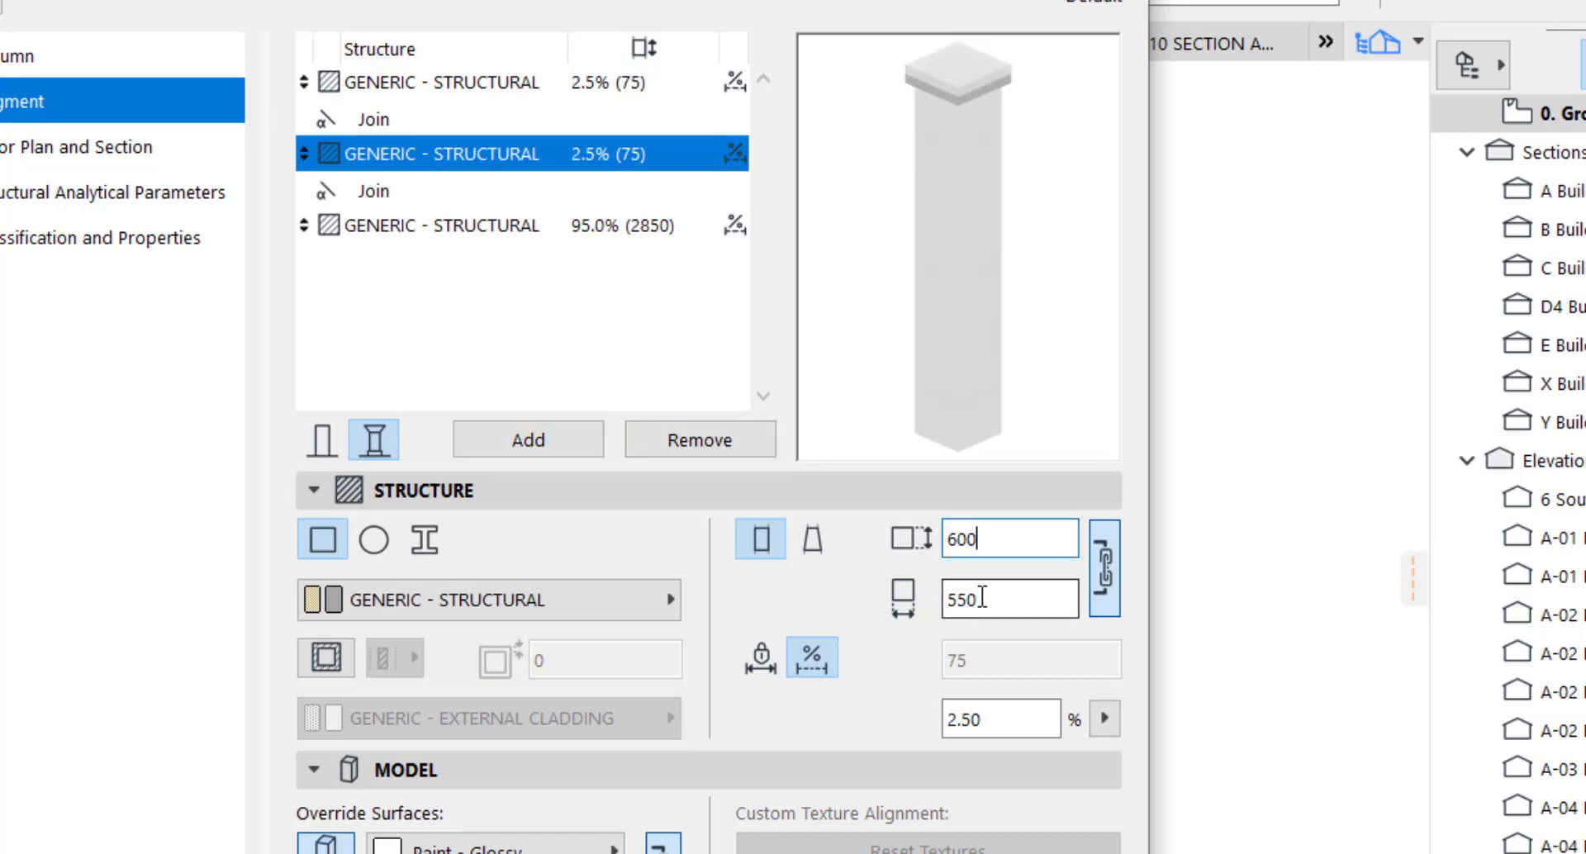
pyautogui.click(982, 600)
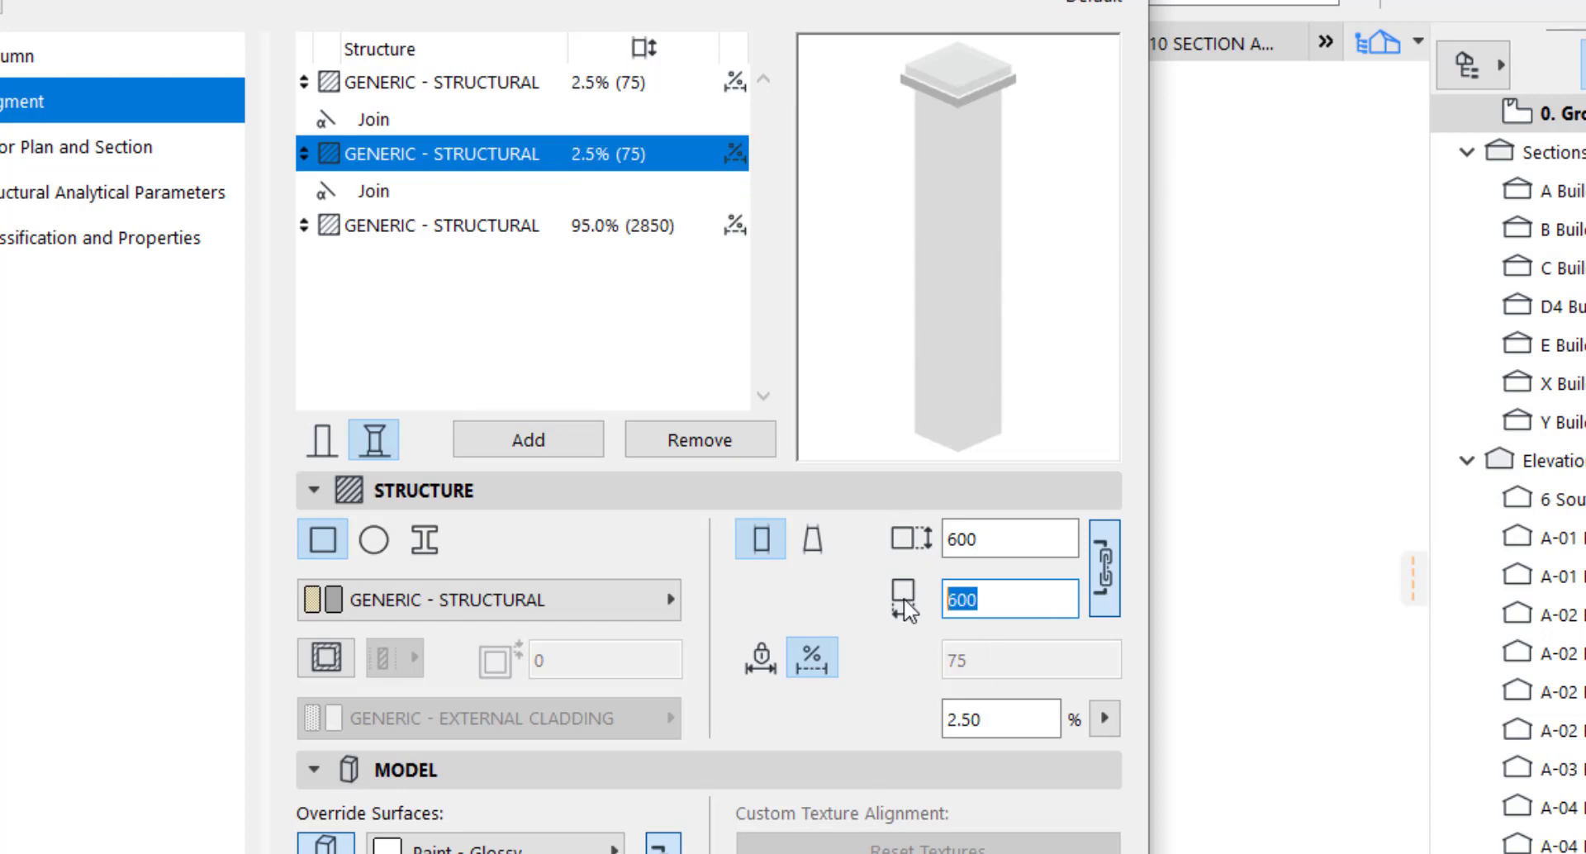
pyautogui.write('550')
pyautogui.press('Tab')
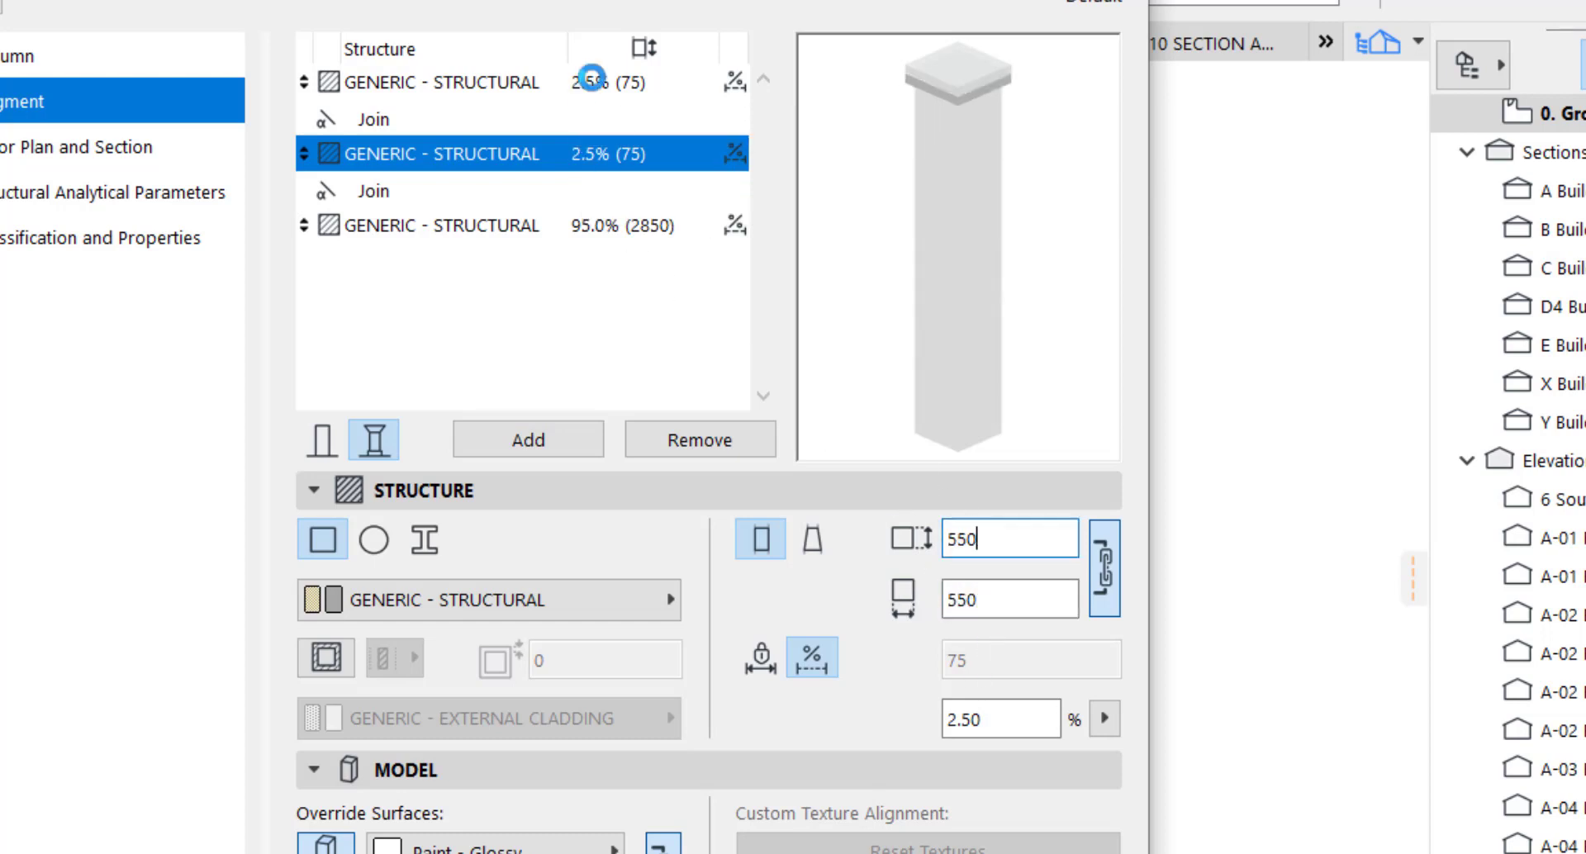
# Step: Set the topmost segment's cross-section to 600 by 600 and its flexible height to 5 %
pyautogui.click(583, 87)
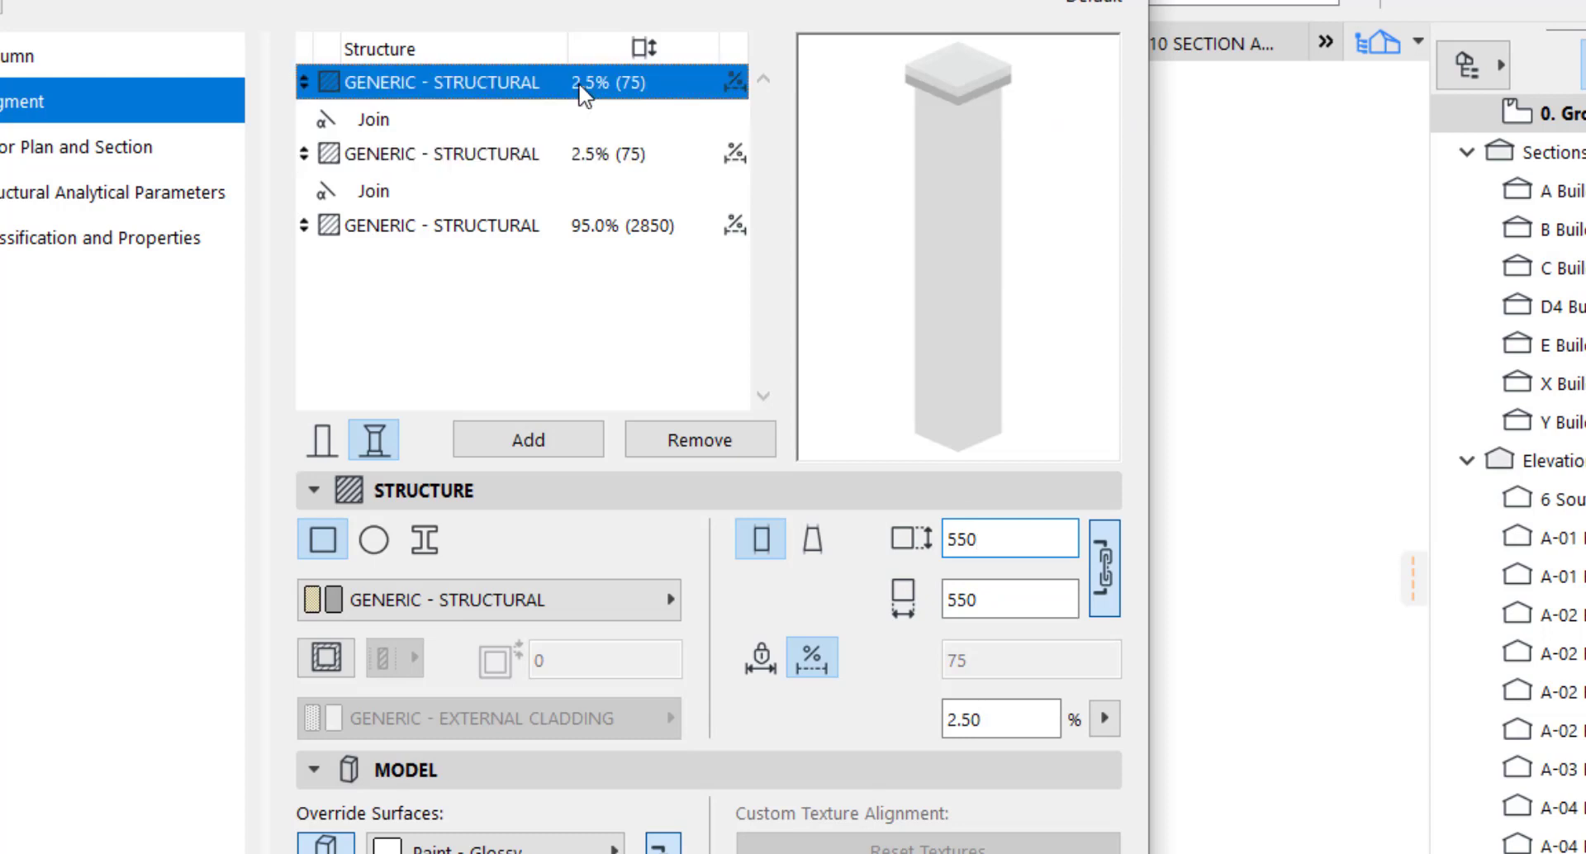
pyautogui.click(995, 538)
pyautogui.write('600')
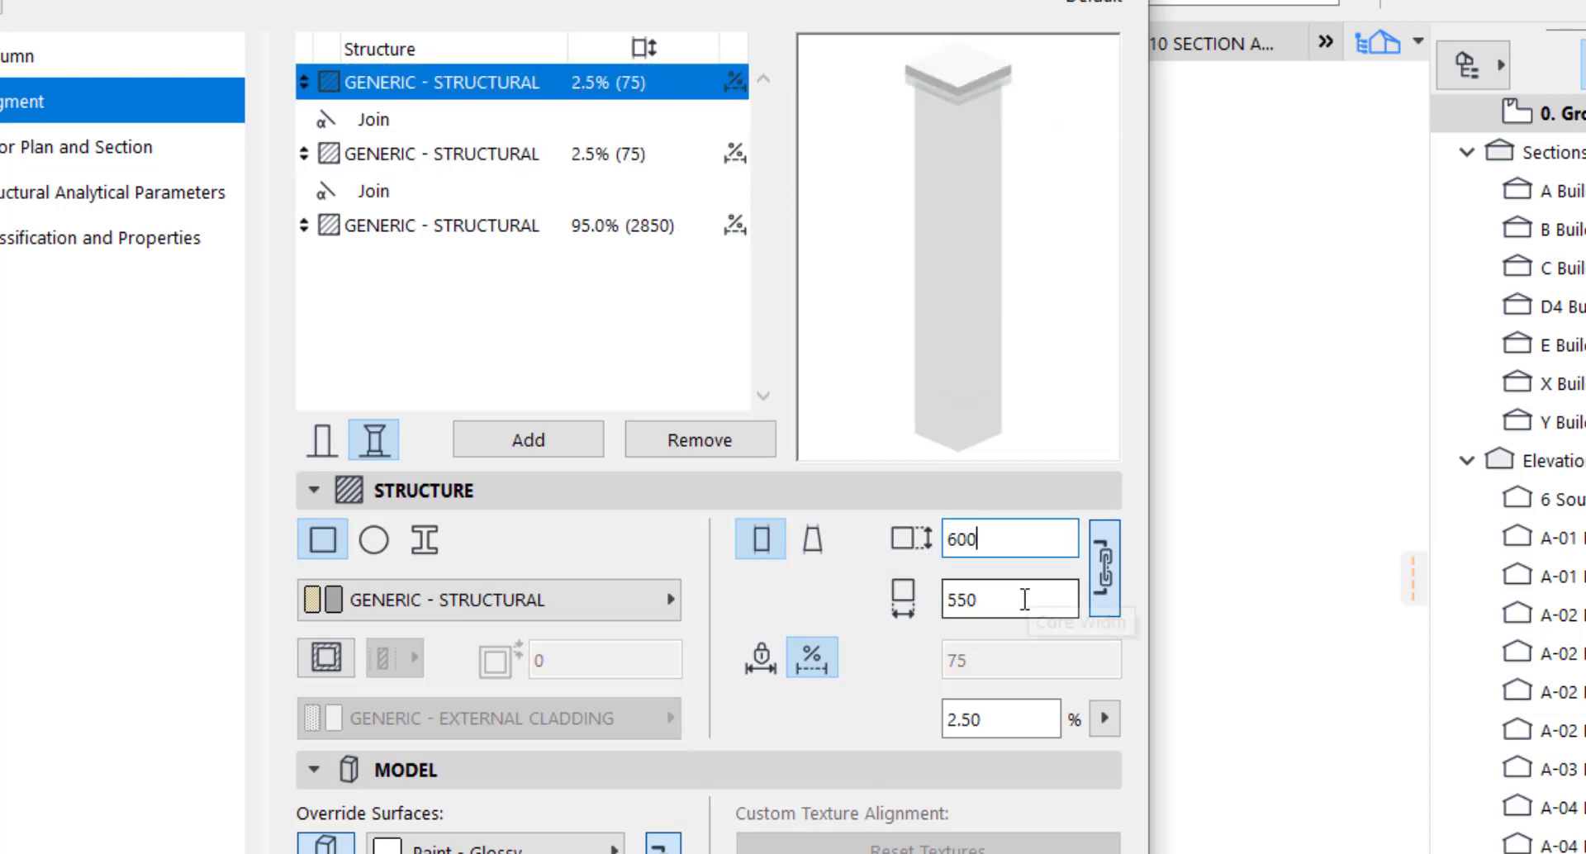
pyautogui.click(1024, 599)
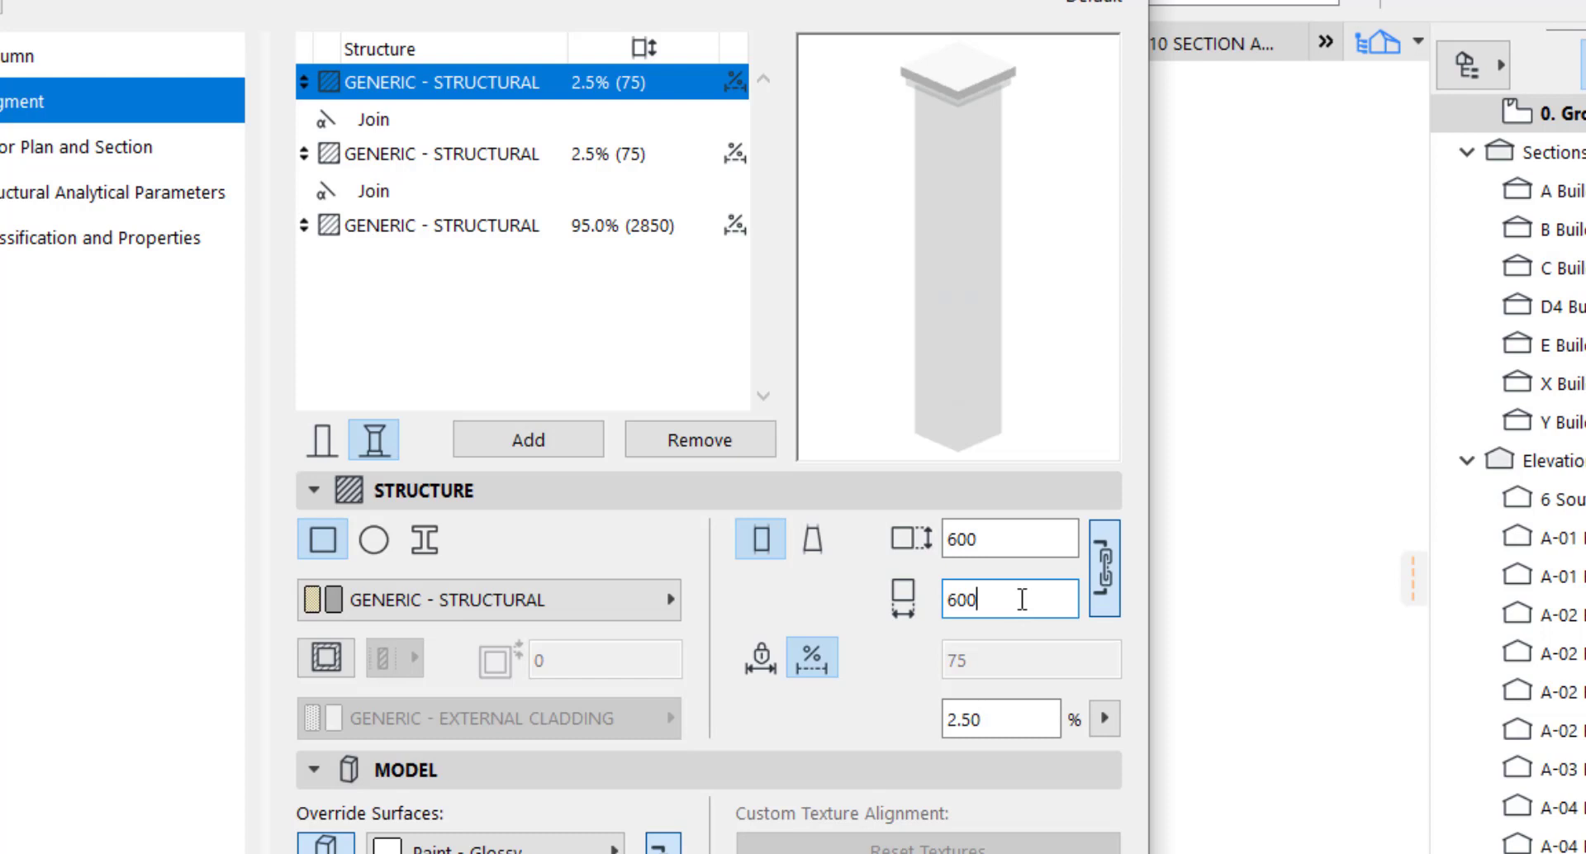
pyautogui.click(1003, 733)
pyautogui.write('5')
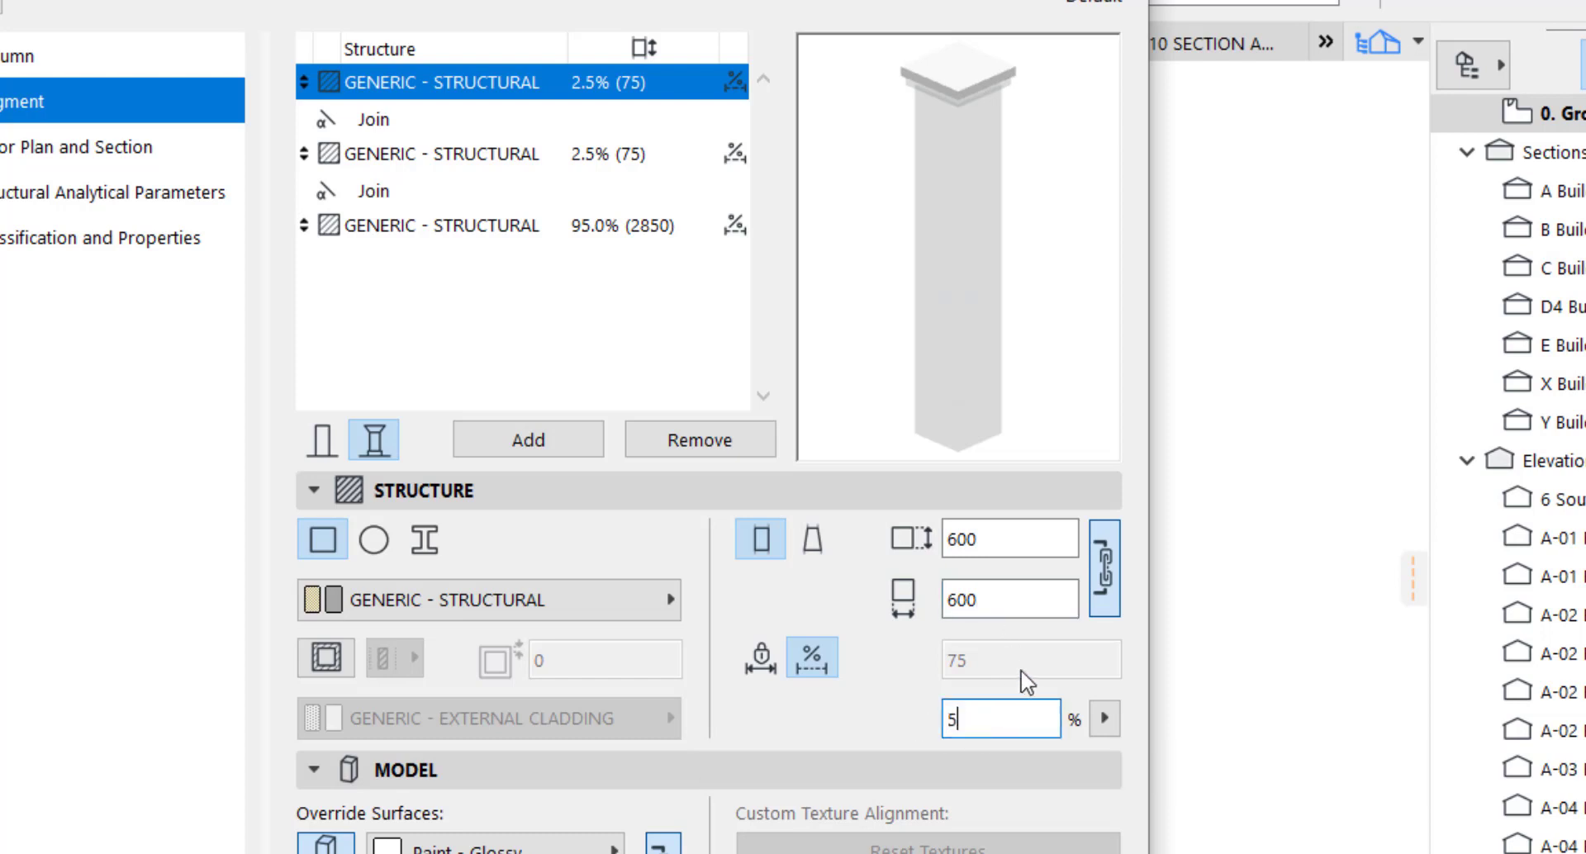
pyautogui.click(981, 599)
# Step: Set the flexible height of the column's middle segment to 5 %
pyautogui.click(568, 162)
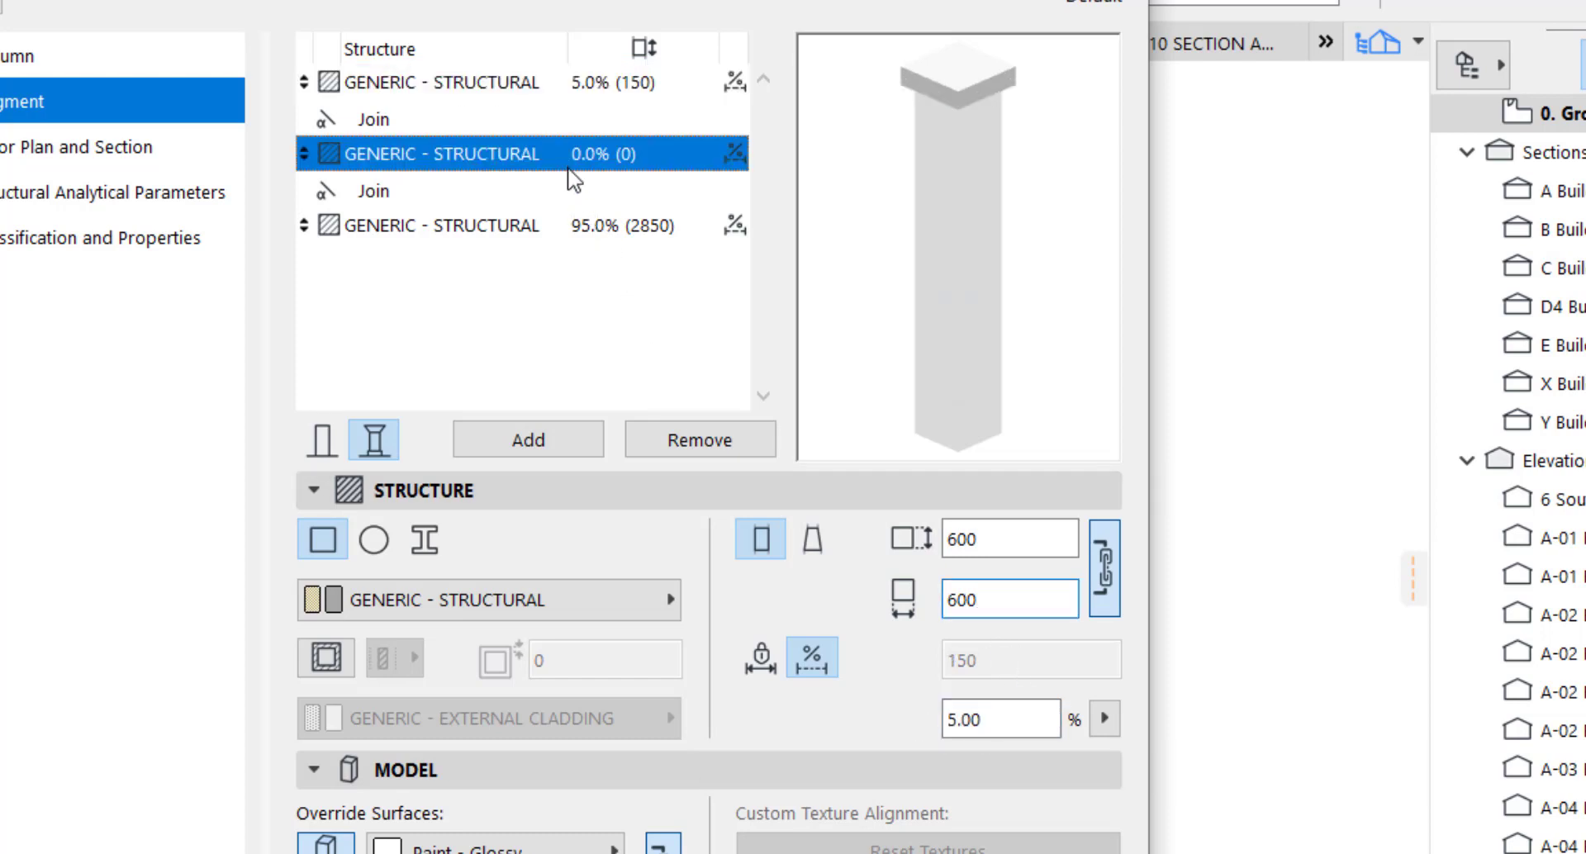
pyautogui.click(978, 711)
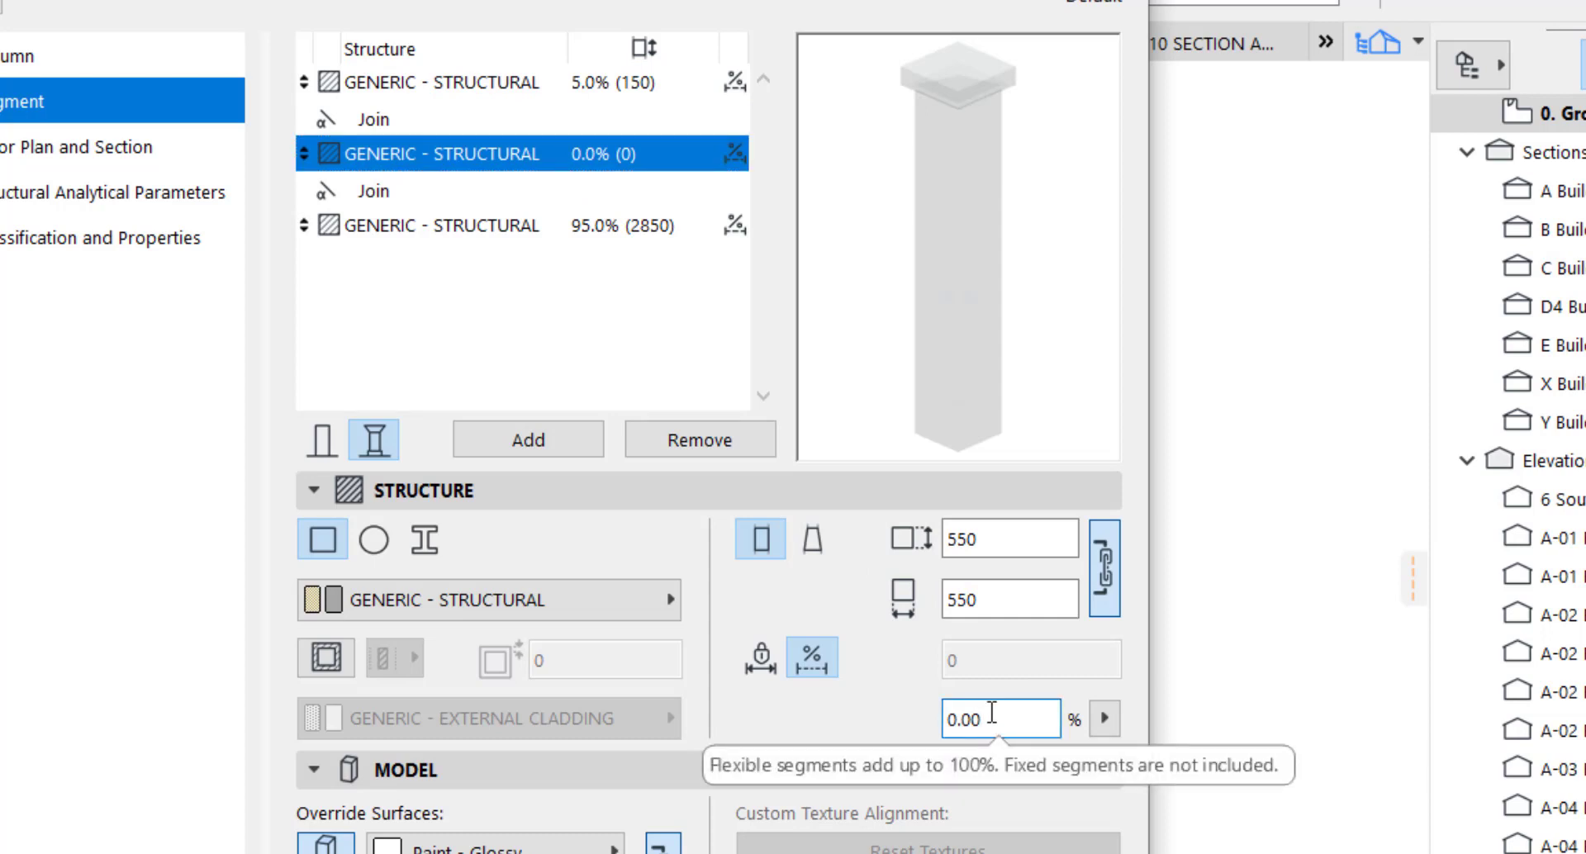
pyautogui.moveTo(993, 712); pyautogui.dragTo(913, 727)
pyautogui.write('5')
pyautogui.click(1006, 599)
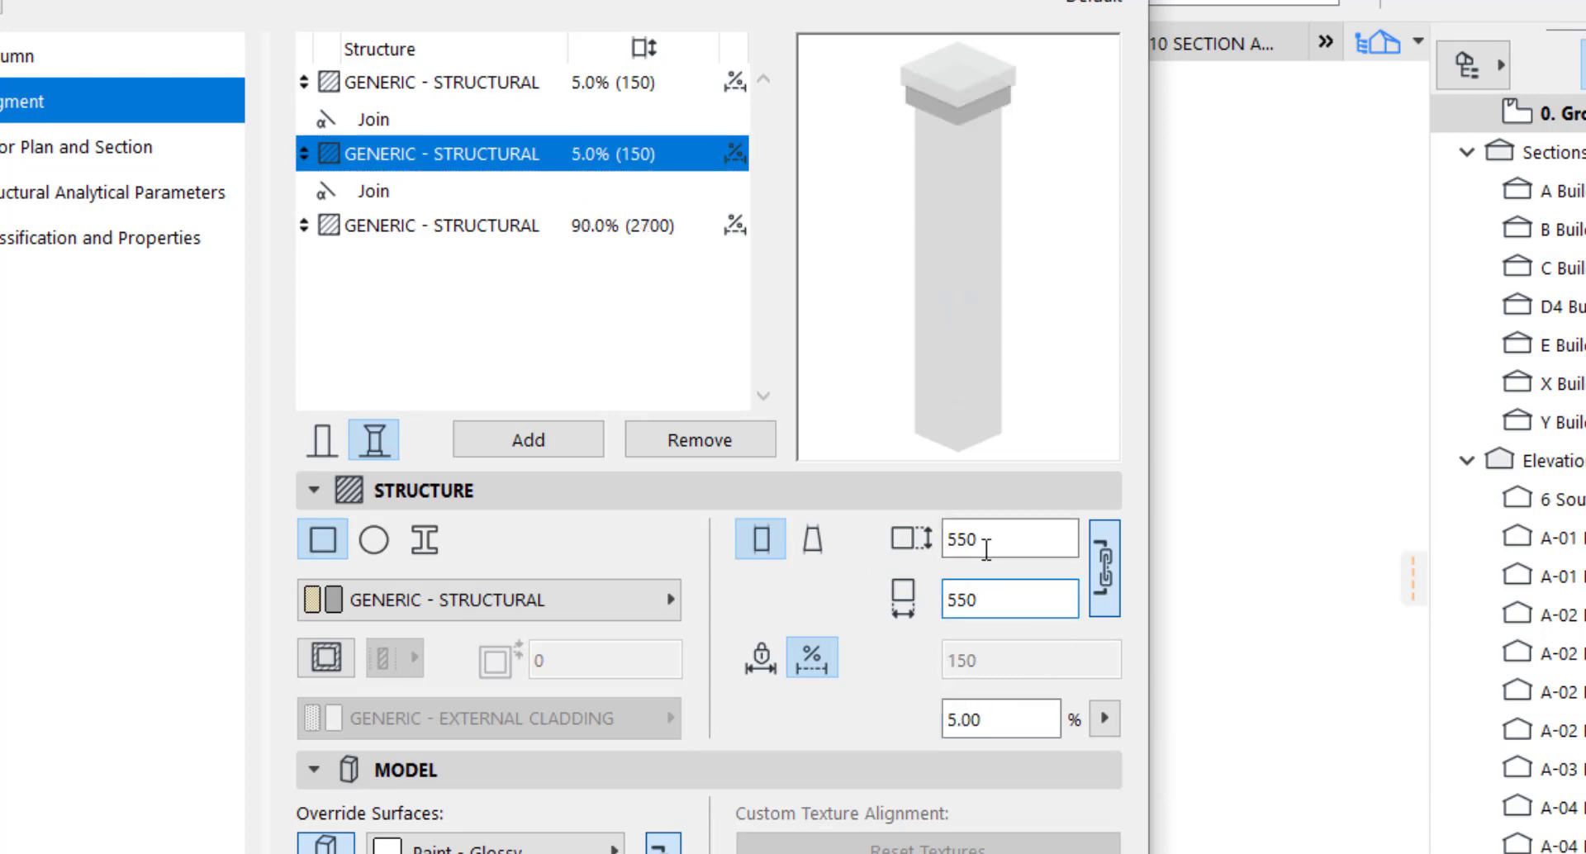
# Step: Enlarge the topmost segment's cross-section to 650 by 650
pyautogui.click(576, 86)
pyautogui.moveTo(1018, 546); pyautogui.dragTo(907, 546)
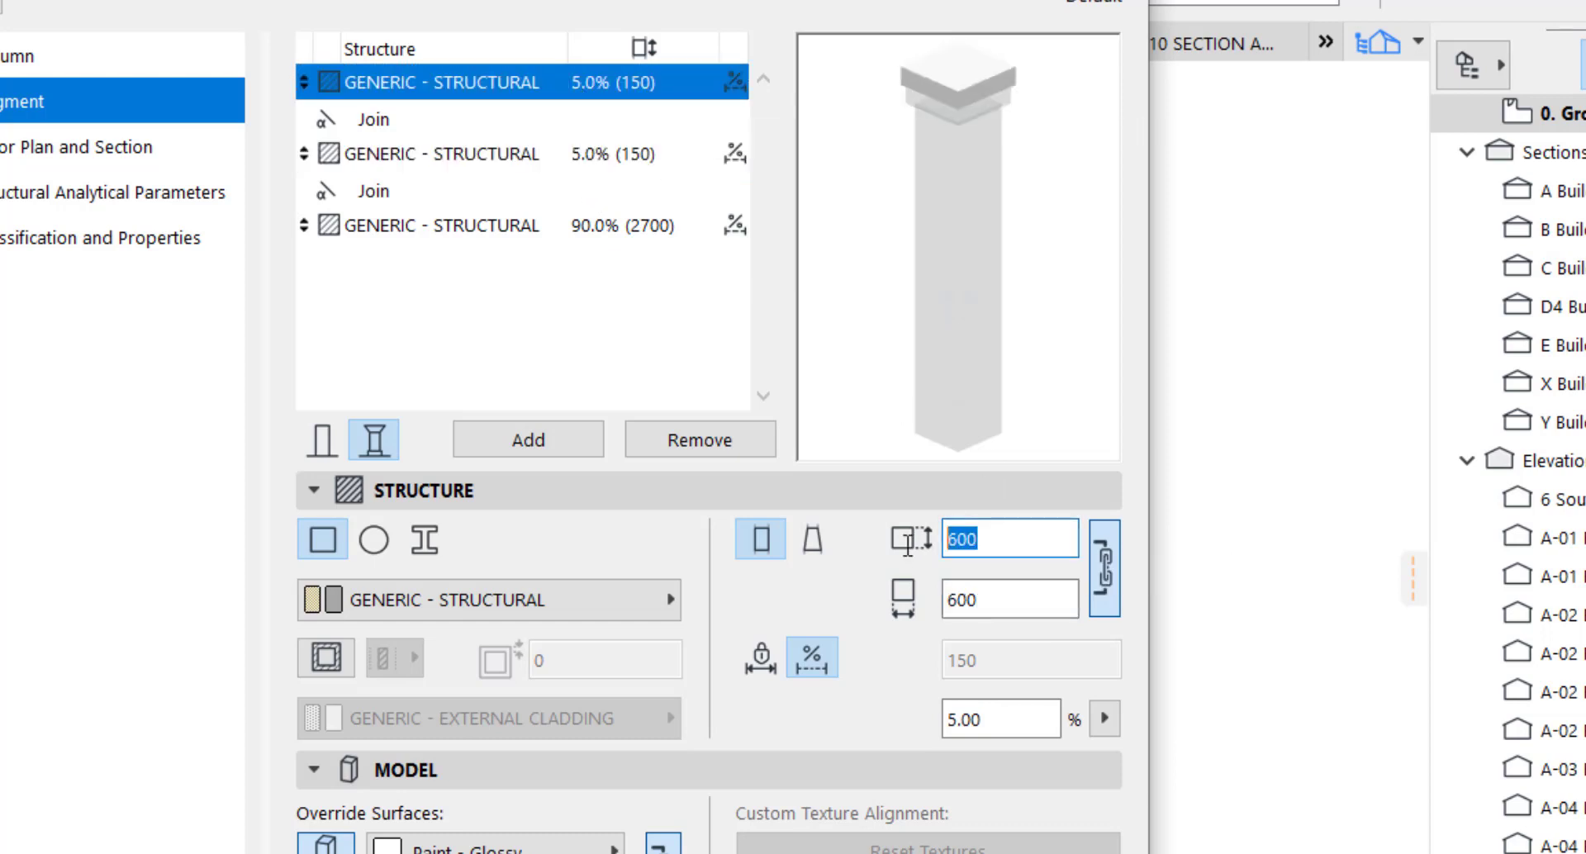
pyautogui.click(993, 600)
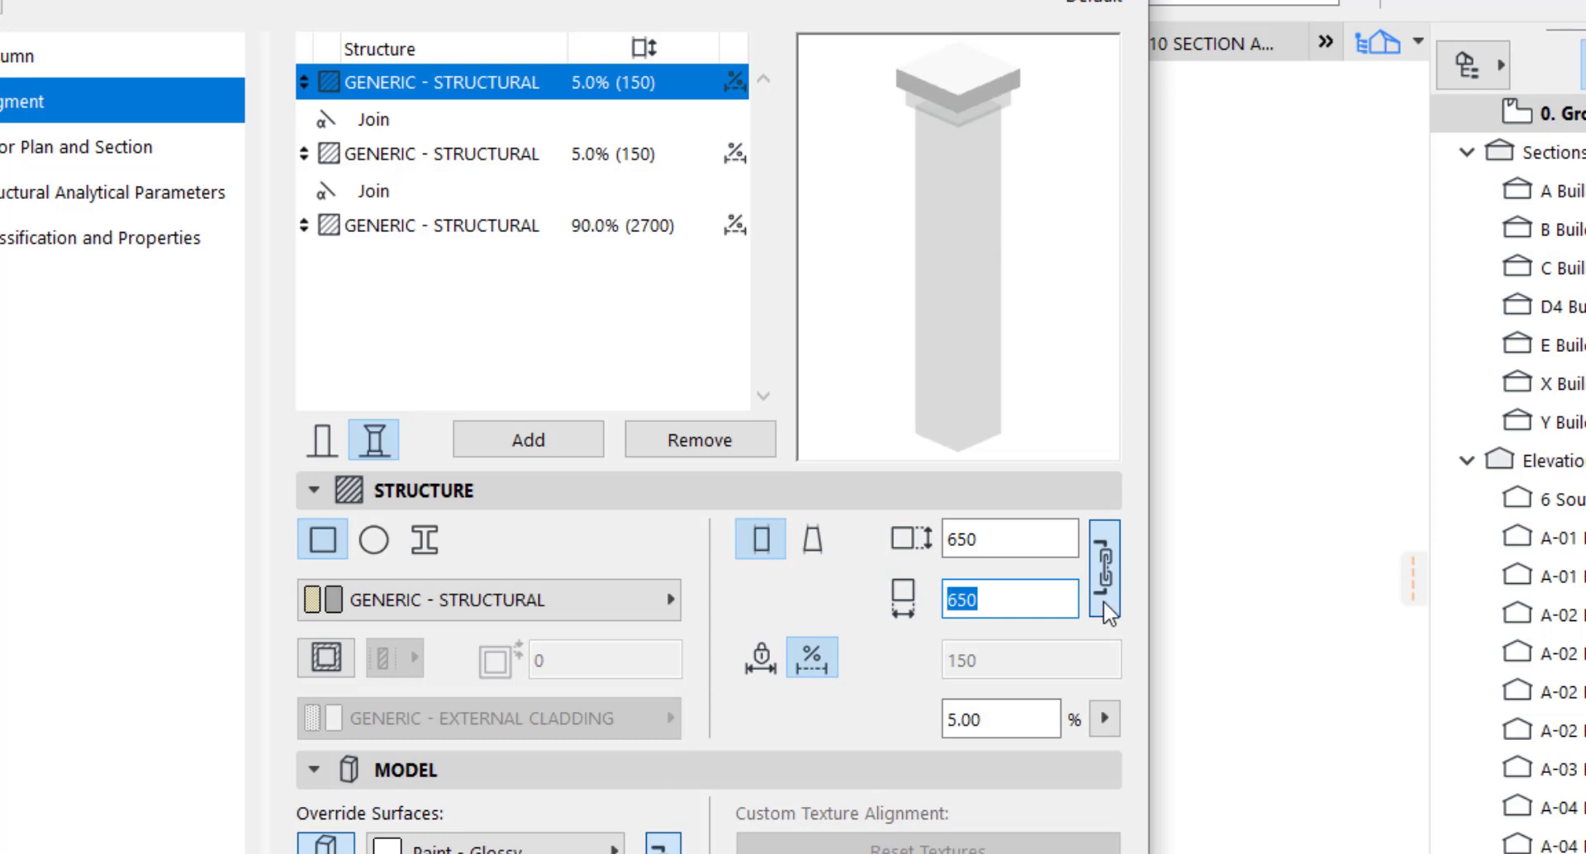
pyautogui.click(500, 165)
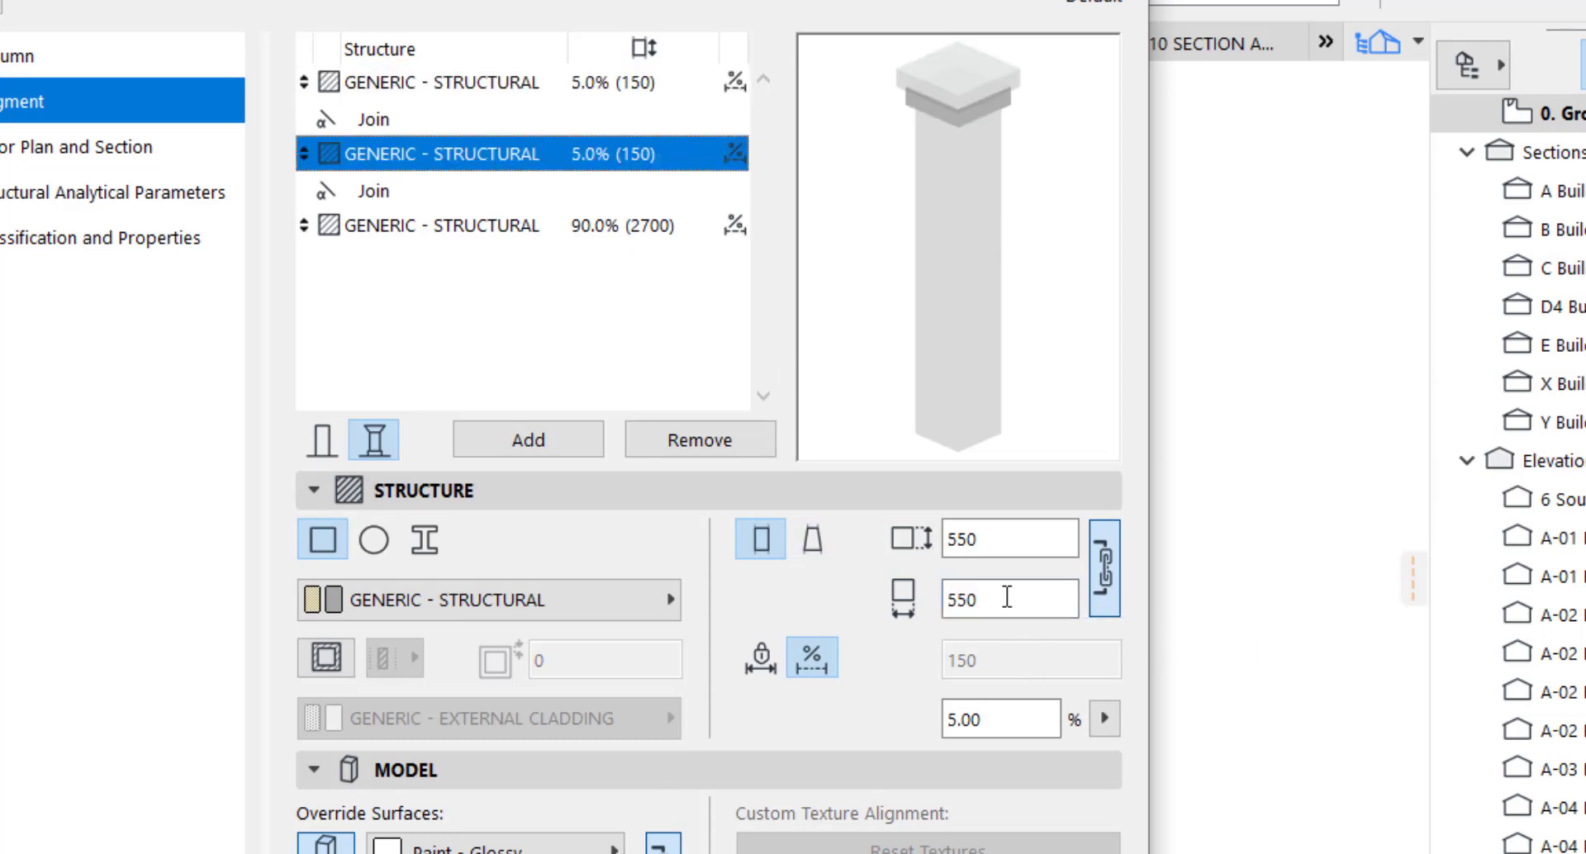
# Step: Override the surfaces of the column's lowest segment with Brick - Brown and accept the column settings
pyautogui.click(468, 232)
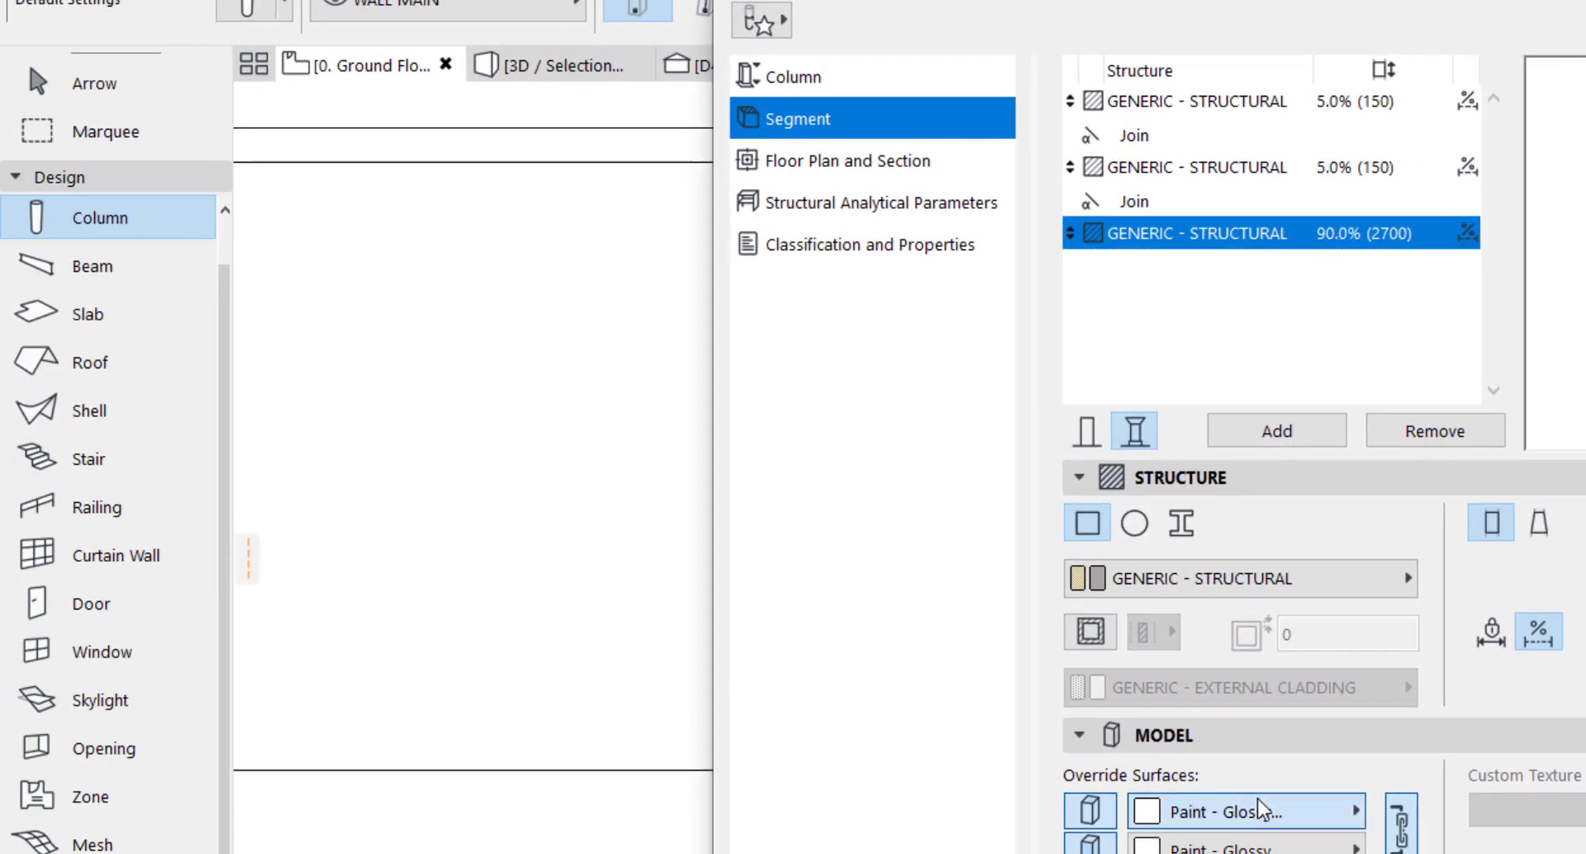
pyautogui.click(1262, 808)
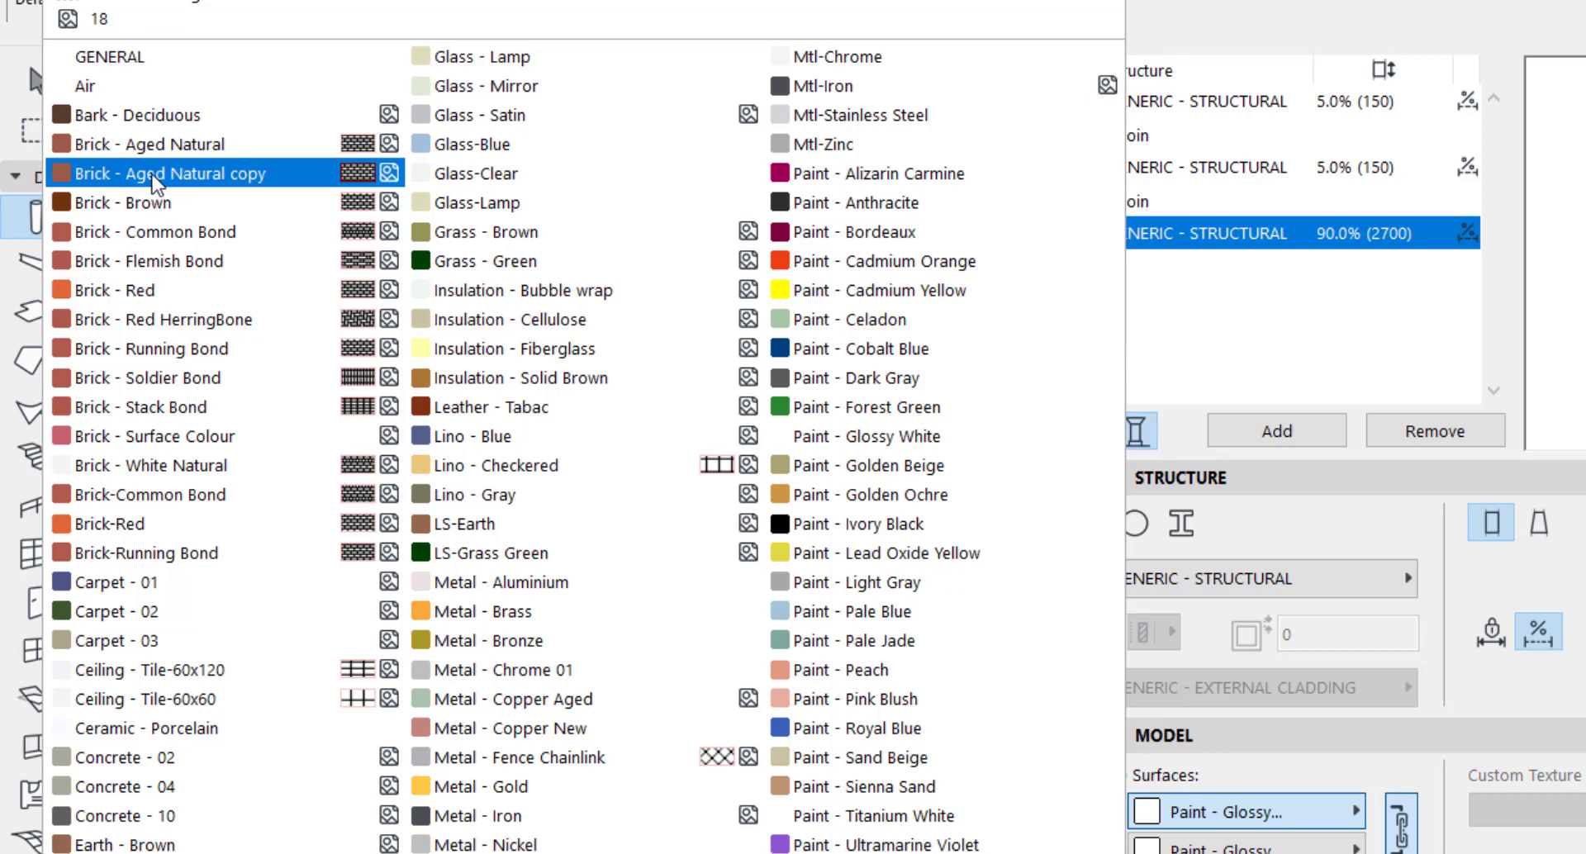
pyautogui.click(157, 175)
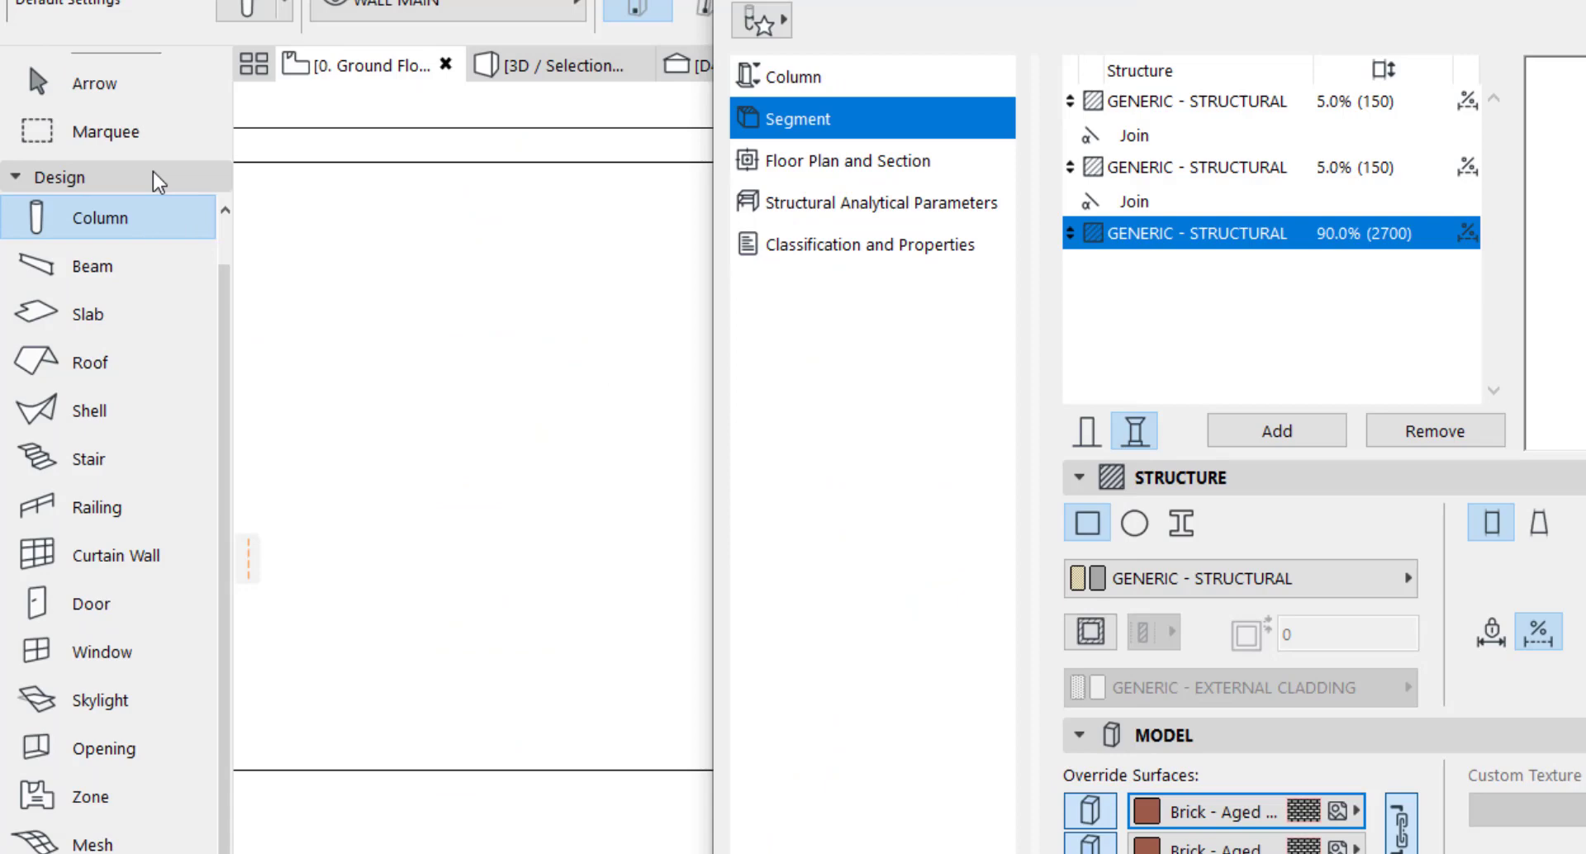
pyautogui.click(1304, 812)
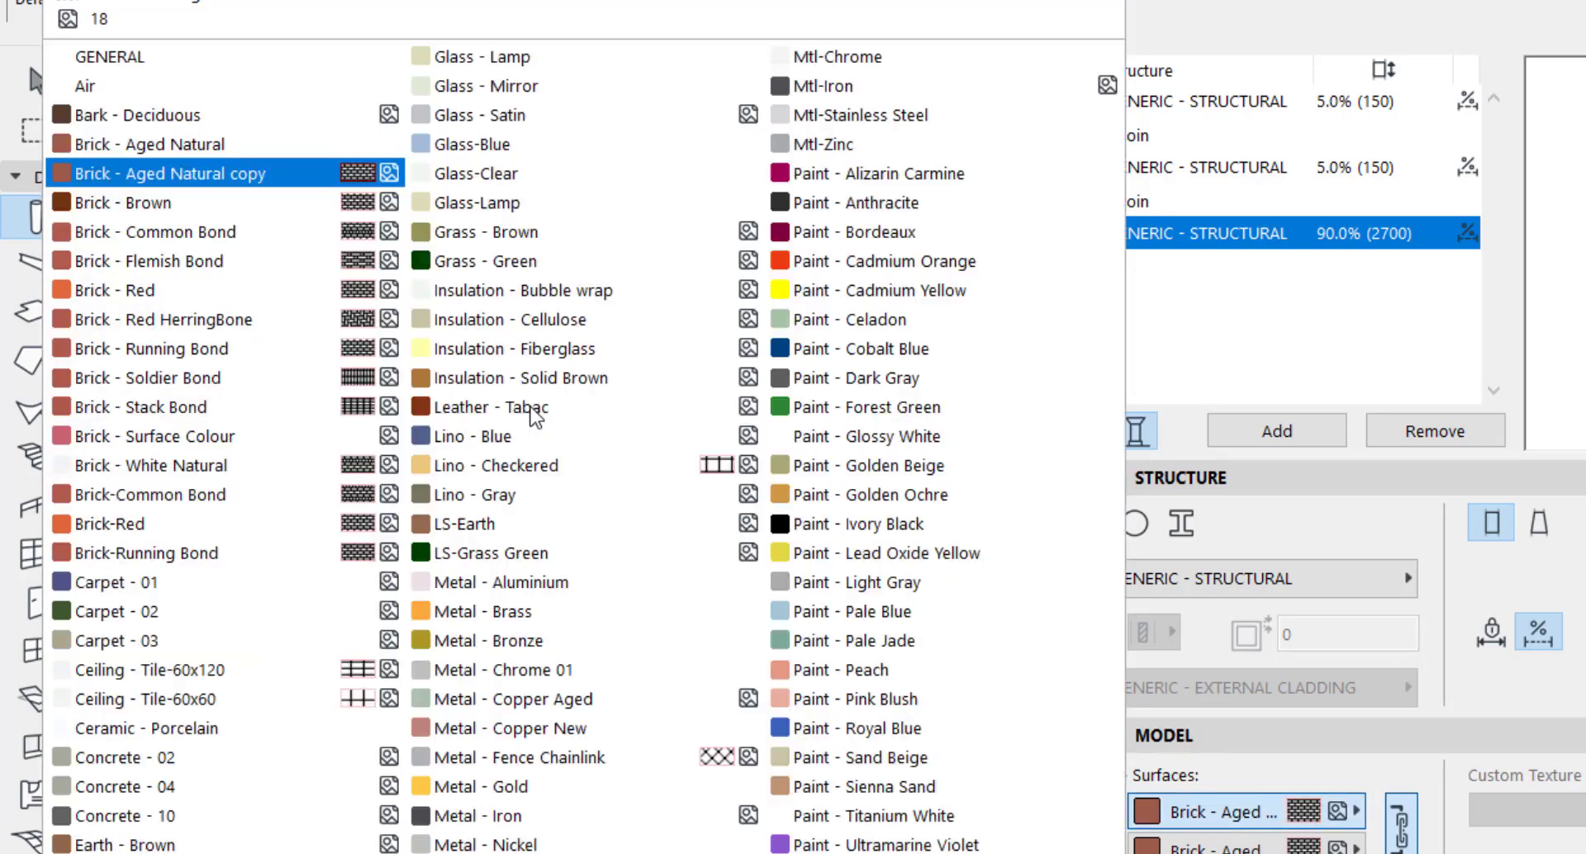
pyautogui.click(170, 204)
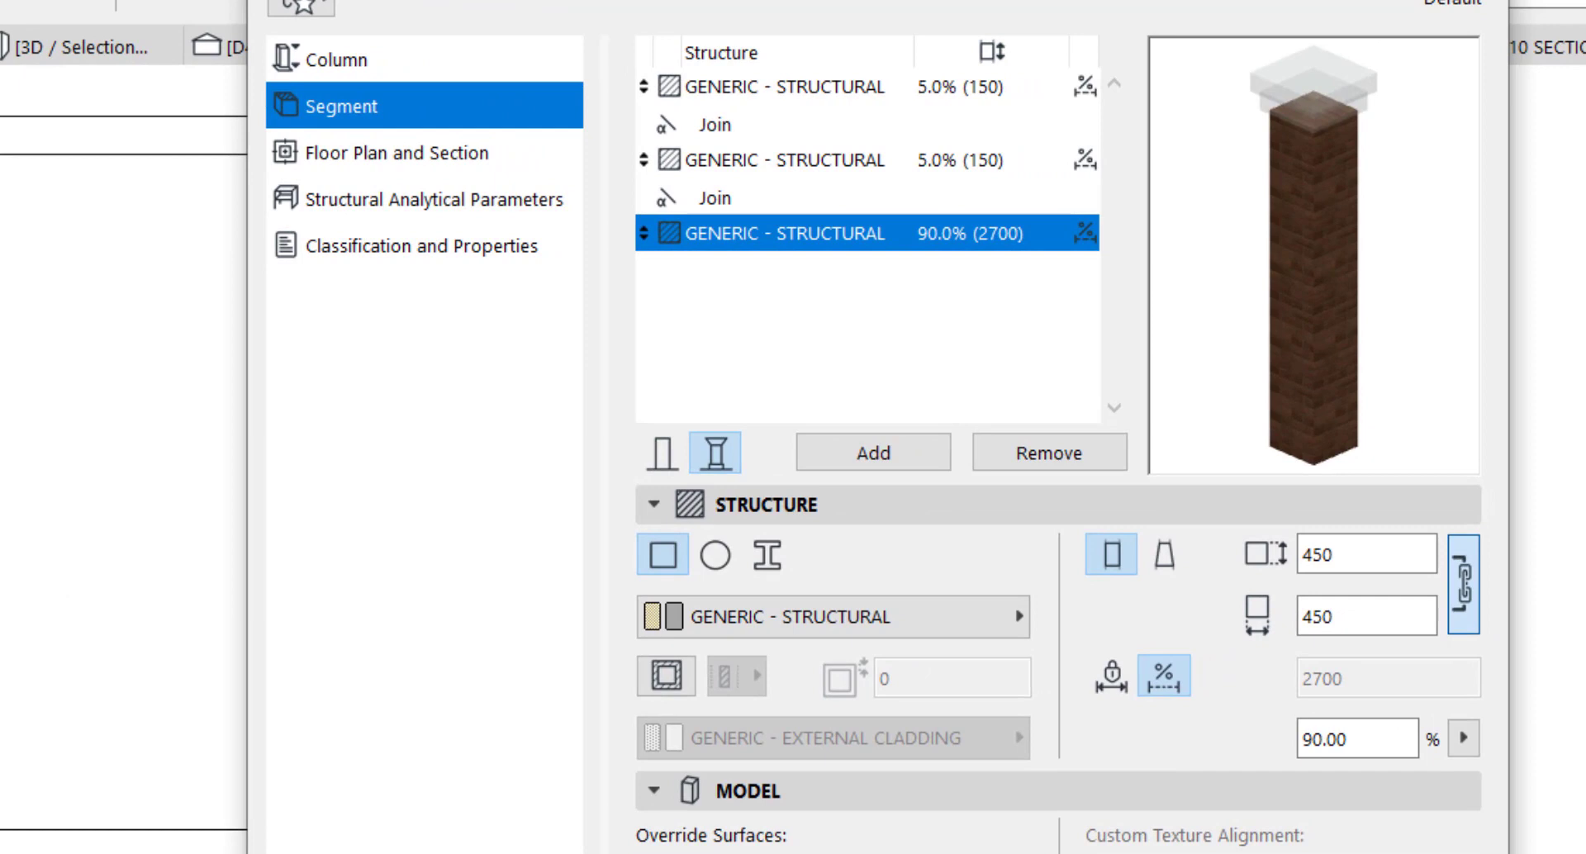
pyautogui.click(891, 158)
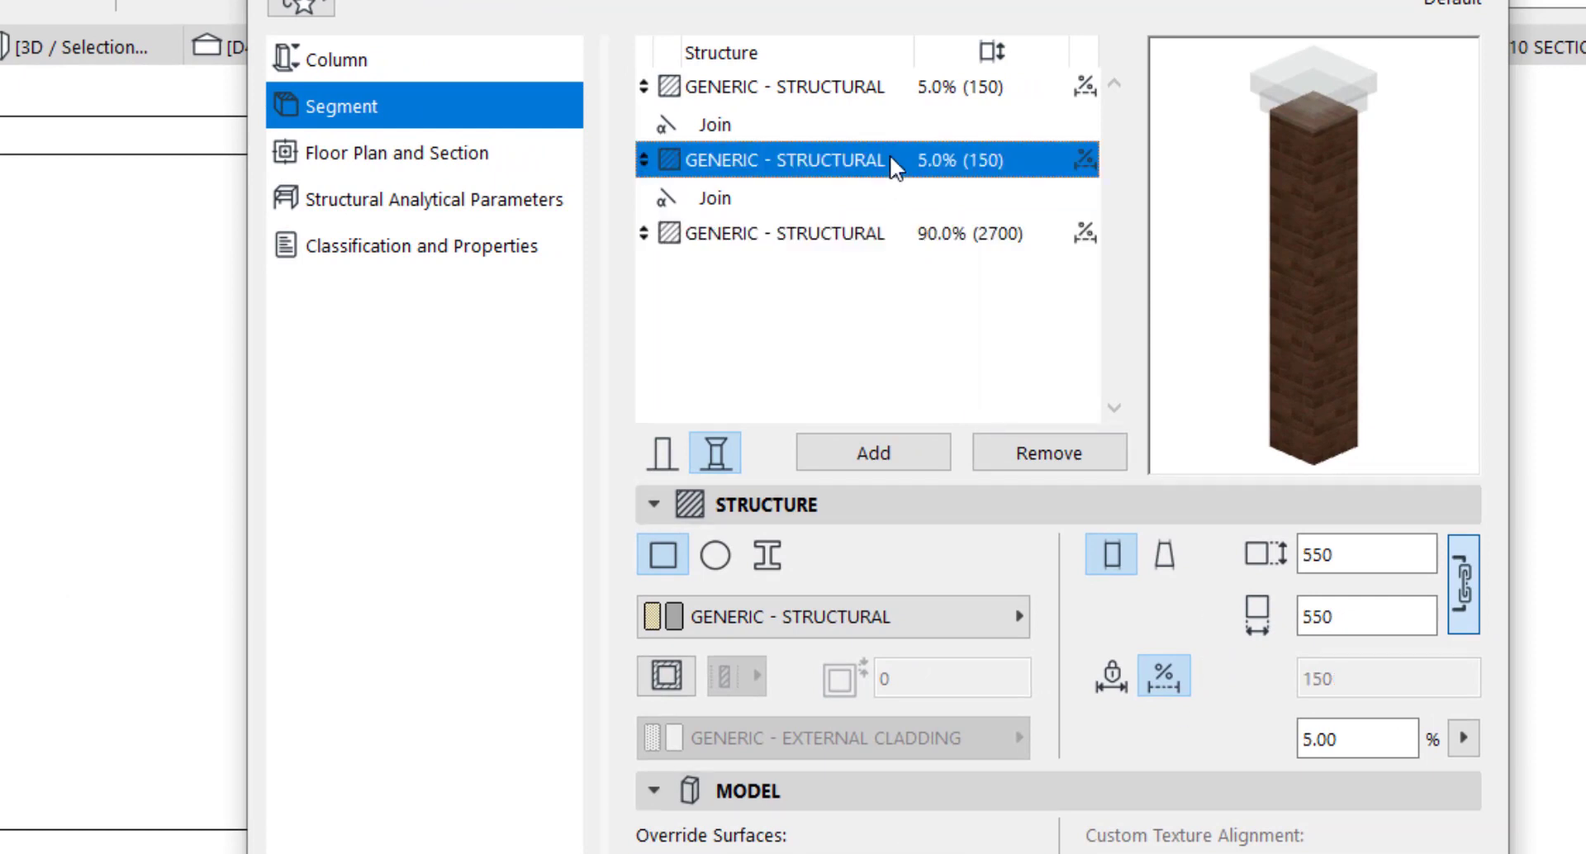
pyautogui.click(880, 93)
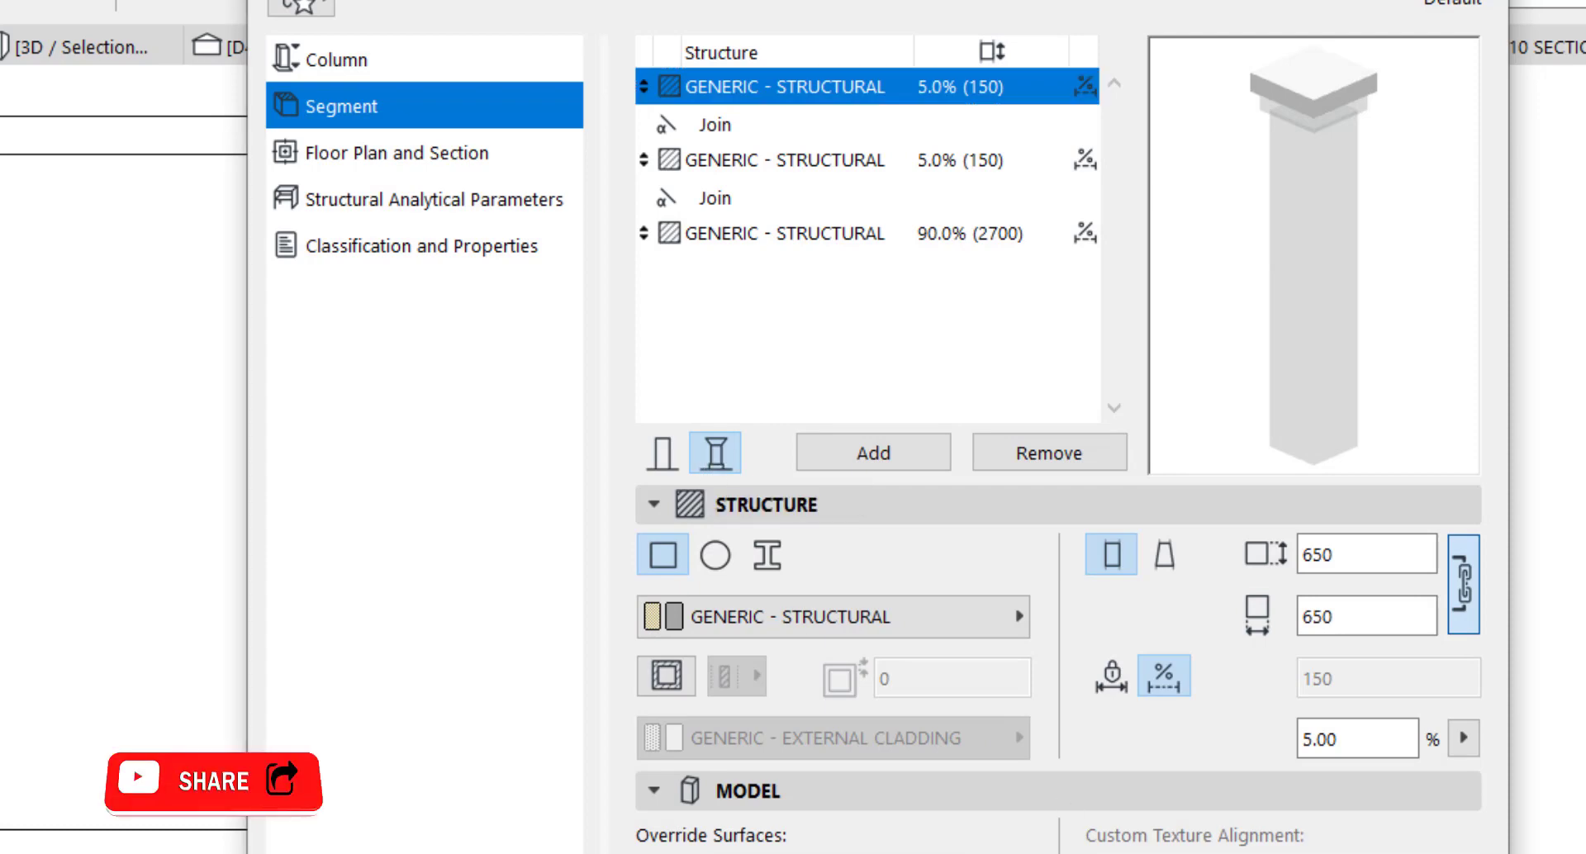
pyautogui.click(1149, 760)
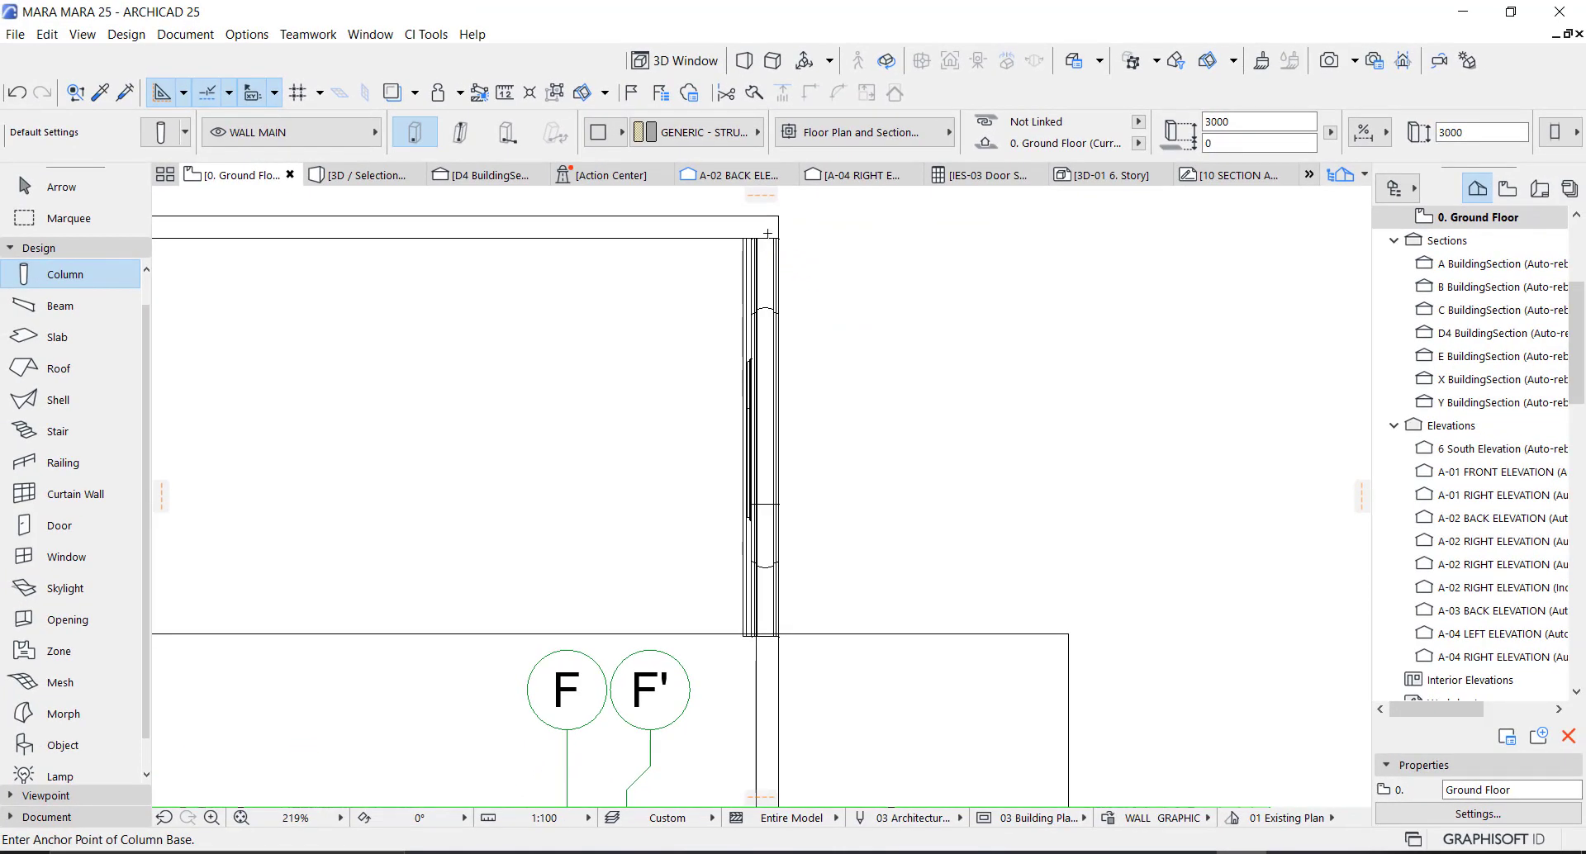
# Step: Place the column on the boundary wall corner at the upper end of the fence panel and show both in 3D
pyautogui.click(767, 233)
pyautogui.moveTo(780, 320); pyautogui.dragTo(808, 490, button='middle')
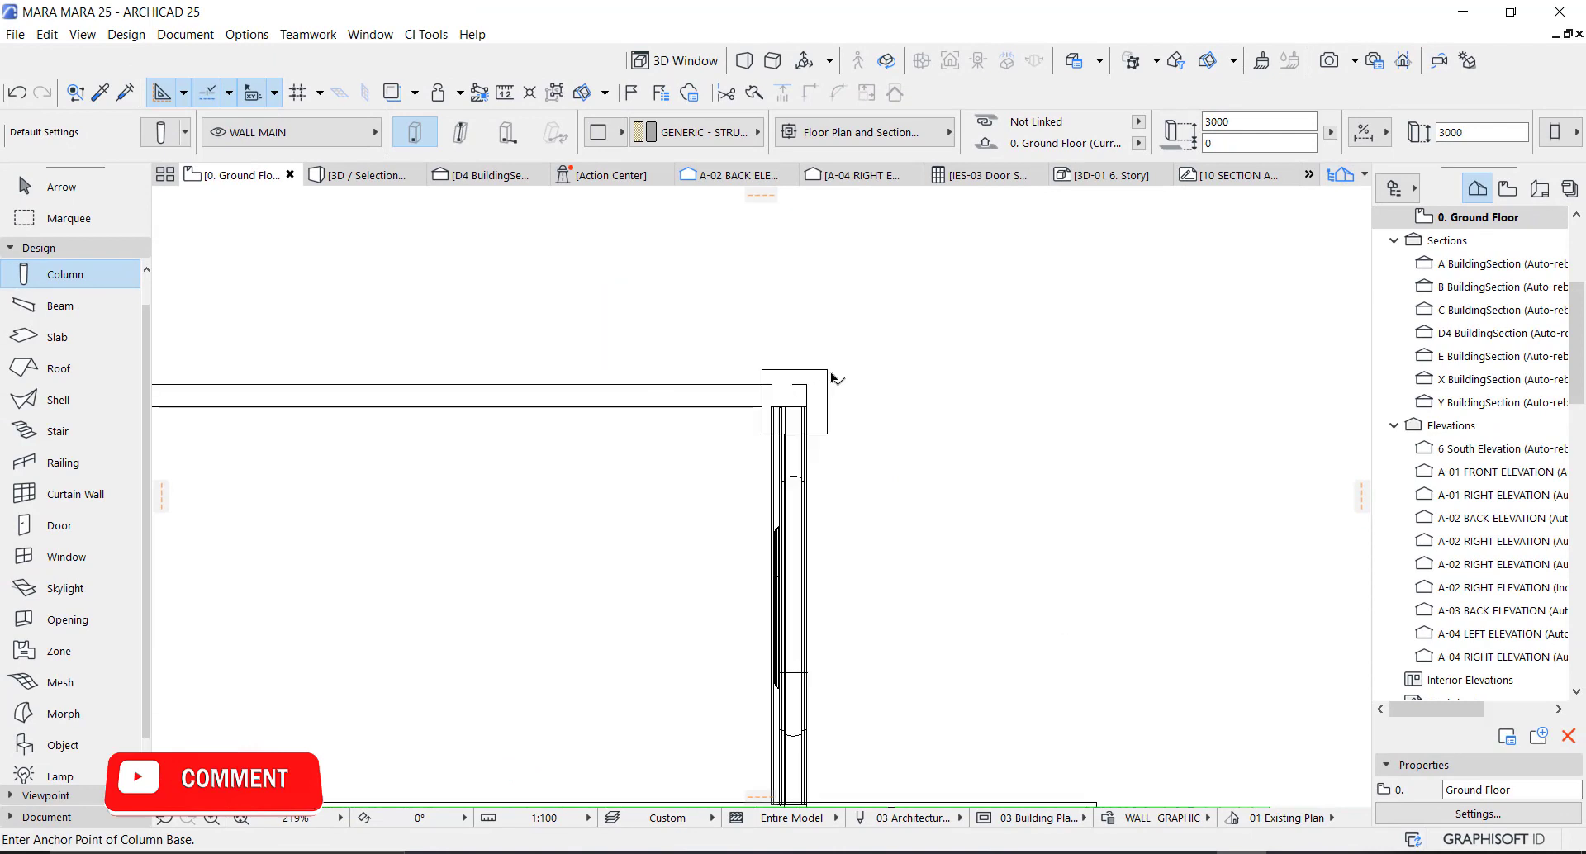
pyautogui.press('Escape')
pyautogui.click(818, 401)
pyautogui.press('F5')
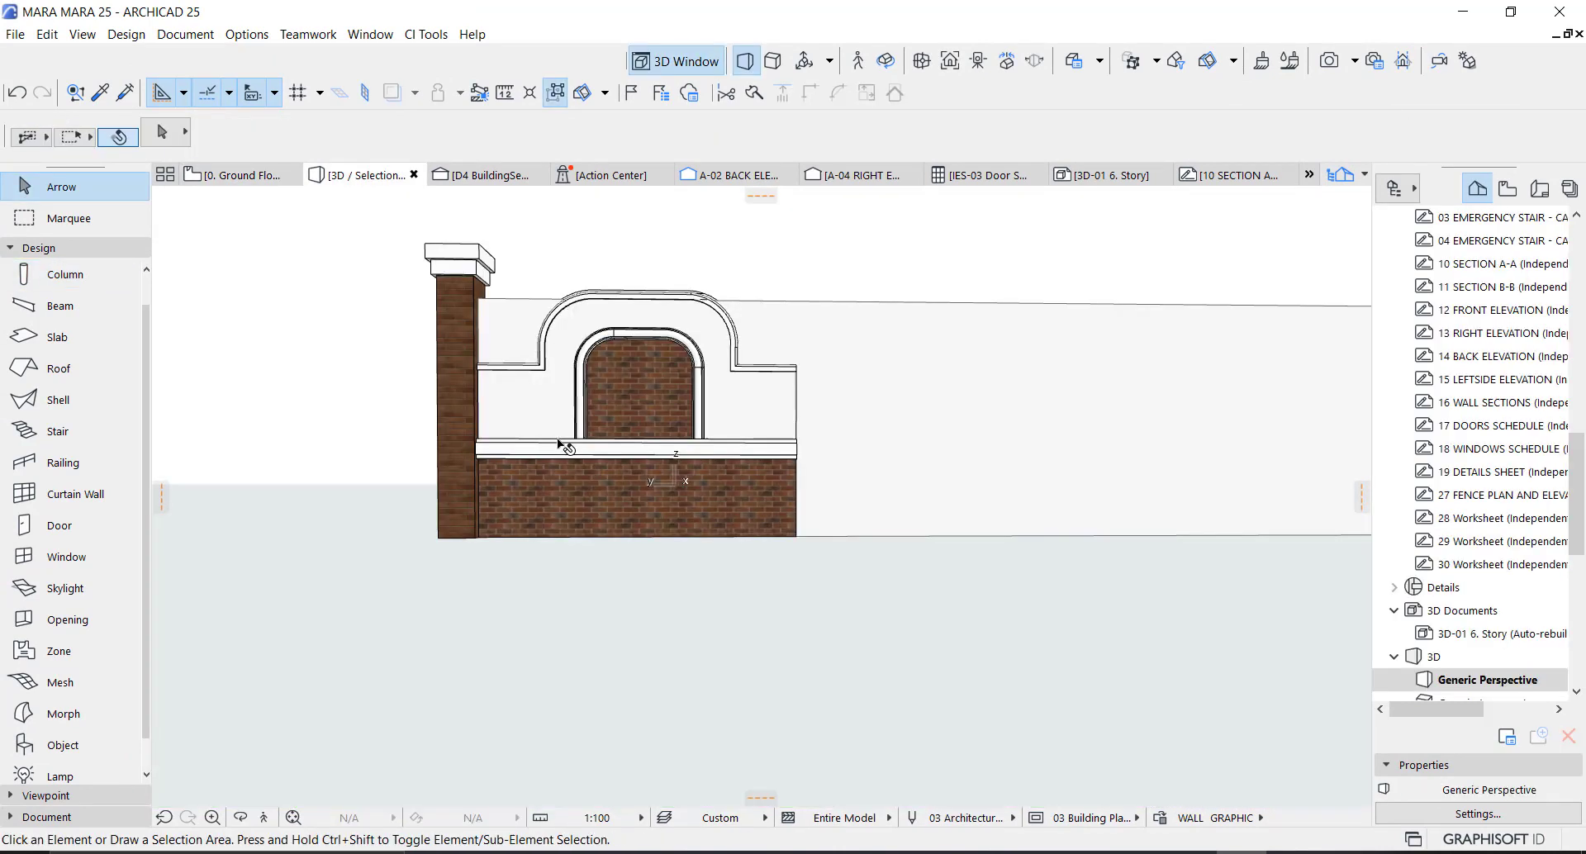
# Step: Reduce the flexible height of the placed column's topmost segment to 2.5 %
pyautogui.click(564, 447)
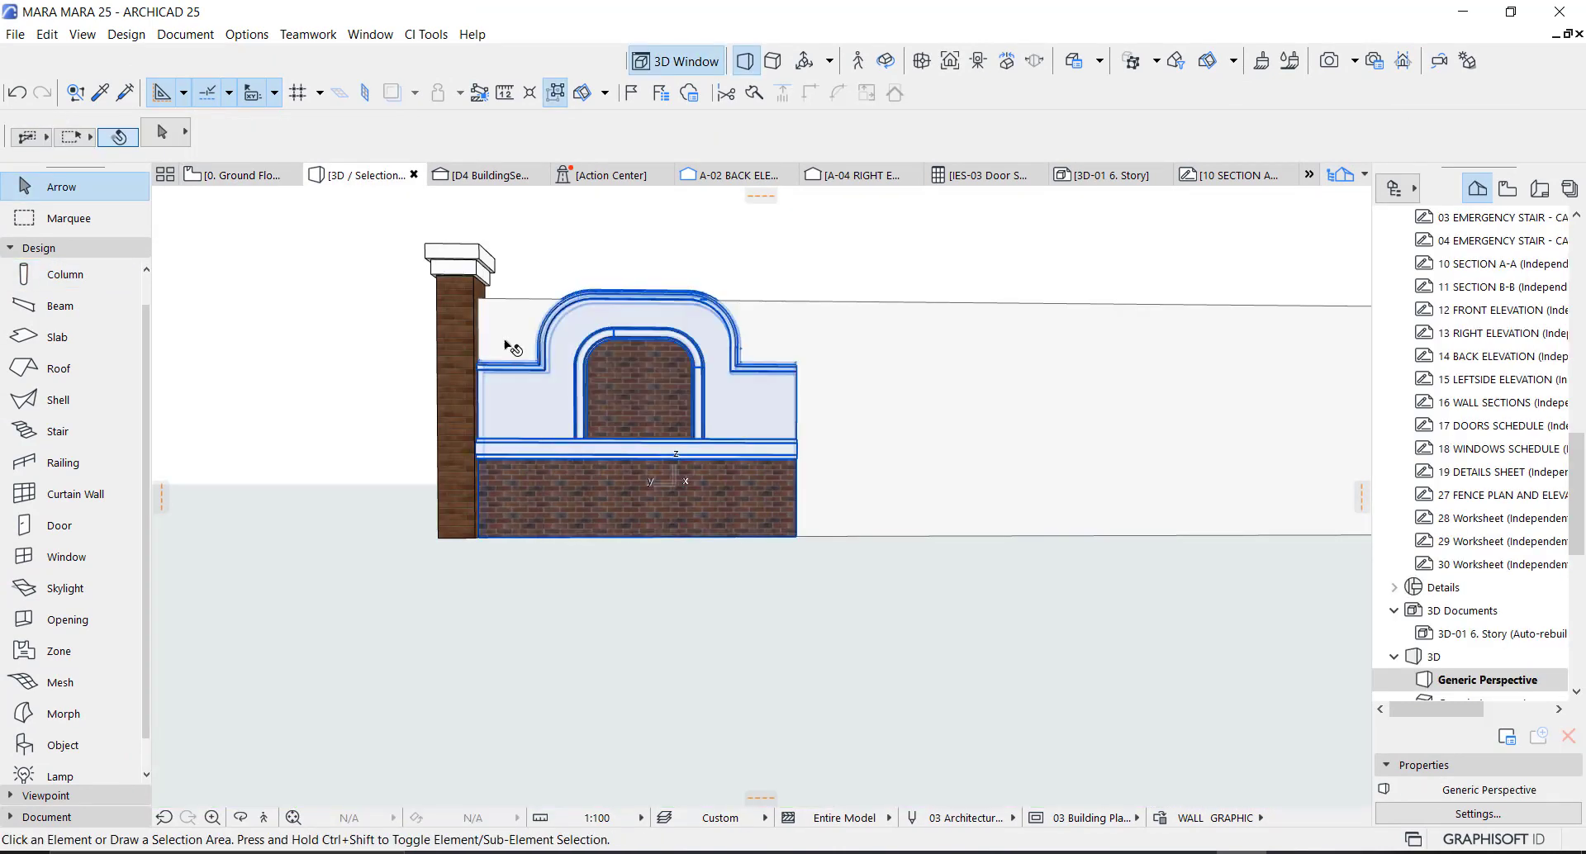
pyautogui.click(471, 286)
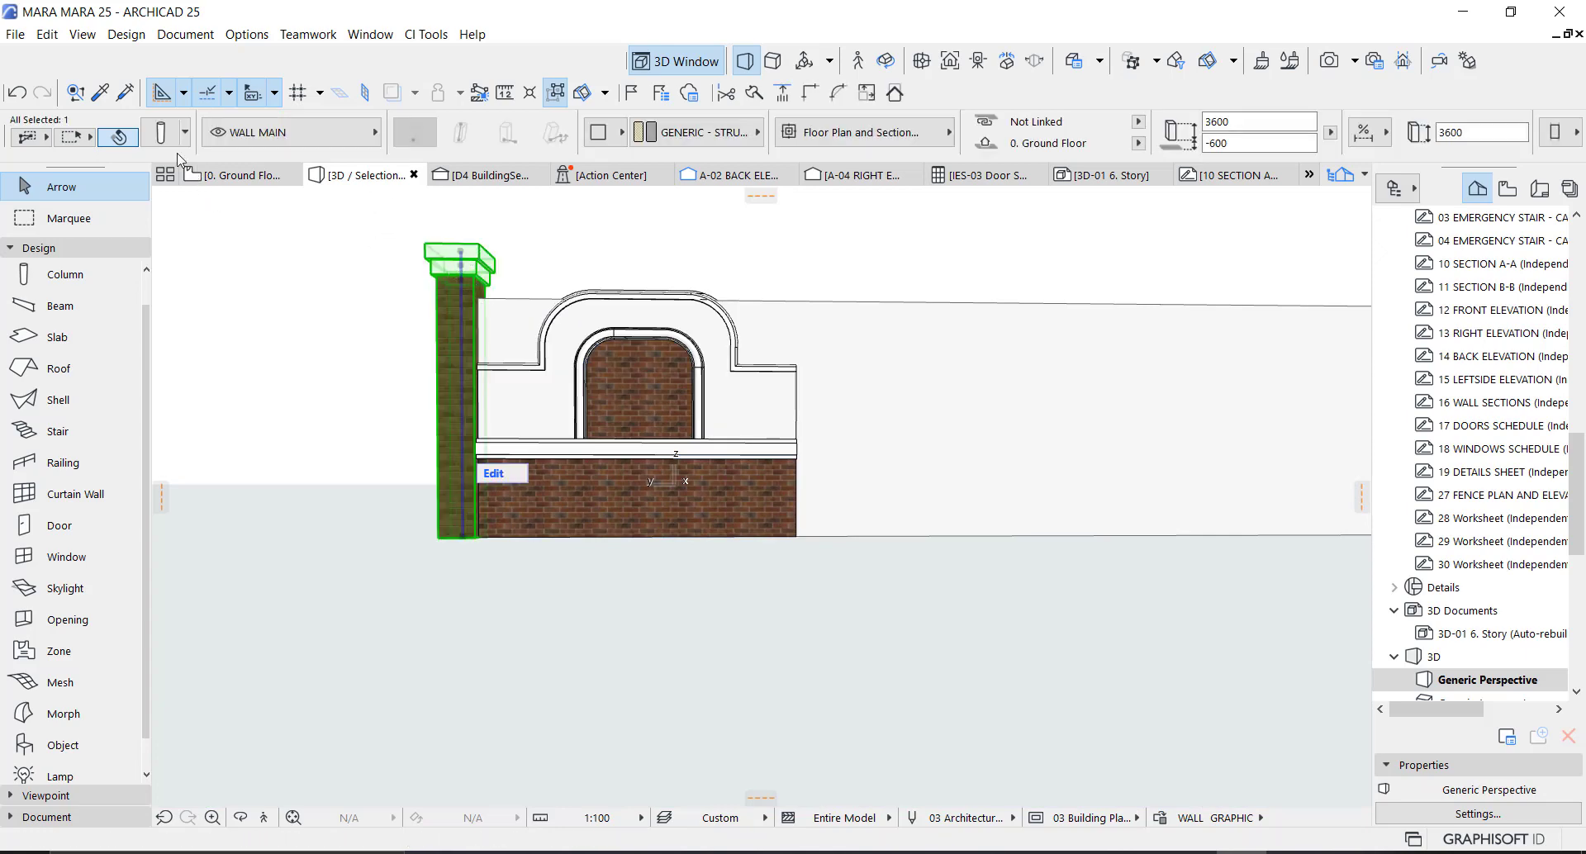
pyautogui.hotkey('ctrl', 't')
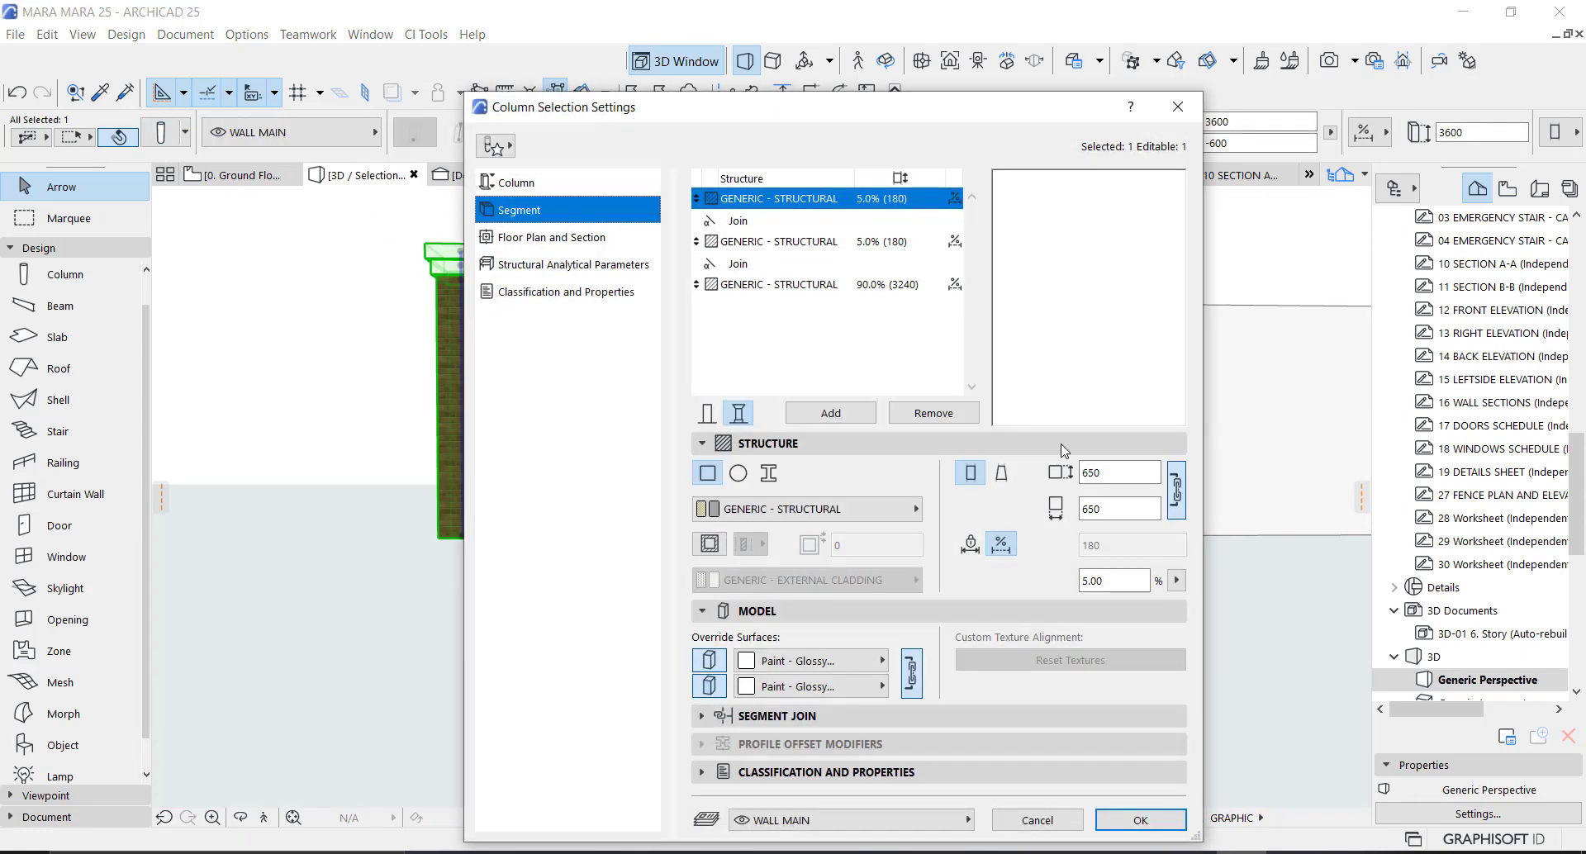
pyautogui.doubleClick(1107, 581)
pyautogui.write('2')
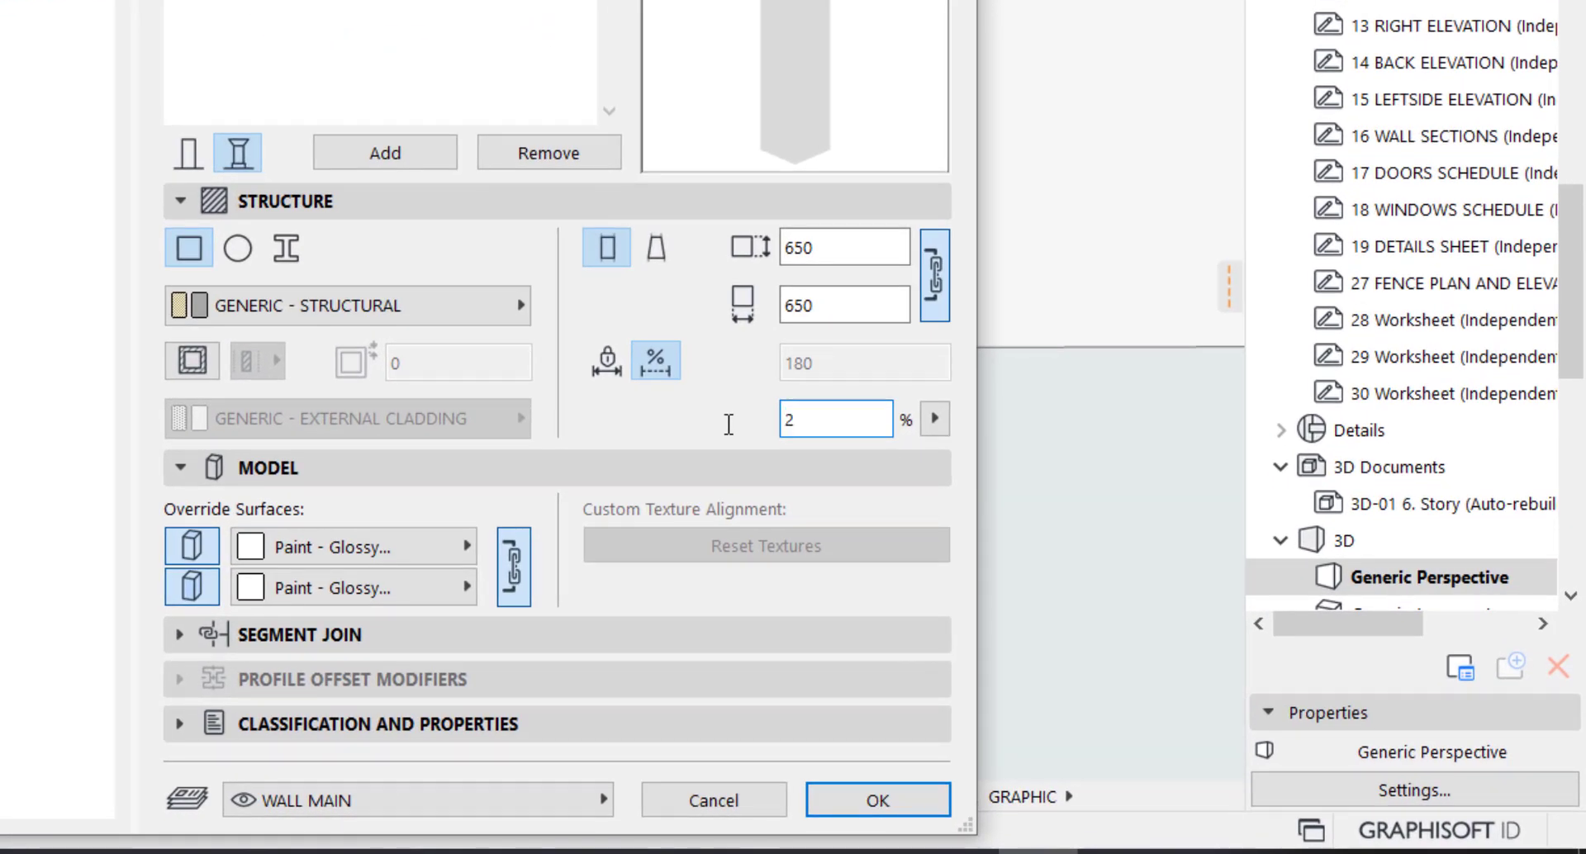
pyautogui.write('.5')
pyautogui.click(545, 4)
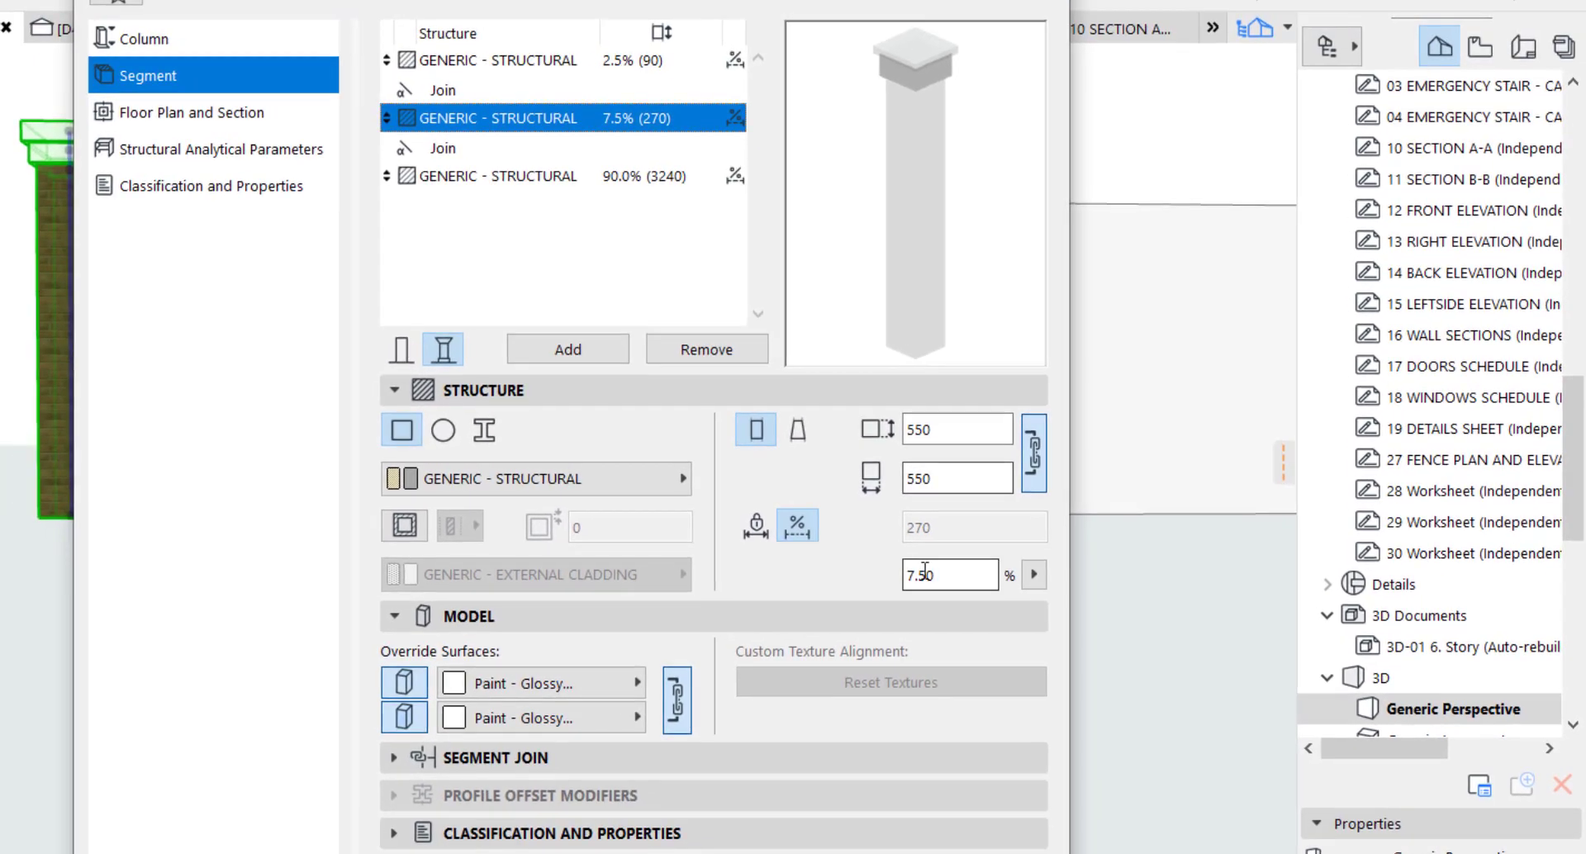
# Step: Set the flexible height of the segment beneath the topmost one to 2.5 % and apply it to the placed column
pyautogui.doubleClick(769, 415)
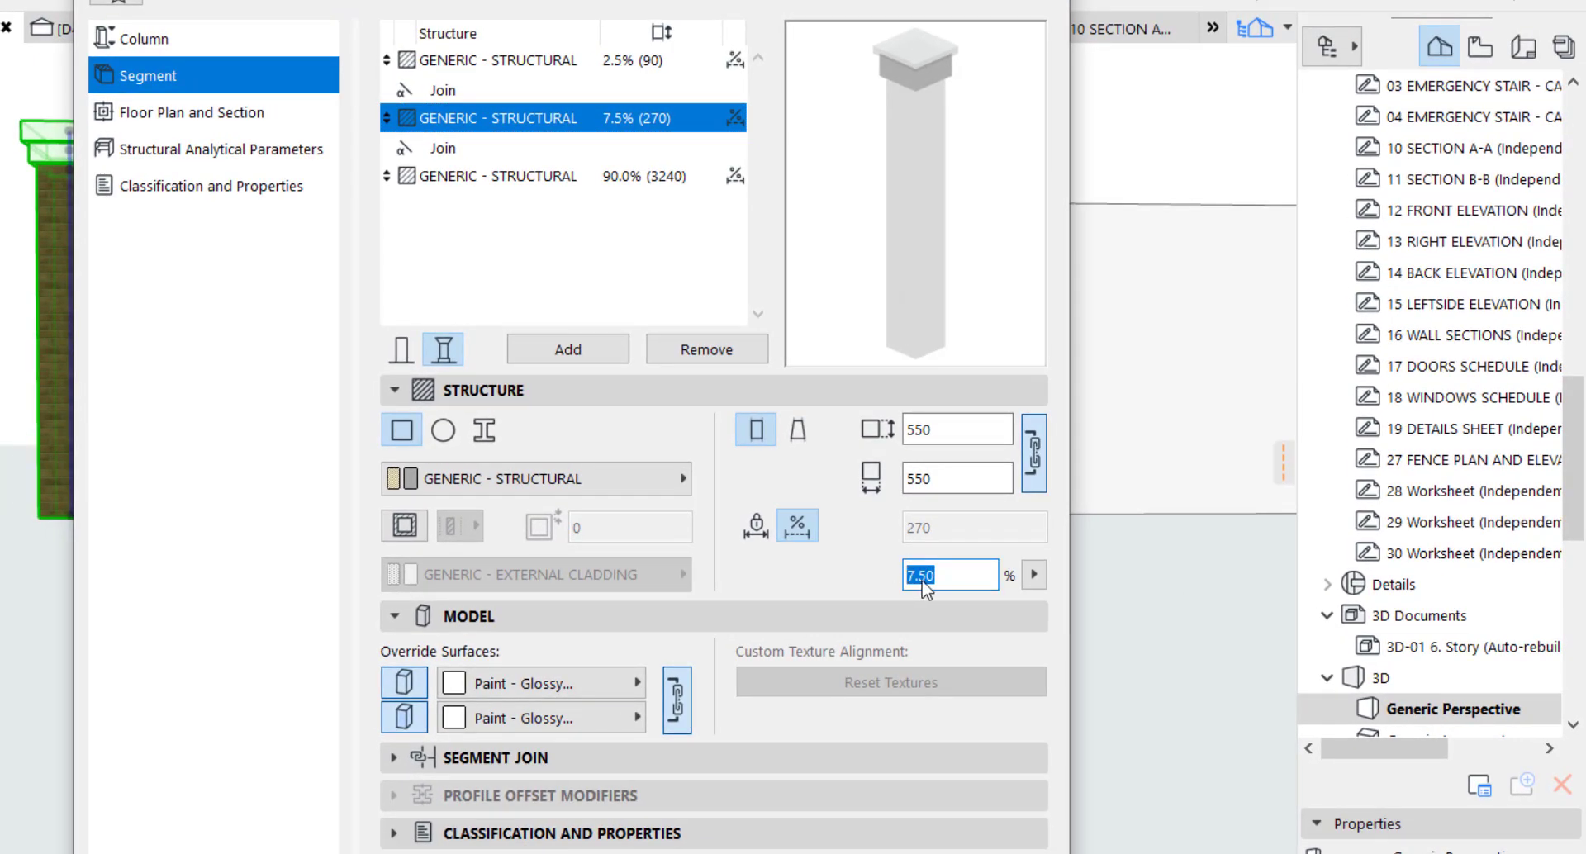
pyautogui.write('2.5')
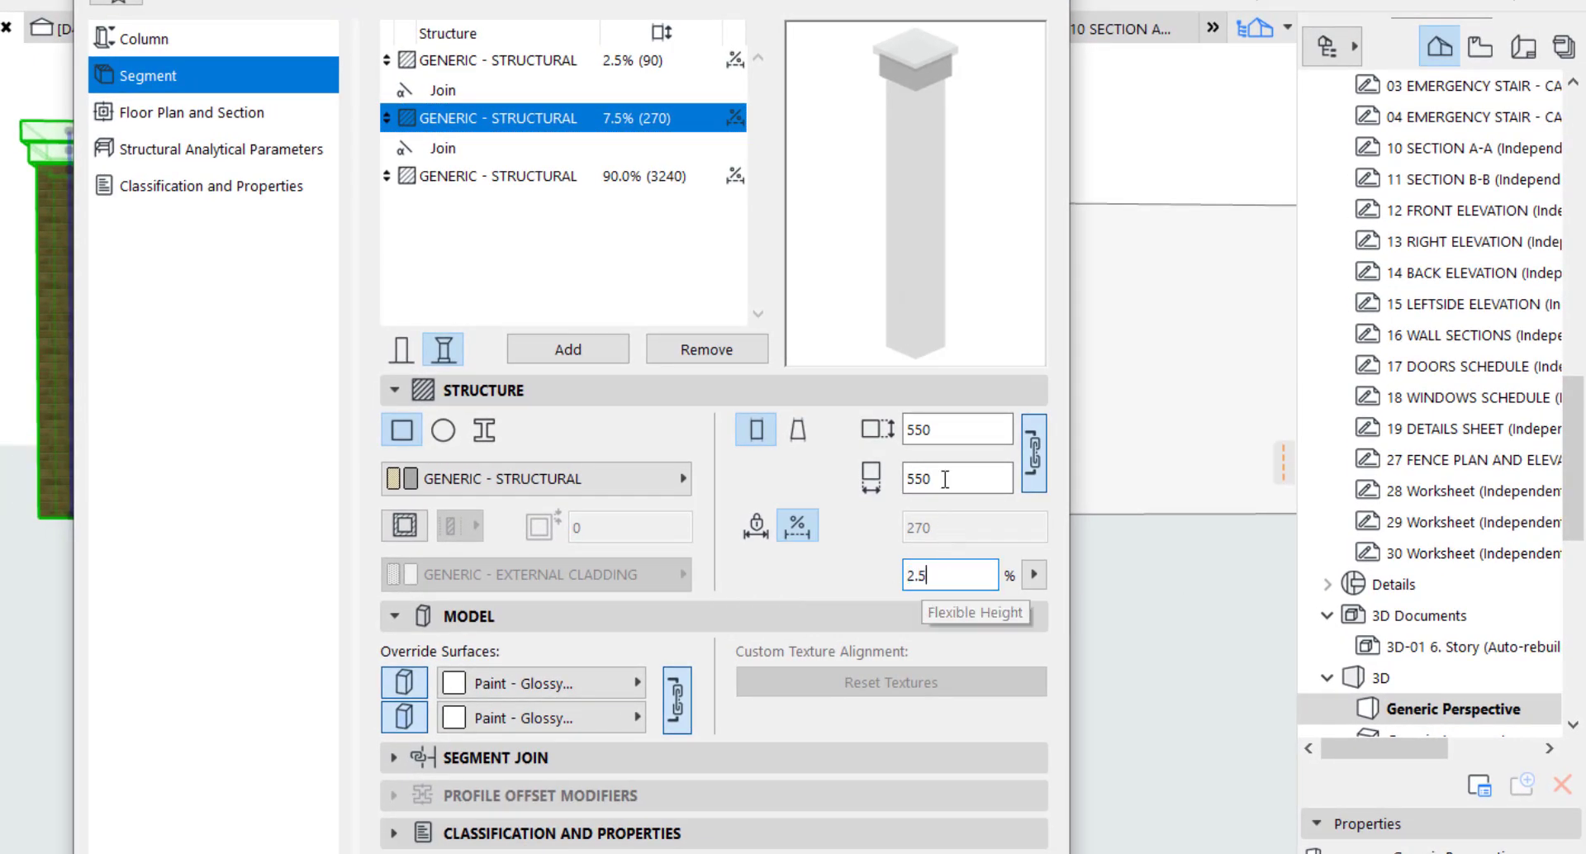
pyautogui.press('Tab')
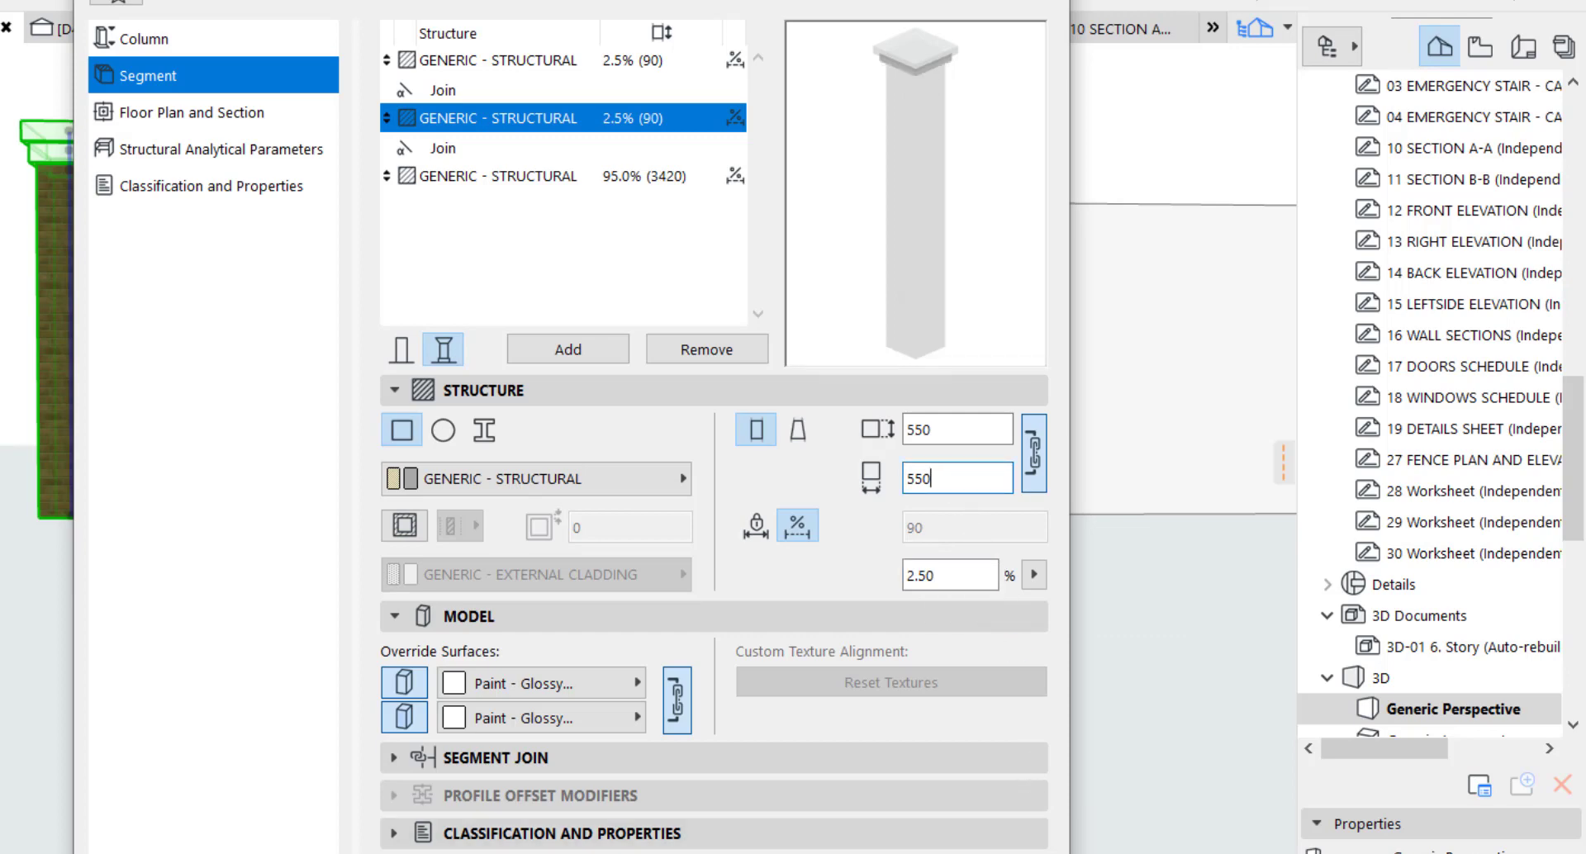
pyautogui.press('Return')
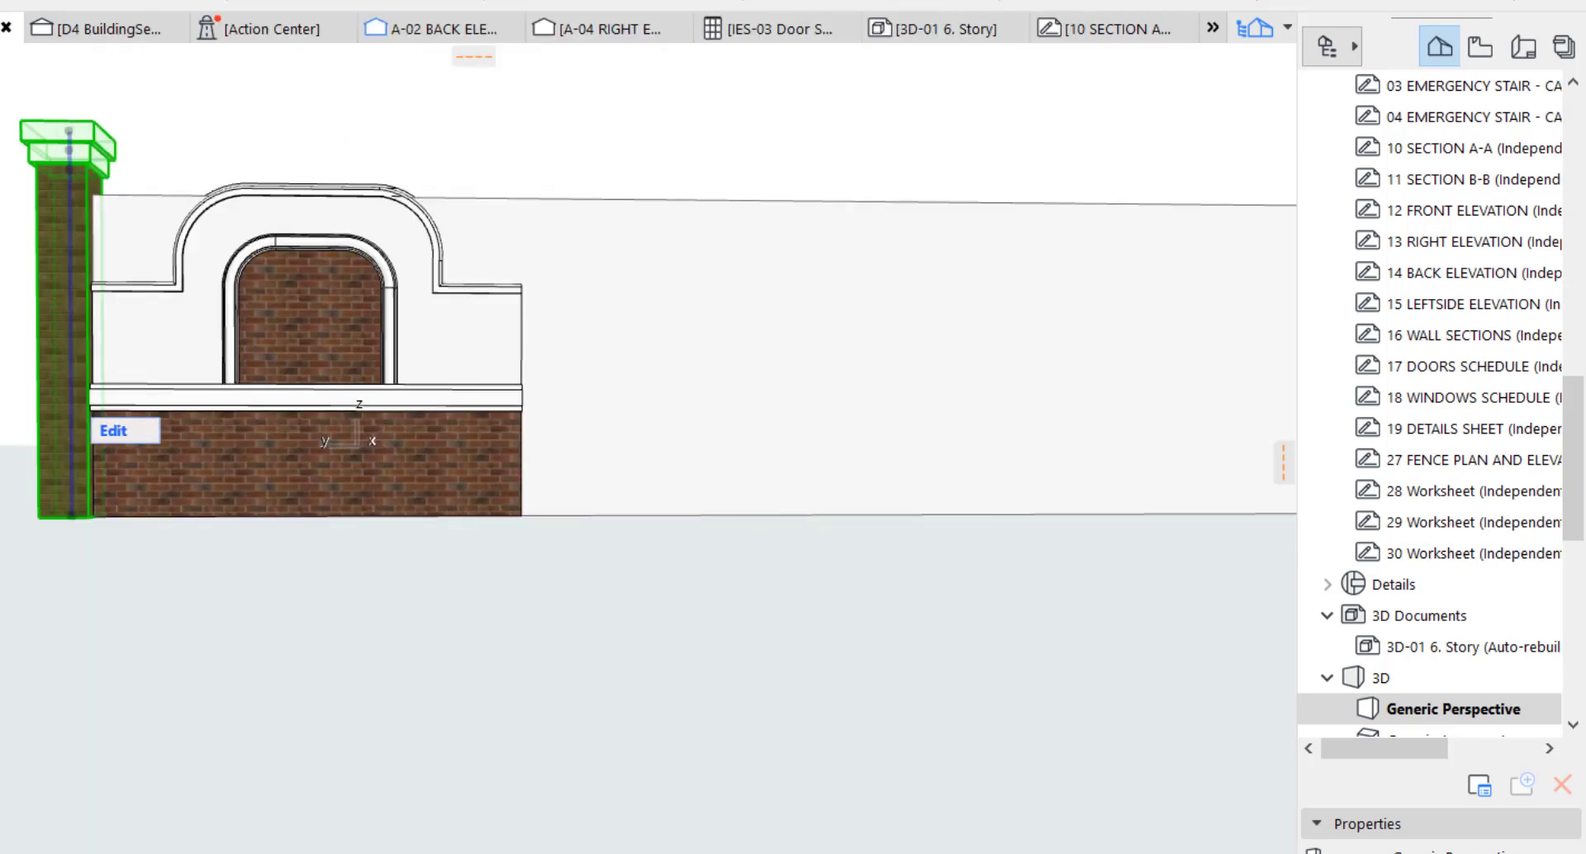
pyautogui.click(94, 567)
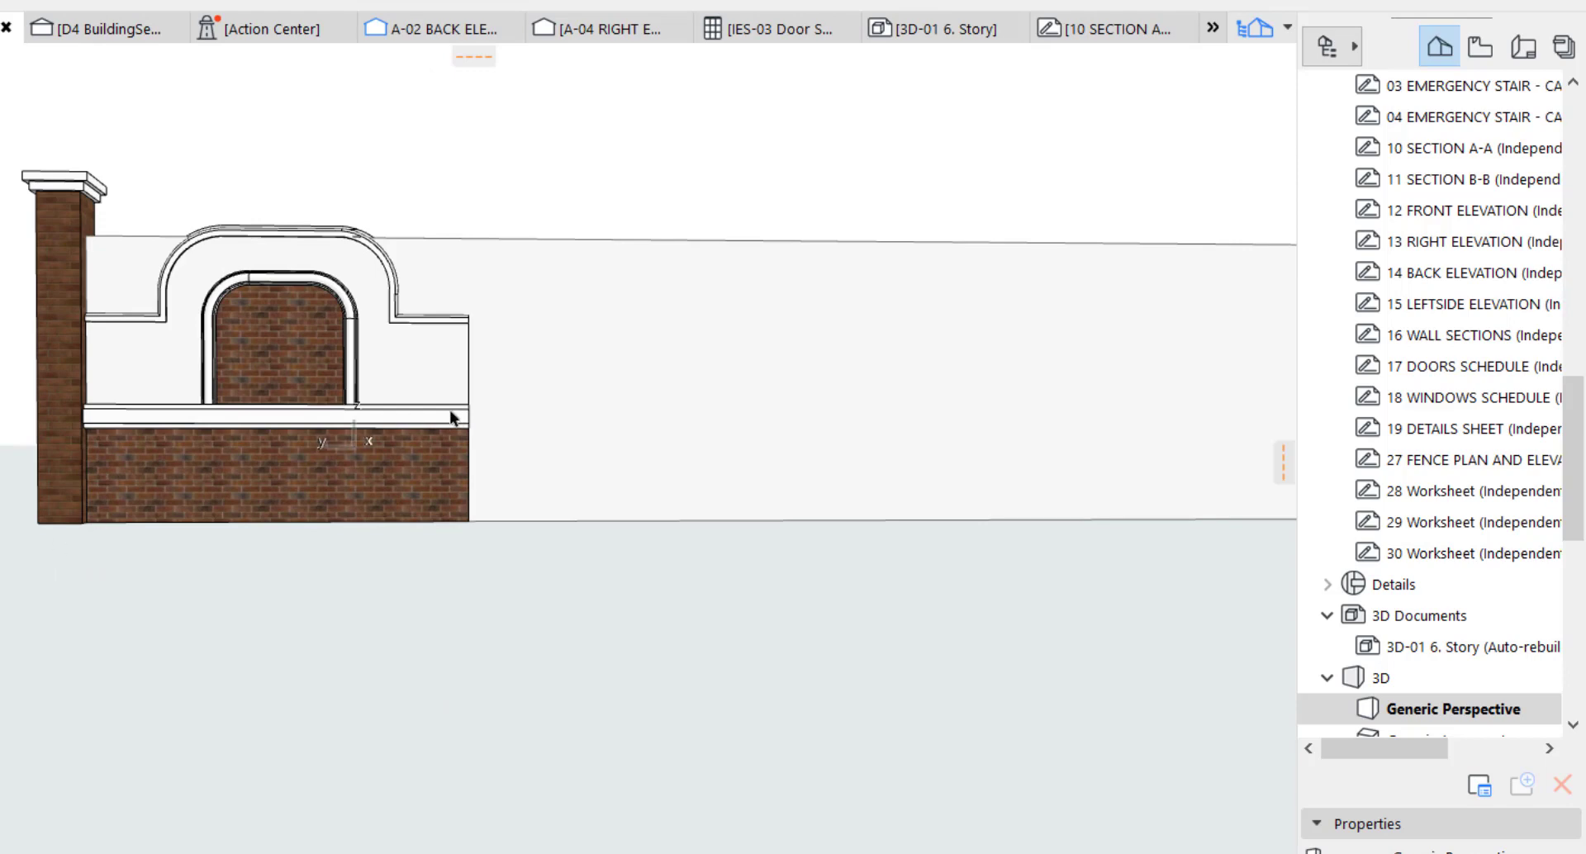
# Step: Set up a Multiply of the fence panel and column on the ground floor plan, using Drag with Spread at 4300 spacing
pyautogui.press('F2')
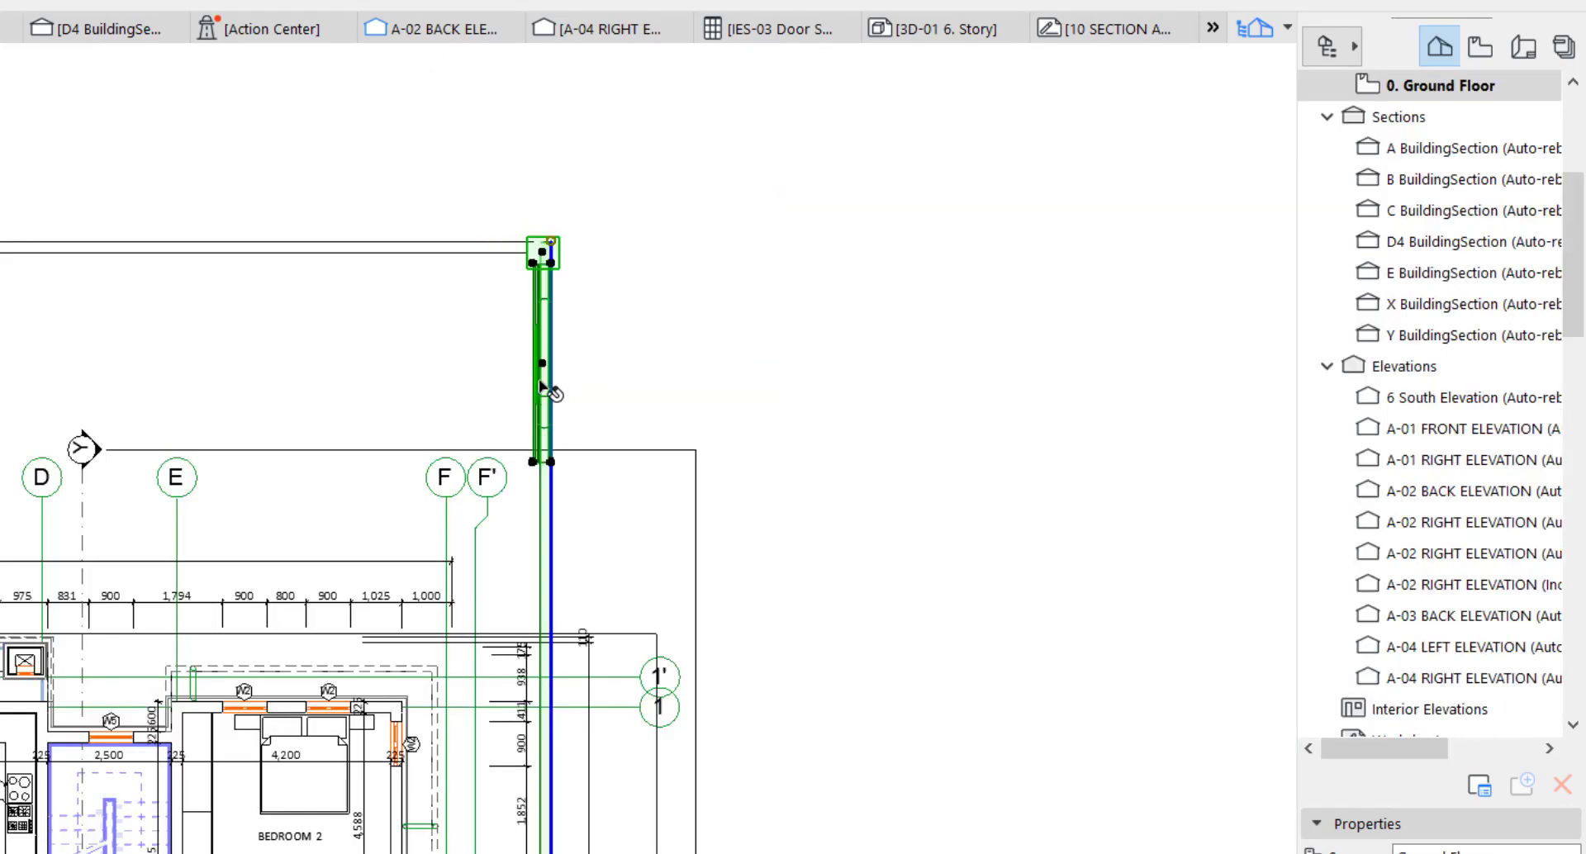
pyautogui.scroll(3, 546, 262)
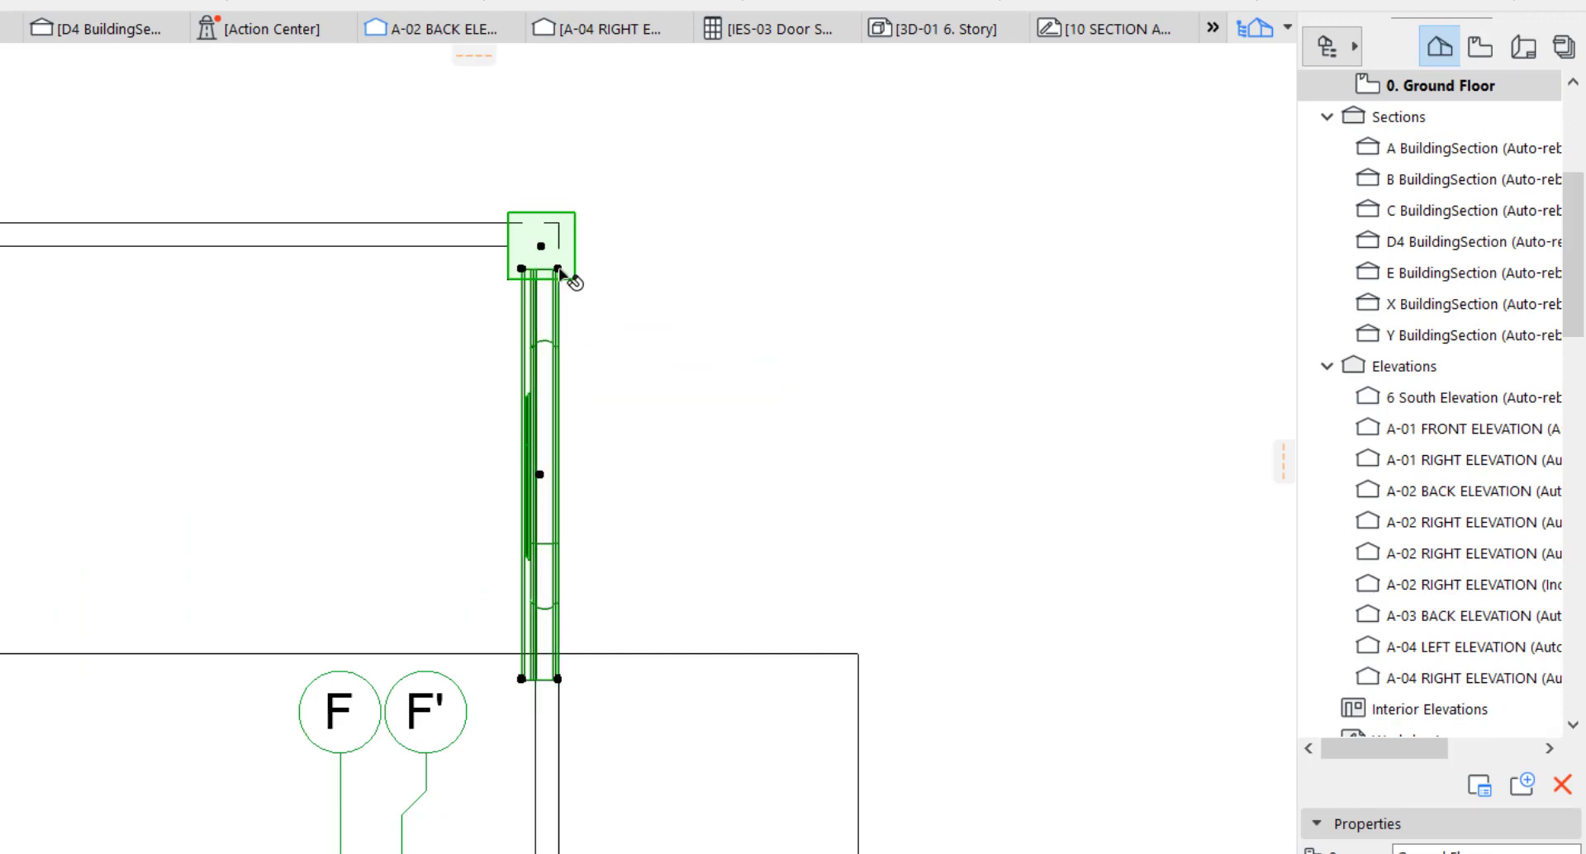
pyautogui.click(556, 269)
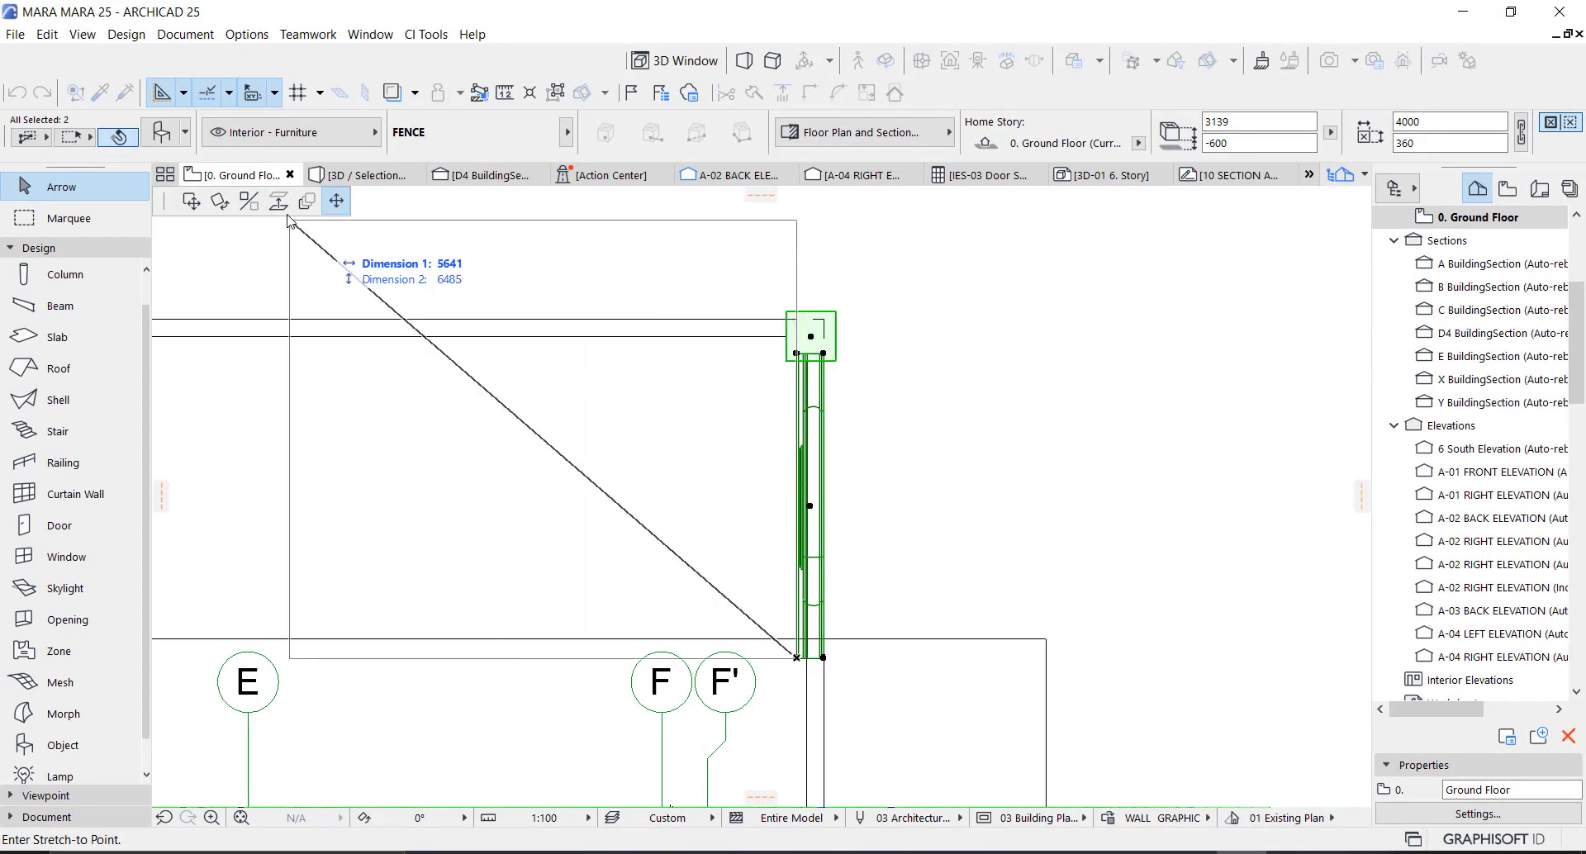
pyautogui.click(305, 203)
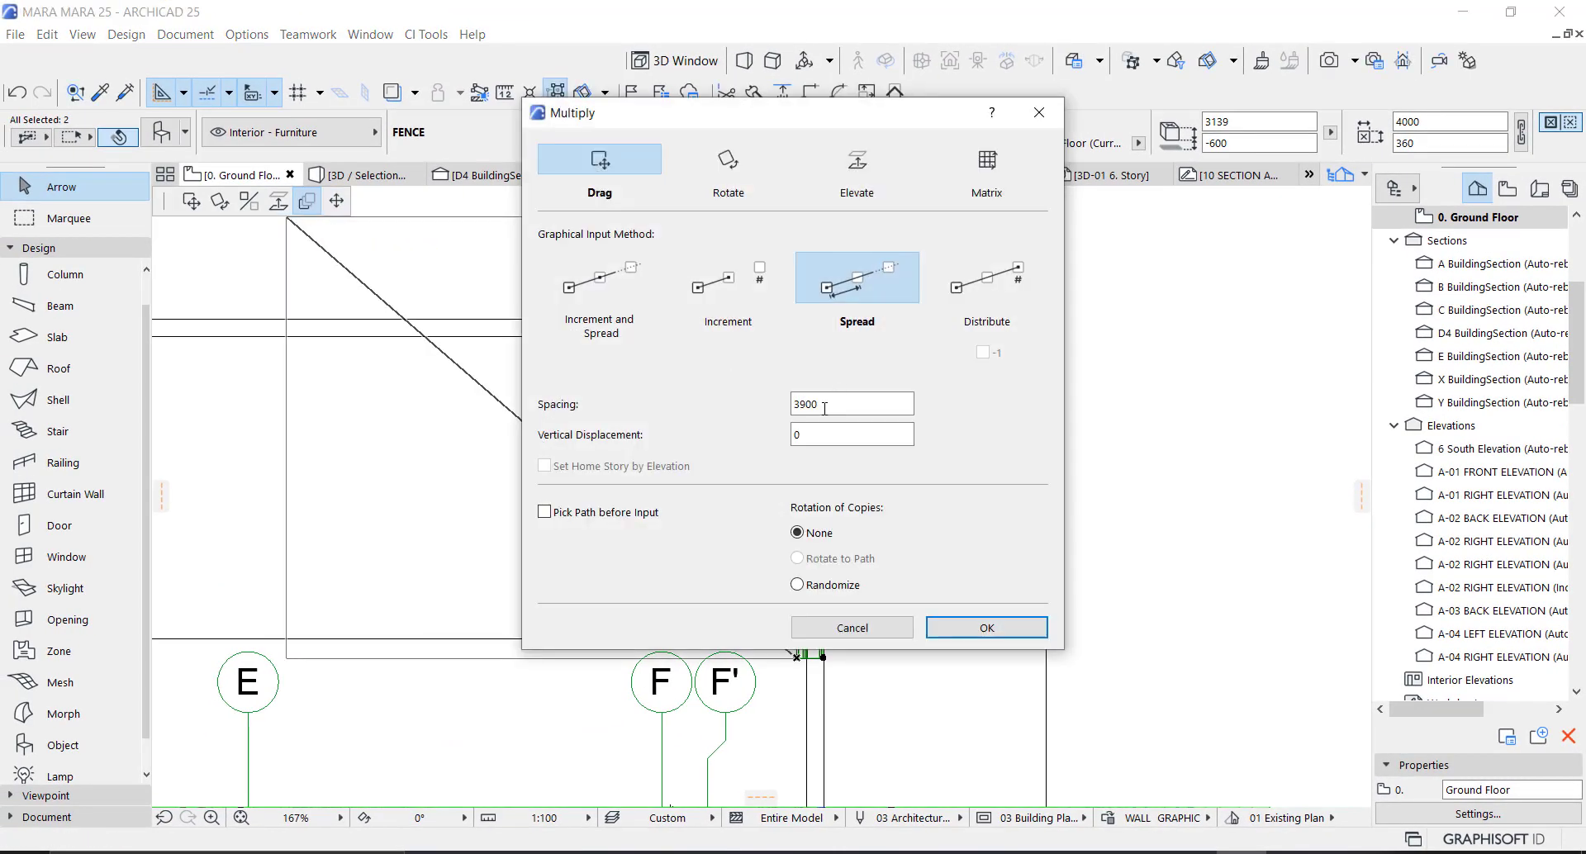
pyautogui.moveTo(824, 409); pyautogui.dragTo(791, 405)
pyautogui.write('4300')
pyautogui.click(979, 625)
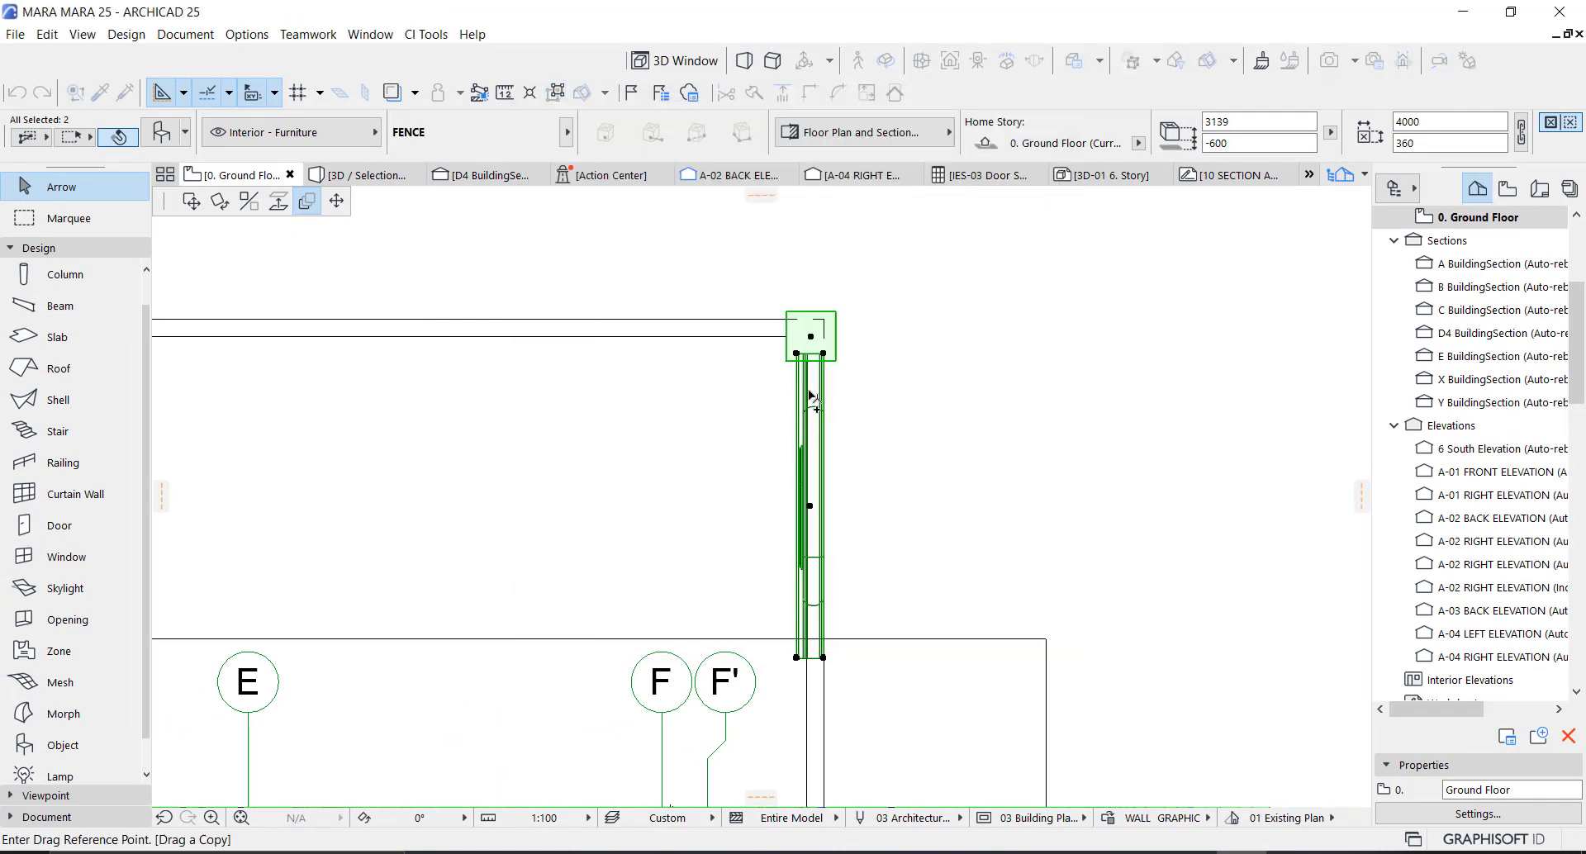
# Step: Spread the panel and column copies from the corner down the wall over about 39963 mm, and view the fence in 3D
pyautogui.click(825, 355)
pyautogui.scroll(-6, 824, 355)
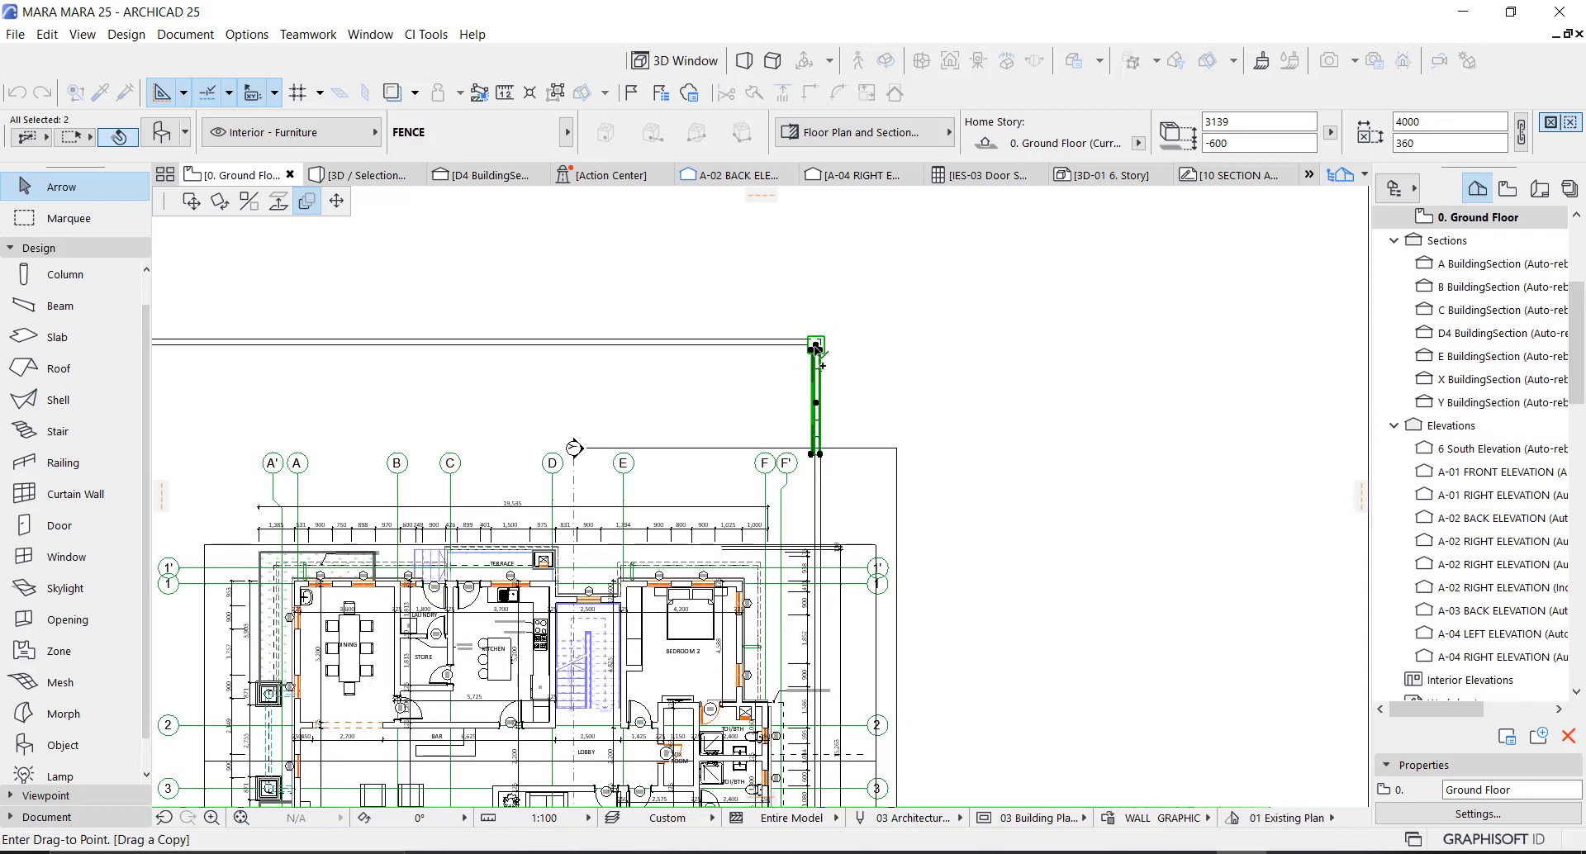
pyautogui.scroll(8, 829, 717)
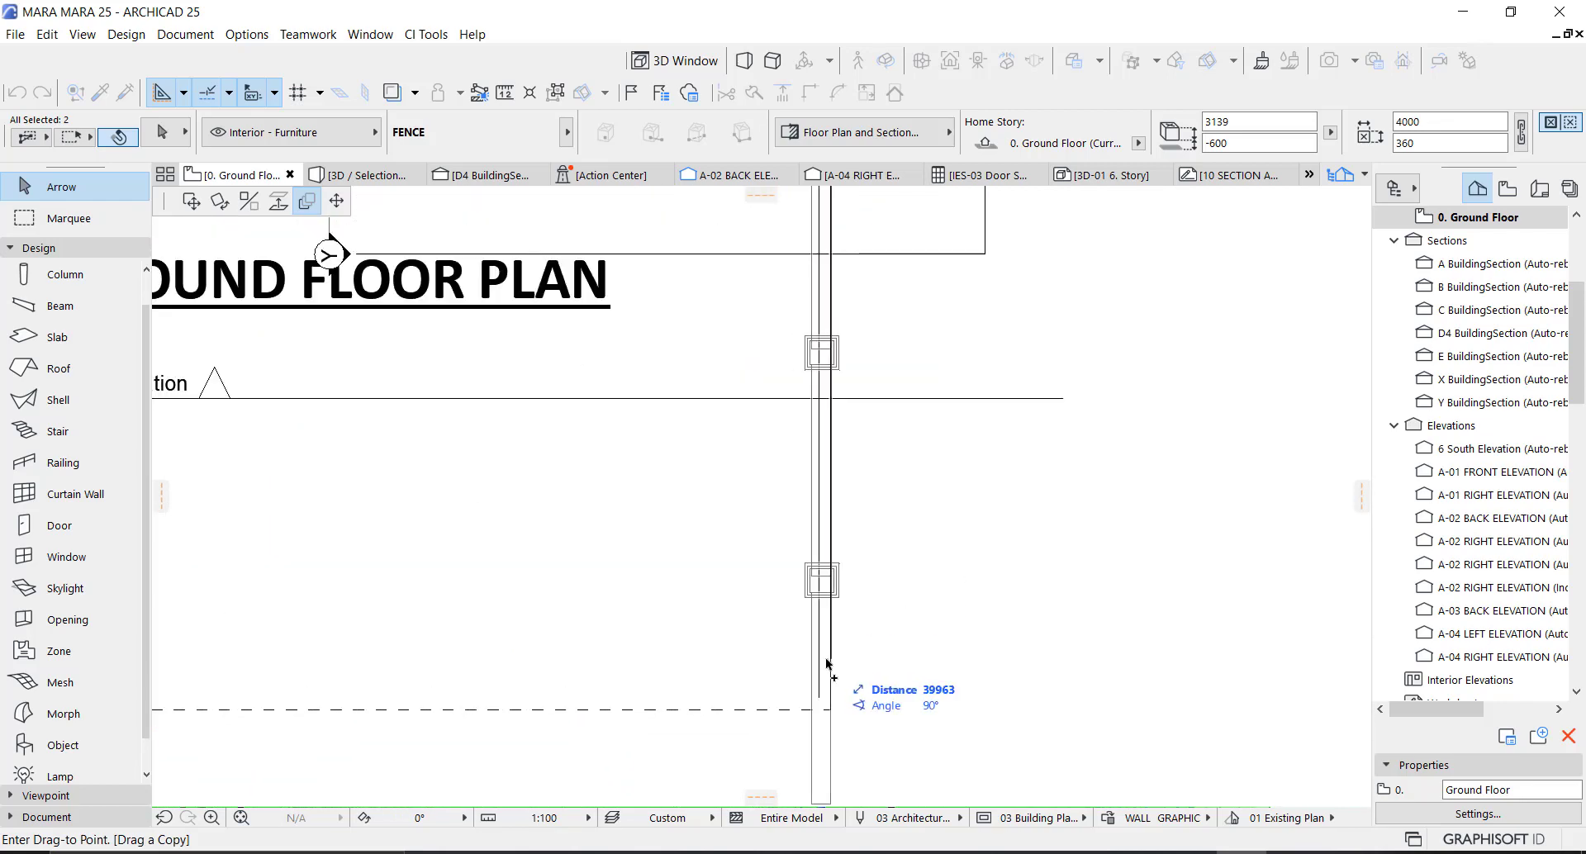
pyautogui.click(828, 662)
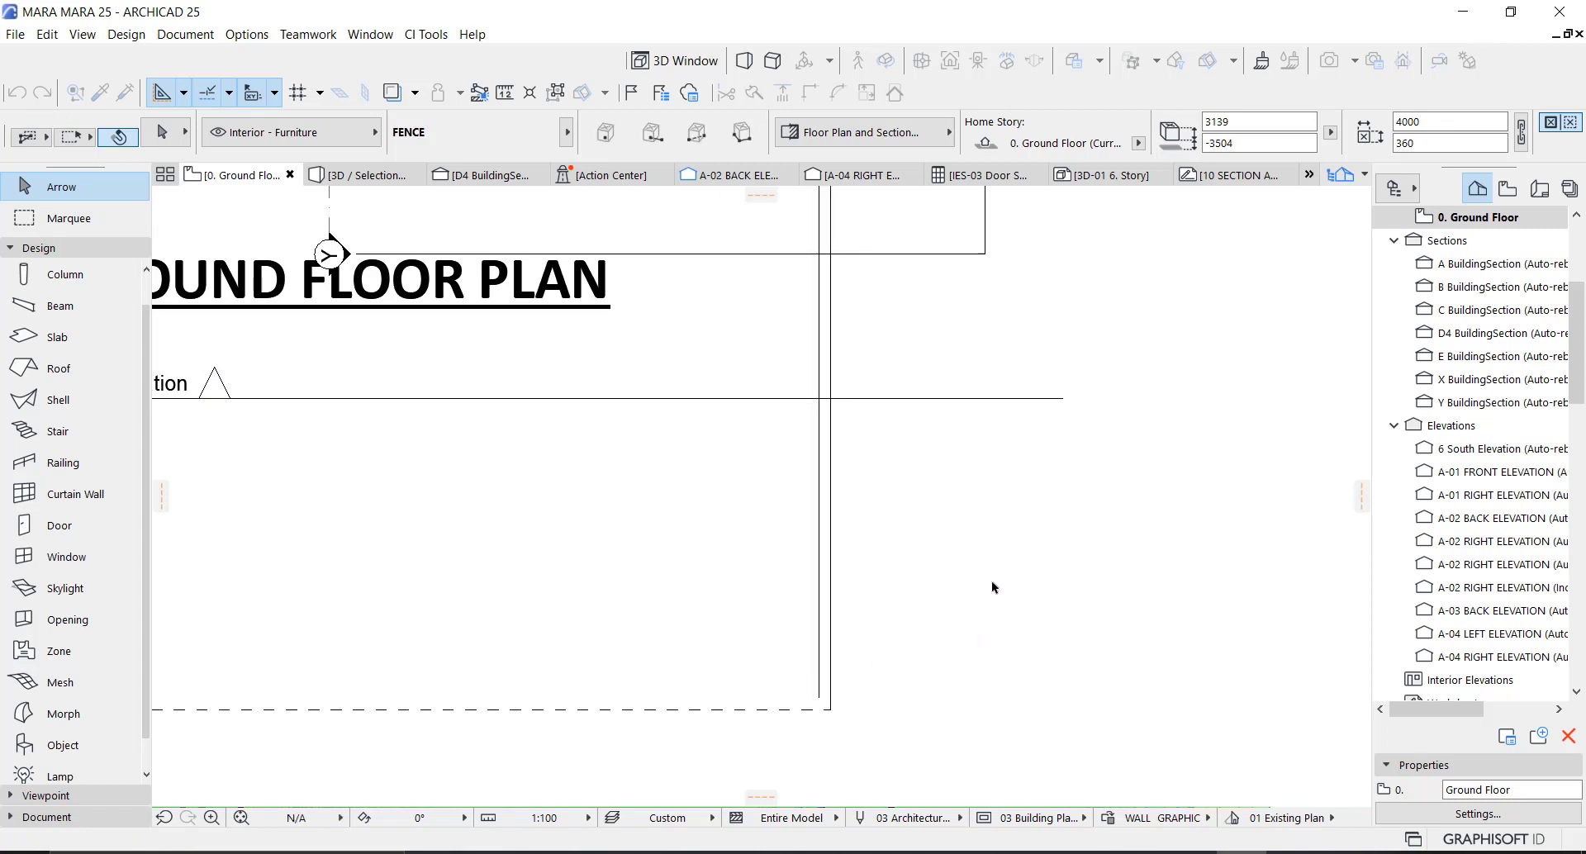
pyautogui.press('F3')
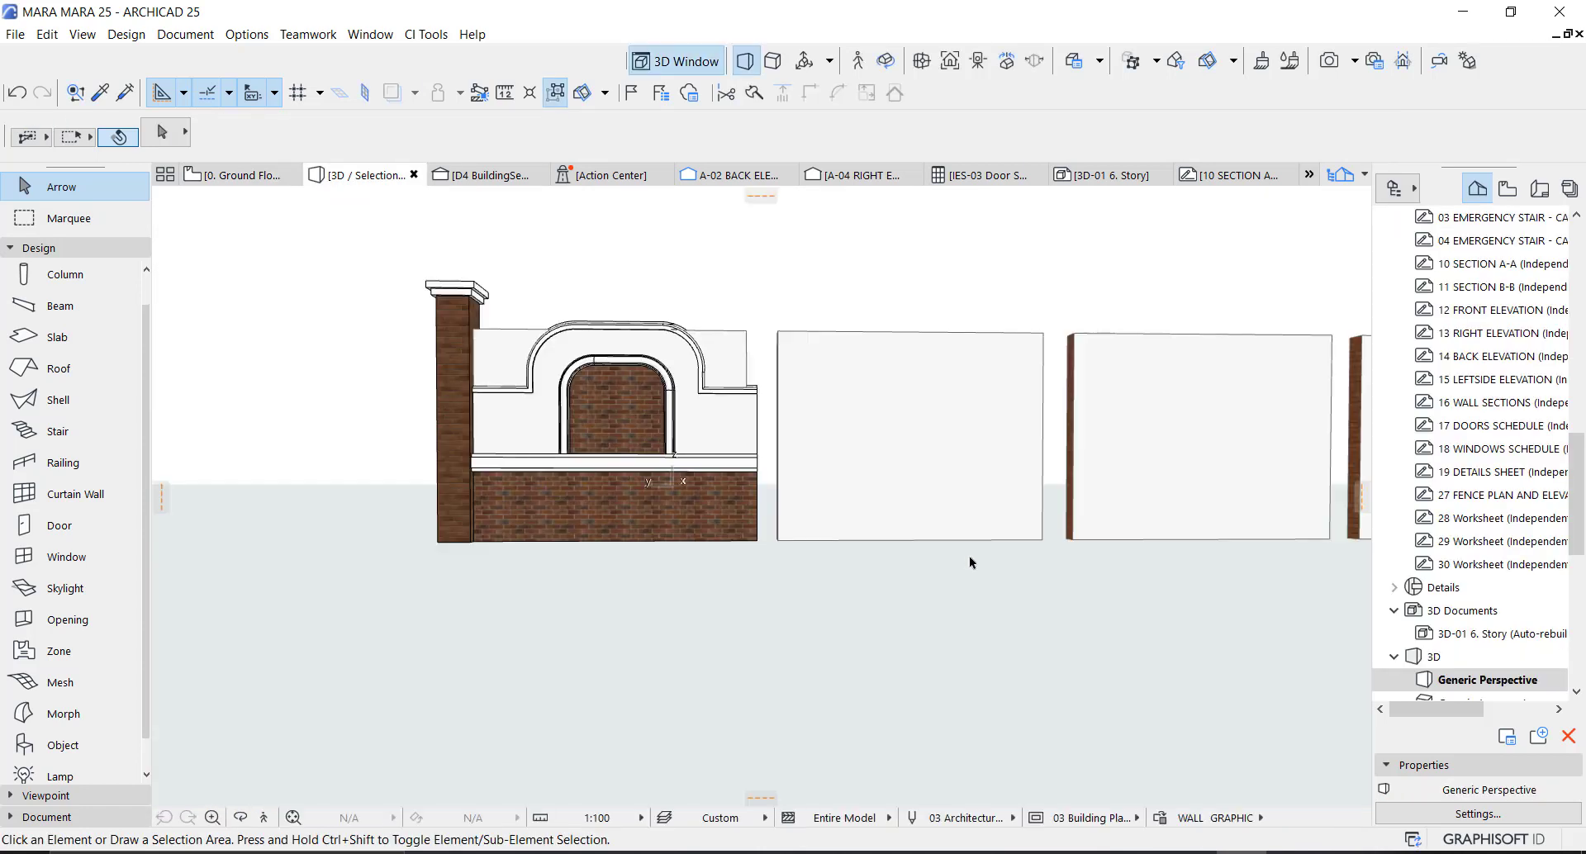
# Step: On the ground floor plan, draw a marquee about 7000 by 45000 mm around the multiplied fence run along the boundary
pyautogui.press('F2')
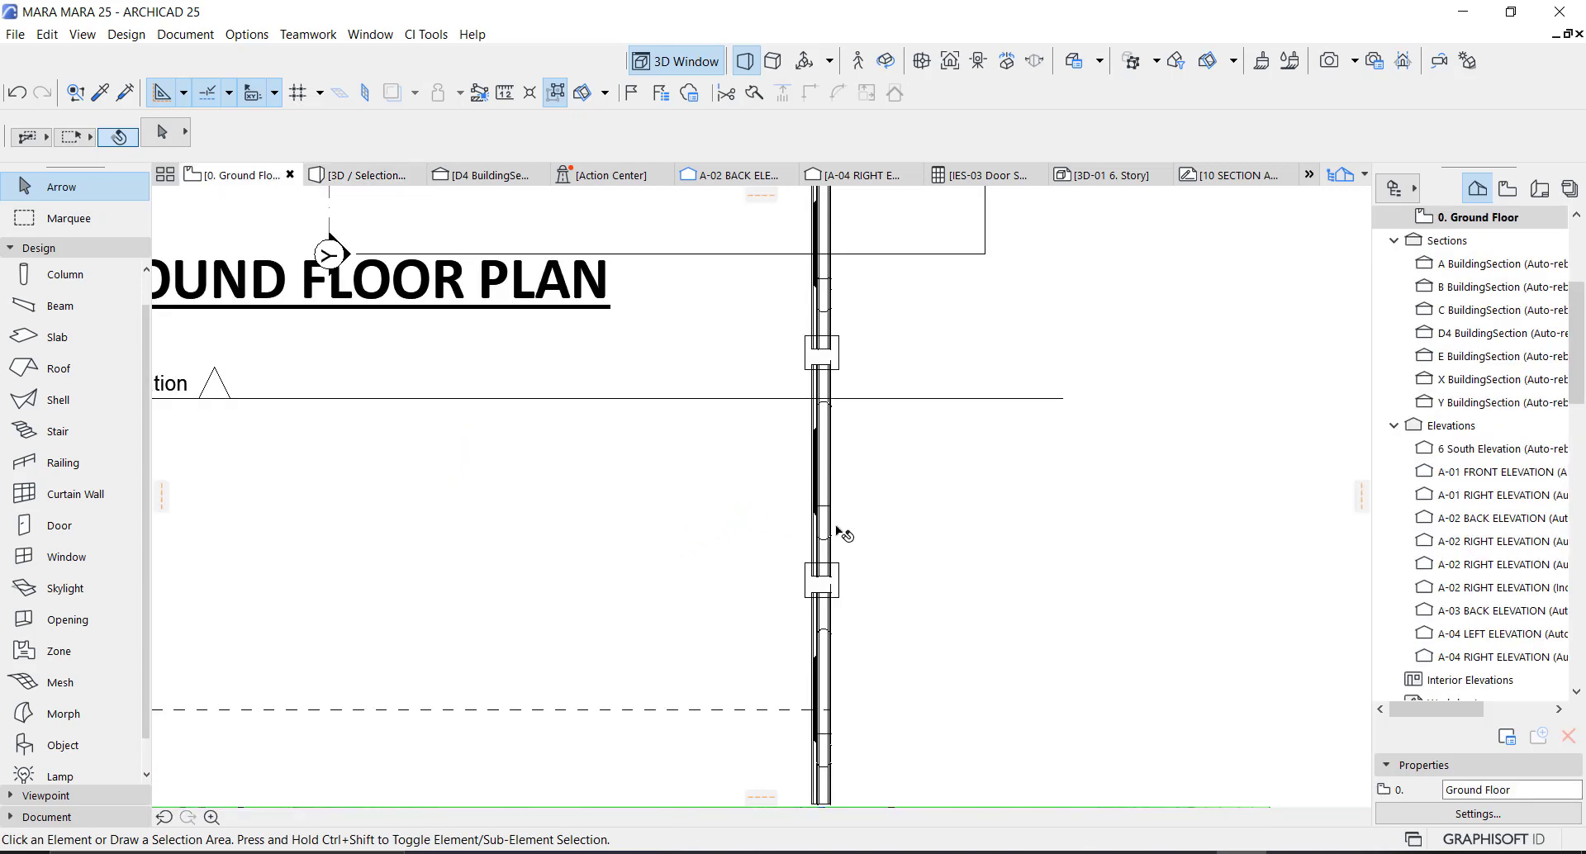
pyautogui.click(57, 218)
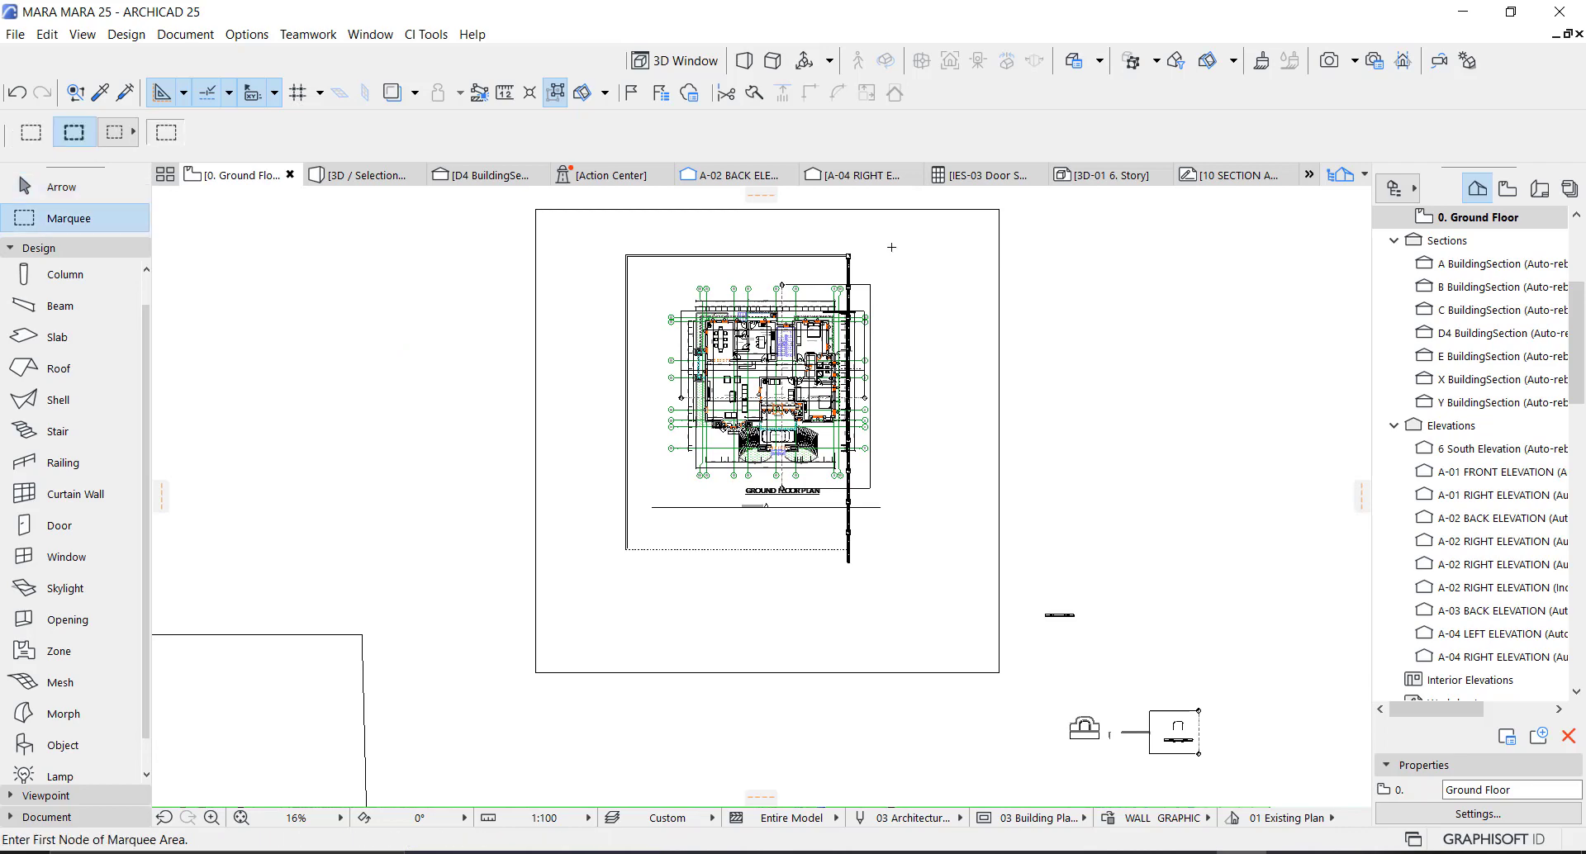
pyautogui.scroll(2, 892, 247)
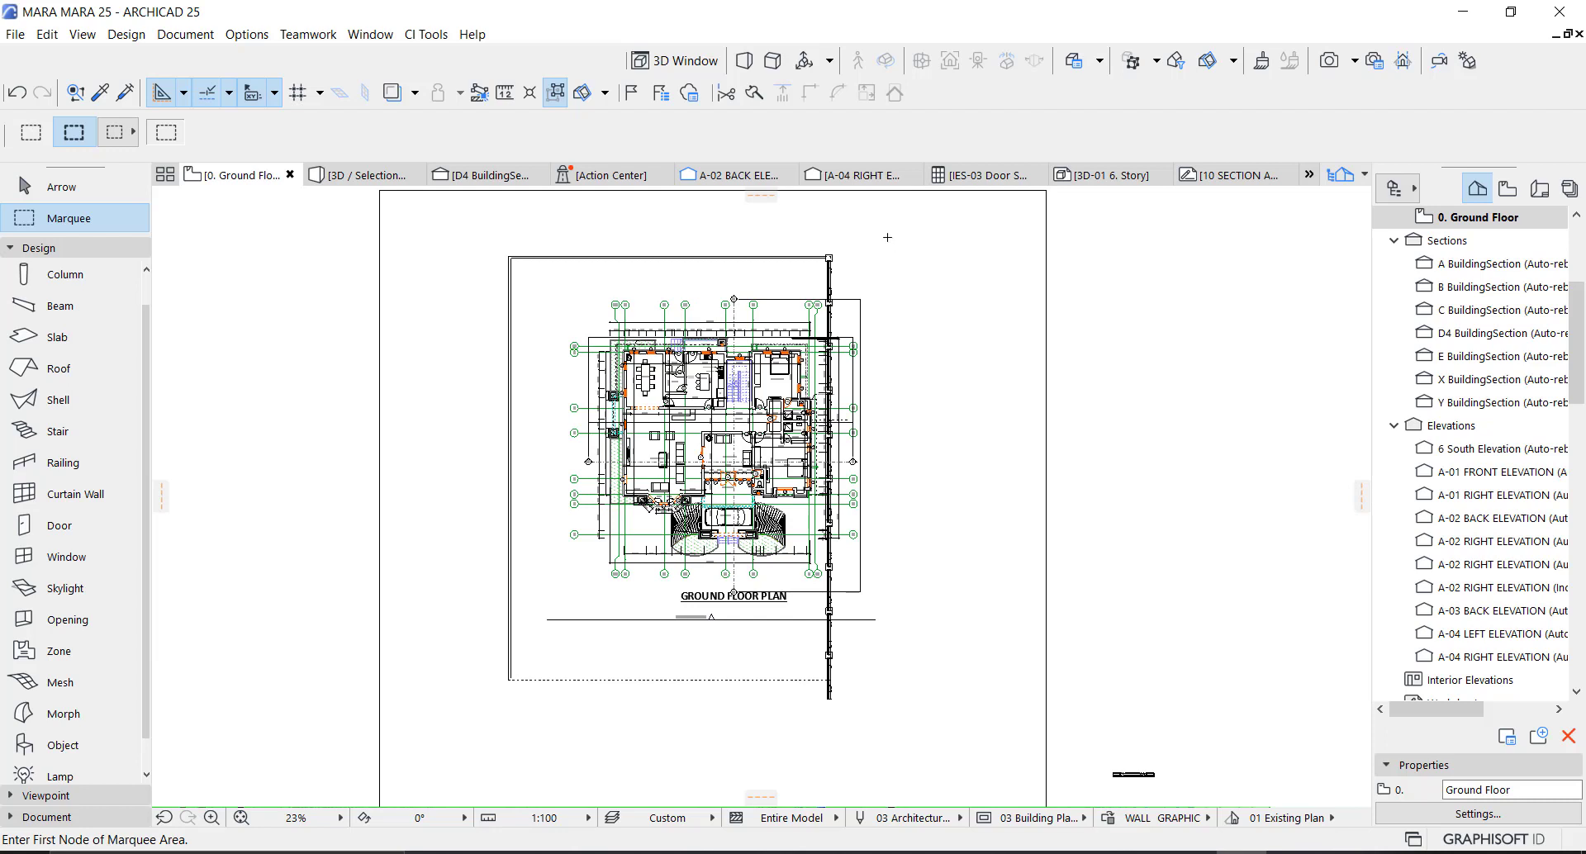
pyautogui.click(887, 238)
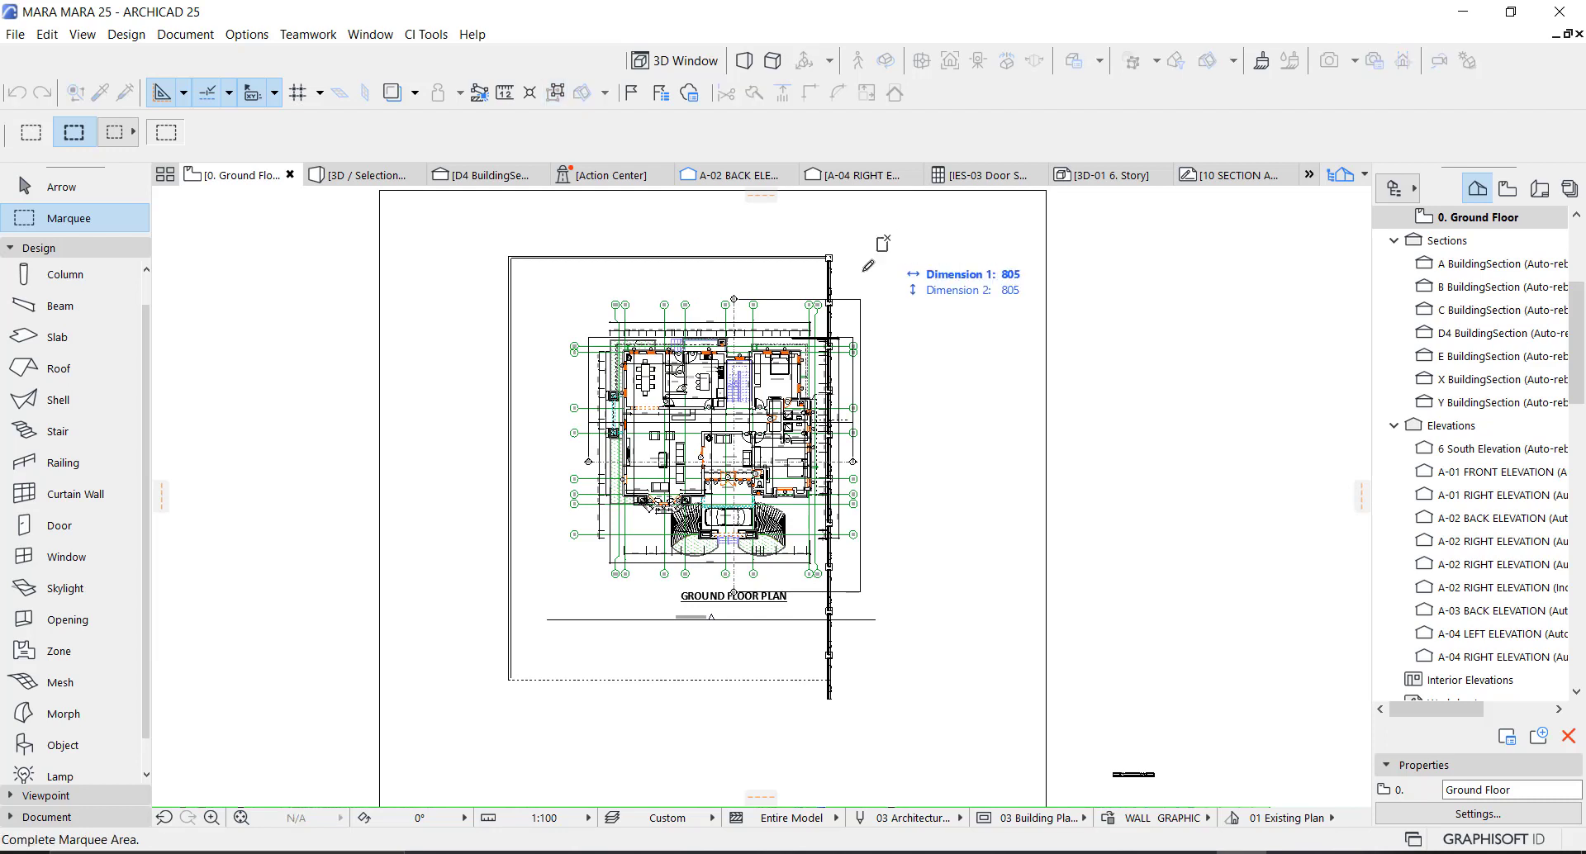
pyautogui.click(823, 710)
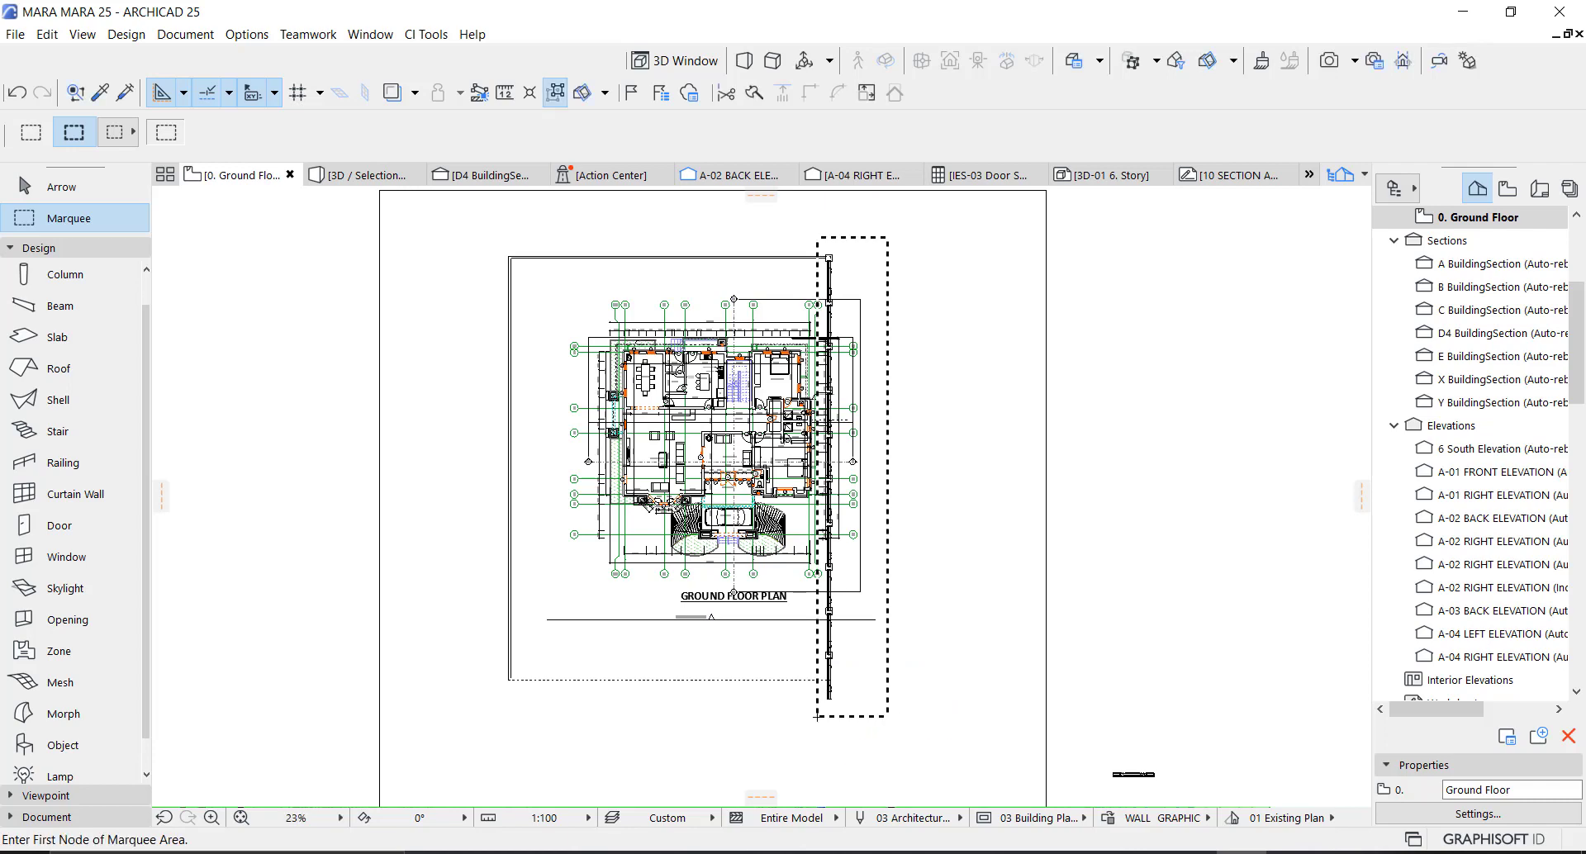
# Step: Show the marqueed fence run in 3D and inspect the repeated panels and columns along its length
pyautogui.press('F5')
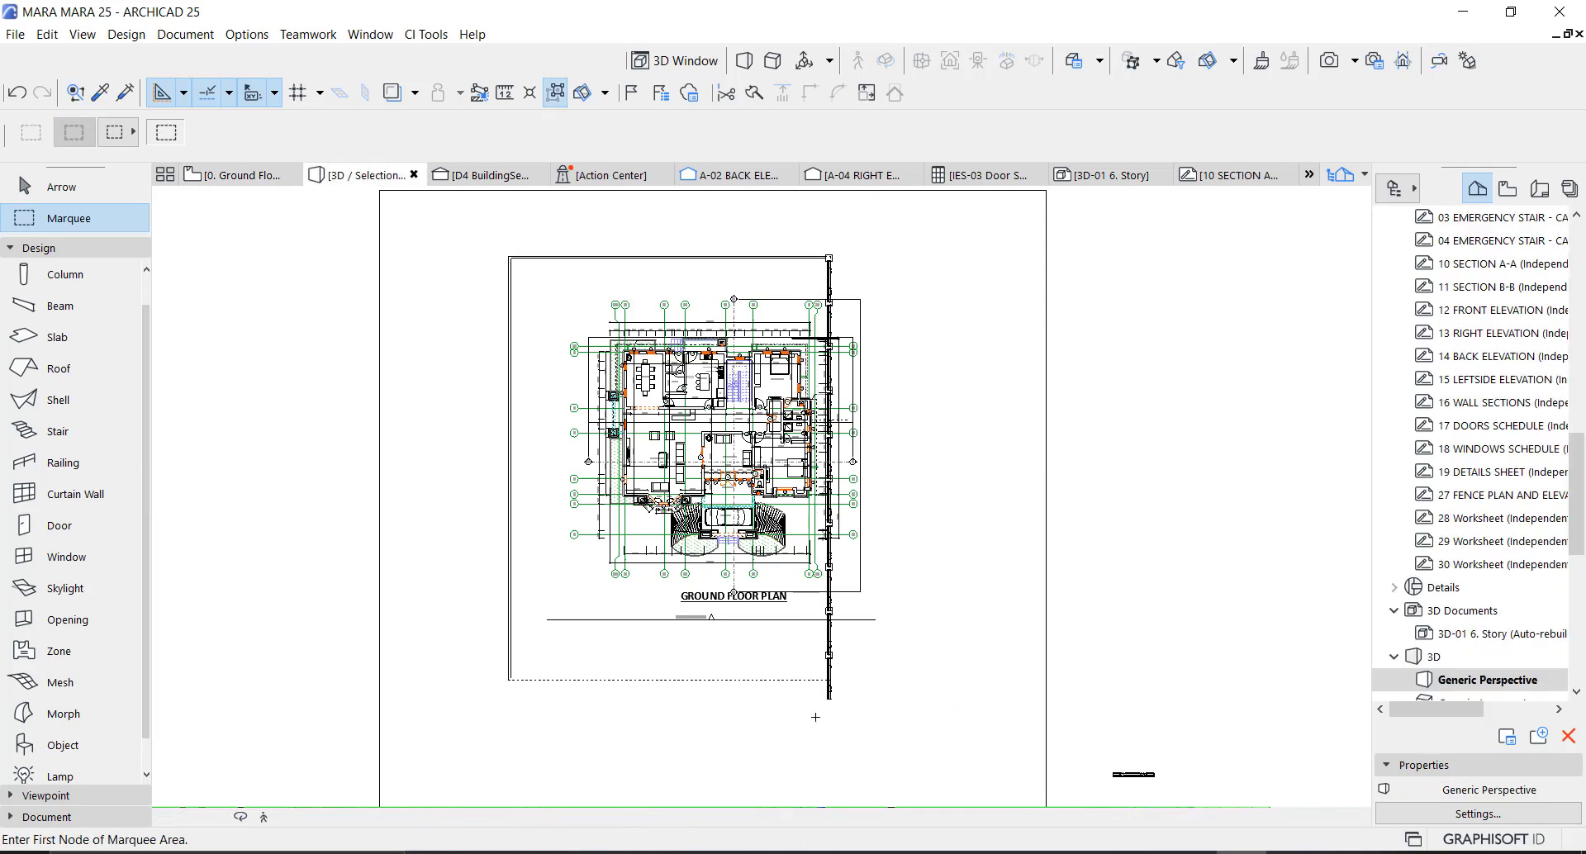
pyautogui.press('Escape')
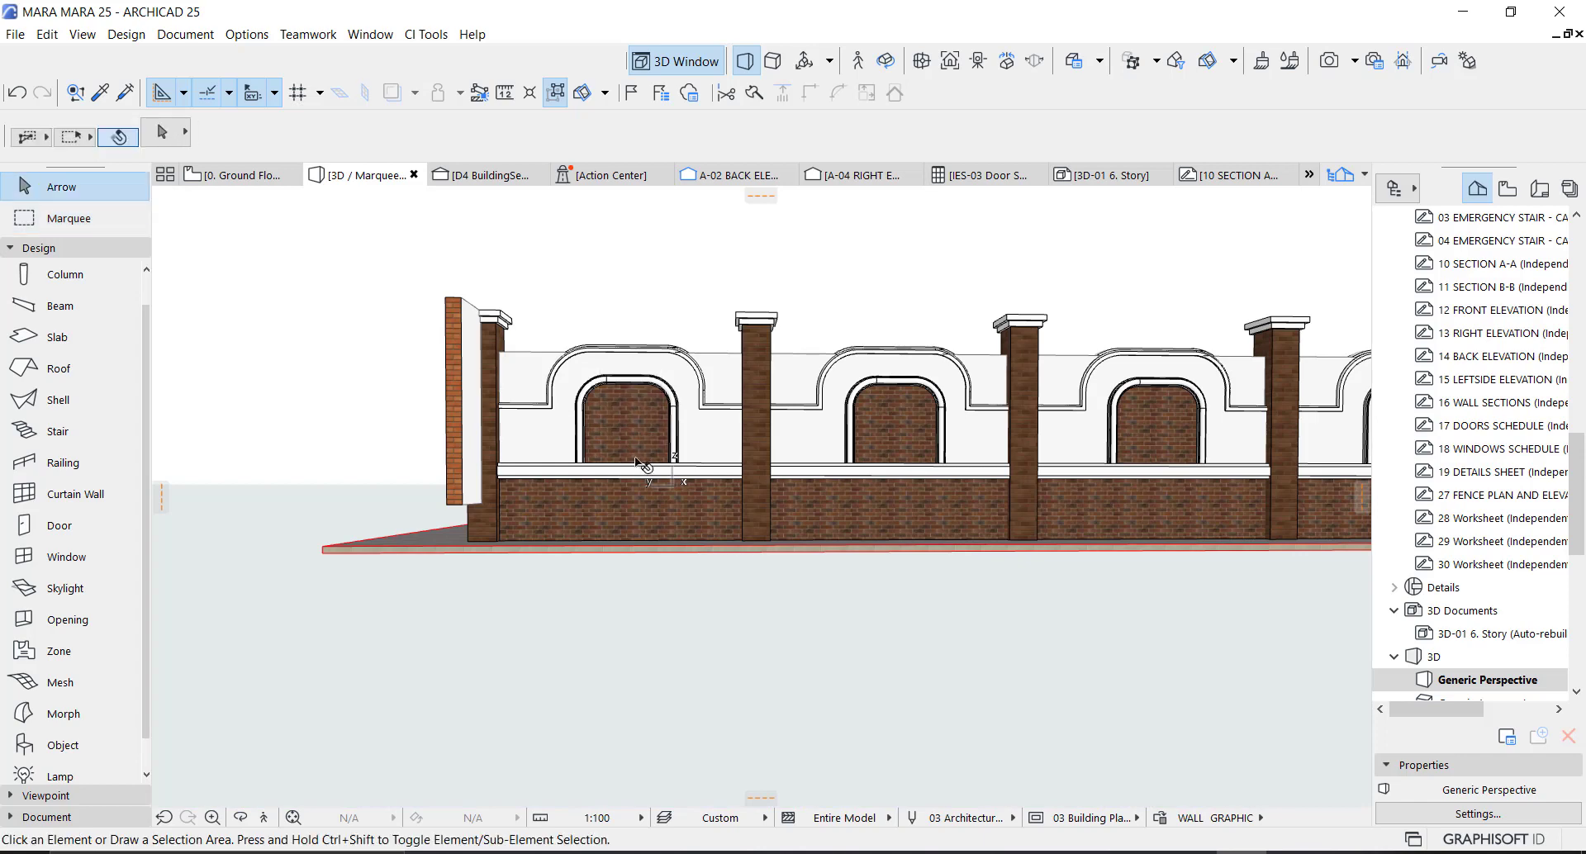
pyautogui.keyDown('shift'); pyautogui.moveTo(641, 473); pyautogui.dragTo(290, 493, button='middle'); pyautogui.keyUp('shift')
pyautogui.scroll(-6, 293, 493)
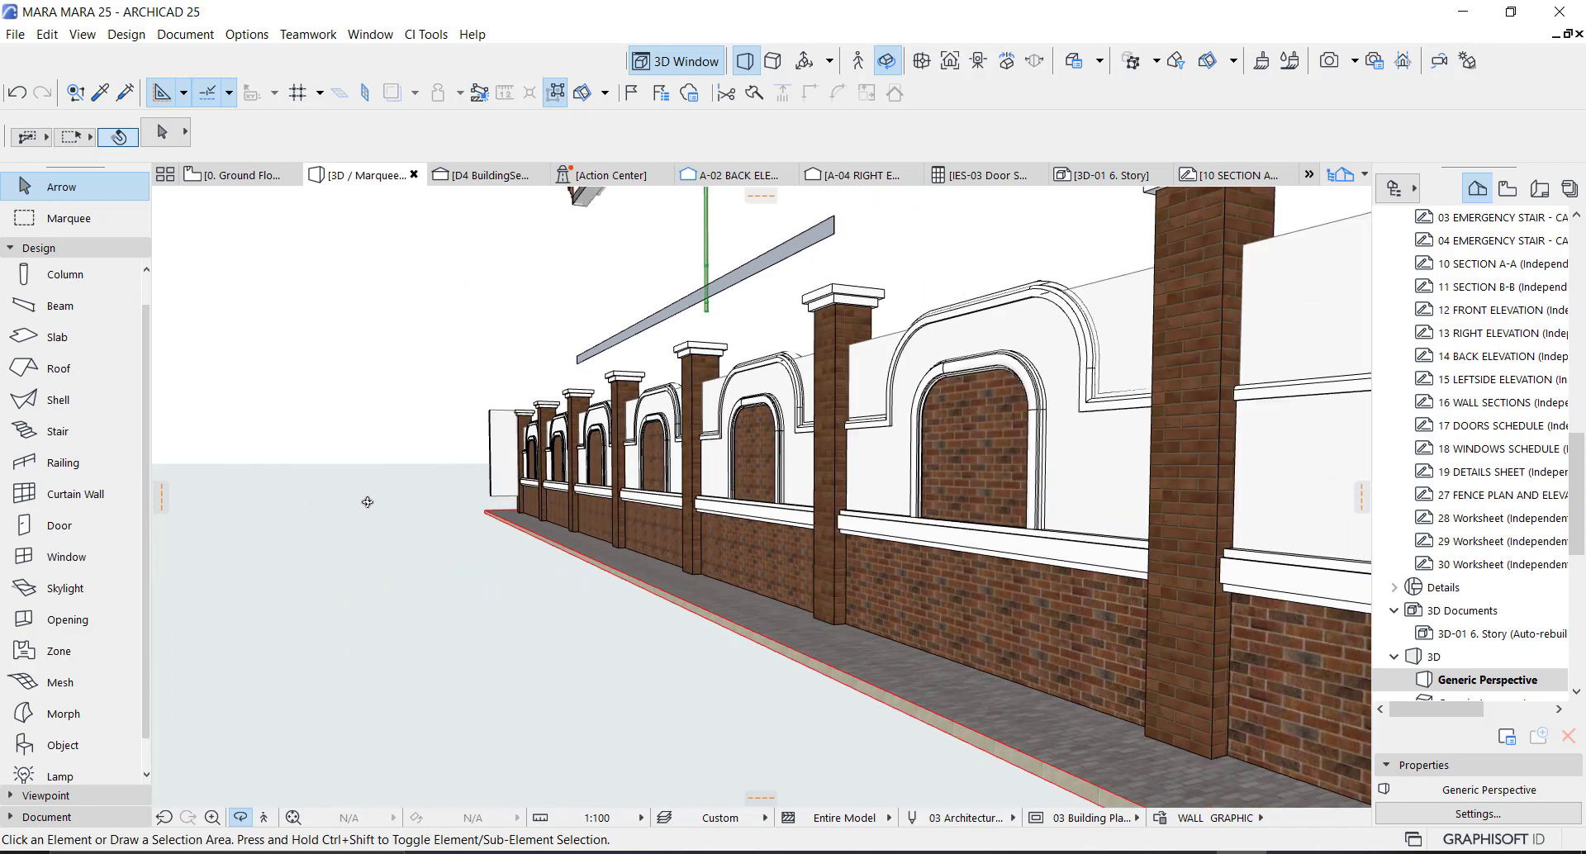
pyautogui.keyDown('shift'); pyautogui.moveTo(943, 395); pyautogui.dragTo(709, 590, button='middle'); pyautogui.keyUp('shift')
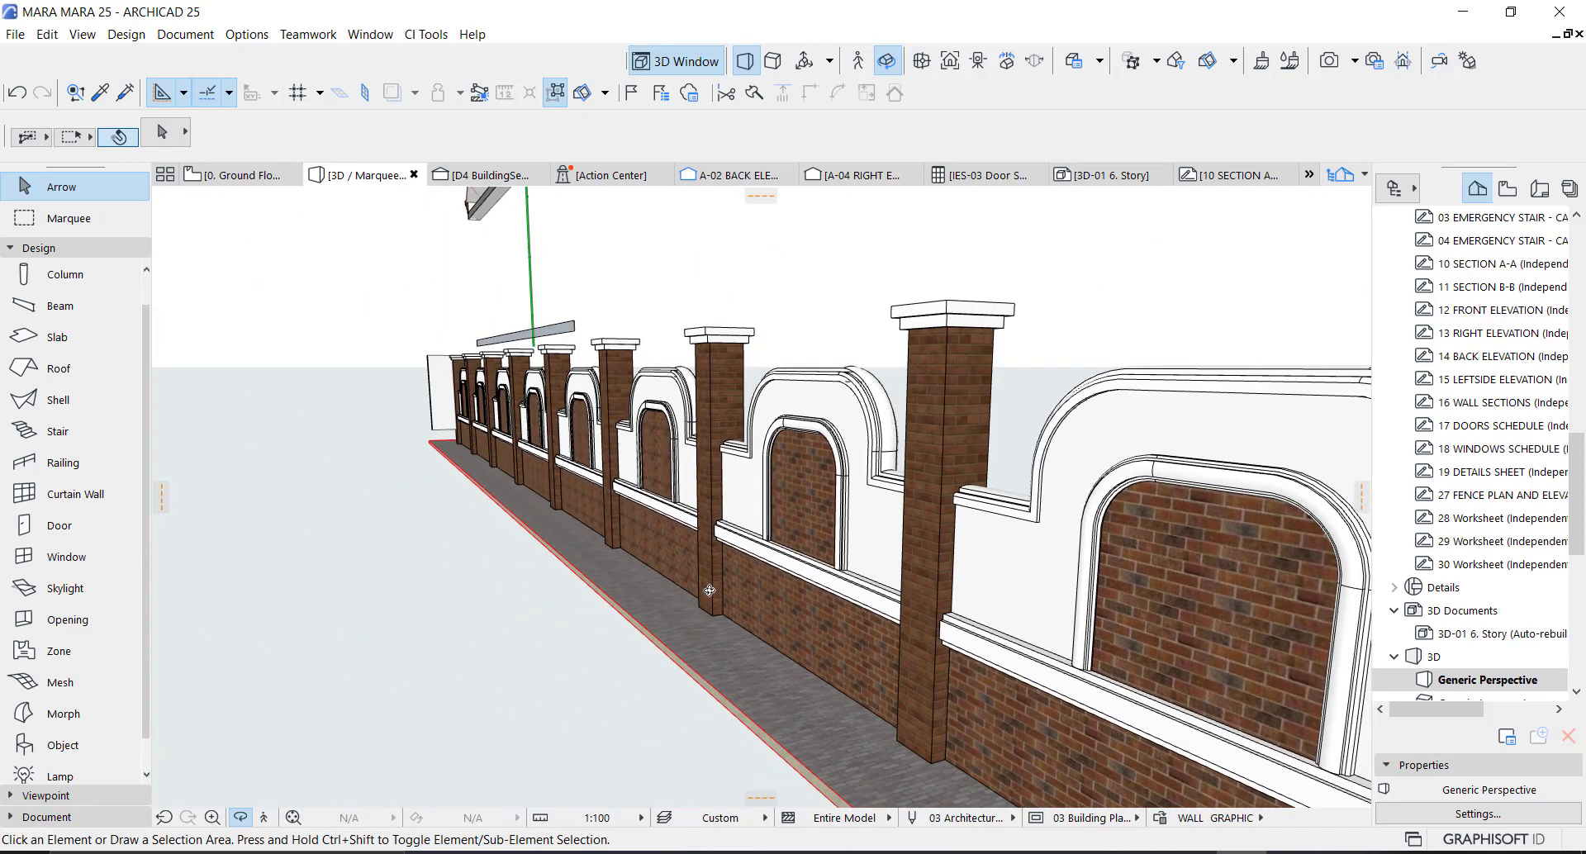
# Step: Draw a marquee around the whole house and site on the ground floor plan, and show the marqueed area in 3D
pyautogui.press('F2')
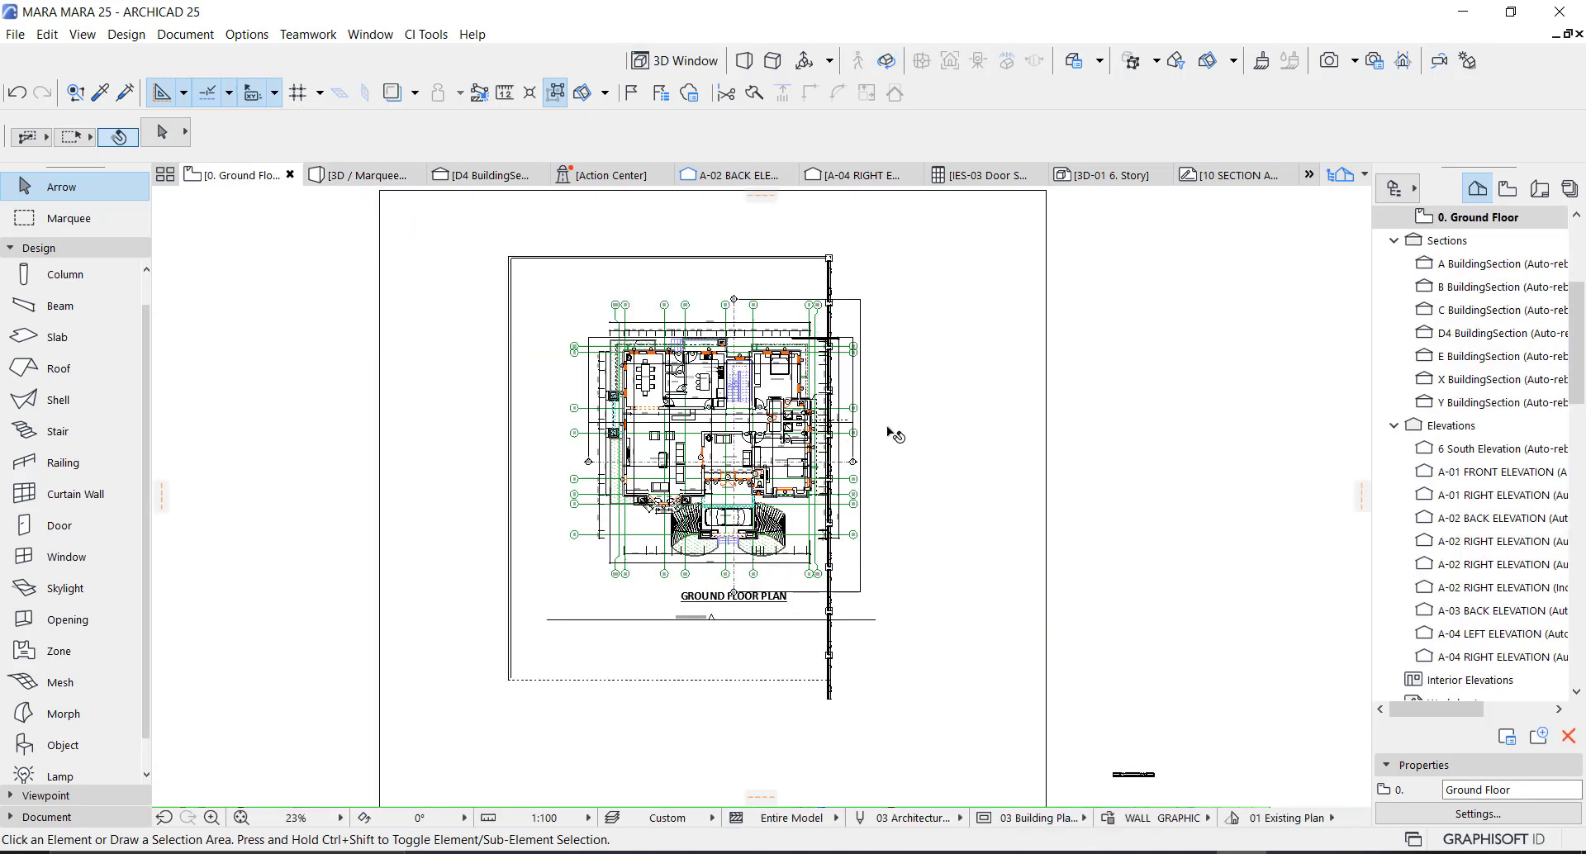
pyautogui.scroll(-3, 939, 431)
pyautogui.scroll(3, 817, 426)
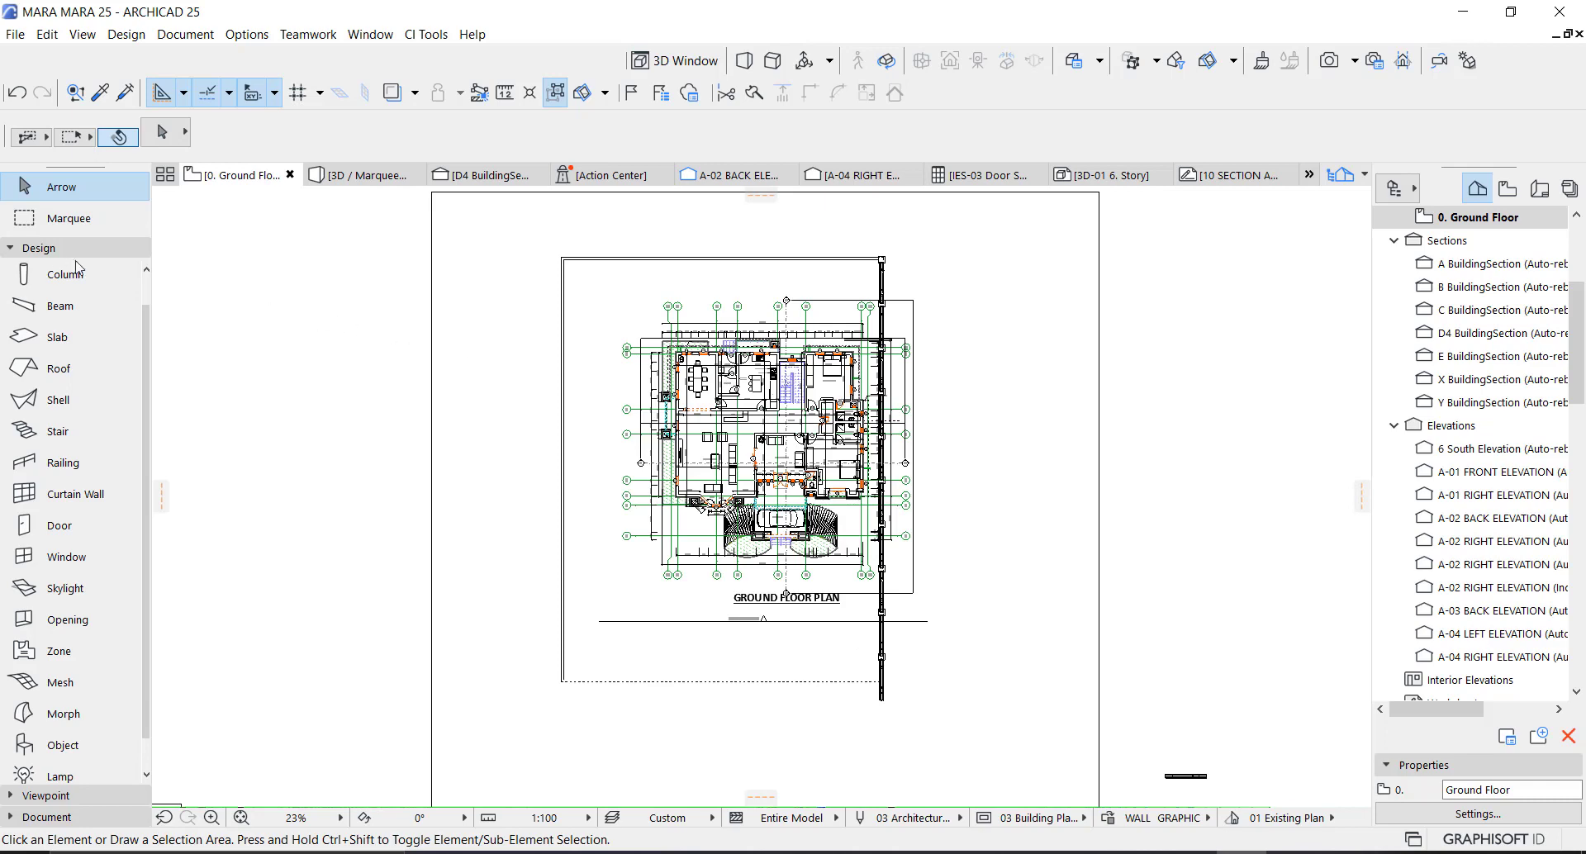
pyautogui.click(68, 218)
pyautogui.scroll(-2, 780, 384)
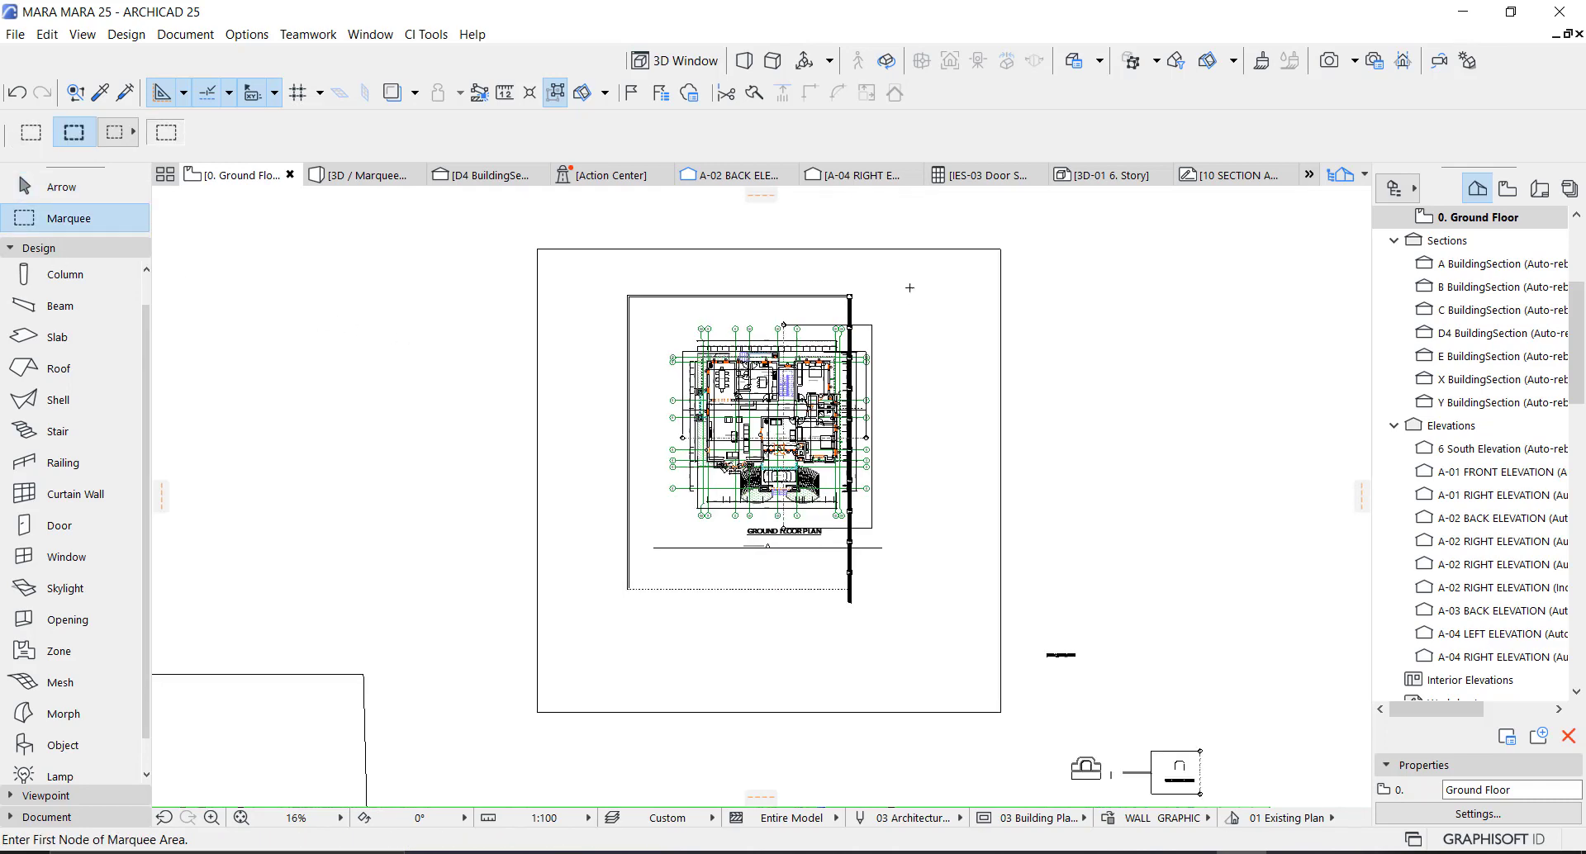
pyautogui.press('F3')
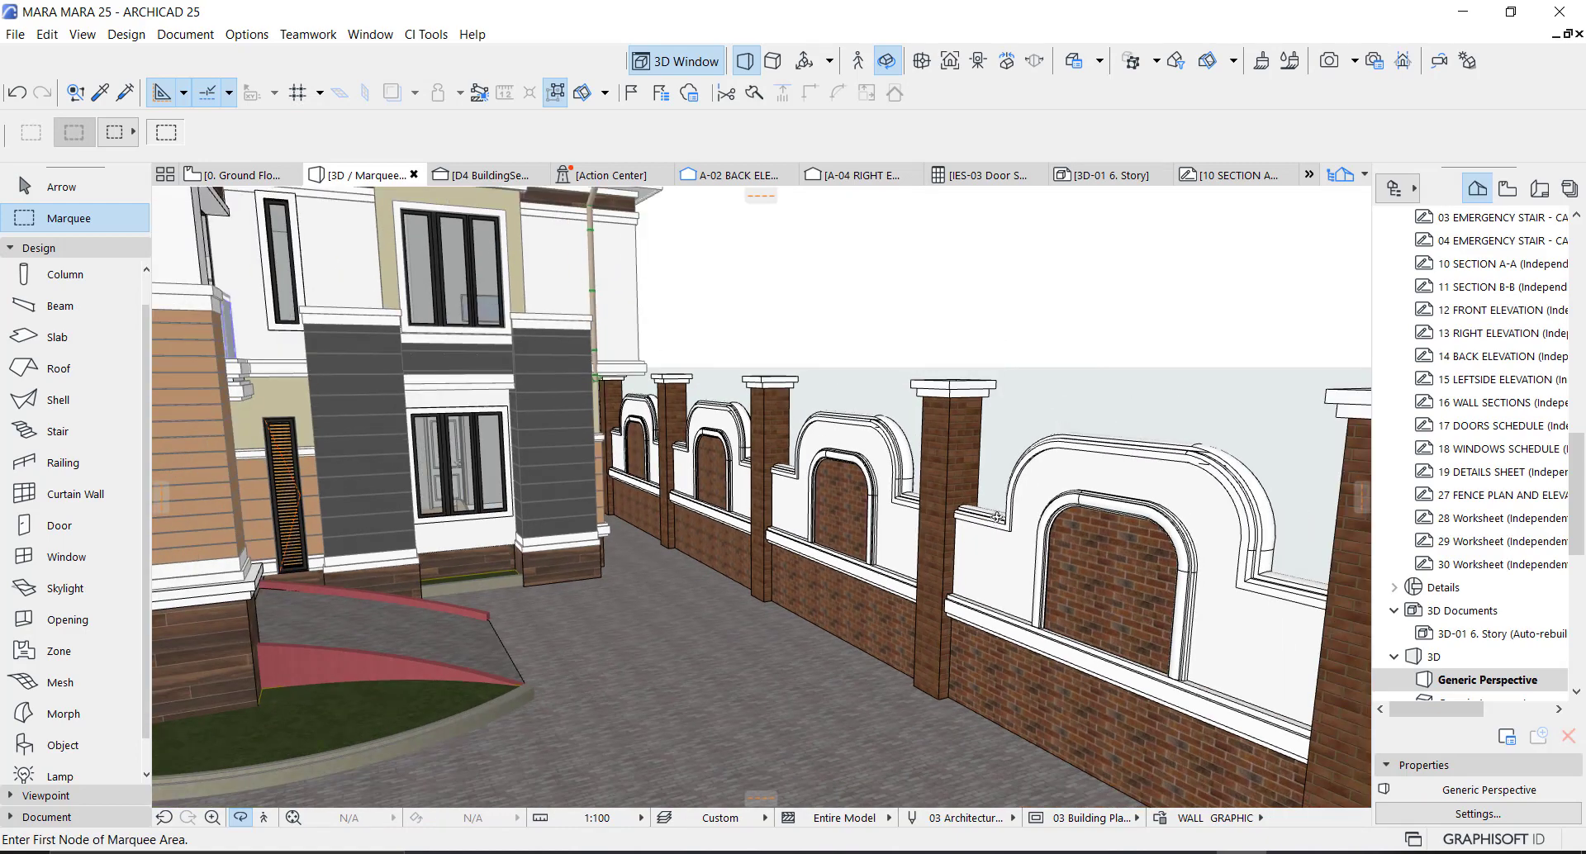
# Step: Orbit around the front of the house to examine how the new fence sits beside the building
pyautogui.scroll(-3, 997, 518)
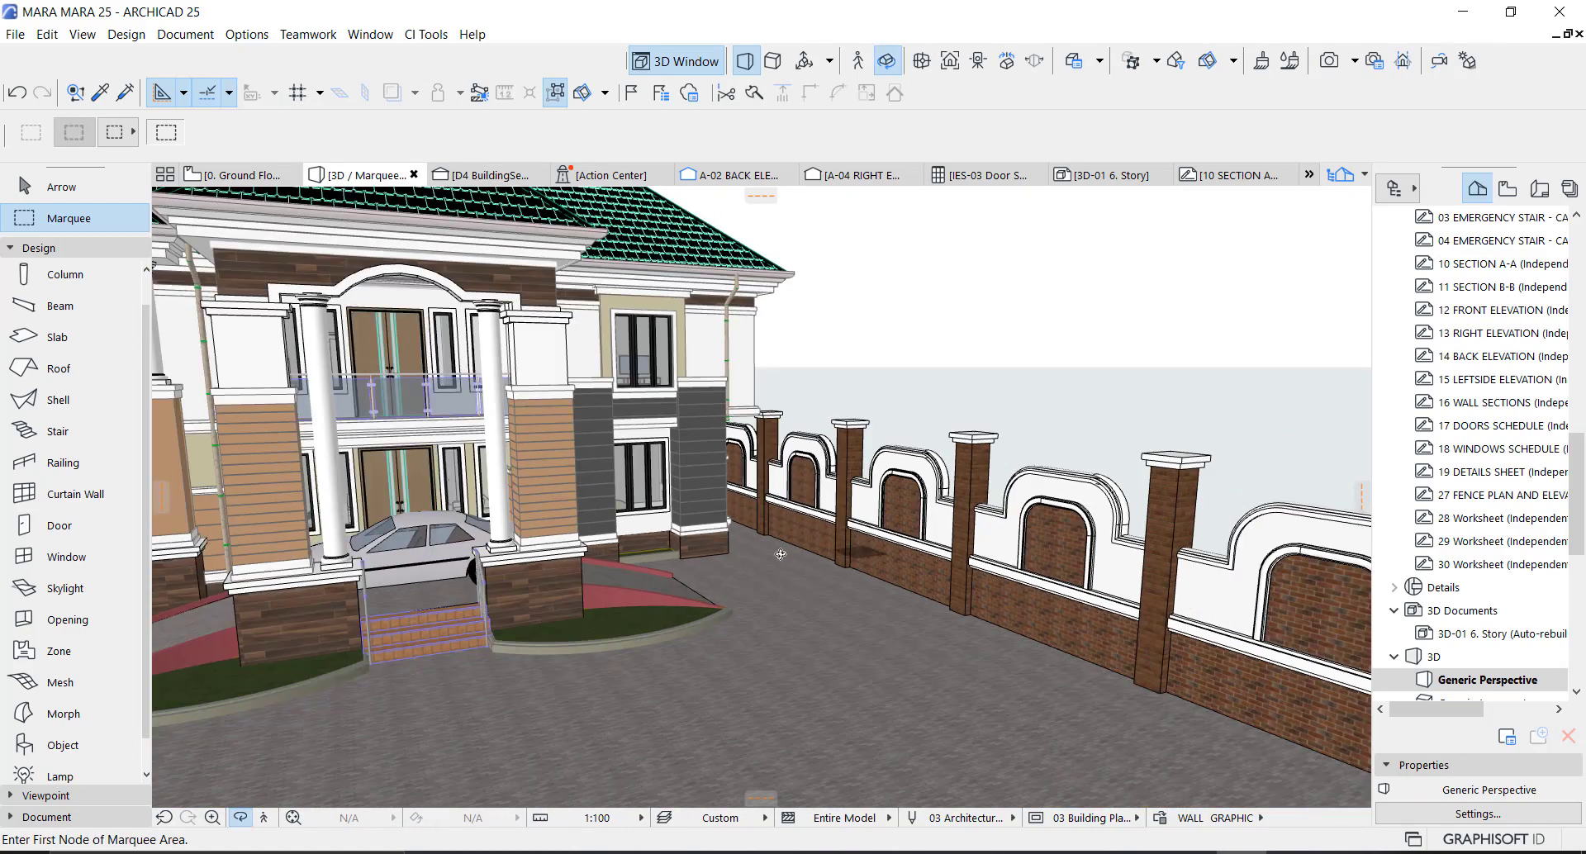
pyautogui.keyDown('shift'); pyautogui.moveTo(781, 552); pyautogui.dragTo(675, 584, button='middle'); pyautogui.keyUp('shift')
pyautogui.keyDown('shift'); pyautogui.moveTo(1023, 585); pyautogui.dragTo(670, 578, button='middle'); pyautogui.keyUp('shift')
pyautogui.scroll(-2, 670, 579)
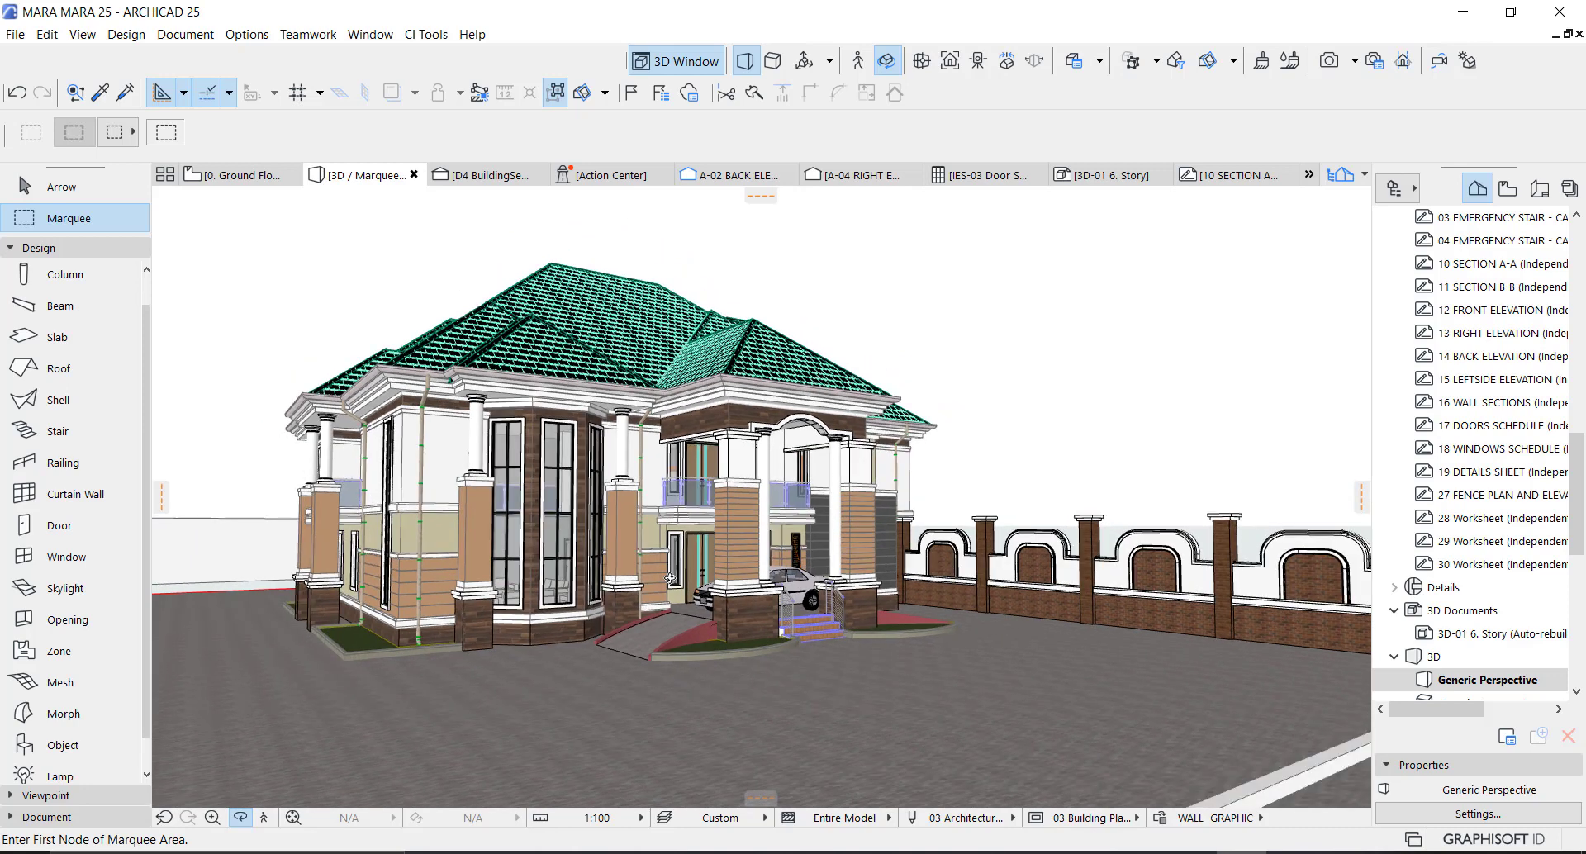
pyautogui.scroll(2, 884, 602)
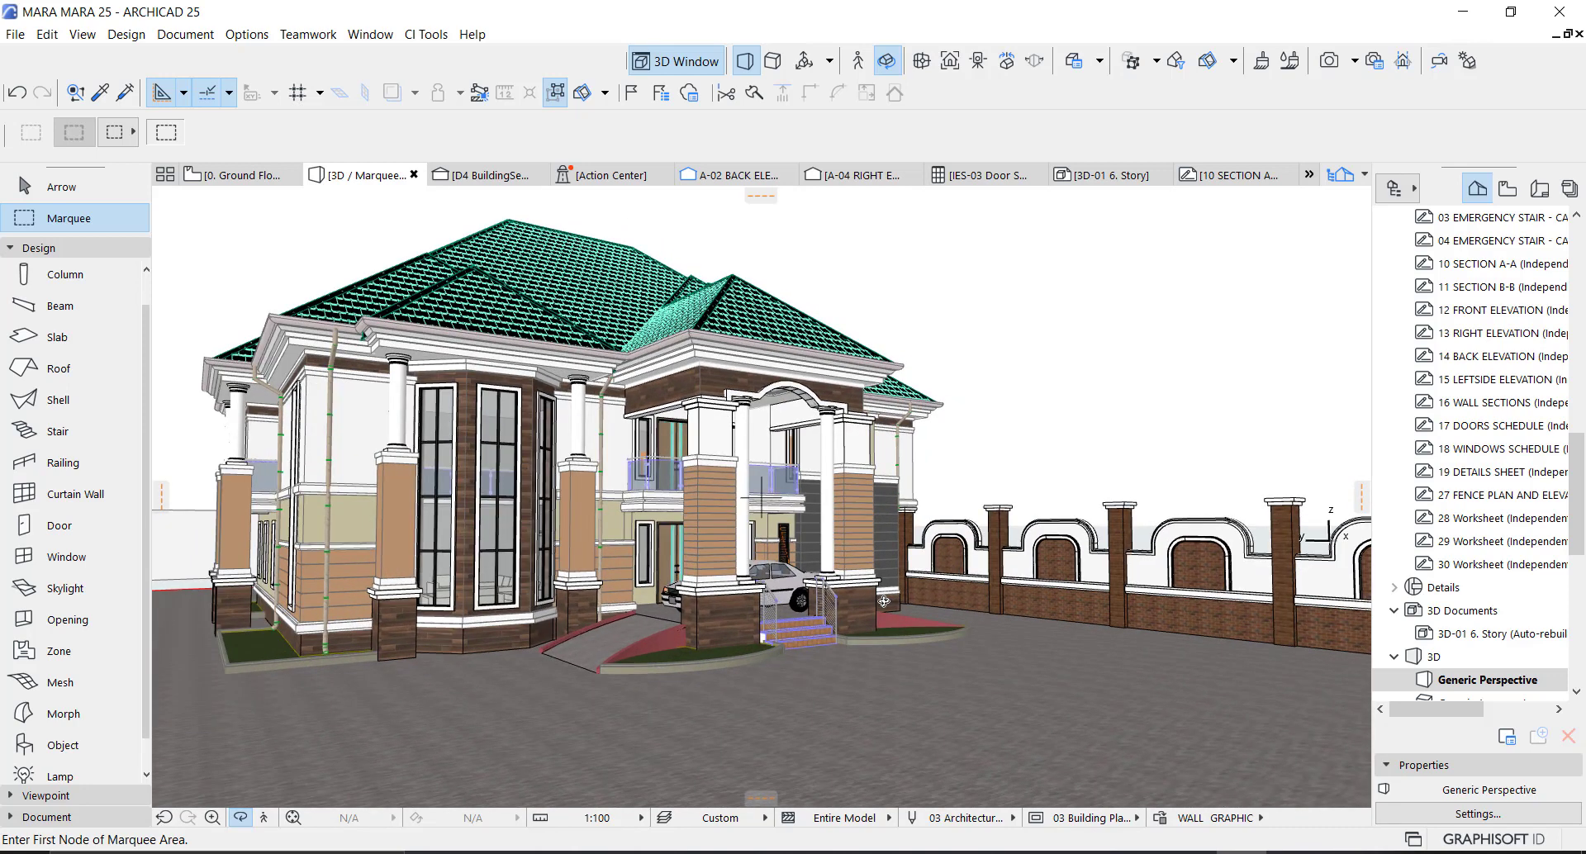